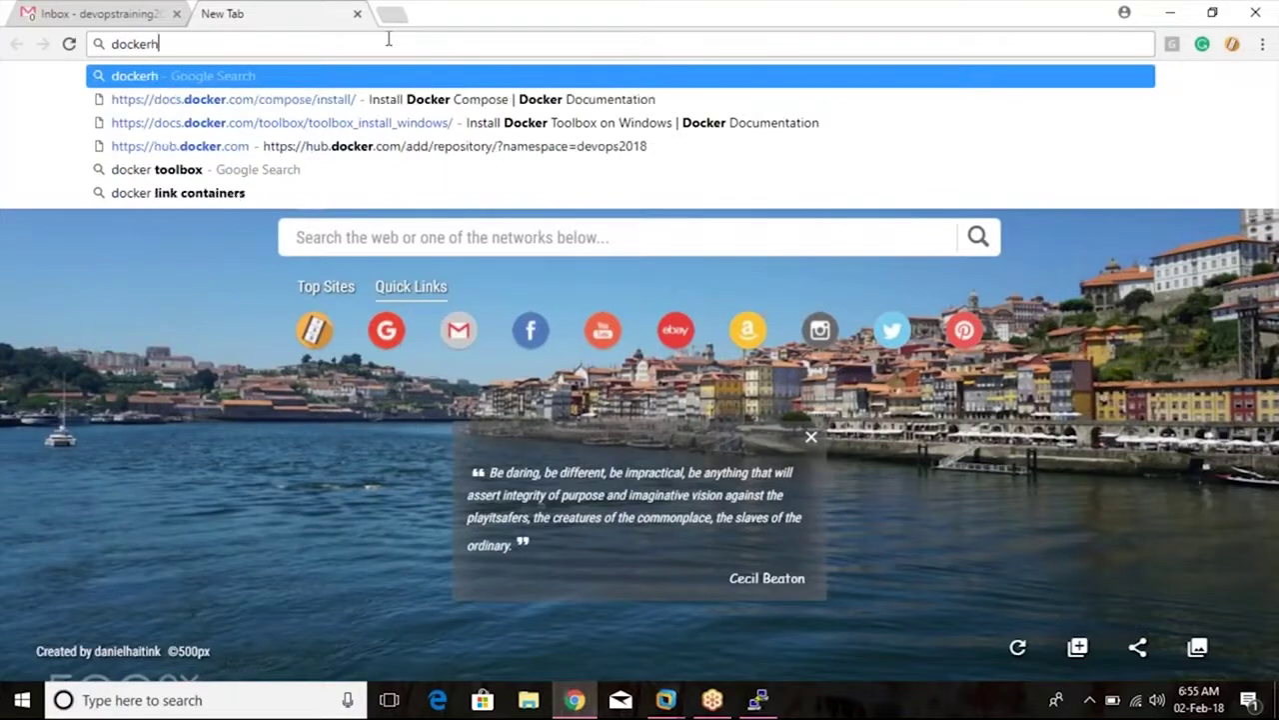
Load dockerhub.com, open the Docker Store from a Google 'docker store' search in a new tab, and return to the Hub tab
type("m")
key("Return")
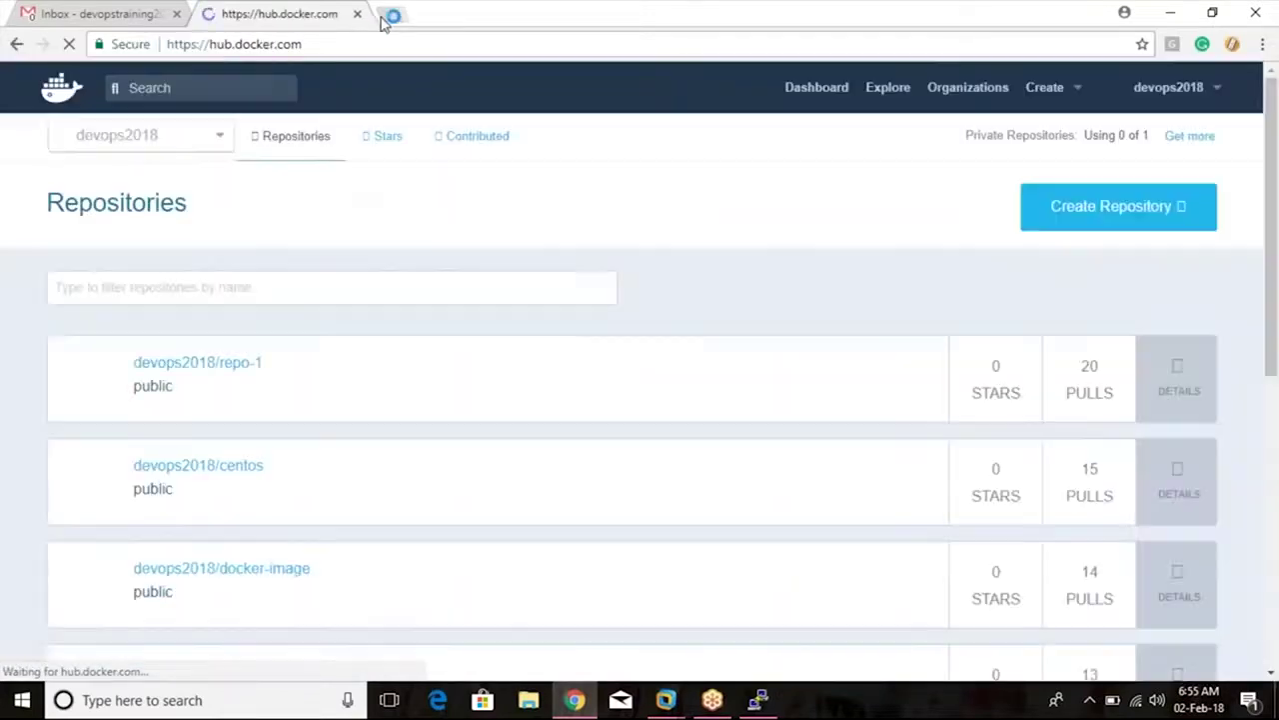
left_click(391, 15)
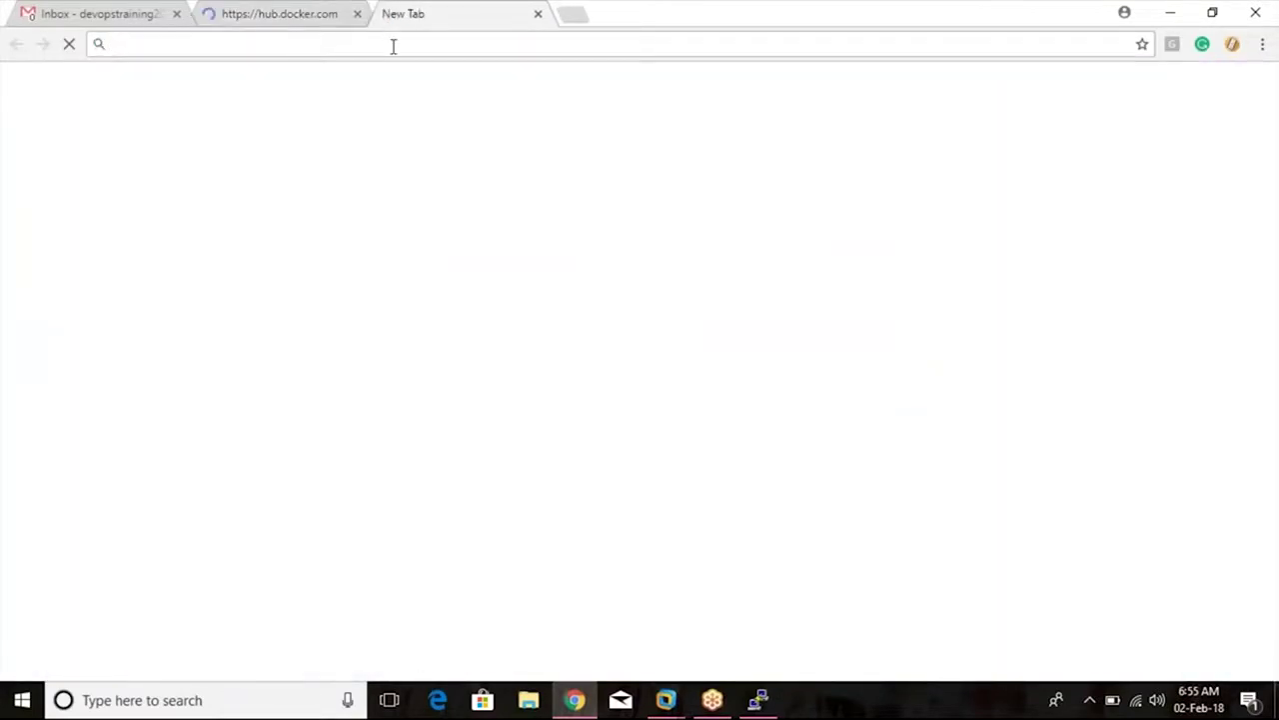
type("docker ")
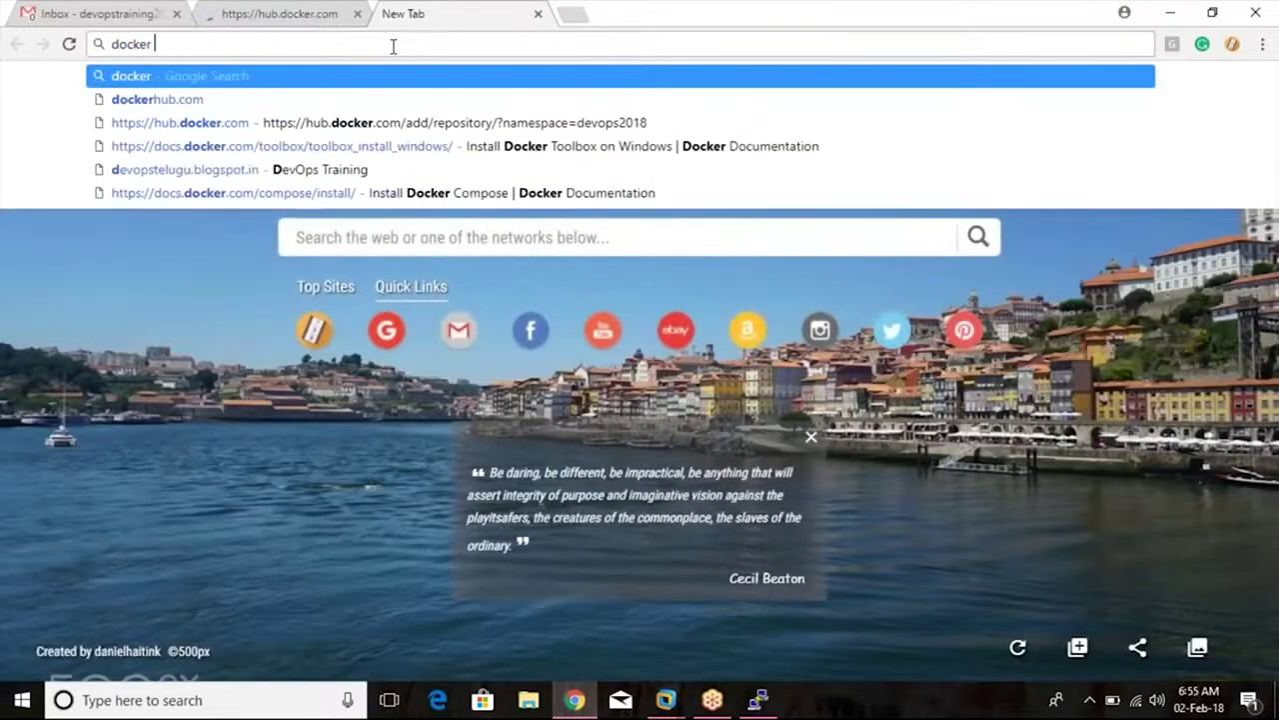
type("store")
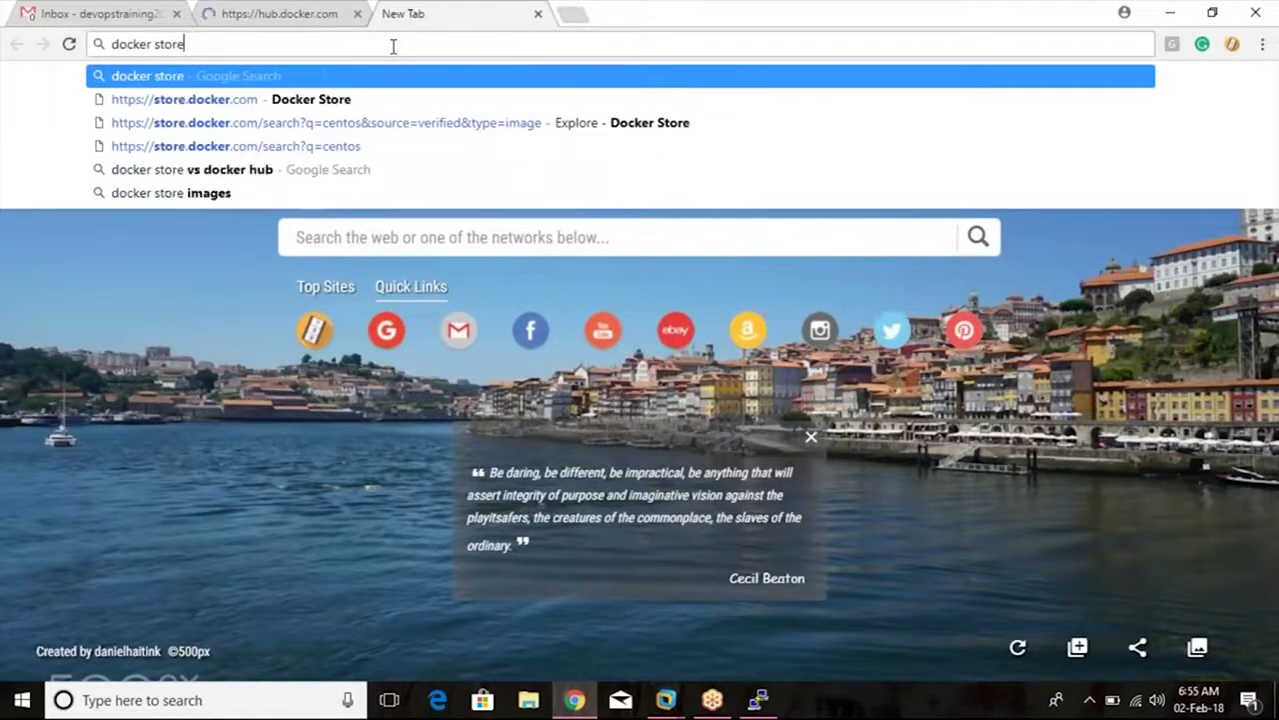
key("Return")
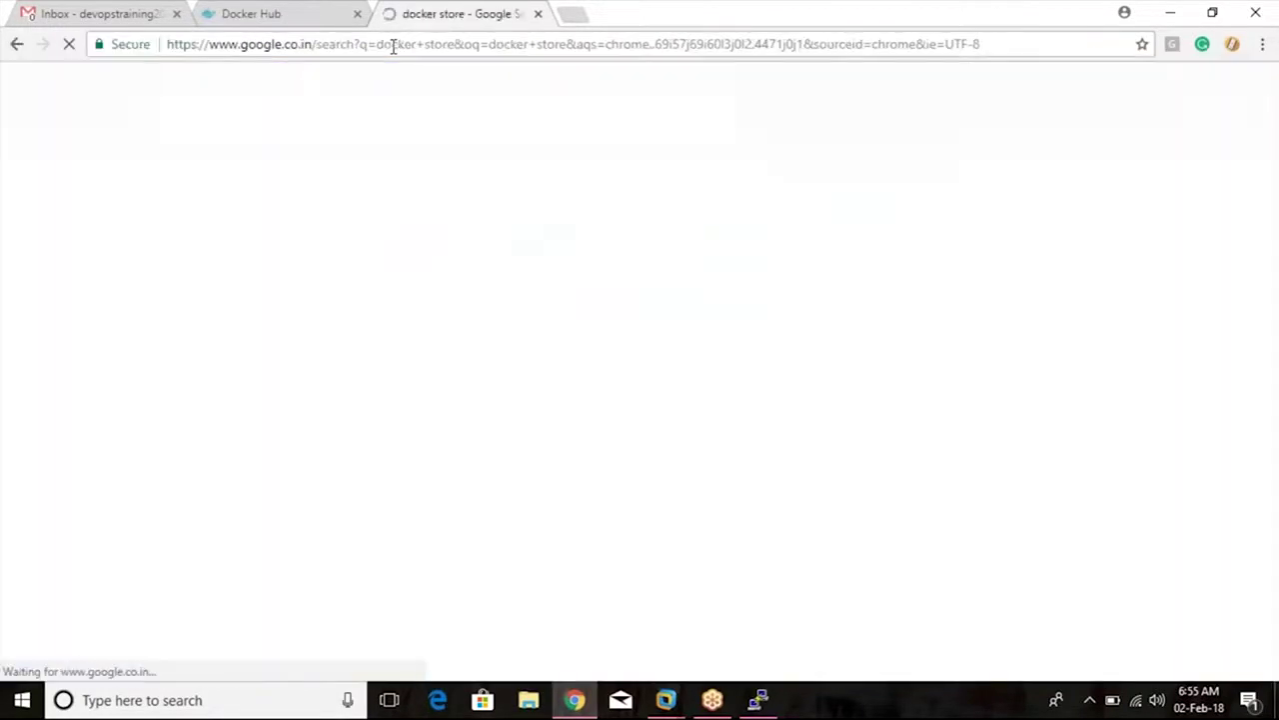
left_click(226, 240)
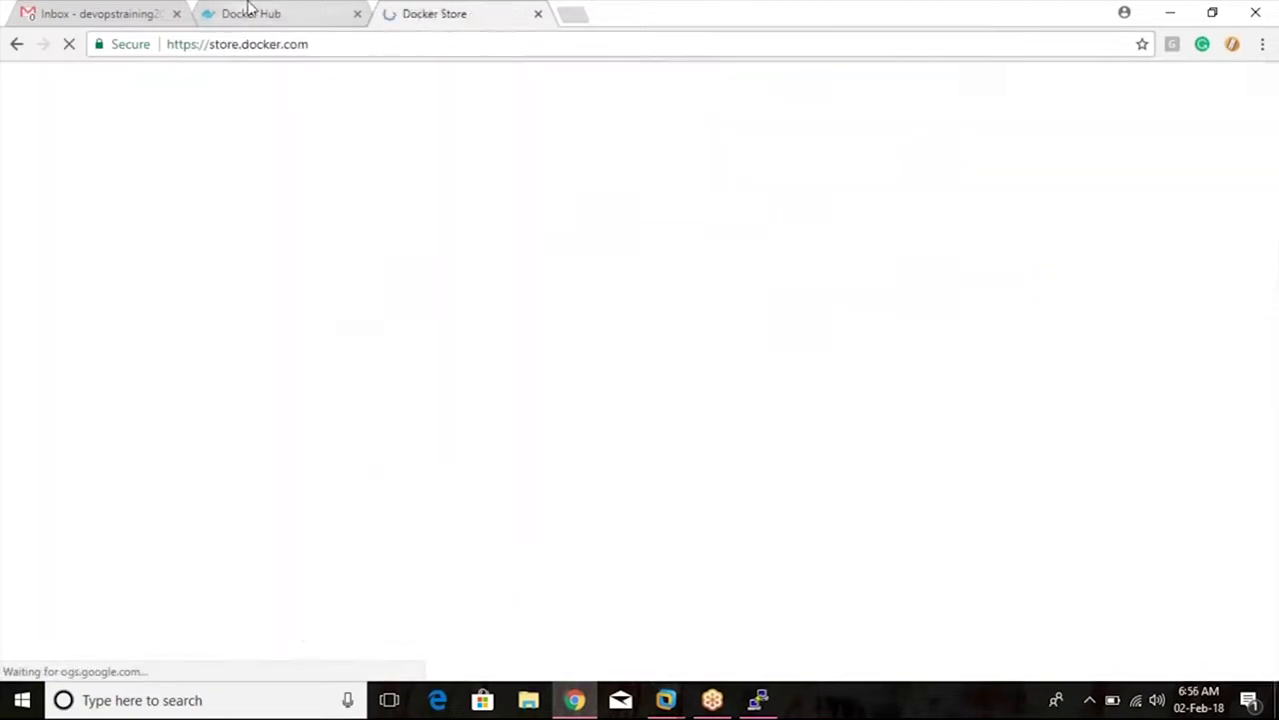
left_click(327, 9)
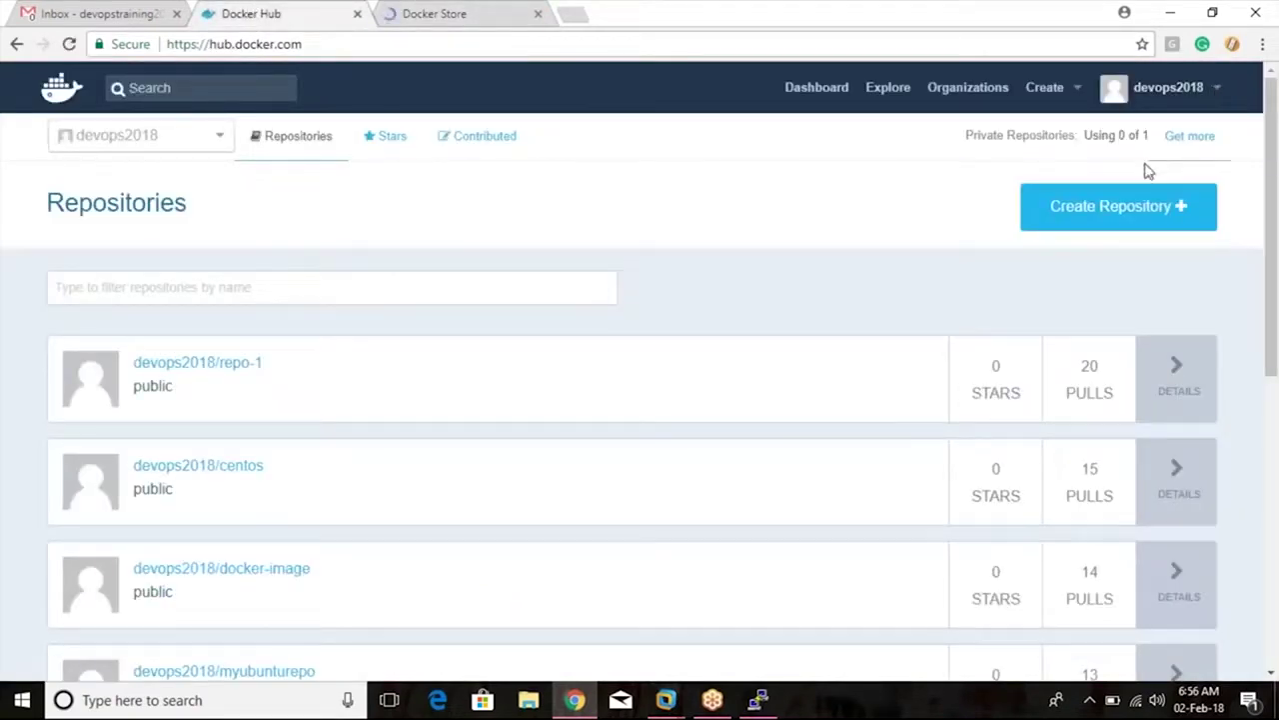
Log out of the Docker Hub account from its account menu, check the Docker Store tab, and return to the Hub search box
left_click(1215, 96)
left_click(1160, 346)
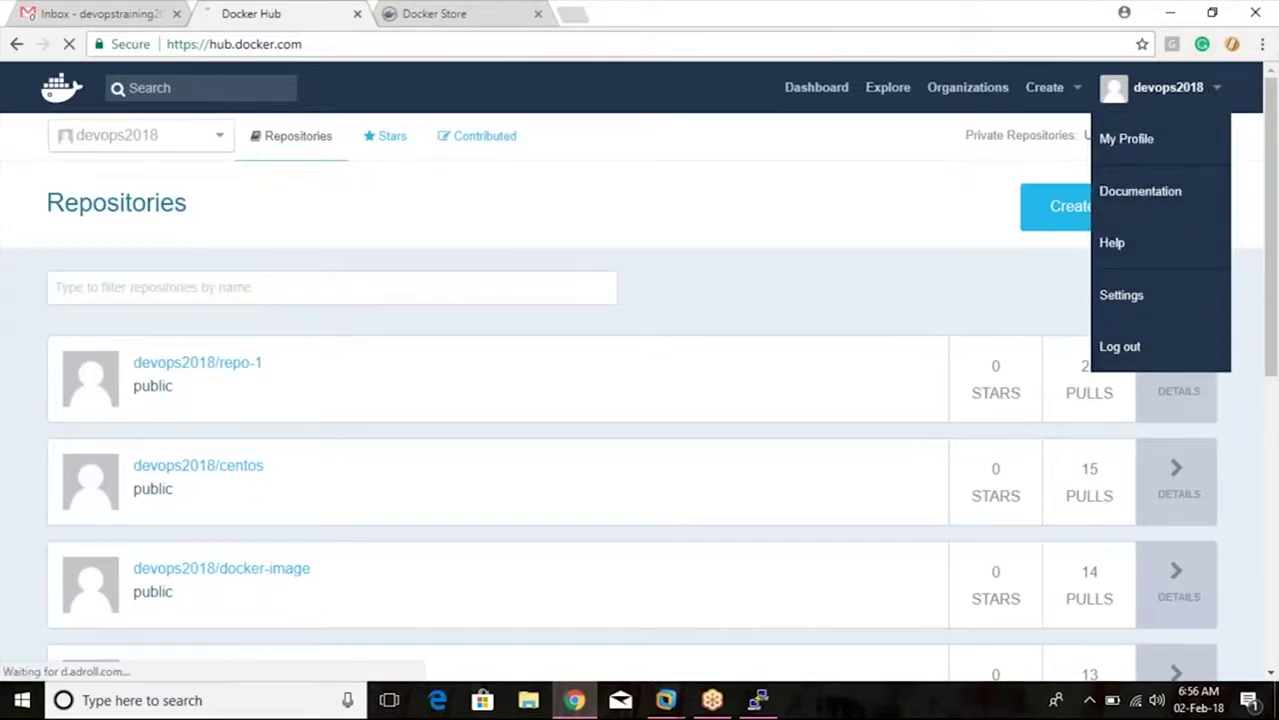
key("ctrl+Tab")
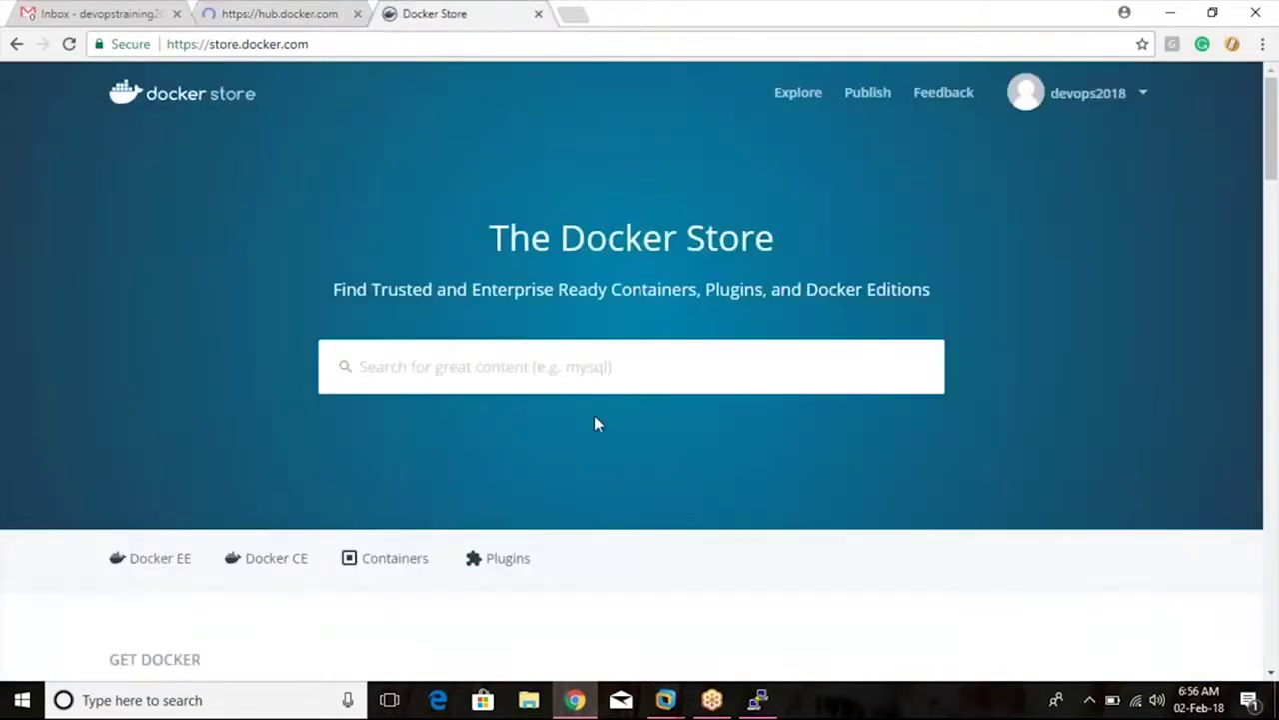
left_click(280, 13)
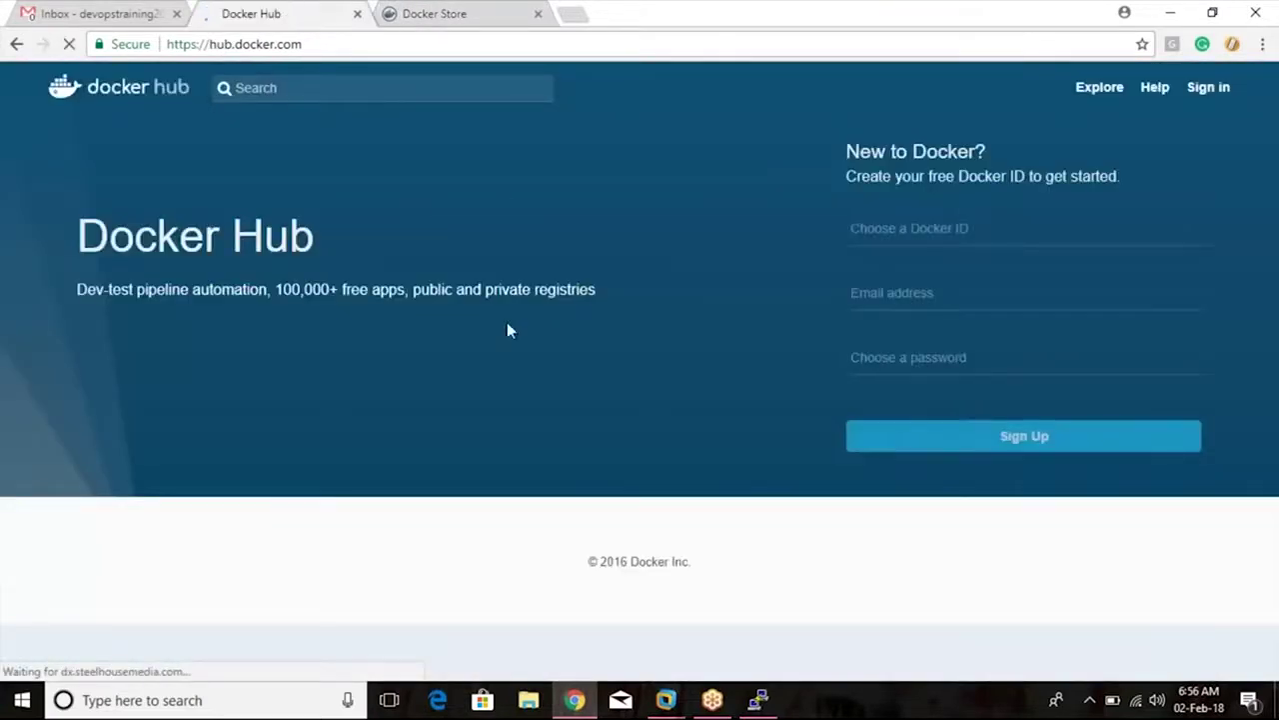
left_click(478, 14)
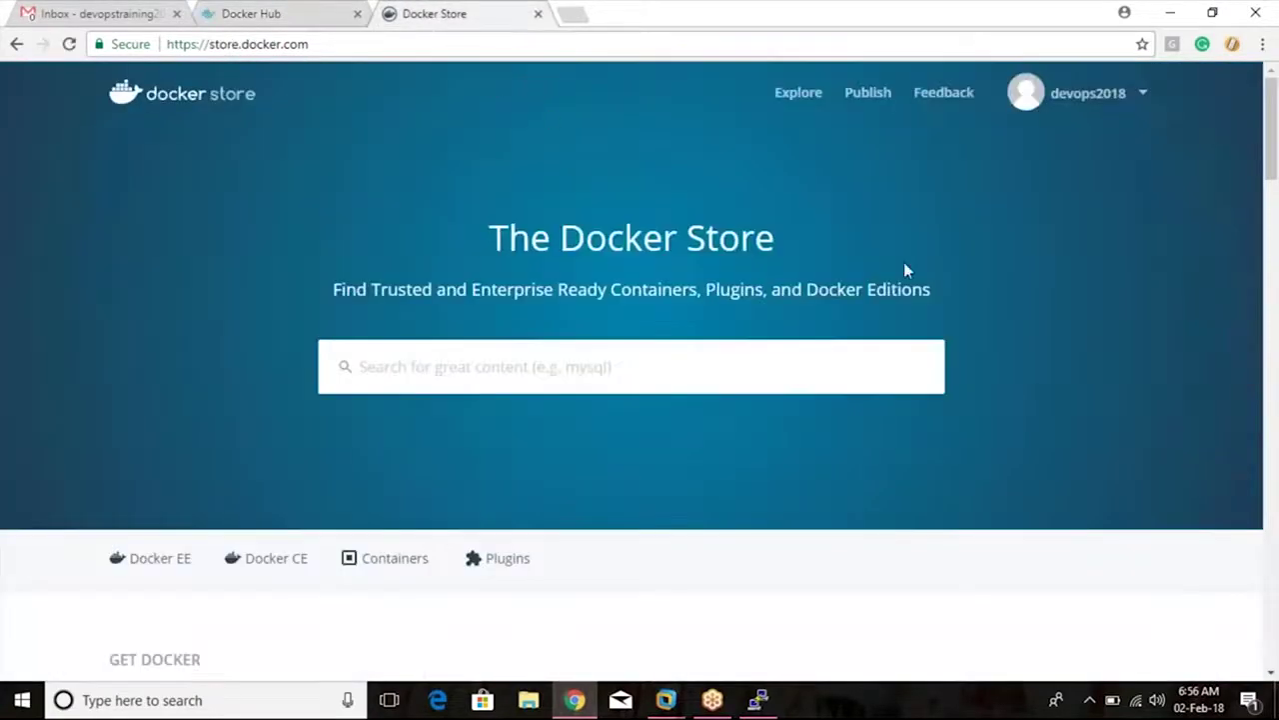
left_click(275, 8)
left_click(432, 12)
left_click(305, 11)
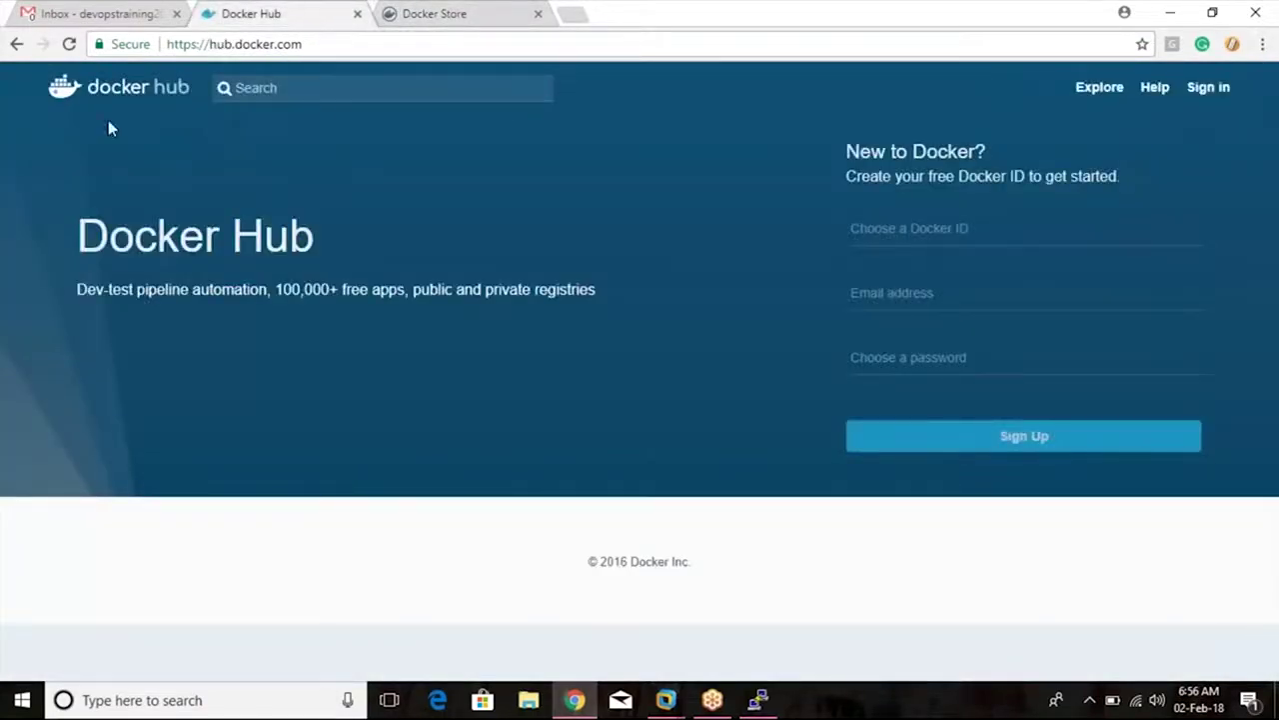
left_click(280, 90)
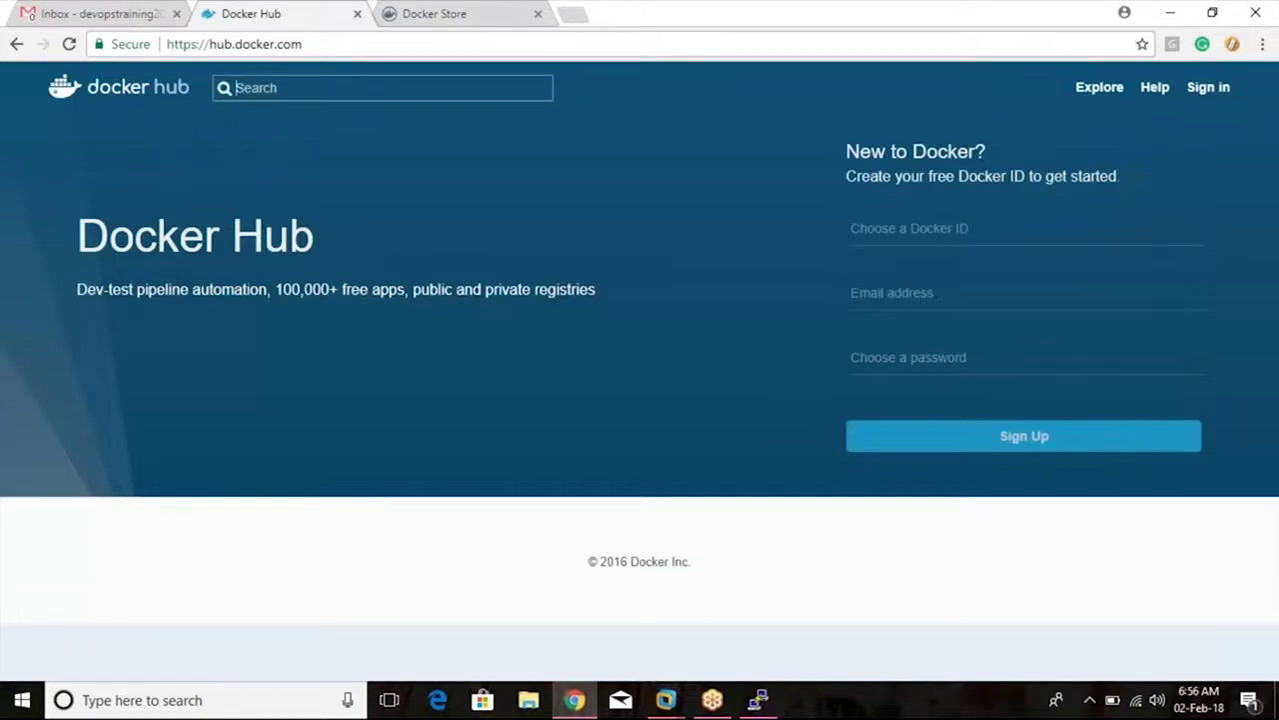
Search Docker Hub for 'centos', point out the 28584 repository count, and scroll the result list
type("d")
type("entos")
key("Return")
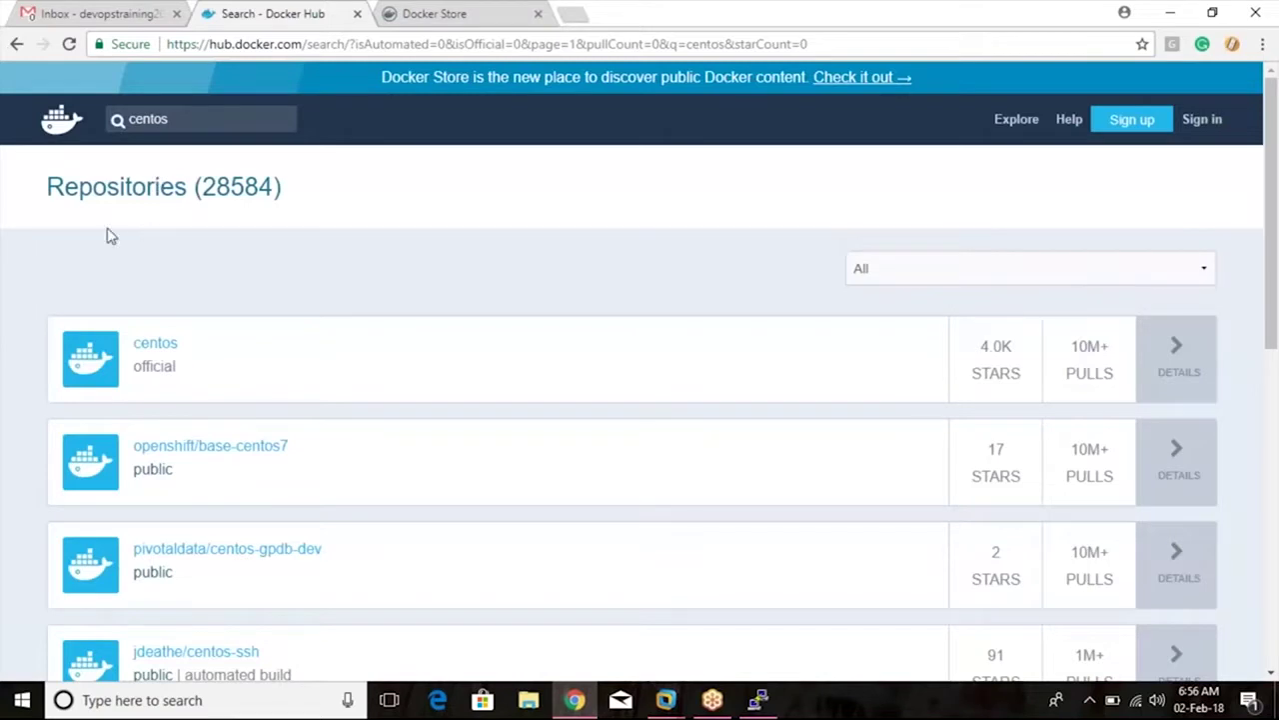
left_click_drag(42, 186, 240, 179)
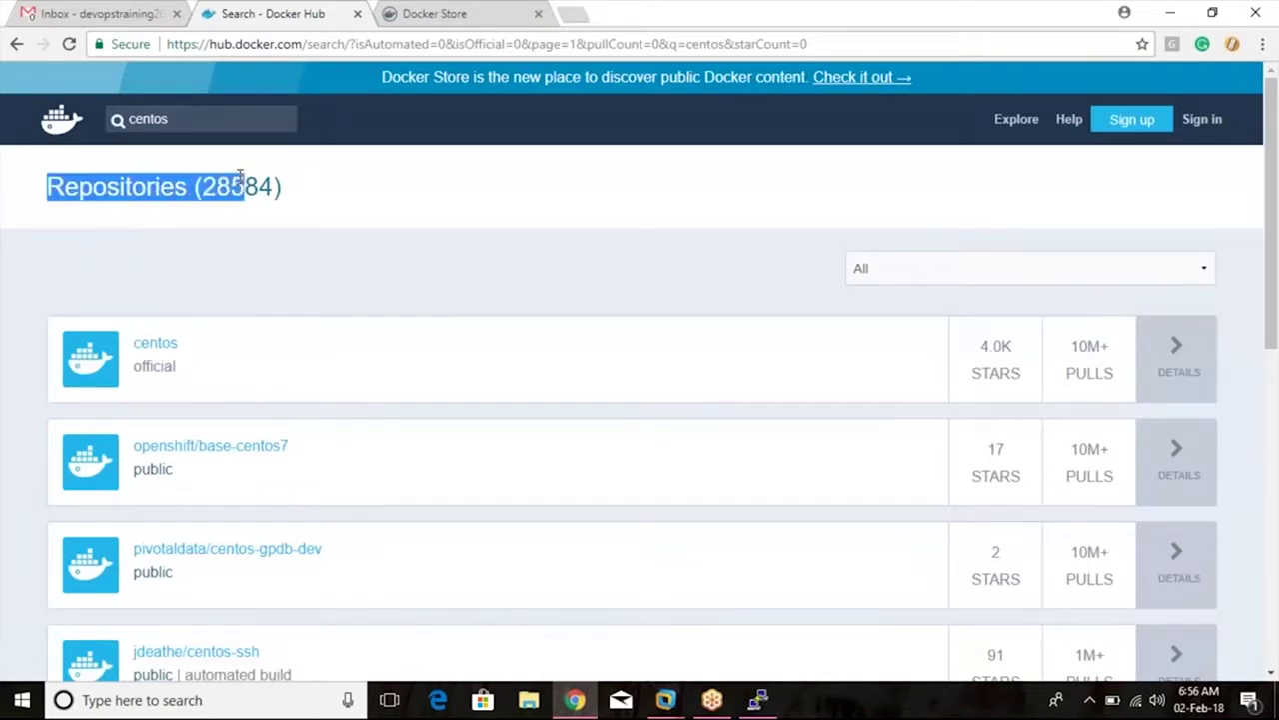
left_click(210, 186)
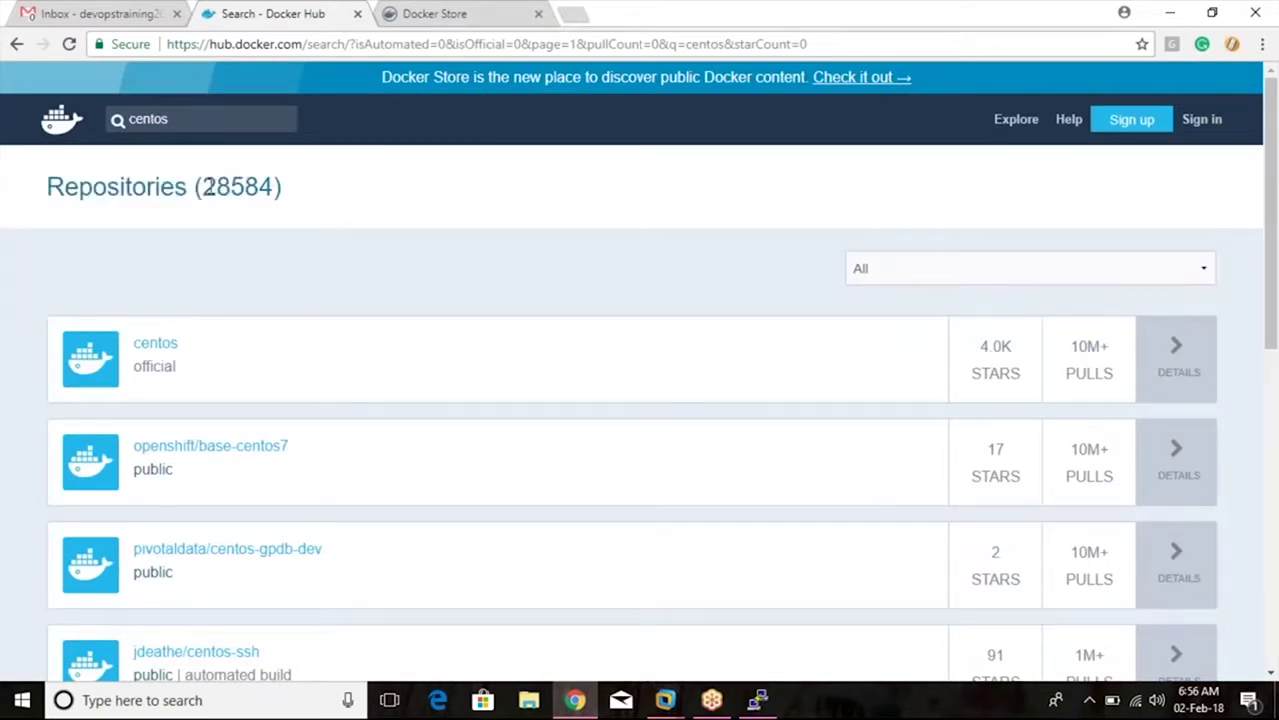
left_click_drag(203, 186, 278, 172)
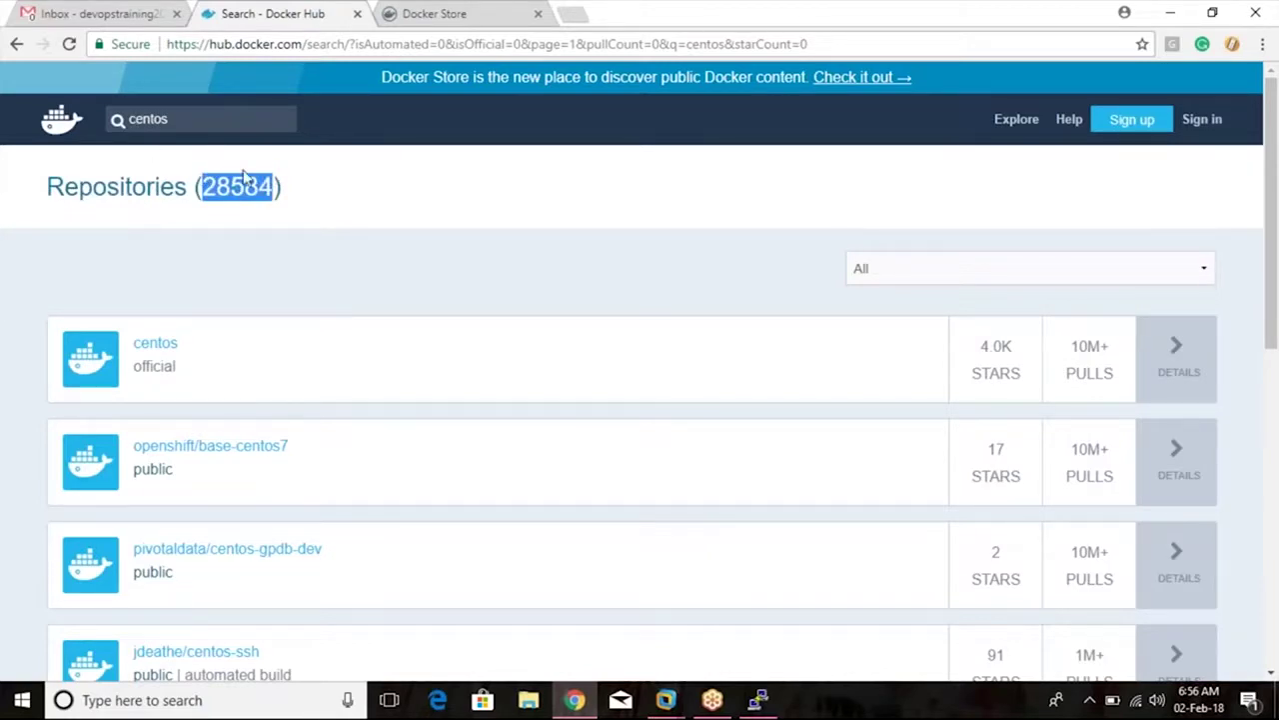
left_click(346, 202)
left_click_drag(197, 187, 276, 187)
left_click(327, 191)
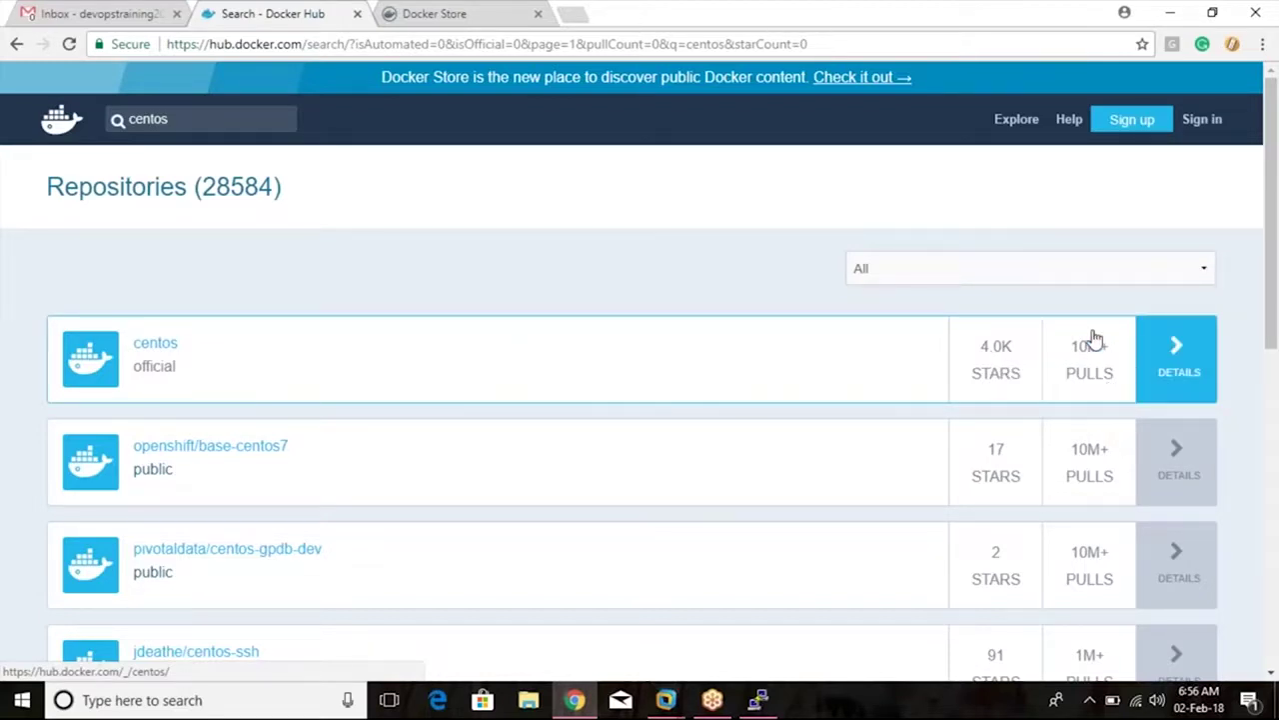
scroll(699, 400, "down", 2)
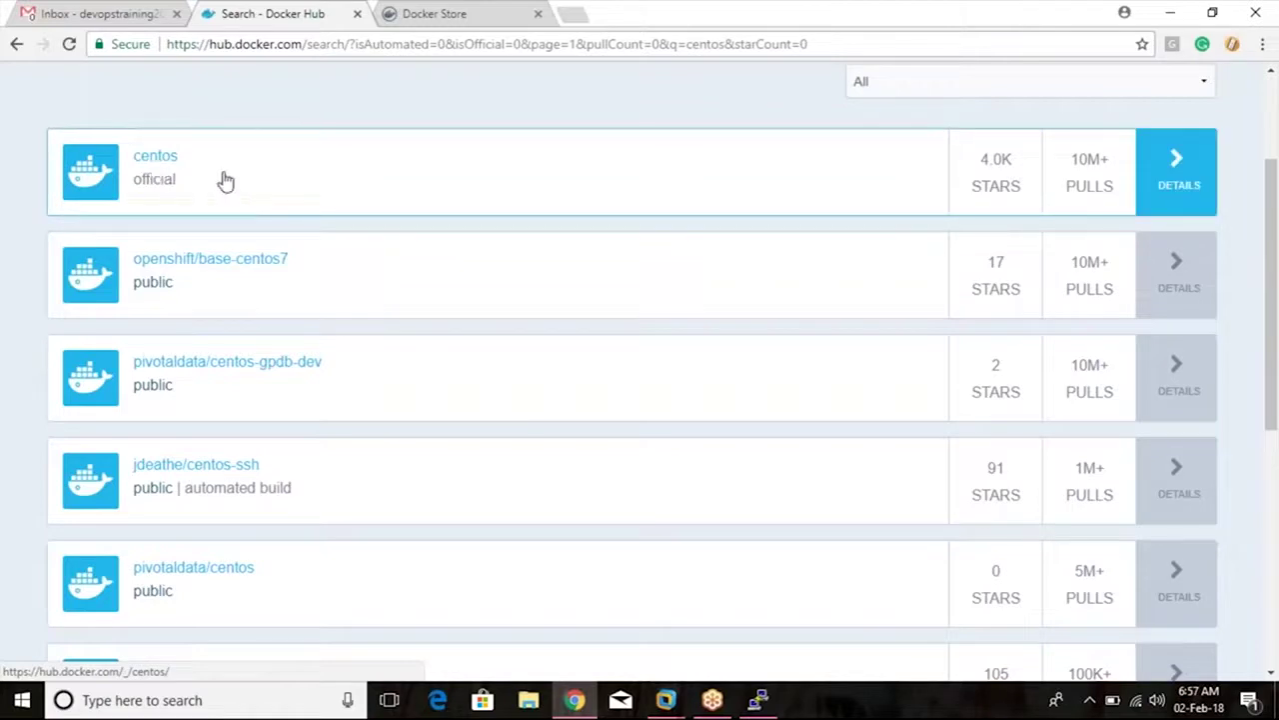
left_click(430, 13)
Search Docker Store for 'centos' to show its single official CentOS result, then return to Docker Hub
left_click(532, 376)
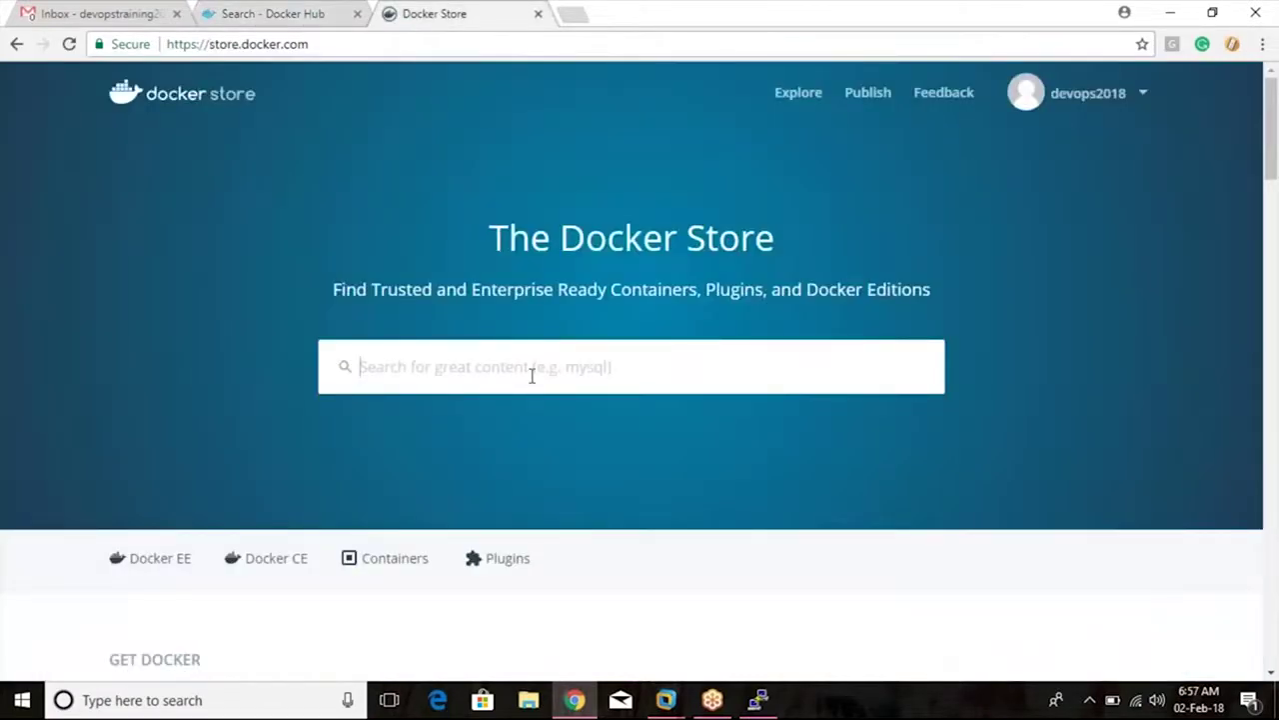
type("centos")
key("Return")
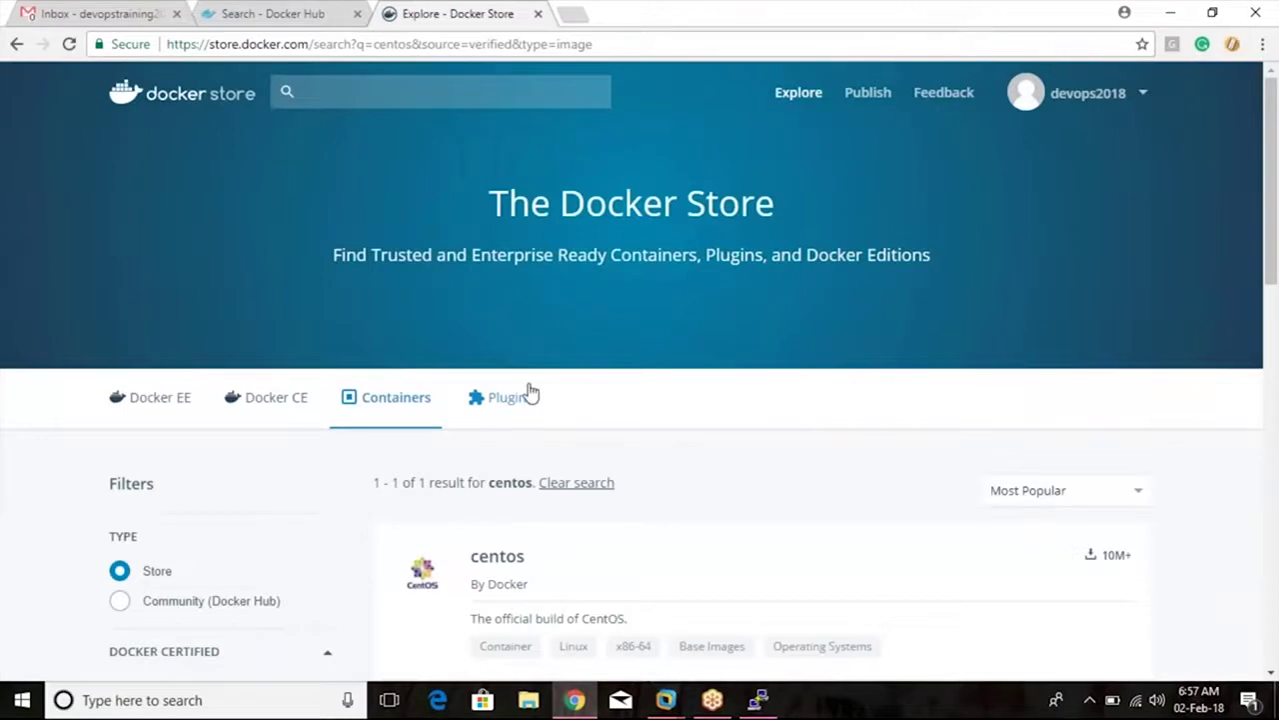
scroll(590, 449, "down", 1)
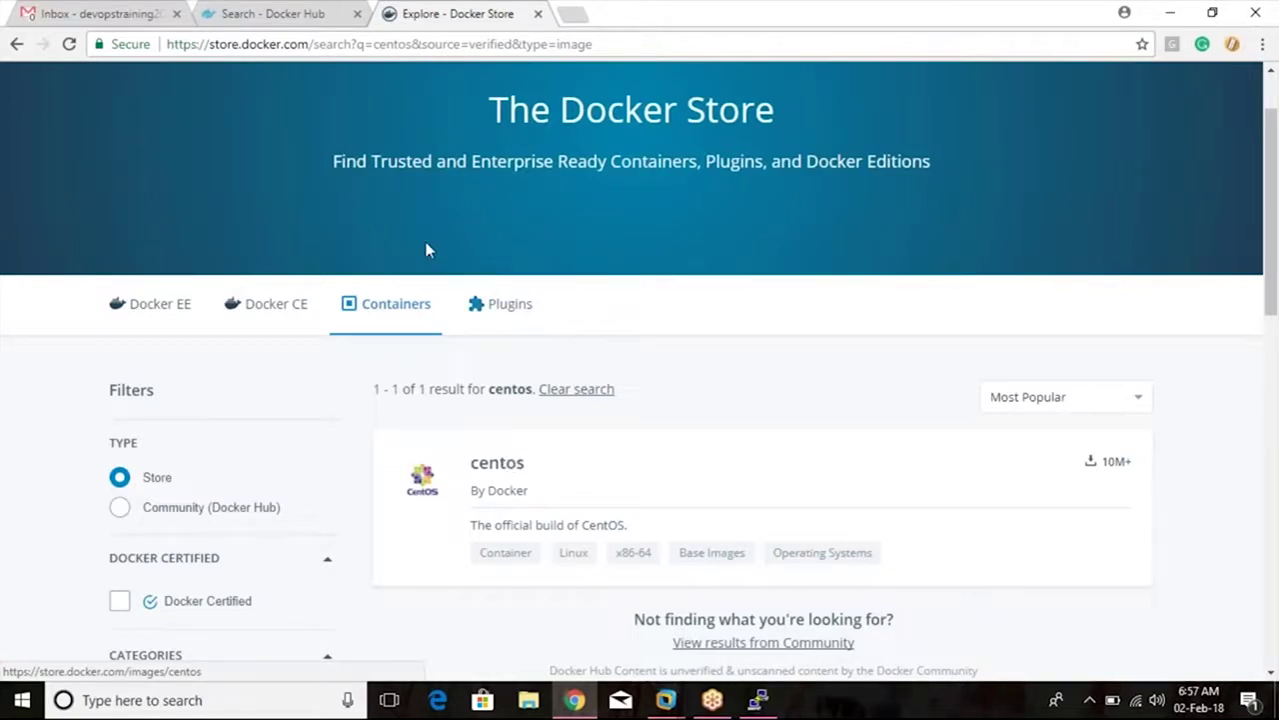
left_click(240, 13)
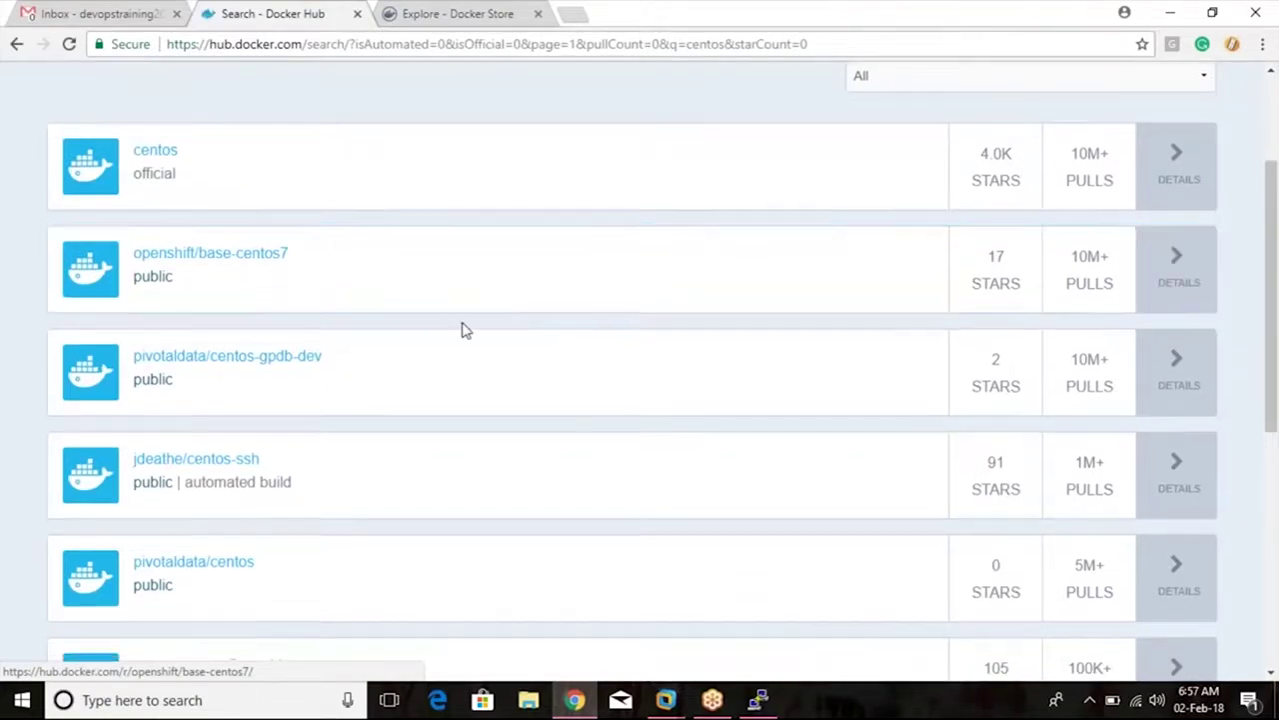
scroll(465, 329, "down", 5)
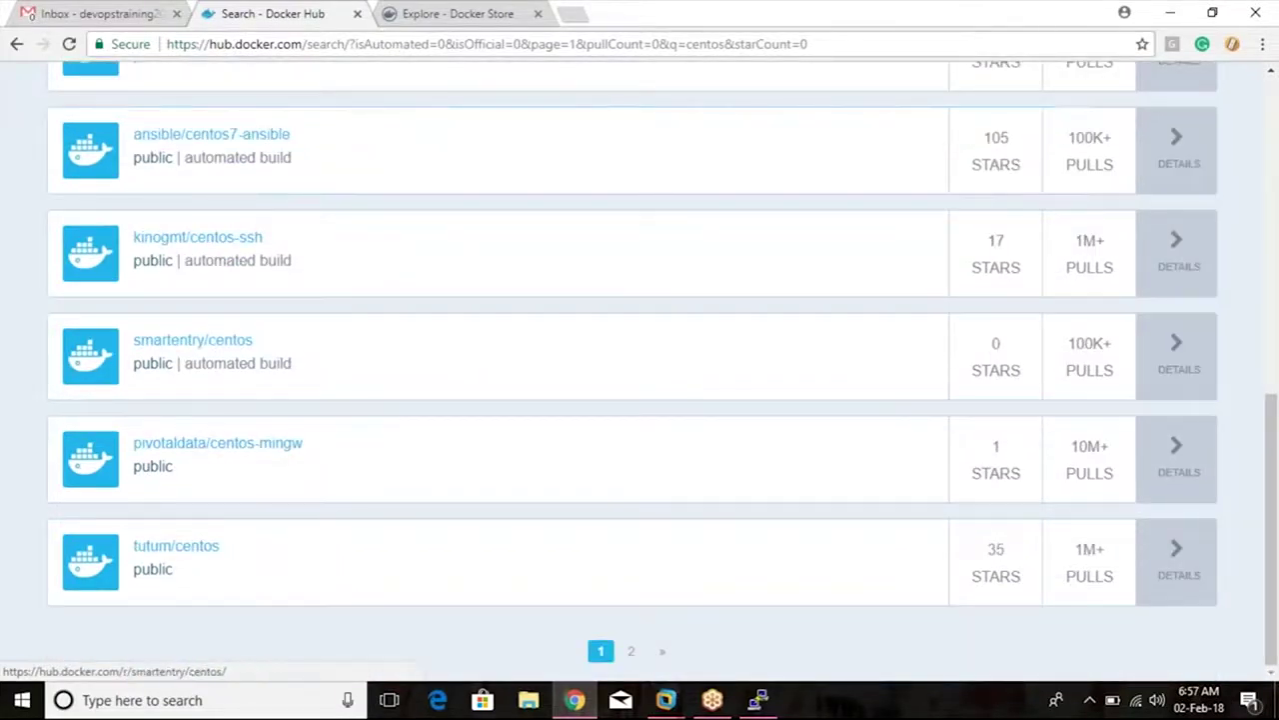
scroll(193, 427, "up", 3)
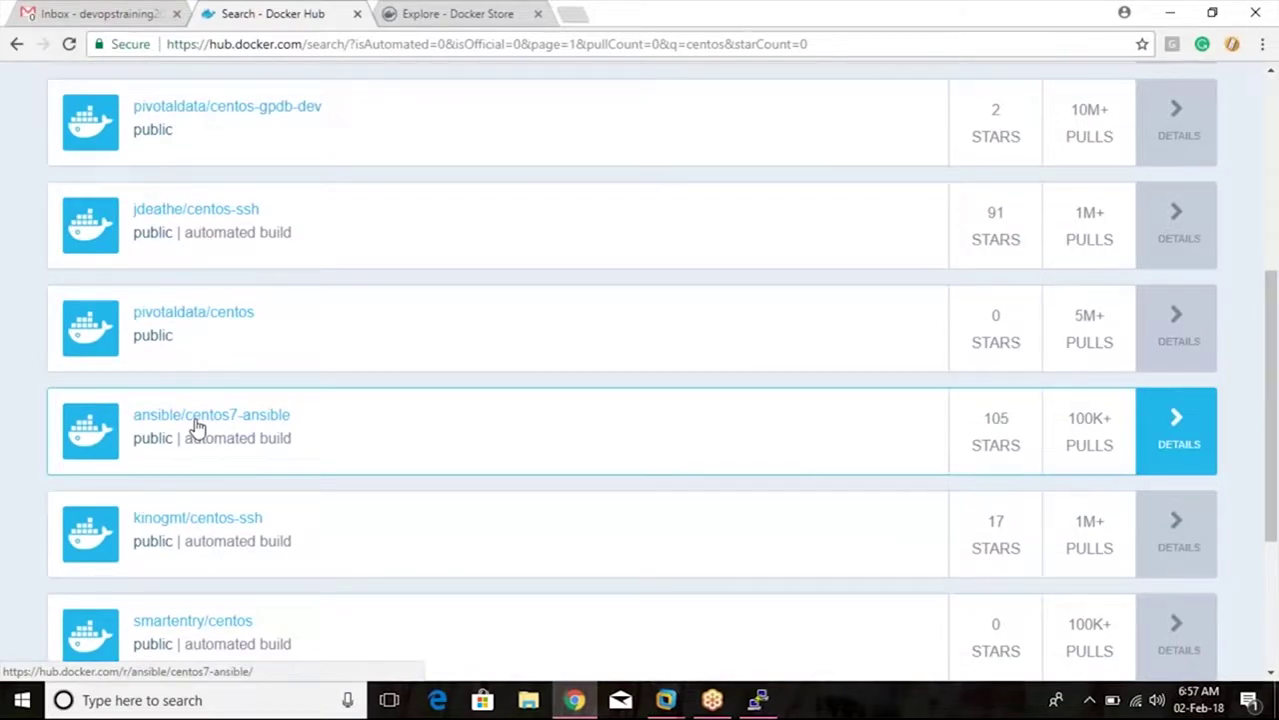
scroll(194, 428, "up", 5)
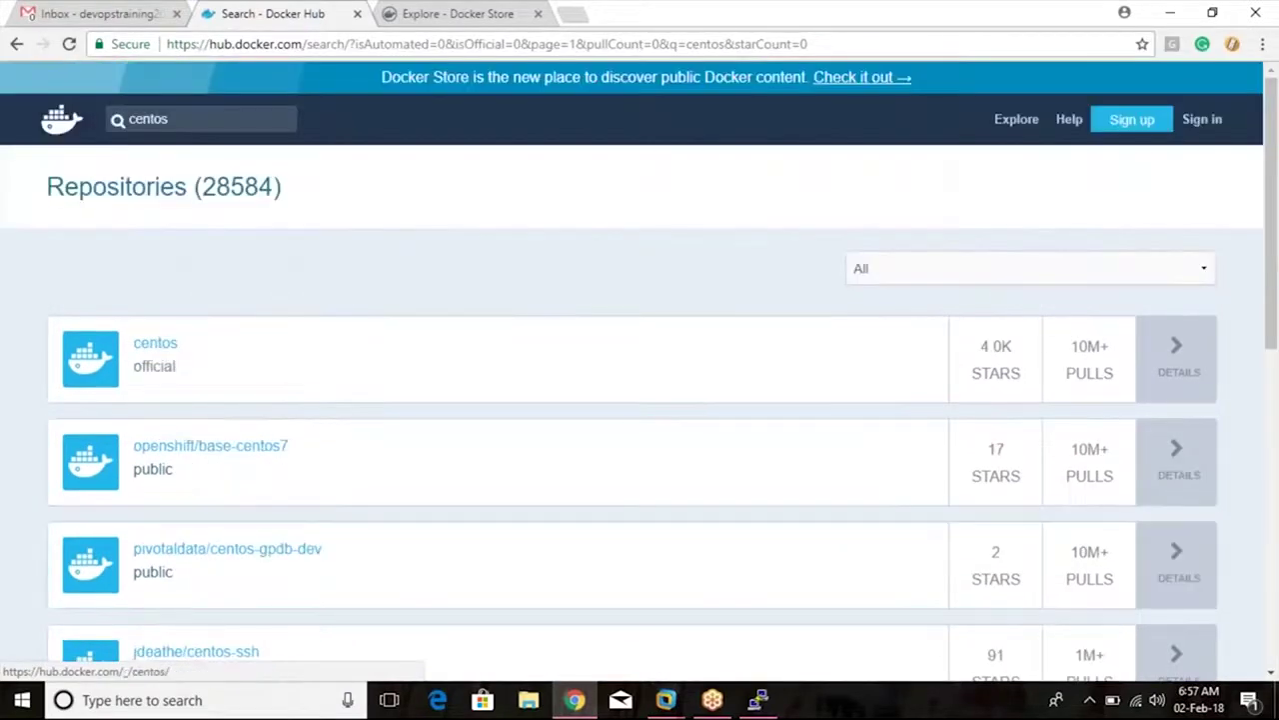
double_click(178, 118)
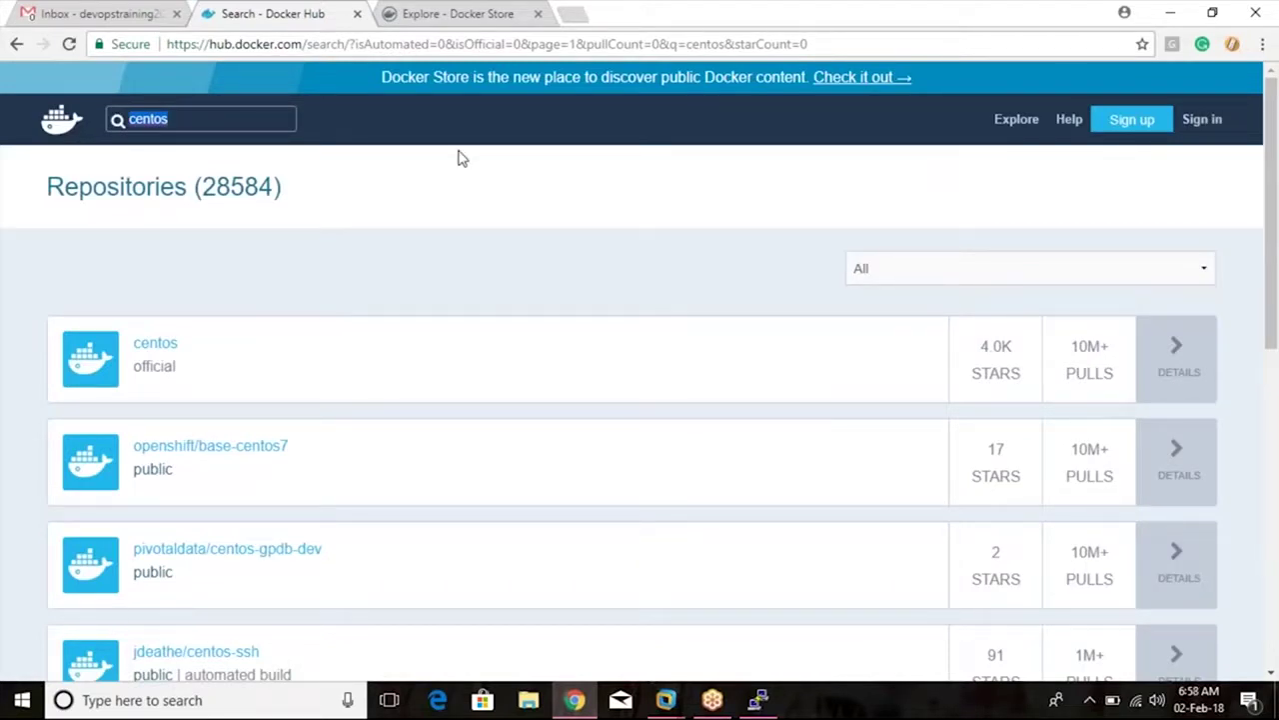
Search Docker Hub for 'batch20', then replace it with the training account's username
type("batch20")
key("Return")
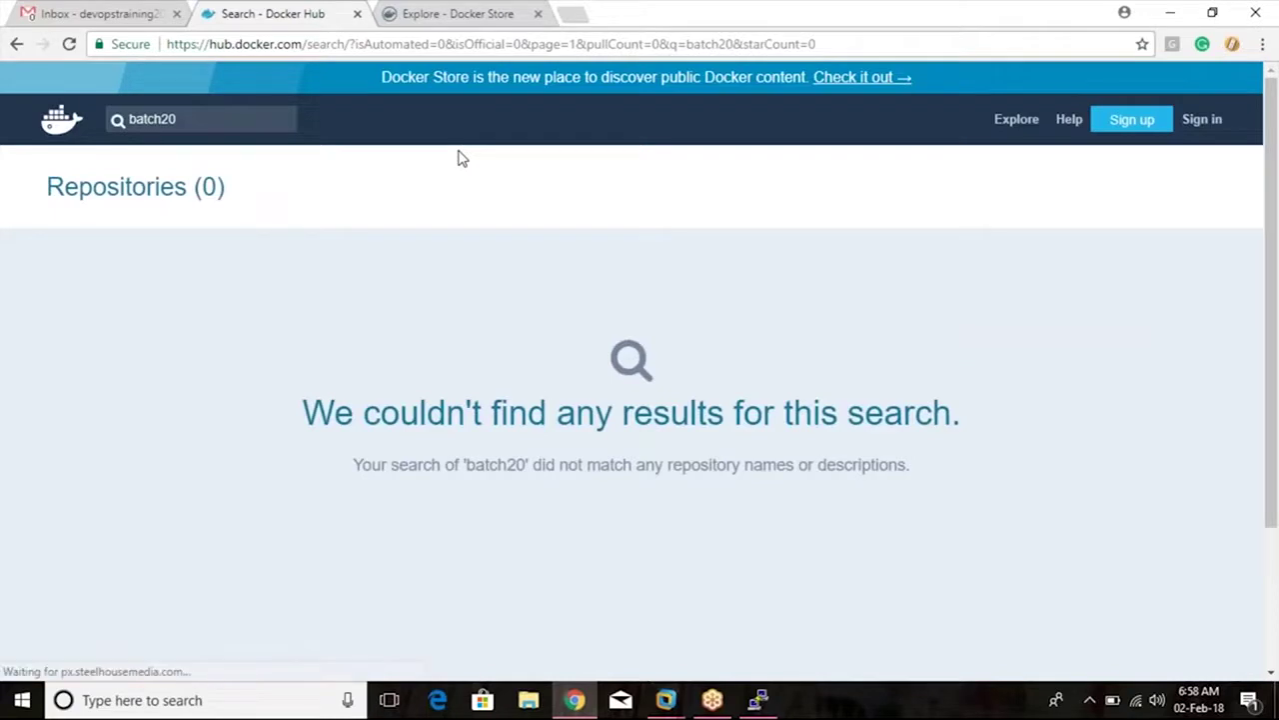
left_click(233, 119)
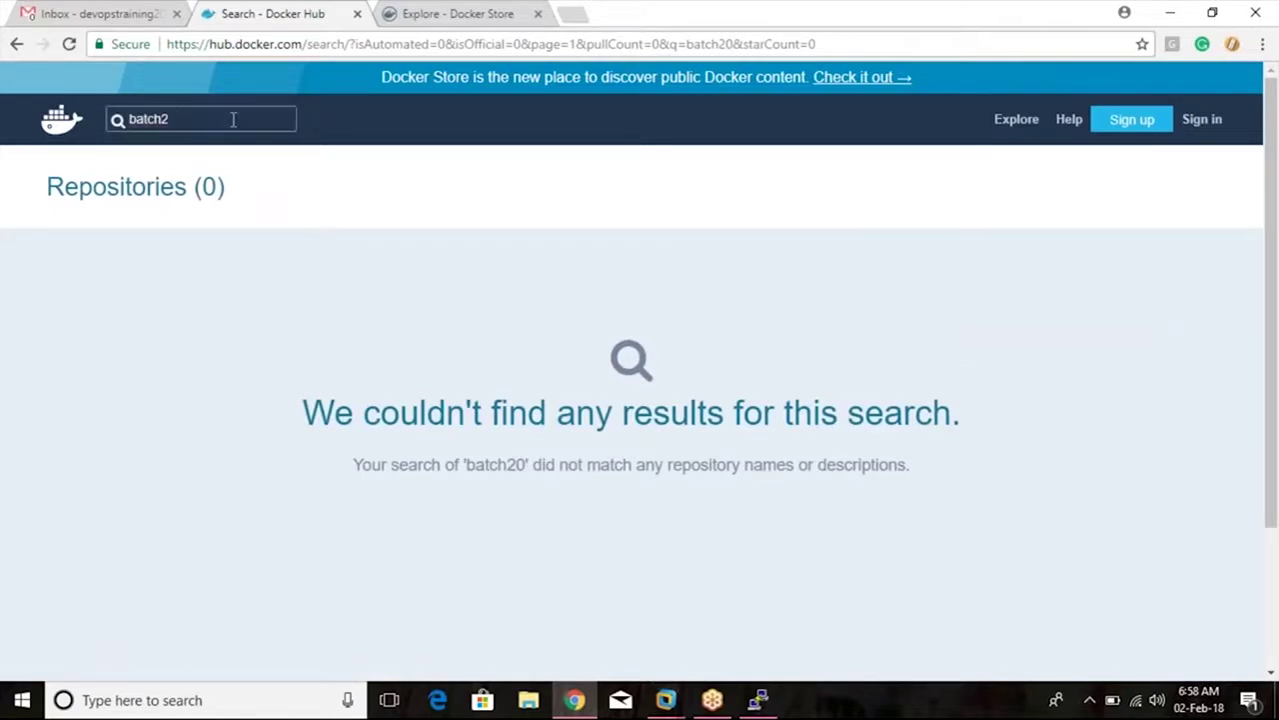
key("BackSpace")
key("BackSpace")
type("devops2018")
key("Return")
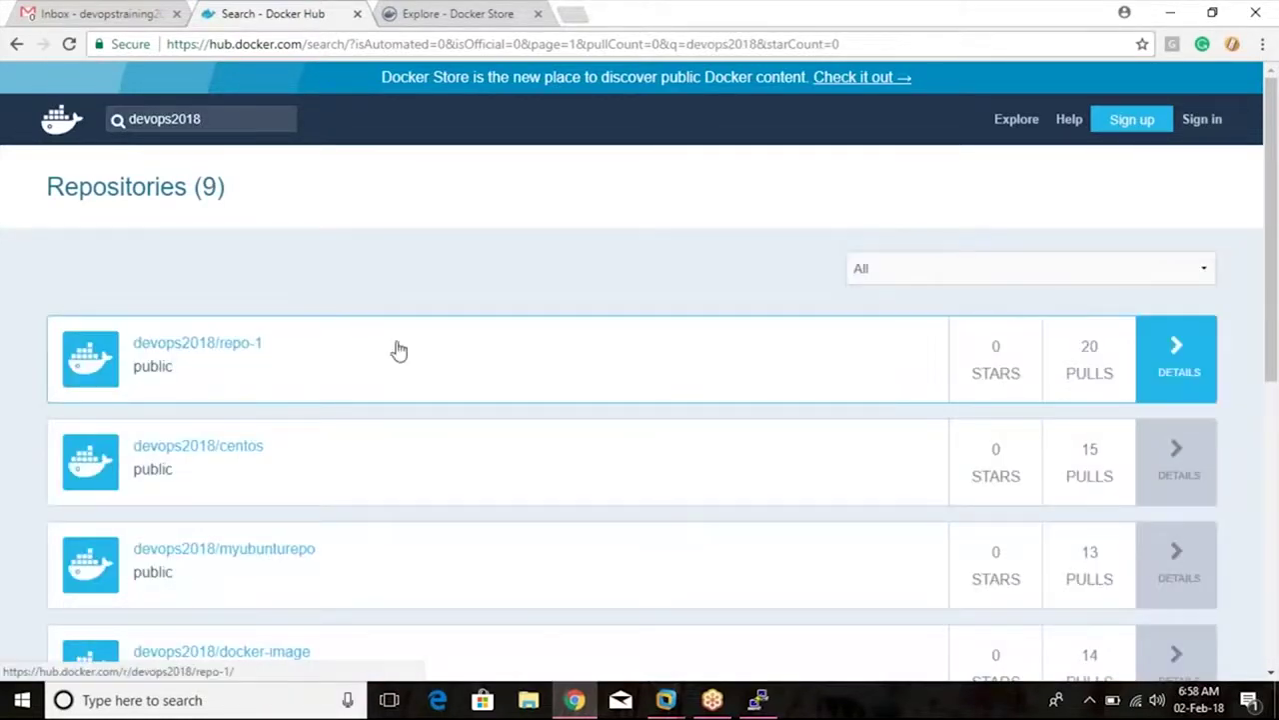
Scroll through the account's nine public repositories and open its centos repository
scroll(396, 372, "down", 2)
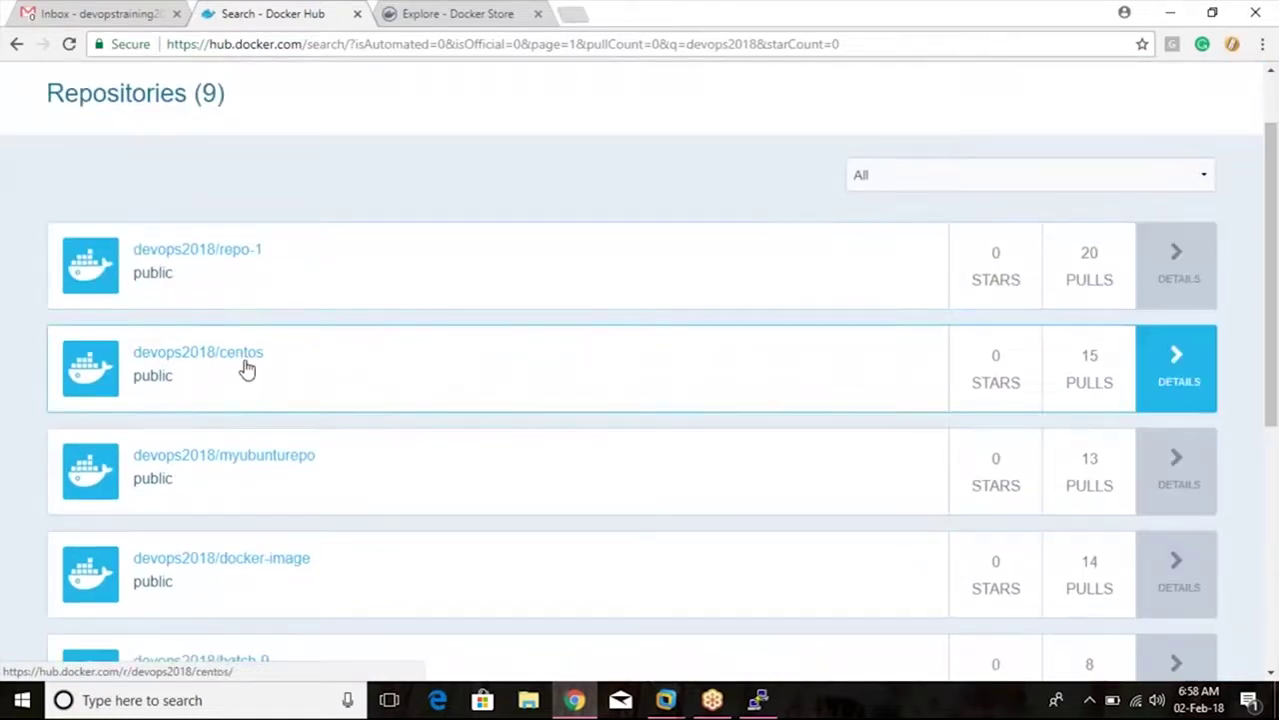
scroll(243, 366, "down", 2)
scroll(240, 479, "down", 4)
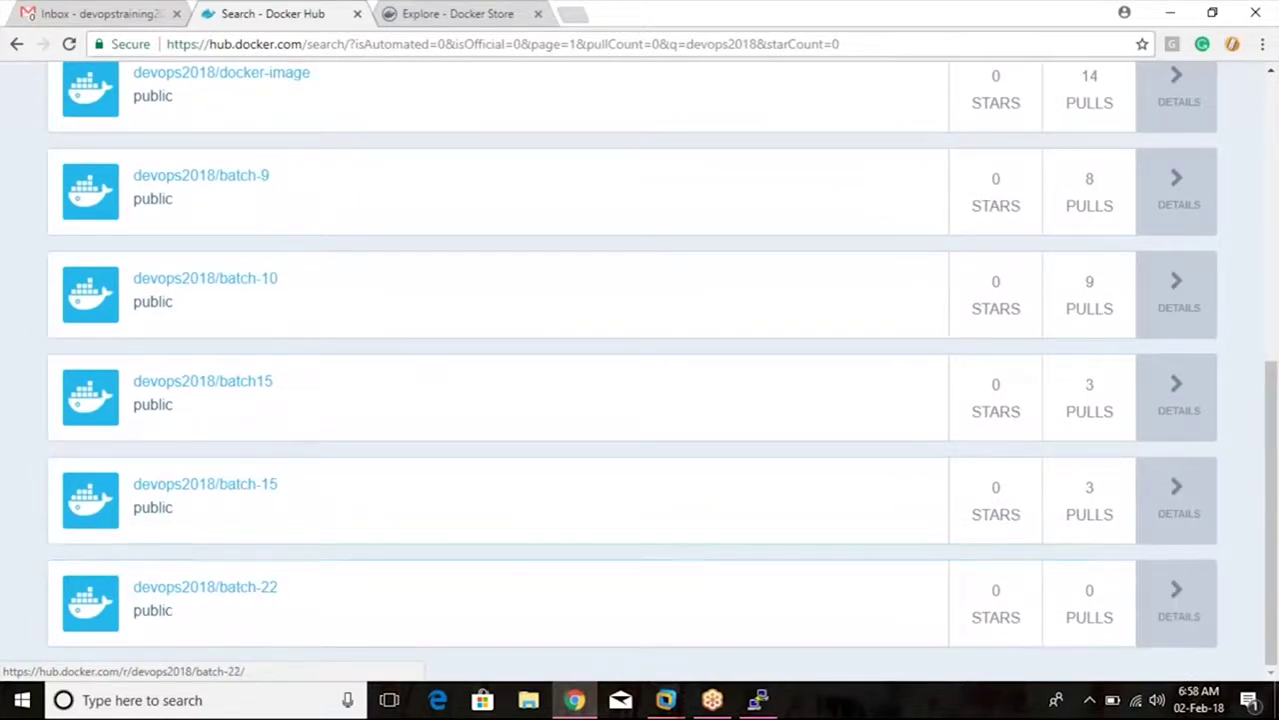
scroll(247, 389, "up", 1)
scroll(247, 389, "up", 5)
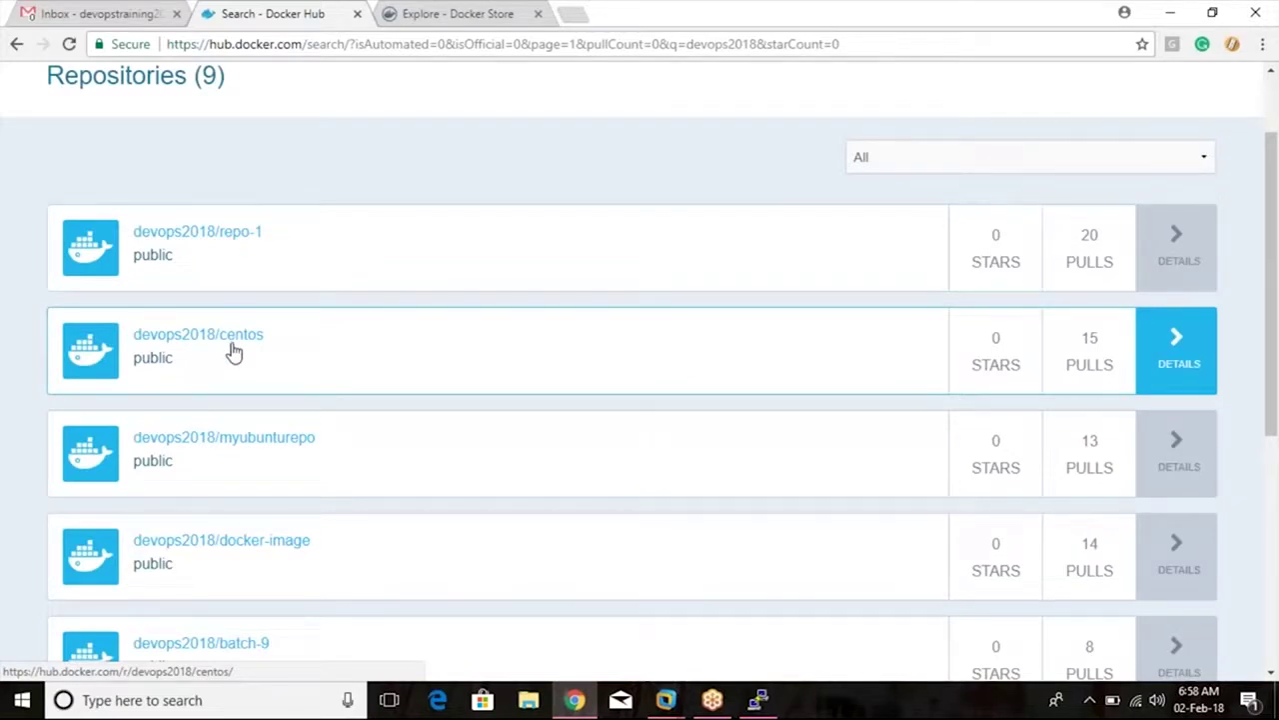
left_click(233, 351)
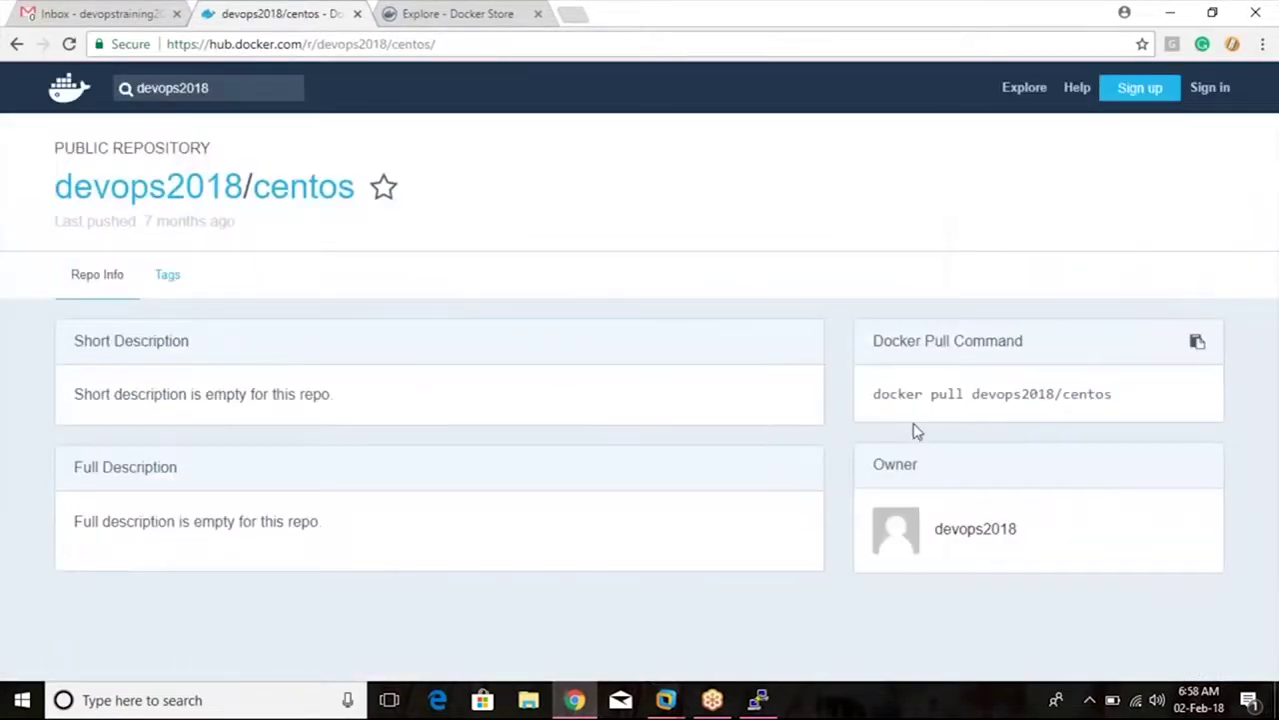
Highlight the centos repository's docker pull command and its owner name
left_click_drag(876, 398, 1121, 393)
left_click(967, 520)
left_click_drag(943, 537, 1020, 529)
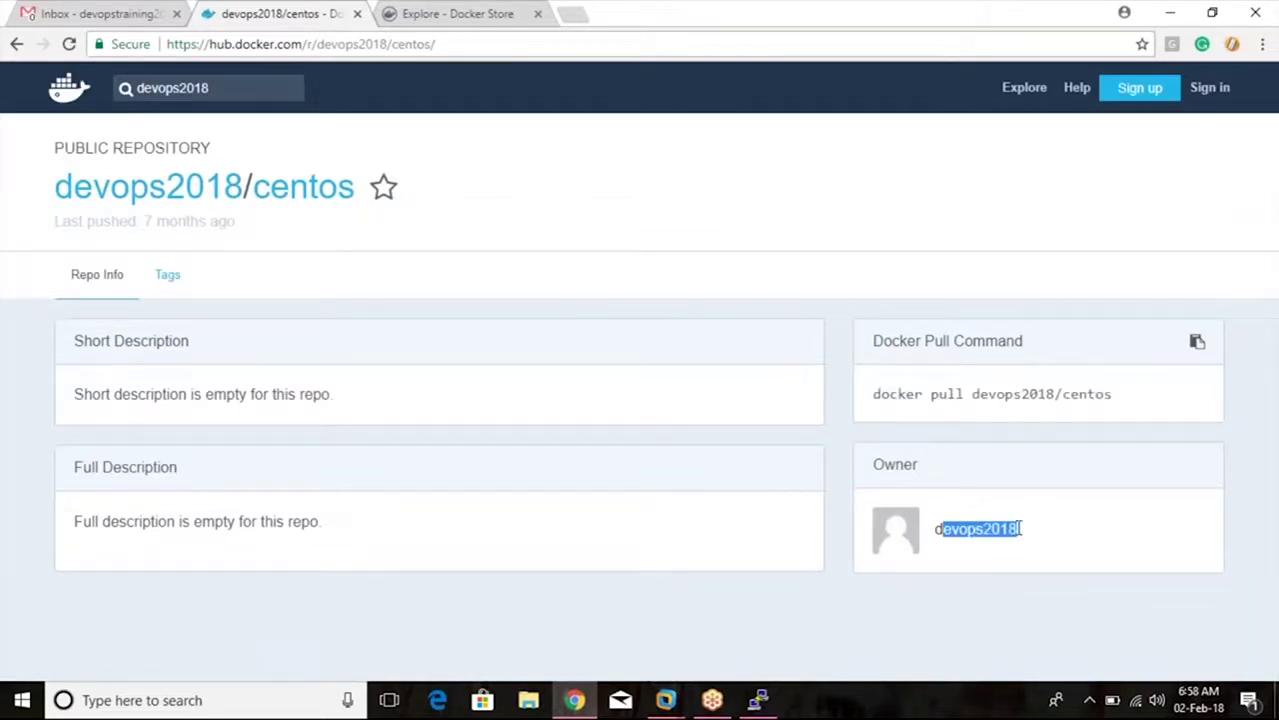
double_click(160, 88)
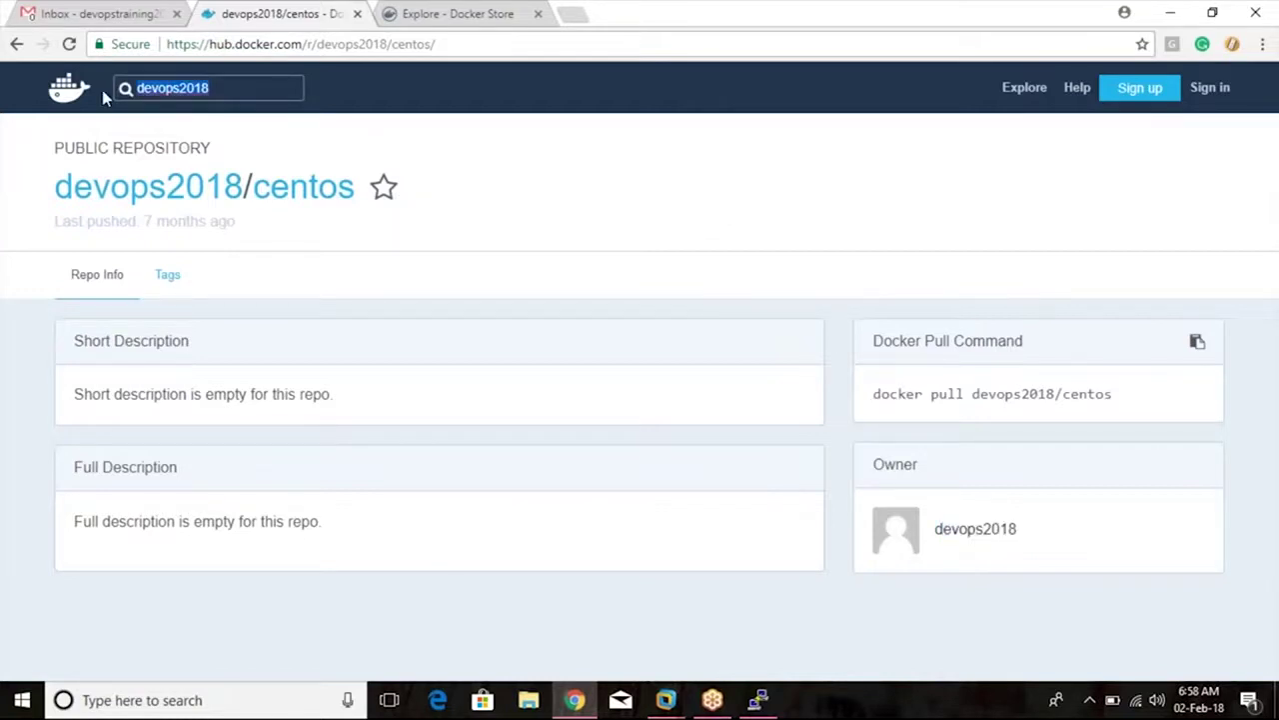
Search all repositories for 'centos' and open the ansible/centos7-ansible repository details
type("cento")
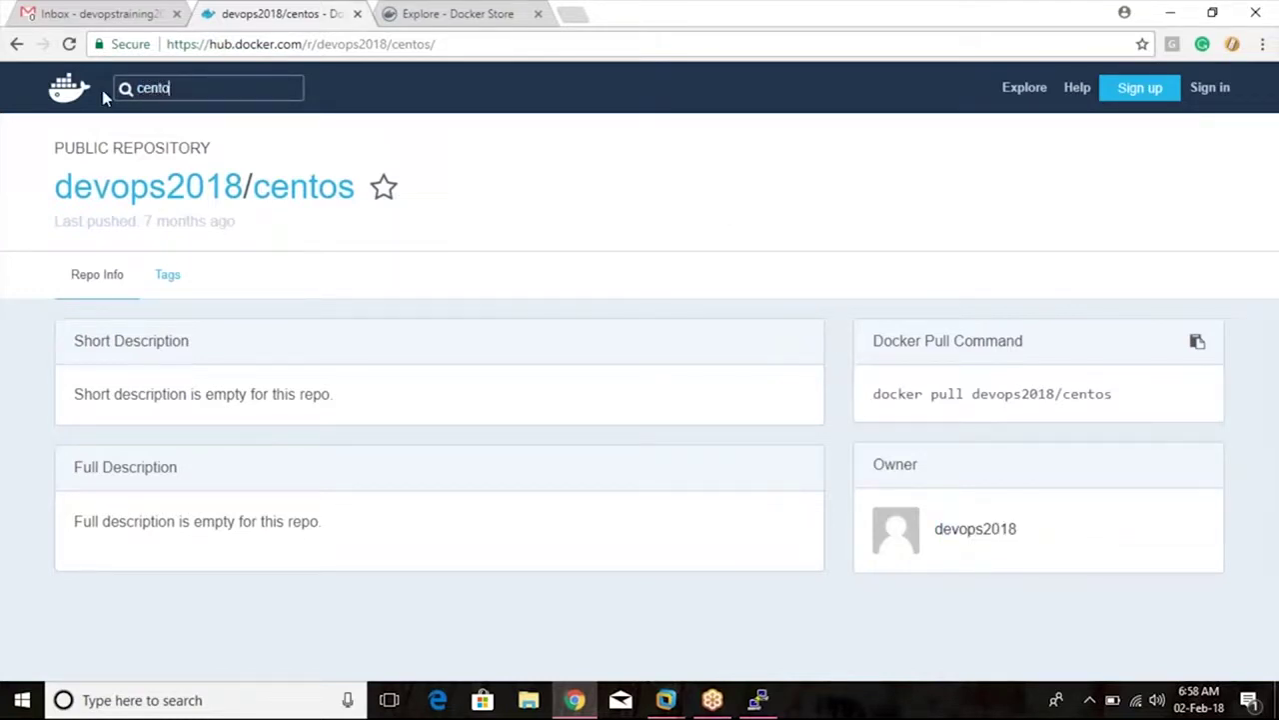
type("s")
key("Return")
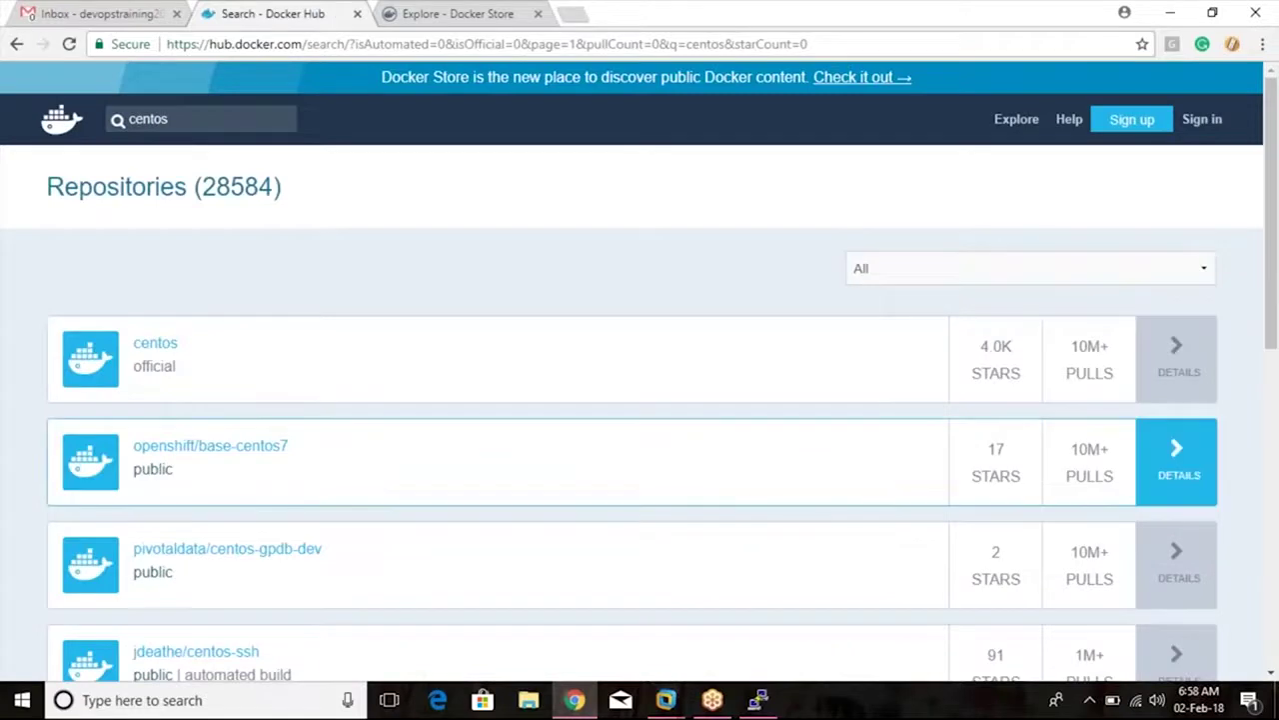
scroll(217, 537, "down", 3)
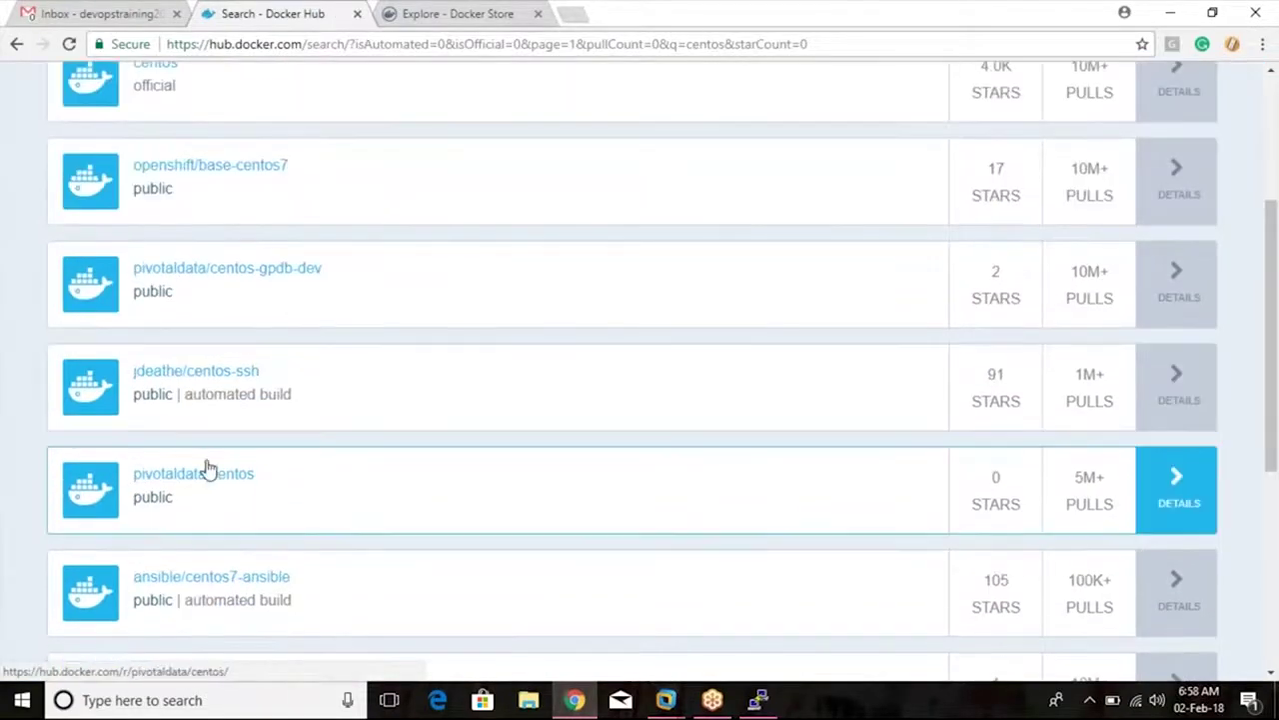
scroll(207, 468, "down", 1)
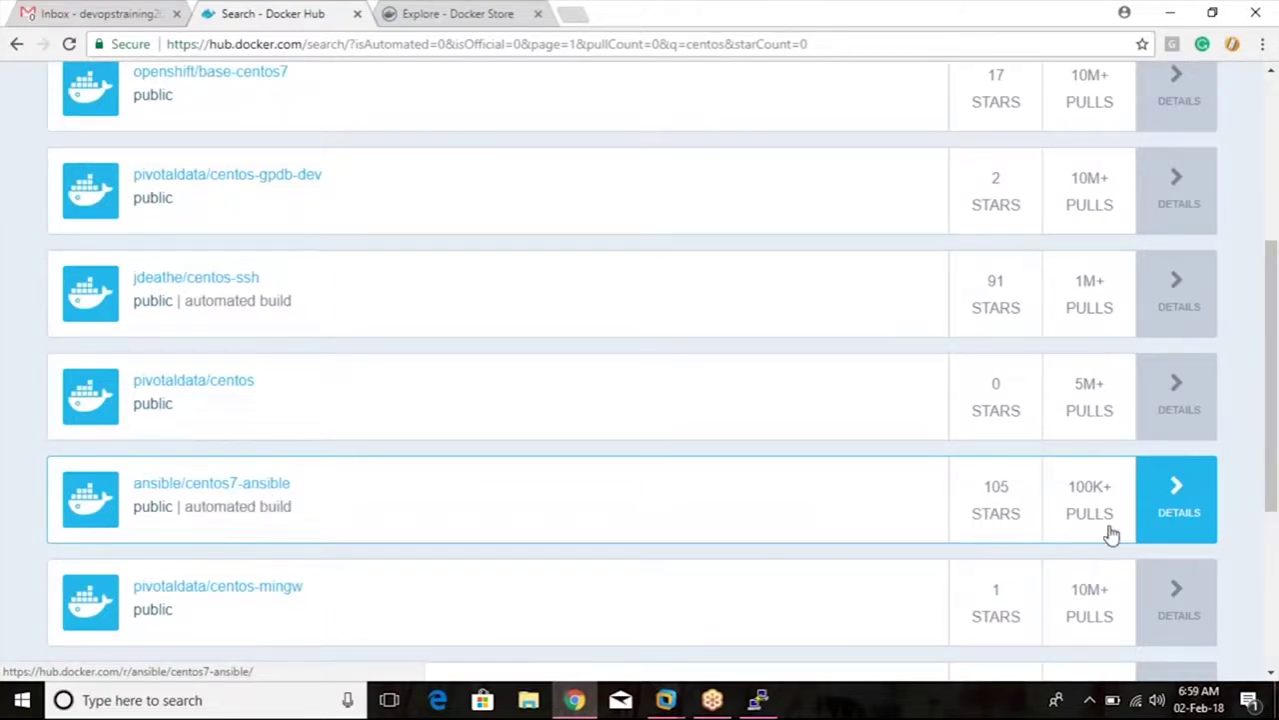
left_click(1195, 508)
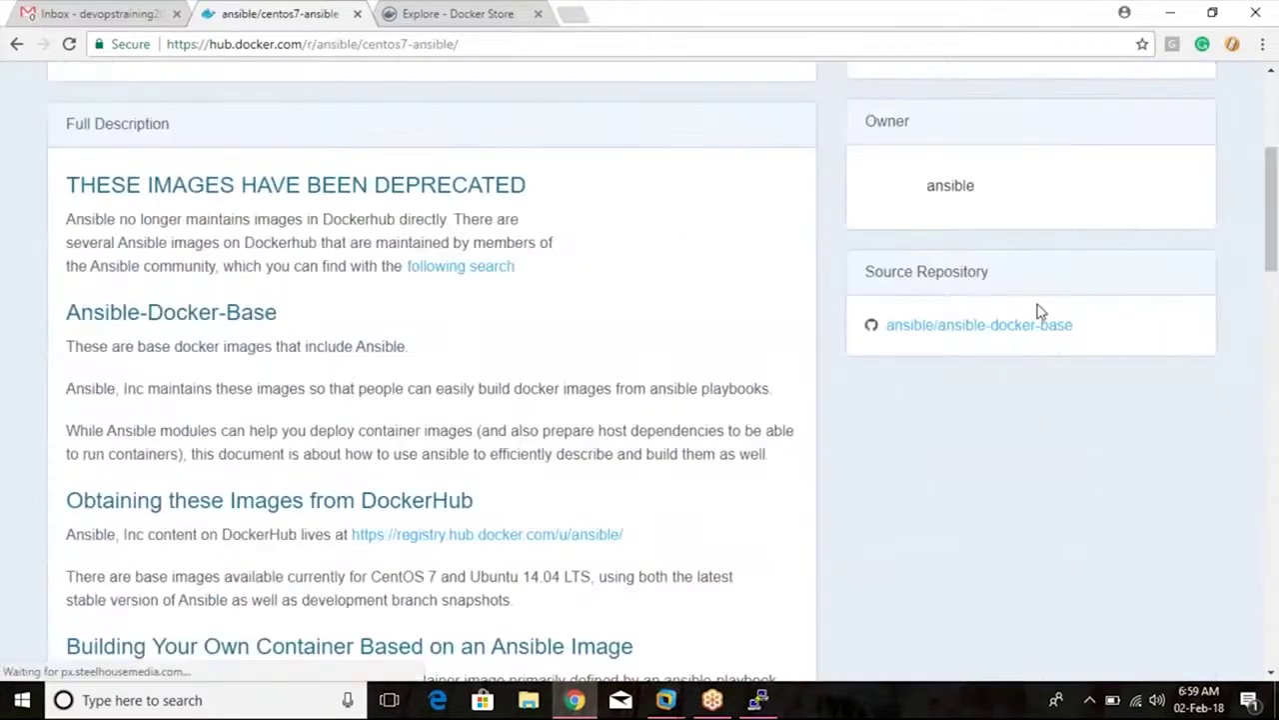
Highlight the 'docker pull ansible/centos7-ansible' command and the repository owner's name
scroll(1036, 392, "up", 2)
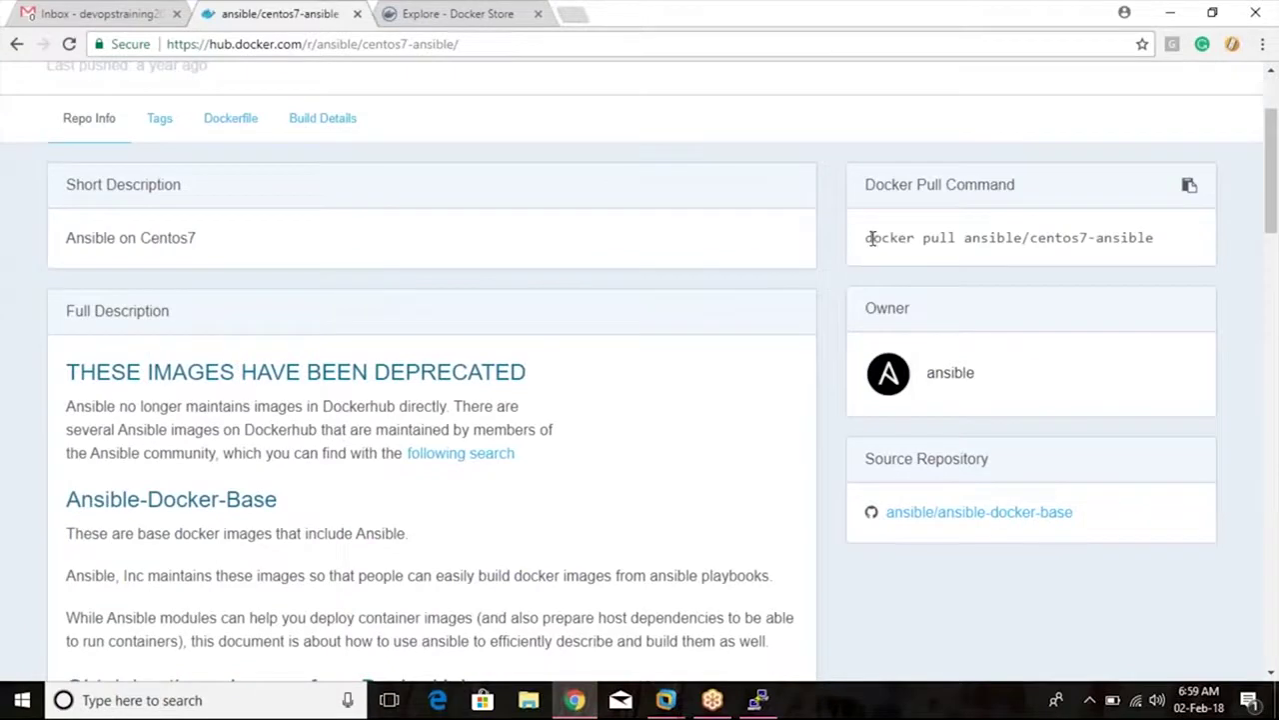
left_click_drag(869, 238, 1171, 244)
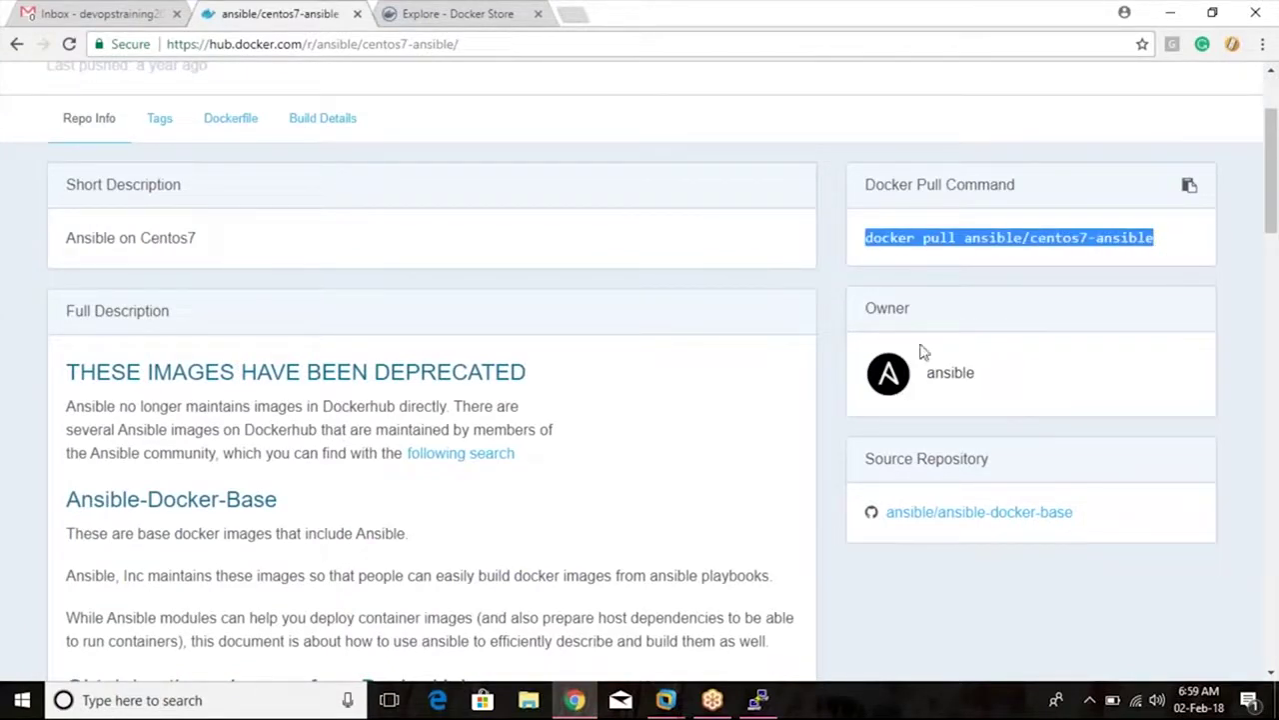
left_click_drag(926, 372, 980, 373)
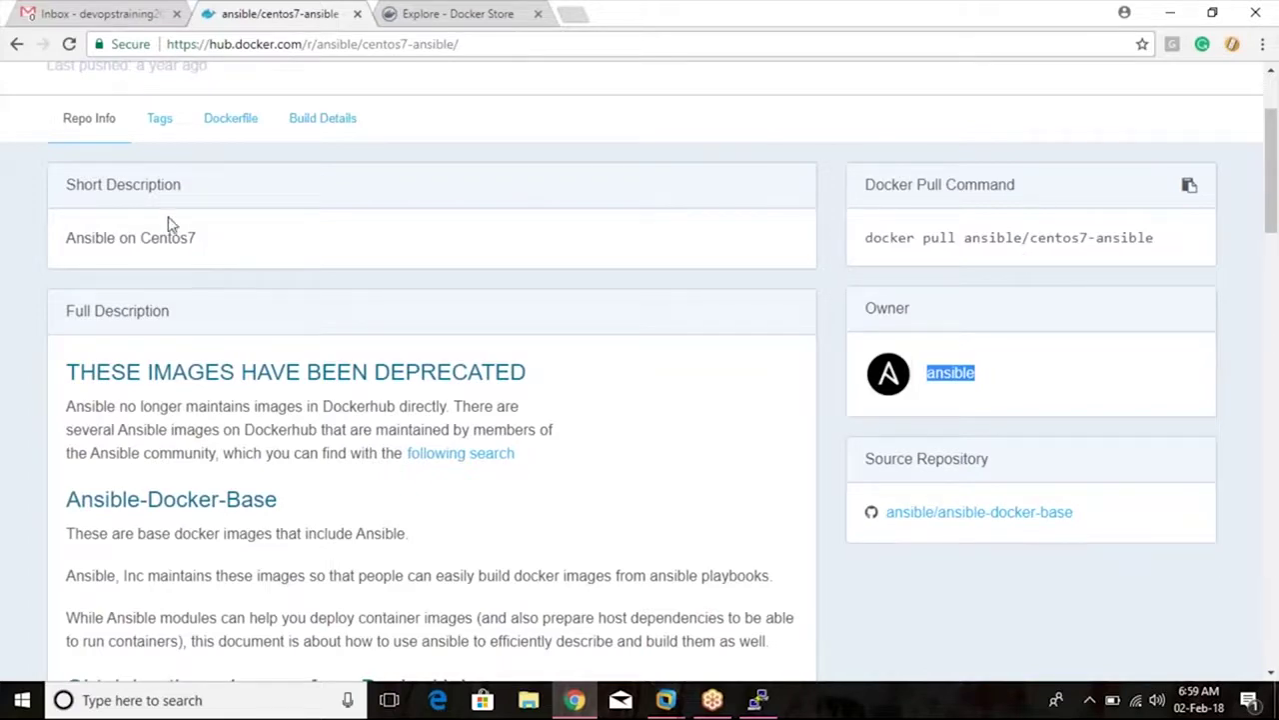
left_click_drag(68, 240, 240, 262)
Read the deprecated description, go back to the centos results, and switch to the Docker Store listing
scroll(554, 323, "down", 2)
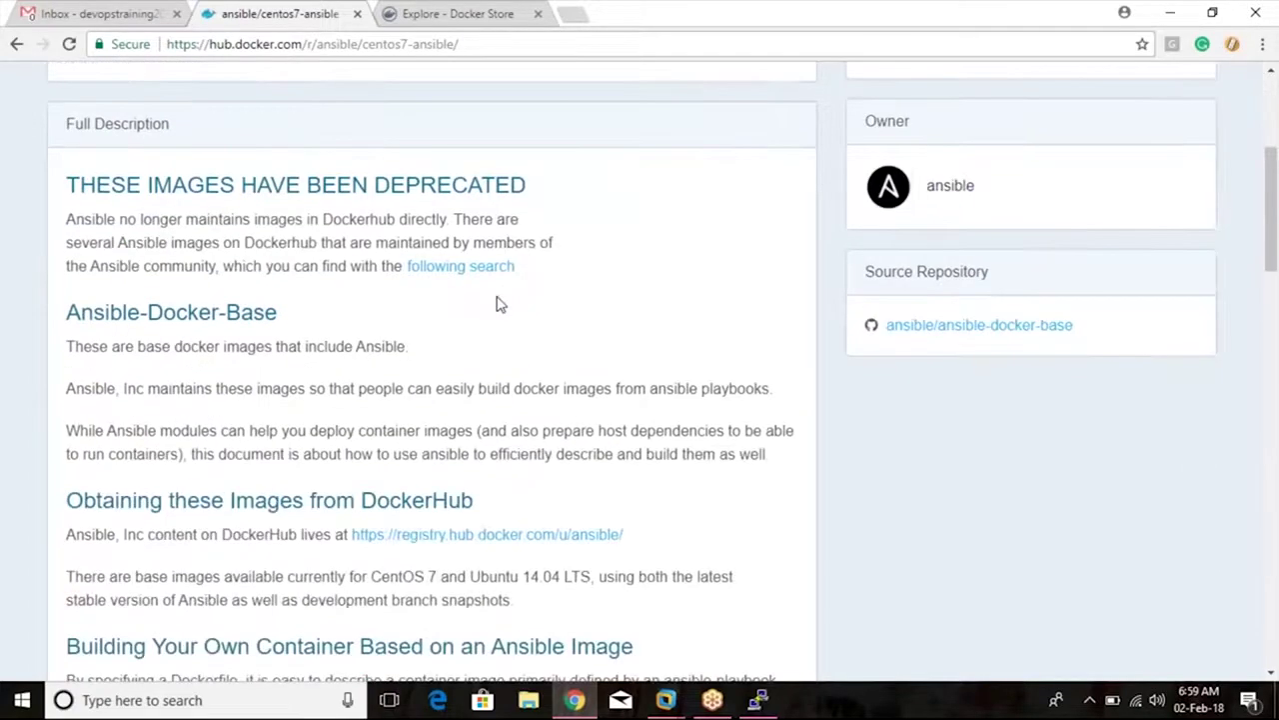
scroll(405, 162, "down", 15)
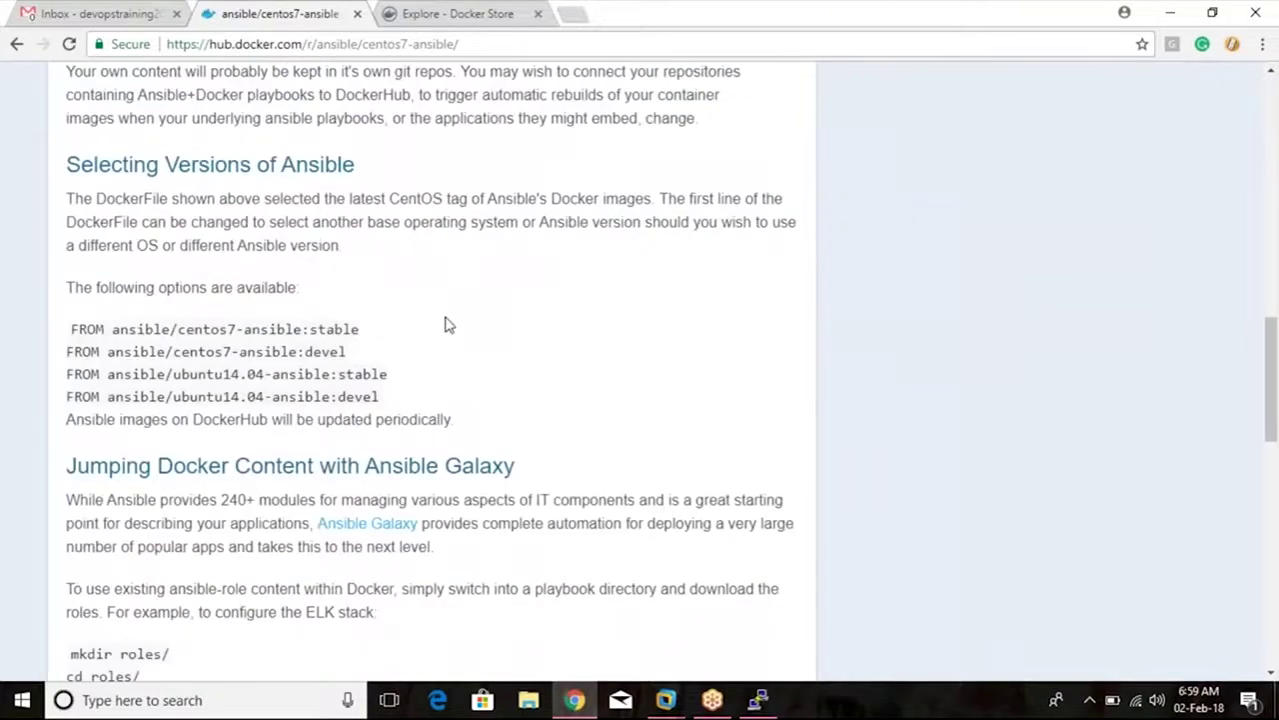
scroll(714, 206, "down", 5)
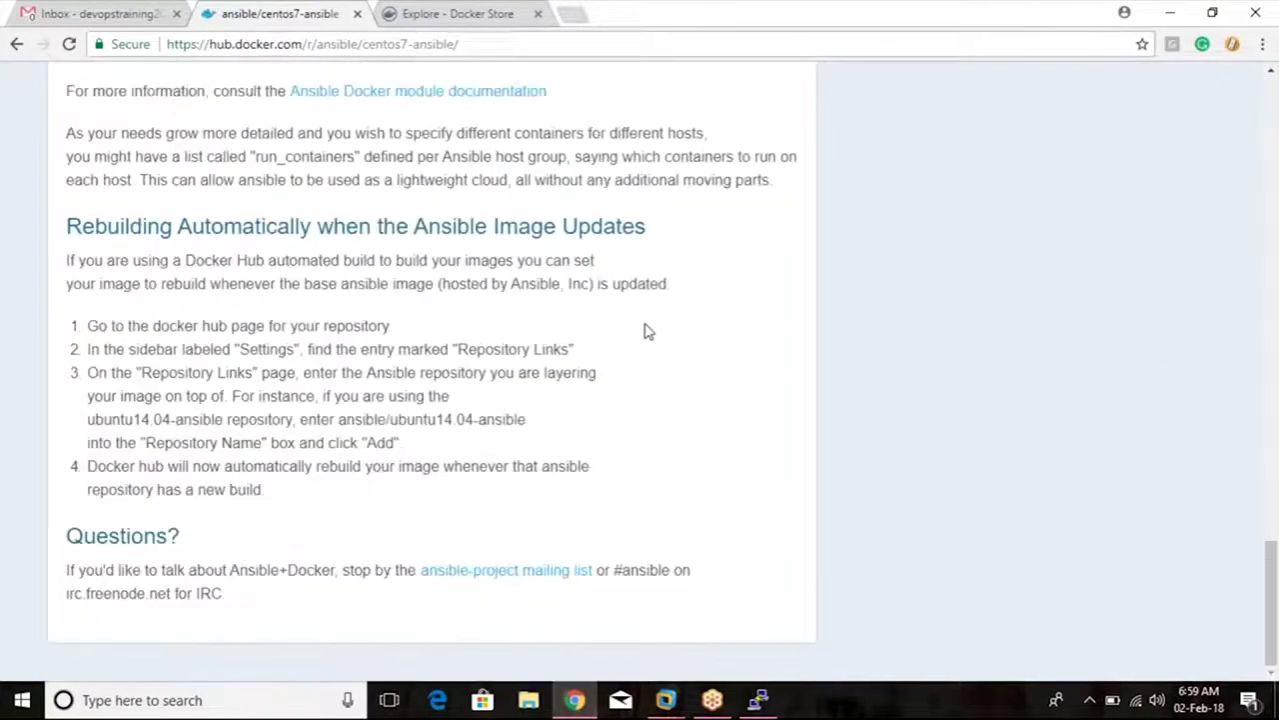
left_click(16, 44)
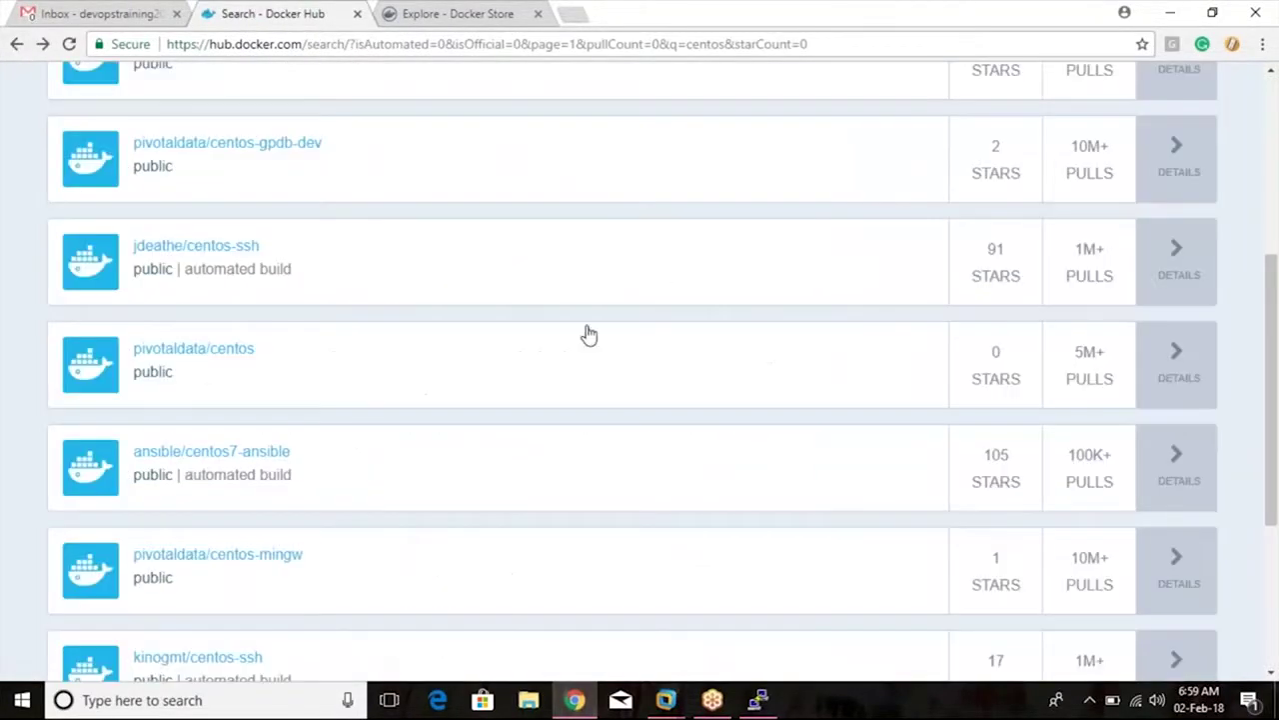
scroll(643, 407, "up", 5)
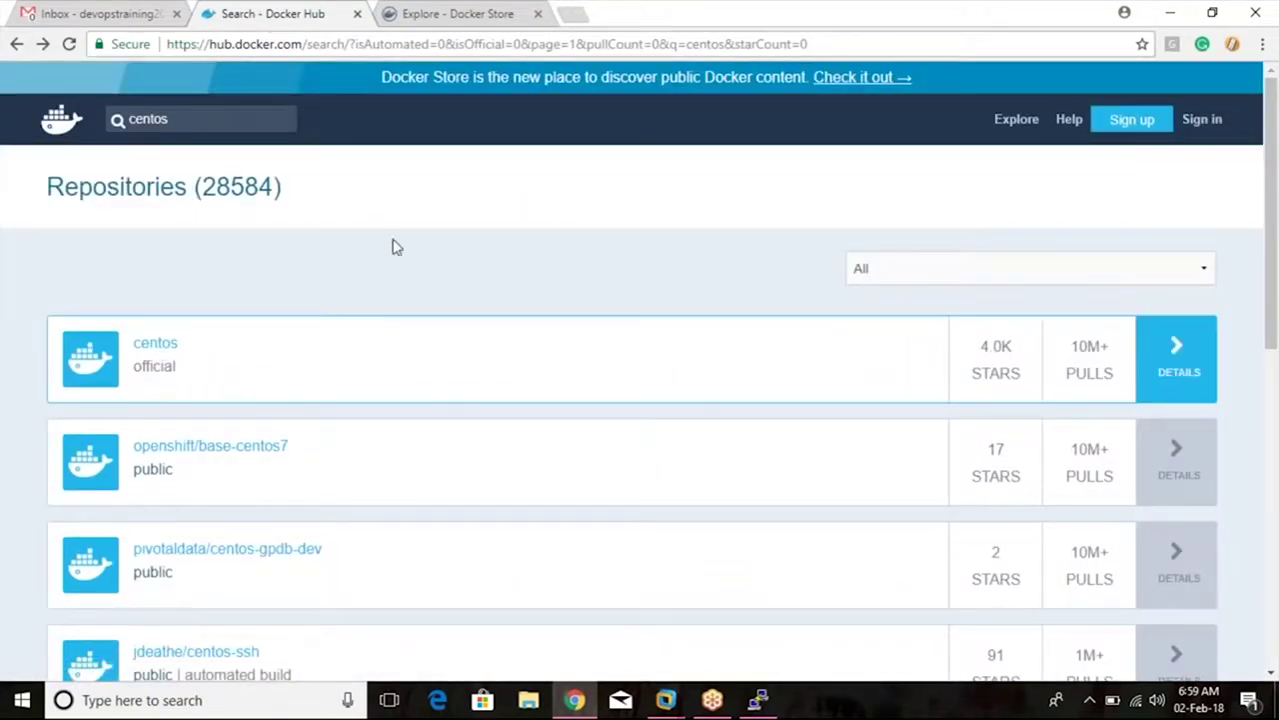
key("ctrl+Tab")
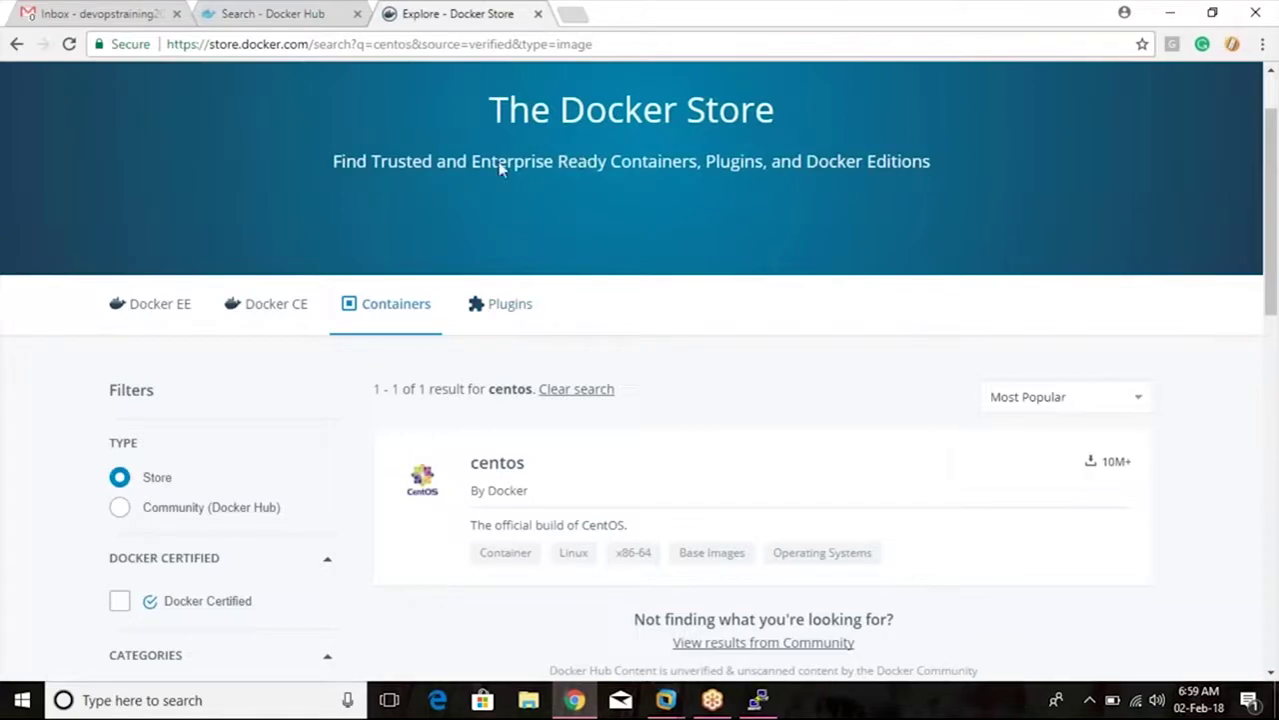
In the server terminal, clear the screen, list docker's commands, and list local images with 'docker images'
left_click(760, 700)
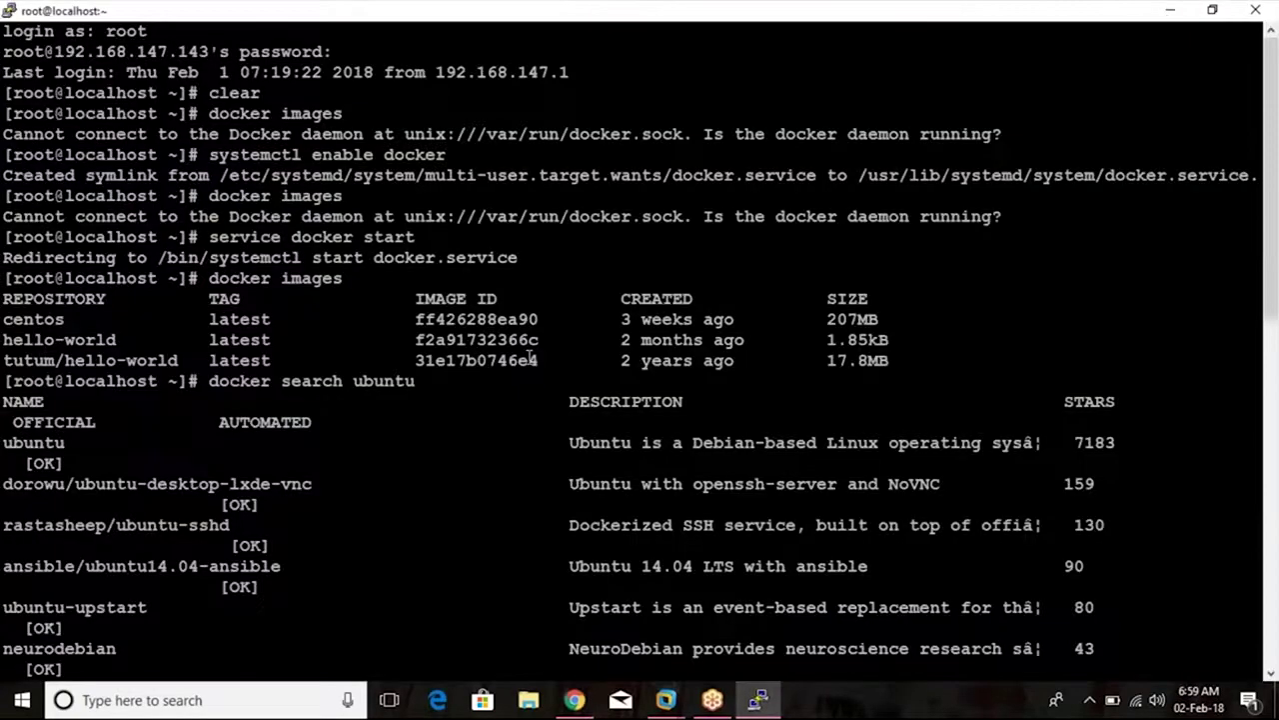
type("clear")
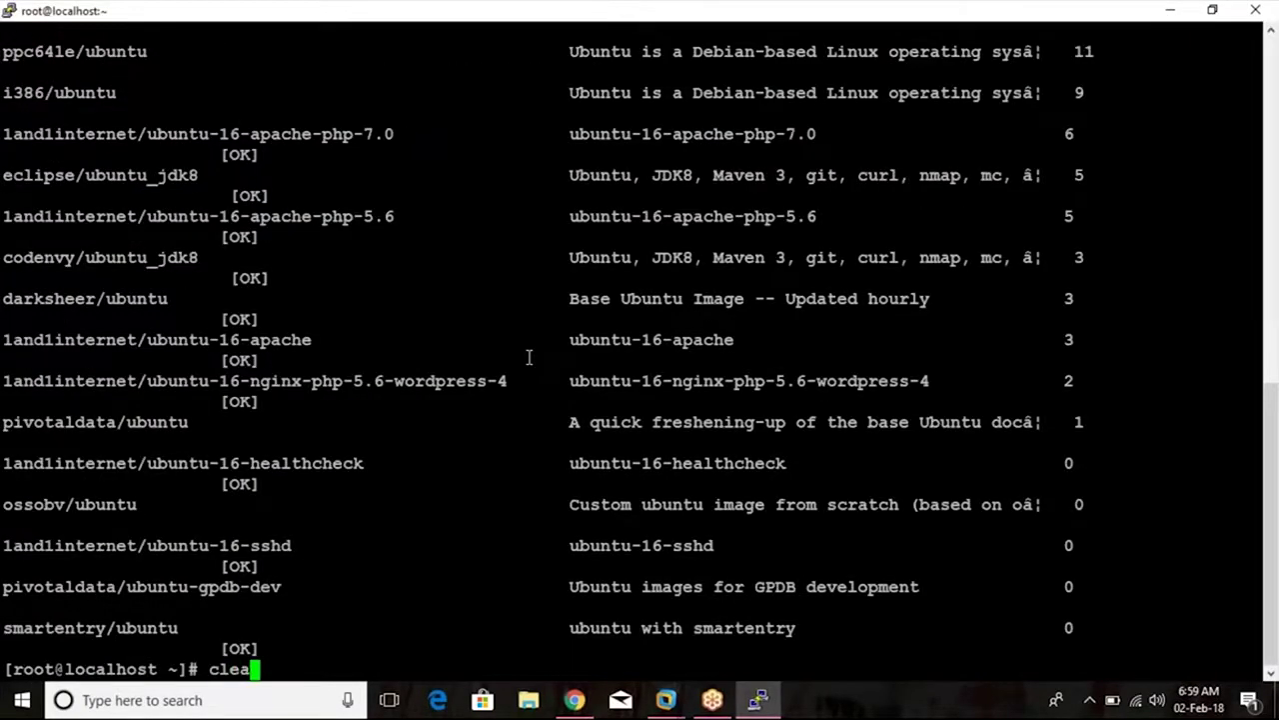
key("Return")
type("docker")
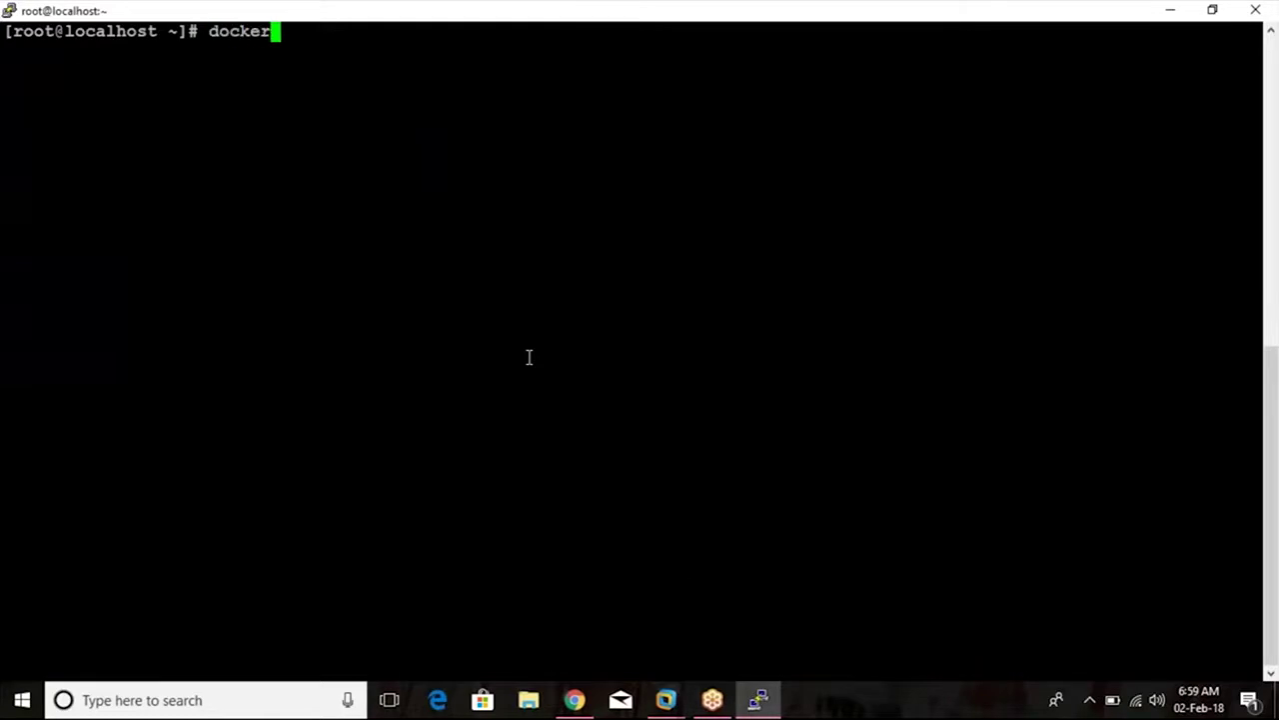
key("Return")
type("clear")
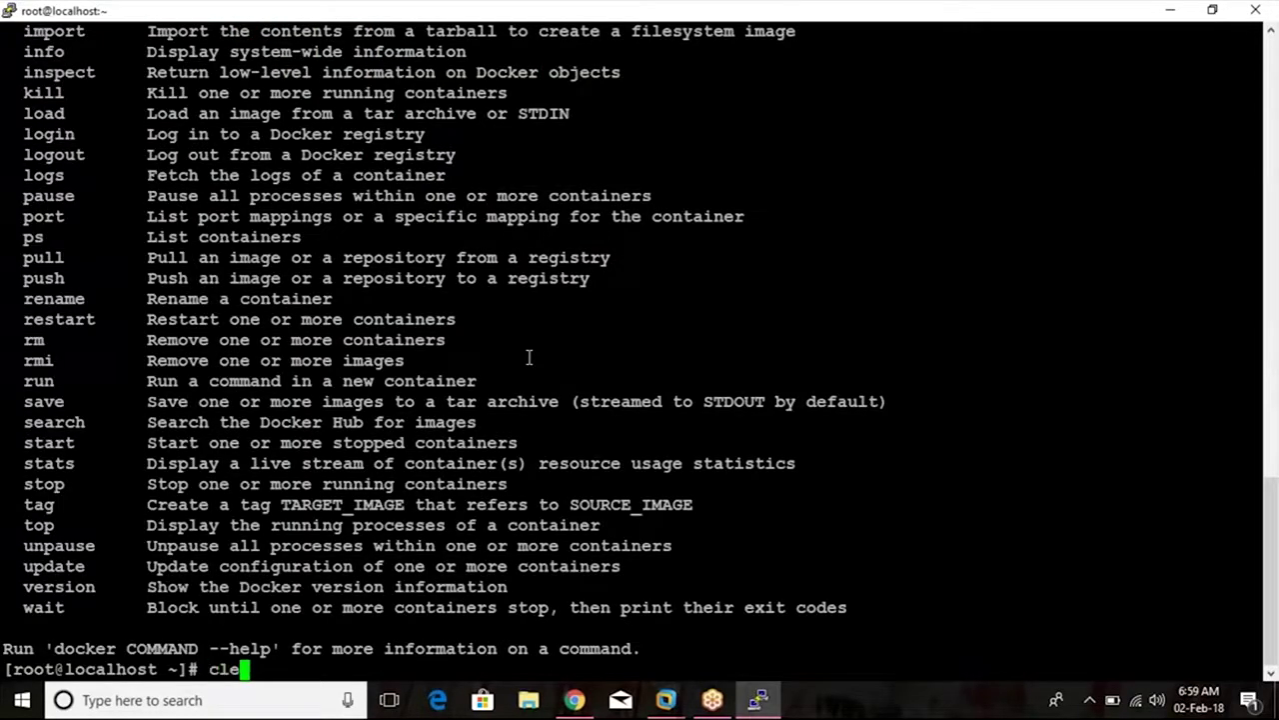
key("Return")
type("docker images")
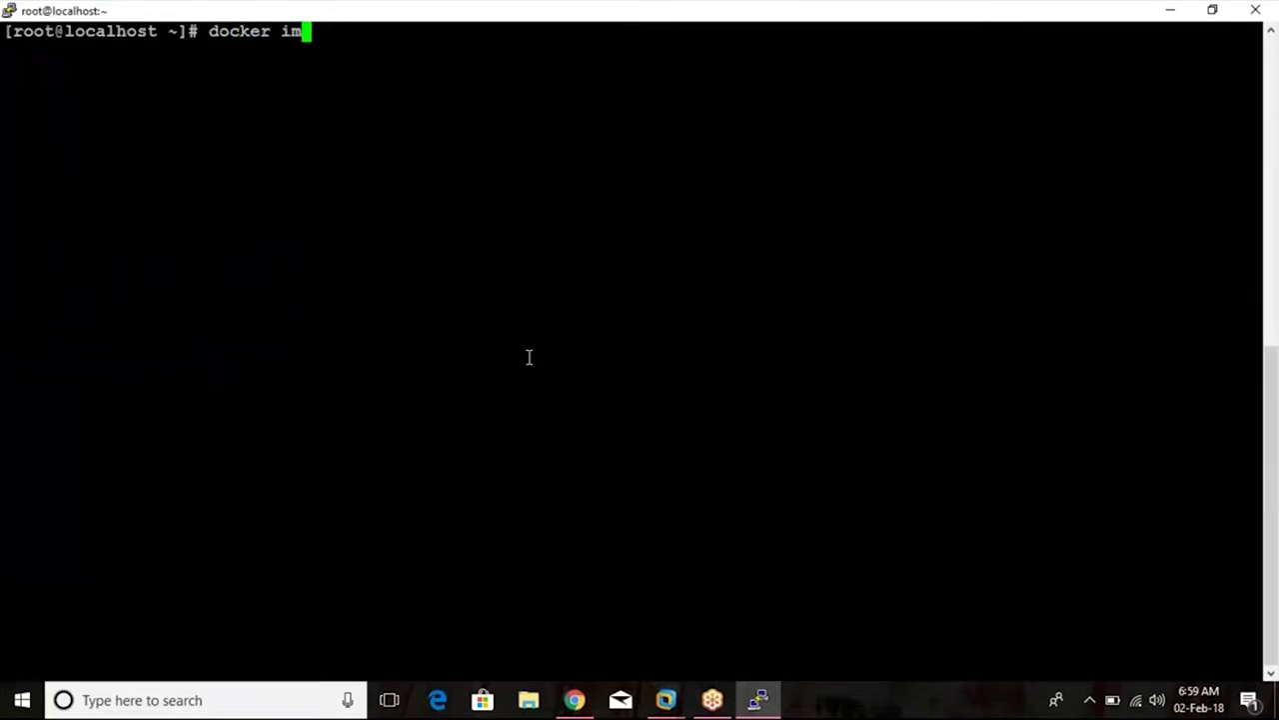
key("Return")
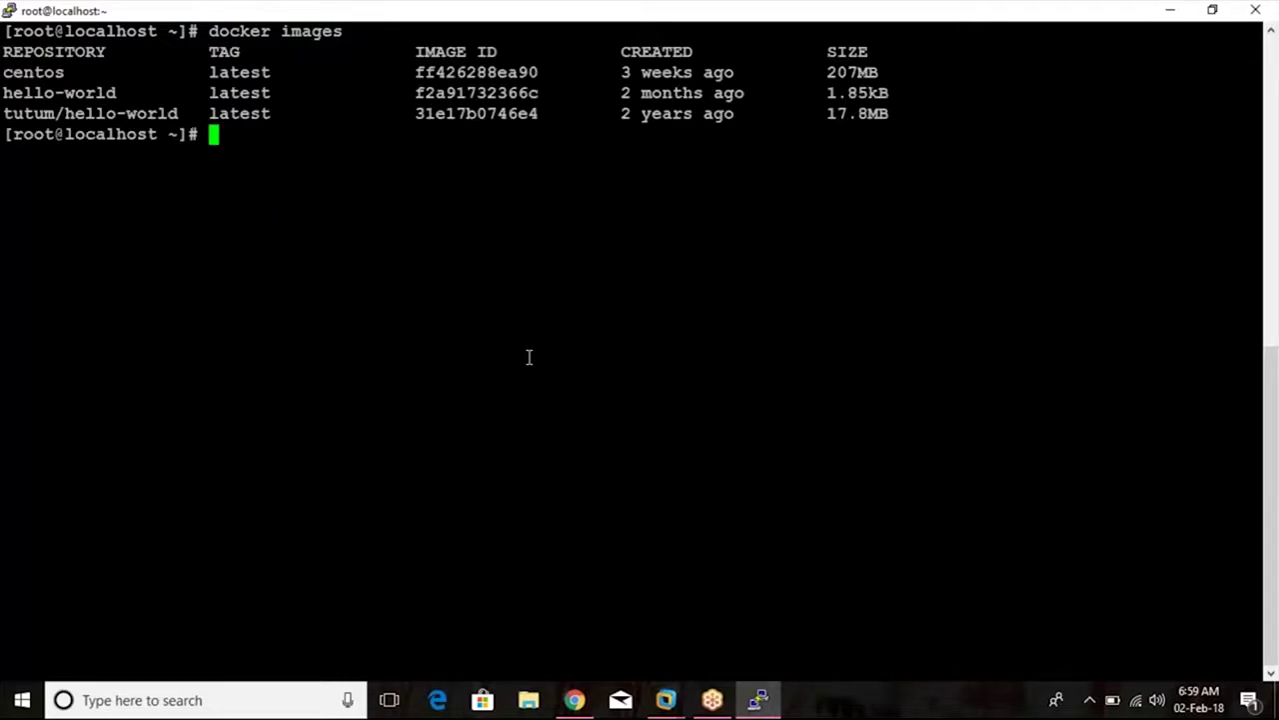
Start an interactive container with 'docker run -it centos' and run ls inside it
type("docke rrun")
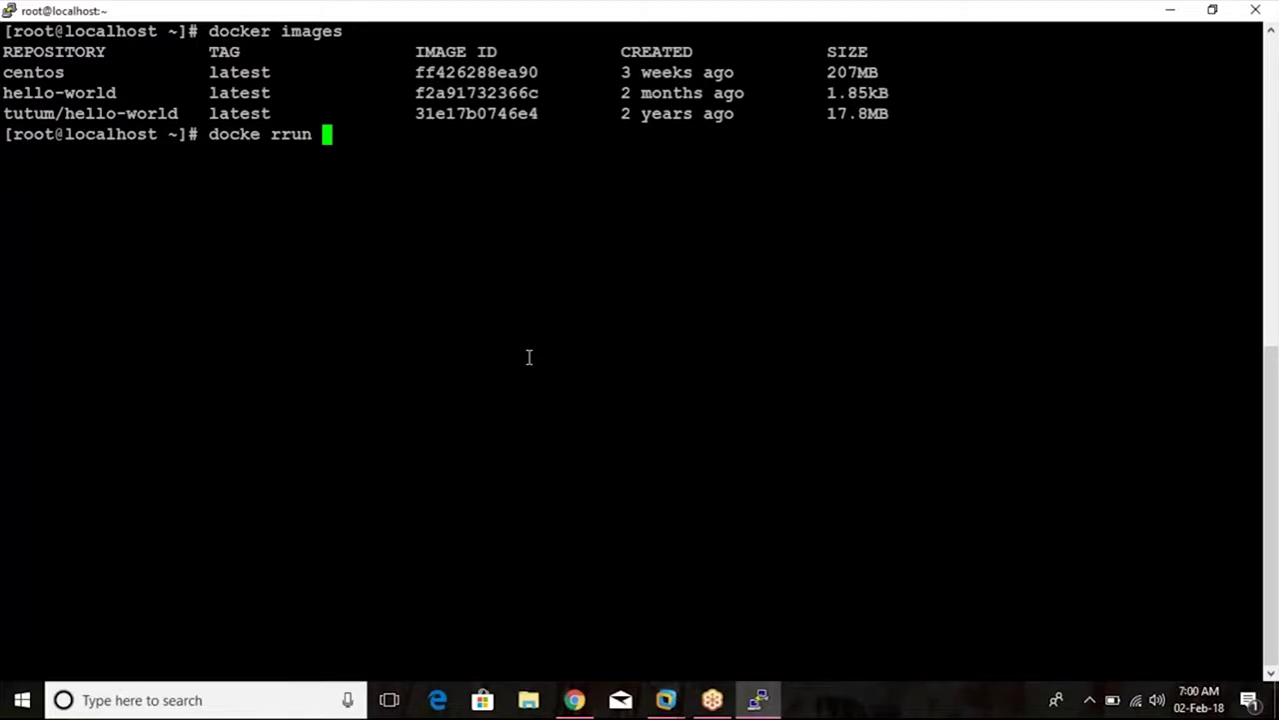
key("BackSpace")
key("BackSpace")
key("BackSpace")
key("BackSpace")
key("BackSpace")
key("BackSpace")
type("r run -it centos")
key("Return")
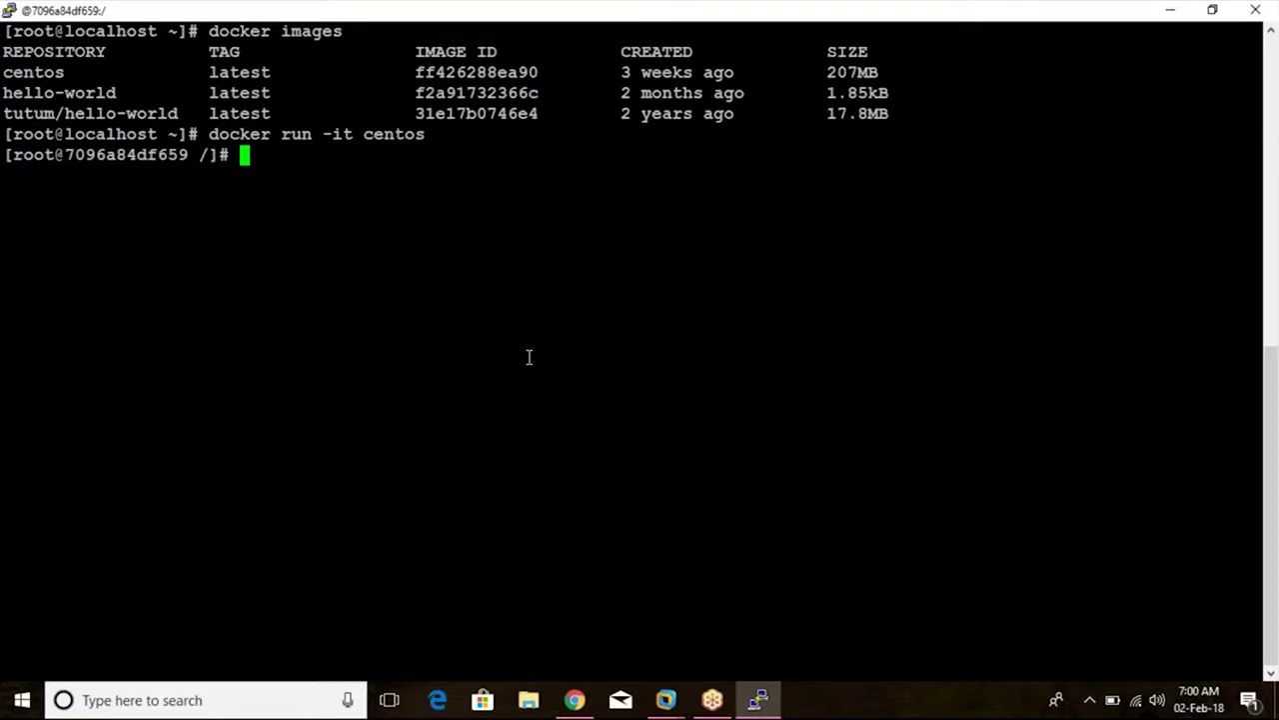
type("ls")
key("Return")
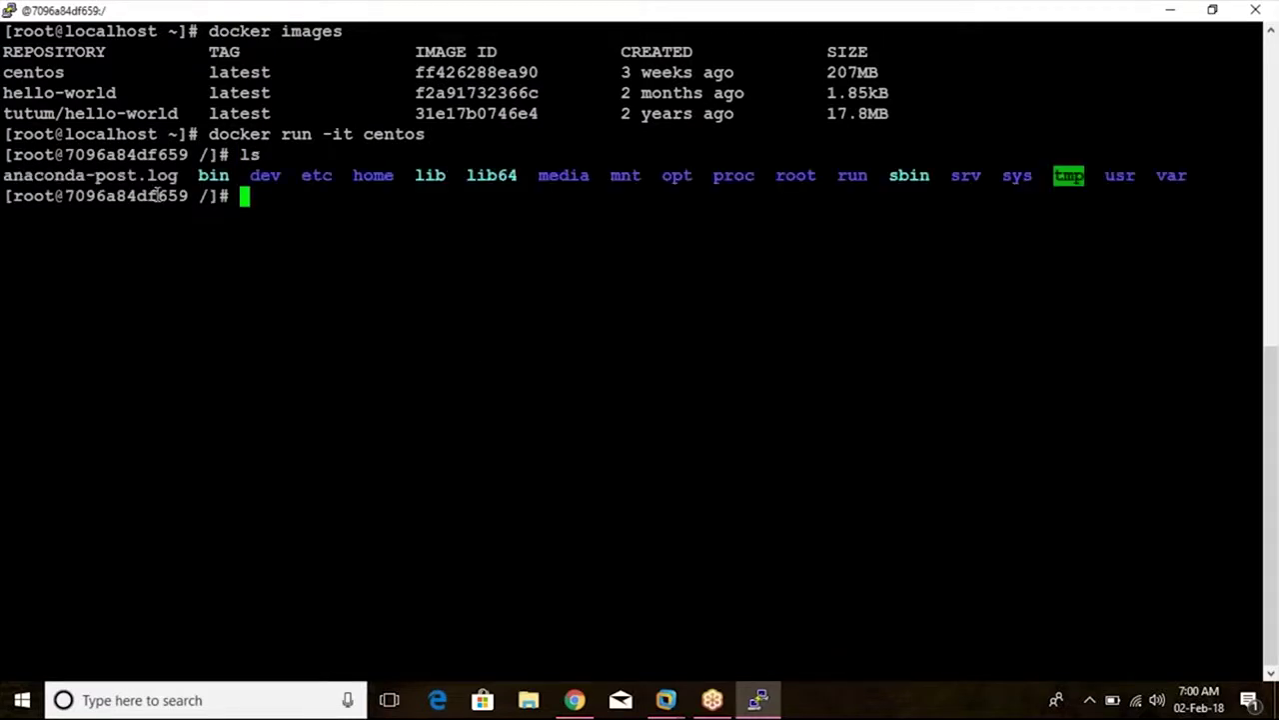
Run 'hostname -I' in the container, highlighting its ID and the IP 172.17.0.2
left_click_drag(75, 155, 188, 154)
left_click(414, 276)
type("hostname -")
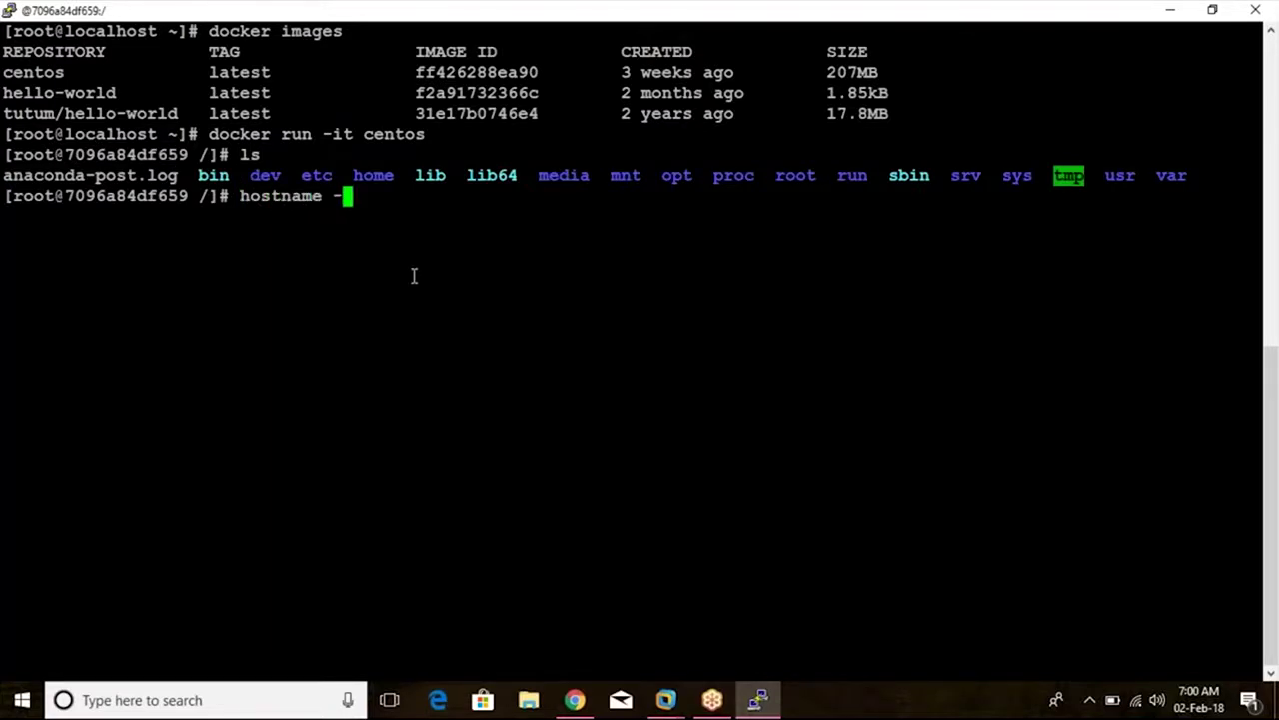
type("I")
key("Return")
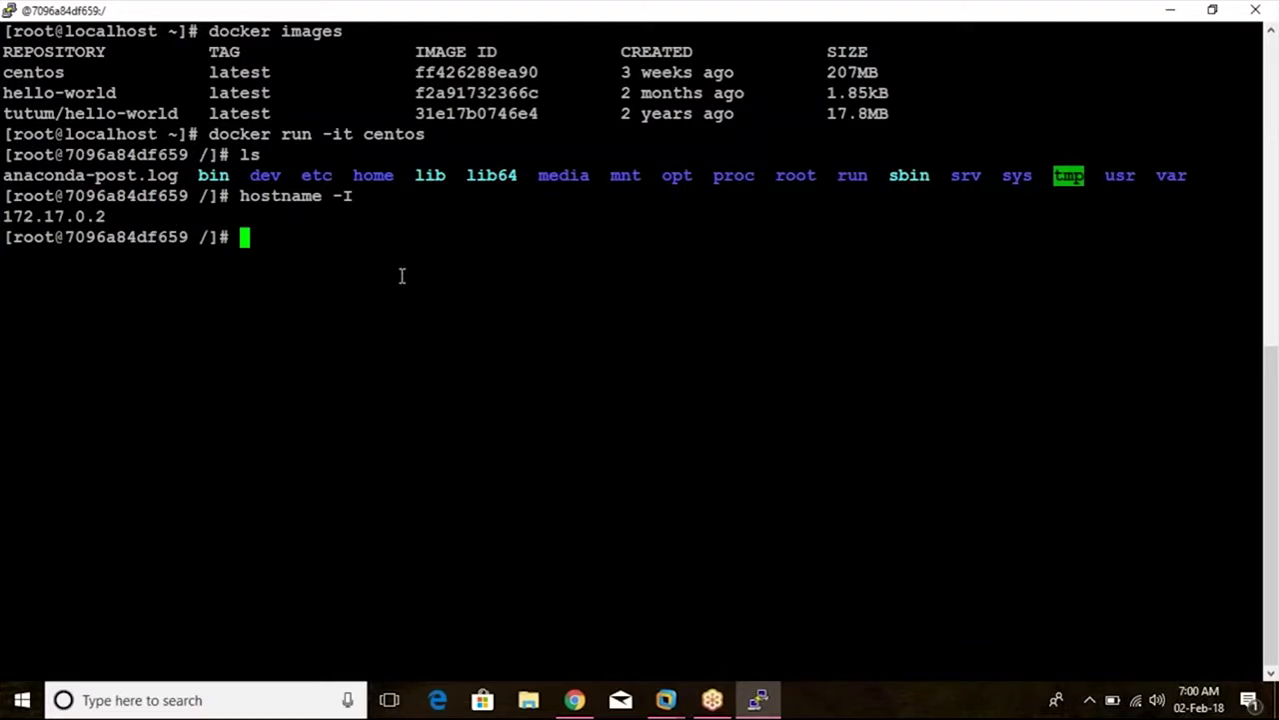
left_click_drag(4, 217, 112, 216)
left_click(131, 226)
Exit the centos container with 'exit' and run ifconfig on the host
key("ctrl+c")
type("exit")
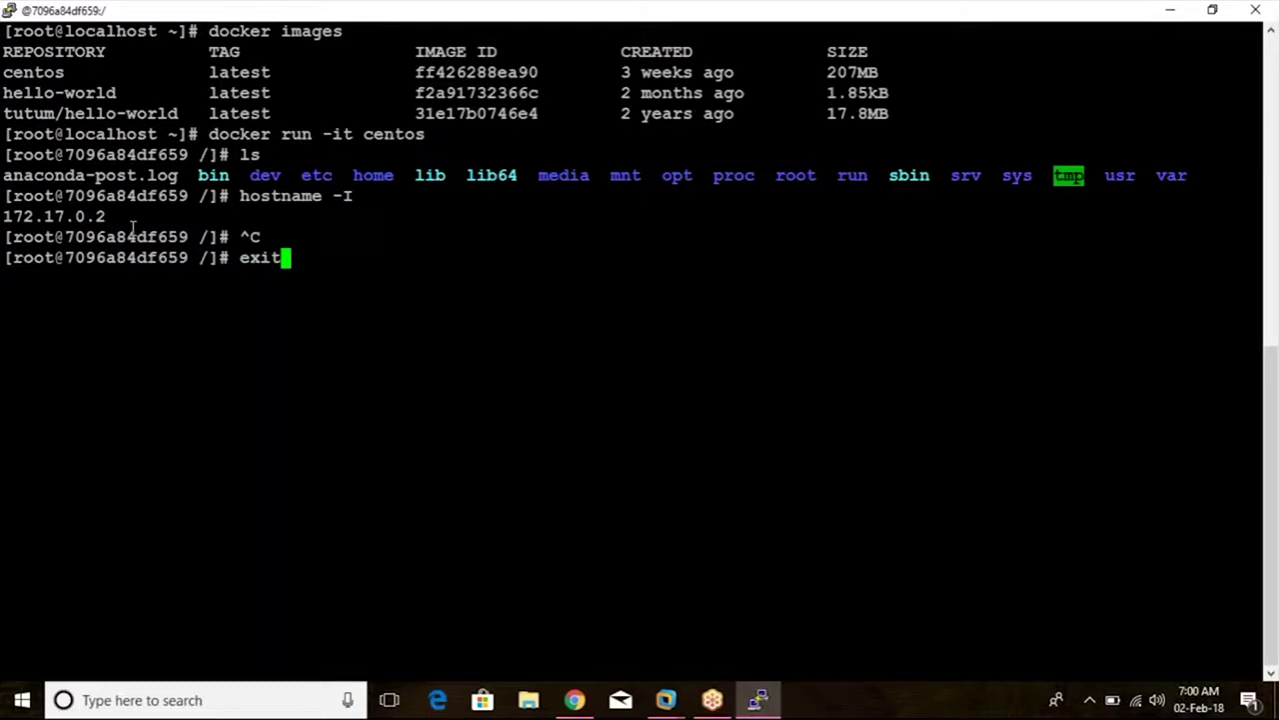
key("Return")
type("ifconfig")
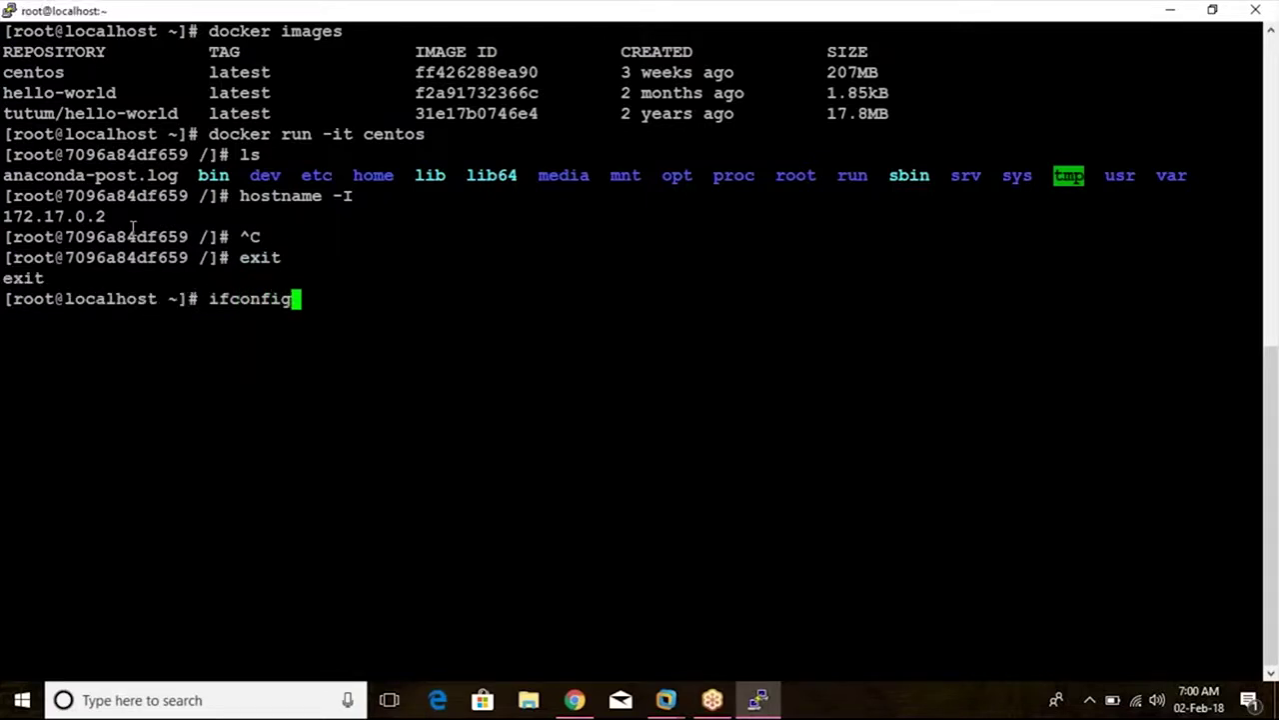
key("Return")
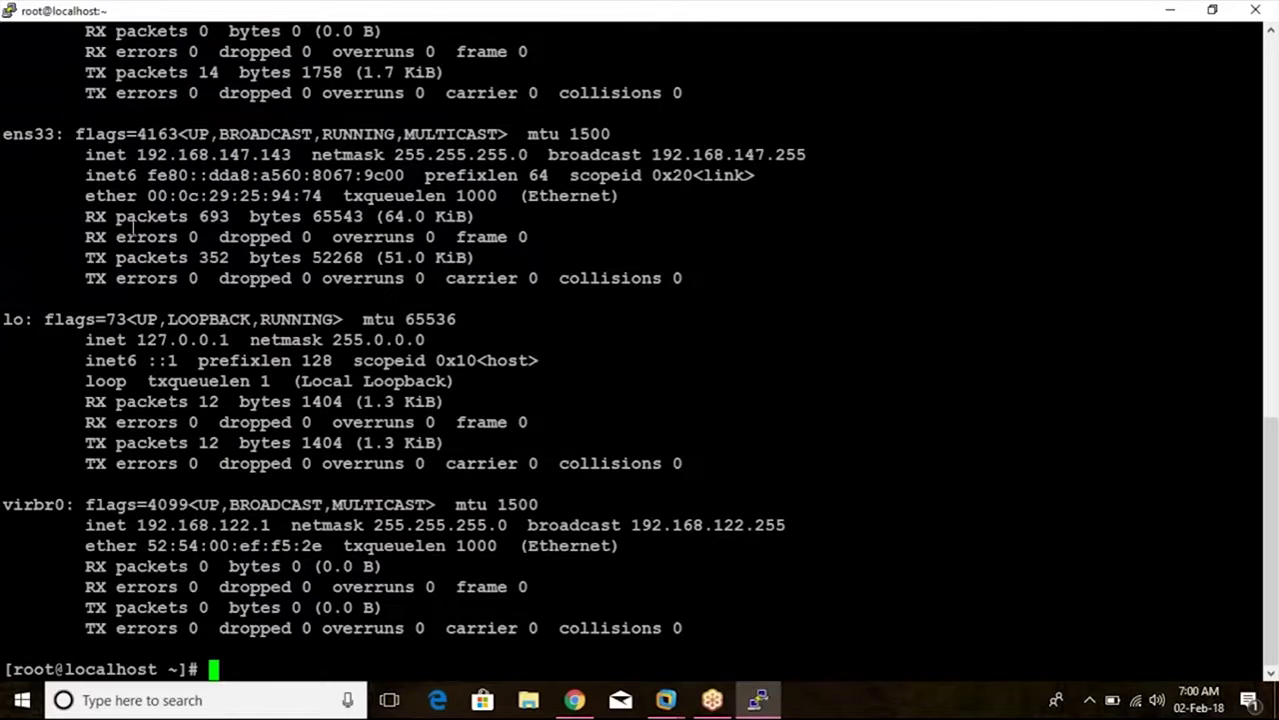
scroll(131, 228, "up", 10)
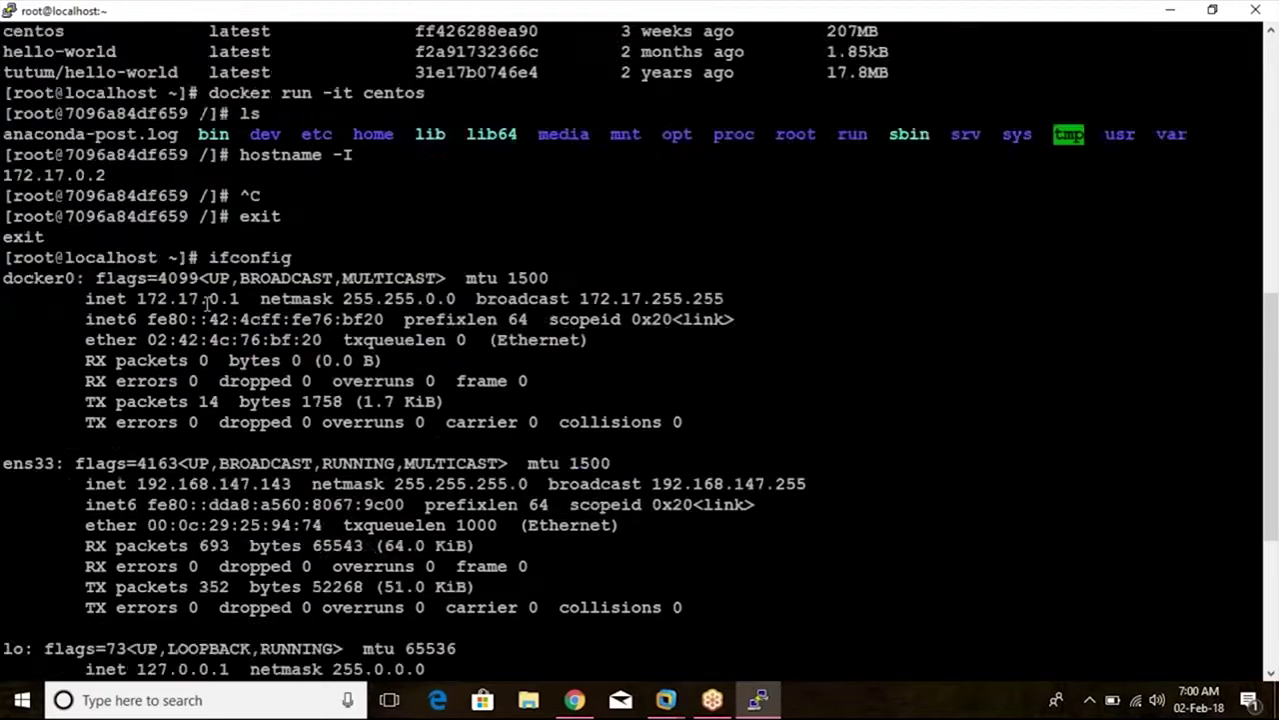
scroll(193, 296, "down", 5)
Highlight the docker0 and ens33 interfaces, docker0's 172.17.0.1 address and 255.255.0.0 netmask
left_click_drag(5, 278, 86, 280)
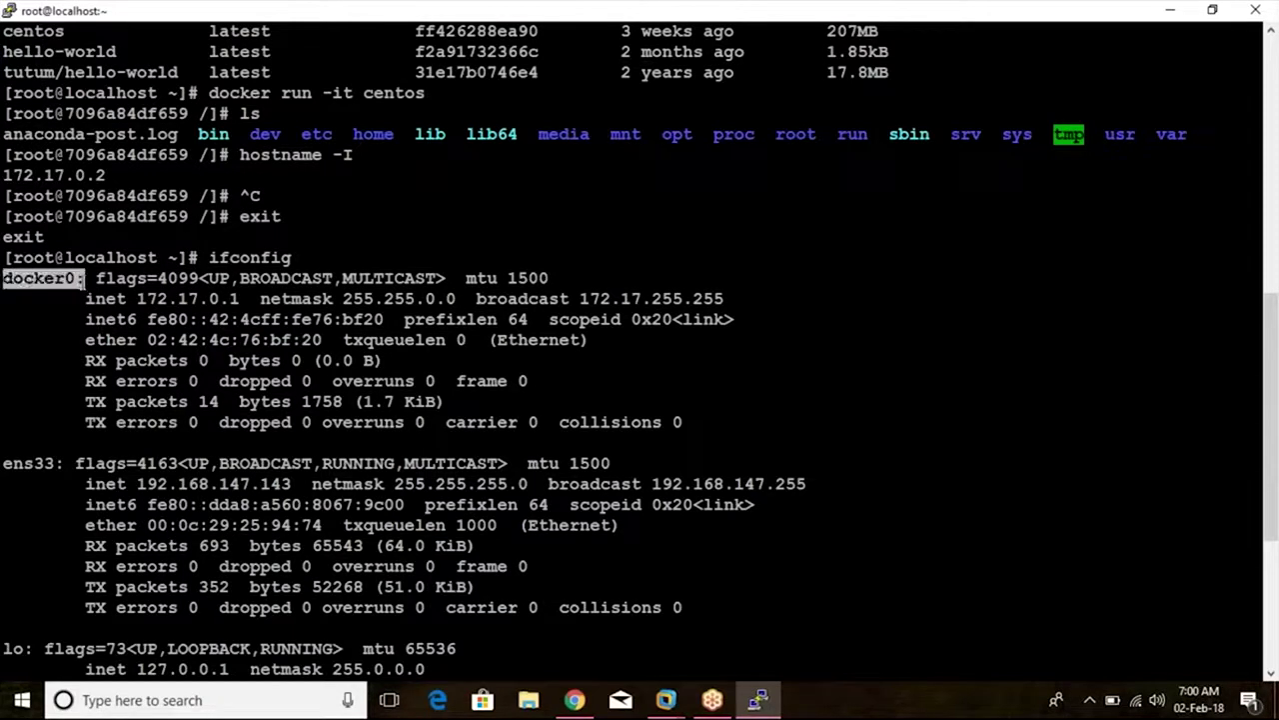
left_click_drag(4, 465, 53, 468)
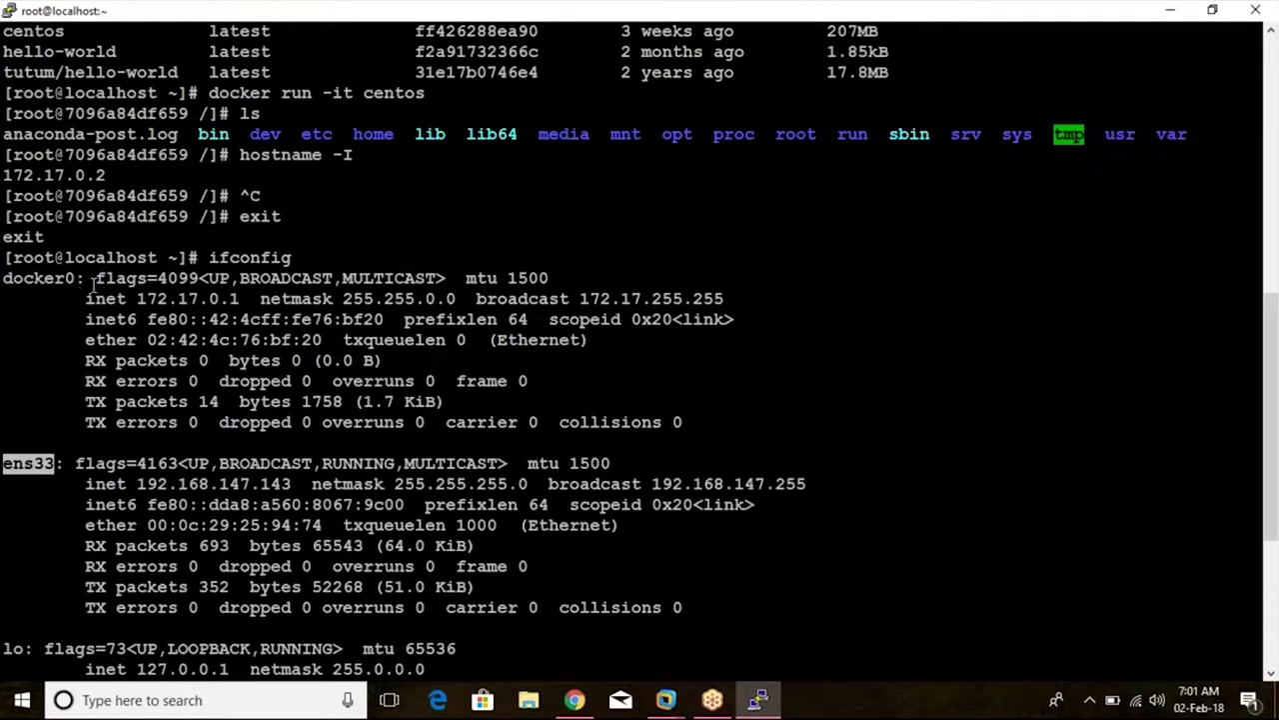
left_click_drag(136, 298, 233, 316)
left_click_drag(343, 298, 415, 300)
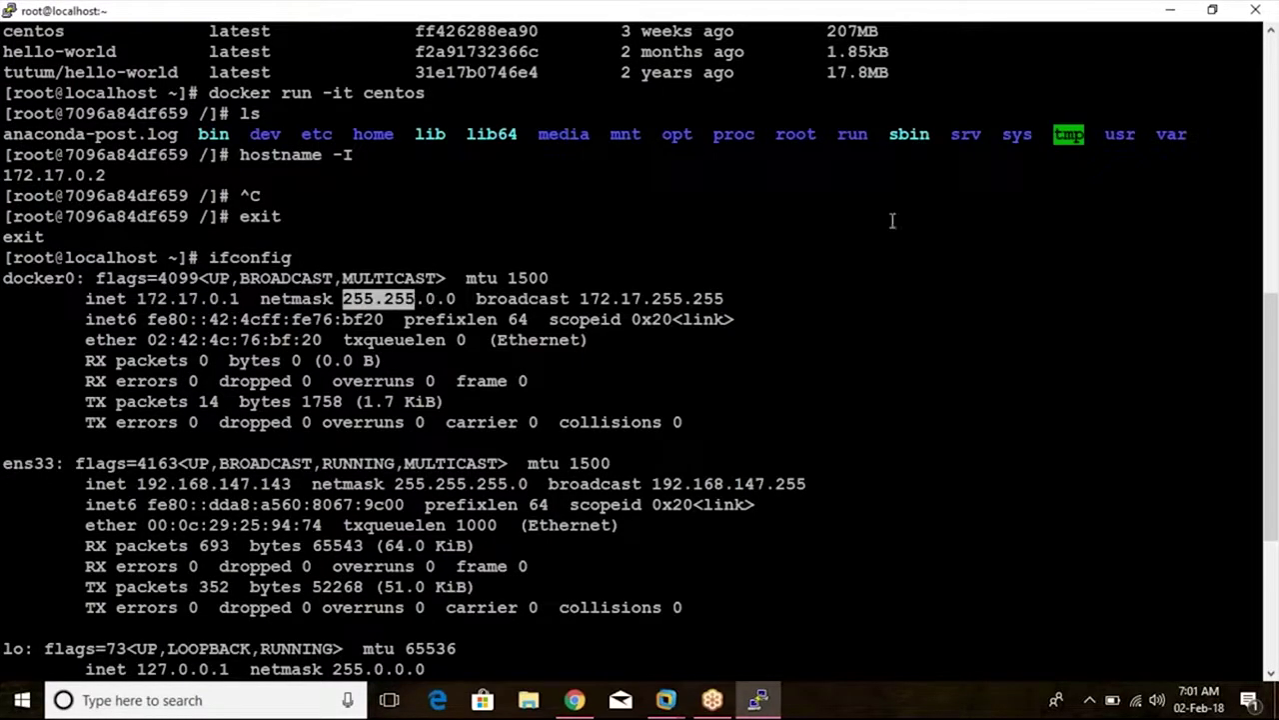
left_click_drag(604, 425, 362, 300)
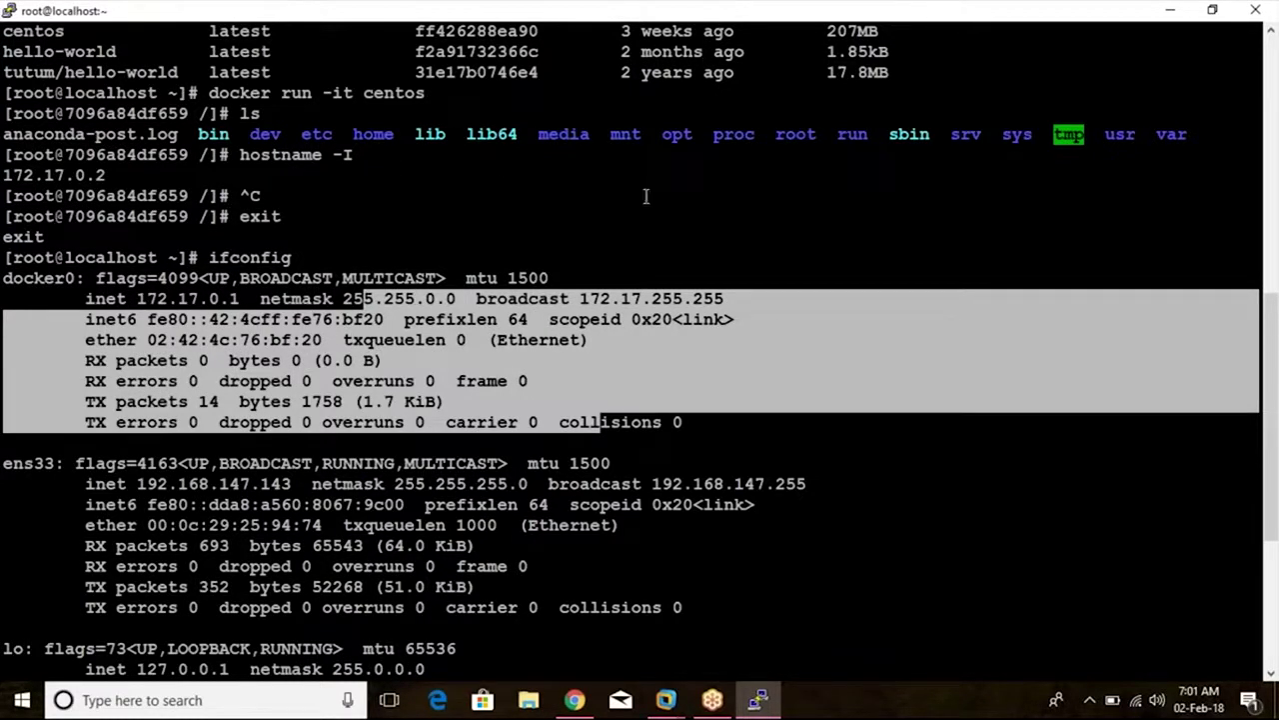
left_click_drag(148, 298, 220, 299)
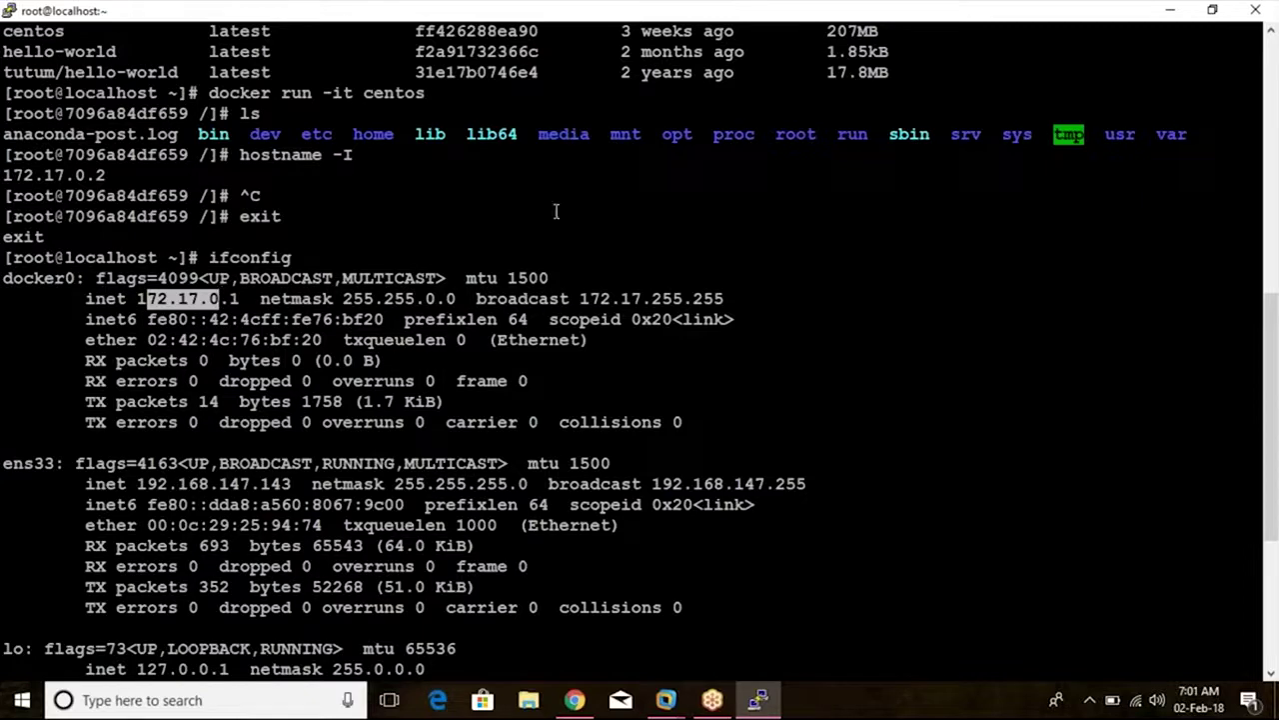
left_click(684, 232)
Run docker ps (nothing running) and docker ps -a (exited centos containers) between screen clears
type("clear")
key("Return")
type("d")
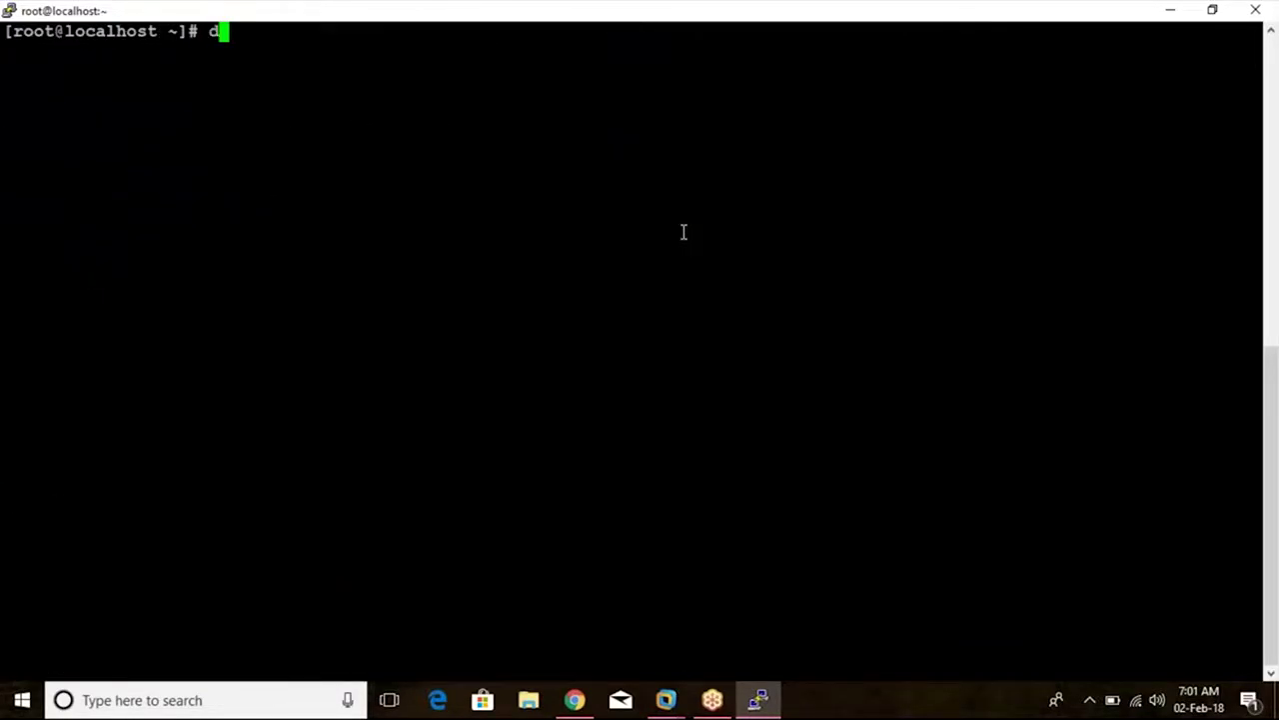
type("ocker ps")
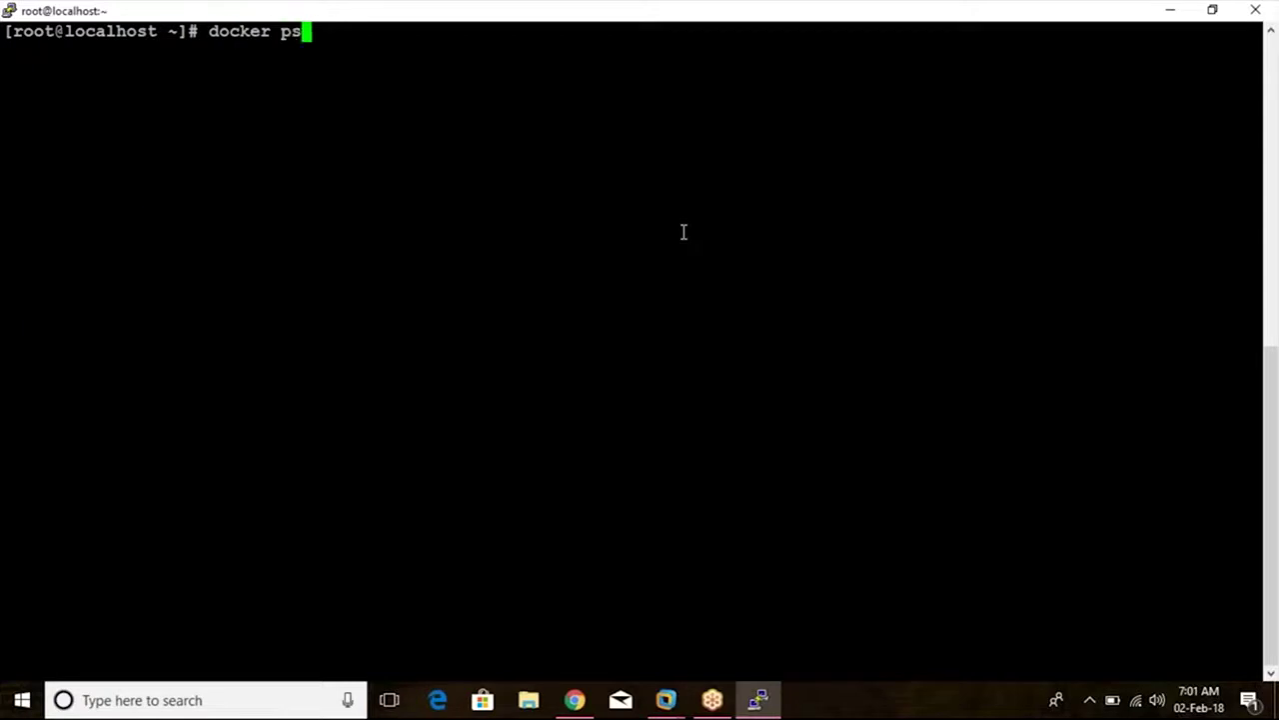
key("Return")
type("docker ps -")
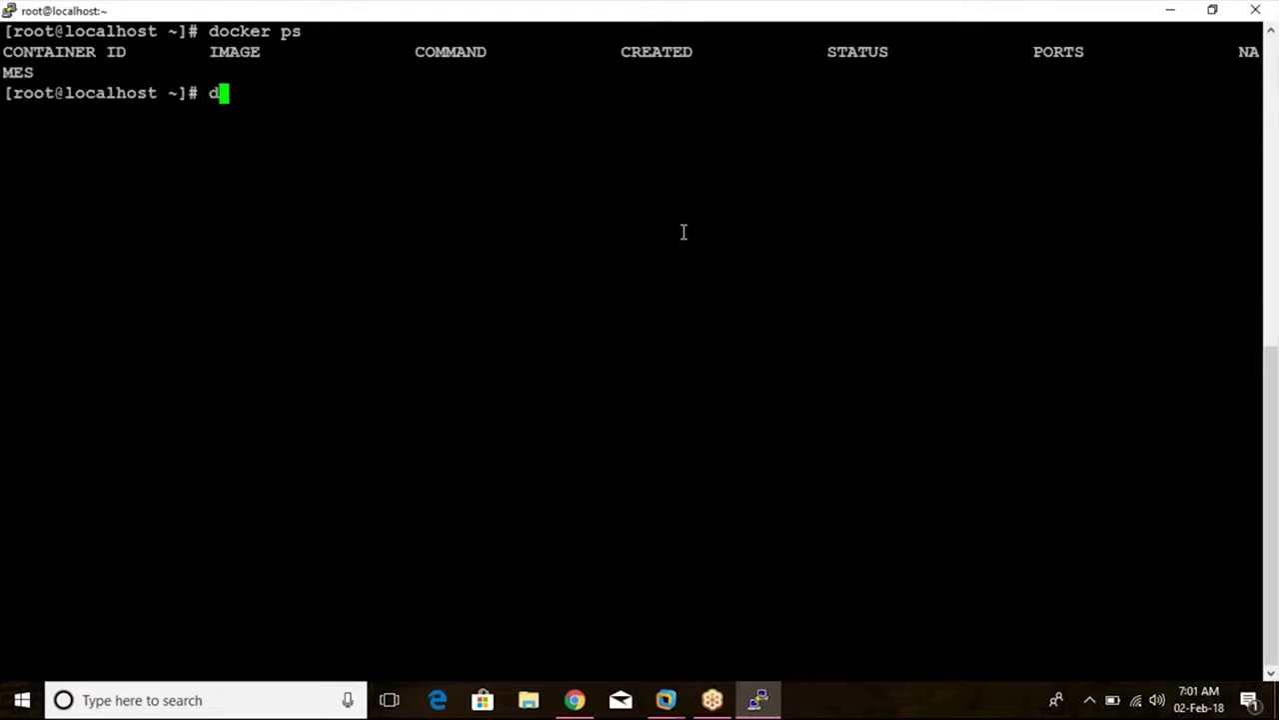
type("a")
key("Return")
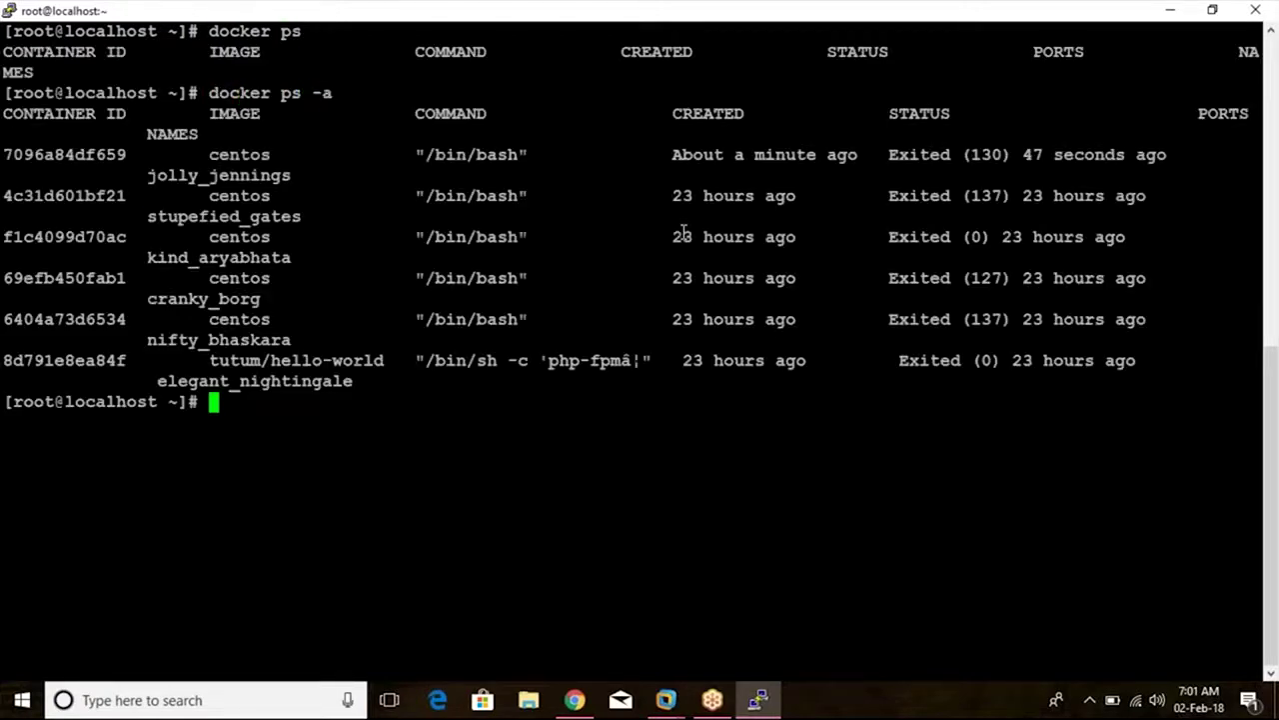
type("clear")
key("Return")
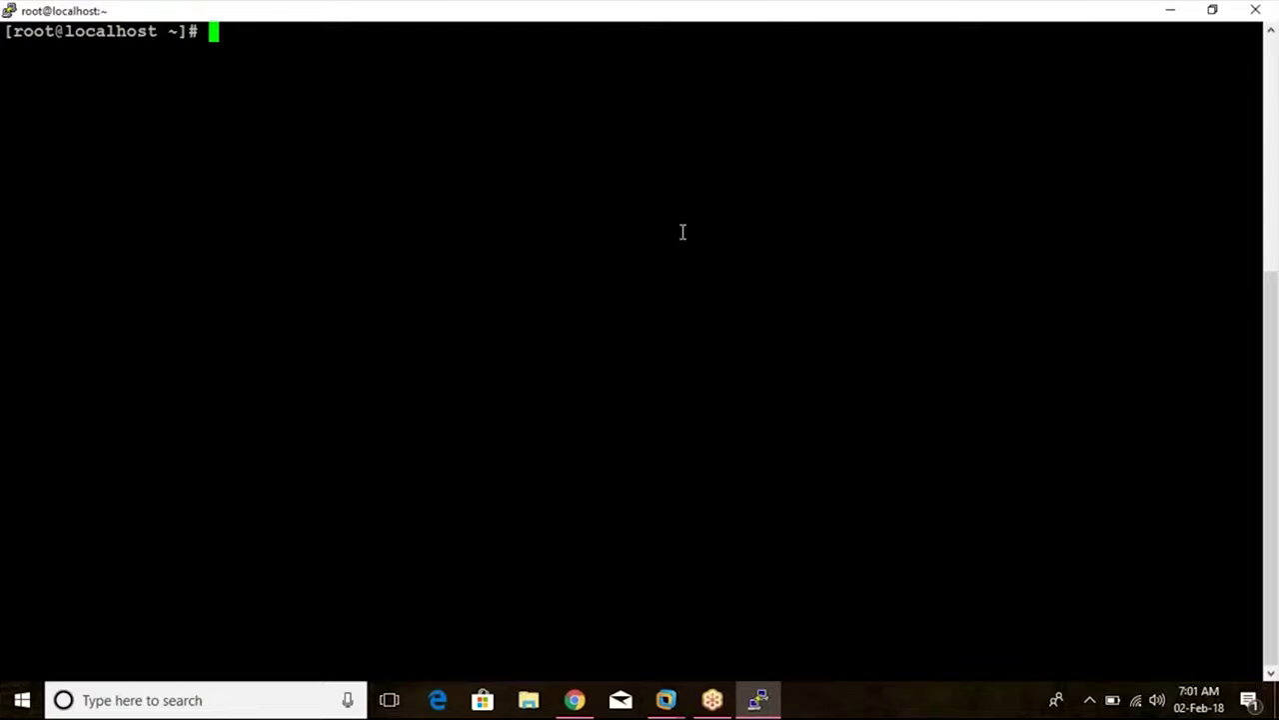
Start a detached centos container with docker run -itd centos and highlight its new ID
type("docker ")
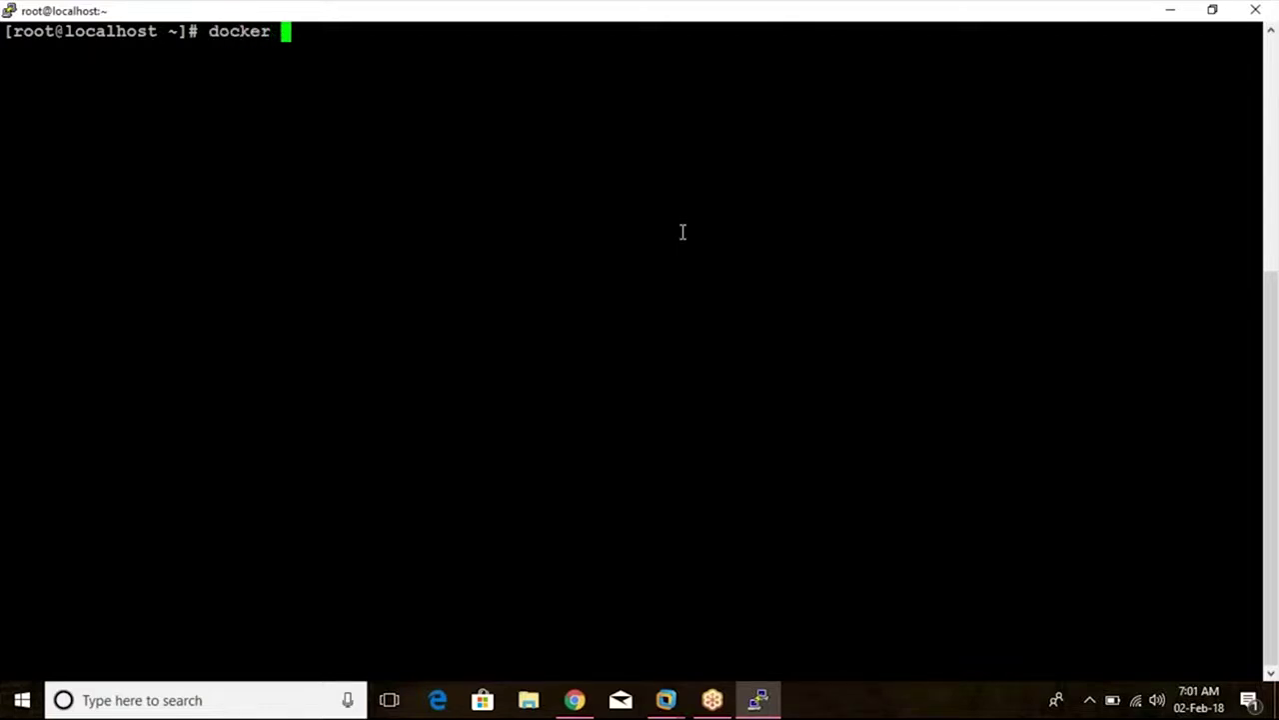
type("run -itd ")
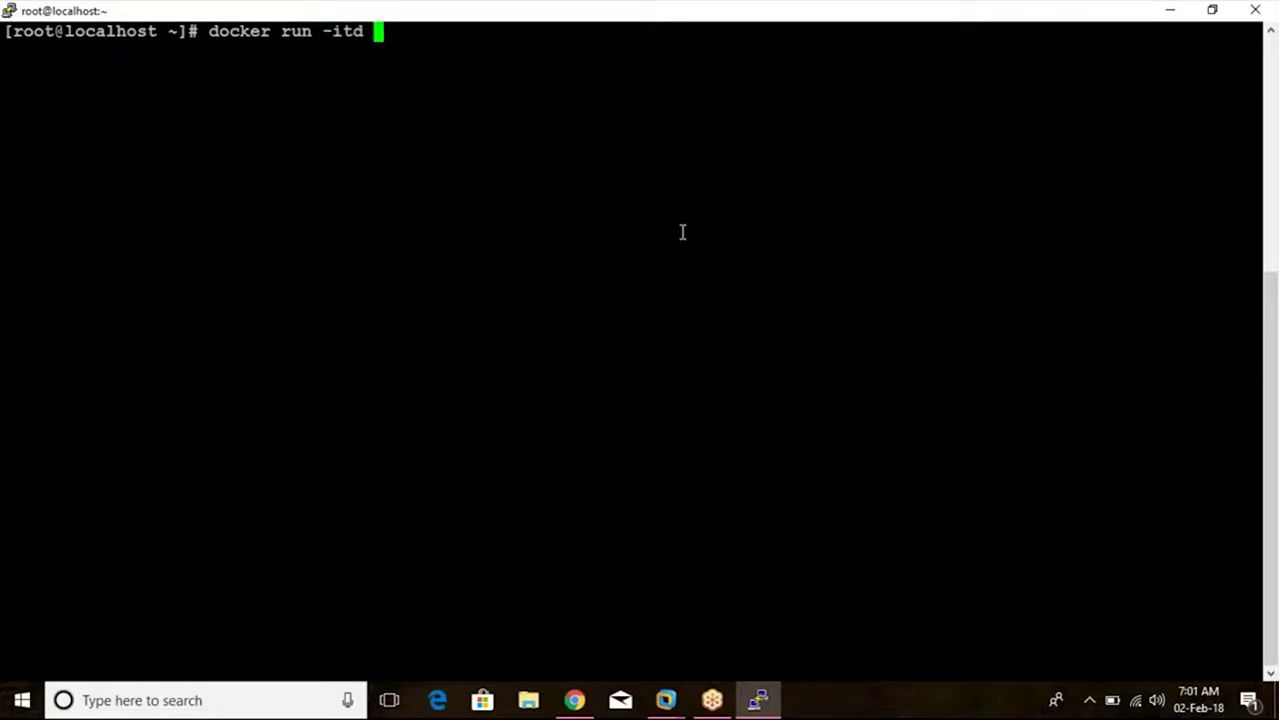
type("centos")
key("Return")
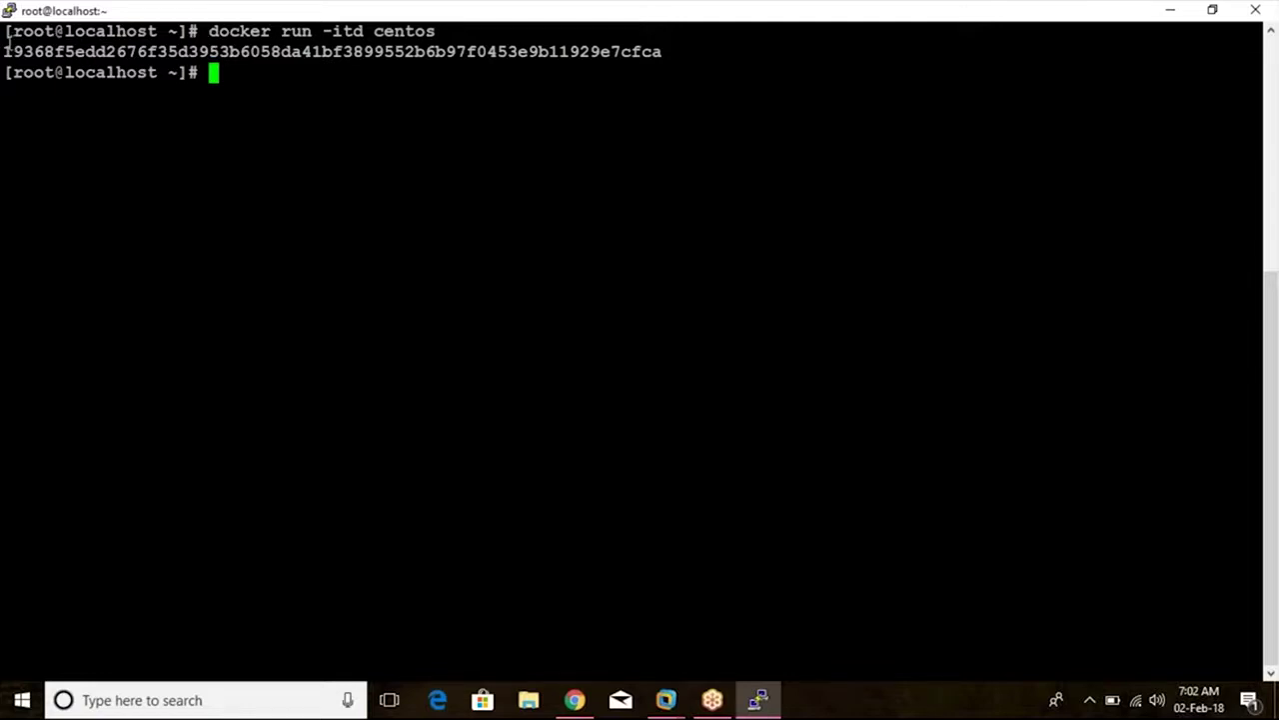
left_click_drag(7, 44, 662, 51)
left_click(663, 54)
Confirm the container is running with docker ps and begin typing docker attach
type("docker ps")
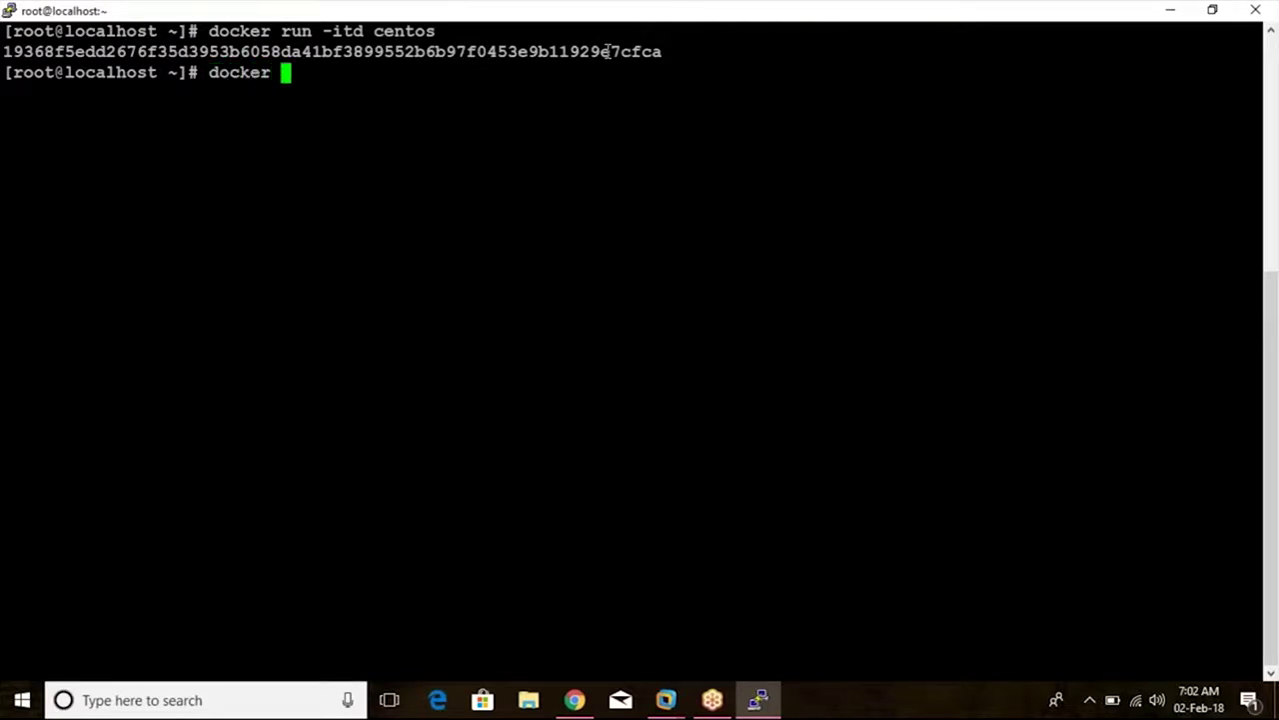
key("Return")
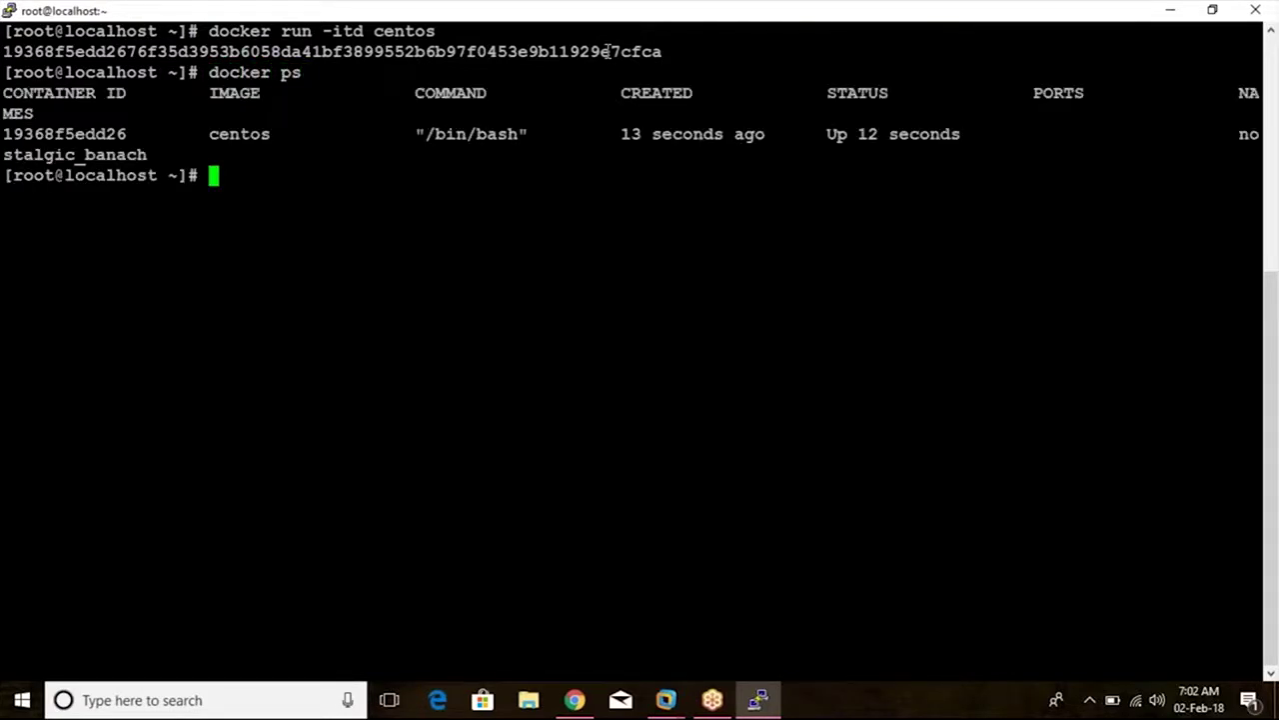
type("docker attach")
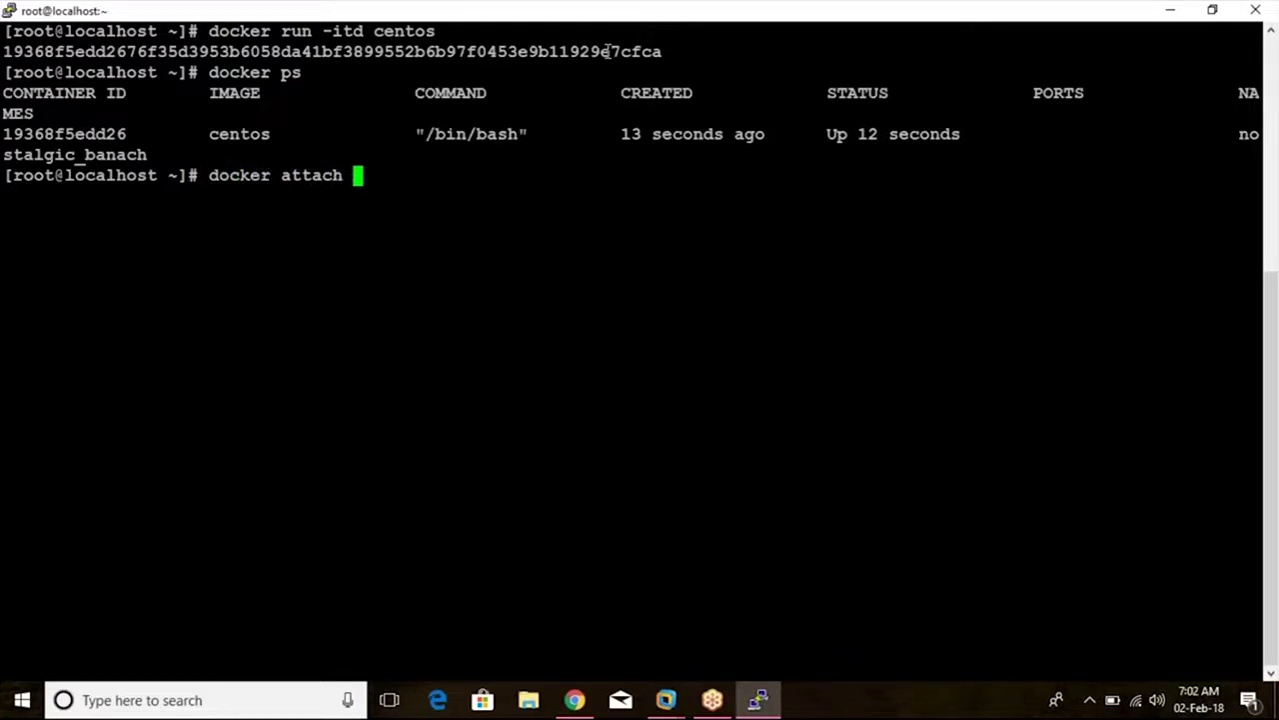
Attach to container 19368f5edd26 by pasting its ID, then detach with Ctrl+P Ctrl+Q
double_click(72, 133)
right_click(72, 133)
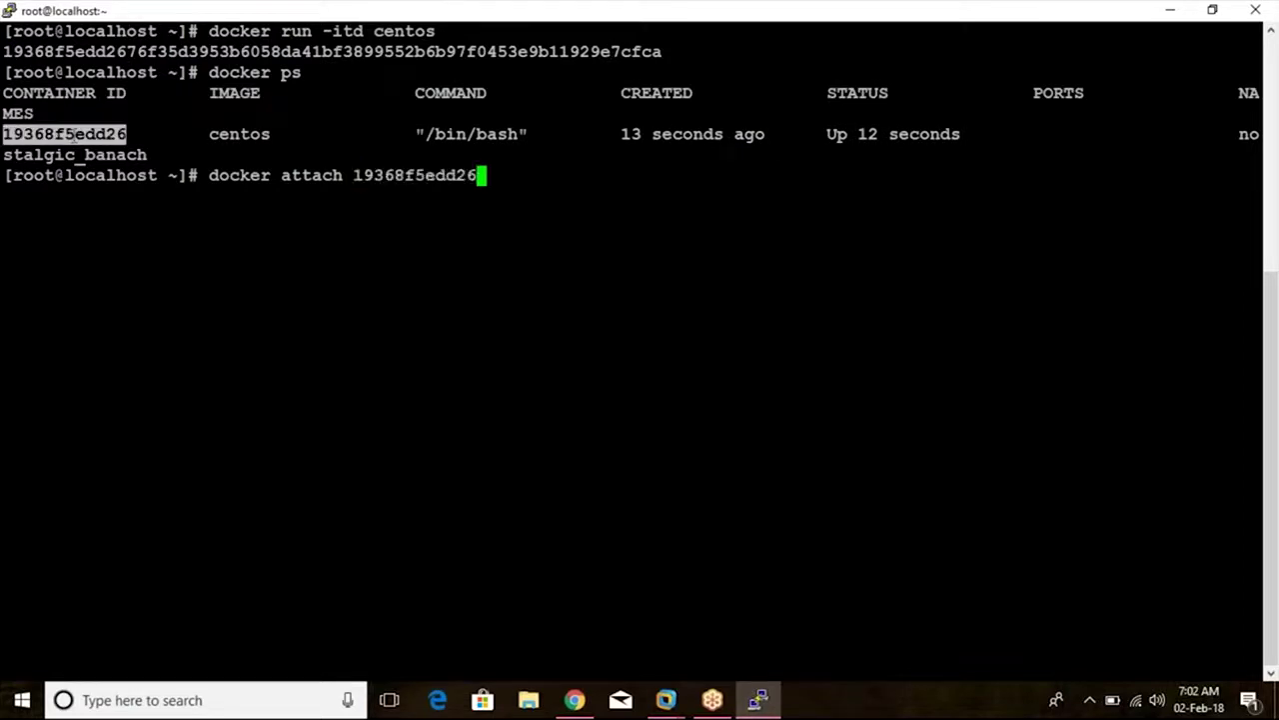
key("Return")
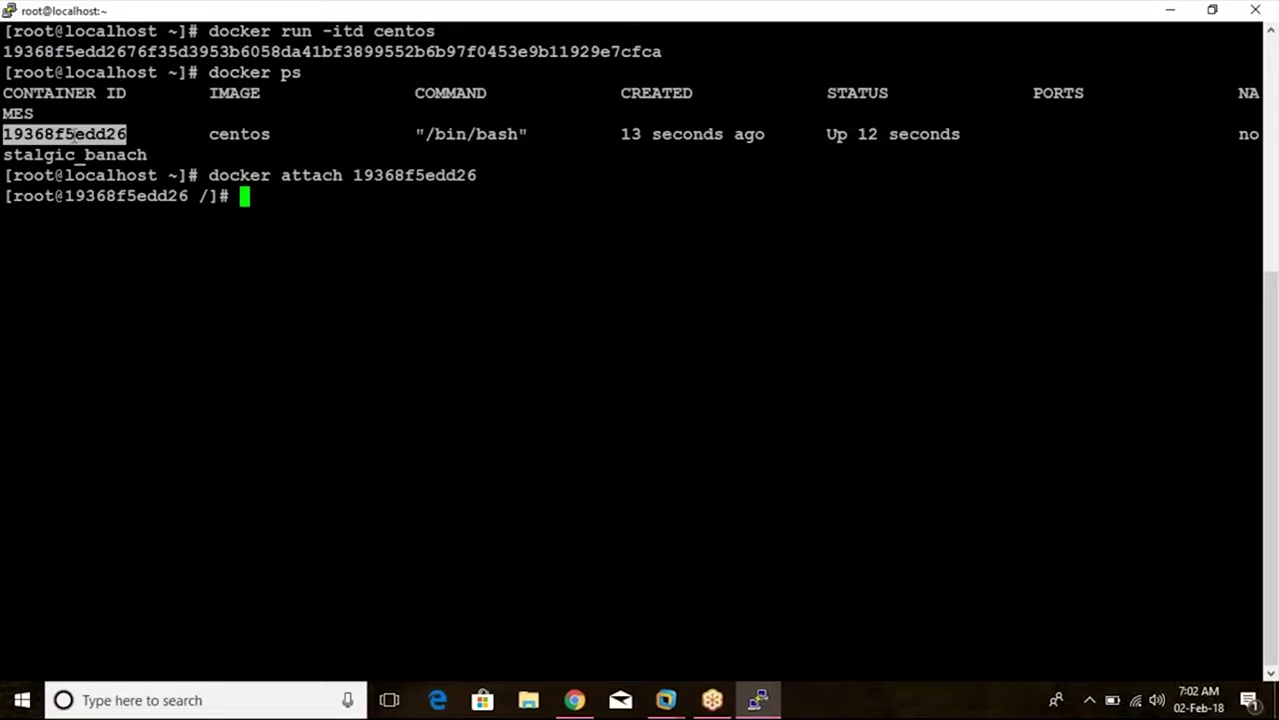
key("ctrl+p")
key("ctrl+q")
key("Return")
key("Return")
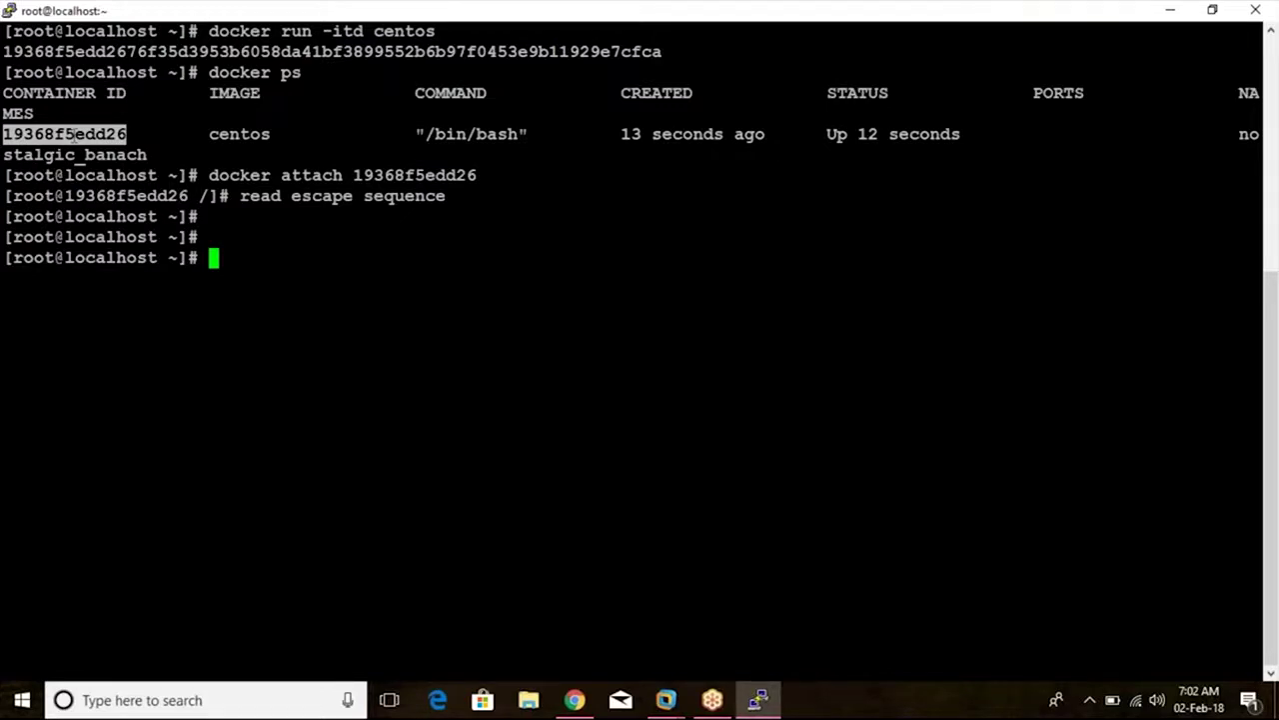
Run docker exec -it 19368f5edd26 /bin/bash to open a shell inside the container
type("docker")
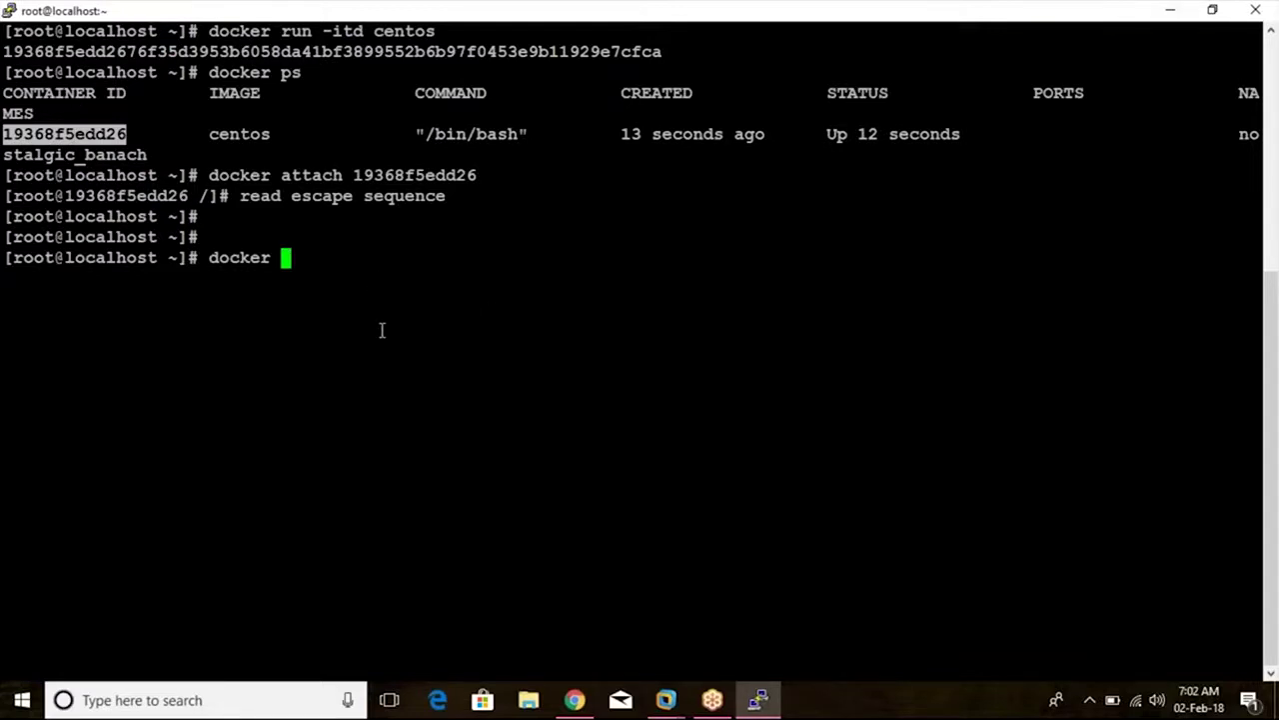
type("exec")
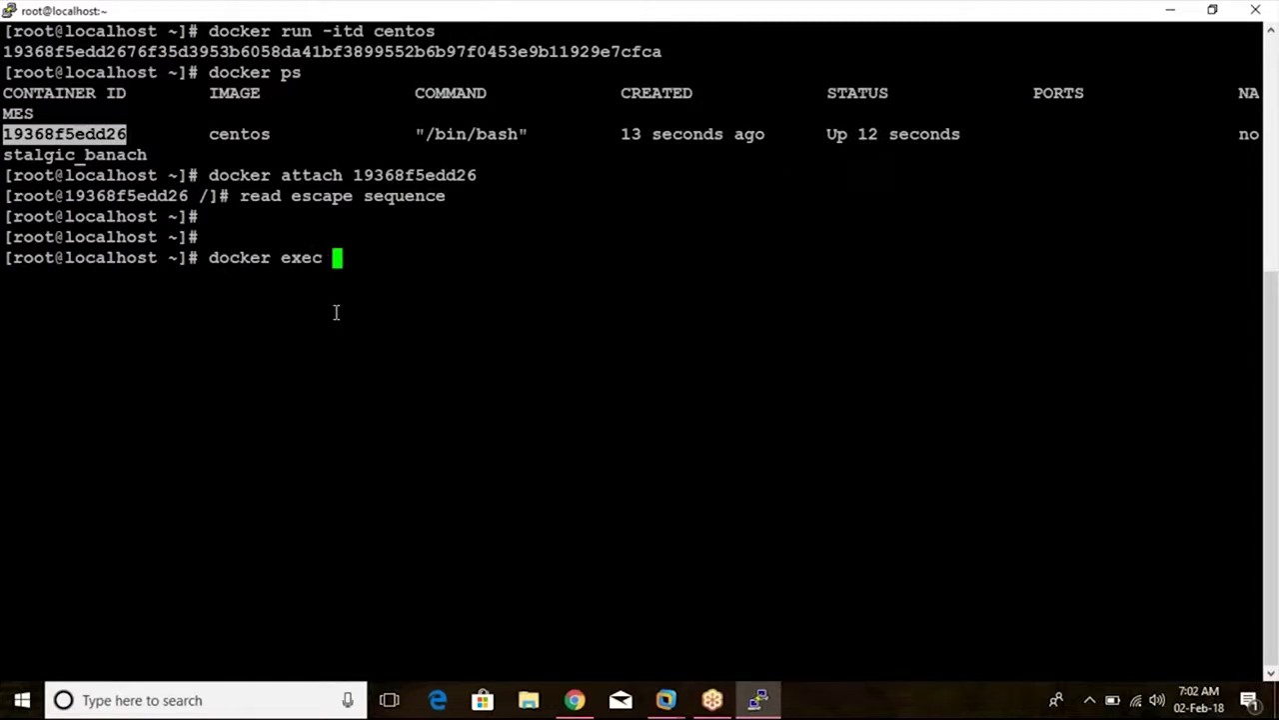
type(" -it")
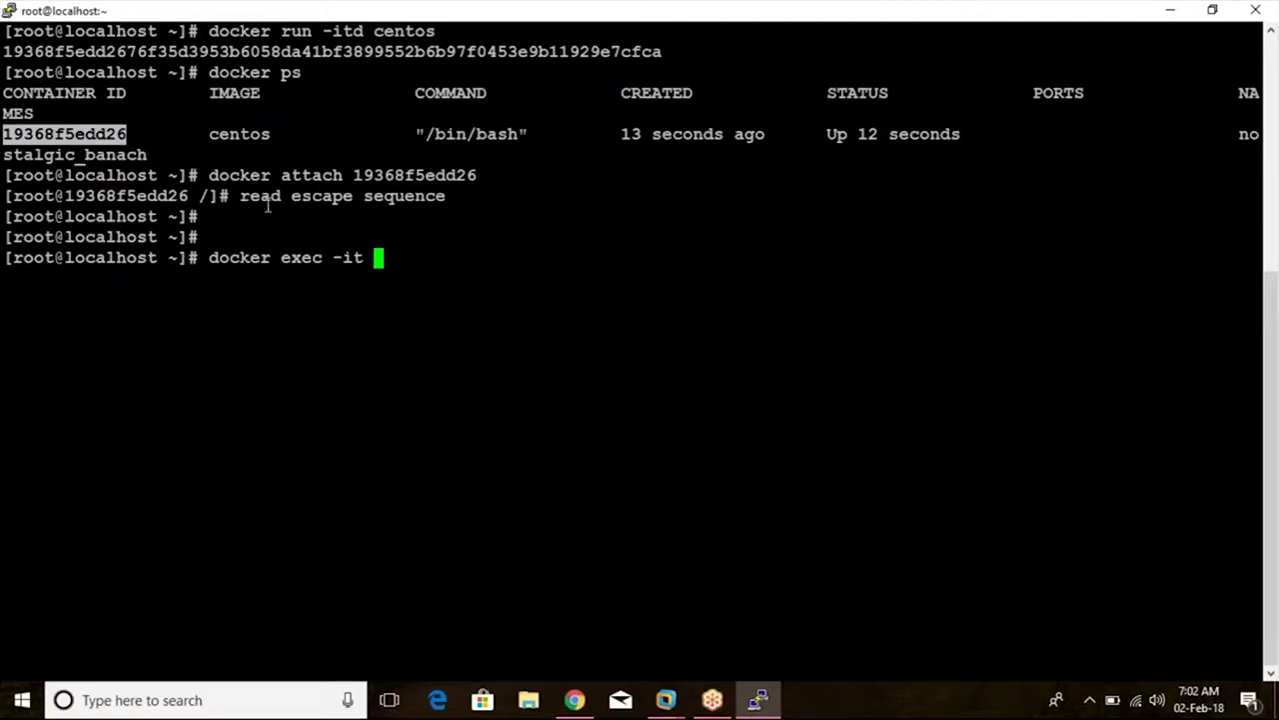
right_click(212, 128)
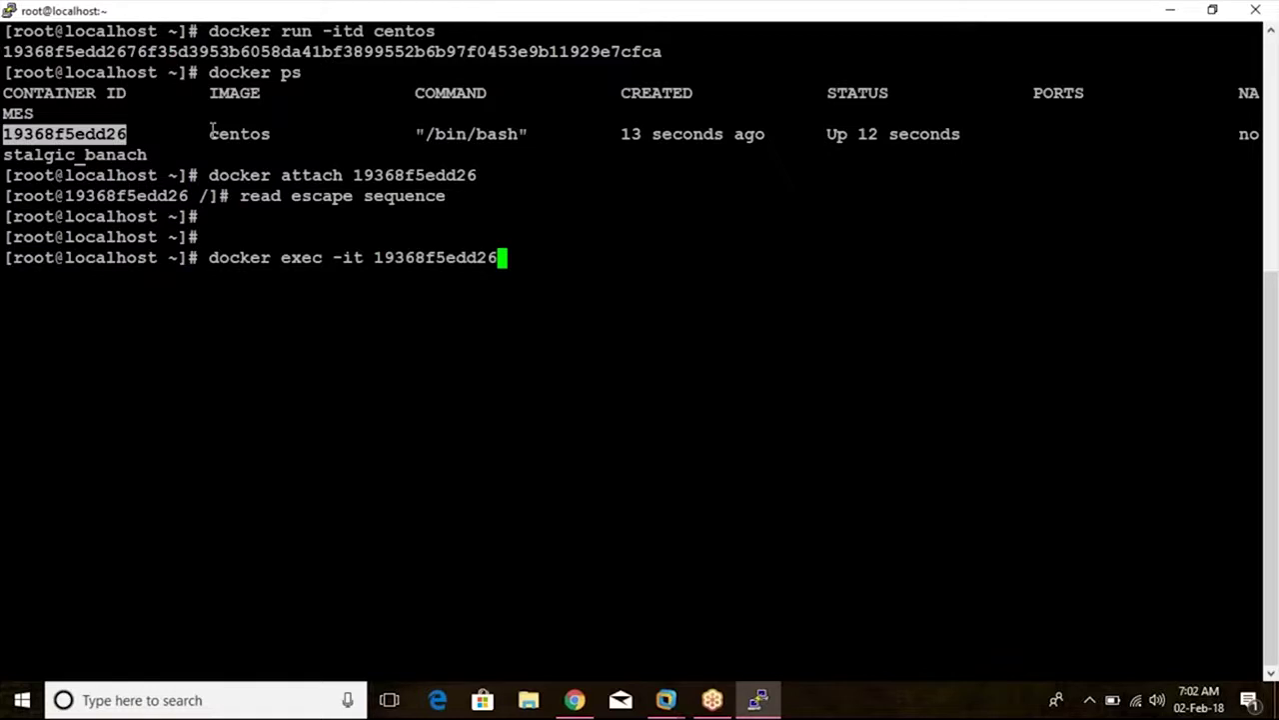
type("/bin/")
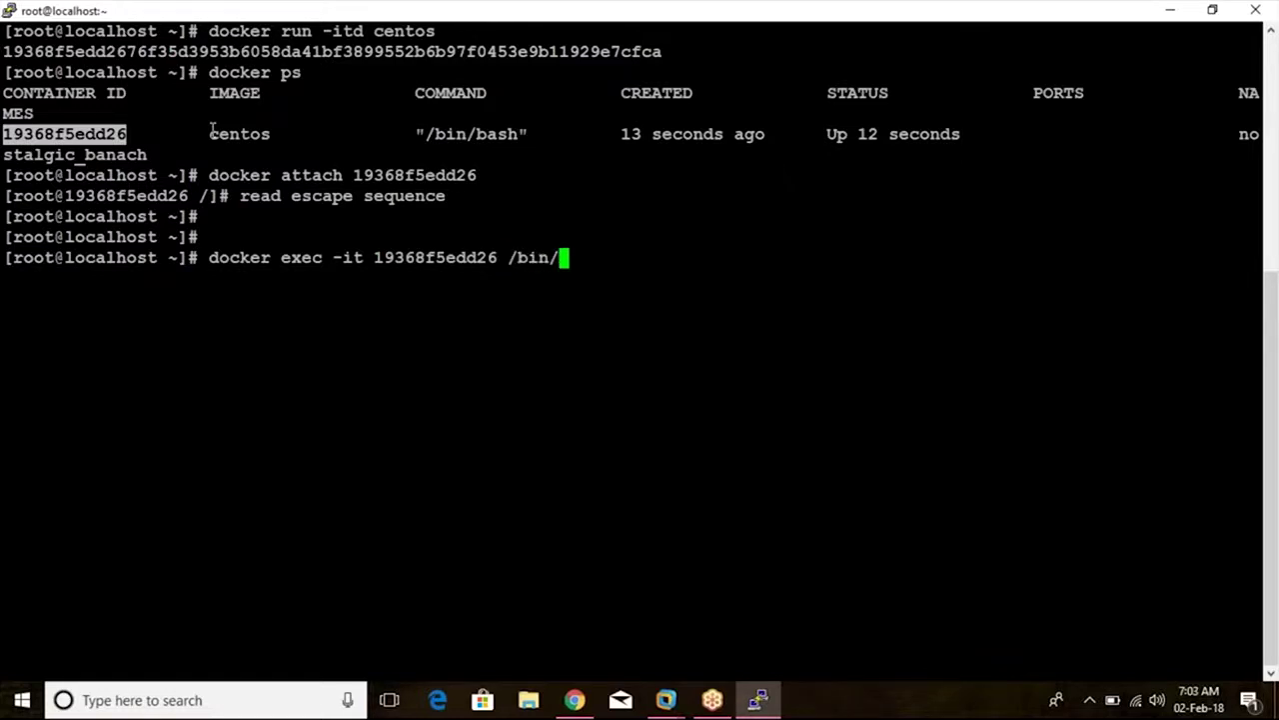
type("bash")
key("Return")
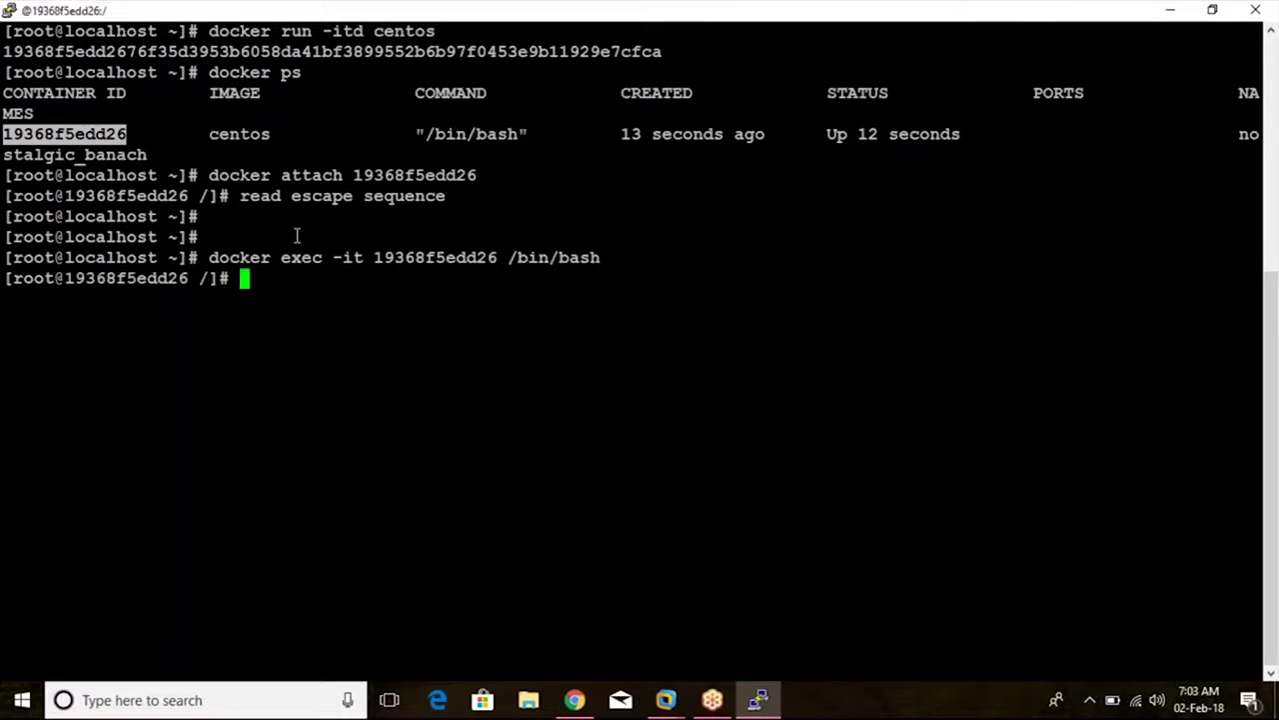
Highlight the exec command and the container ID in both the command and the container prompt
left_click_drag(216, 262, 10, 258)
left_click(606, 250)
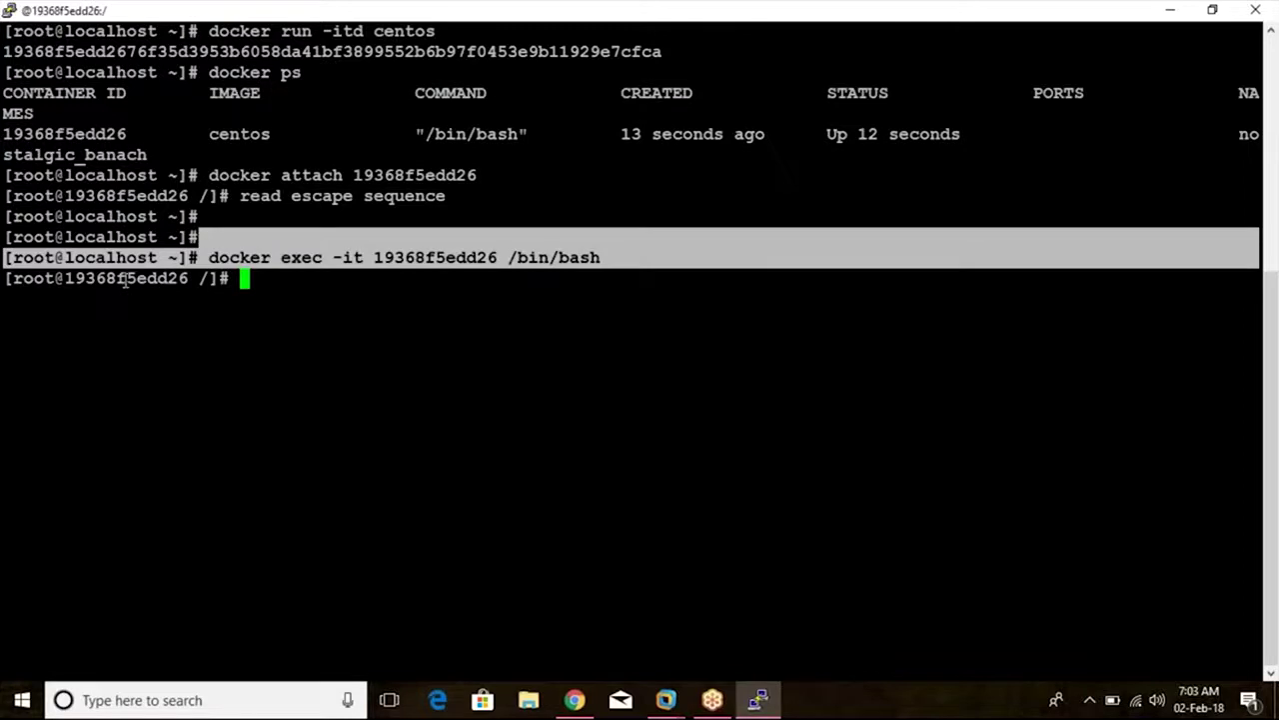
left_click(78, 279)
left_click_drag(78, 280, 192, 280)
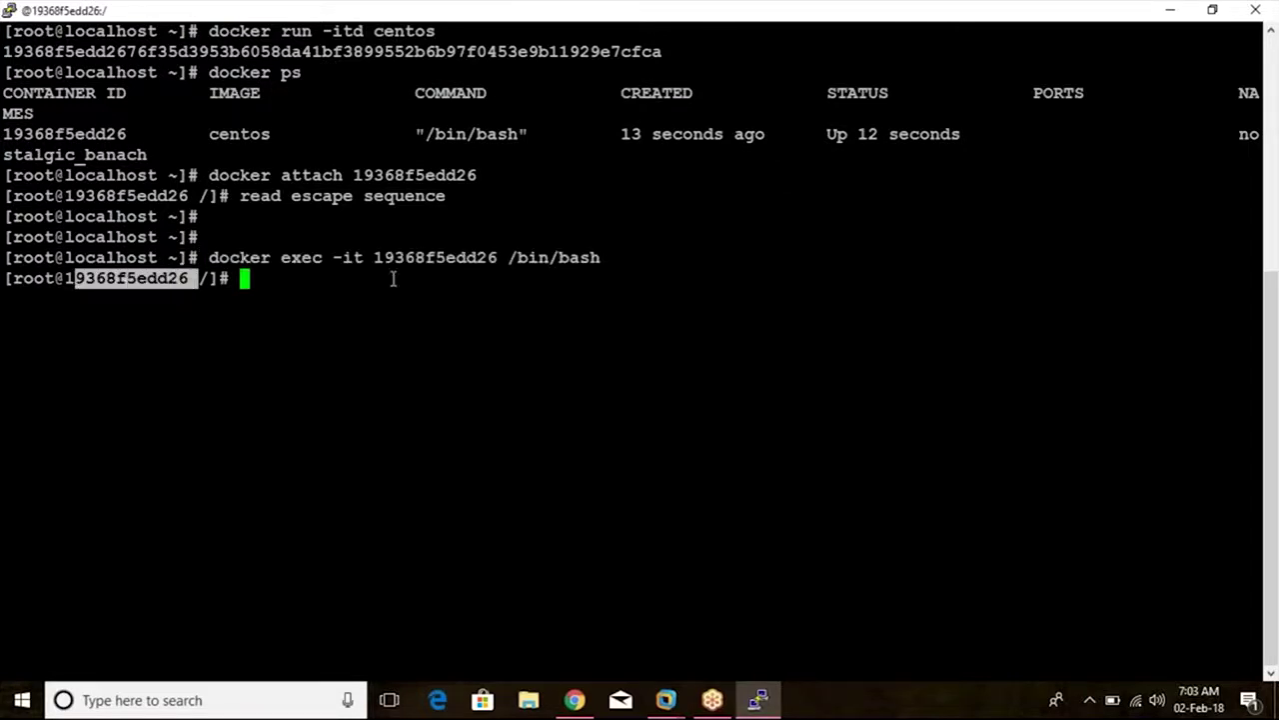
left_click_drag(374, 258, 478, 258)
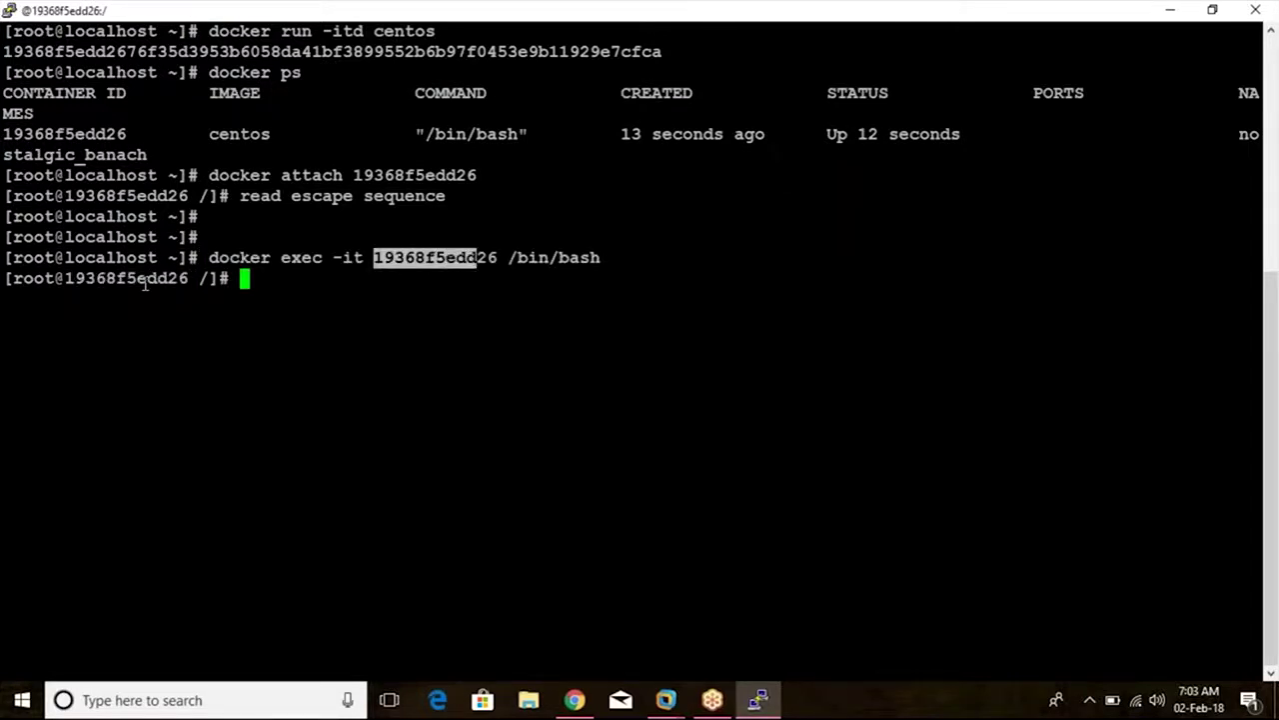
left_click_drag(66, 280, 176, 282)
left_click(172, 346)
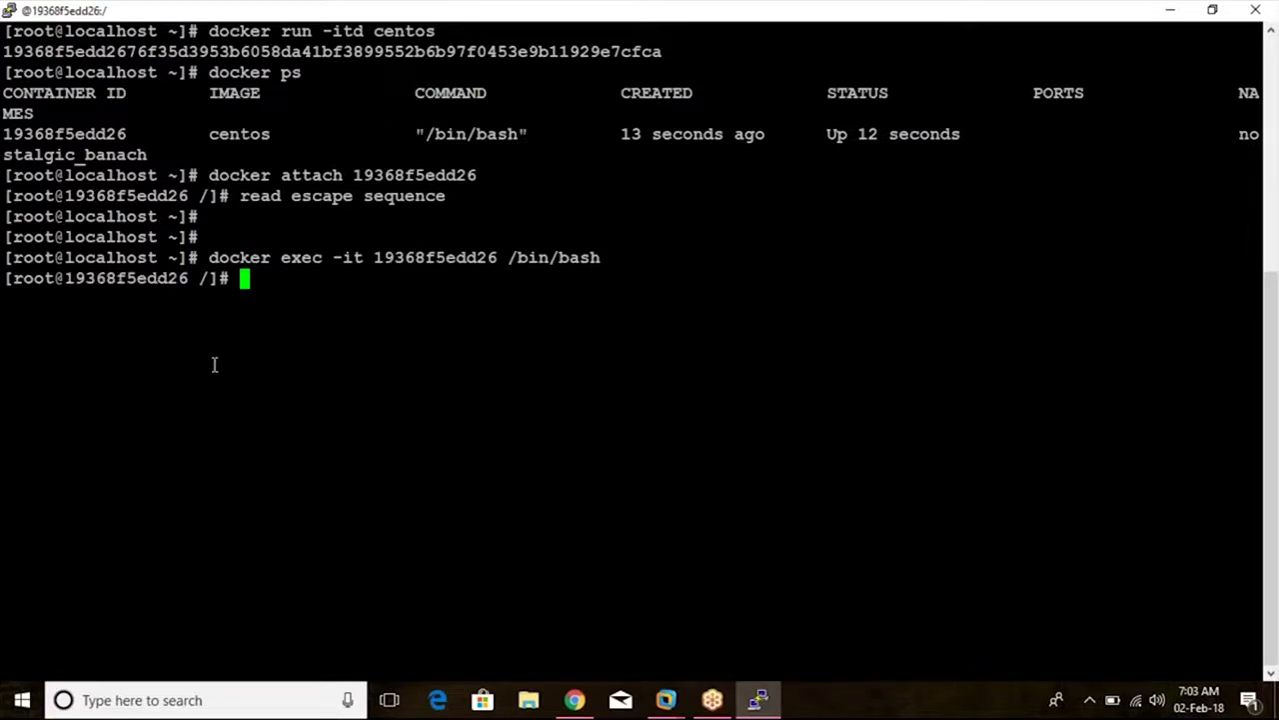
Exit the container shell back to the host and minimize PuTTY
type("exit")
key("Return")
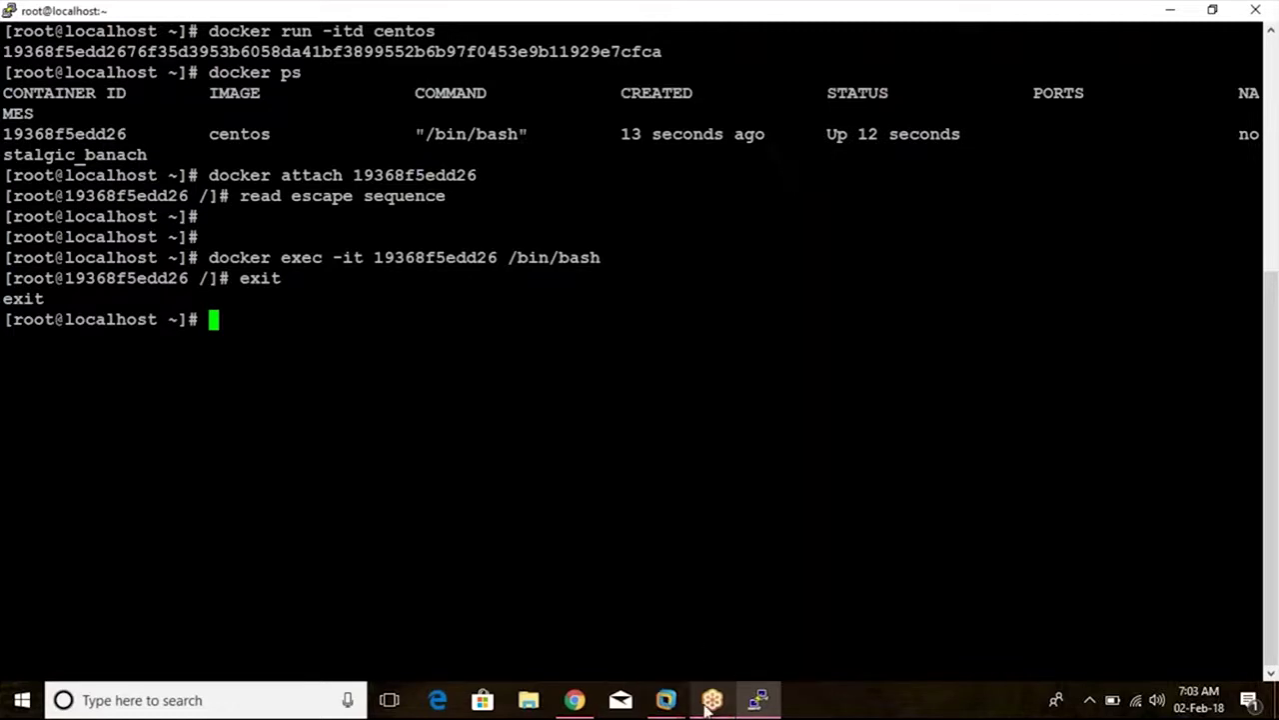
left_click(1171, 10)
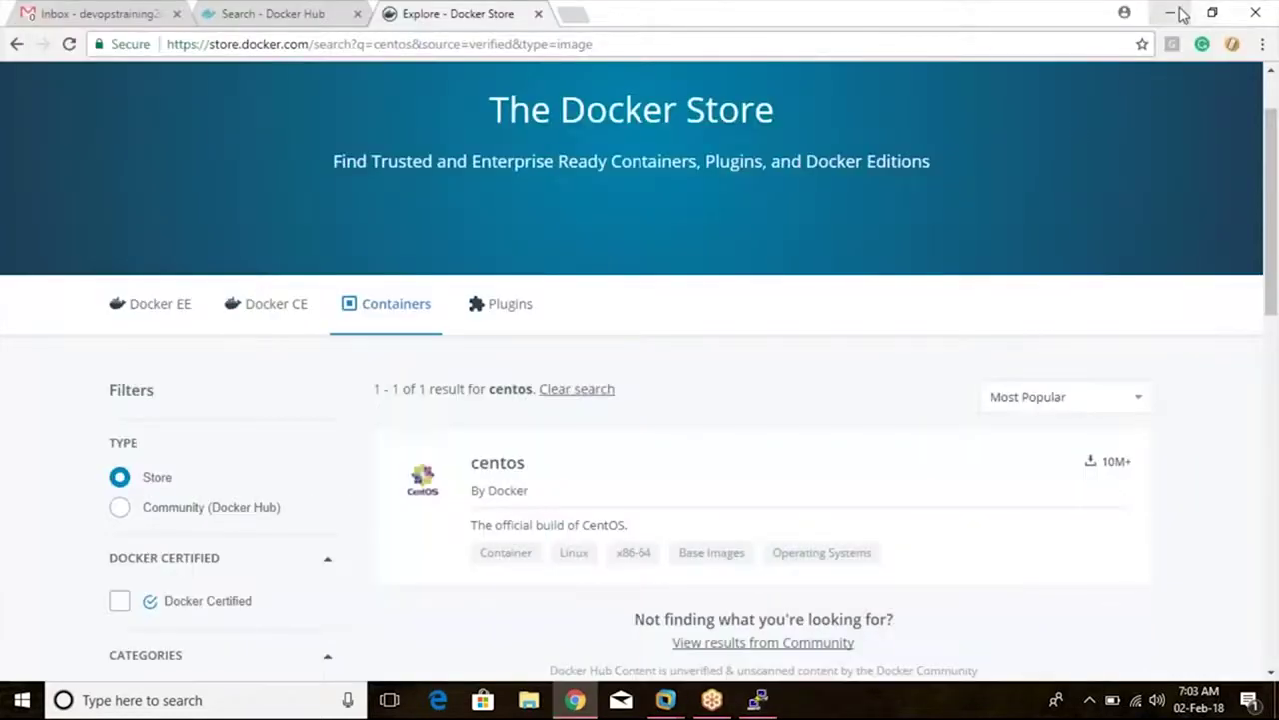
Minimize the browser and refresh the desktop twice
left_click(1168, 8)
right_click(917, 166)
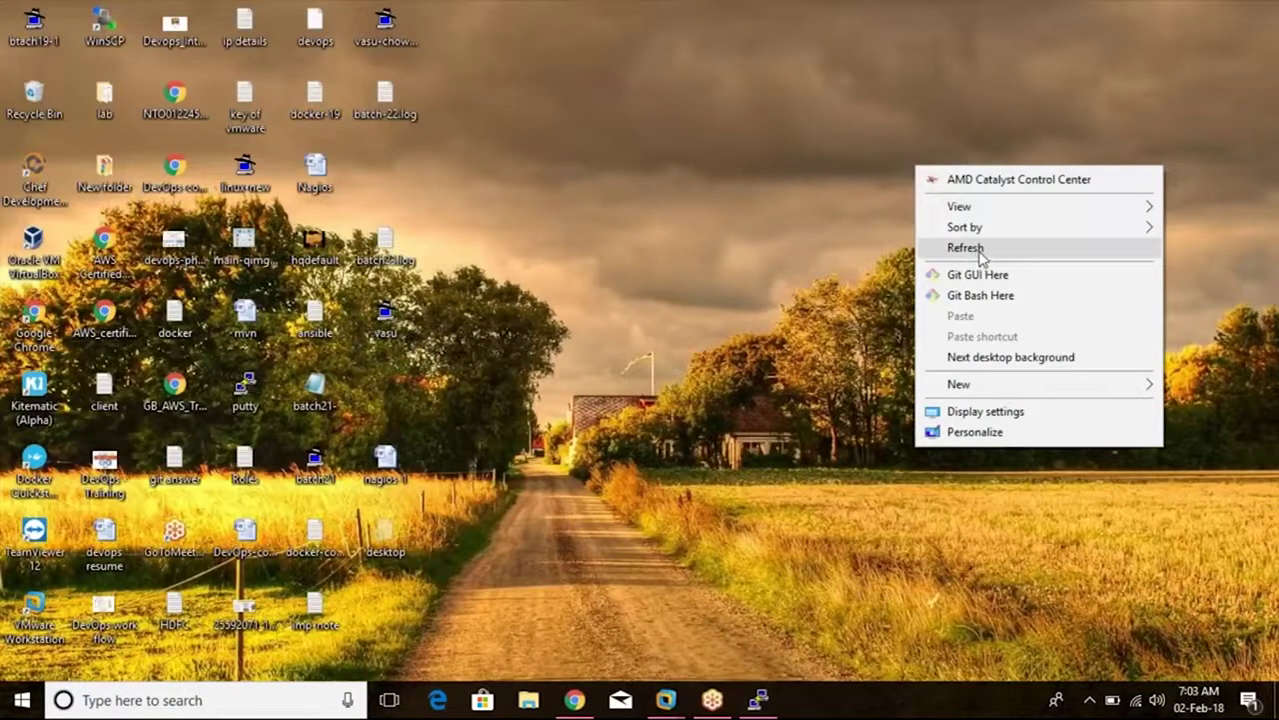
left_click(965, 248)
right_click(823, 247)
left_click(911, 329)
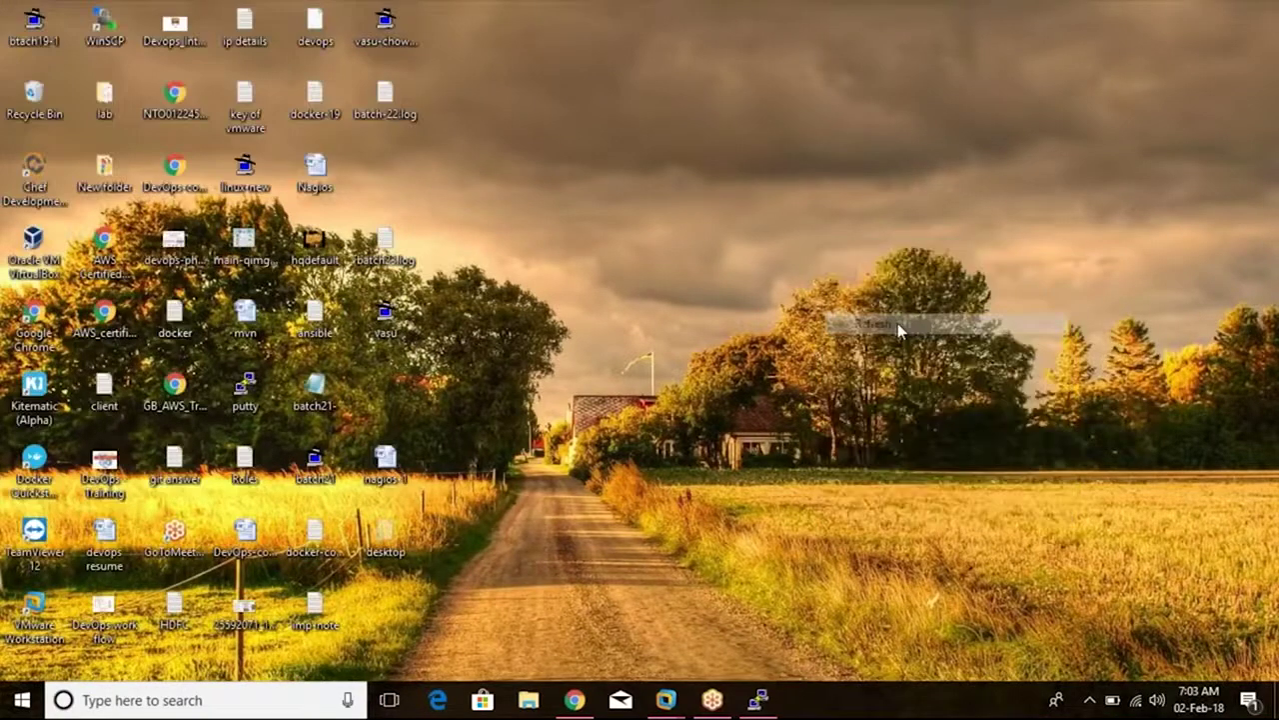
Open batch23.log in Notepad, maximize it, and delete the timestamp line
double_click(387, 243)
left_click(838, 106)
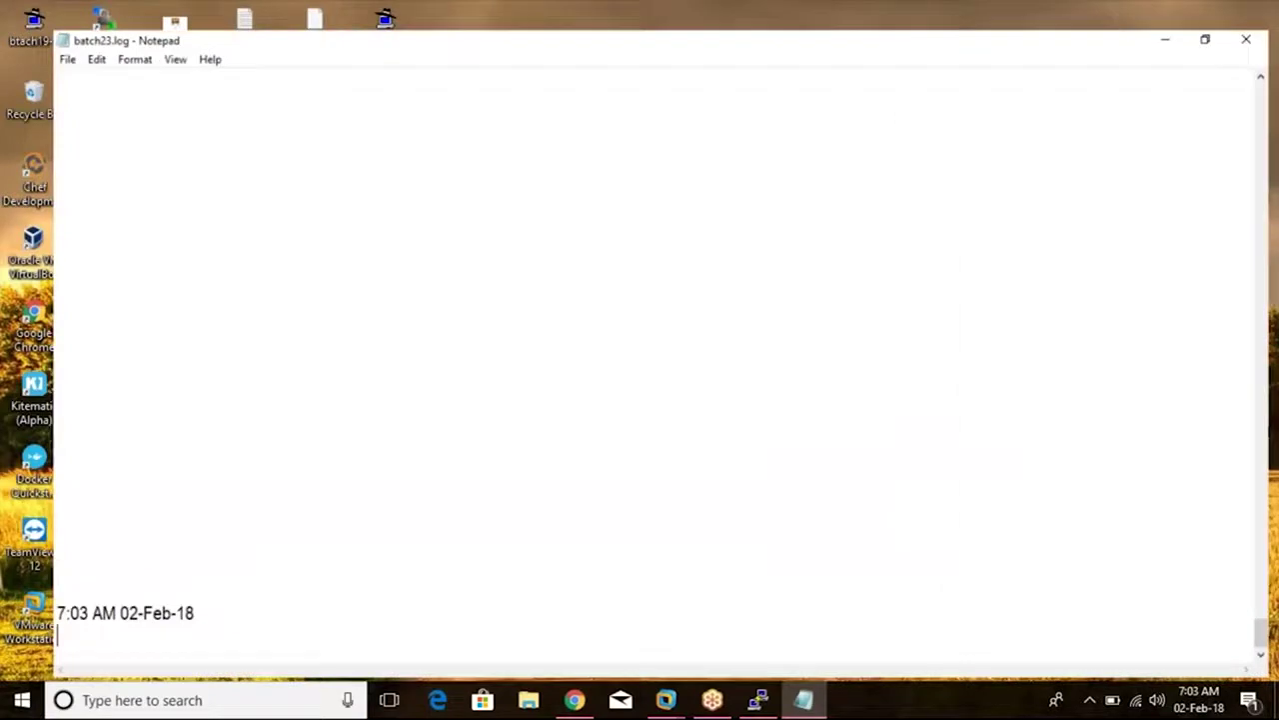
left_click_drag(150, 613, 9, 585)
key("Delete")
Insert the current date and time with F5 below the docke line
scroll(80, 480, "up", 3)
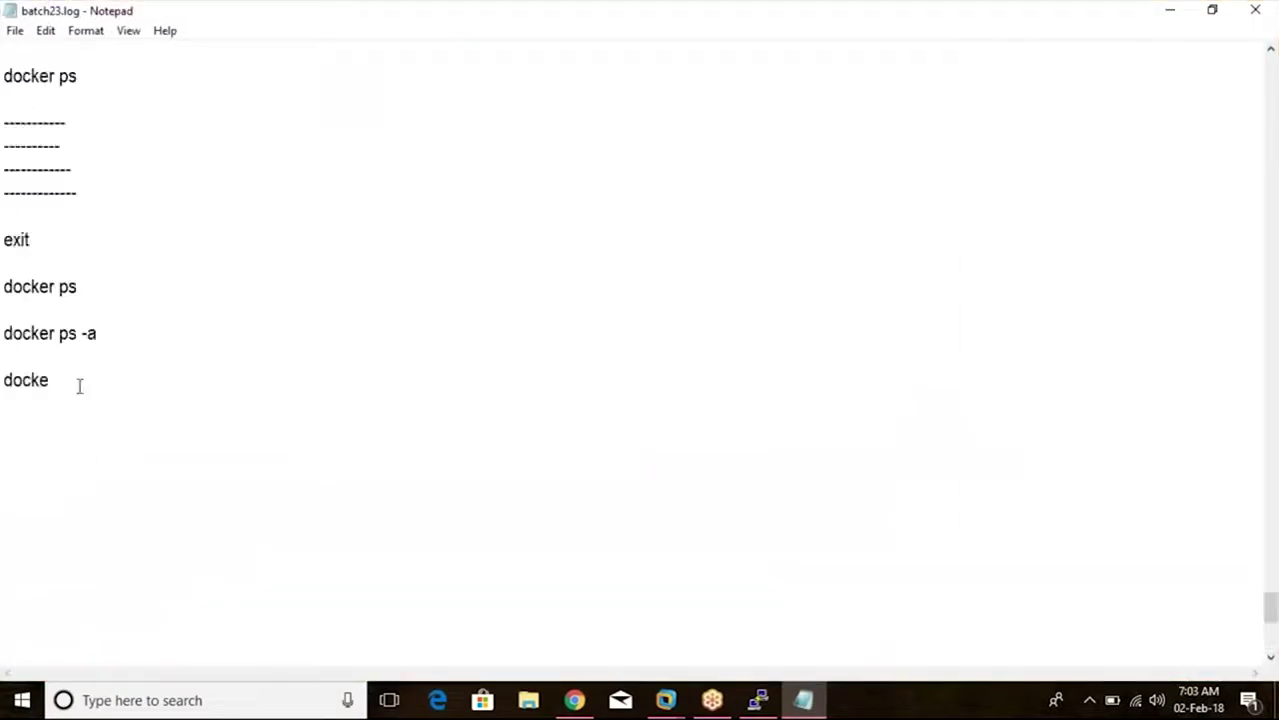
left_click(9, 417)
key("F5")
key("Return")
key("Return")
Add an 'exit' line beneath centos #### after the docker run -it centos entry
scroll(94, 374, "up", 4)
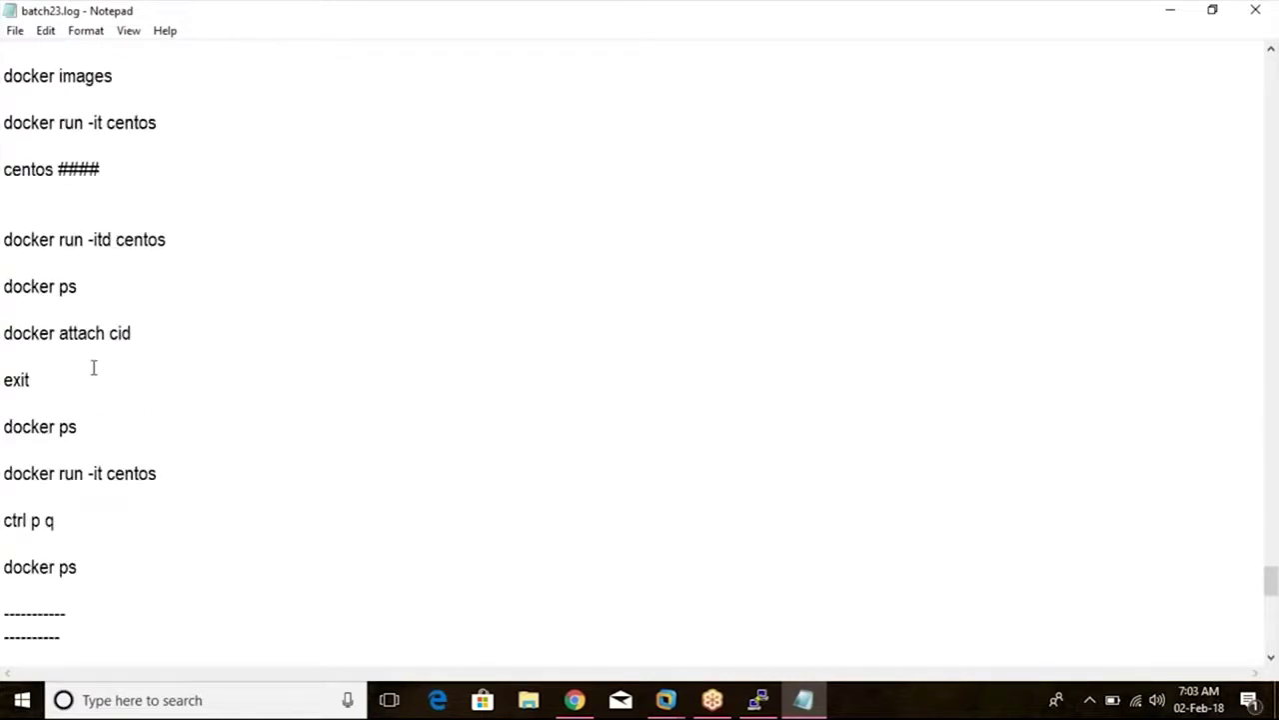
scroll(89, 182, "up", 4)
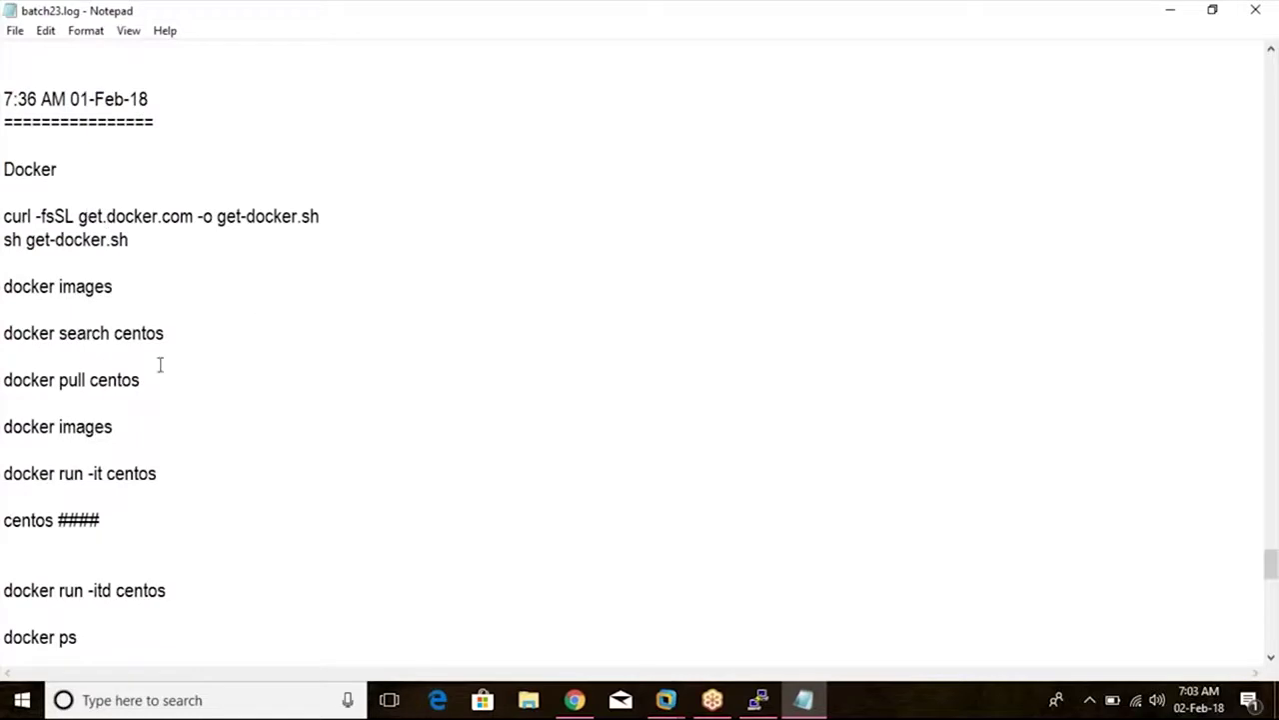
scroll(160, 368, "down", 3)
left_click_drag(5, 263, 172, 260)
left_click_drag(5, 309, 119, 307)
left_click(135, 319)
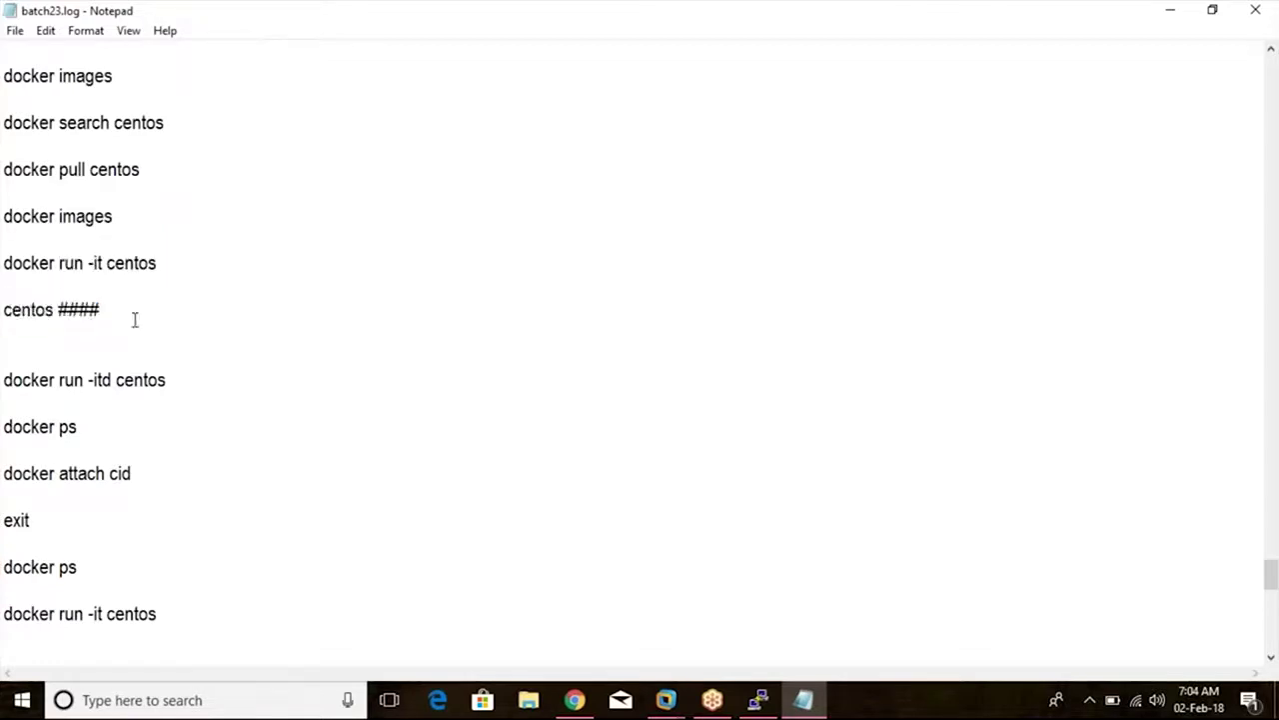
key("Return")
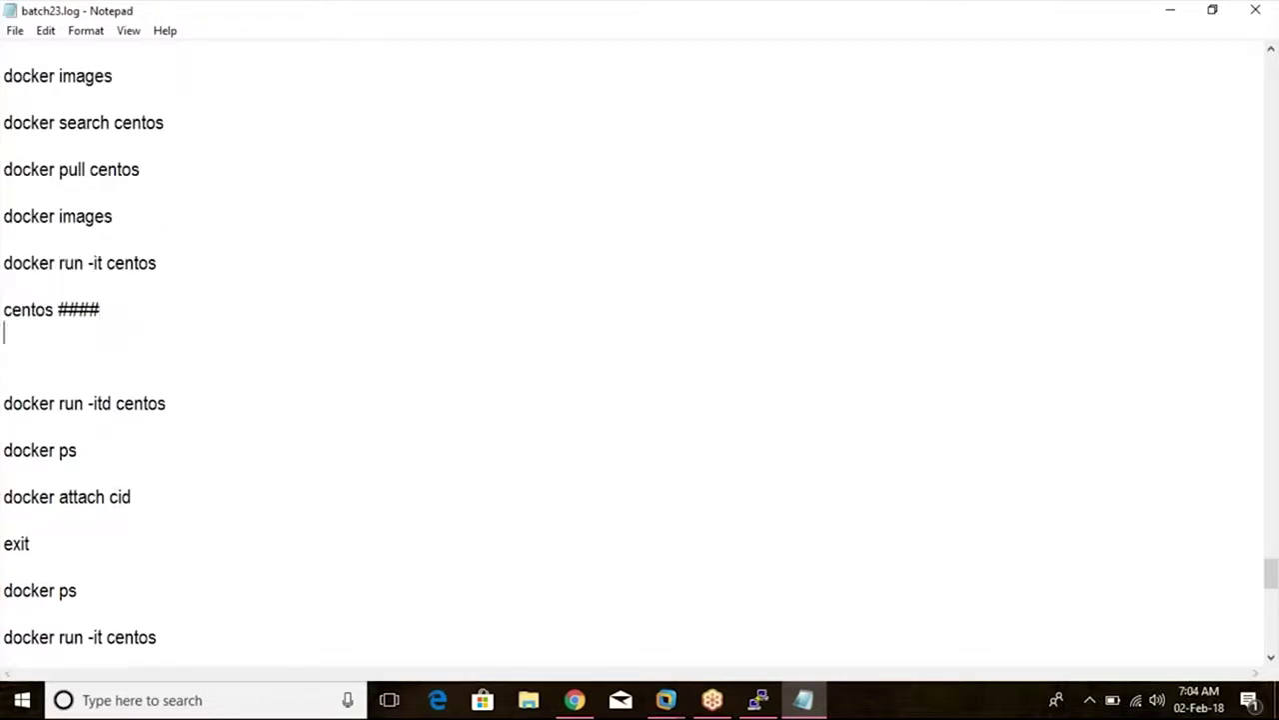
key("Return")
type("exit")
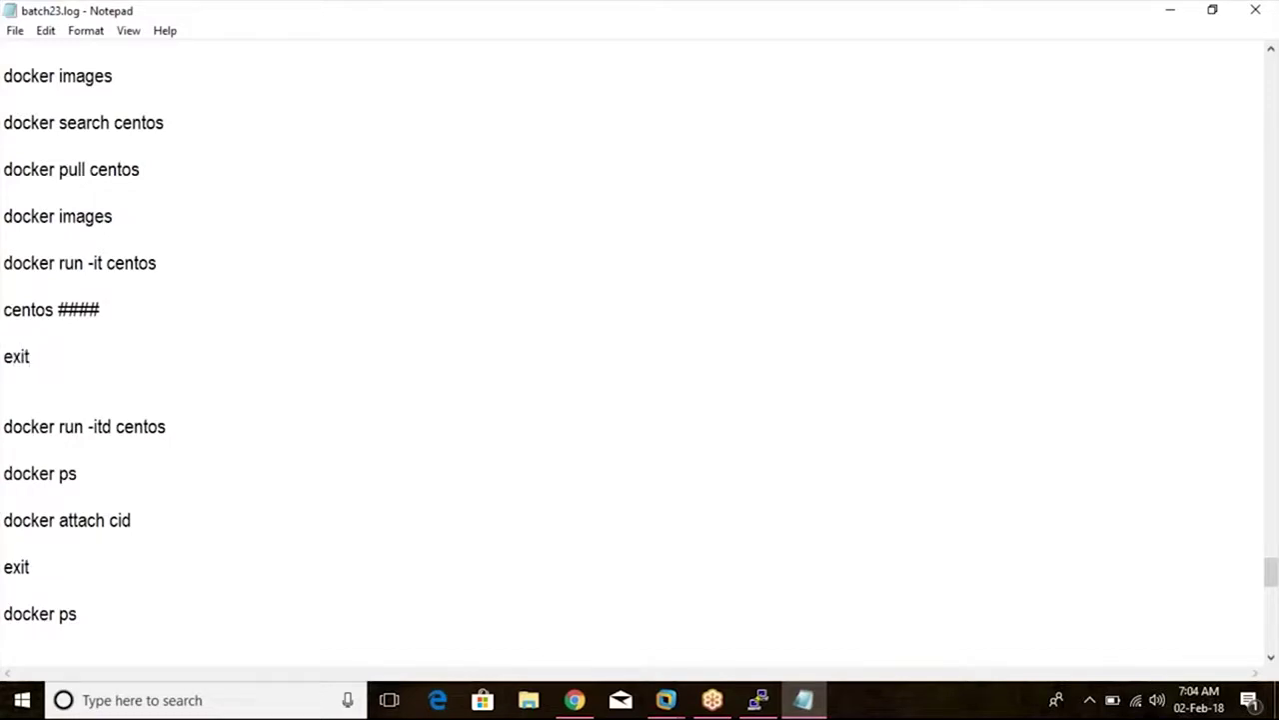
left_click_drag(32, 360, 5, 263)
scroll(251, 328, "down", 1)
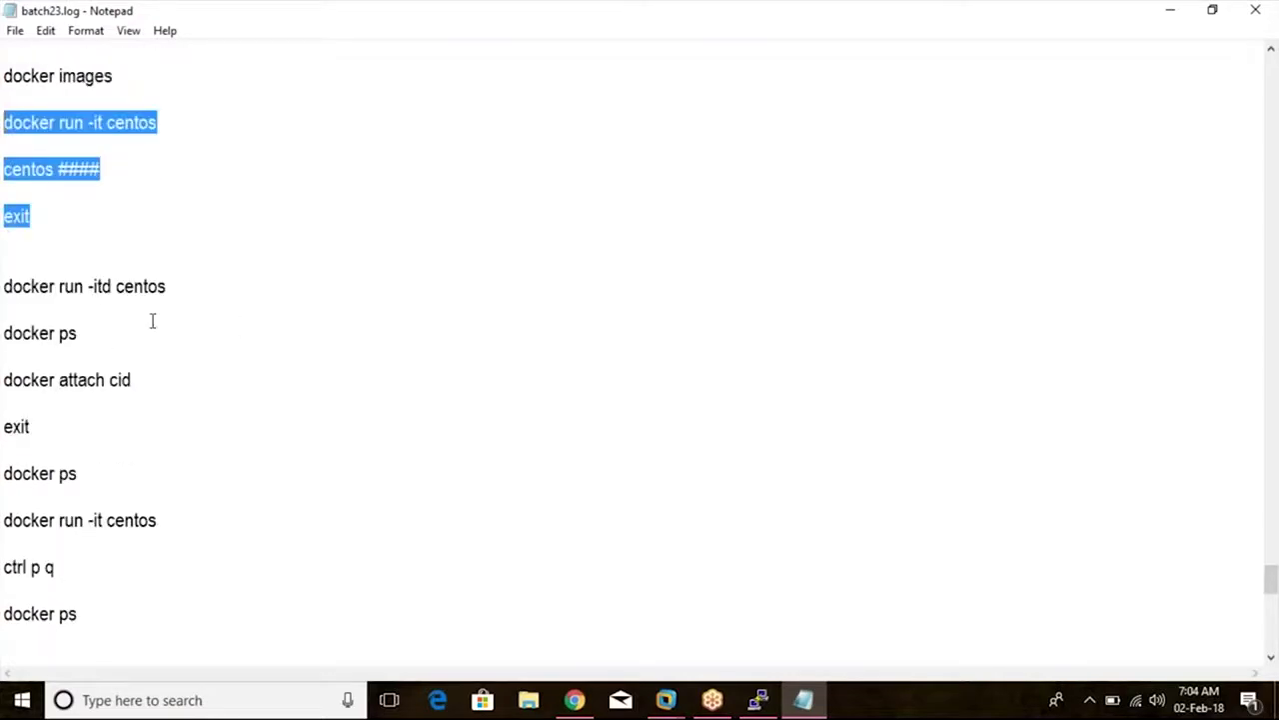
left_click_drag(4, 286, 177, 280)
left_click(177, 281)
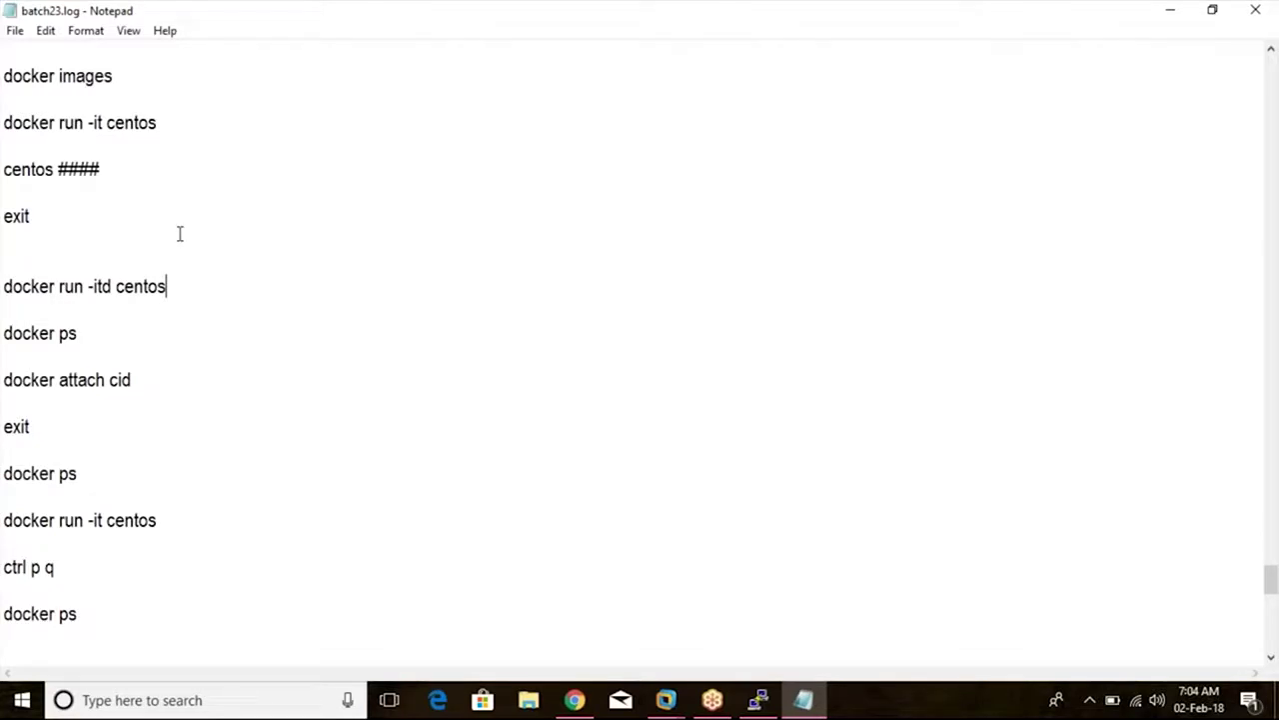
left_click_drag(80, 333, 8, 340)
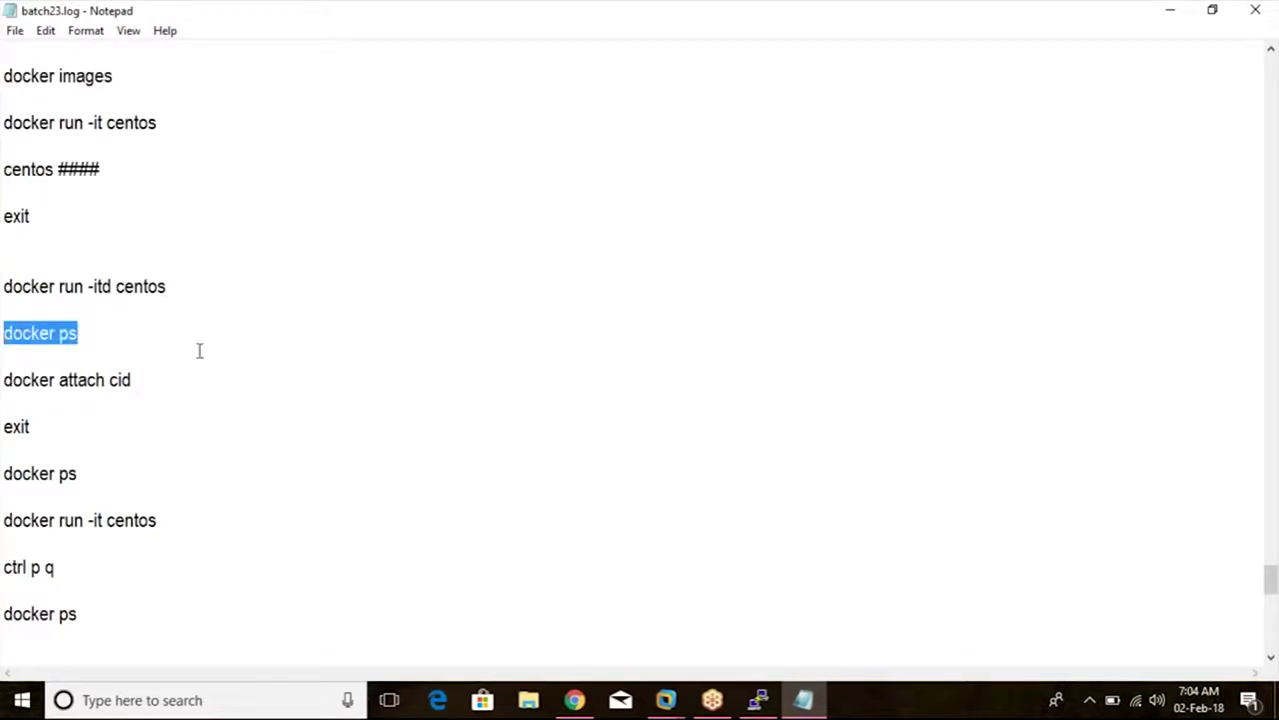
left_click_drag(5, 380, 117, 380)
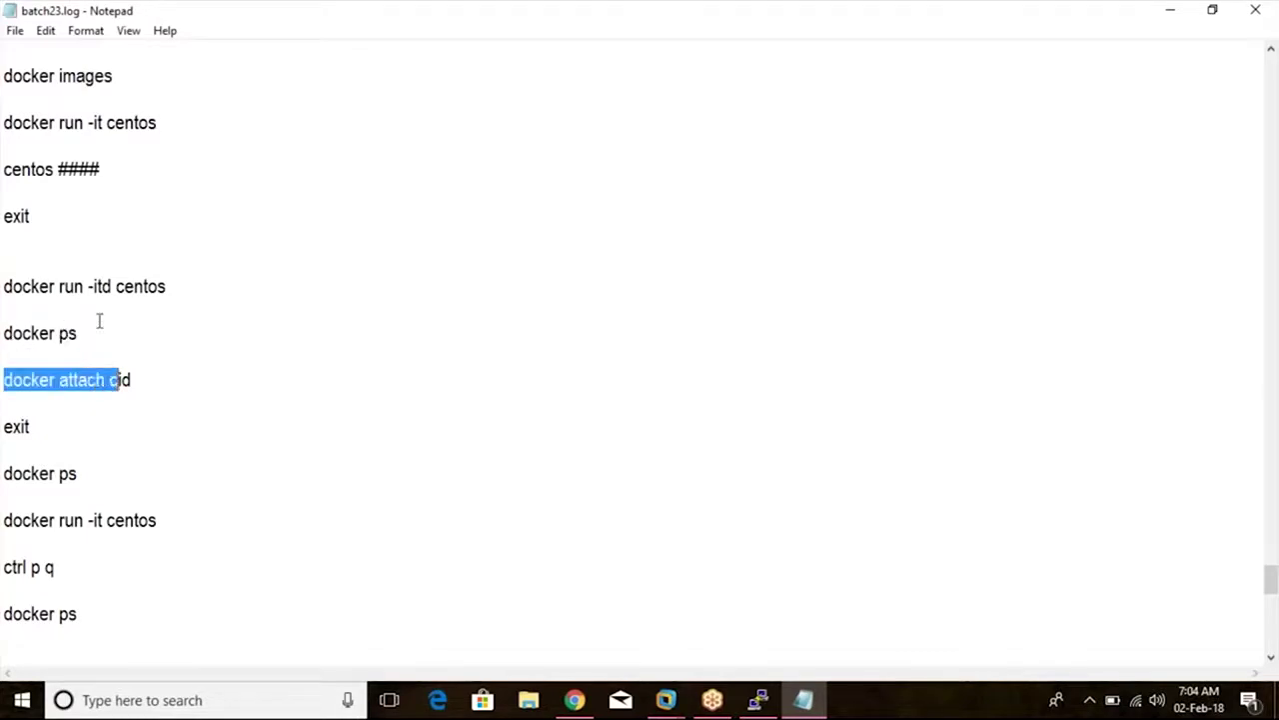
left_click(152, 393)
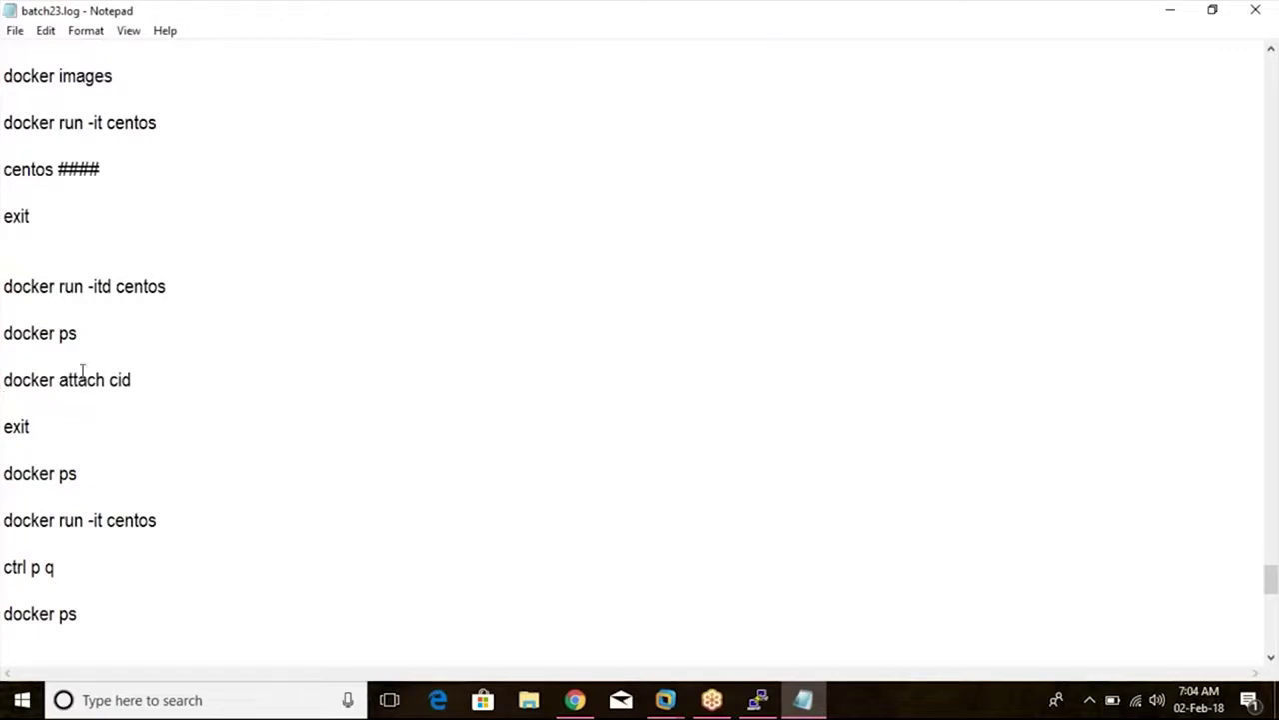
scroll(83, 372, "down", 1)
left_click(54, 287)
left_click_drag(54, 287, 6, 263)
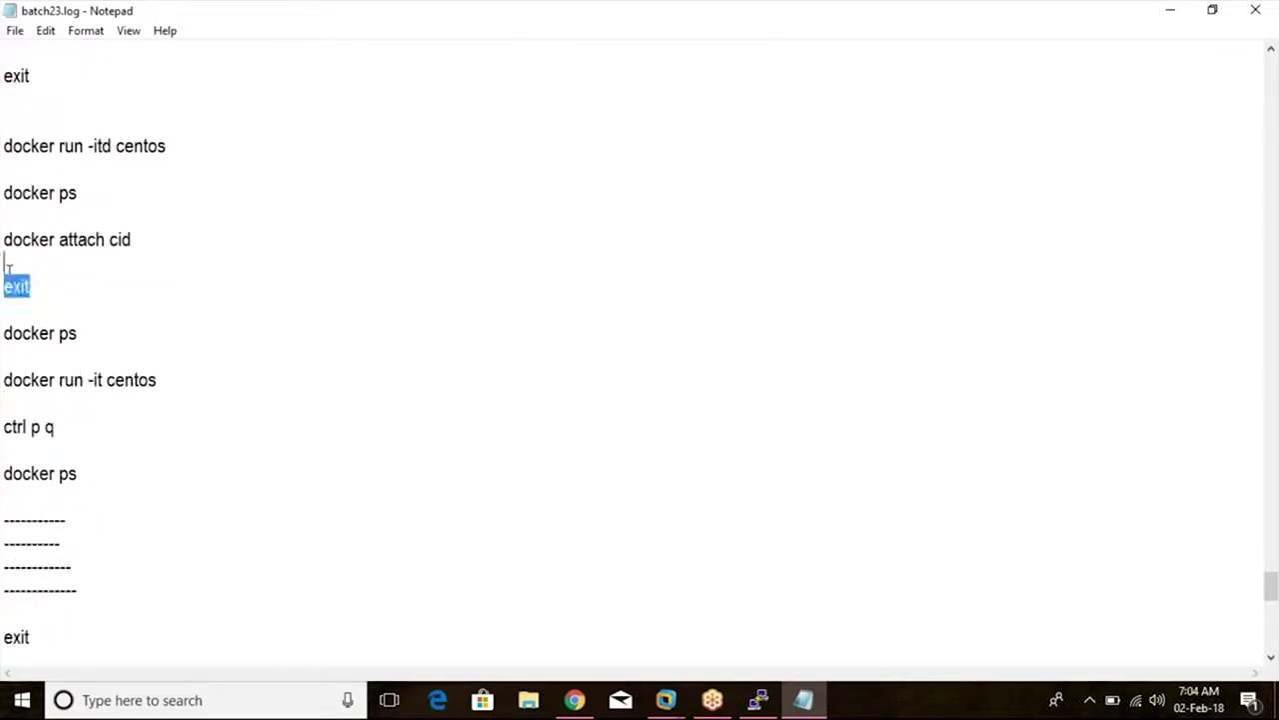
left_click_drag(54, 77, 8, 55)
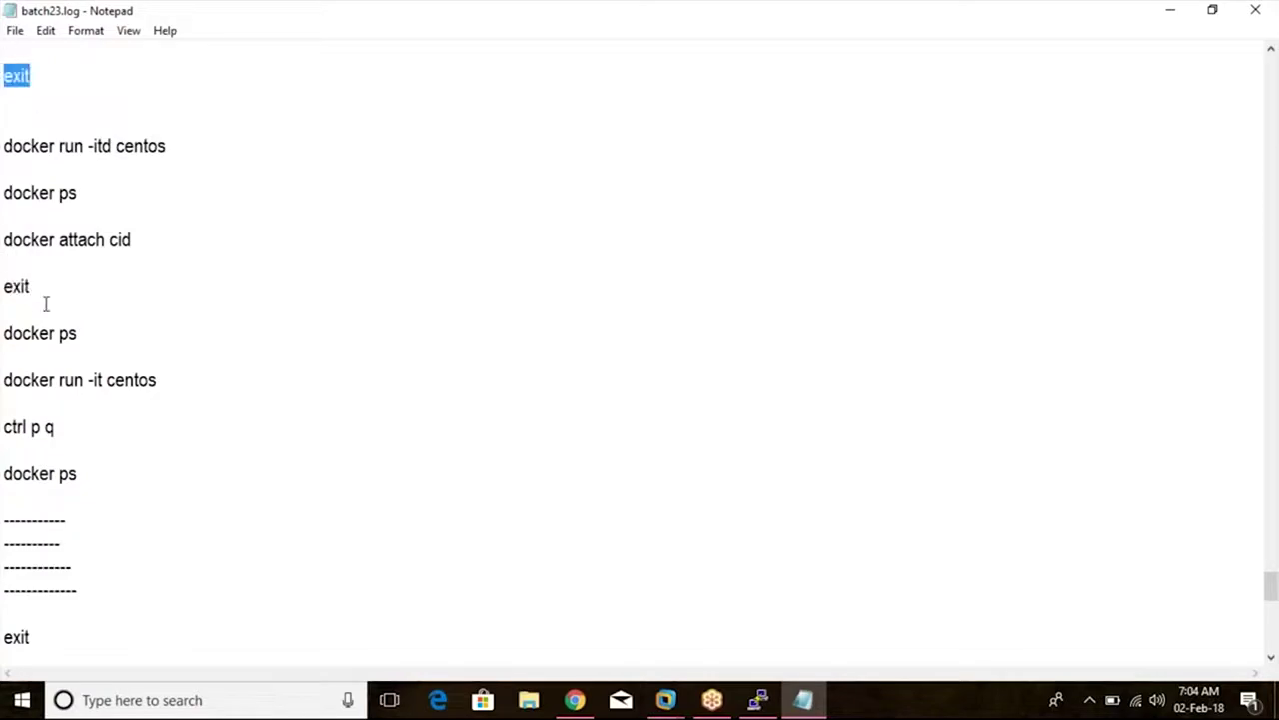
left_click_drag(46, 303, 6, 263)
left_click(153, 268)
left_click(5, 381)
left_click_drag(5, 381, 163, 379)
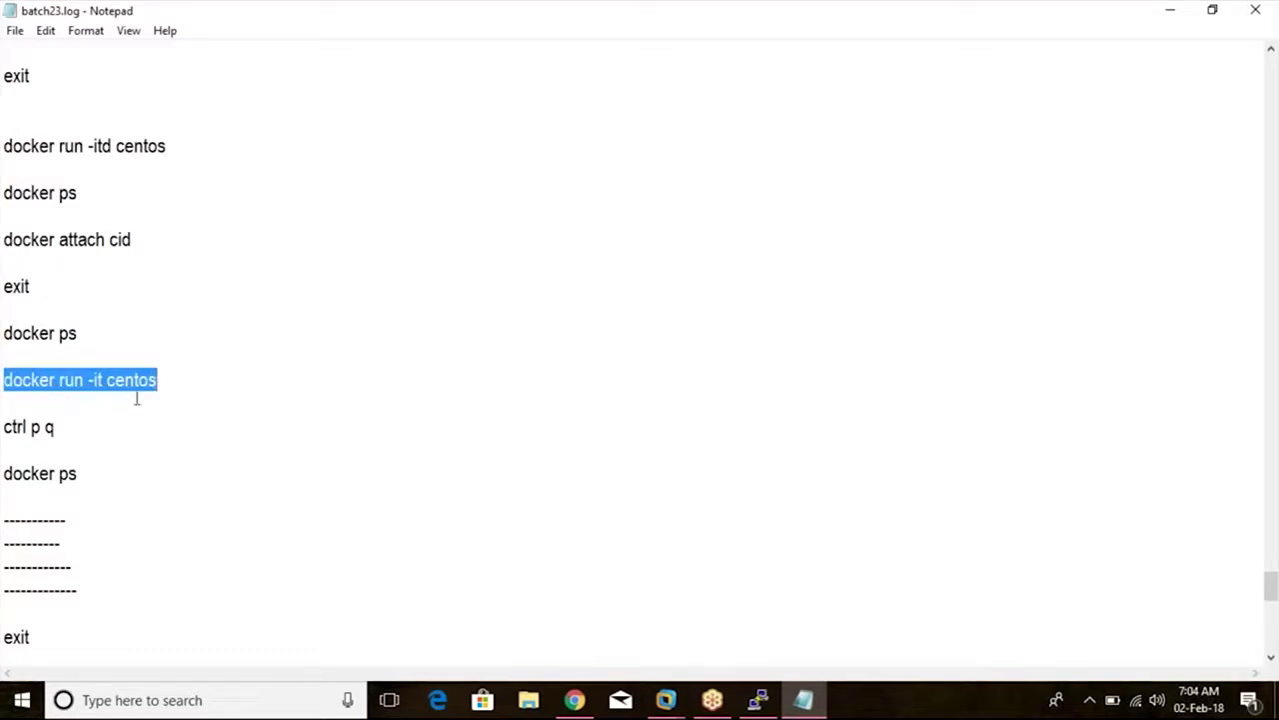
left_click(103, 389)
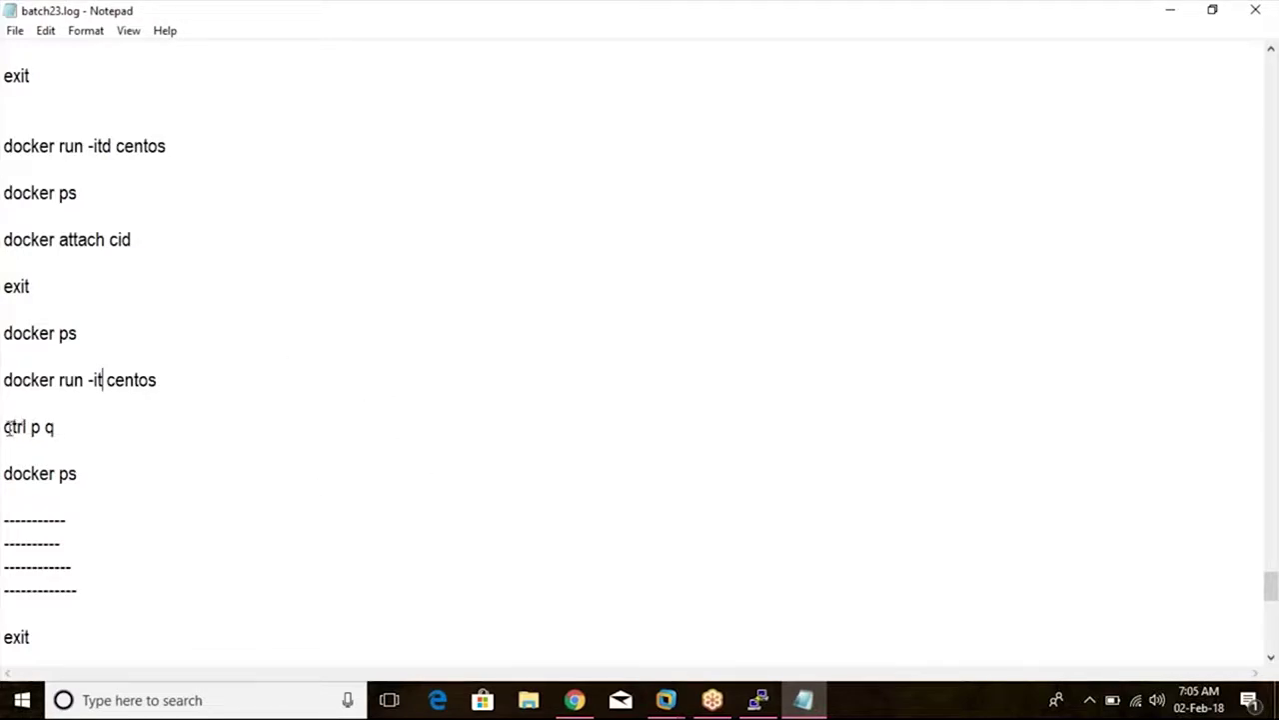
scroll(123, 209, "up", 2)
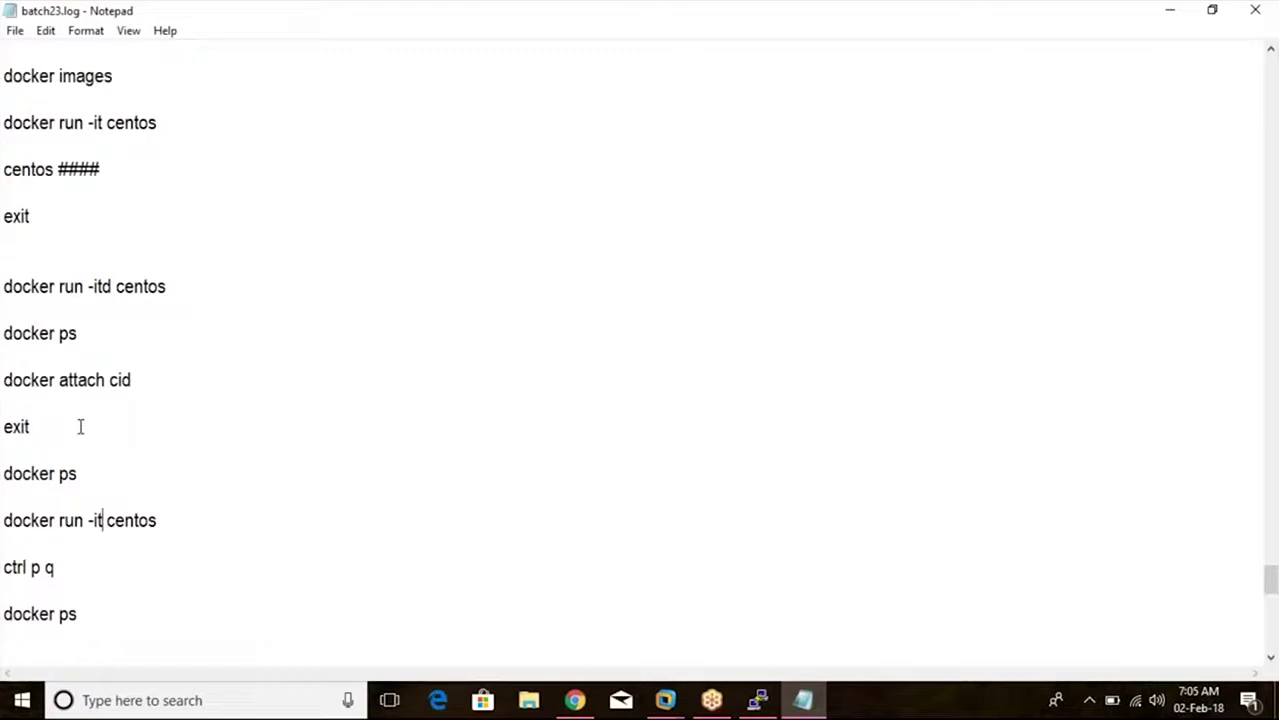
scroll(71, 323, "down", 1)
scroll(60, 290, "up", 1)
double_click(35, 214)
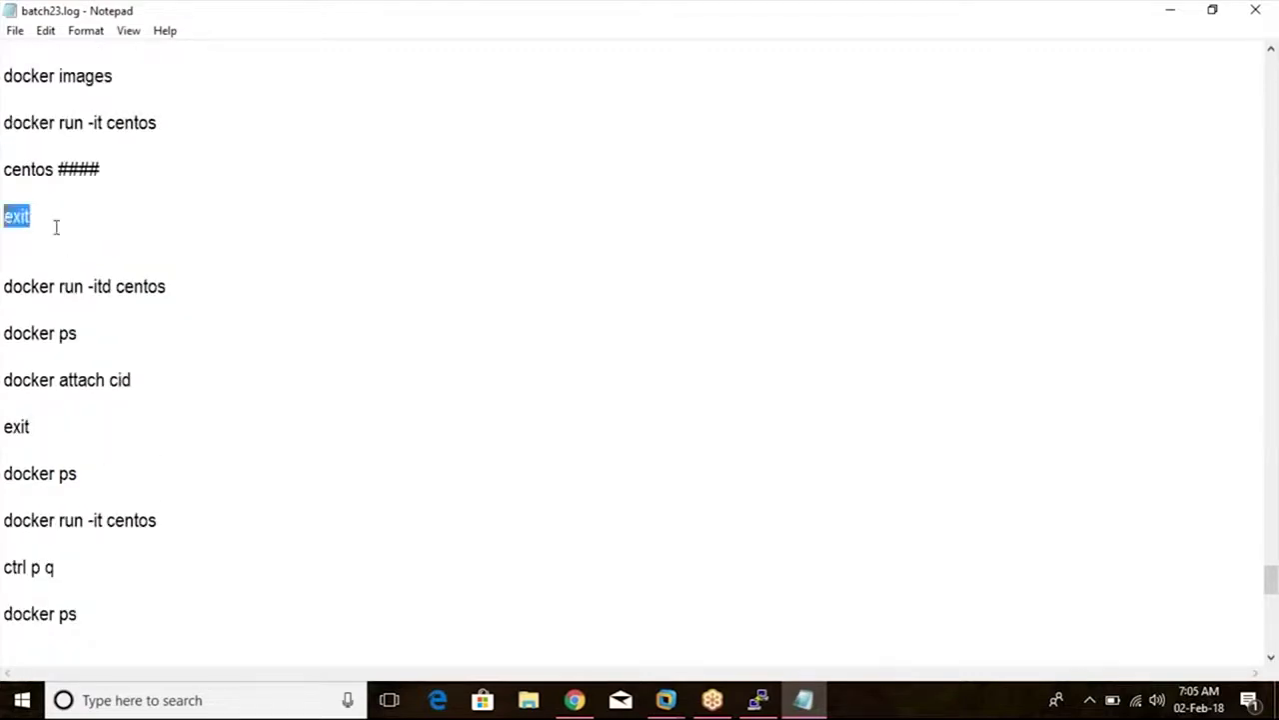
scroll(188, 394, "down", 1)
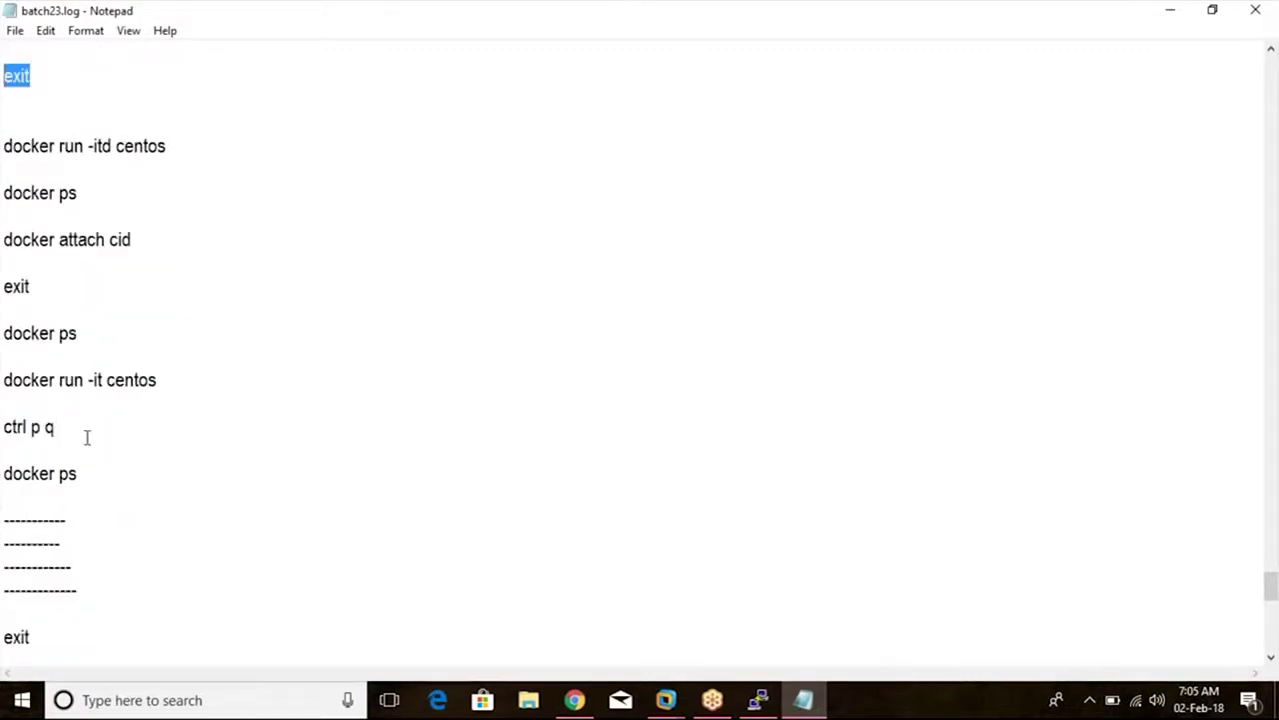
left_click_drag(69, 428, 2, 428)
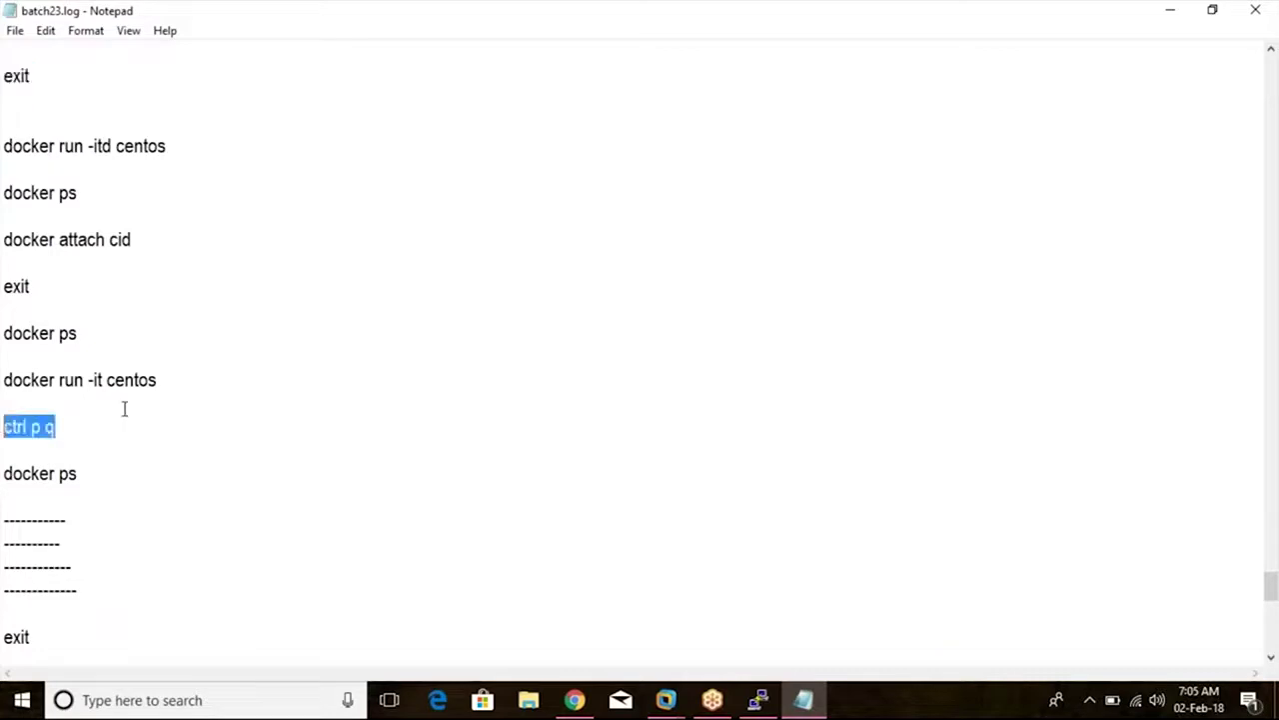
left_click(103, 404)
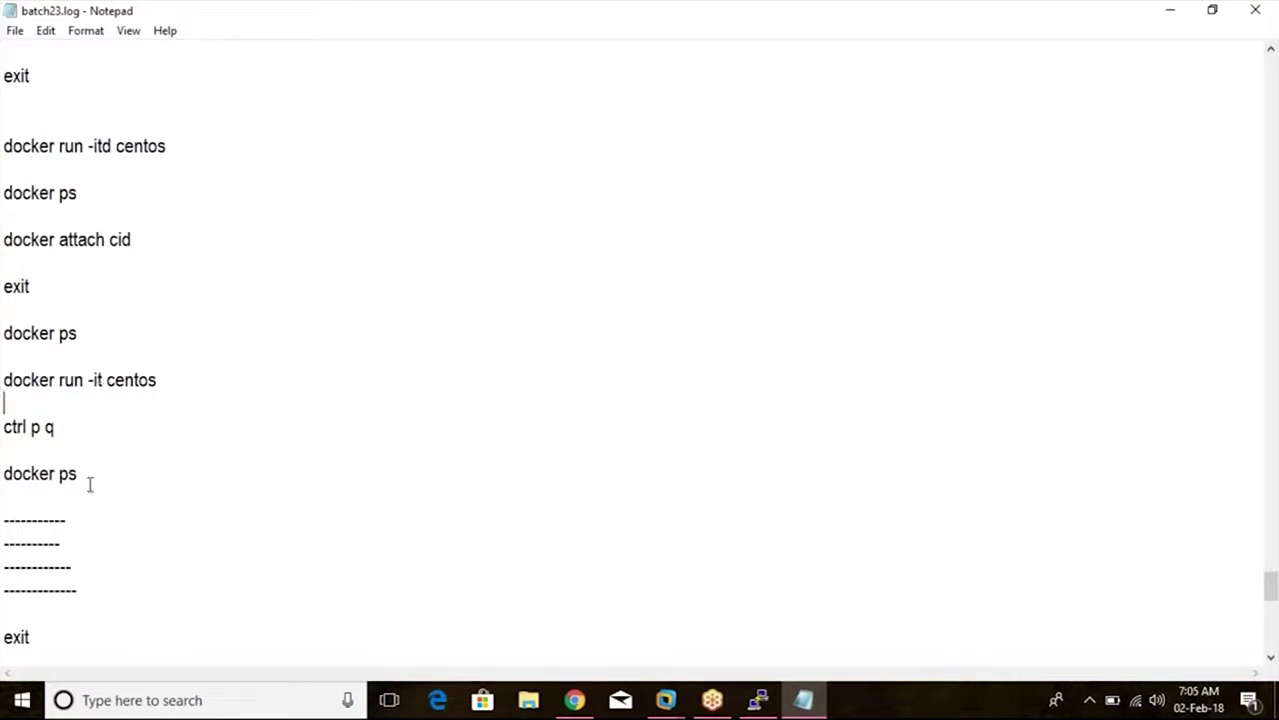
left_click_drag(90, 478, 5, 476)
left_click(109, 440)
scroll(114, 476, "down", 2)
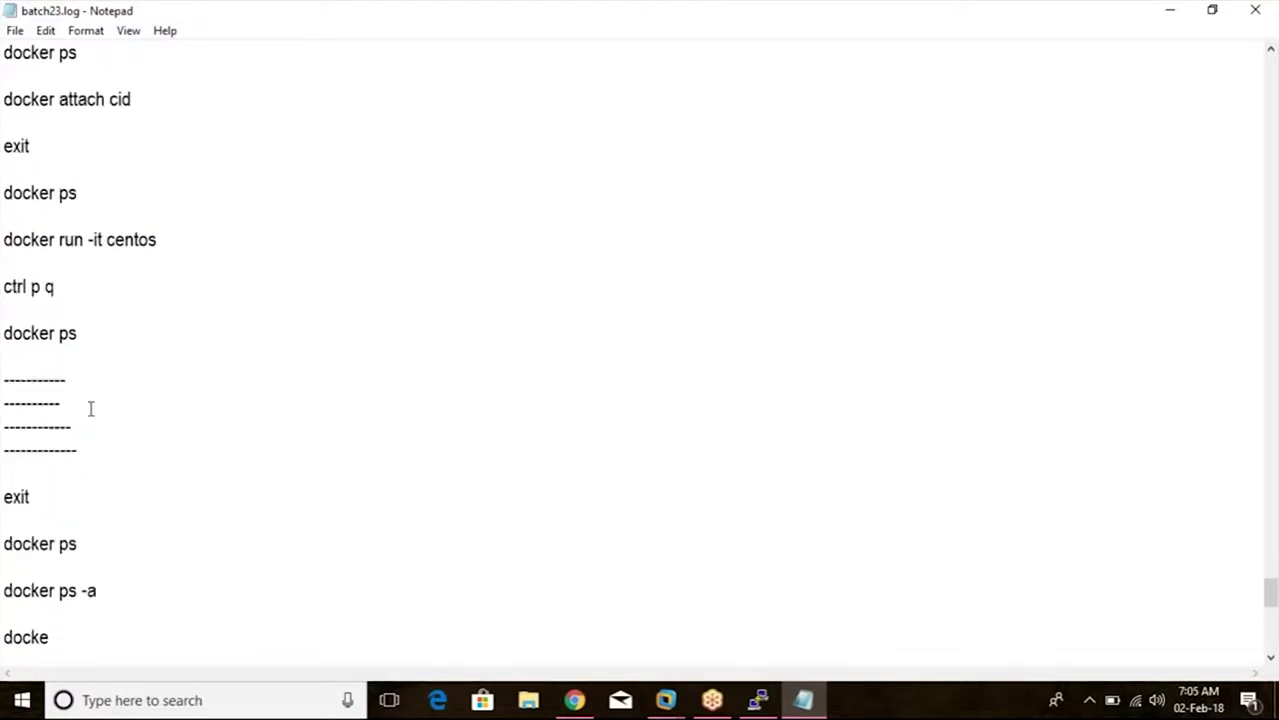
scroll(90, 408, "down", 3)
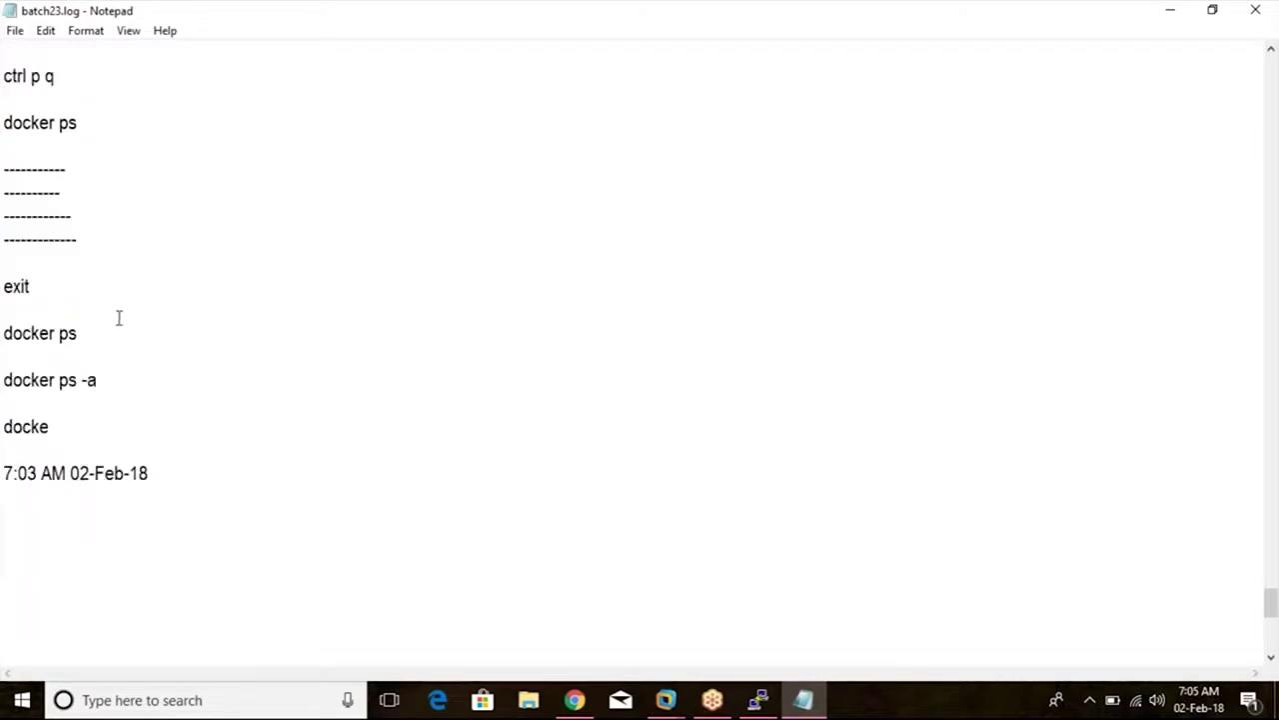
left_click(85, 337)
left_click(8, 354)
Erase the stray 'docke' fragment line
left_click_drag(97, 381, 4, 381)
left_click(106, 357)
left_click(89, 426)
key("BackSpace")
key("BackSpace")
key("BackSpace")
key("BackSpace")
key("BackSpace")
key("BackSpace")
key("BackSpace")
Below the 7:03 AM 02-Feb-18 timestamp, add 'docker run -itd centos', correcting 'rin' to 'run'
left_click(23, 457)
key("Return")
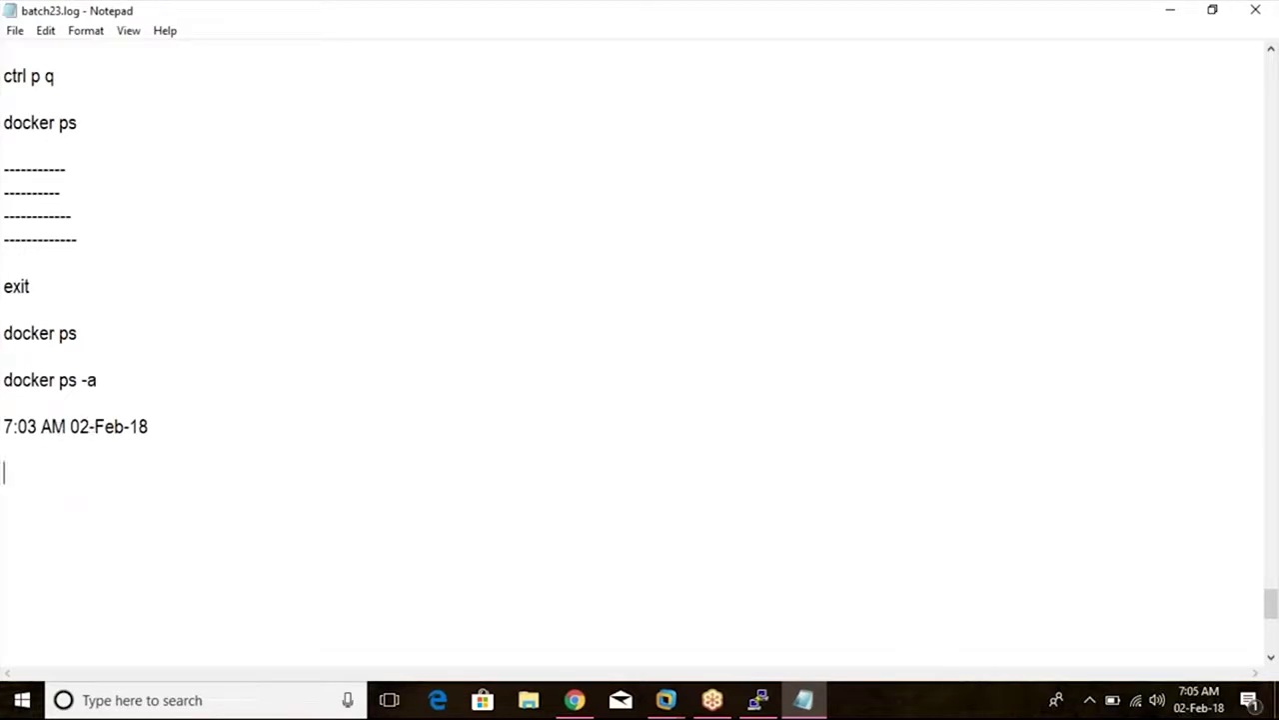
type("docker rin -itd centos")
key("Return")
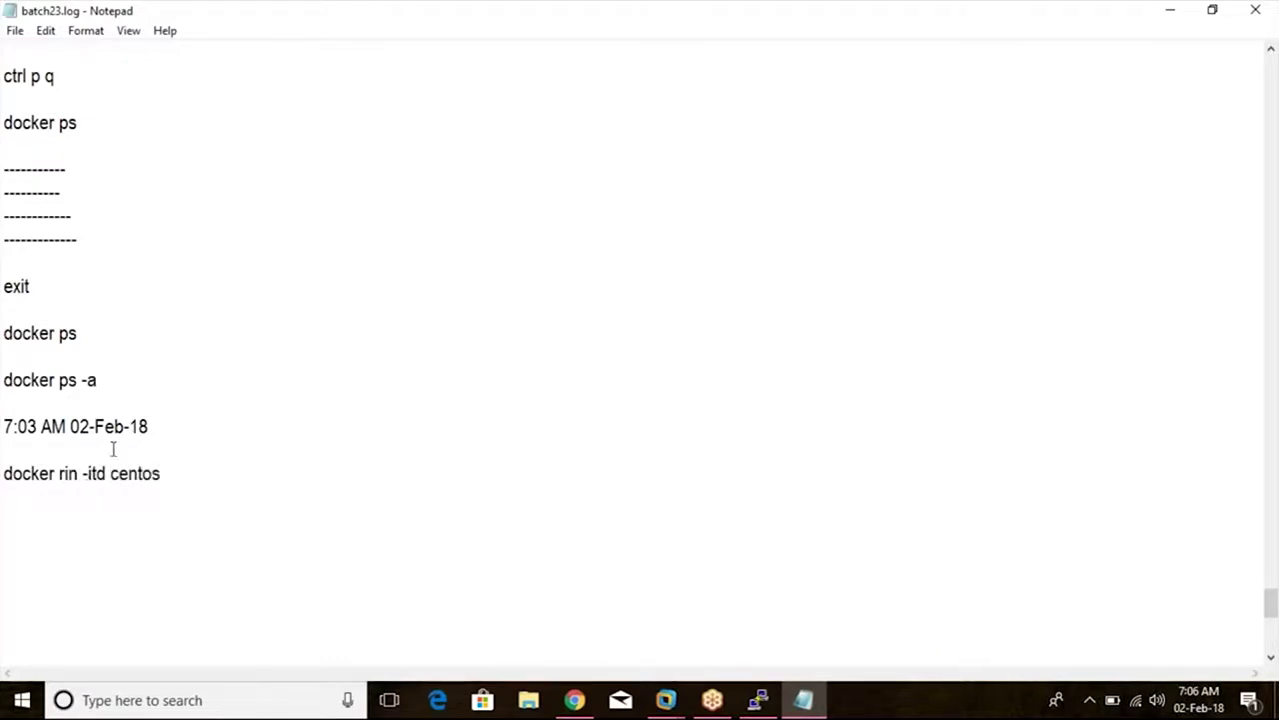
left_click(68, 474)
key("BackSpace")
type("u")
Add 'docker attach cid', 'exit' and 'docker ps' lines, then start 'docker run -itd centos'
left_click(23, 515)
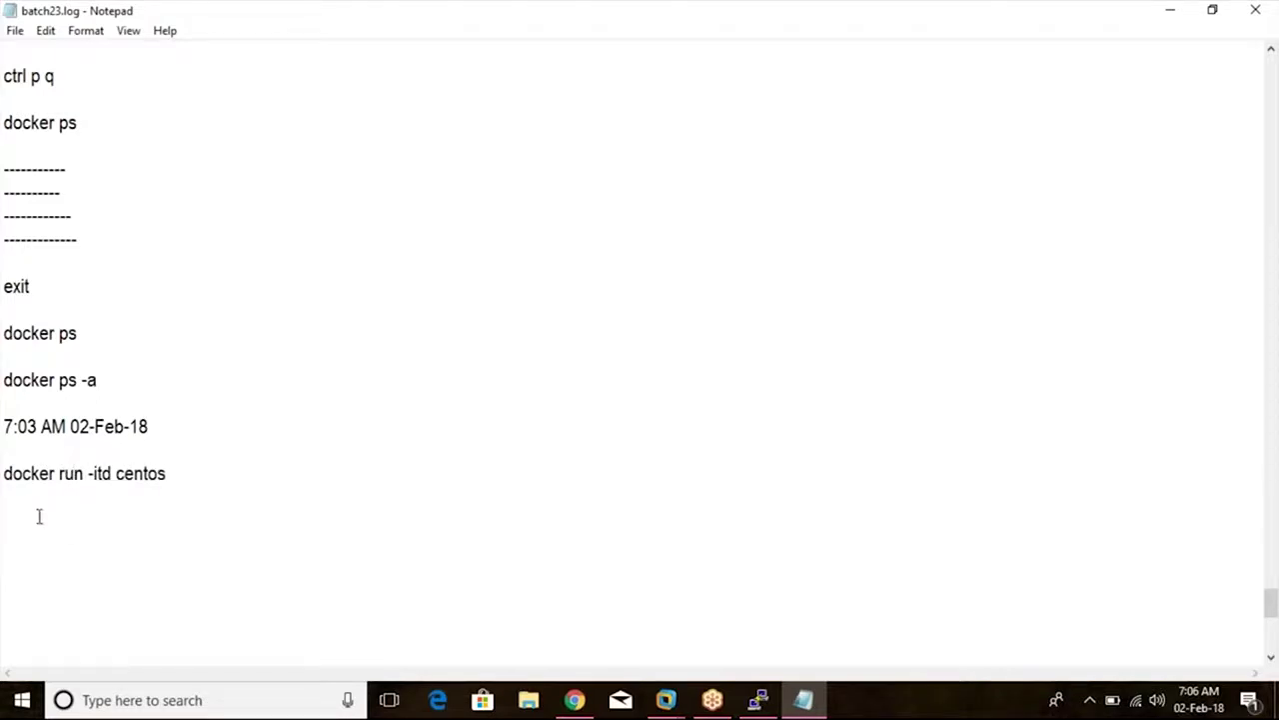
type("docker attach cid")
key("Return")
key("Return")
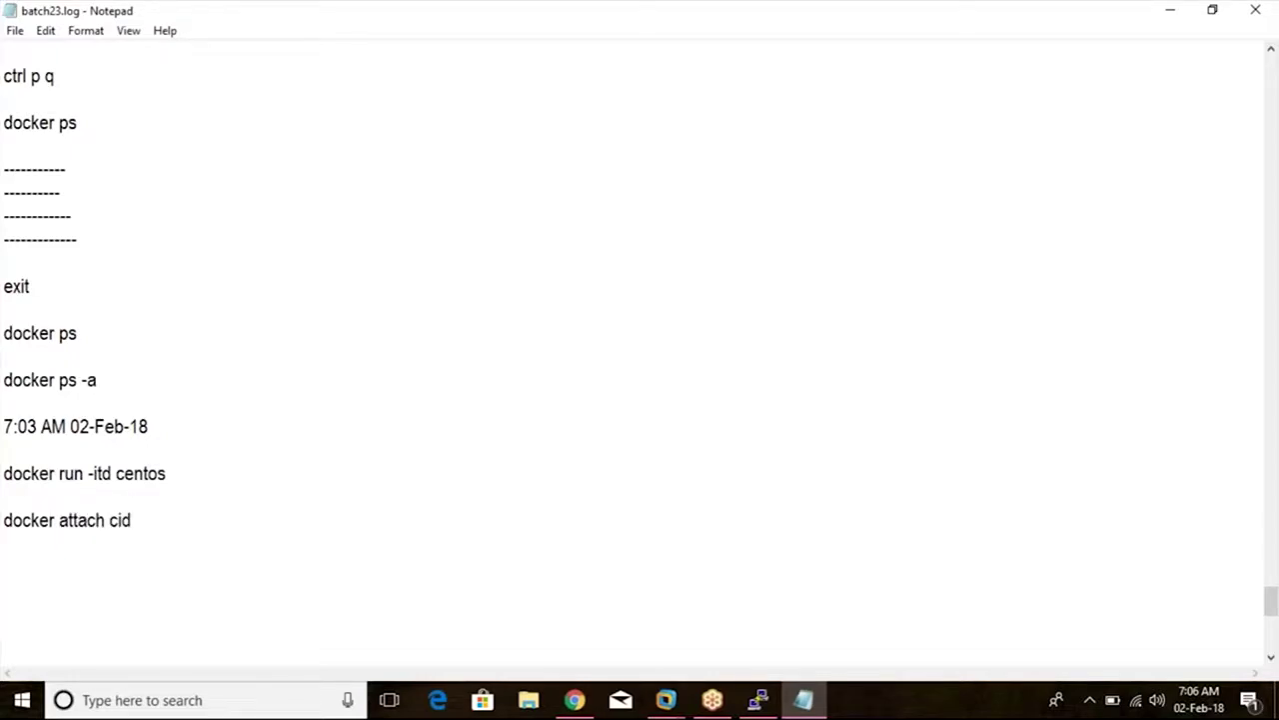
type("exit")
key("Return")
key("Return")
type("docker ps")
key("Return")
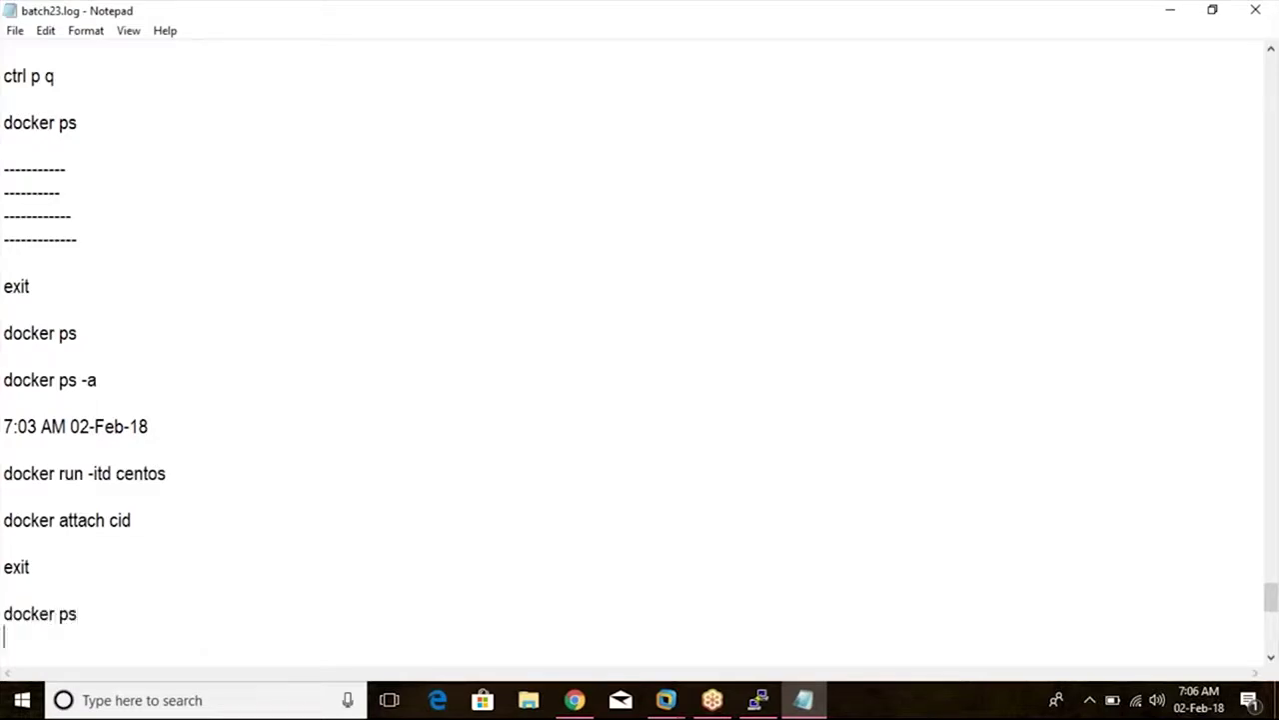
key("Return")
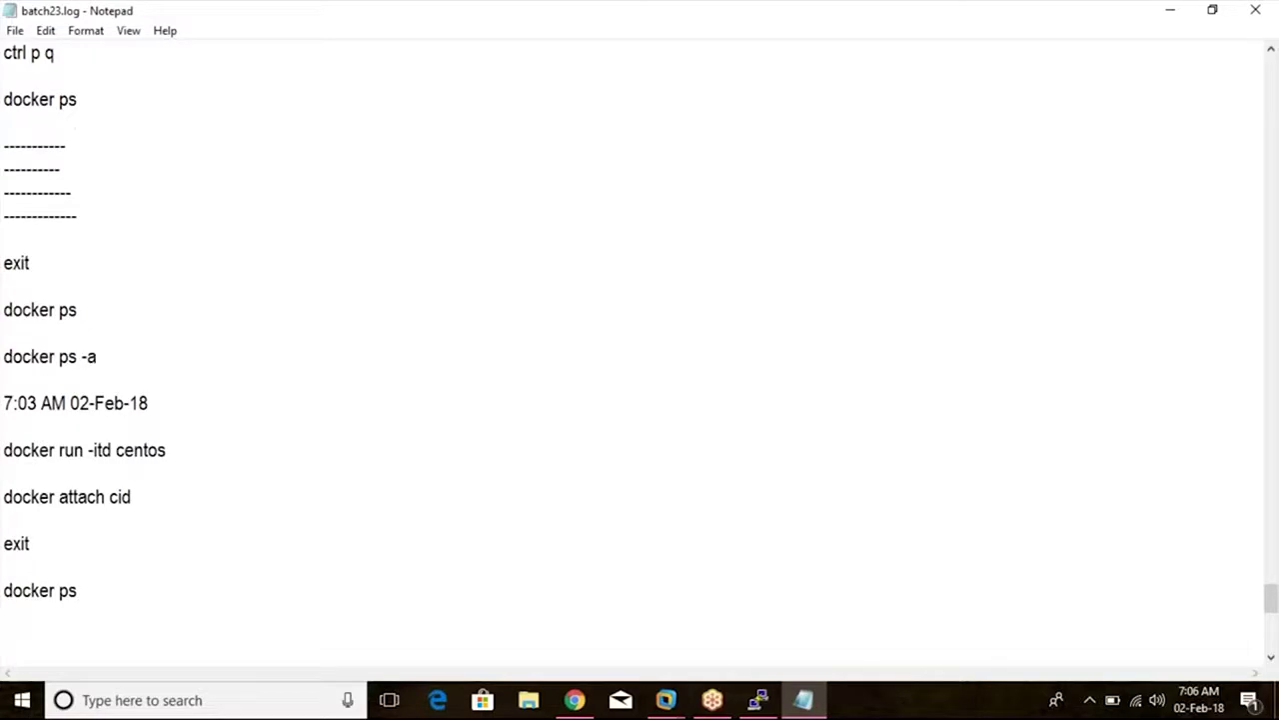
type("docker run -itd ")
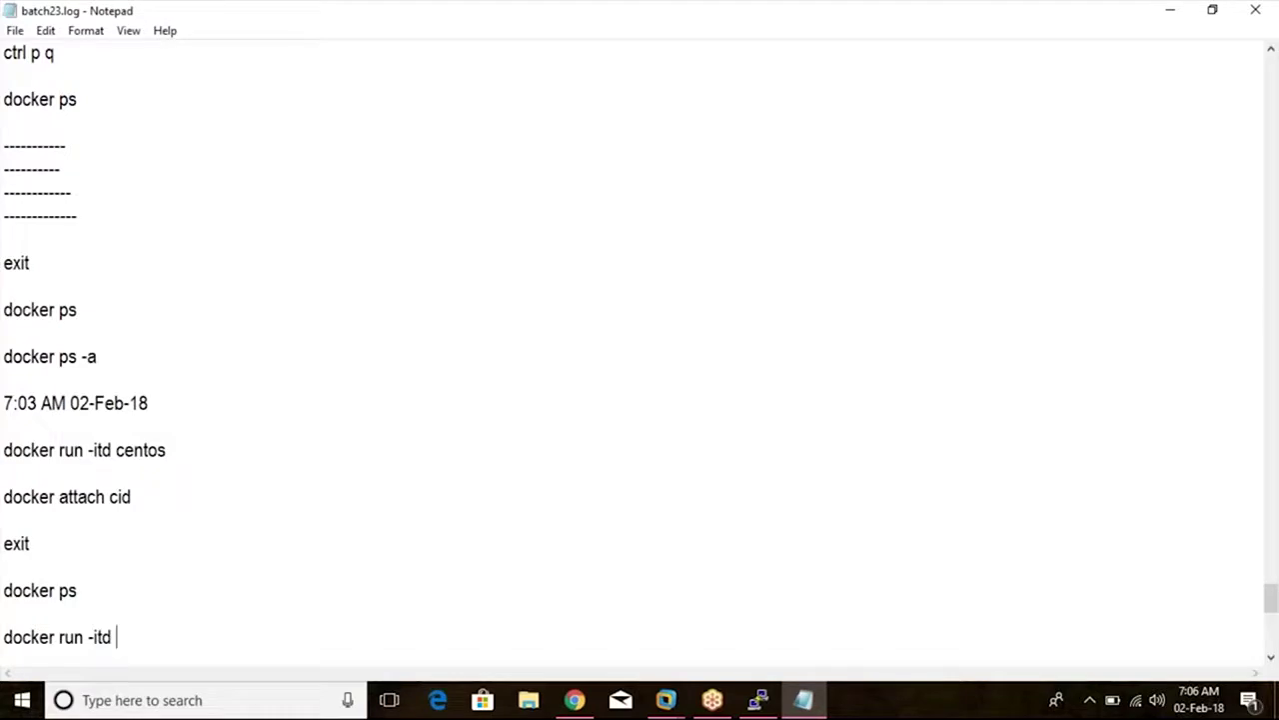
type("centos")
Finish the docker run -itd centos line and add a docker ps line with spacers
key("Return")
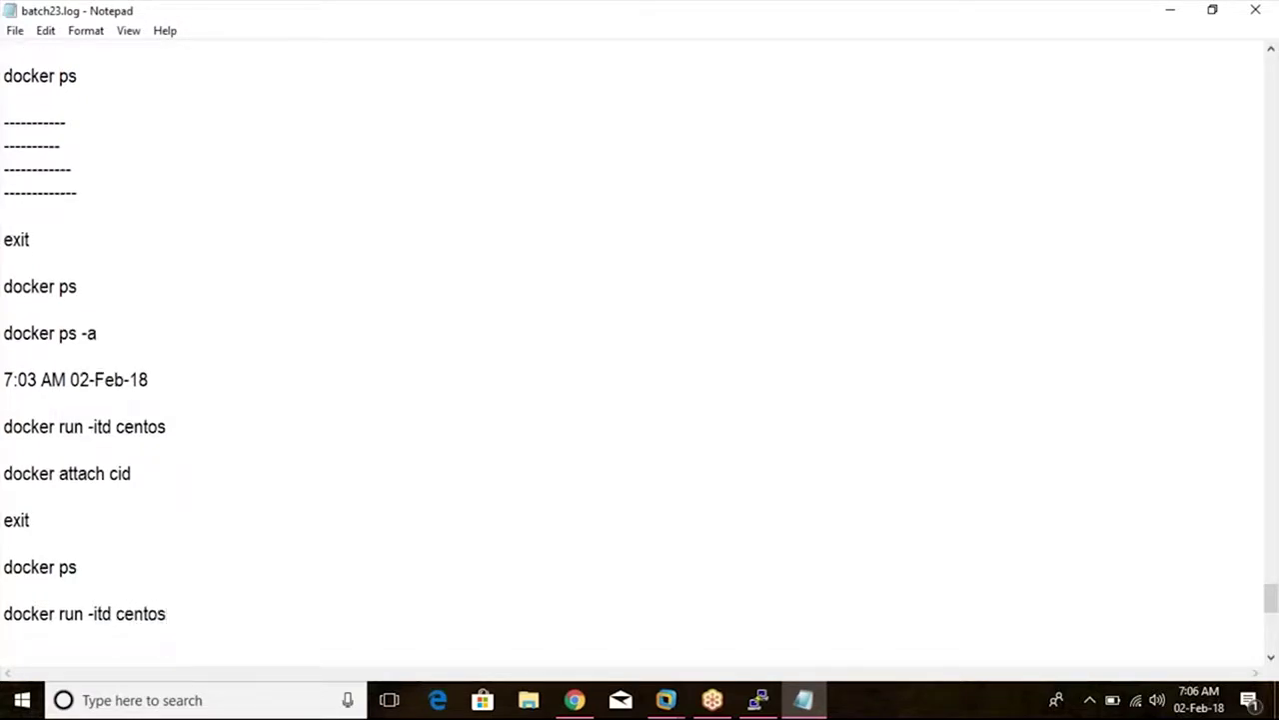
key("Return")
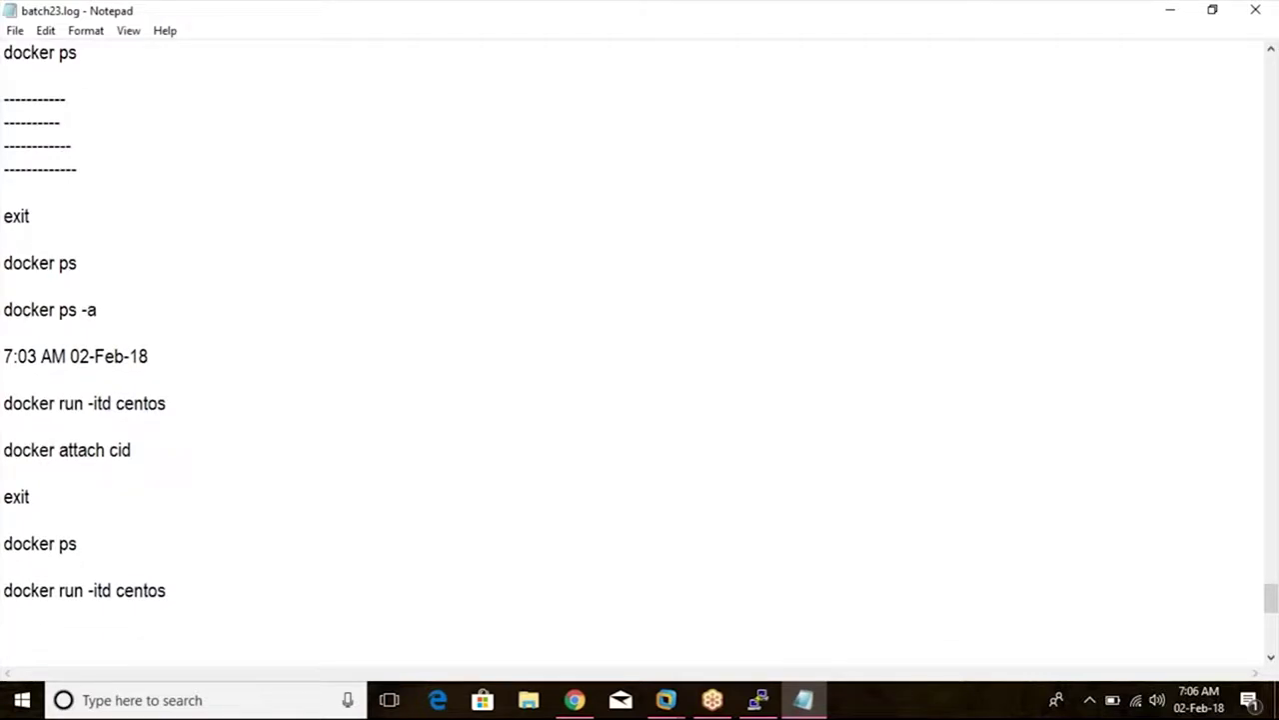
type("docker ps")
key("Return")
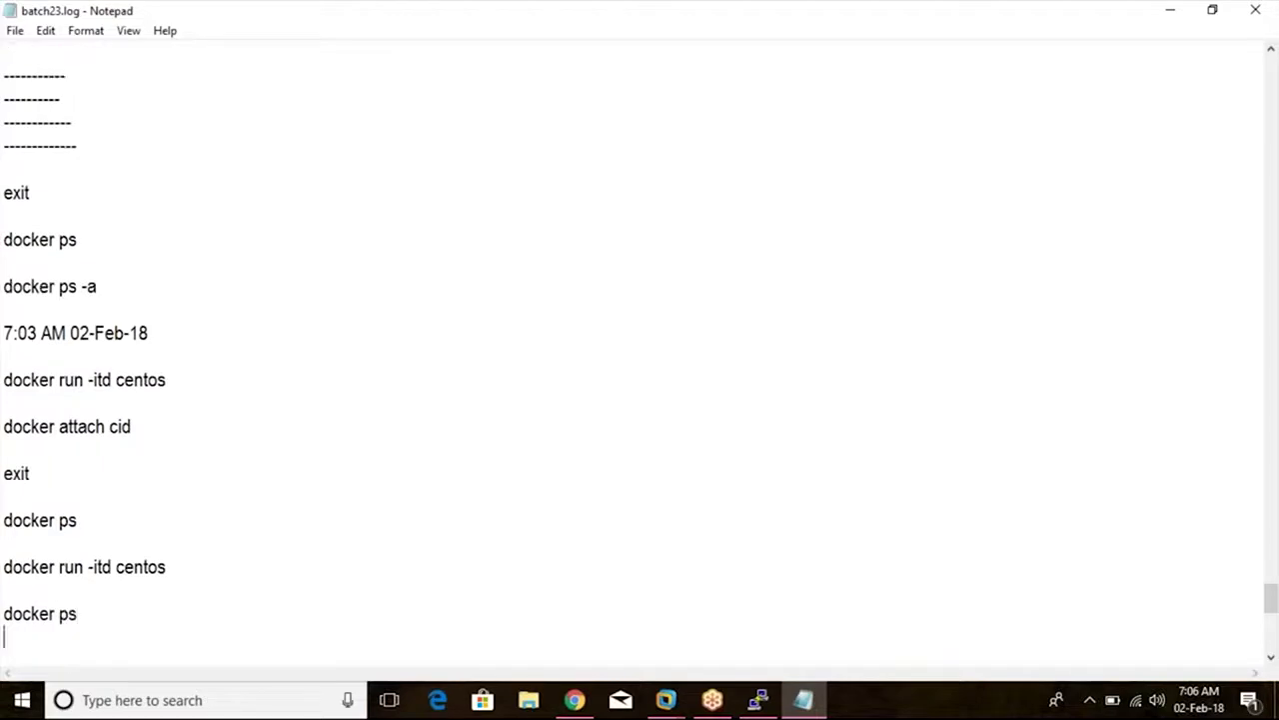
key("Return")
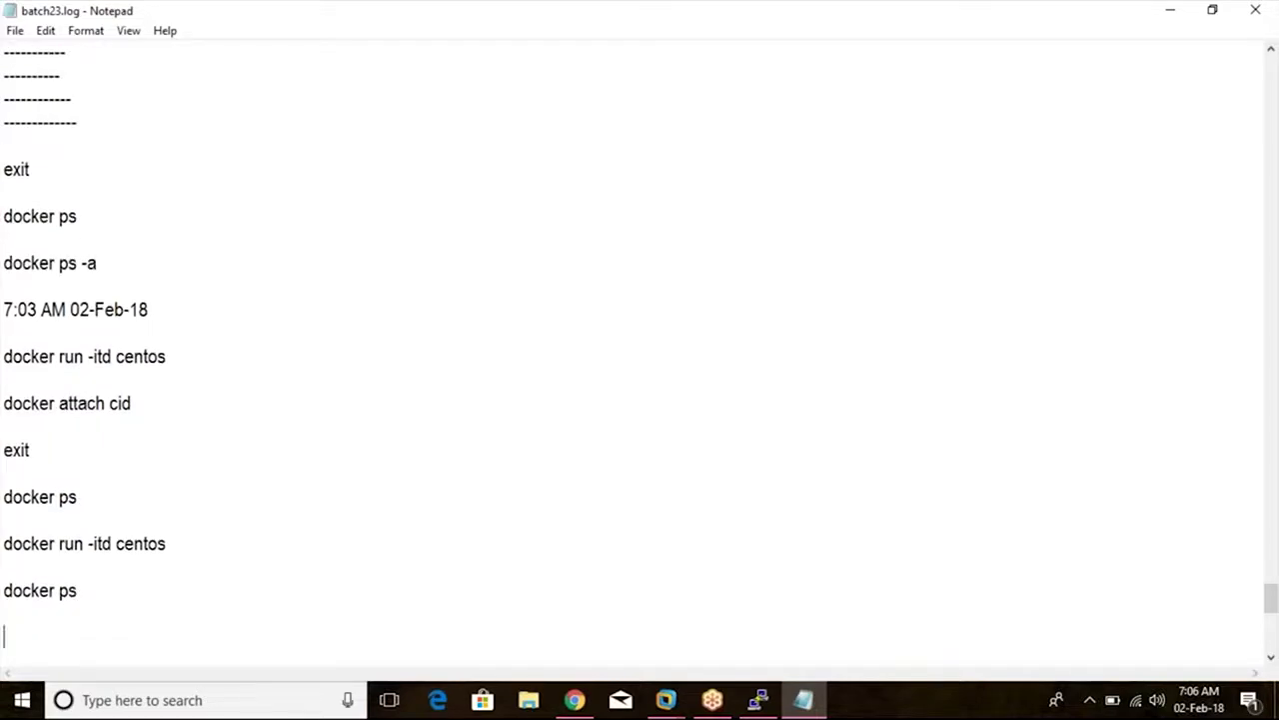
Add the line 'docker exec -it cid /bin/bash', fixing a typo along the way
type("docker exec")
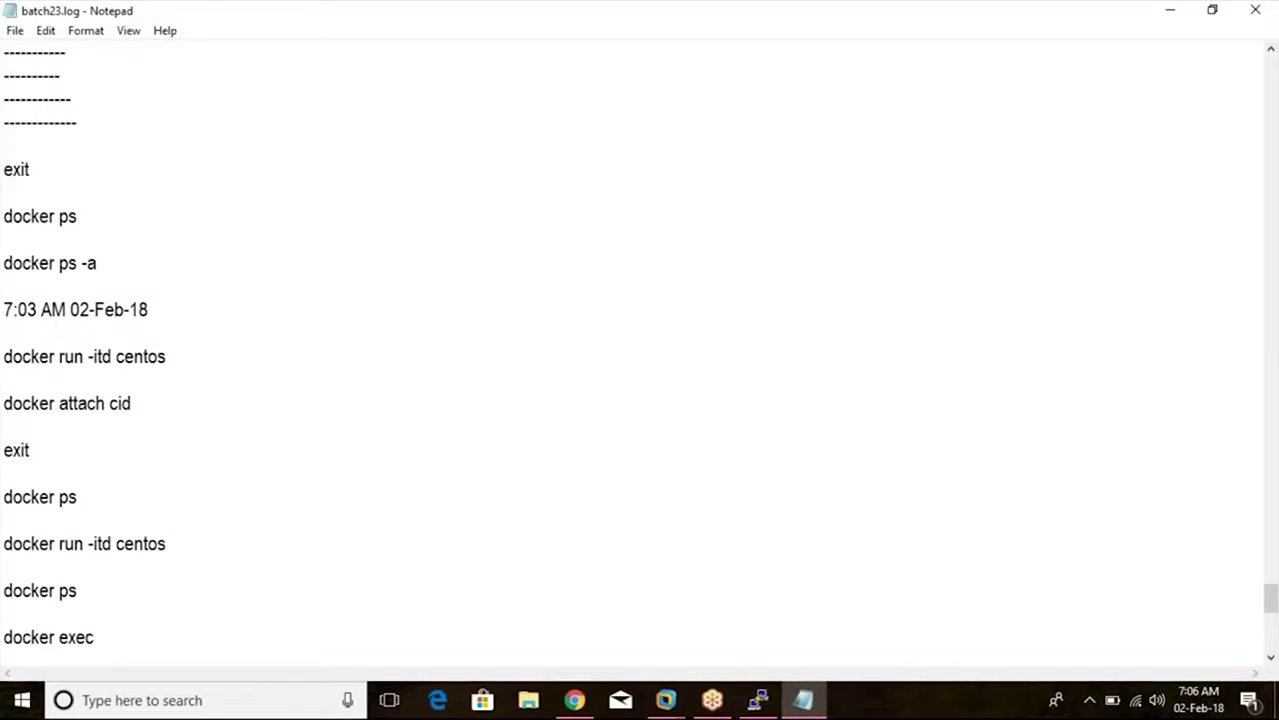
type("-it cid /bin/bash")
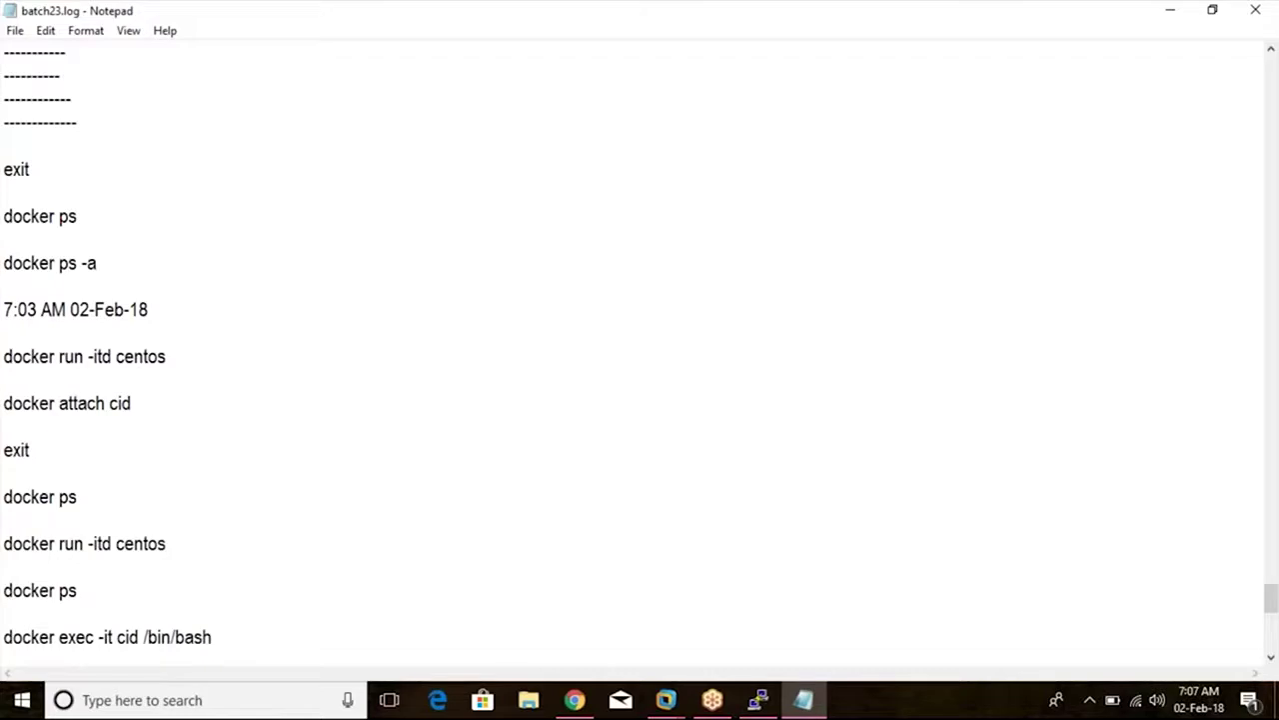
key("Return")
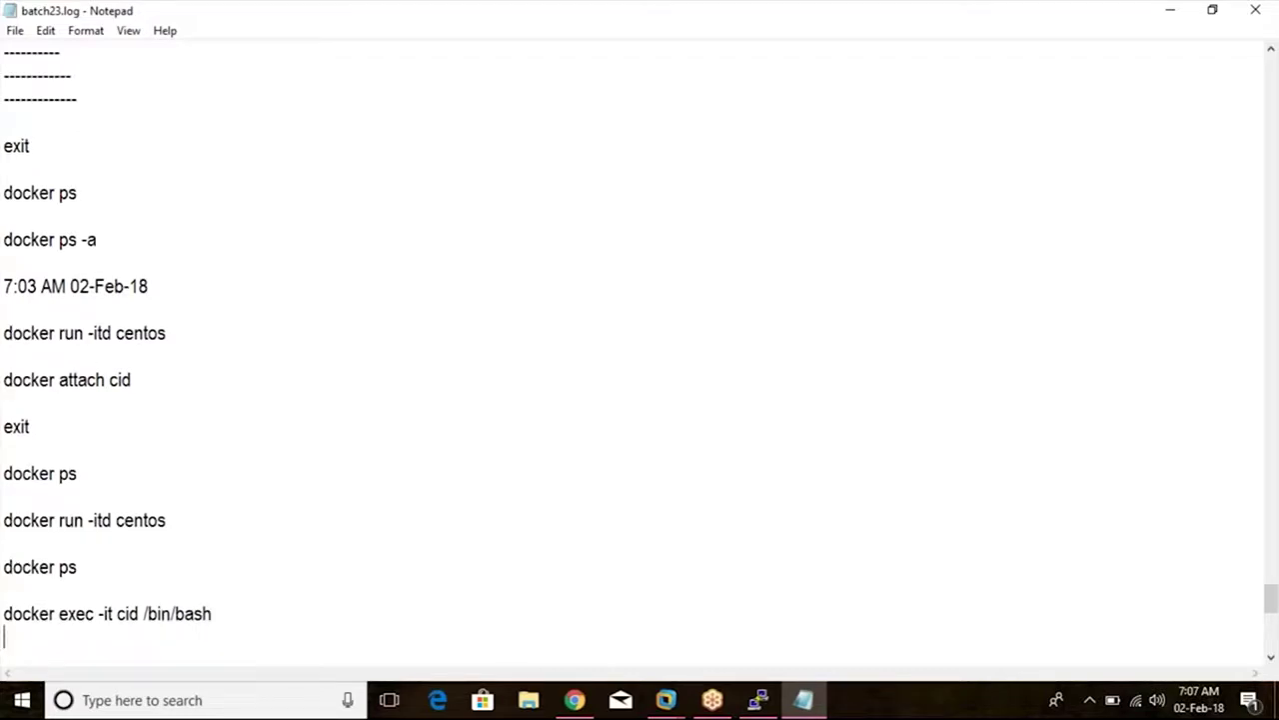
key("Return")
Add three dash separator lines, then 'exit' and 'dcoker ps' lines, and return to PuTTY
type("-")
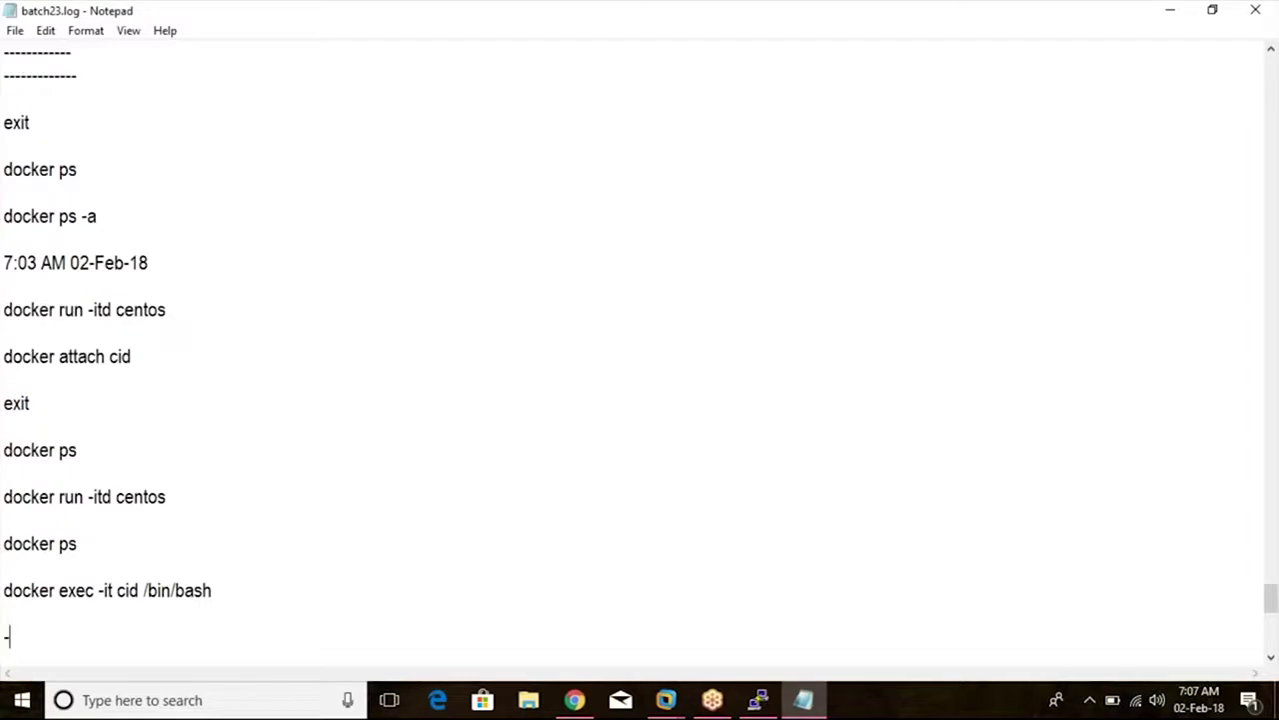
type("---")
key("Return")
type("---")
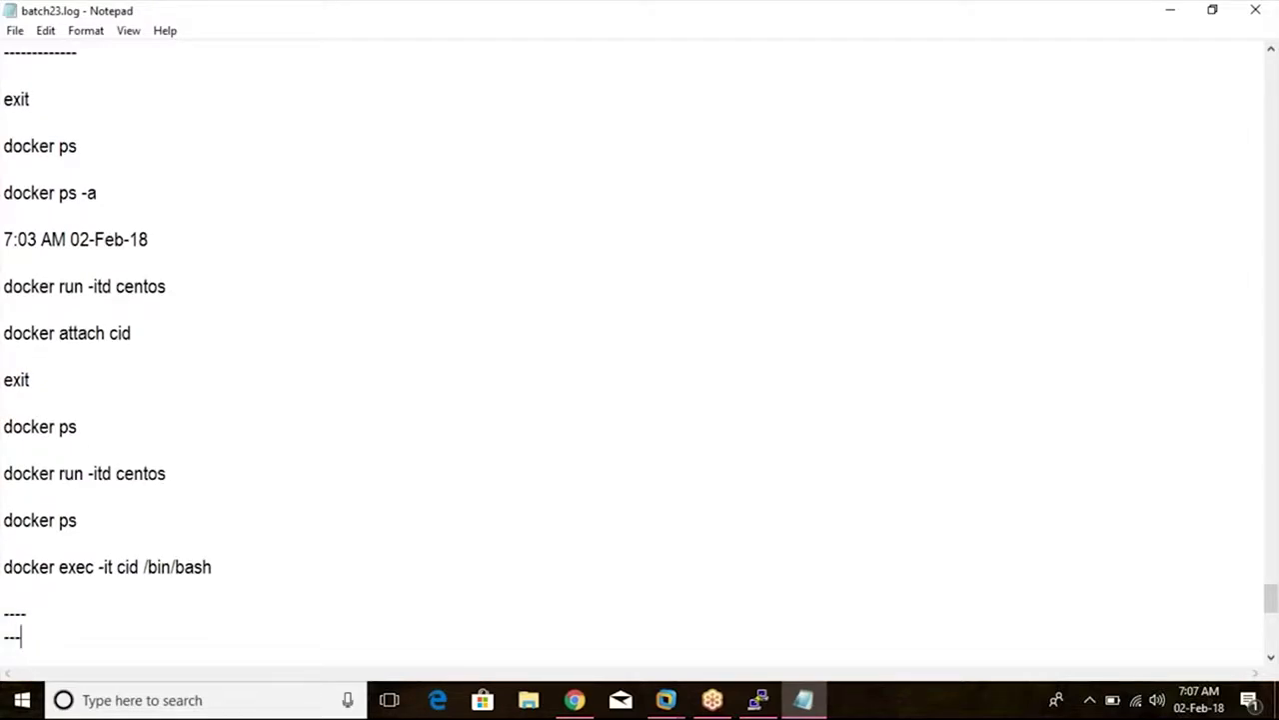
key("Return")
type("---")
key("Return")
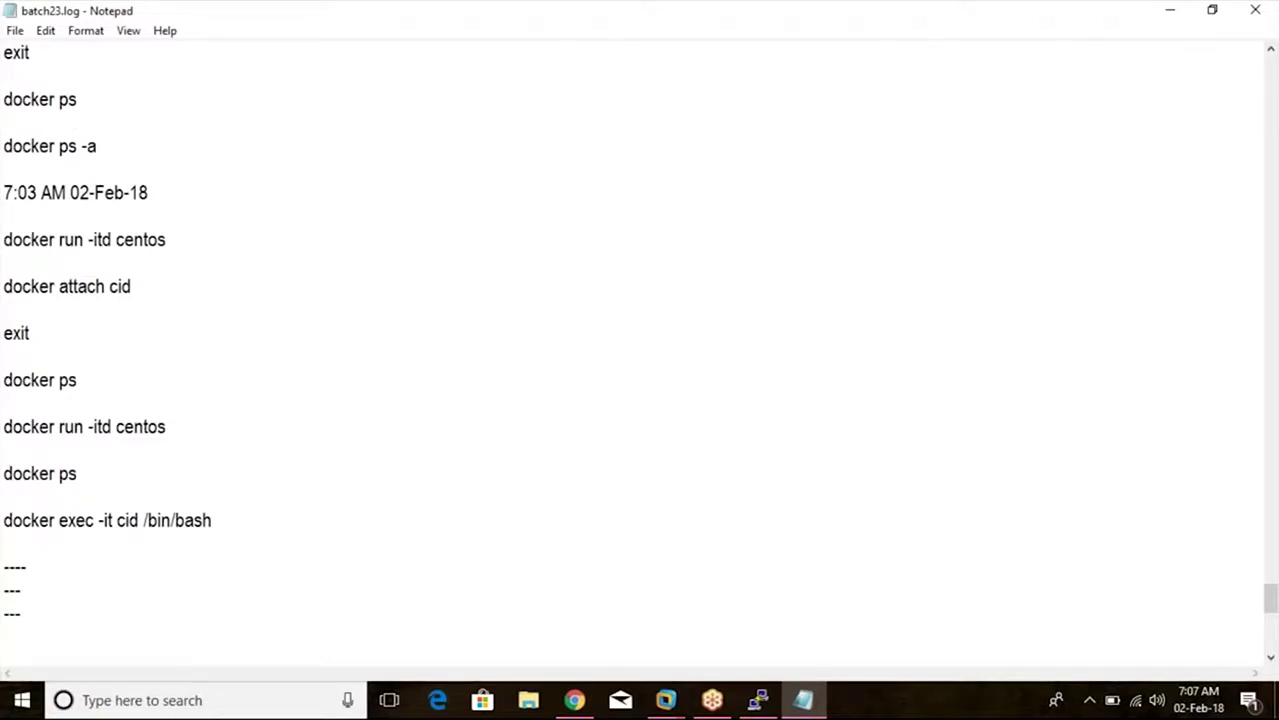
key("Return")
type("exit")
key("Return")
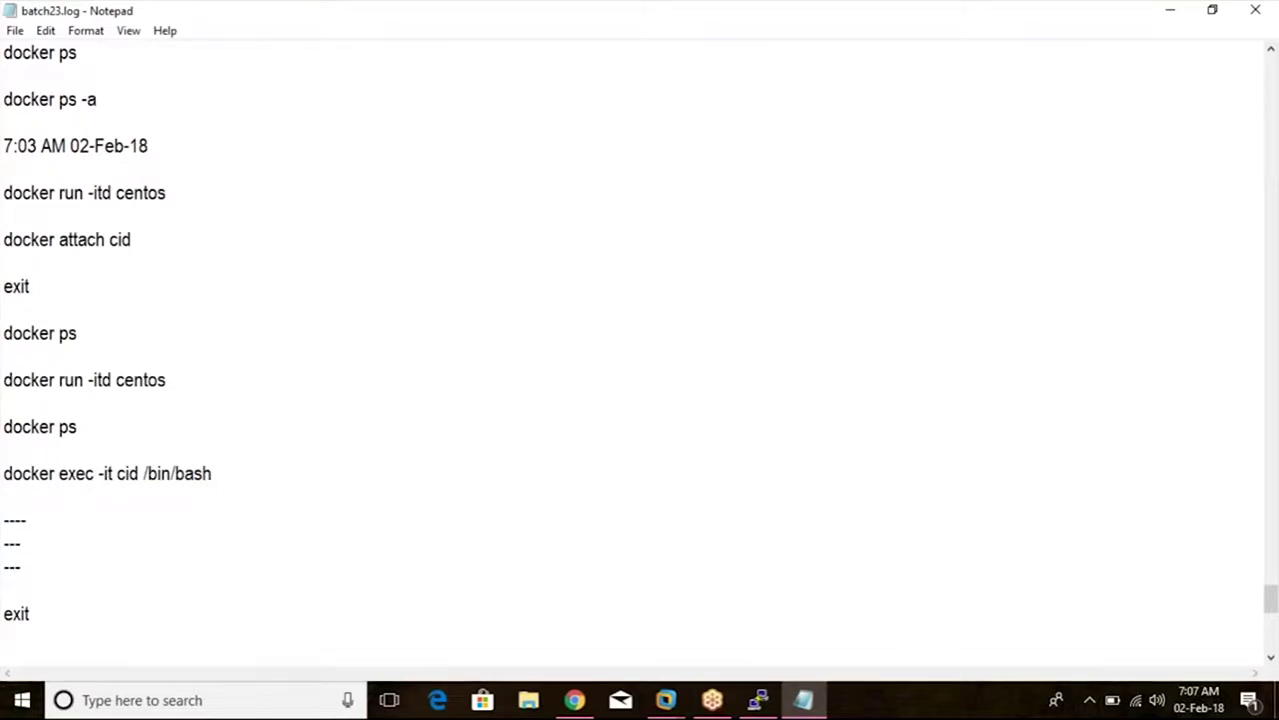
key("Return")
type("dcoker ps")
key("Return")
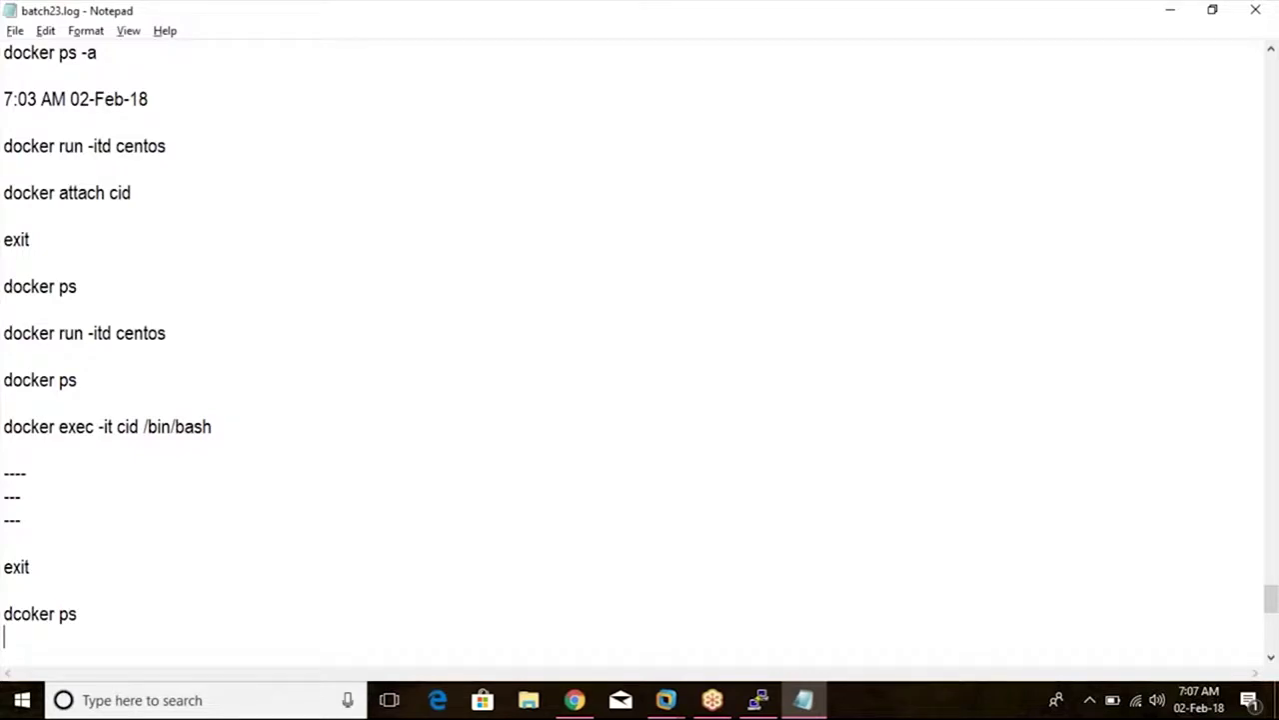
key("alt+Tab")
key("alt+Tab")
key("alt+Tab")
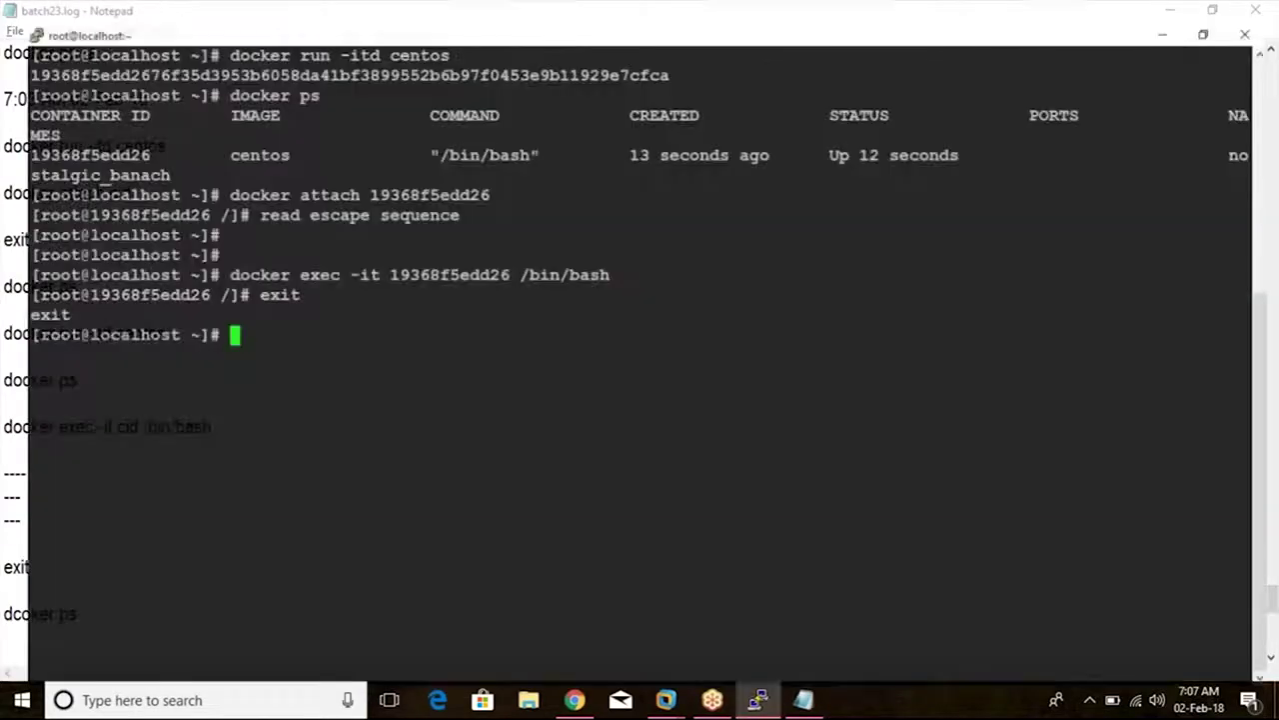
Clear the terminal and list running containers with docker ps, twice, fixing typos
type("clear")
key("Return")
type("docker ")
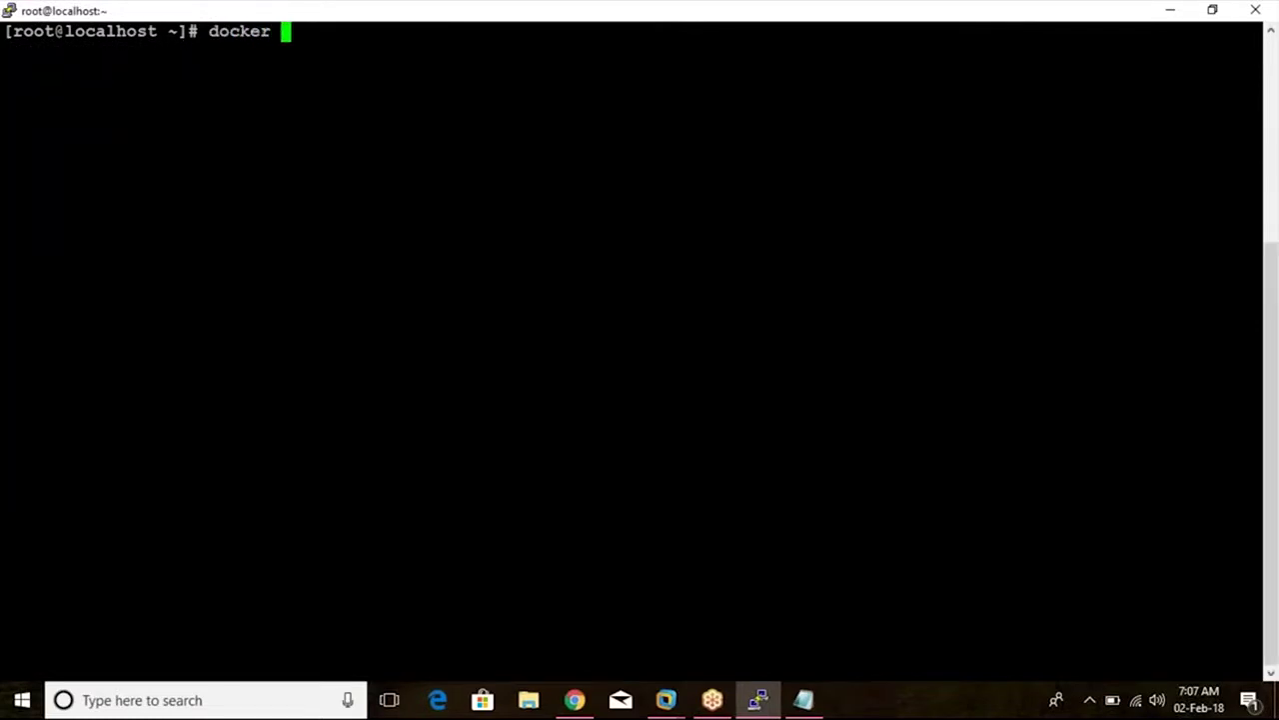
type("ps")
key("Return")
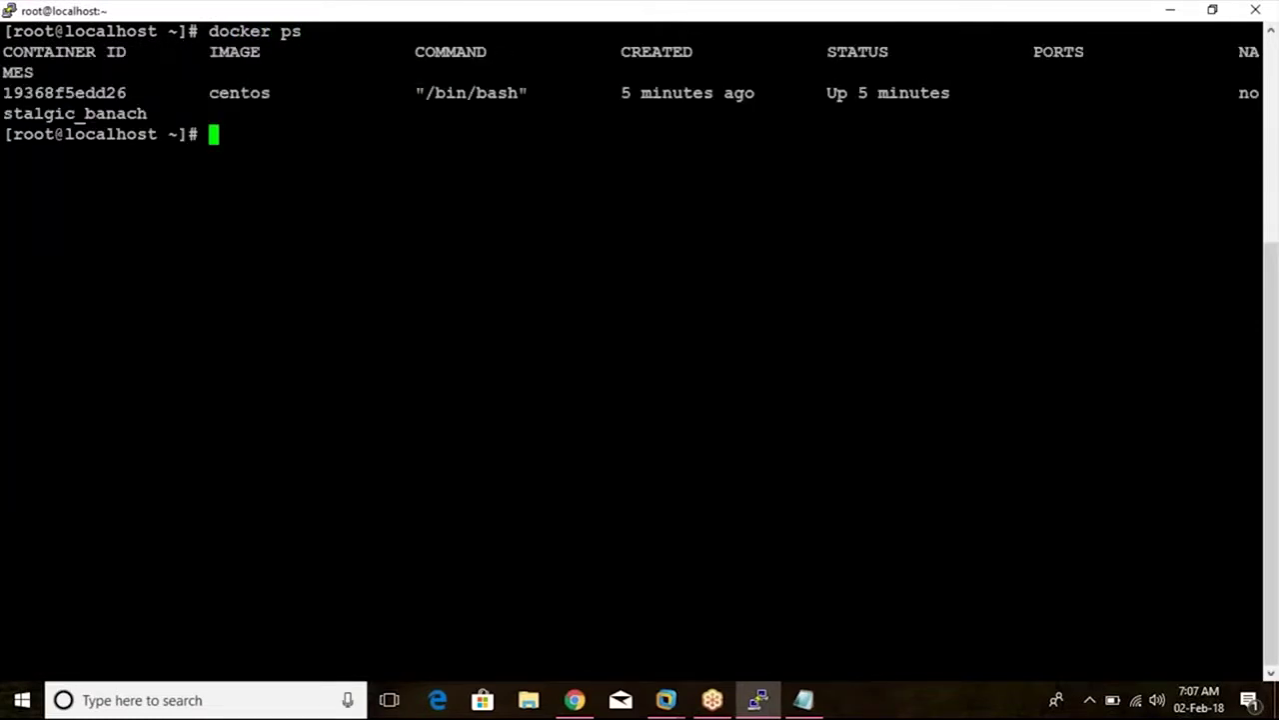
type("clear")
key("Return")
type("docker st")
type("t")
key("BackSpace")
key("BackSpace")
key("BackSpace")
type("pa")
key("BackSpace")
type("s")
key("Return")
Stop container 19368f5edd26 with docker stop, pasting its copied ID
type("docker stop")
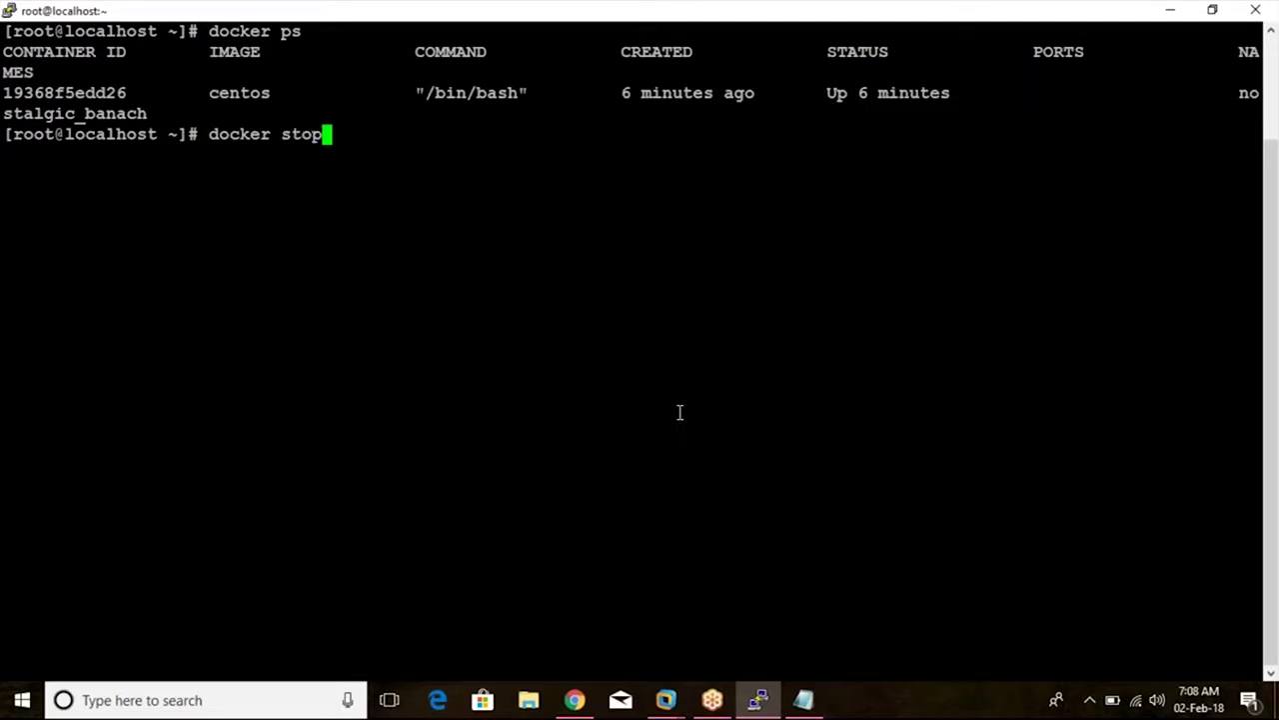
double_click(90, 95)
right_click(90, 95)
key("Return")
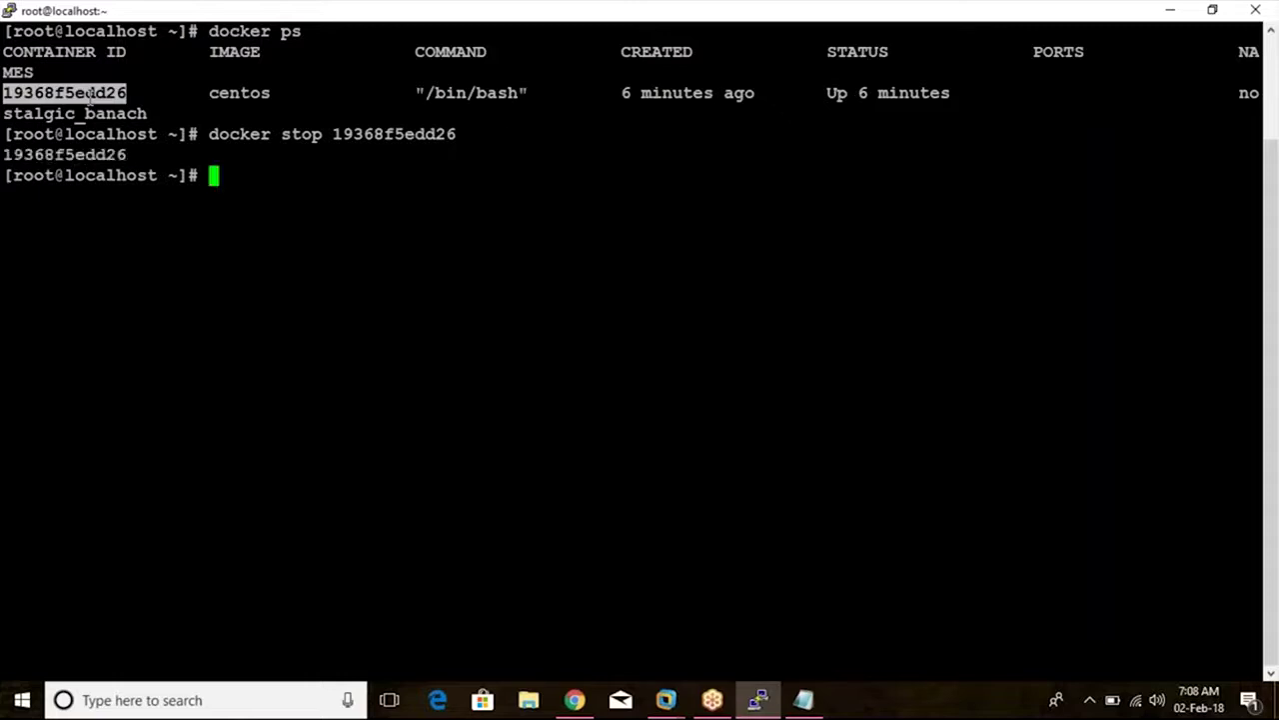
key("Return")
Clear the screen and check running containers with docker ps
type("clear")
key("Return")
type("docker ps")
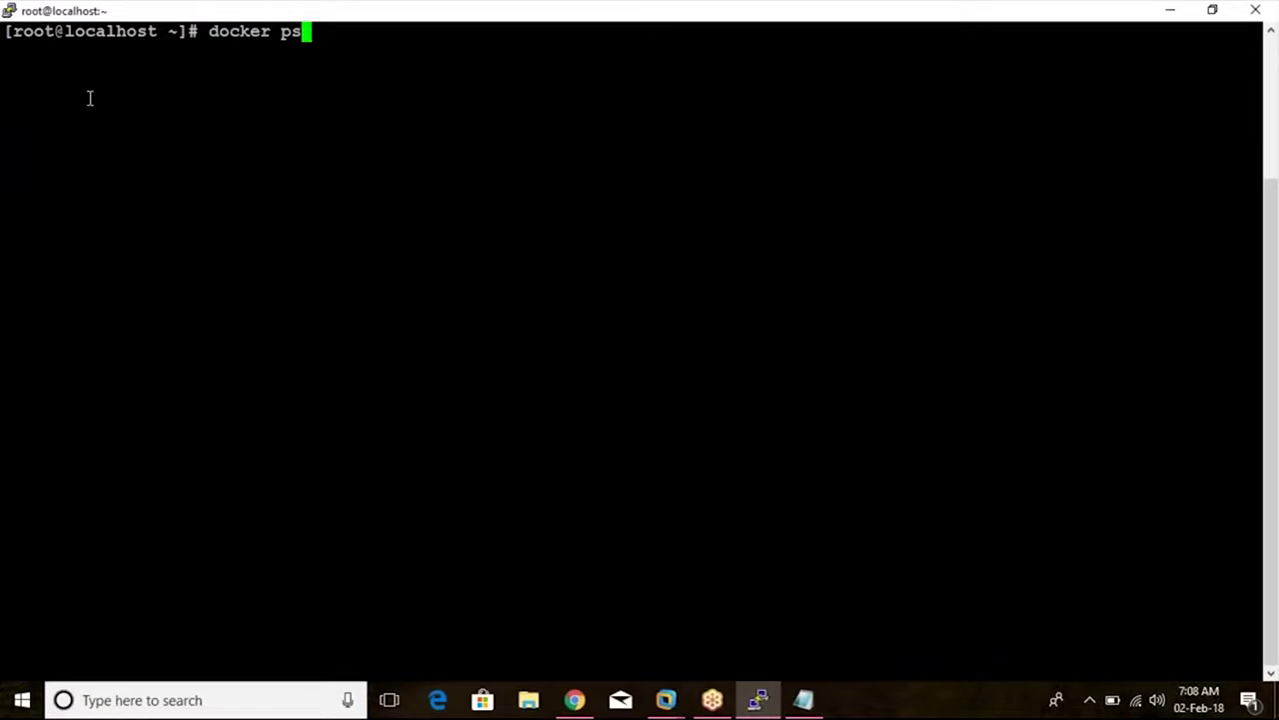
key("Return")
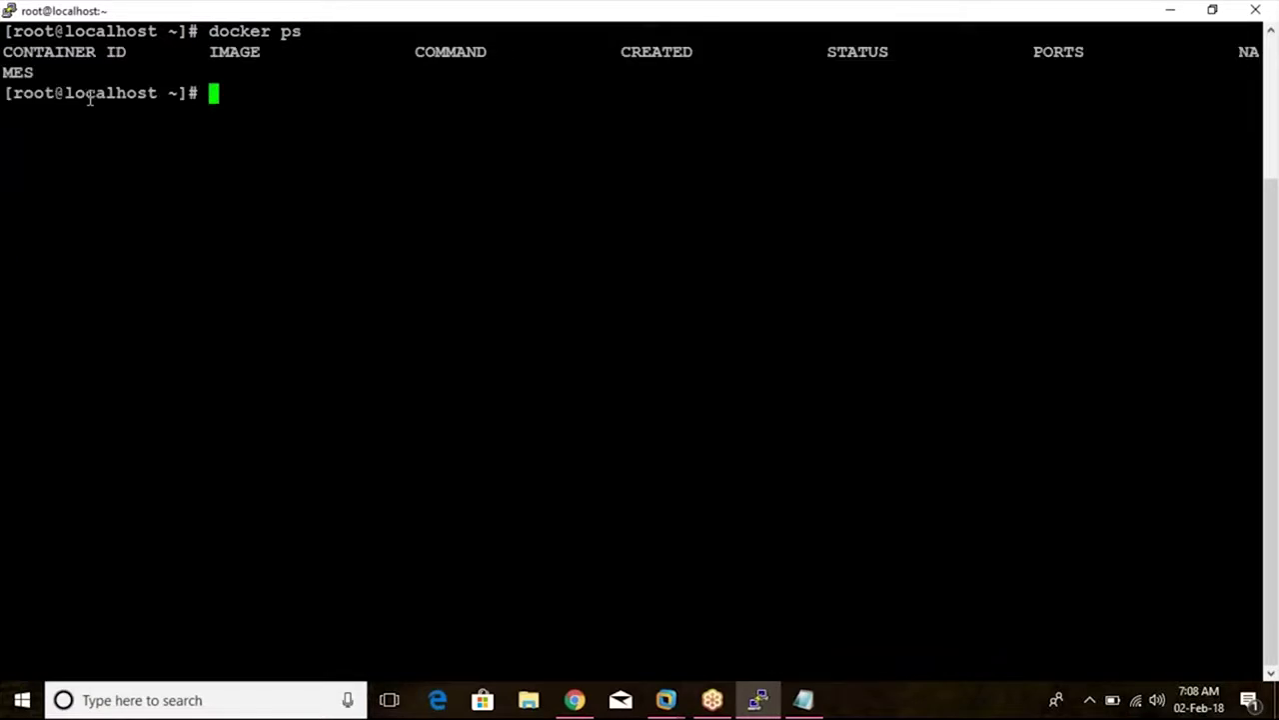
Run an interactive centos container with docker run -it centos, exit it, and confirm none running
type("docker run -")
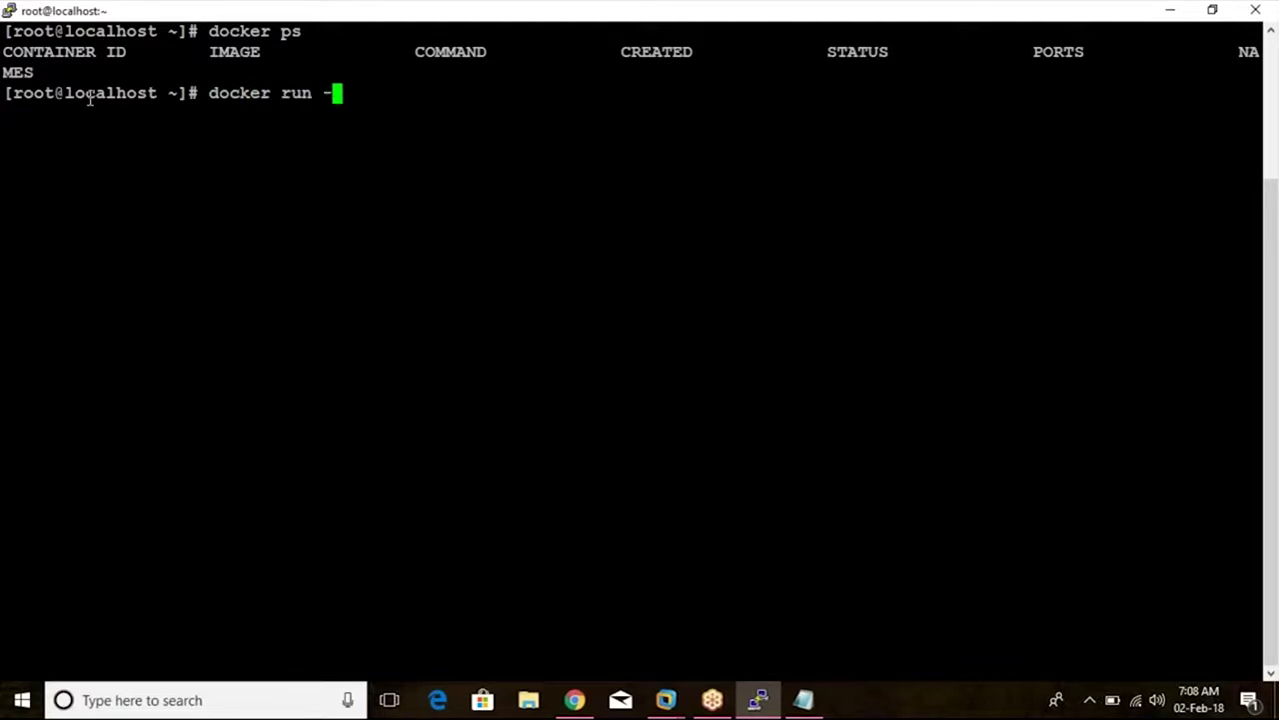
type("it centos")
key("Return")
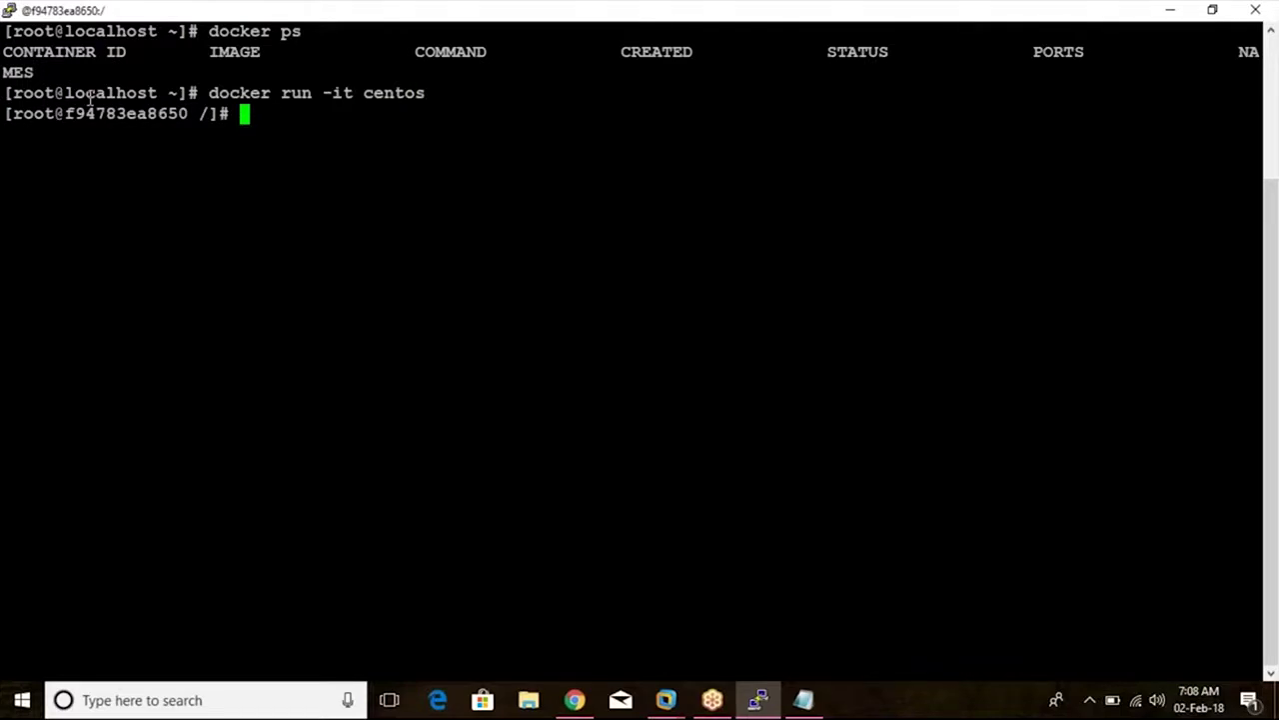
key("Return")
key("Return")
key("Return")
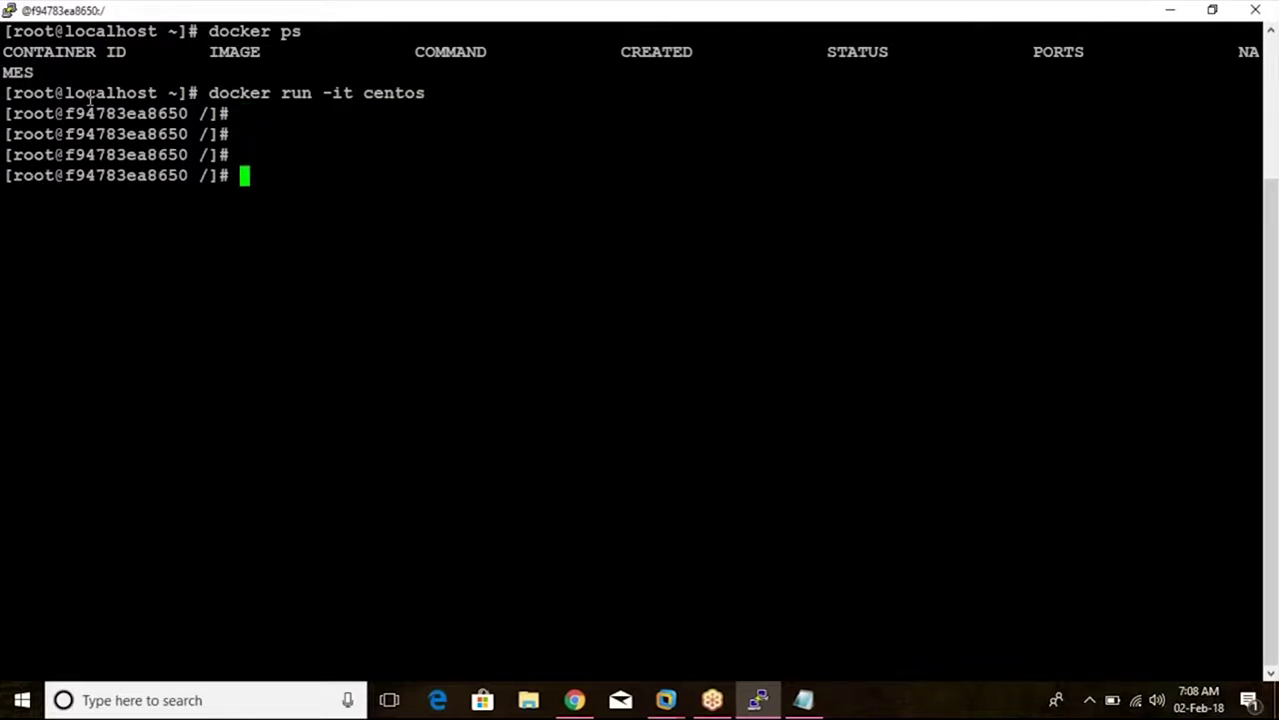
type("exit")
key("Return")
type("docker ps")
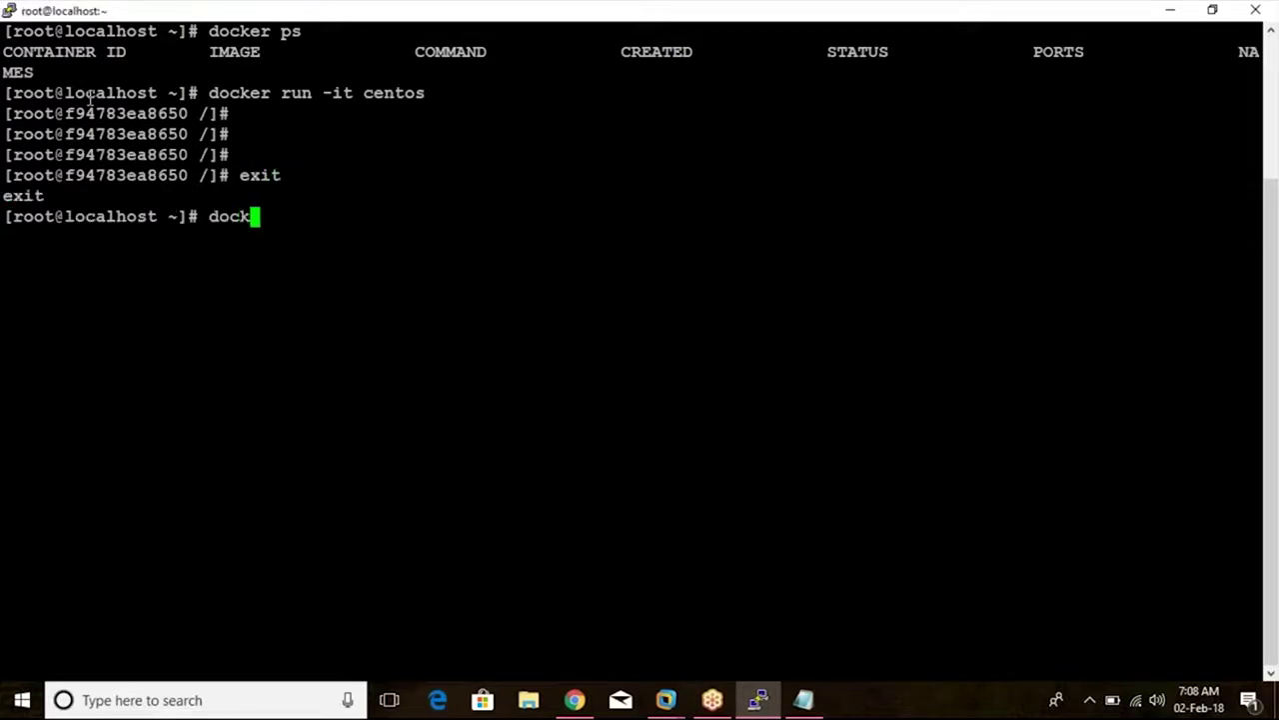
key("Return")
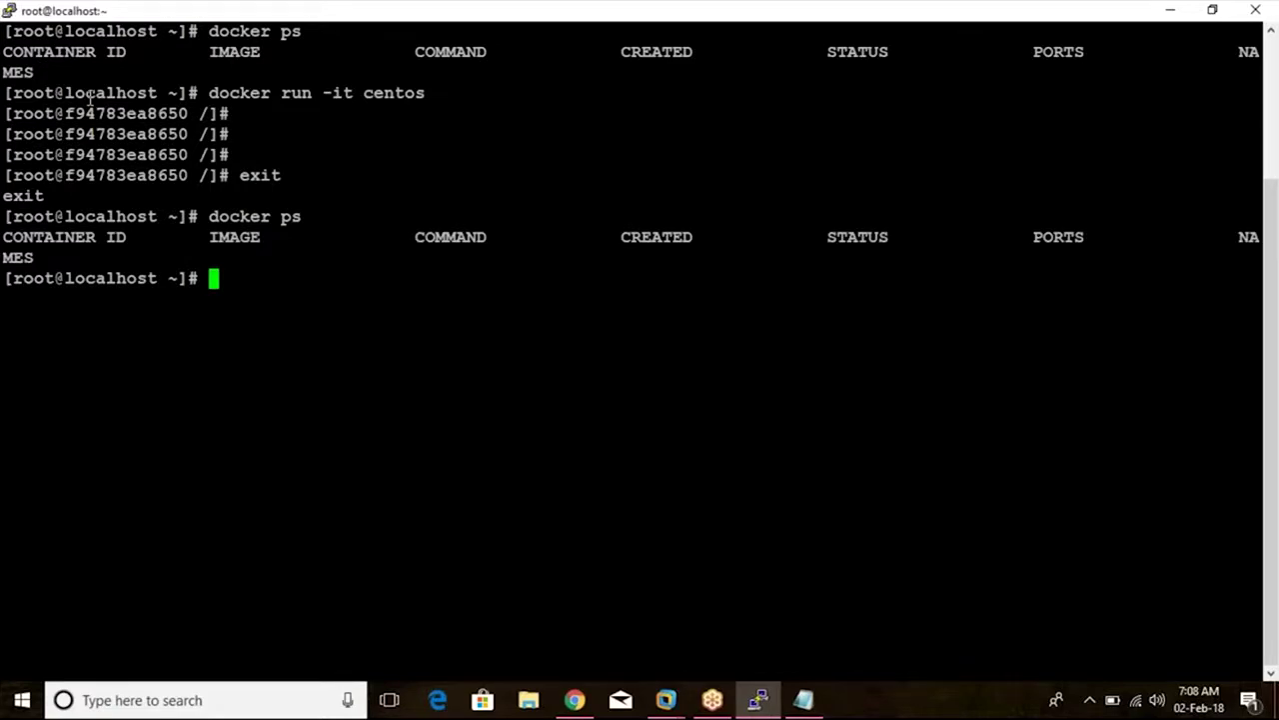
Launch another centos container in the background with docker run -itd centos
left_click_drag(367, 92, 430, 96)
left_click(406, 119)
type("docker ")
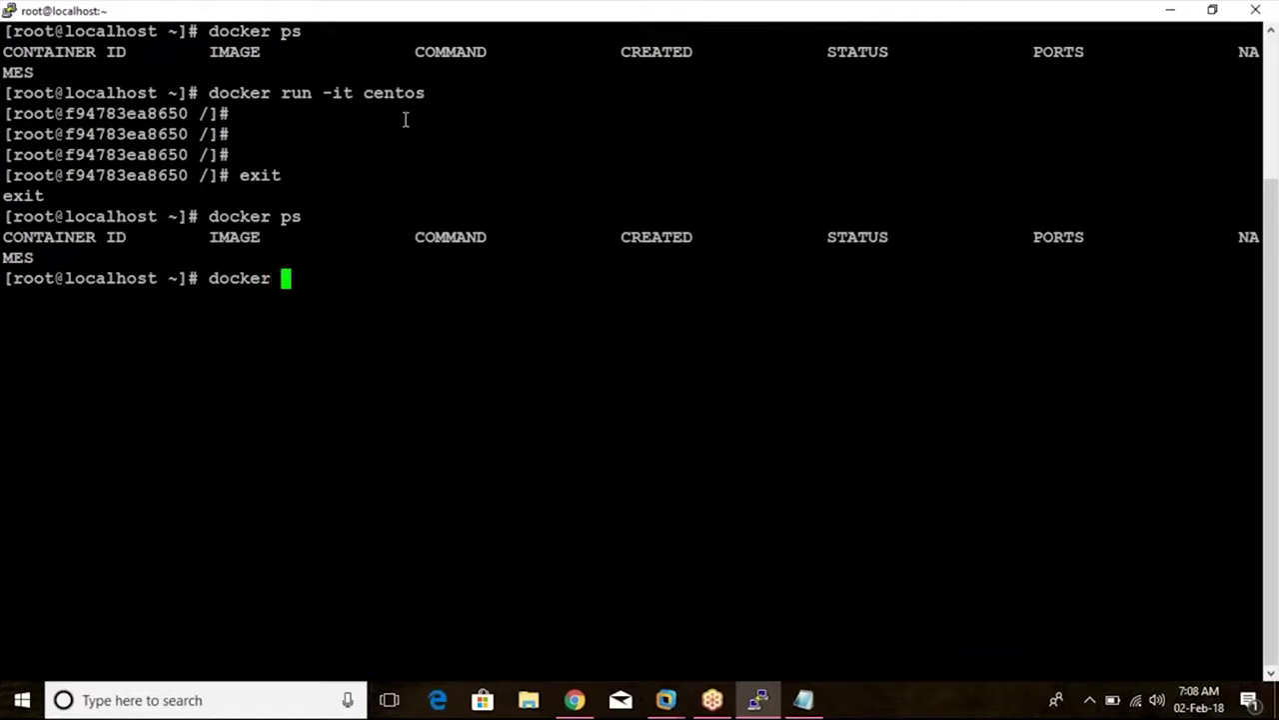
type("run -itd ")
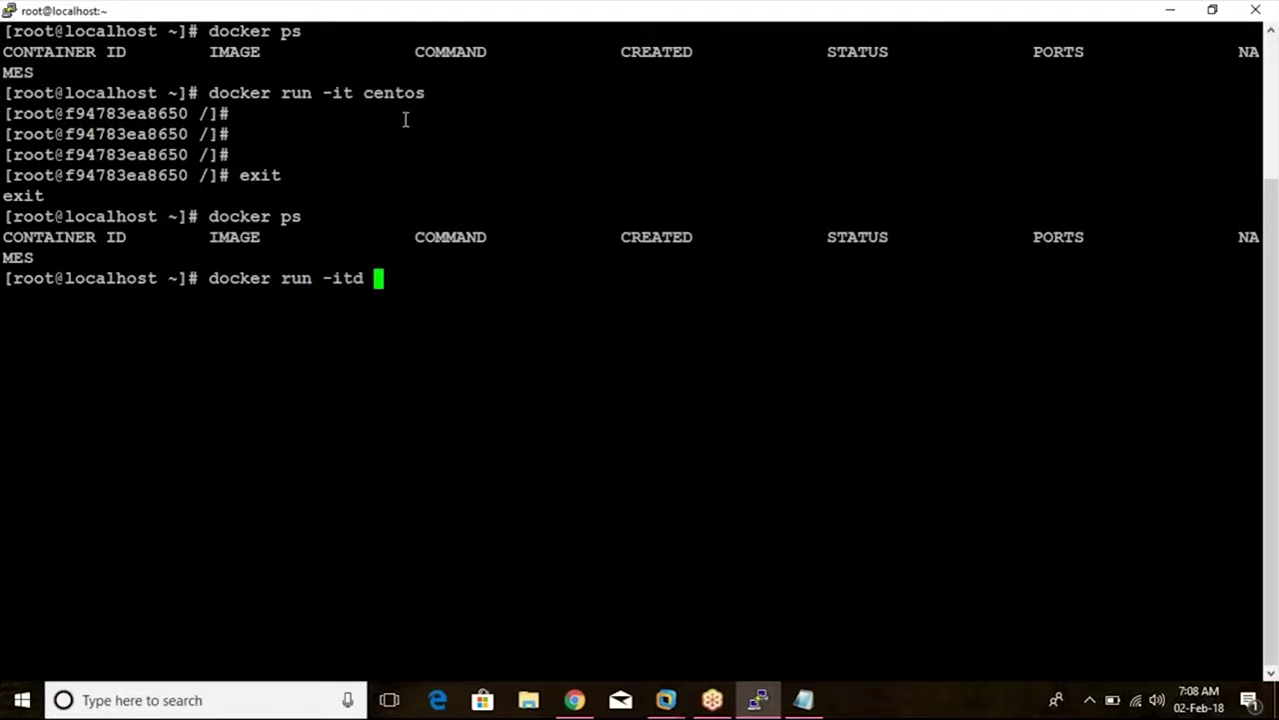
type("centos")
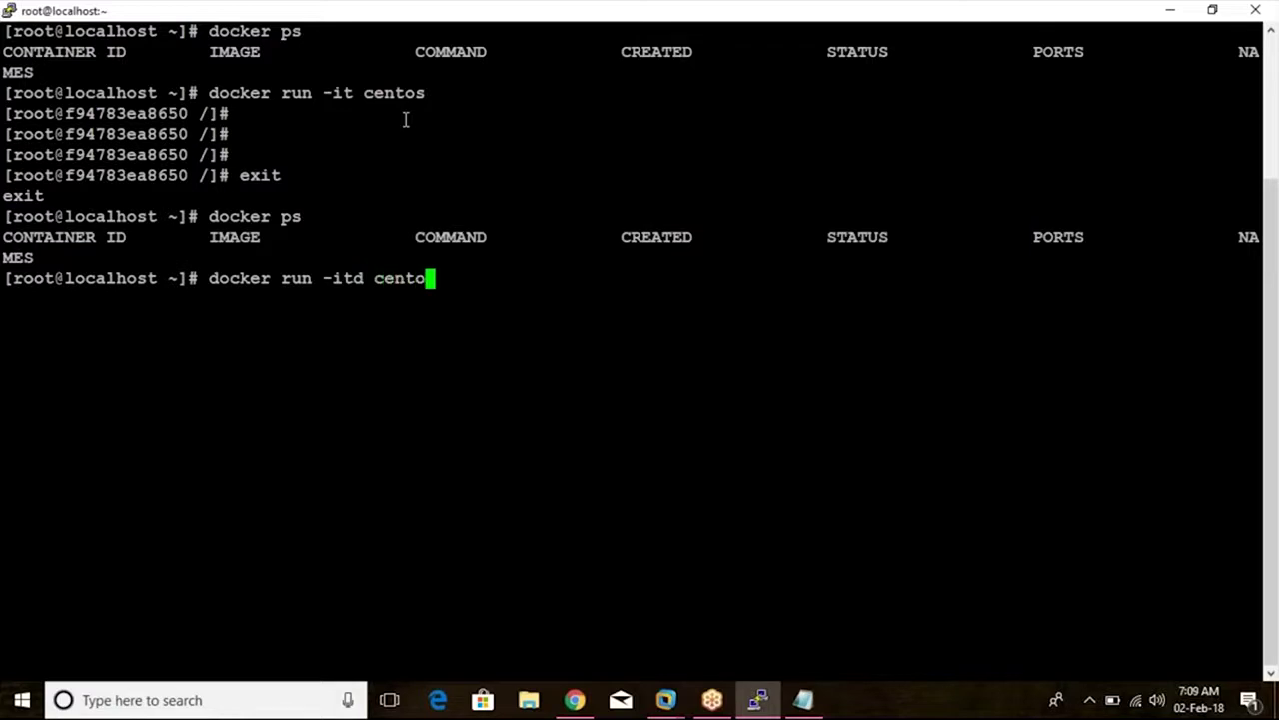
key("Return")
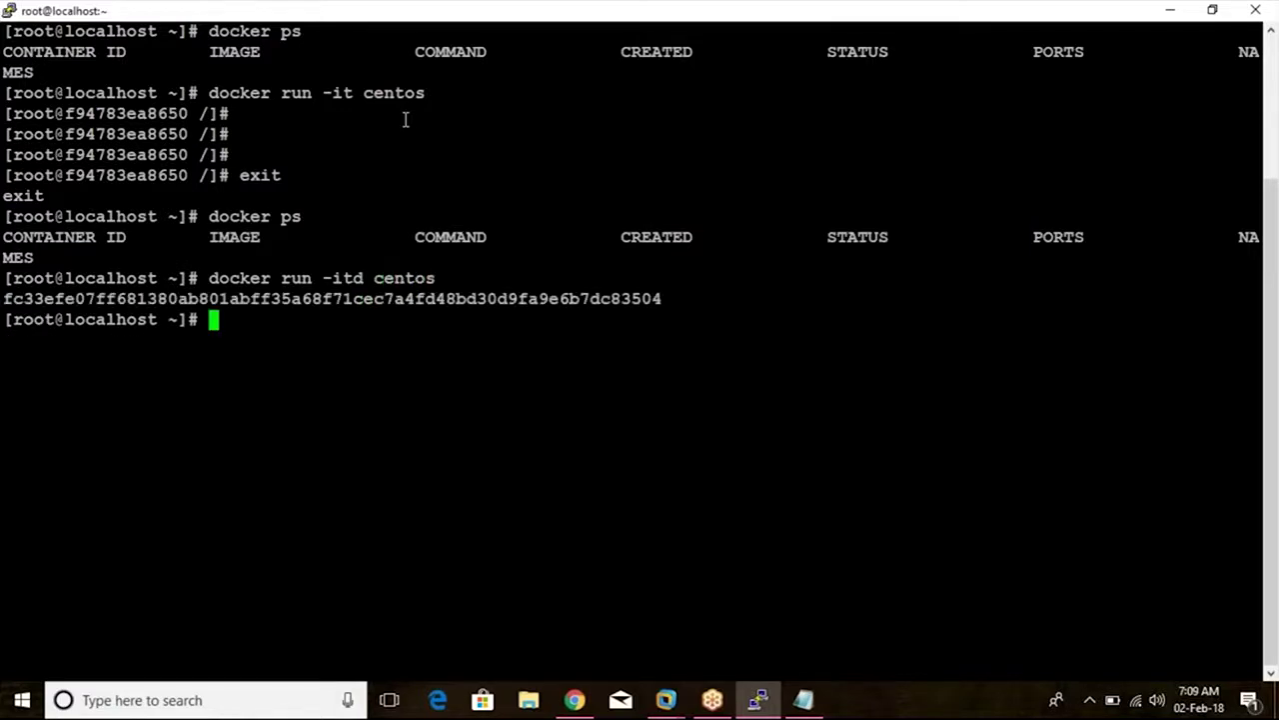
List running containers with docker ps to find the new detached centos container
left_click(439, 298)
left_click_drag(426, 298, 583, 300)
left_click(562, 353)
type("docker ps")
key("Return")
Attach to container fc33efe07ff6 by pasting its copied ID into docker attach
left_click_drag(36, 386, 541, 395)
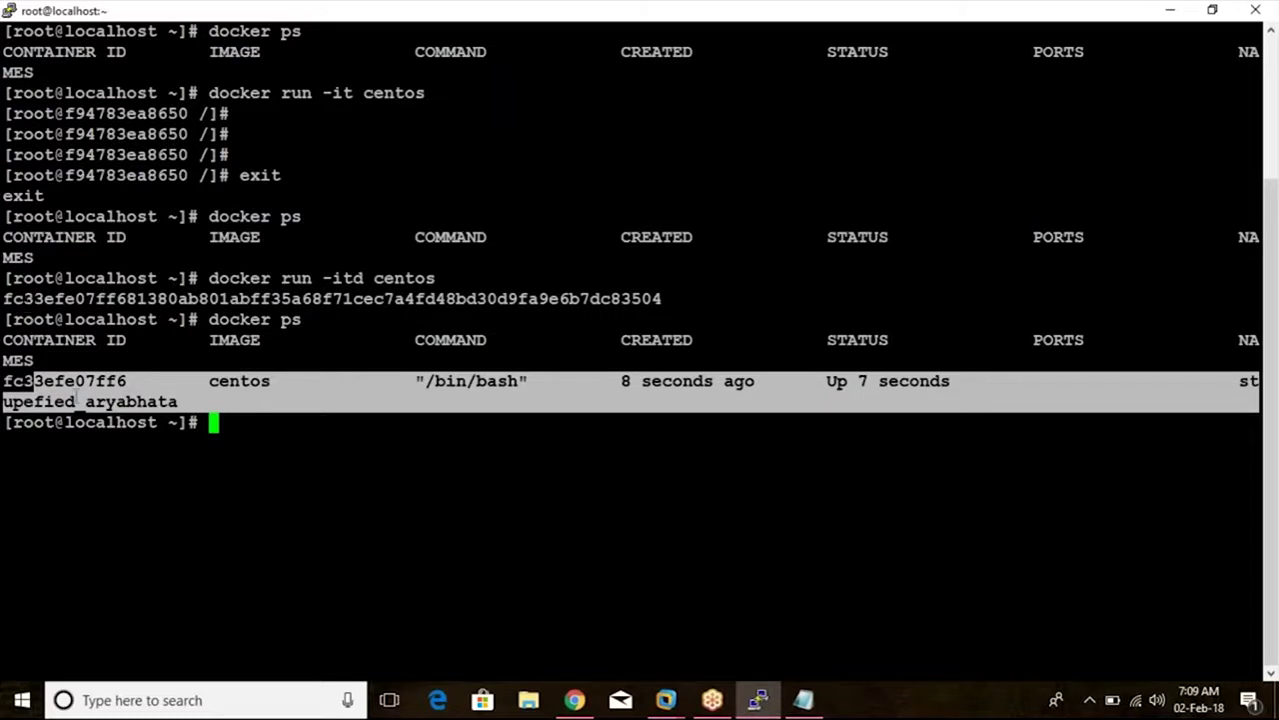
left_click_drag(6, 382, 66, 383)
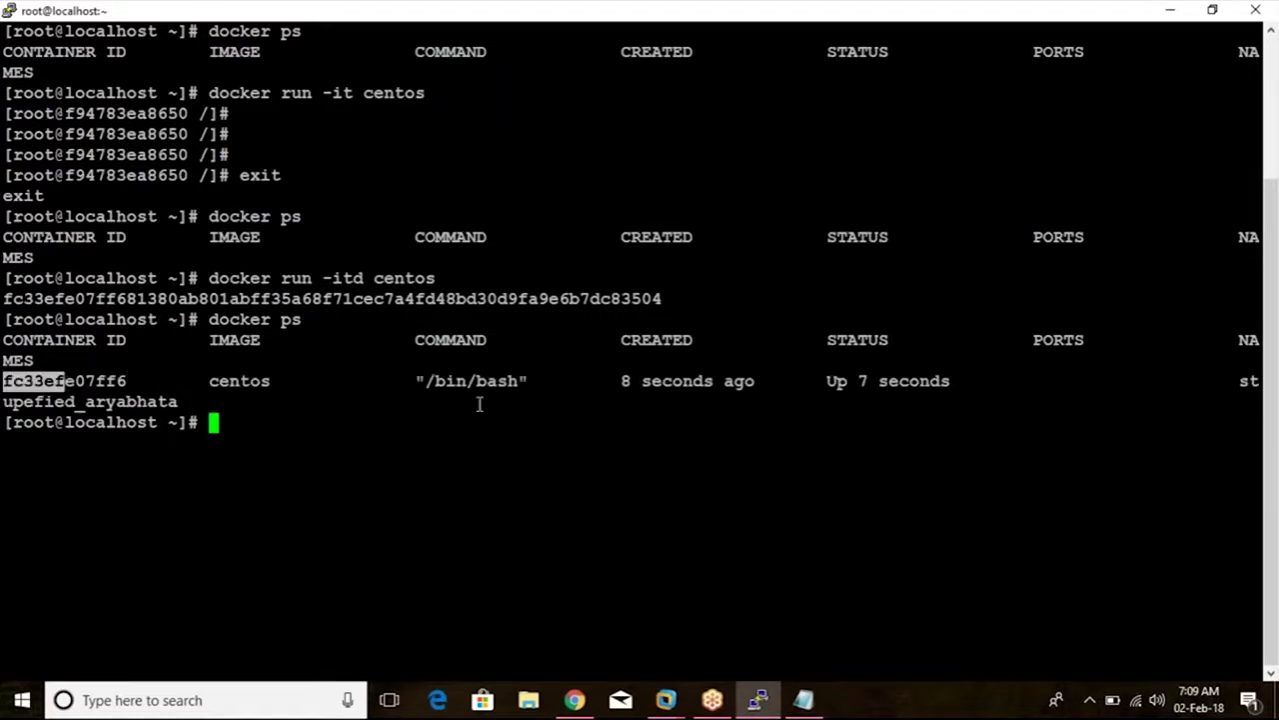
type("docker")
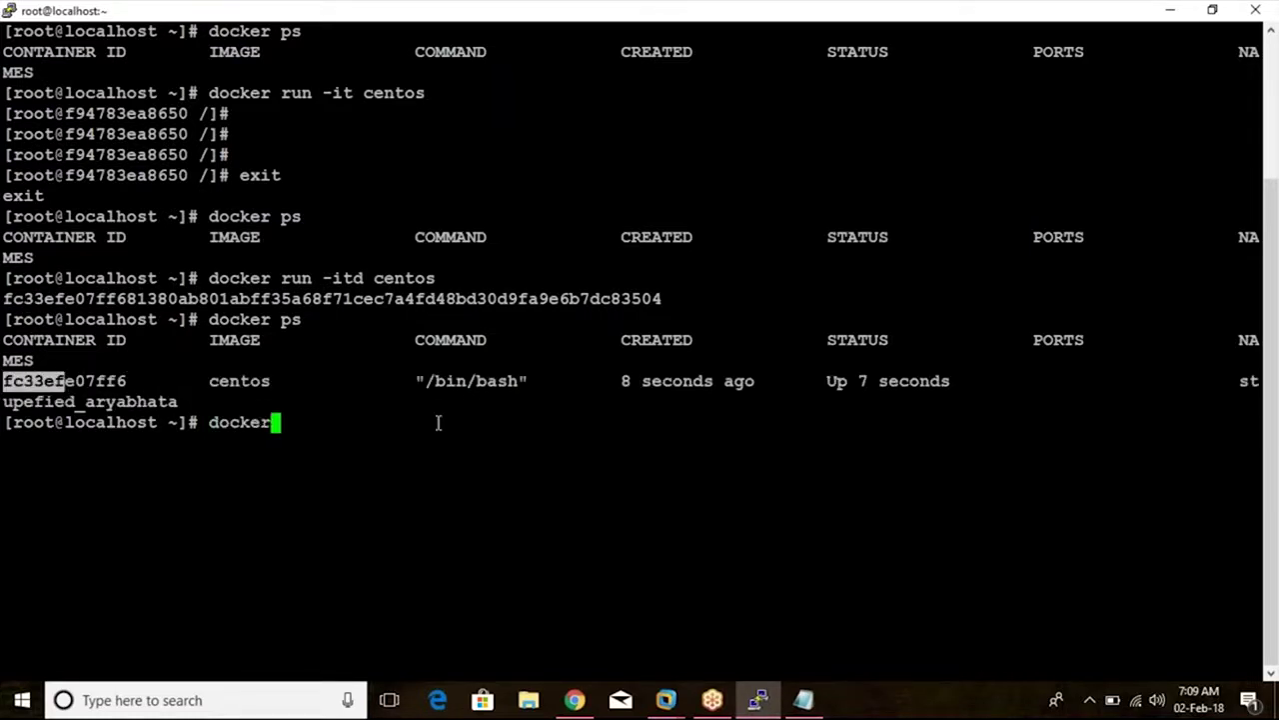
type(" attach")
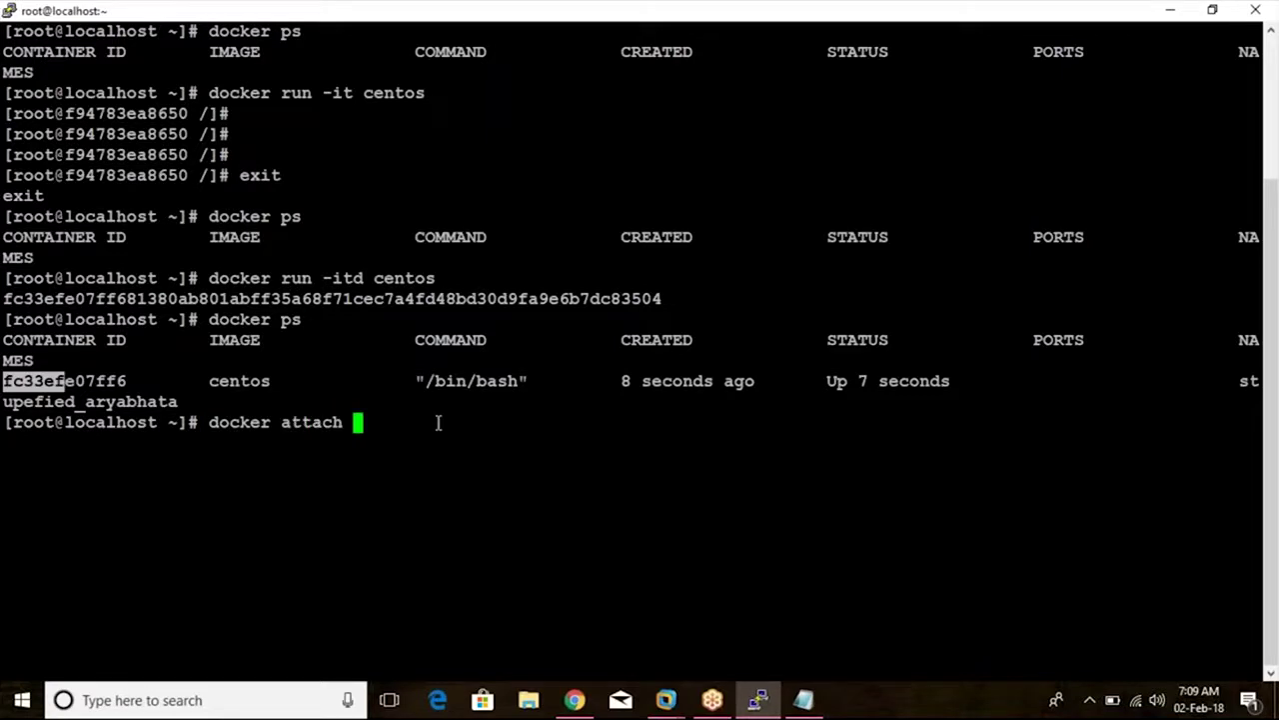
left_click(97, 381)
double_click(97, 381)
right_click(97, 379)
key("Return")
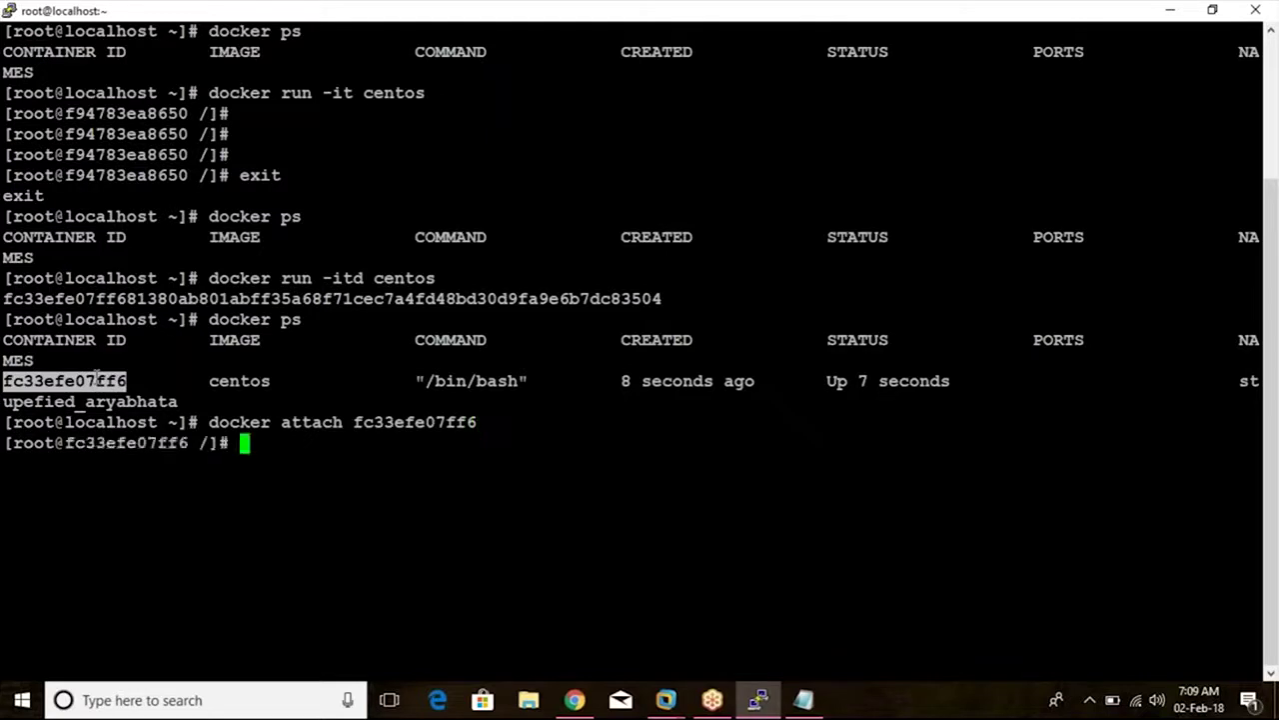
Exit the container shell and run docker ps to check what is still running
type("exit")
key("Return")
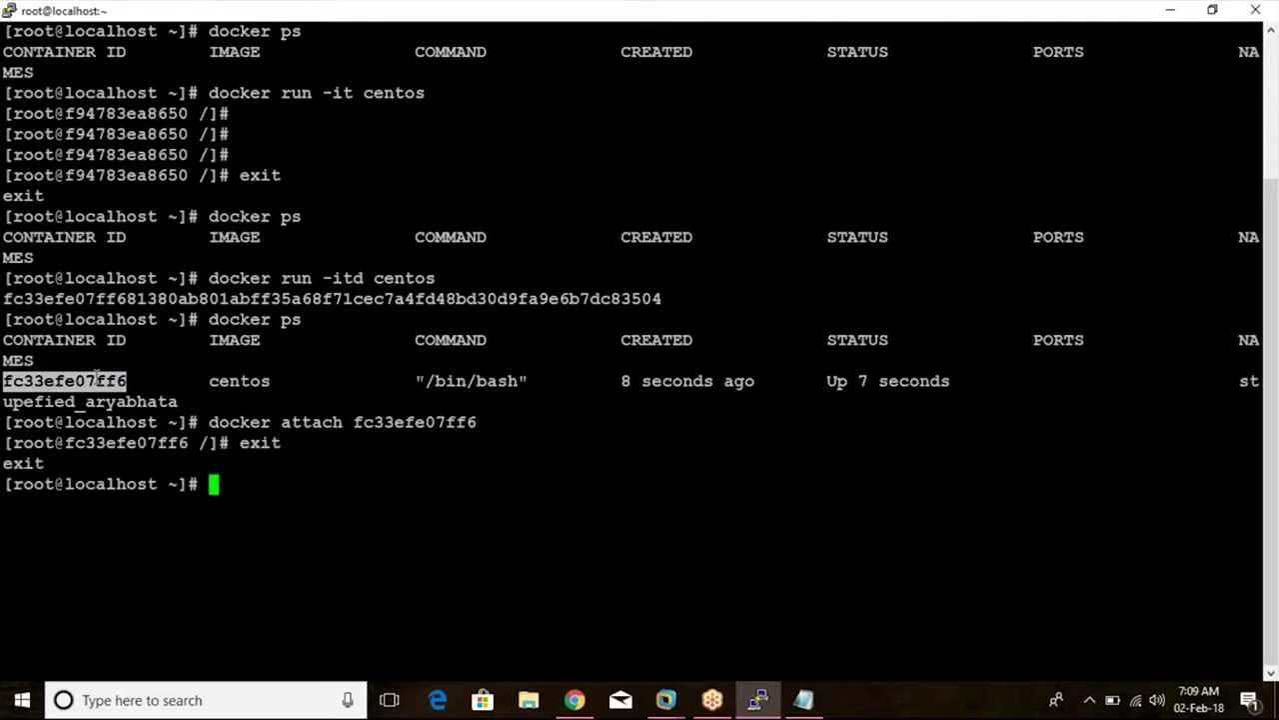
type("docker ps")
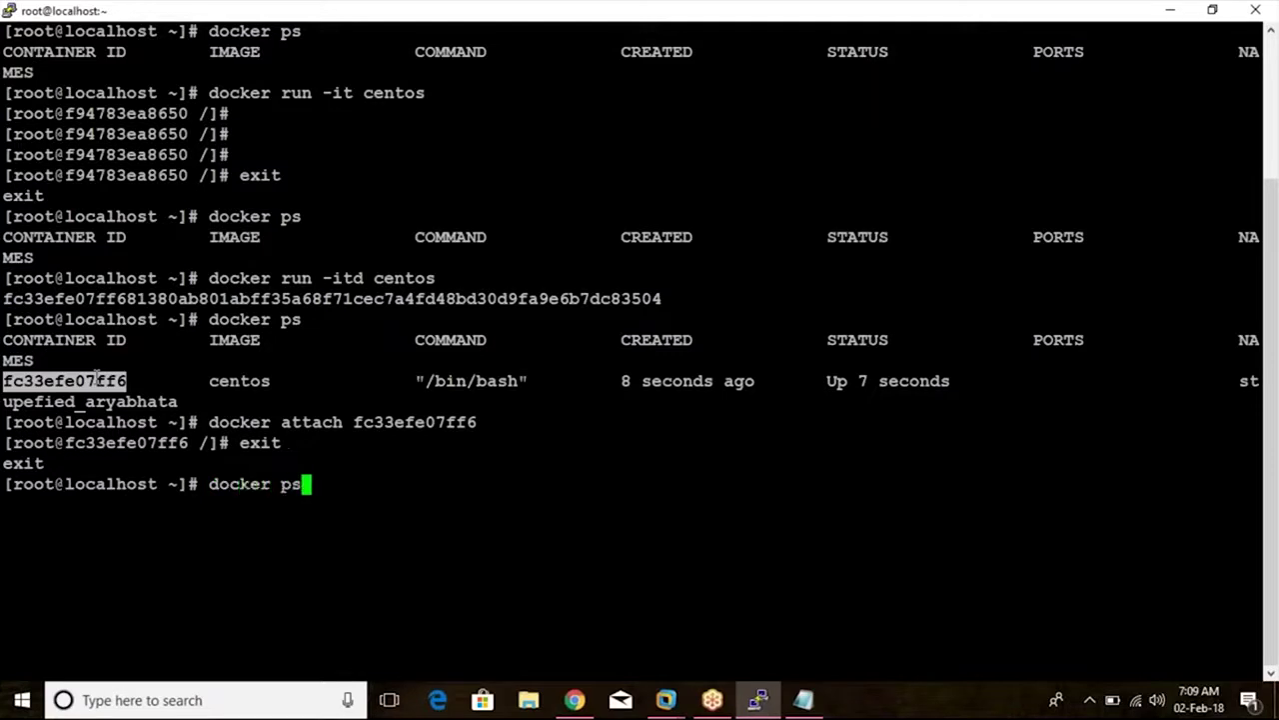
key("Return")
Launch a detached centos container, fixing the mistyped 'centosd' image name
type("d")
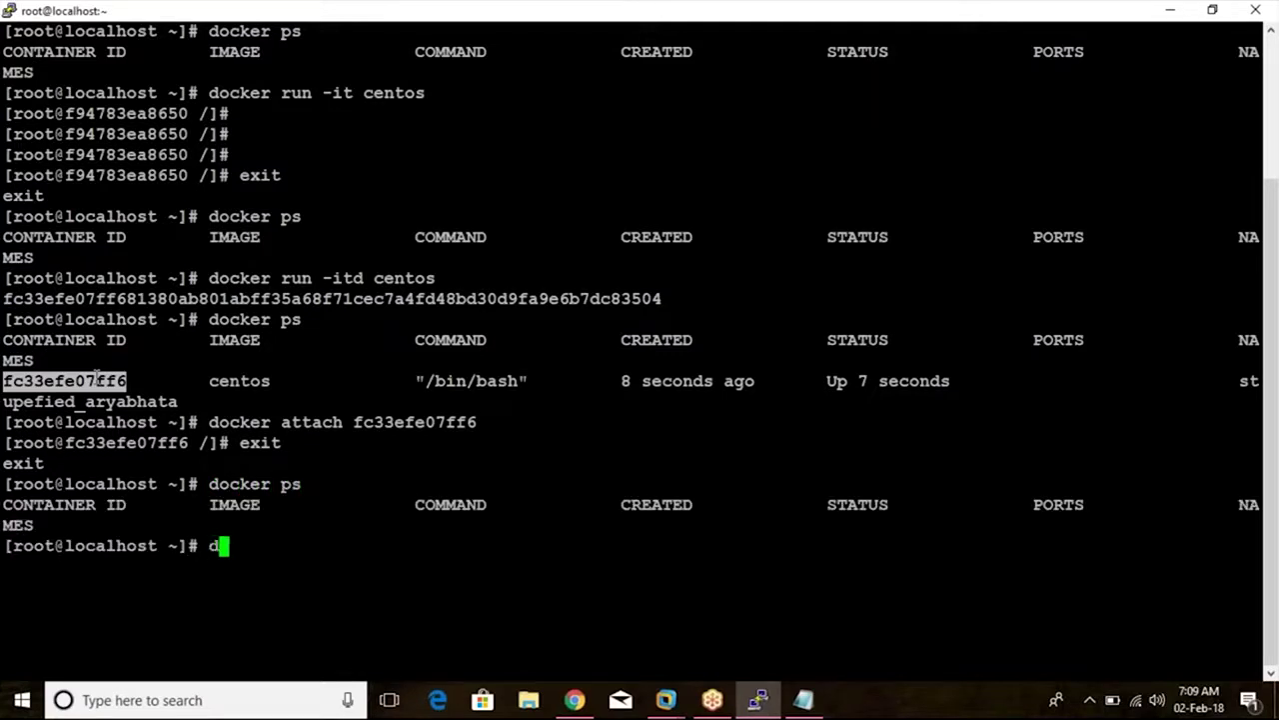
type("ocker run -")
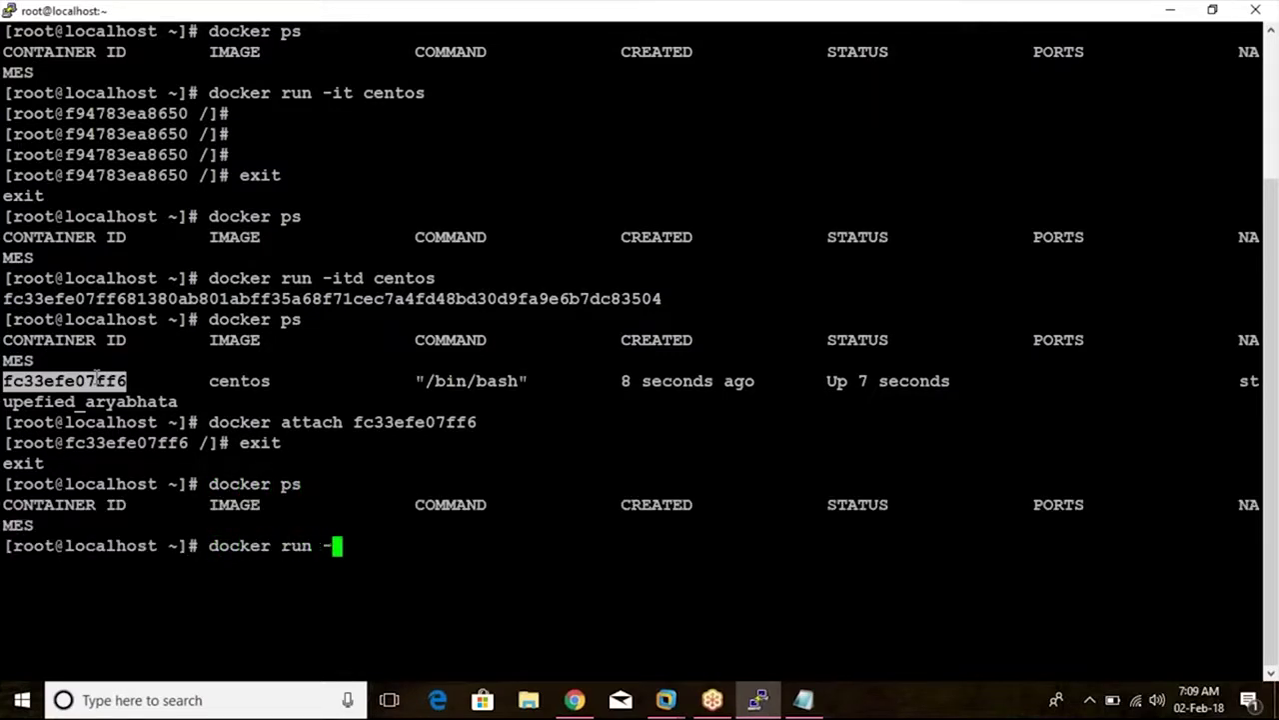
type("itd centosd")
key("Return")
key("Up")
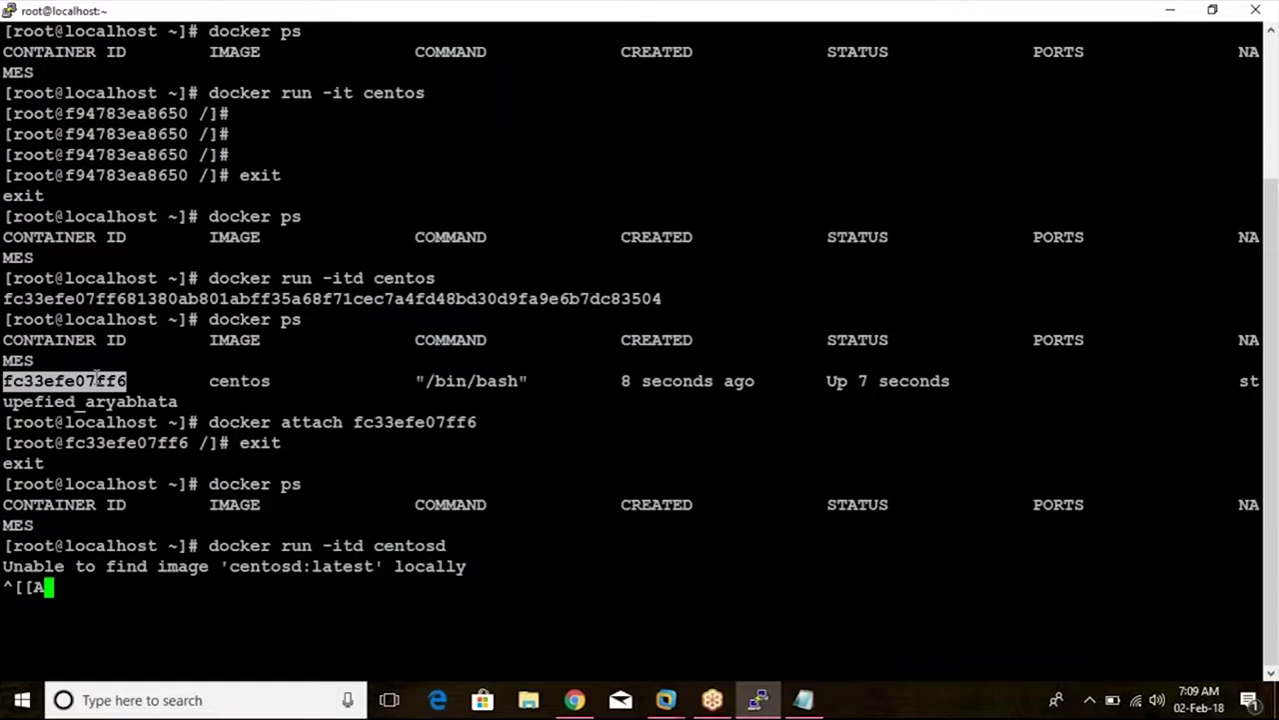
key("ctrl+c")
key("Up")
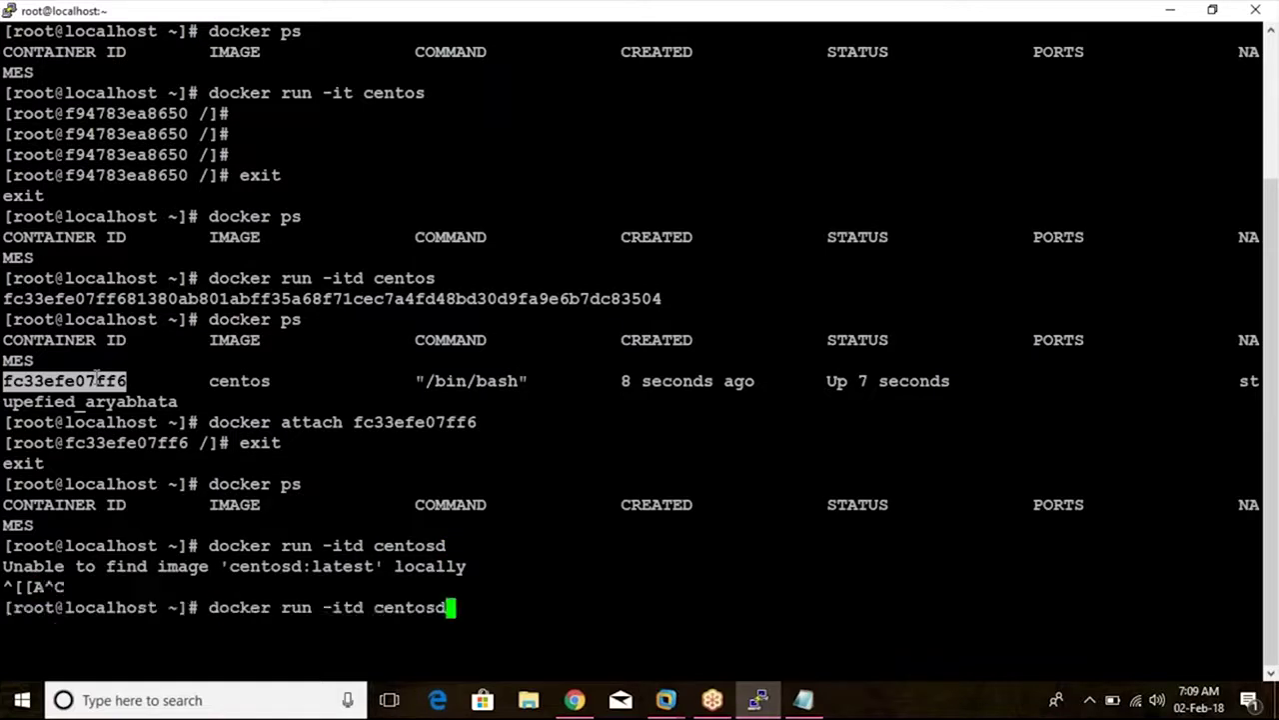
key("BackSpace")
key("Return")
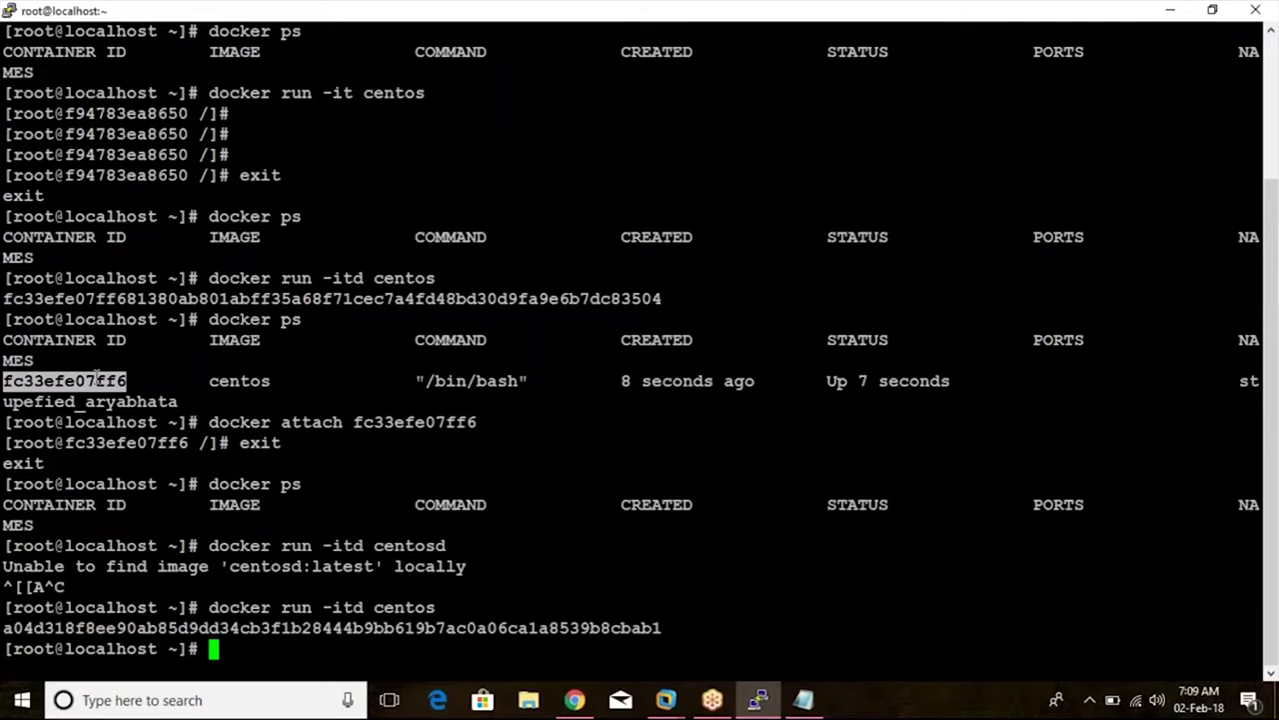
List containers and attach to a04d318f8ee9 using its copied ID
type("docker ps")
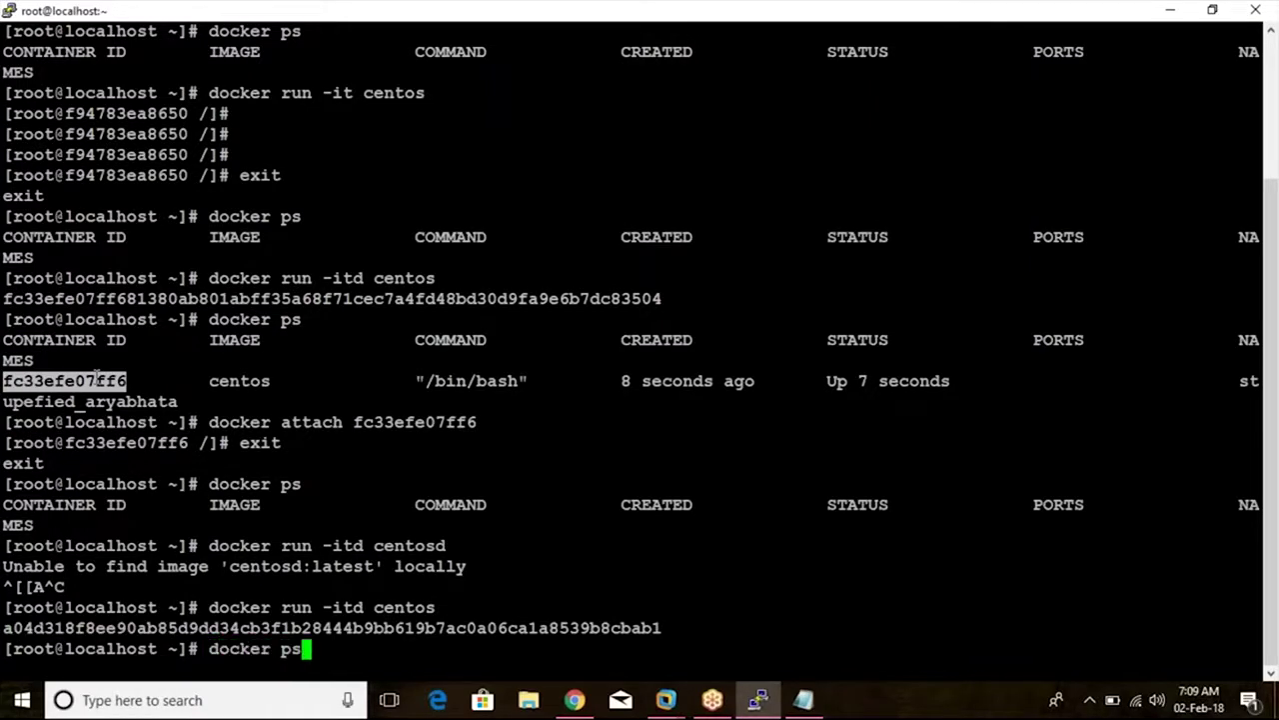
key("Return")
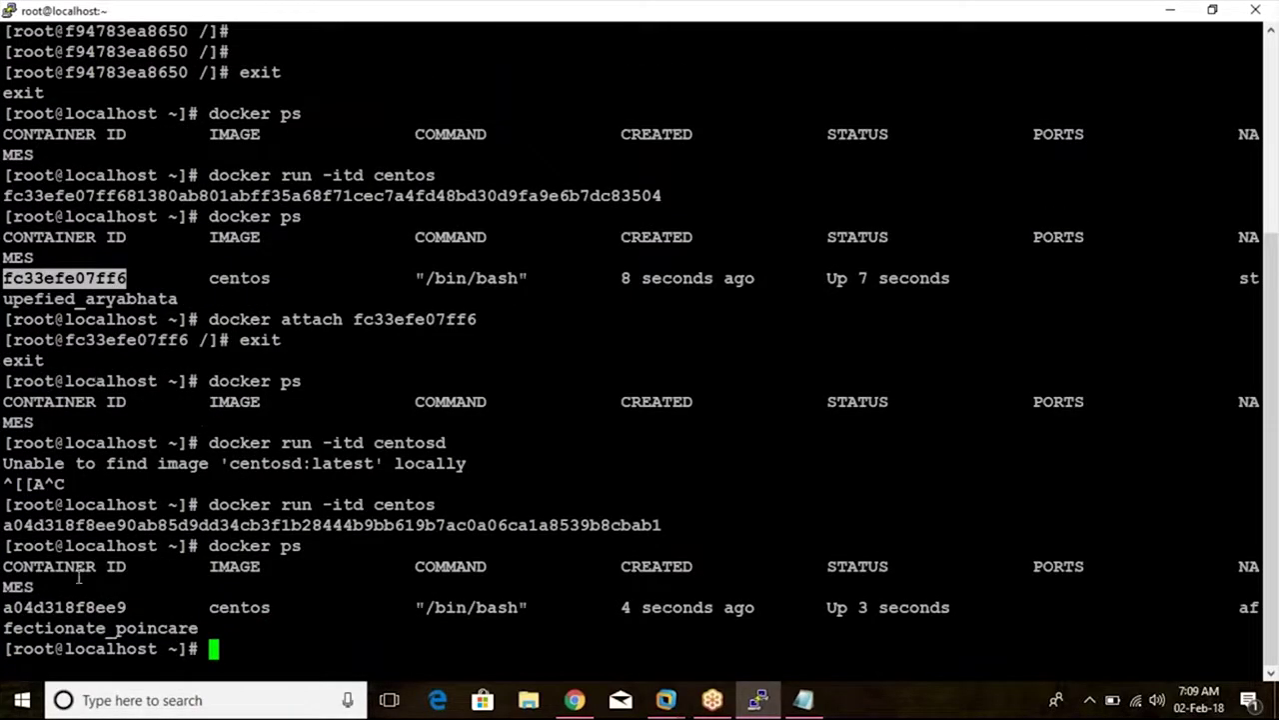
double_click(70, 608)
type("do")
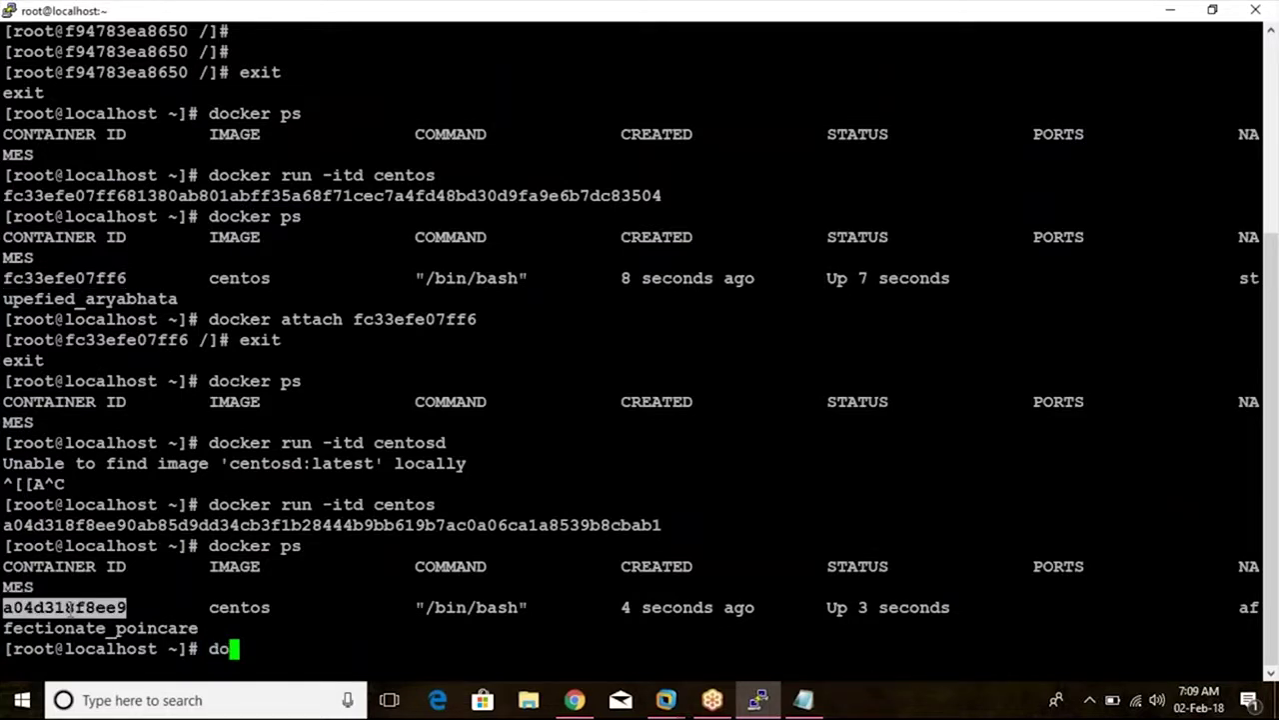
type("cker attach")
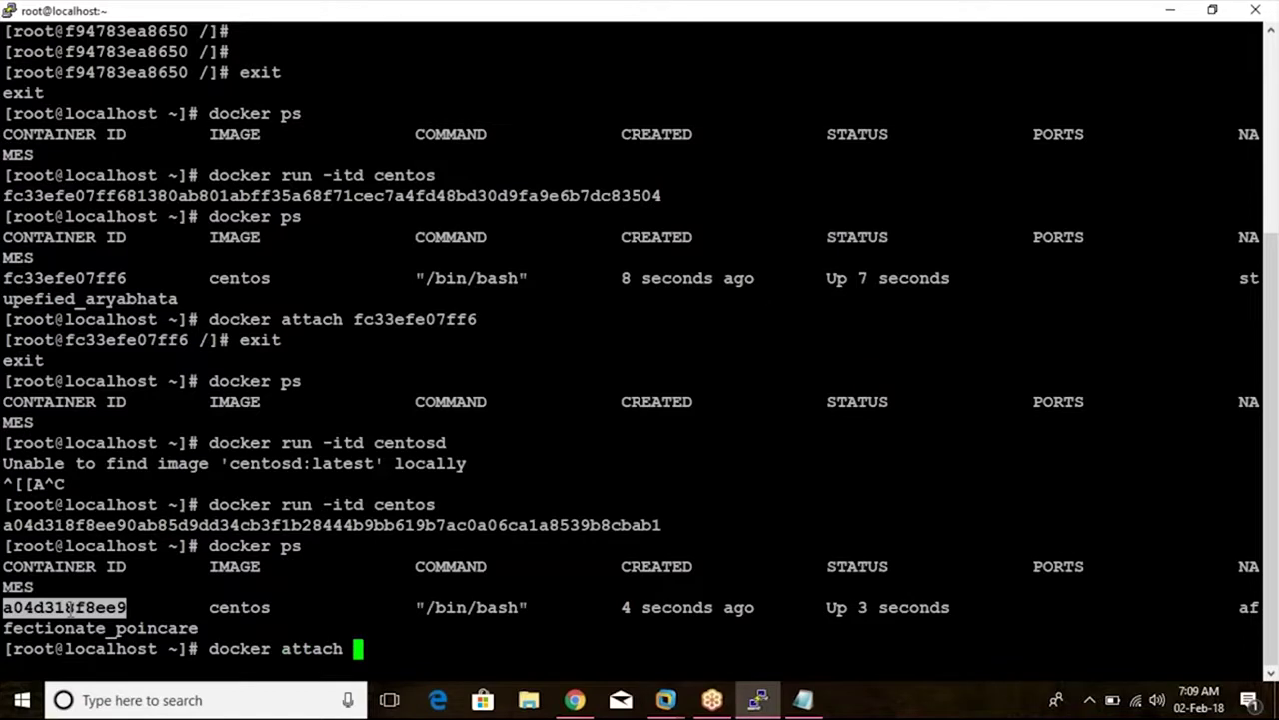
right_click(68, 606)
key("Return")
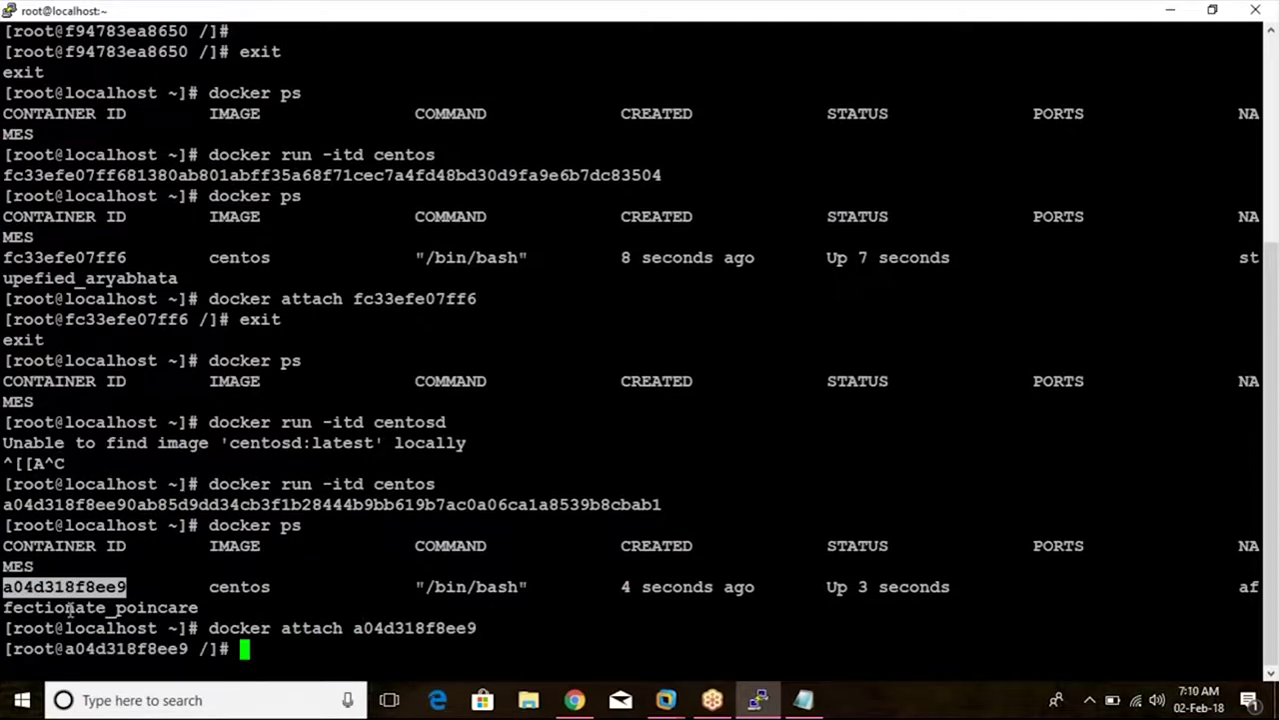
Detach with Ctrl+P Ctrl+Q and confirm via docker ps that a04d318f8ee9 is still Up
key("Return")
key("Return")
key("Return")
key("Return")
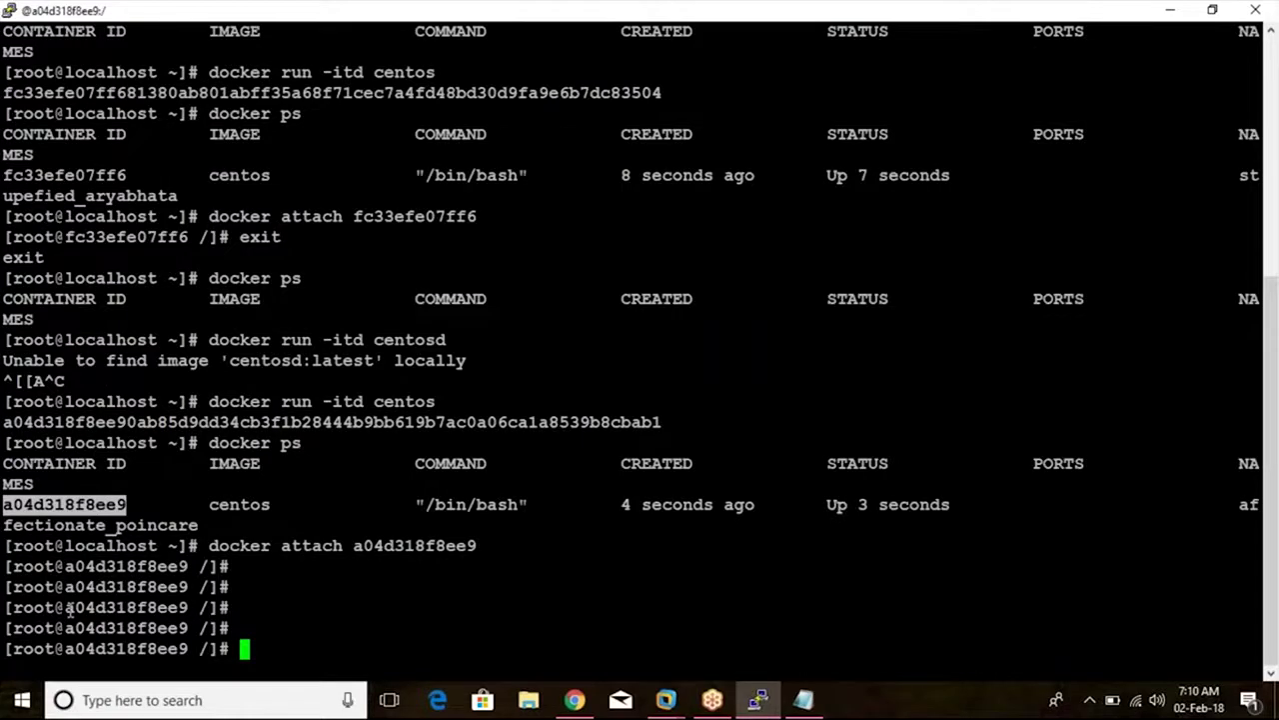
key("ctrl+p")
key("ctrl+q")
key("Return")
key("Return")
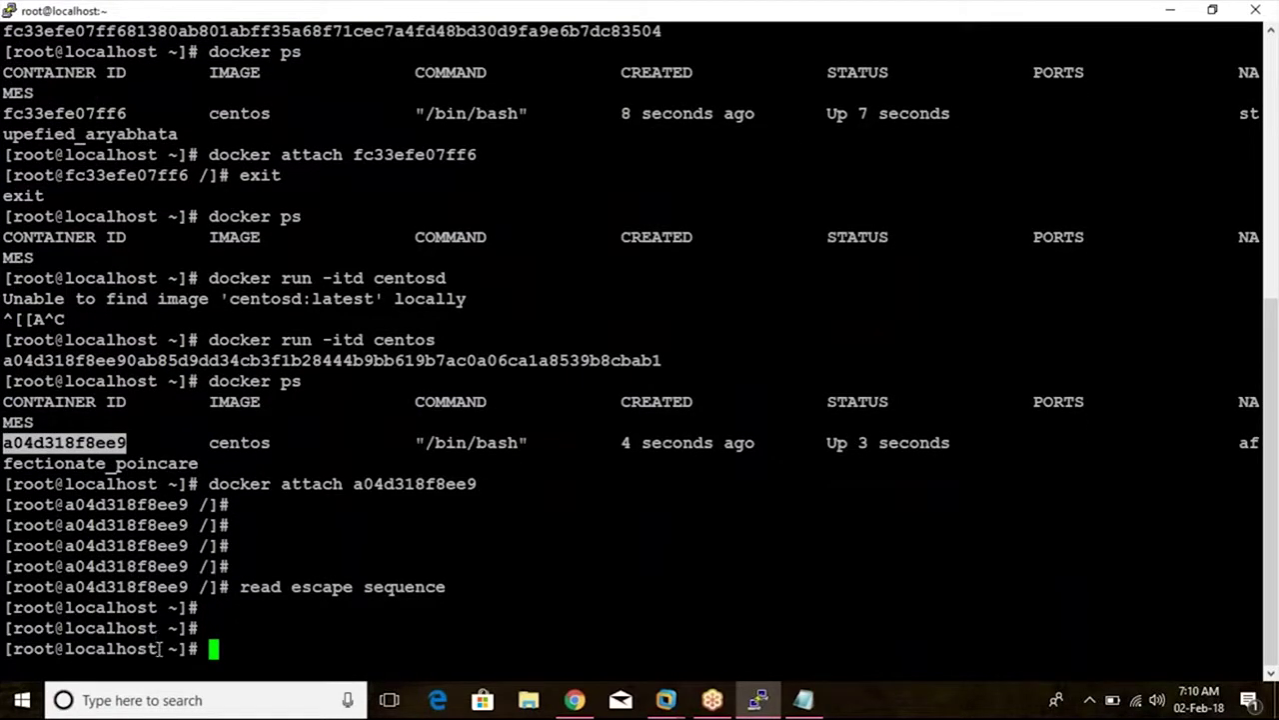
type("docker ps")
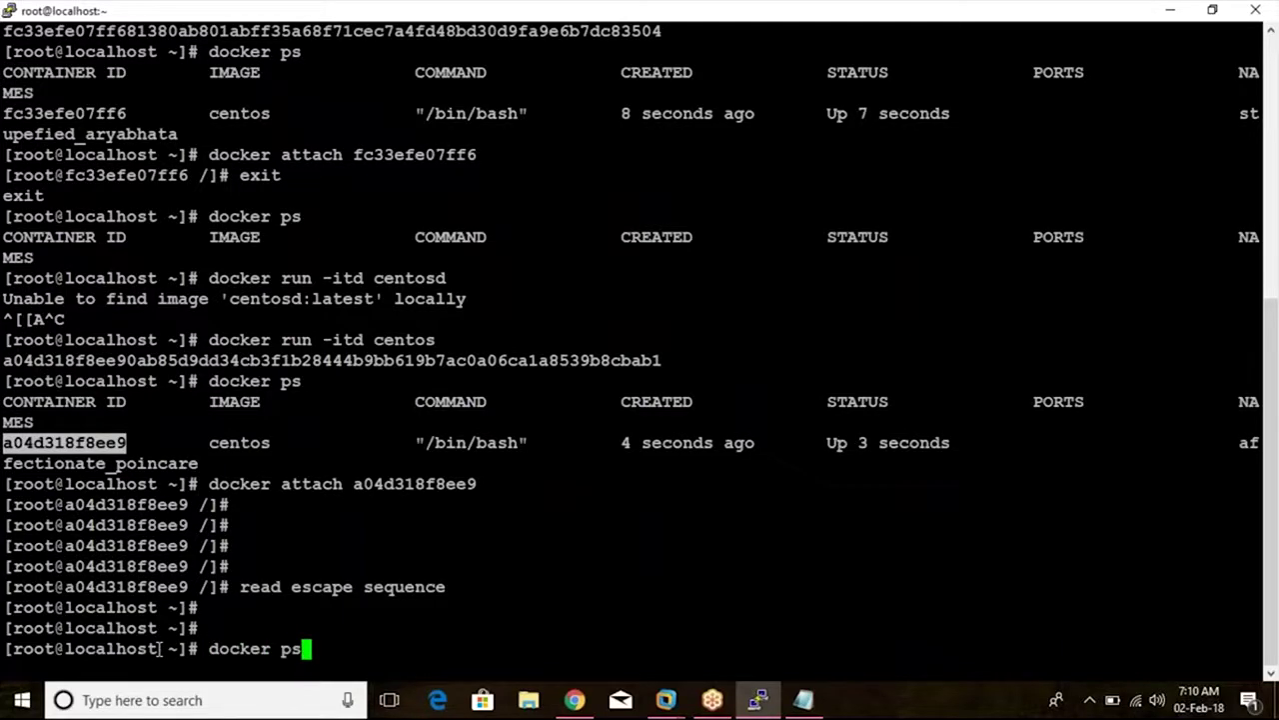
key("Return")
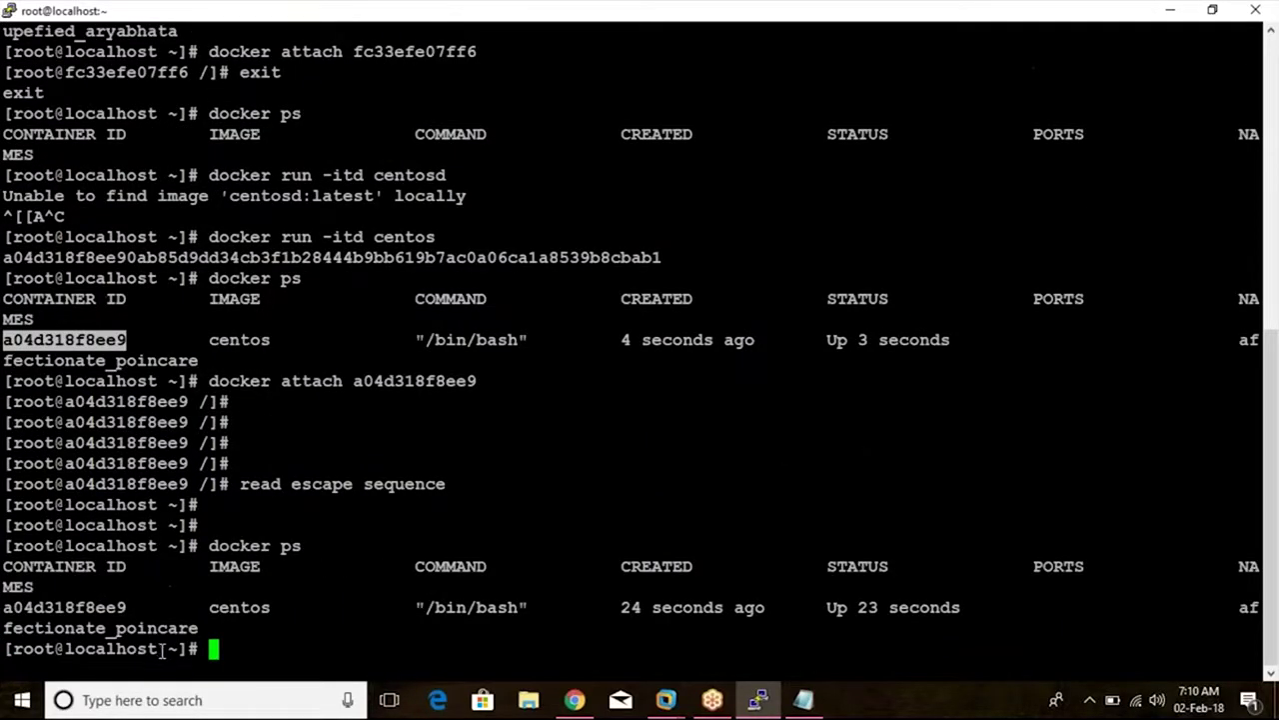
left_click_drag(121, 408, 188, 446)
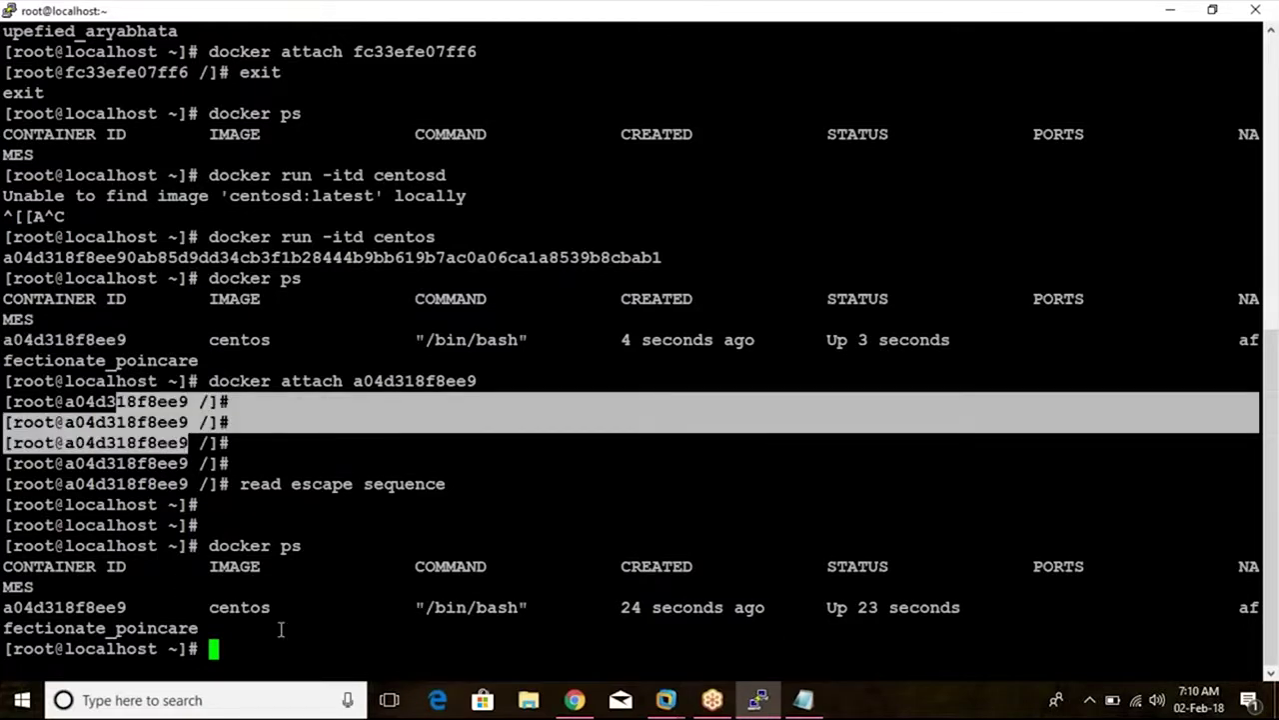
left_click_drag(220, 606, 506, 585)
left_click(507, 586)
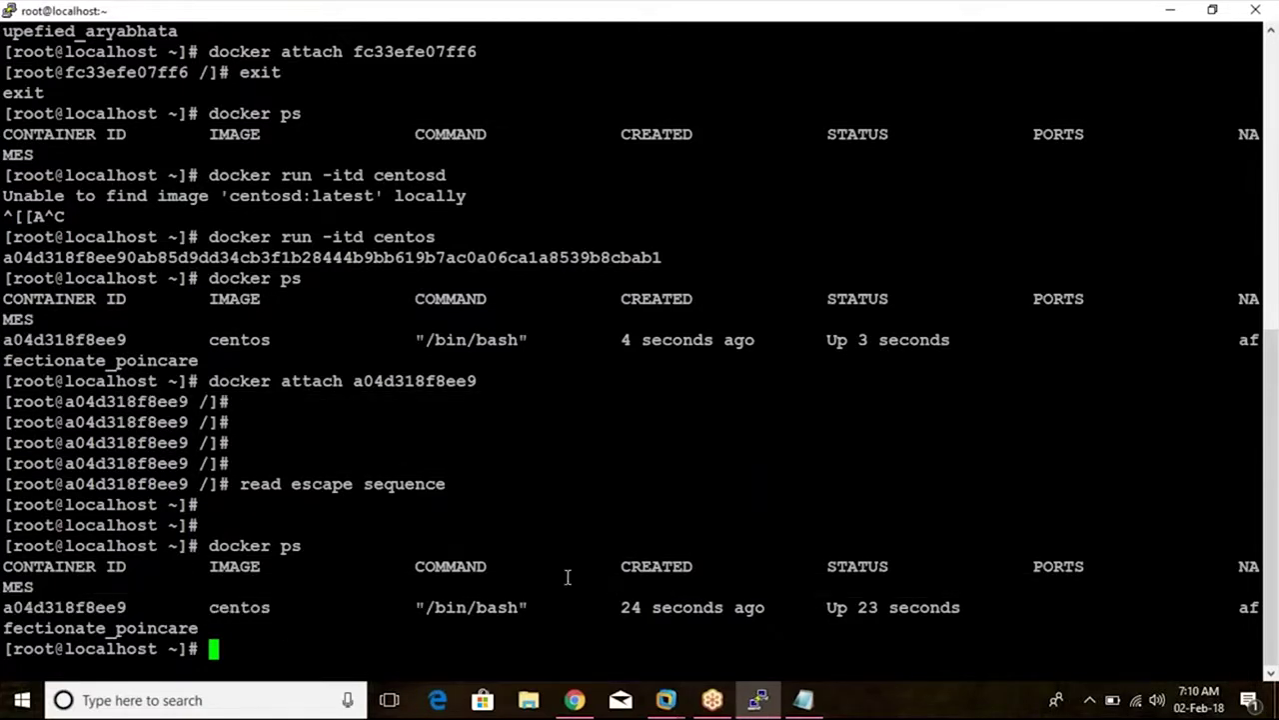
Clear the screen, run docker run -itd centos, and list the running containers
type("clear")
key("Return")
type("docker ")
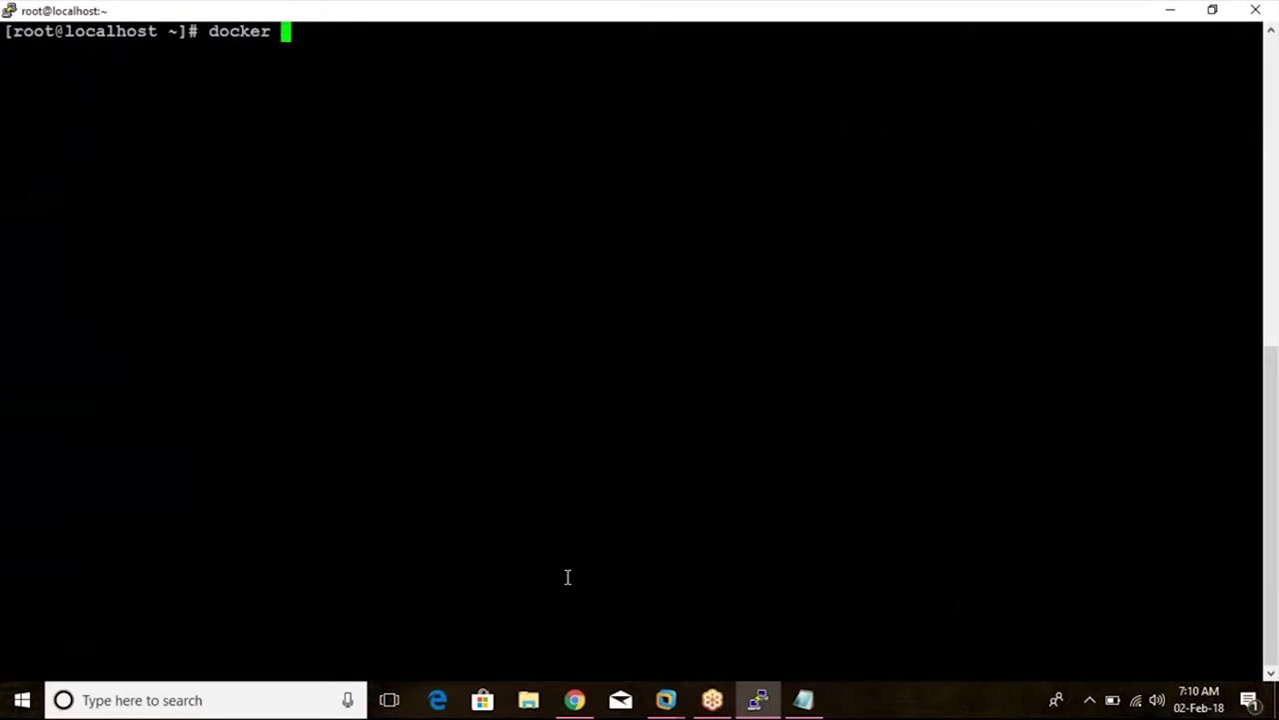
type("run -itd centos")
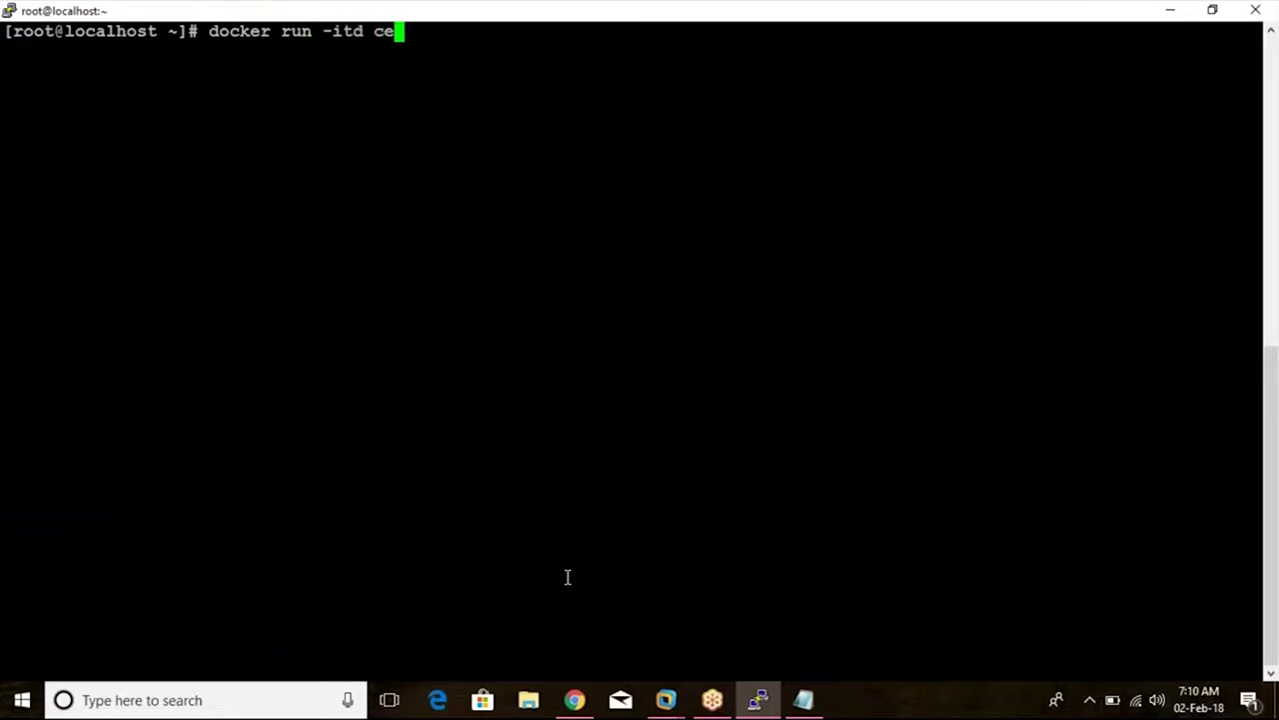
key("Return")
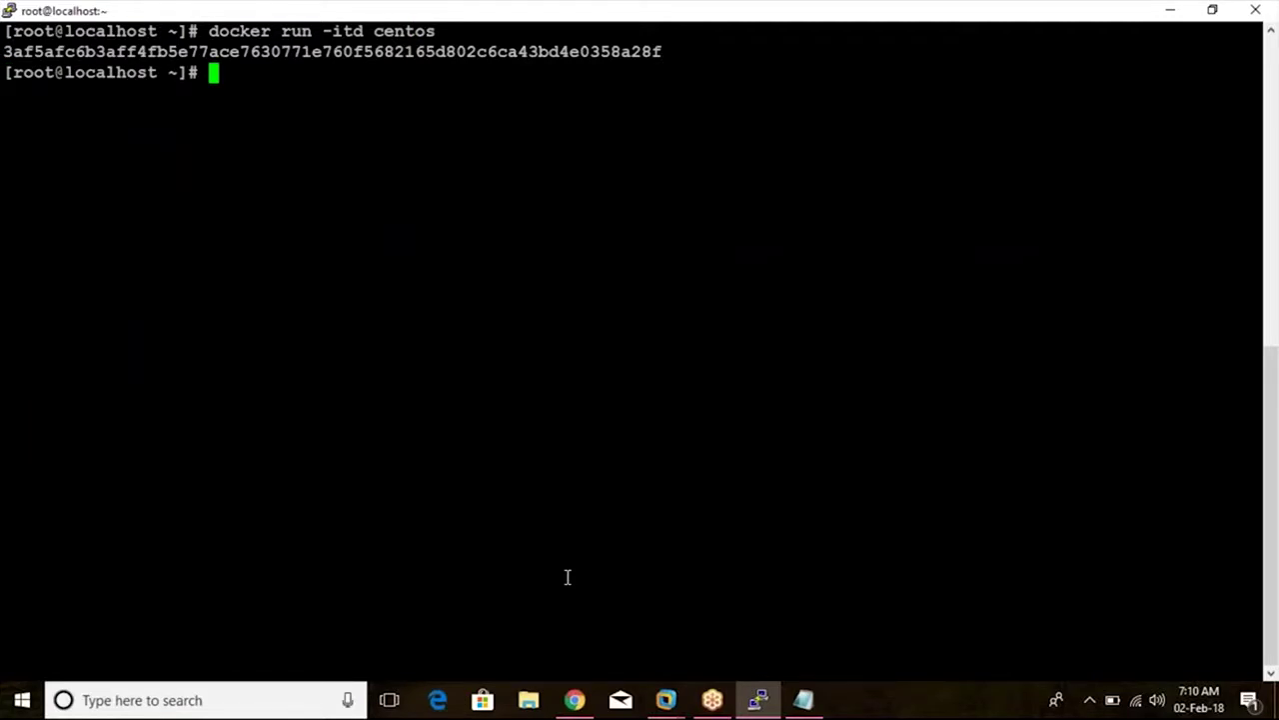
type("docker ps")
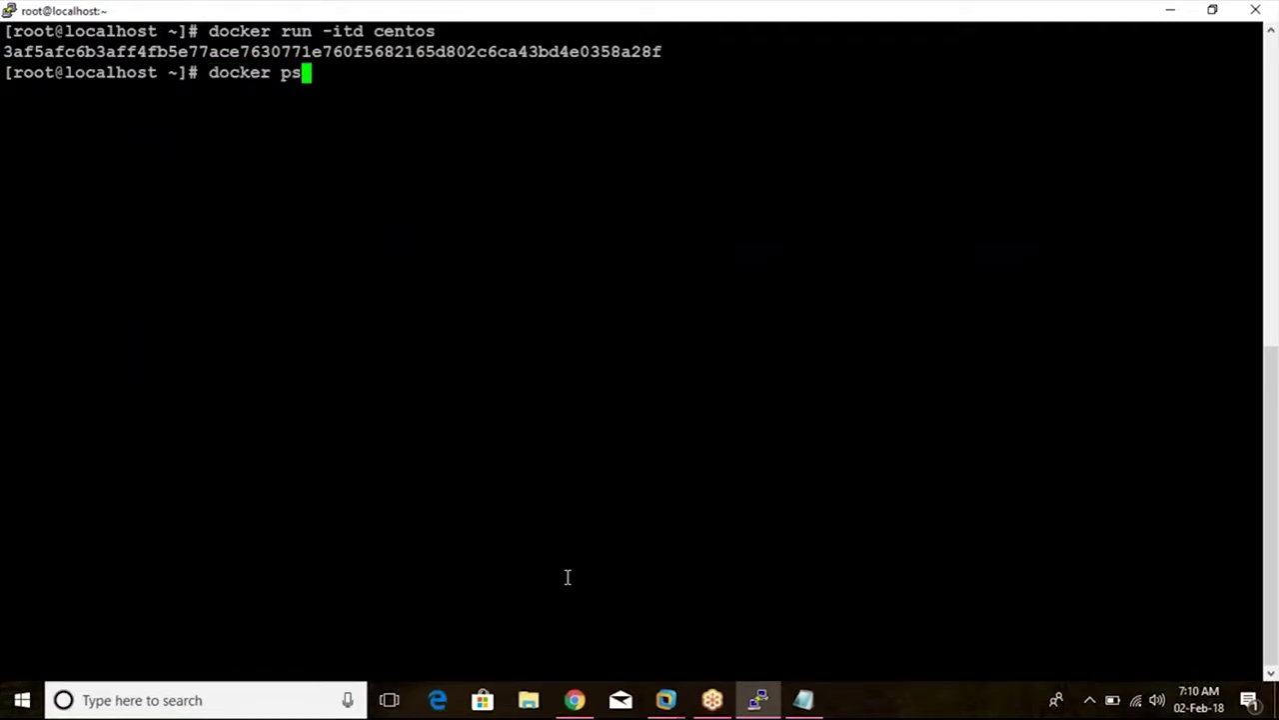
key("Return")
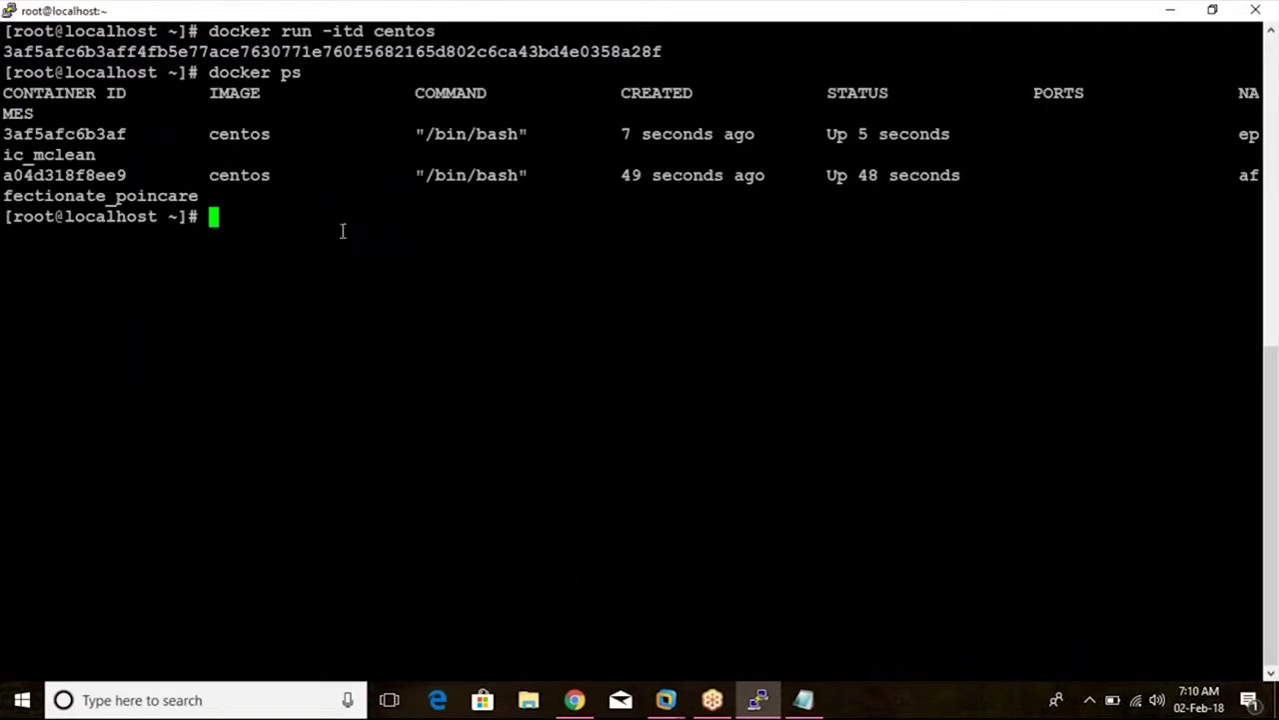
Open a bash shell in 3af5afc6b3af with docker exec -it <id> /bin/bash
left_click_drag(66, 176, 155, 177)
triple_click(155, 177)
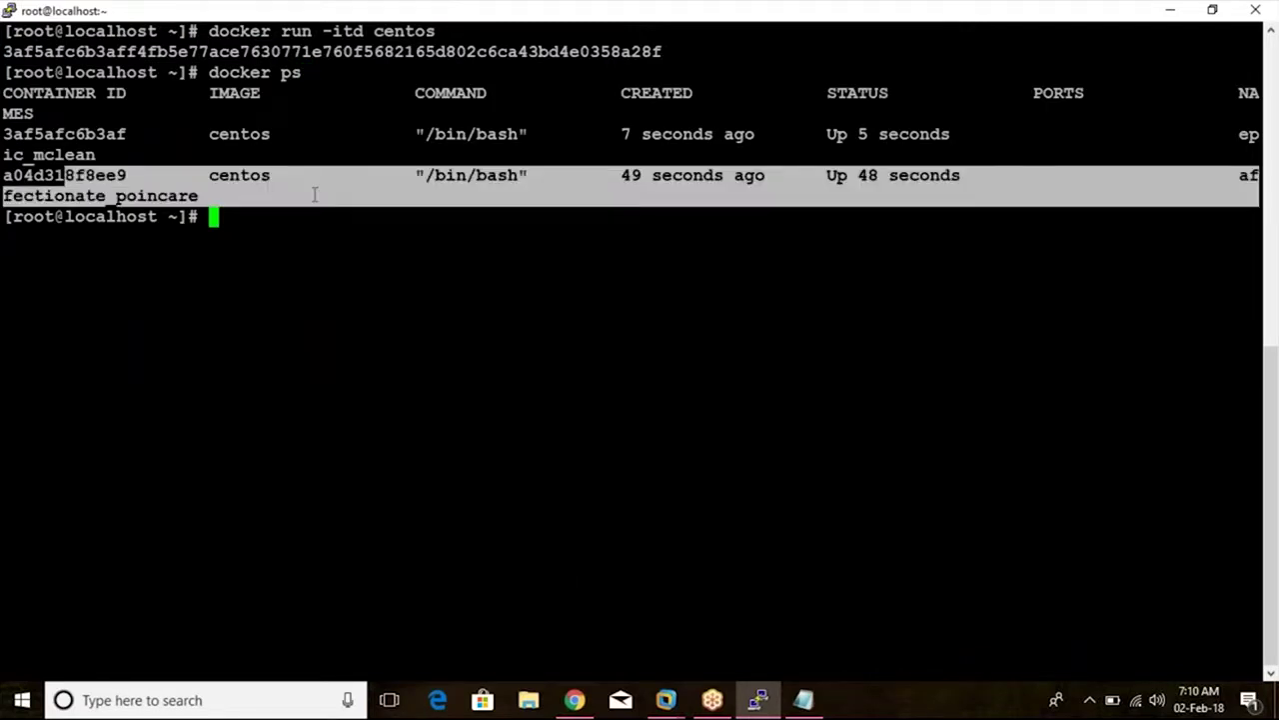
double_click(245, 134)
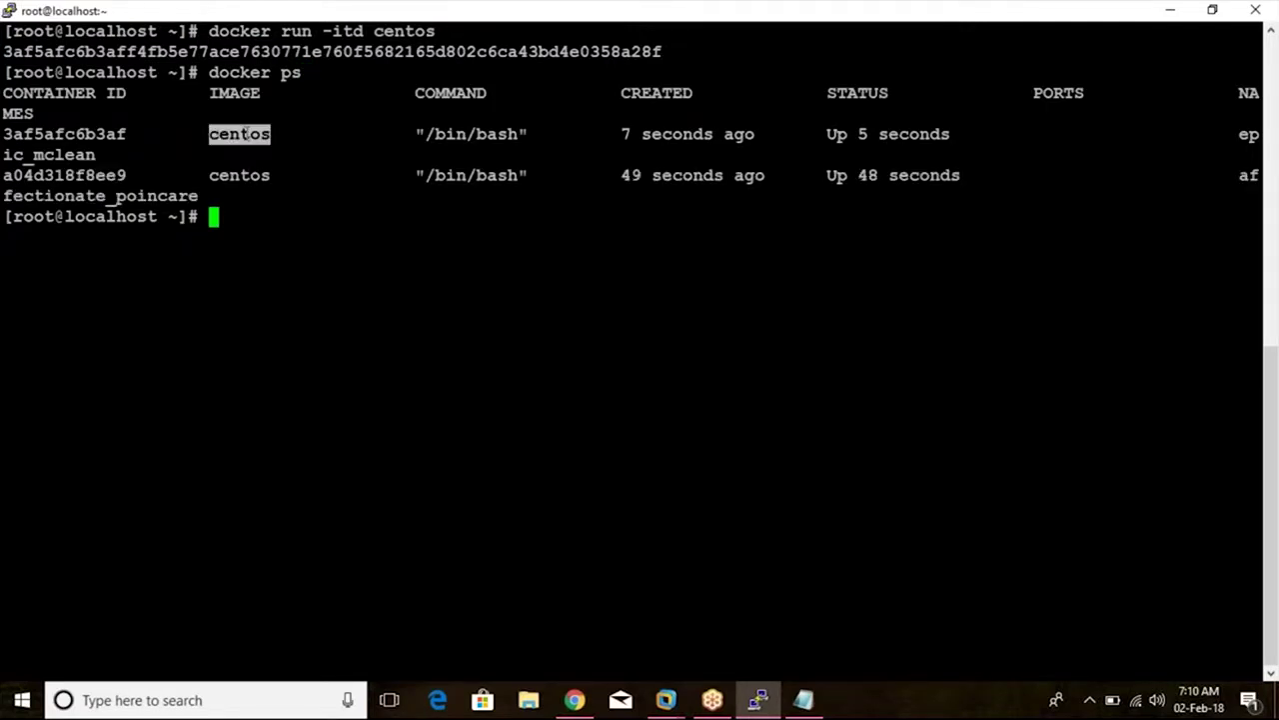
double_click(109, 136)
key("ctrl+c")
type("docker ")
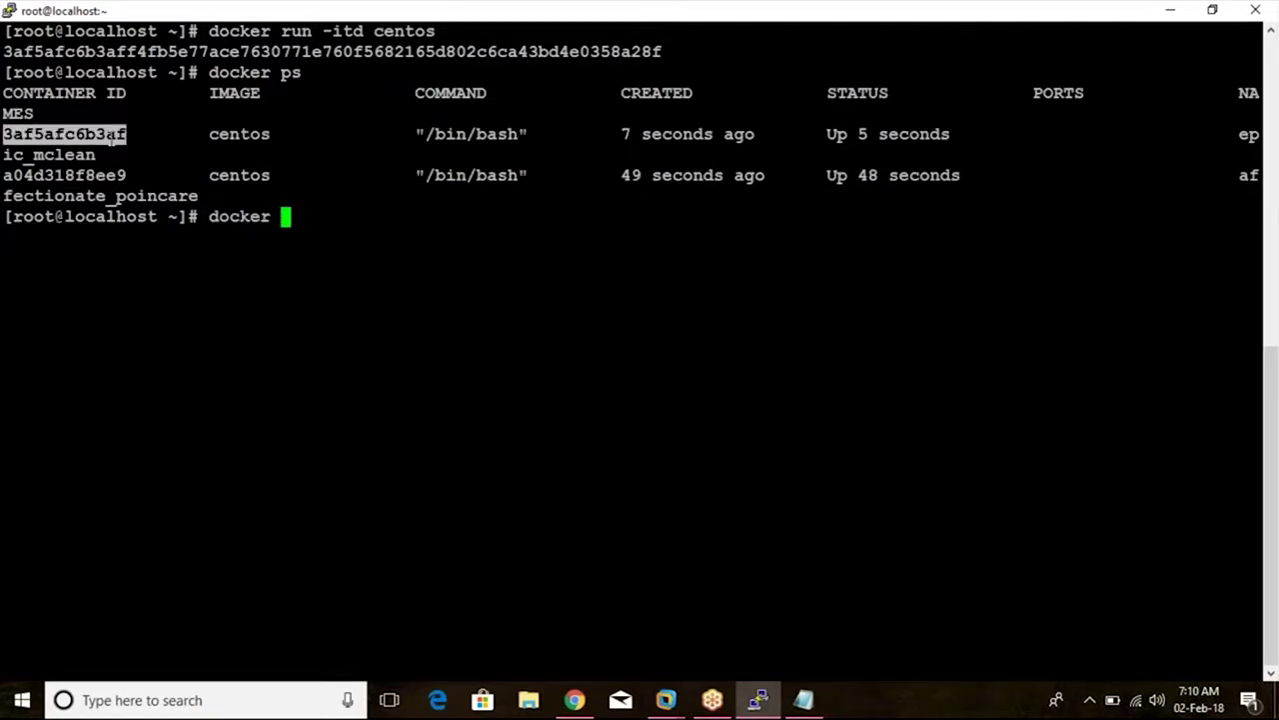
type("exec -it")
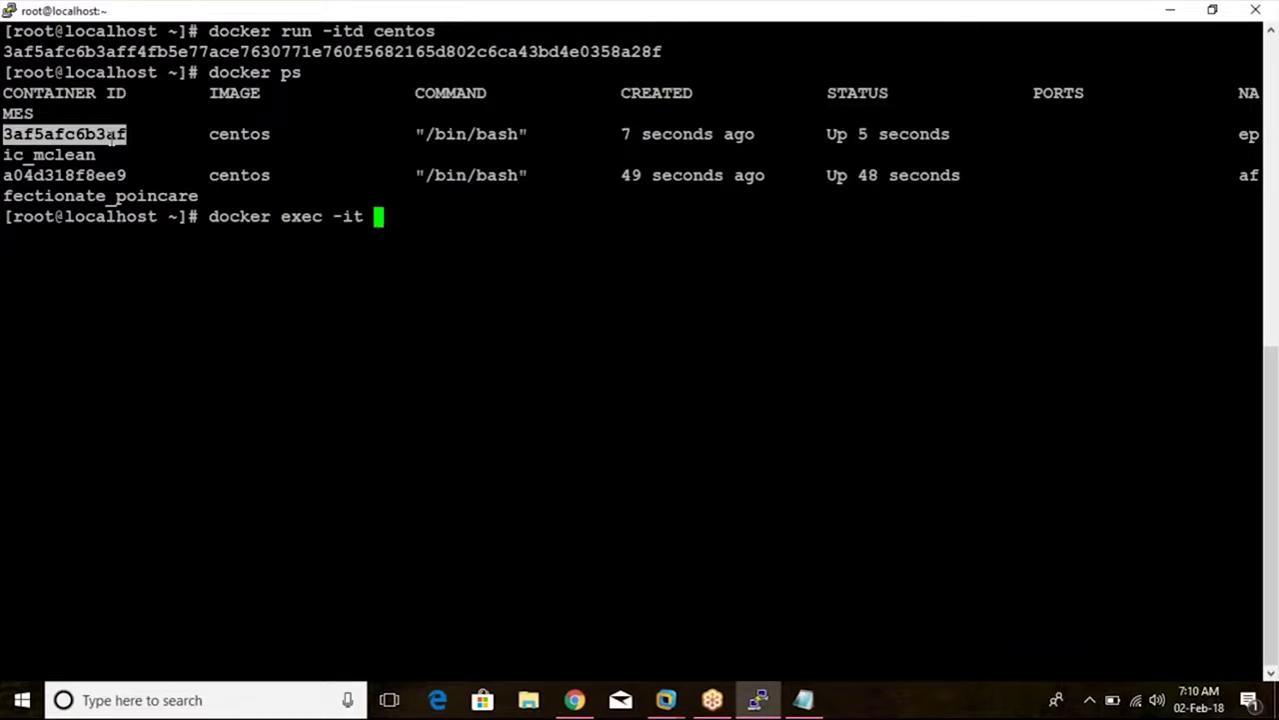
right_click(112, 138)
type("/bin")
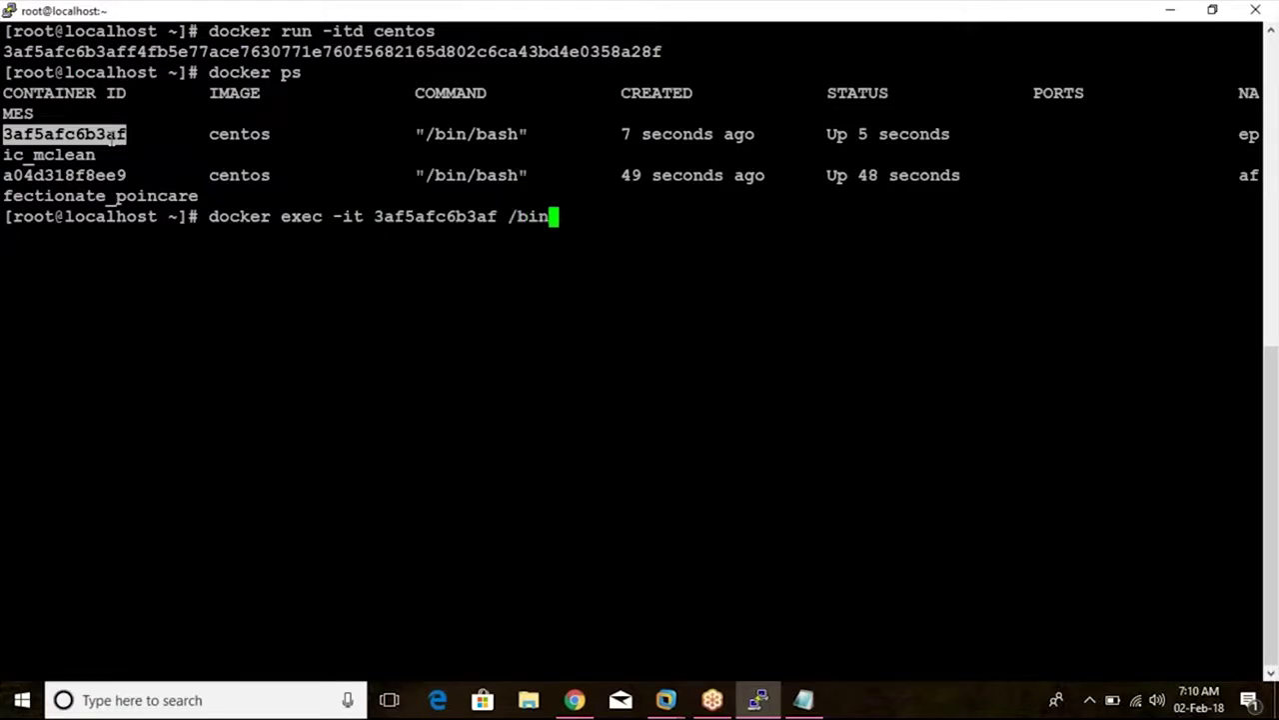
type("/bash")
key("Return")
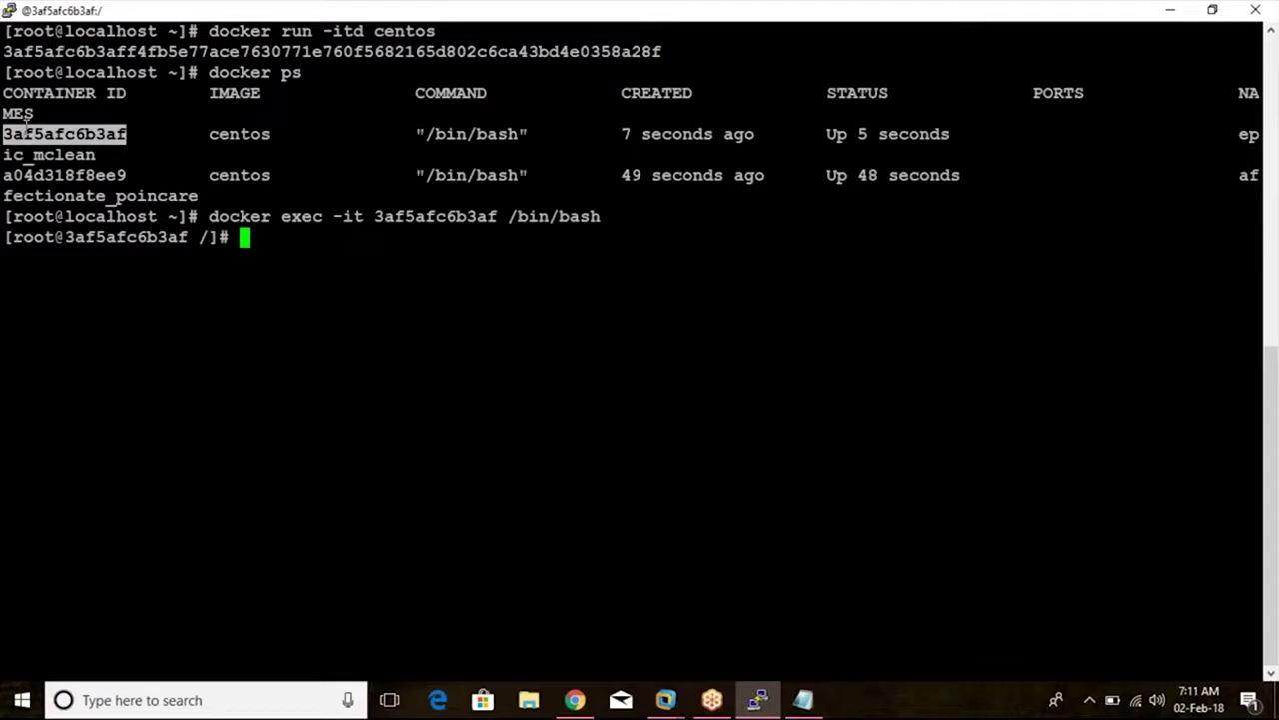
Exit the container's bash shell back to the host and start a docker command
key("Return")
key("Return")
key("Return")
key("Return")
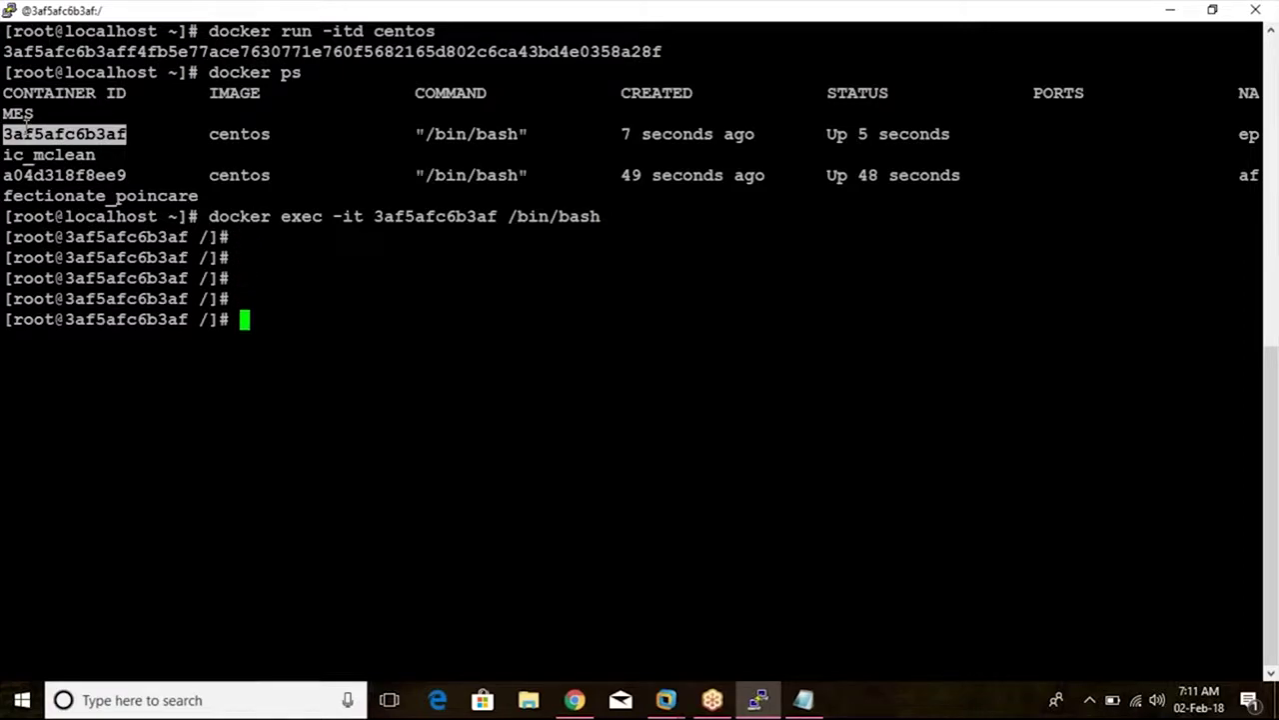
type("exit")
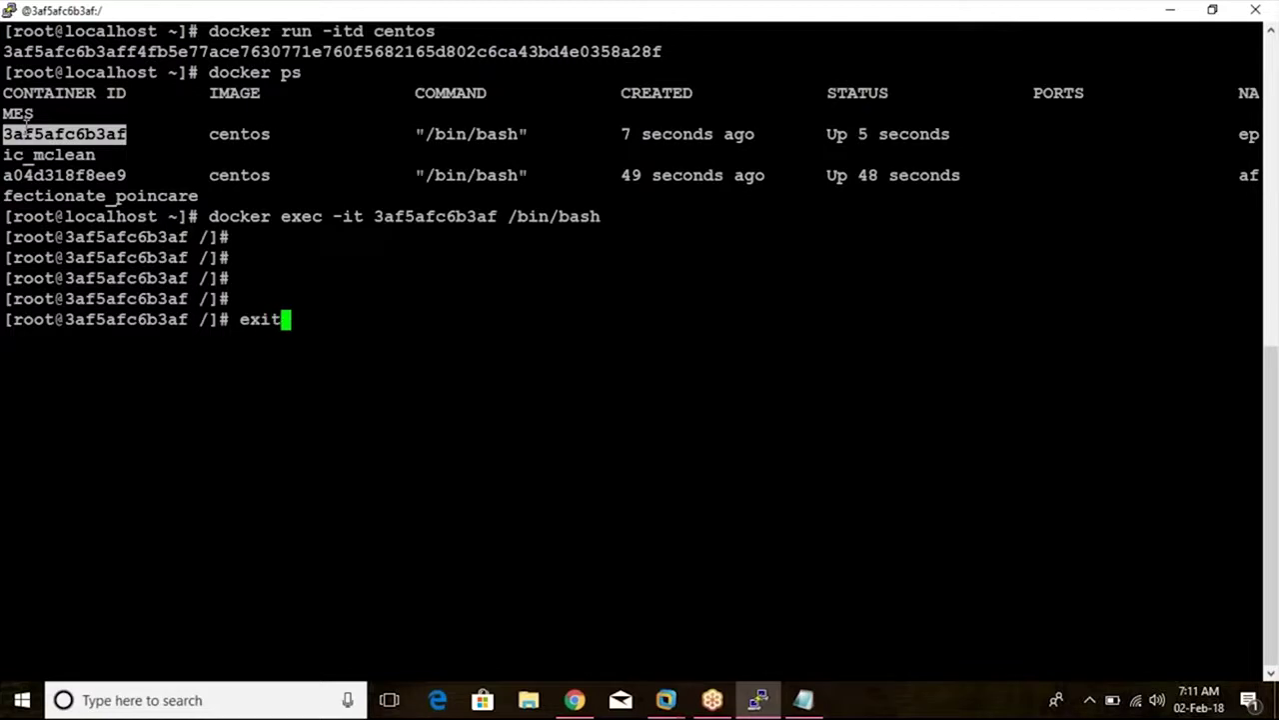
key("Return")
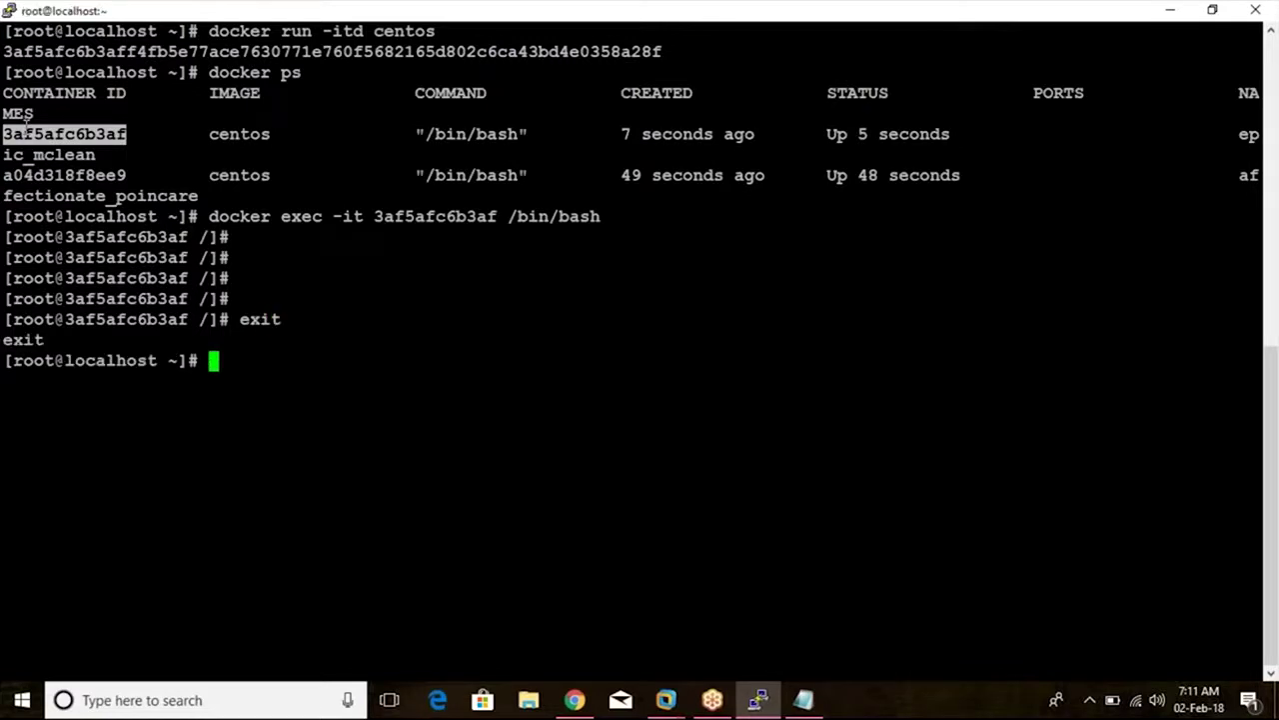
type("docker")
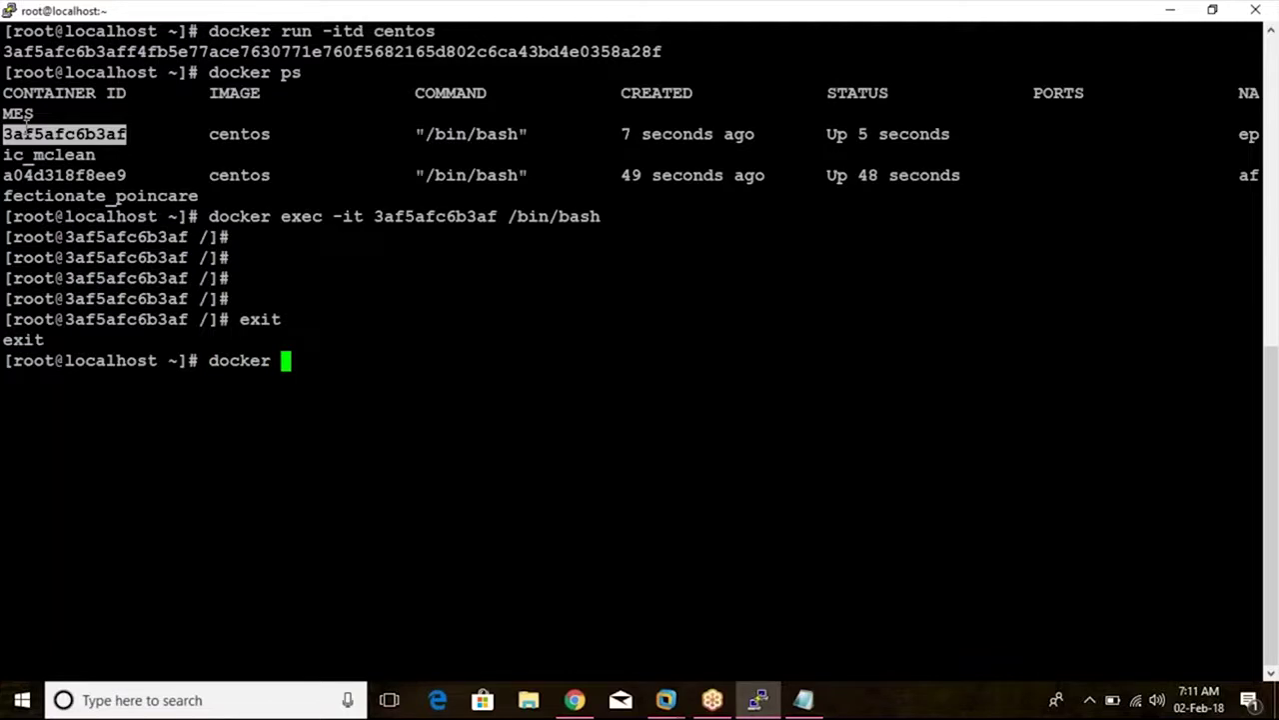
Run docker ps and confirm both centos containers show Up status
left_click(434, 133)
left_click_drag(434, 130, 488, 175)
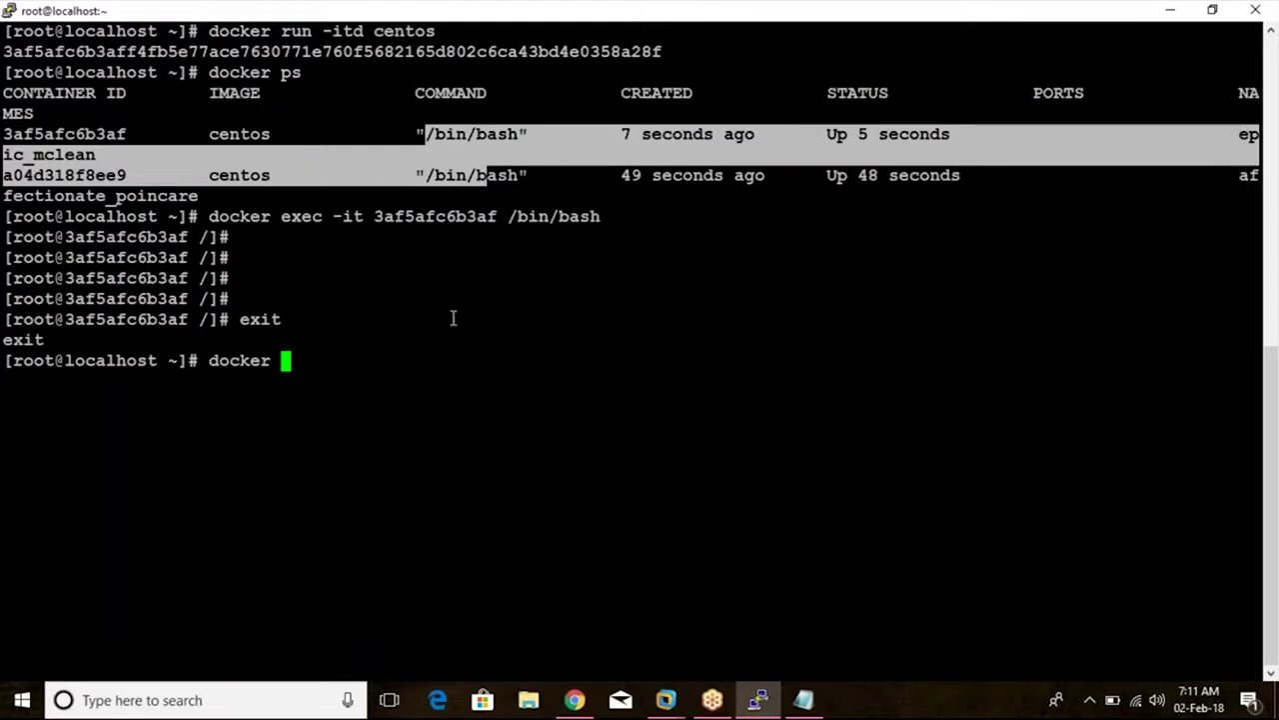
type("ps")
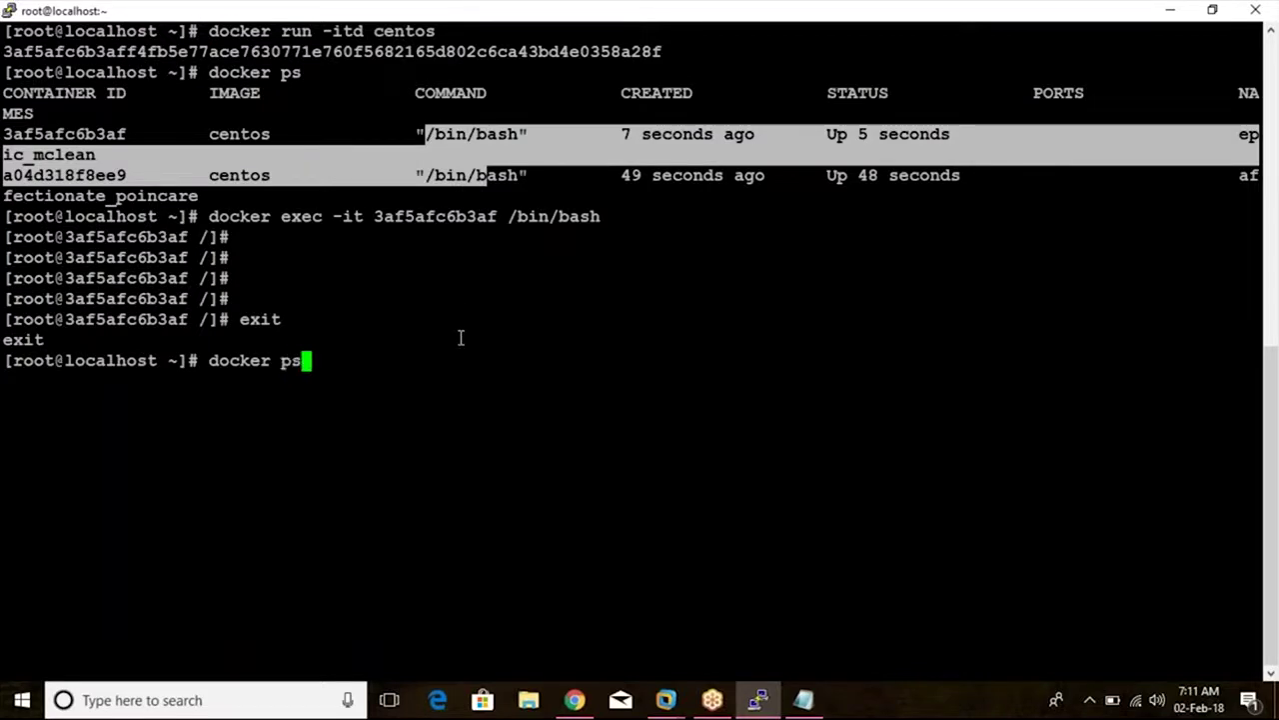
key("Return")
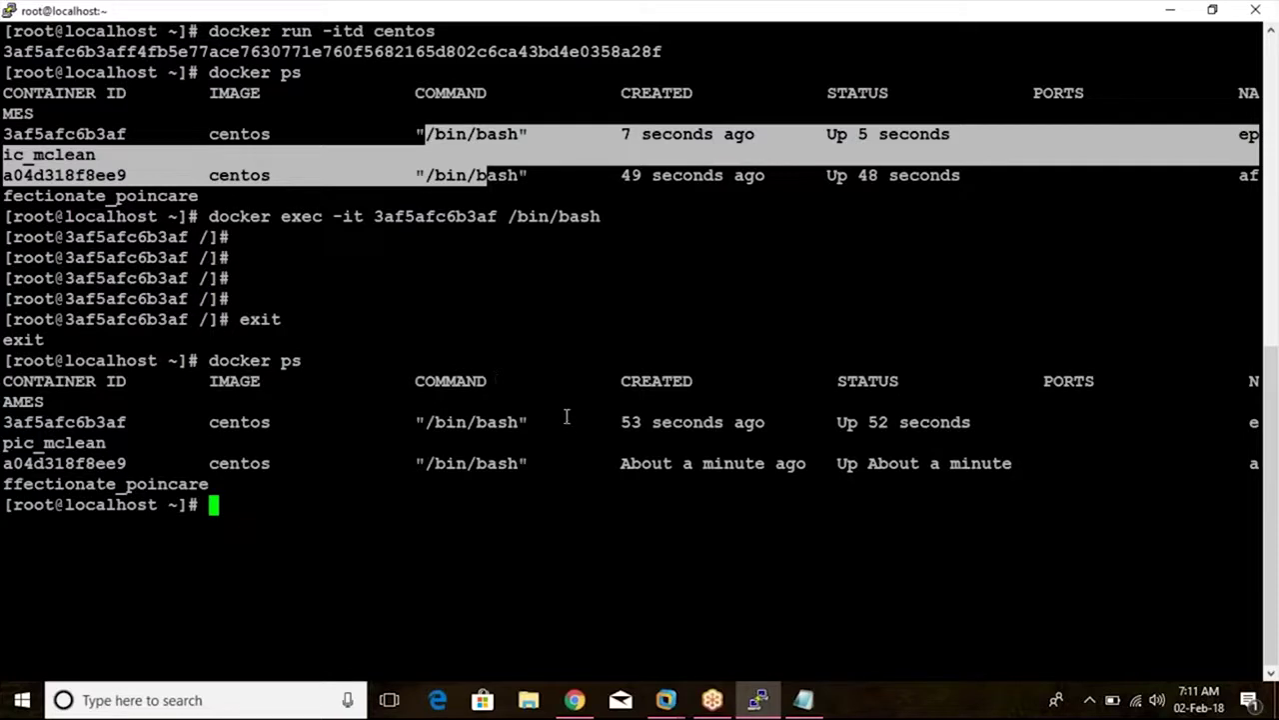
double_click(847, 423)
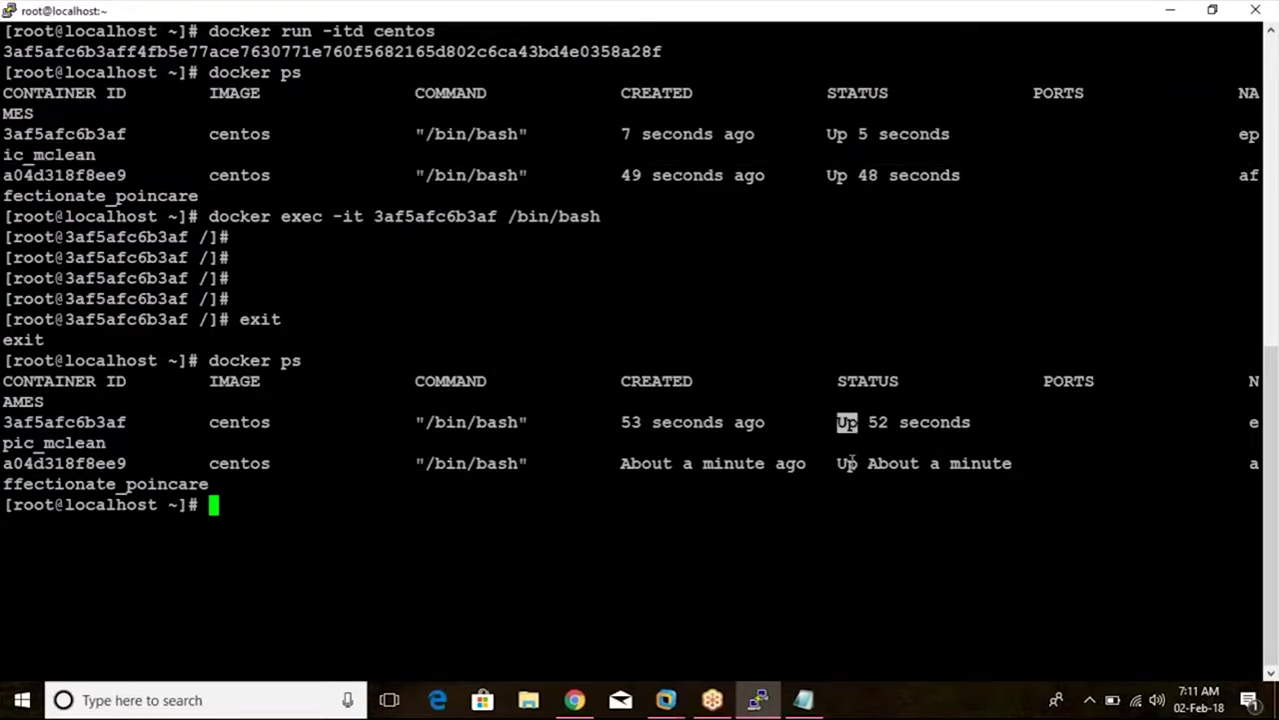
double_click(845, 463)
left_click(846, 464)
Highlight the earlier exec command, then switch to the batch-24 VM window and back
left_click_drag(300, 216, 343, 217)
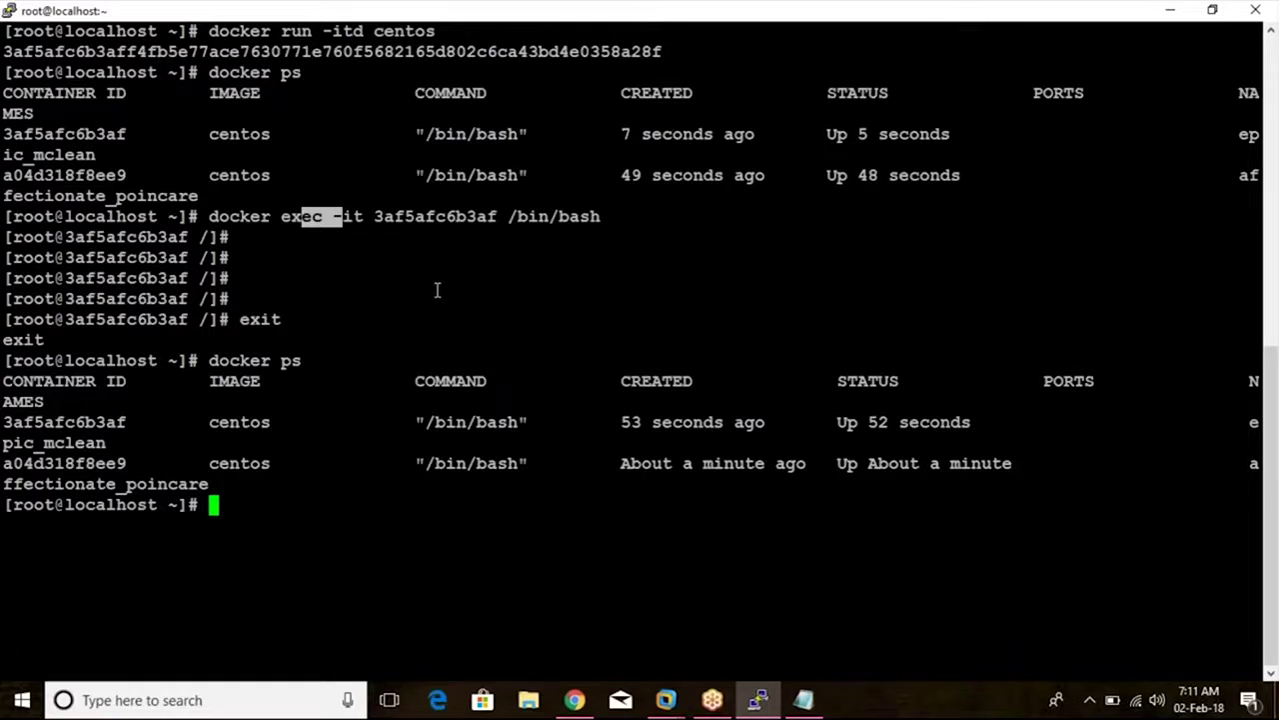
left_click(864, 320)
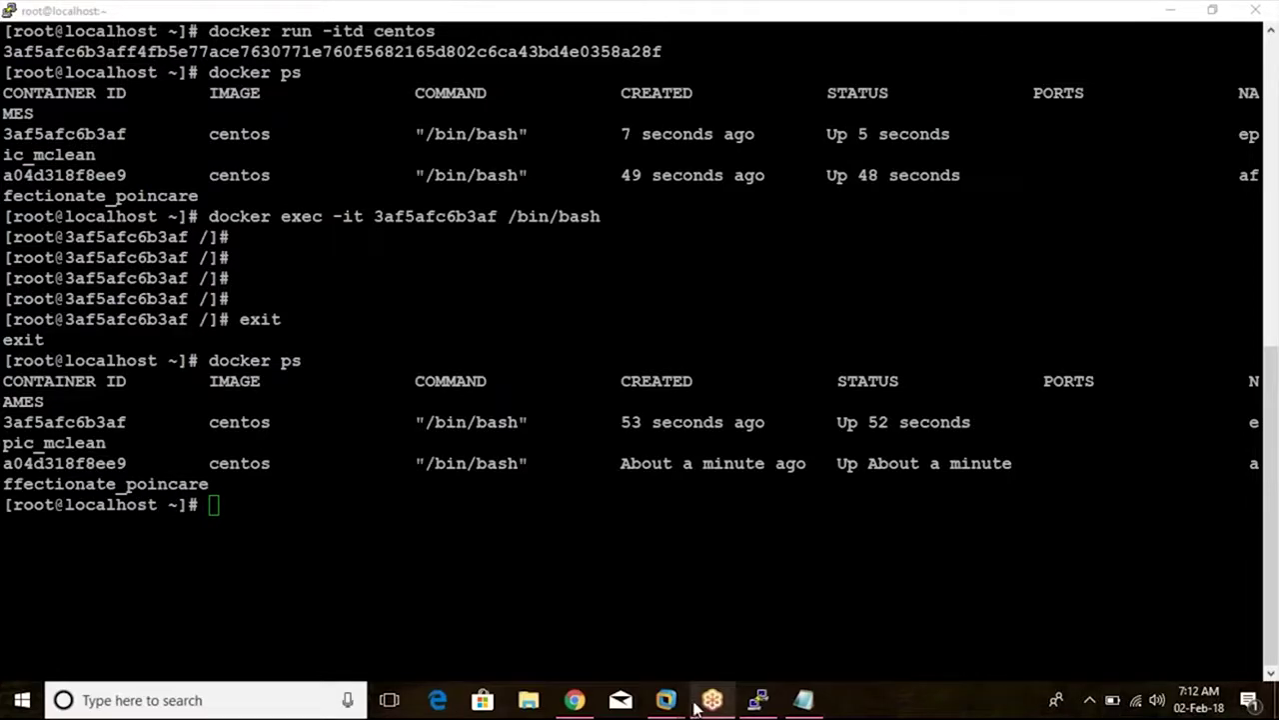
mouse_move(682, 706)
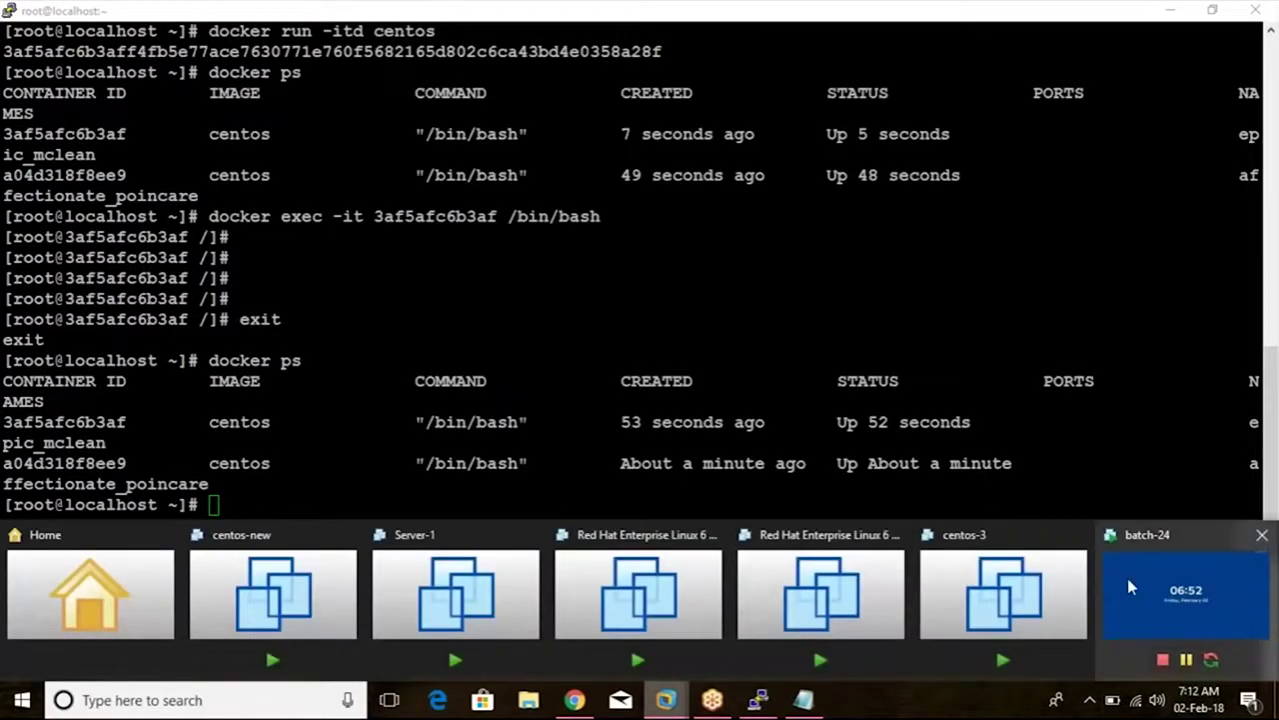
left_click(1128, 578)
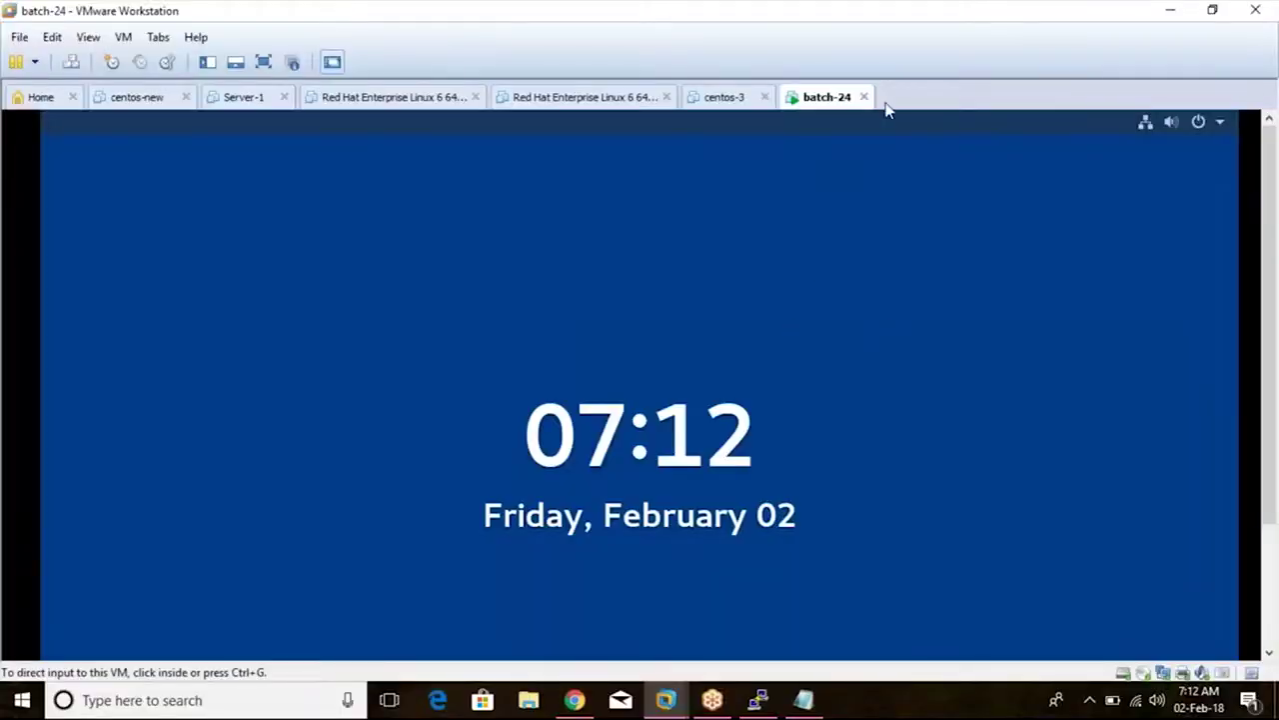
left_click(1164, 11)
Recall docker run -itd centos to start a third container, then list containers
key("Up")
key("Up")
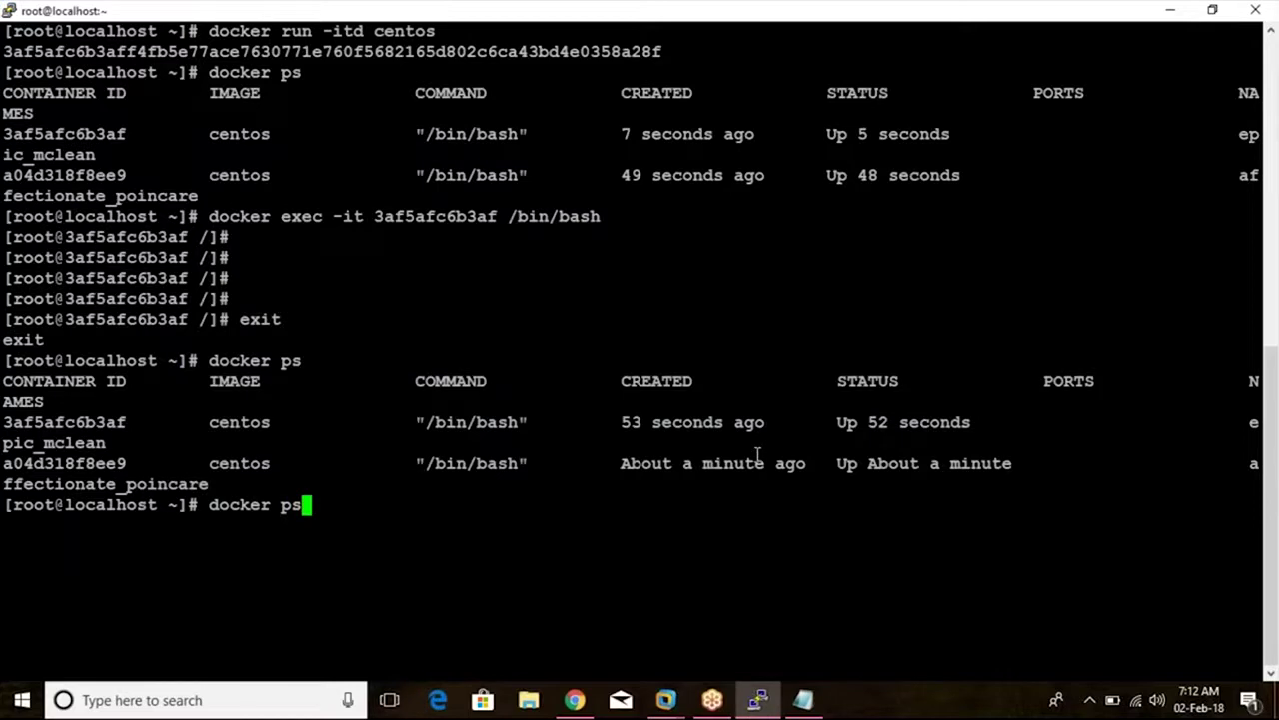
key("Up")
key("Up")
key("Up")
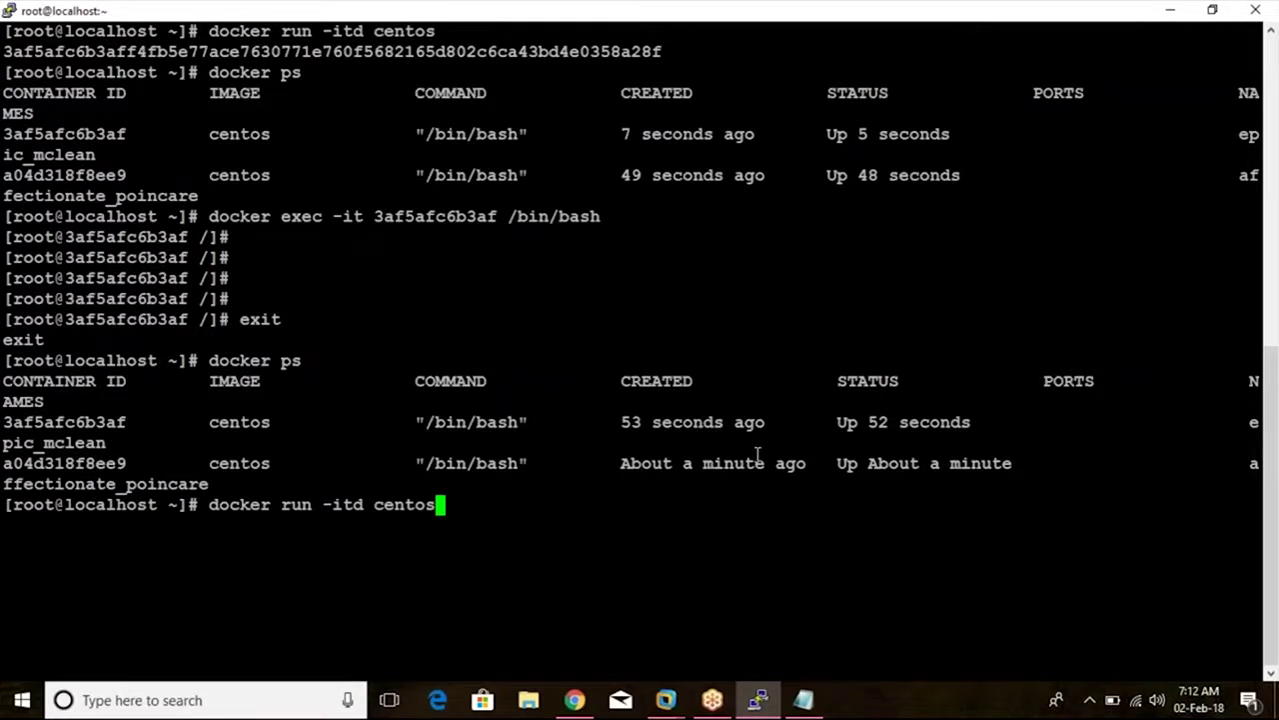
key("Return")
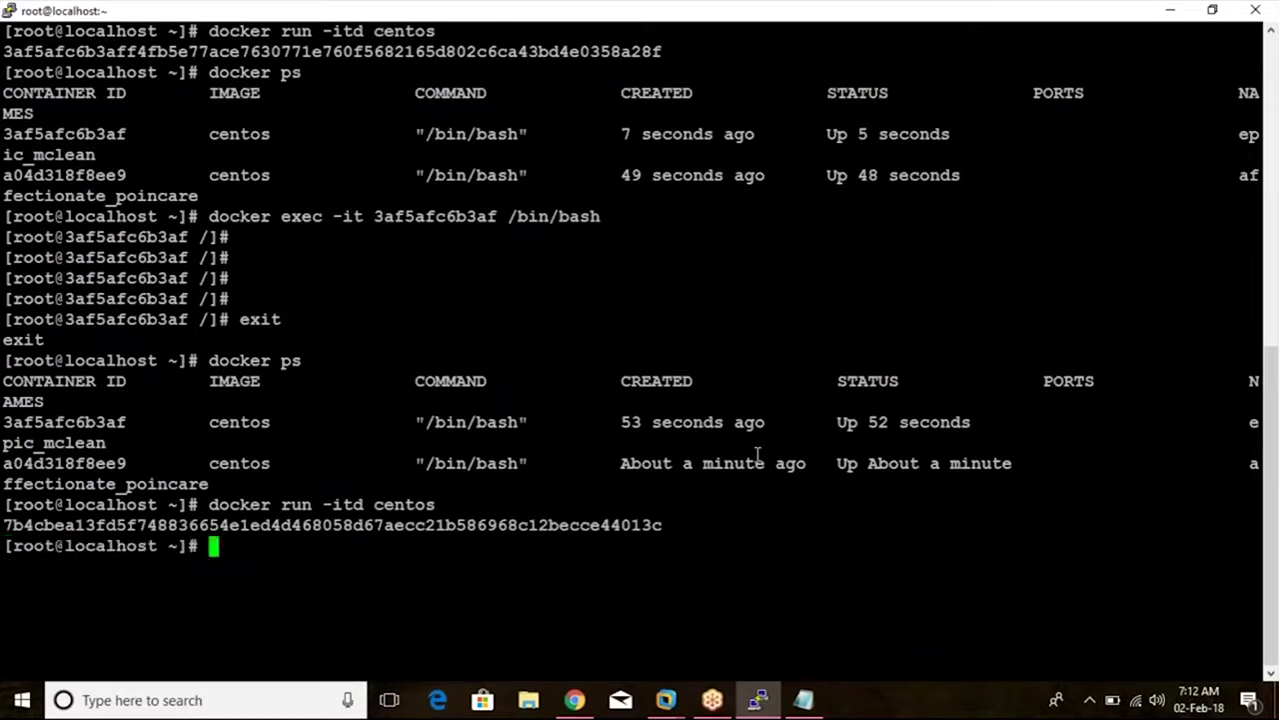
type("docker ps")
key("Return")
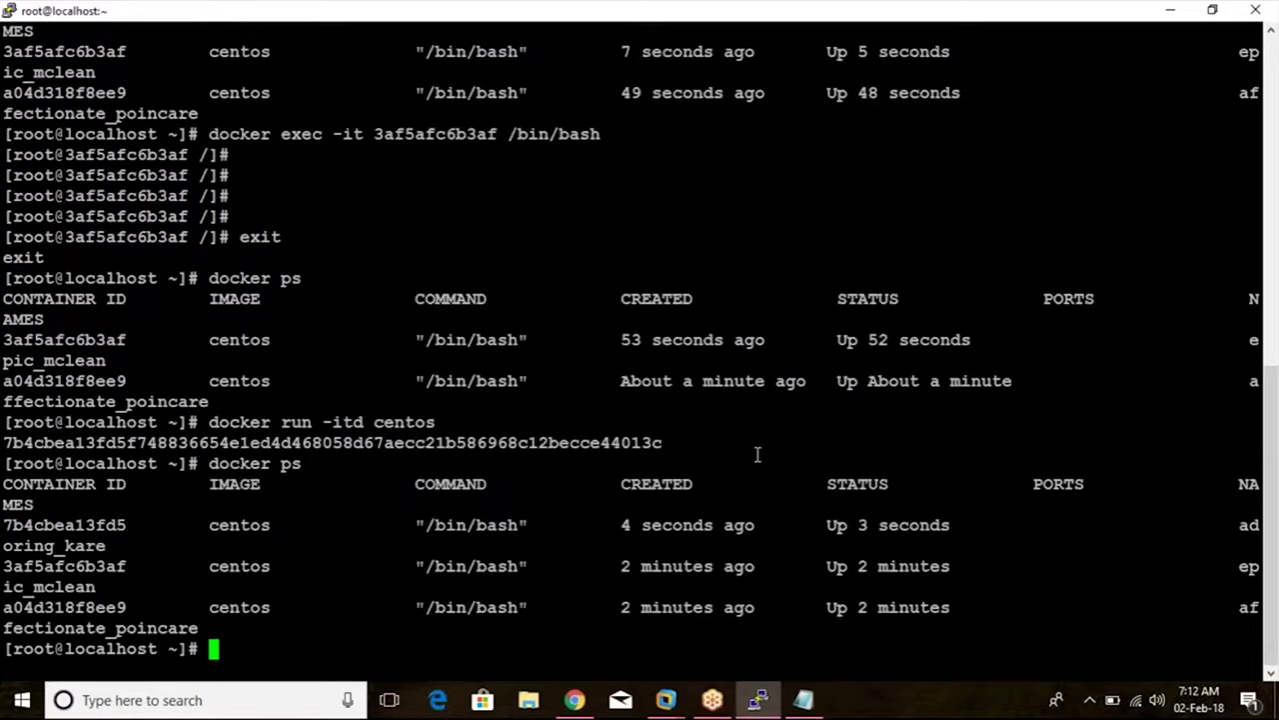
Start a fourth detached centos container and list all four running containers
key("Up")
key("Up")
key("Return")
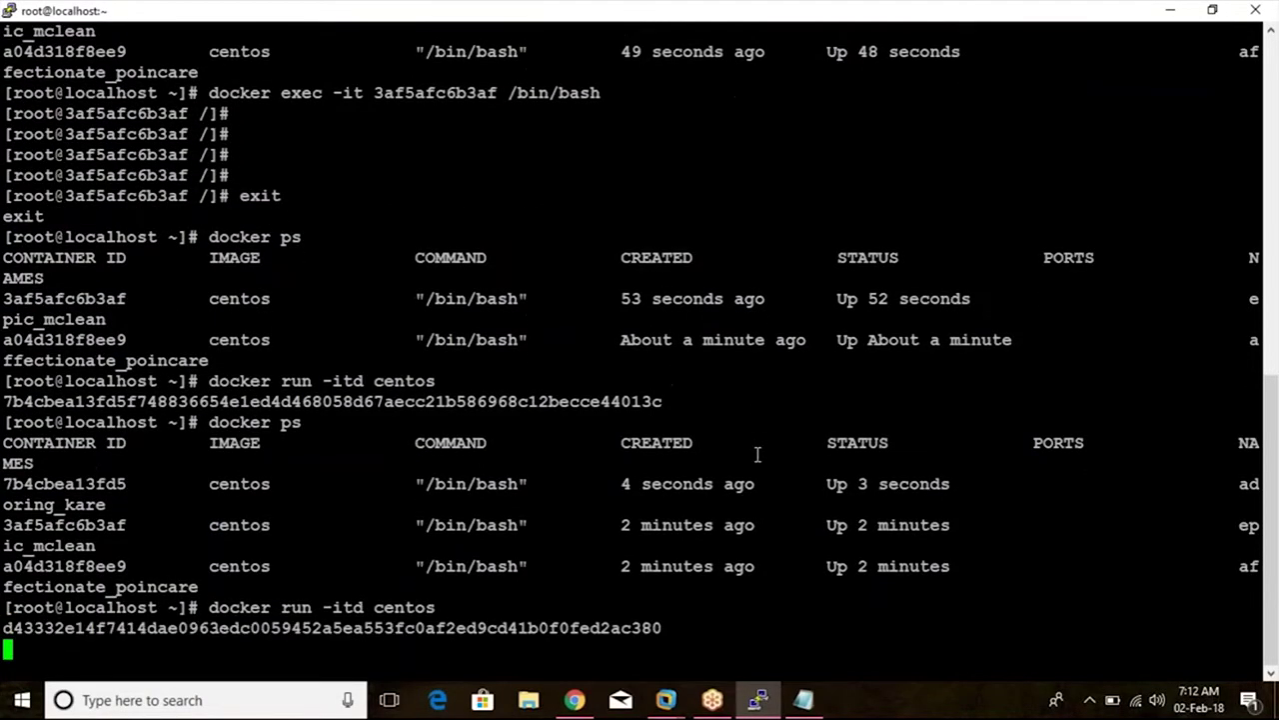
key("Up")
key("Up")
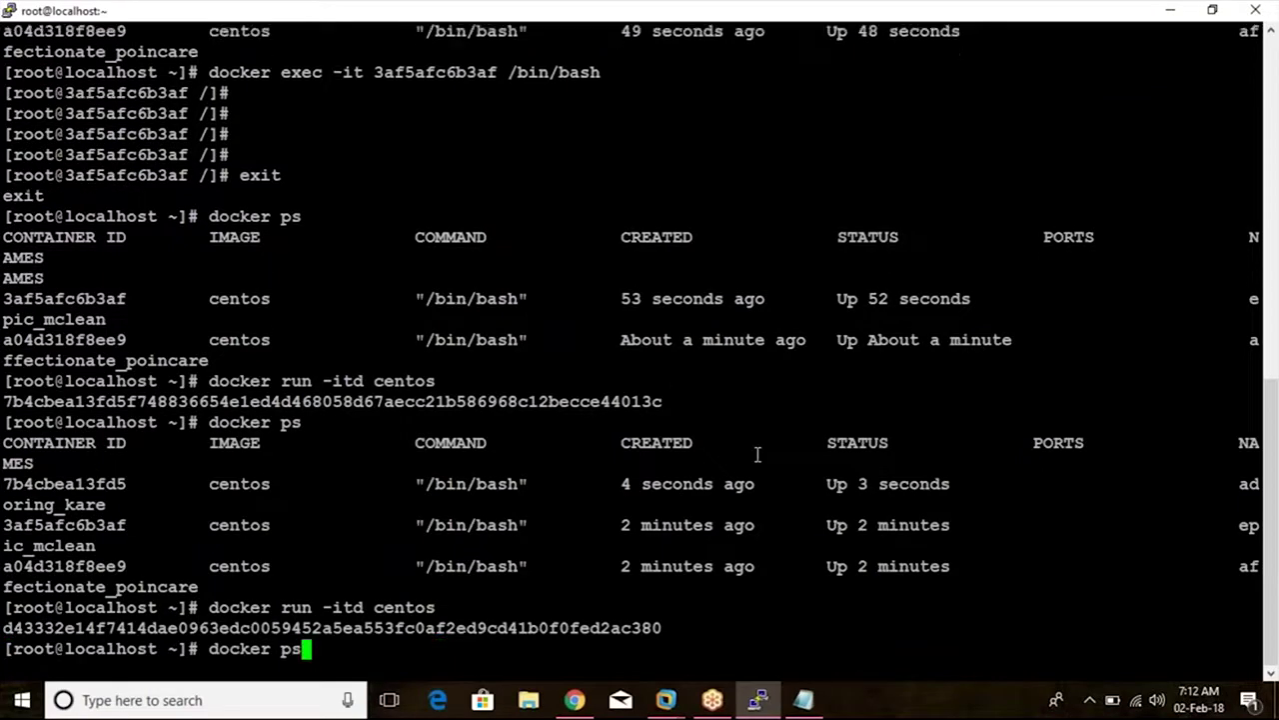
key("Return")
left_click_drag(710, 483, 855, 576)
left_click(843, 567)
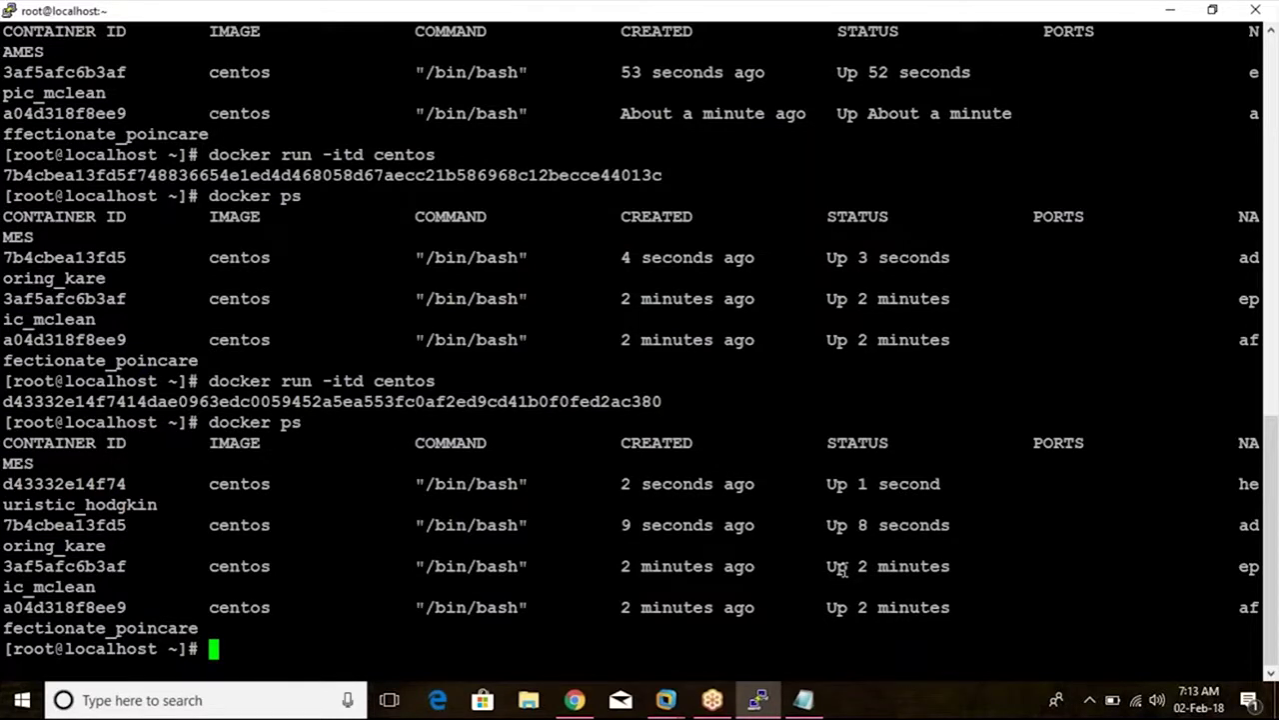
Mark container ID a04d318f8ee9 in the list and show the VM window previews
type("docker")
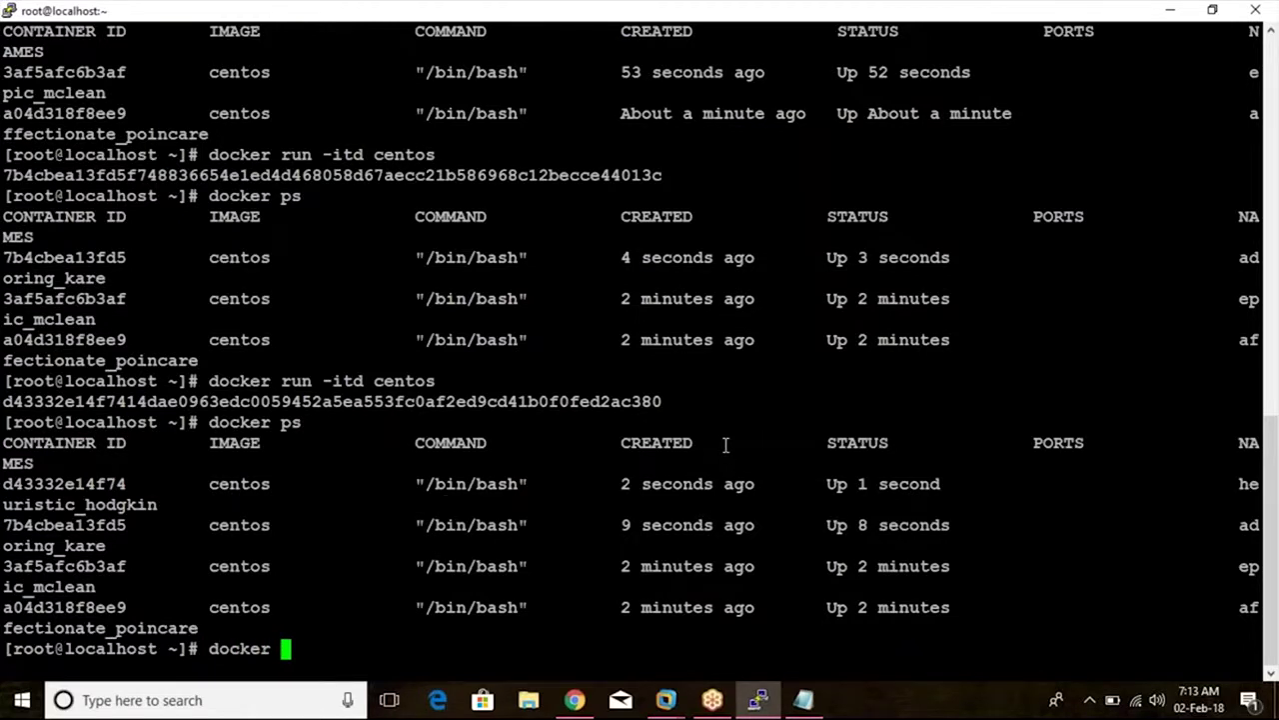
double_click(22, 609)
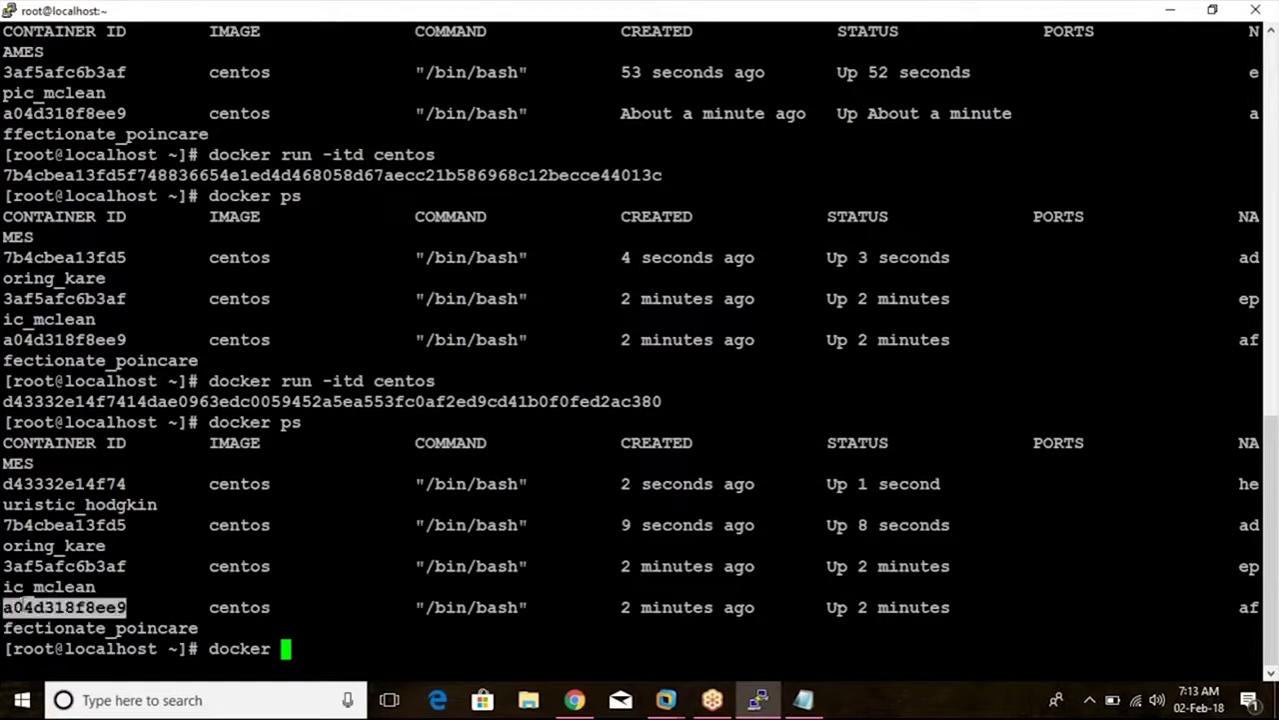
double_click(24, 600)
left_click(667, 700)
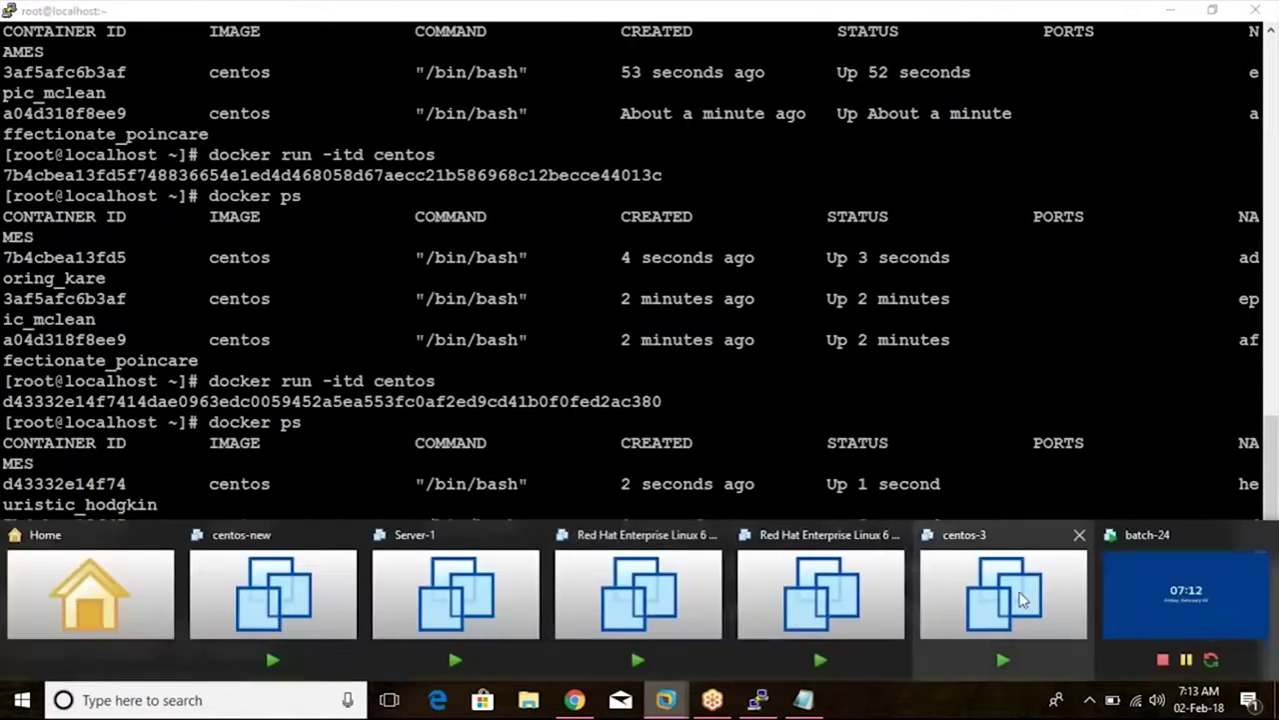
left_click(1159, 593)
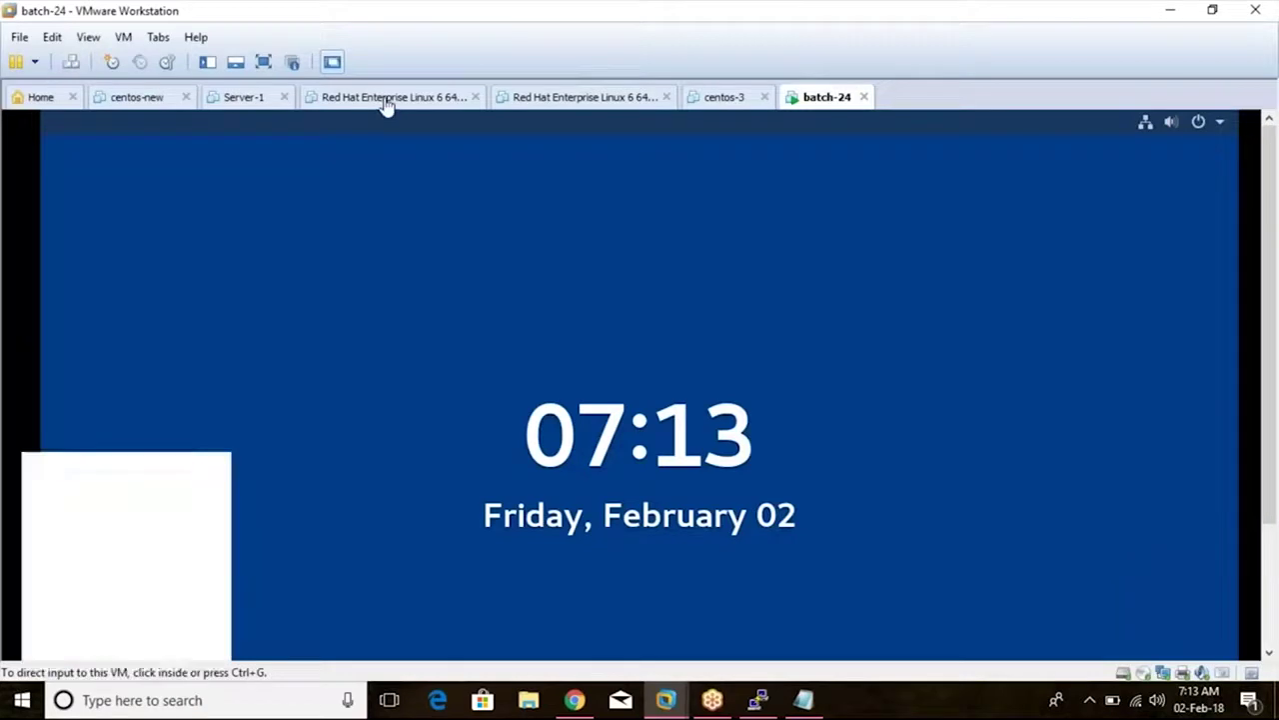
left_click(387, 100)
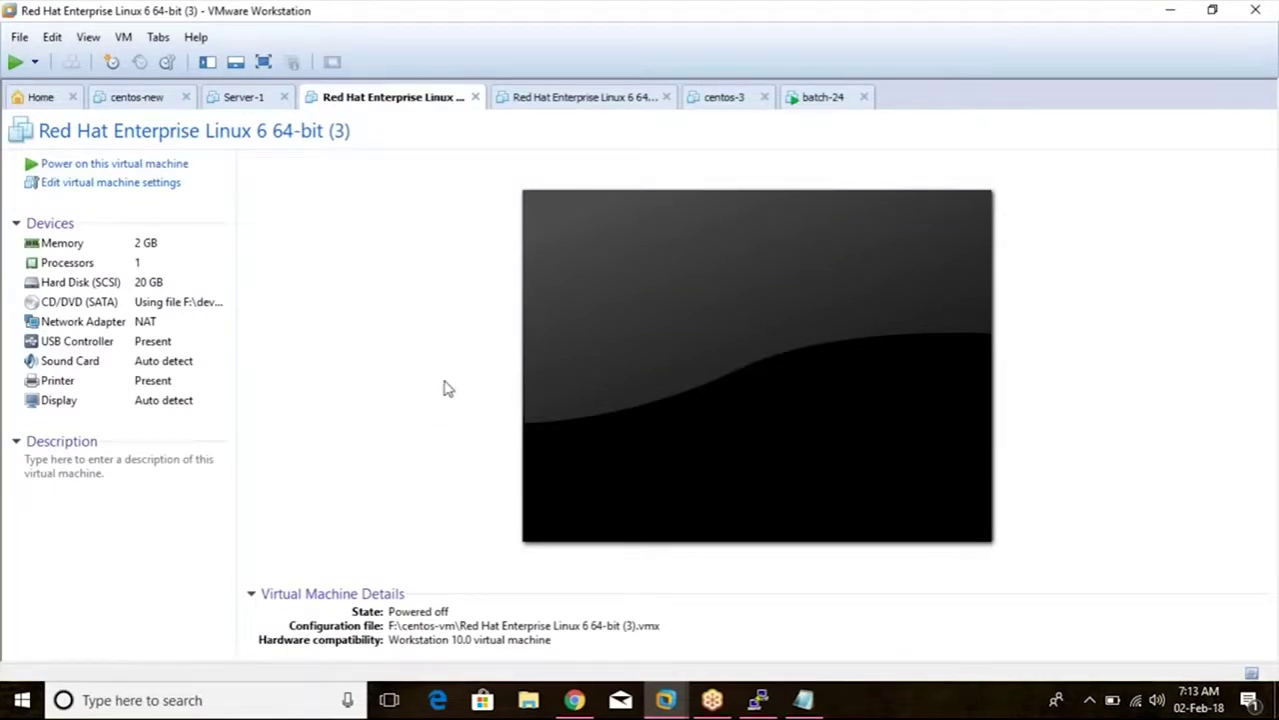
left_click(534, 110)
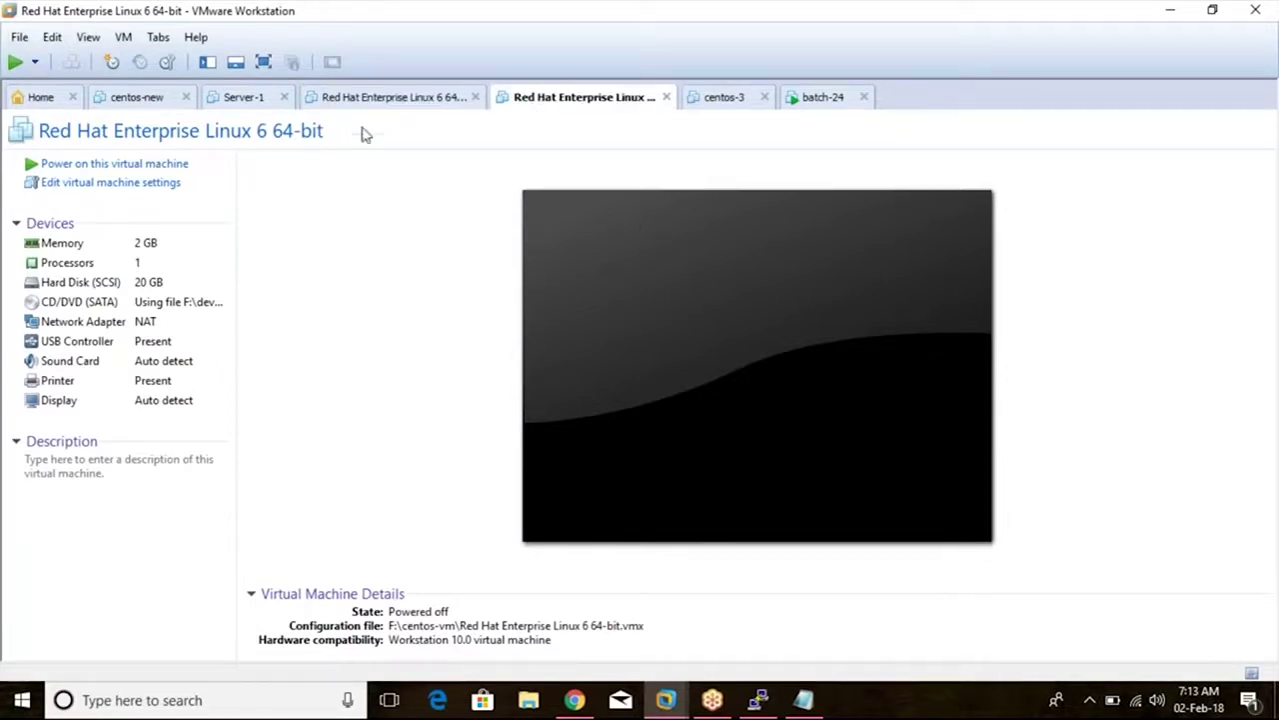
left_click(409, 104)
left_click(566, 110)
left_click(748, 704)
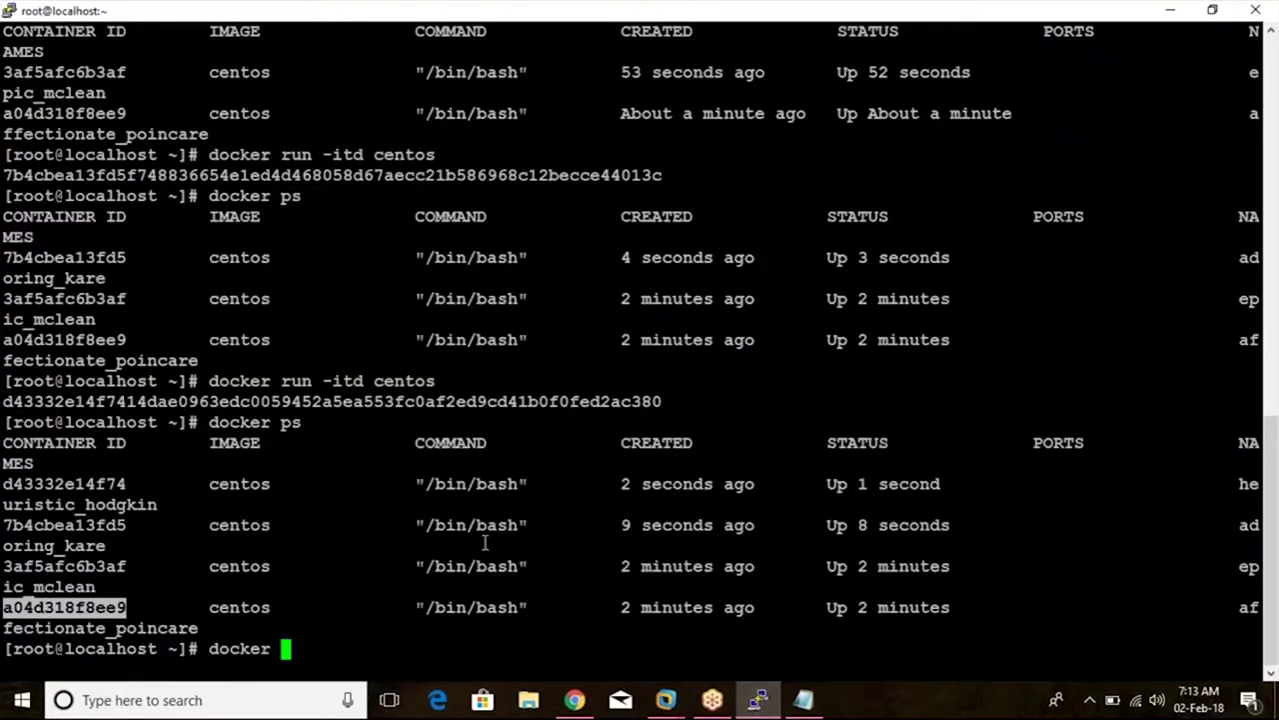
Run docker stop $(docker ps) to try stopping all running containers
left_click_drag(190, 486, 273, 490)
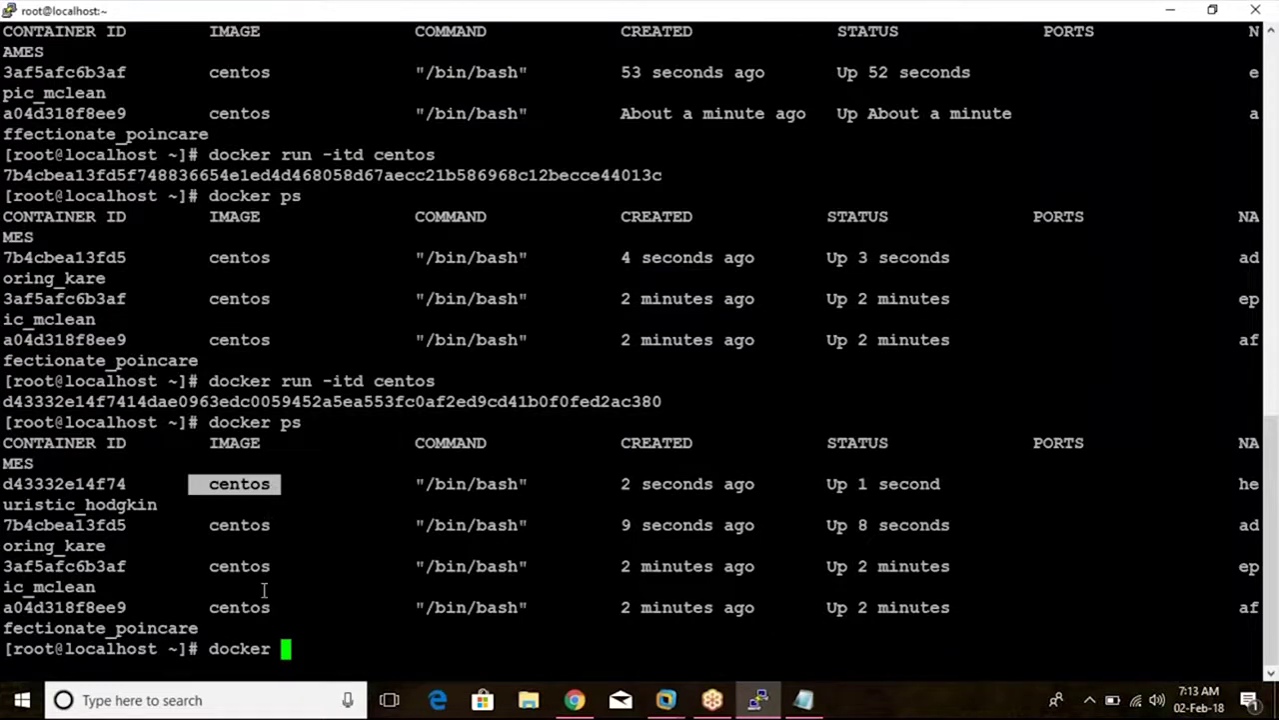
left_click_drag(220, 568, 300, 569)
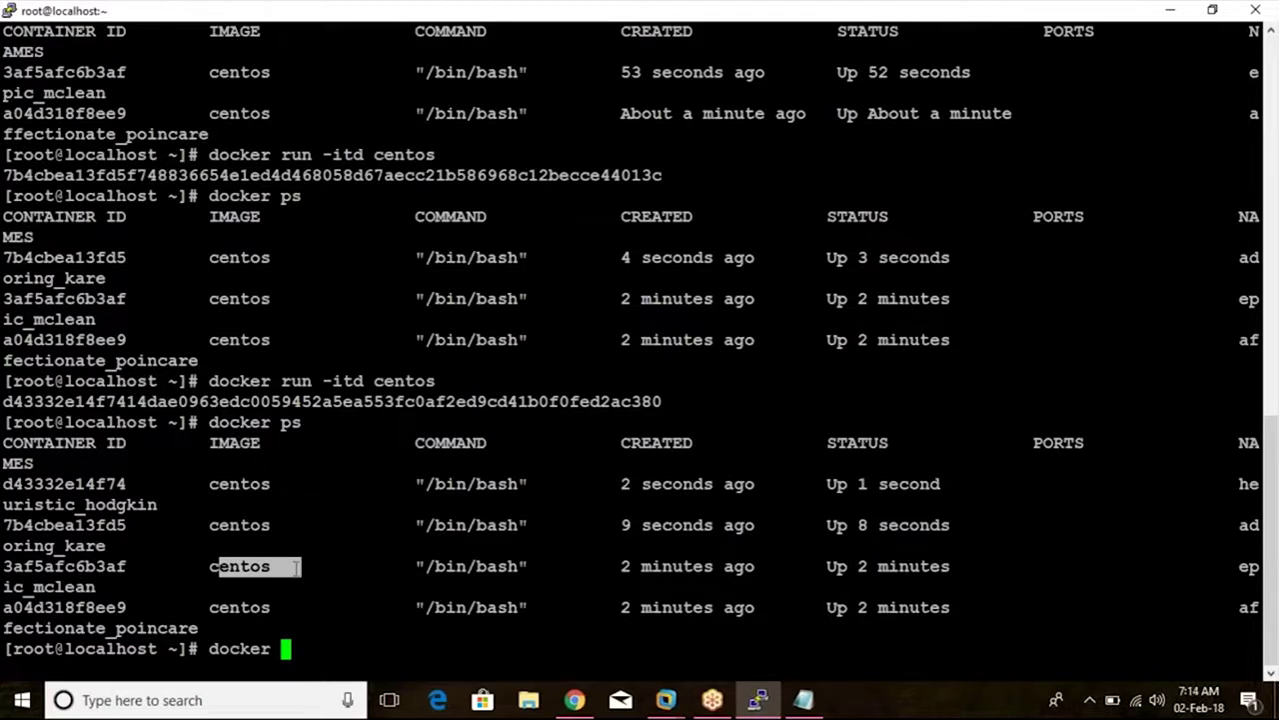
type("docker docker")
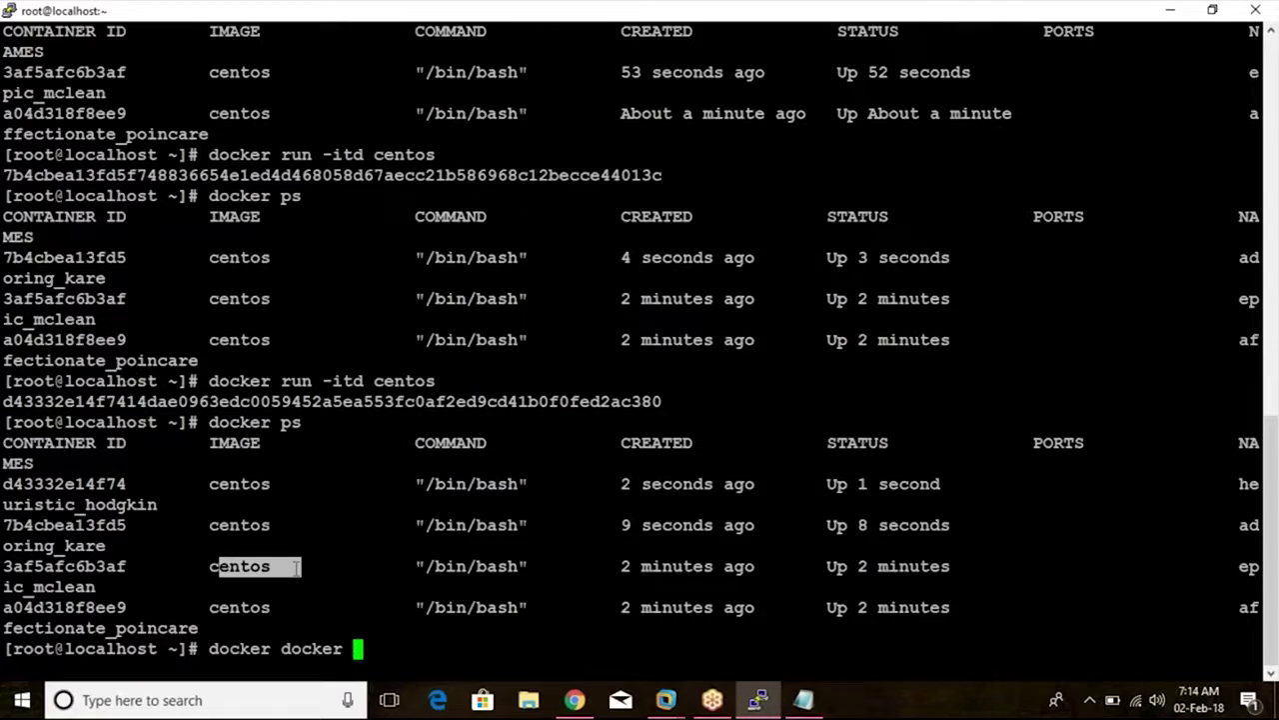
type("stop $(docker ps")
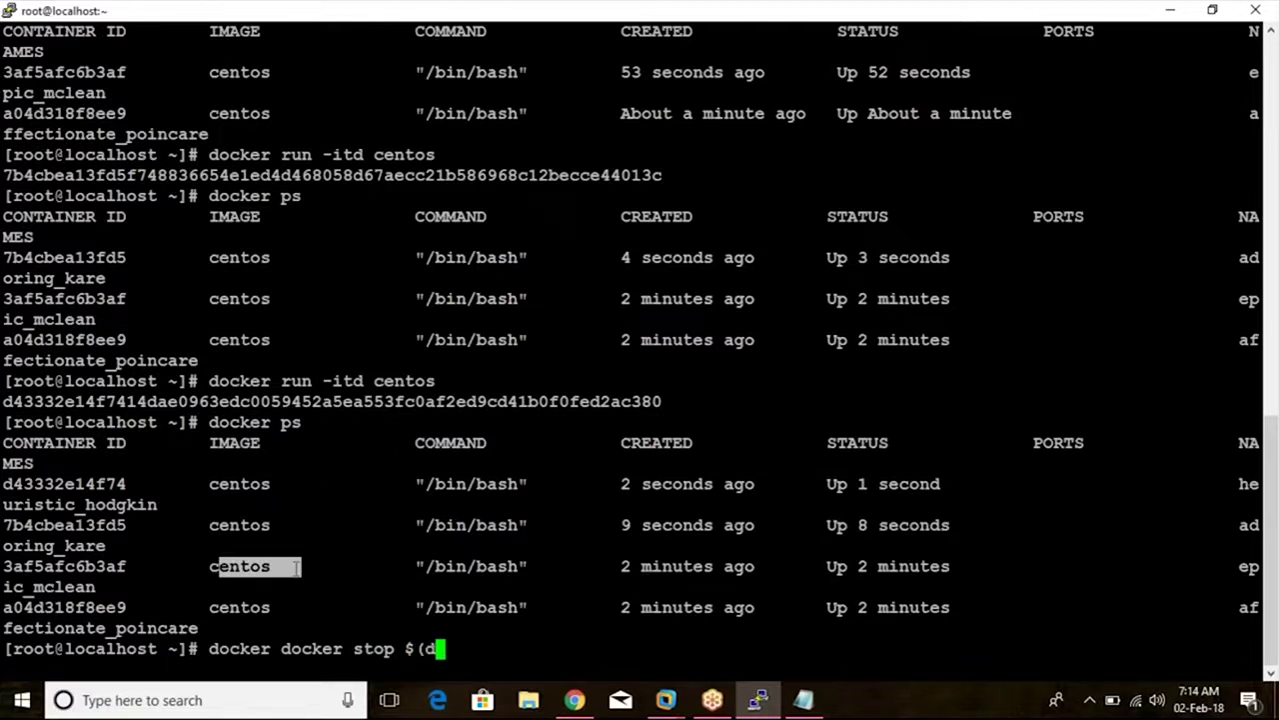
key("BackSpace")
type(")")
key("Return")
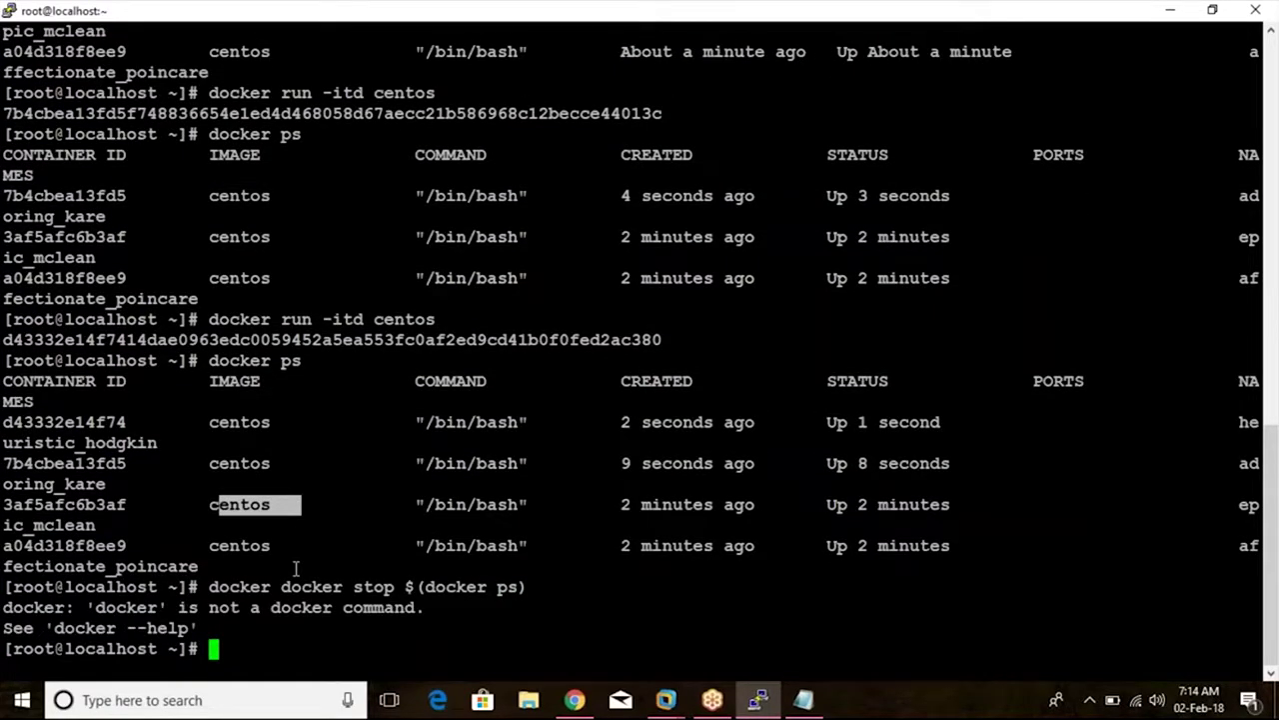
Remove the duplicated 'docker' word from the recalled stop command and run it again
key("Up")
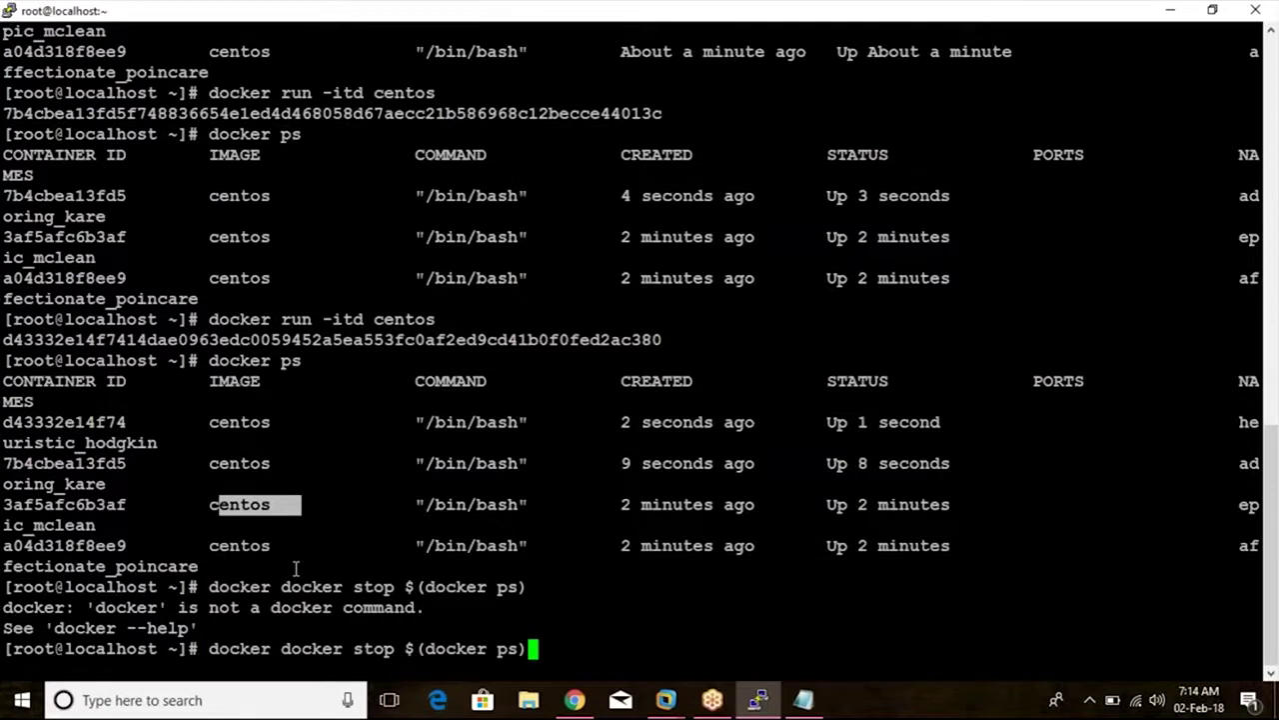
key("Left")
key("Left")
key("Left")
key("Left")
key("Left")
key("Left")
key("Left")
key("Left")
key("Left")
key("Left")
key("Left")
key("Left")
key("Left")
key("Left")
key("Left")
key("Left")
key("Left")
key("Left")
key("Left")
key("Left")
key("BackSpace")
key("BackSpace")
key("BackSpace")
key("BackSpace")
key("BackSpace")
key("BackSpace")
key("BackSpace")
key("Return")
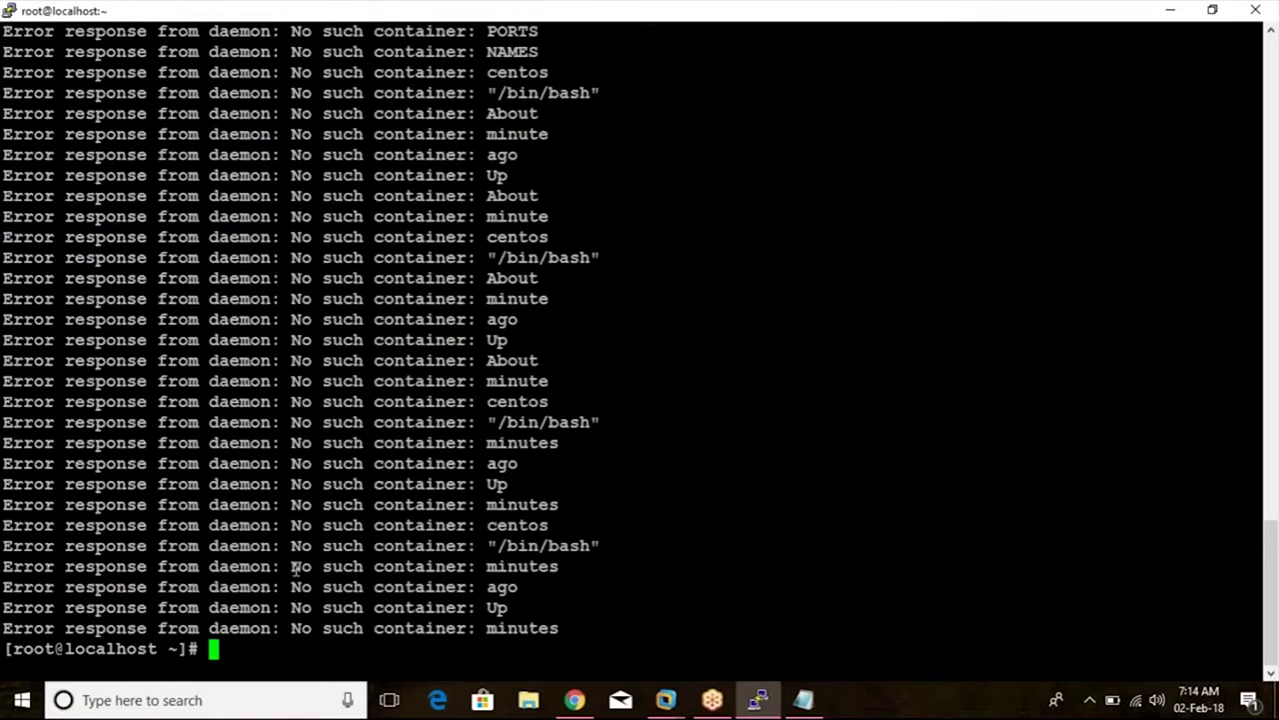
Clear the errors, confirm docker ps lists no containers, clear again and begin a docker command
key("Return")
key("Return")
key("Return")
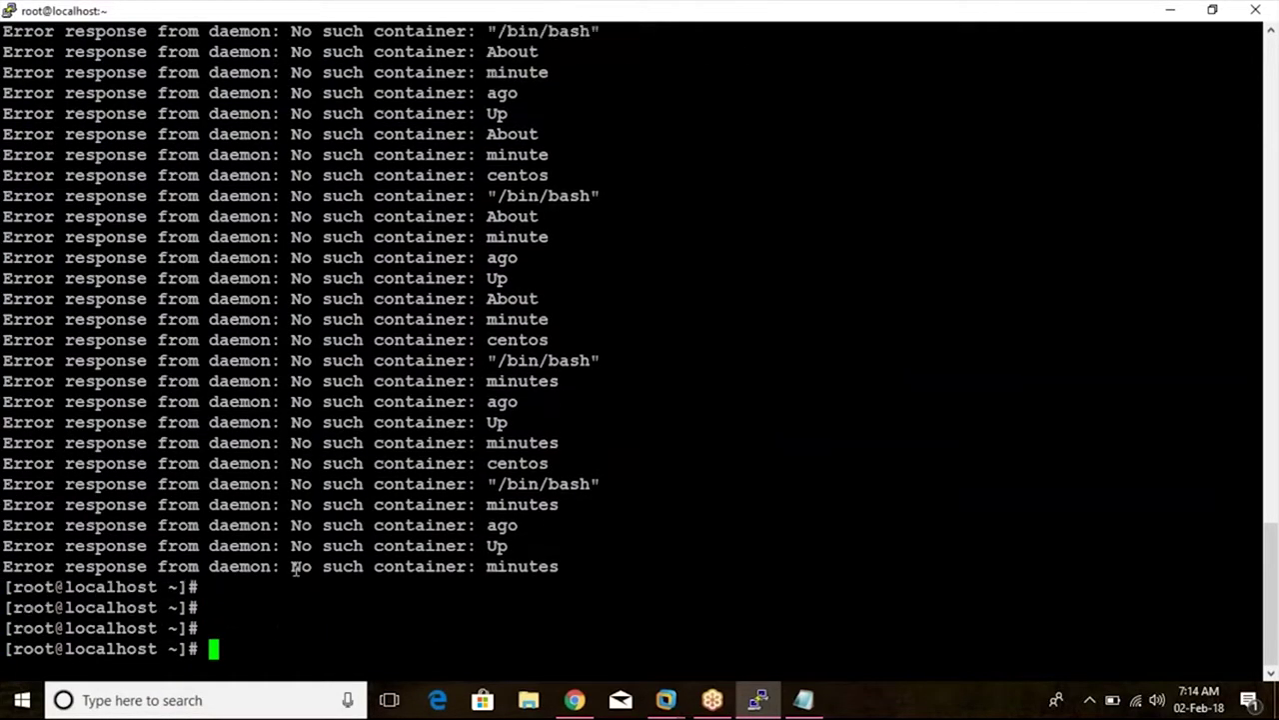
key("Return")
type("clear")
key("Return")
type("docker ps")
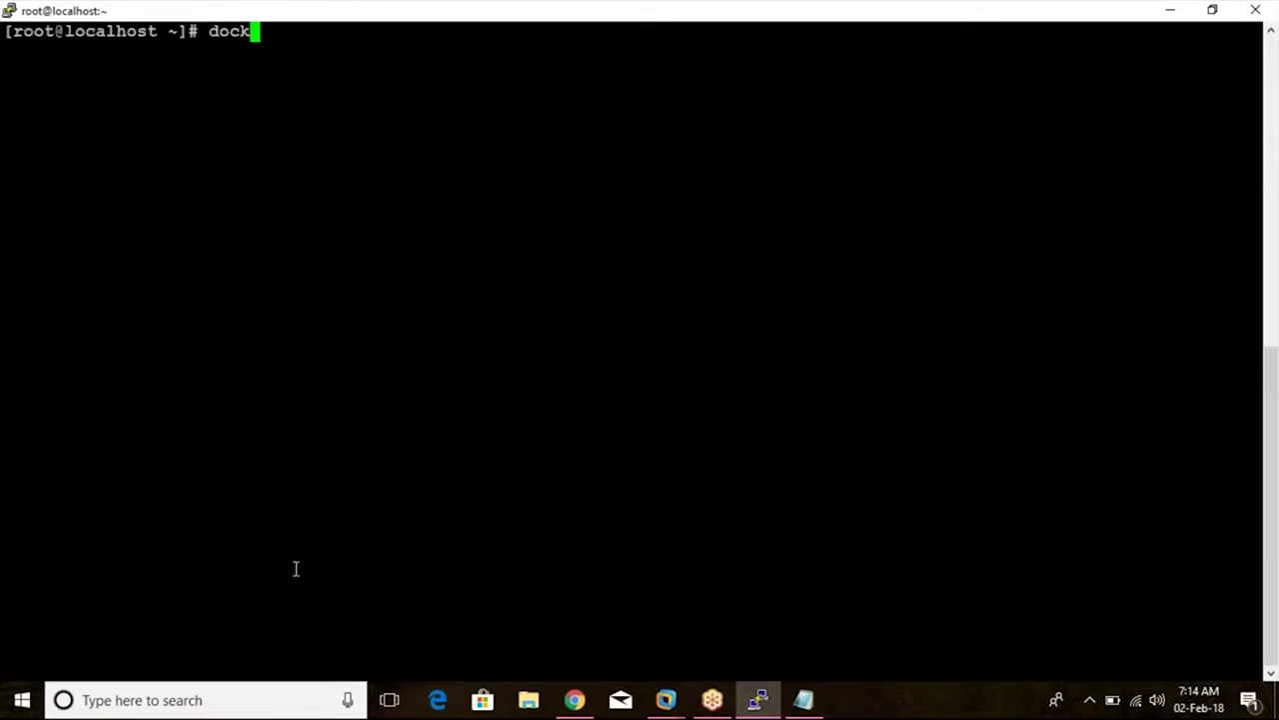
key("Return")
type("clear")
key("Return")
type("docker")
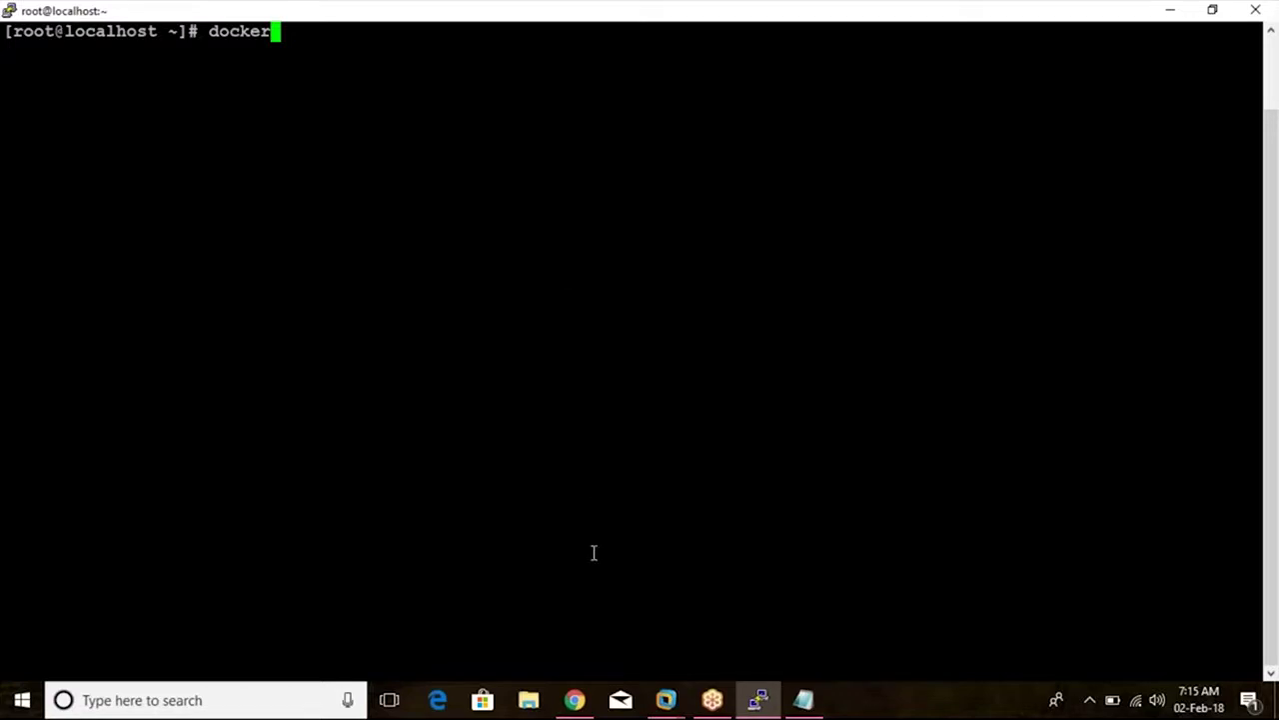
Switch from the PuTTY terminal to the browser showing the Docker Store centos results
left_click(574, 700)
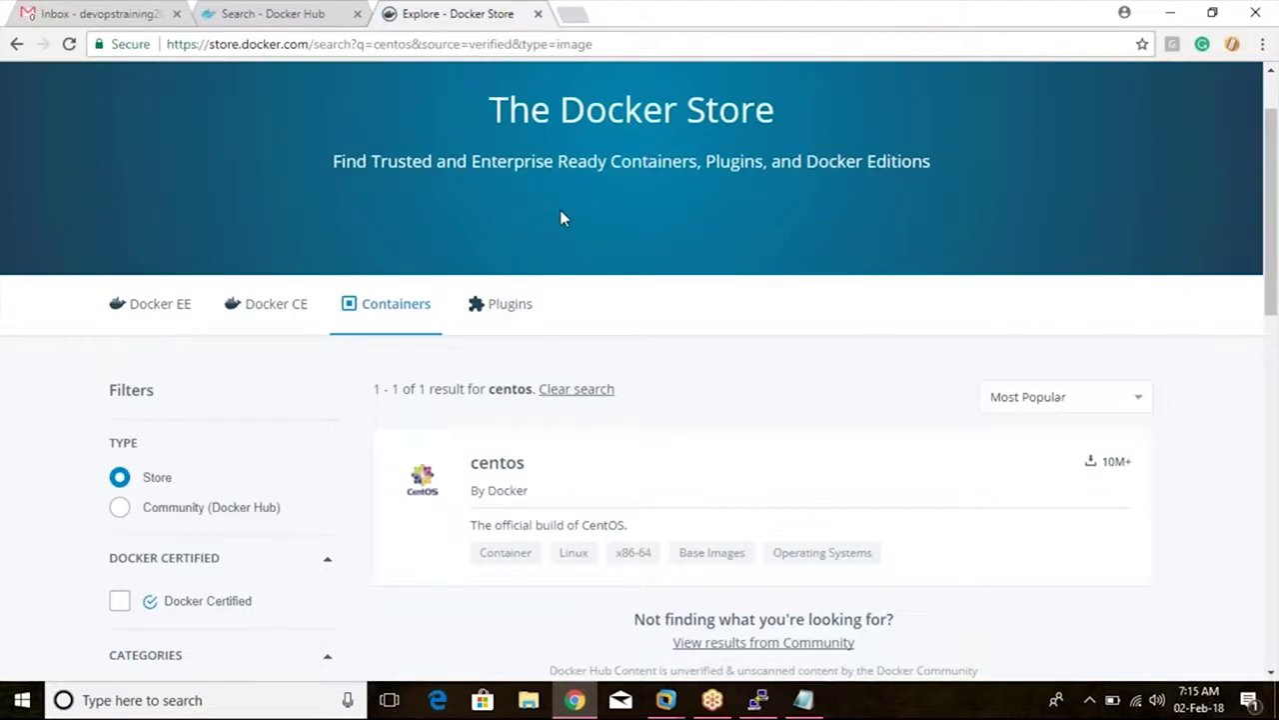
Close the Docker Store tab and open Docker Hub's sign-up form for a new Docker ID
scroll(761, 266, "up", 2)
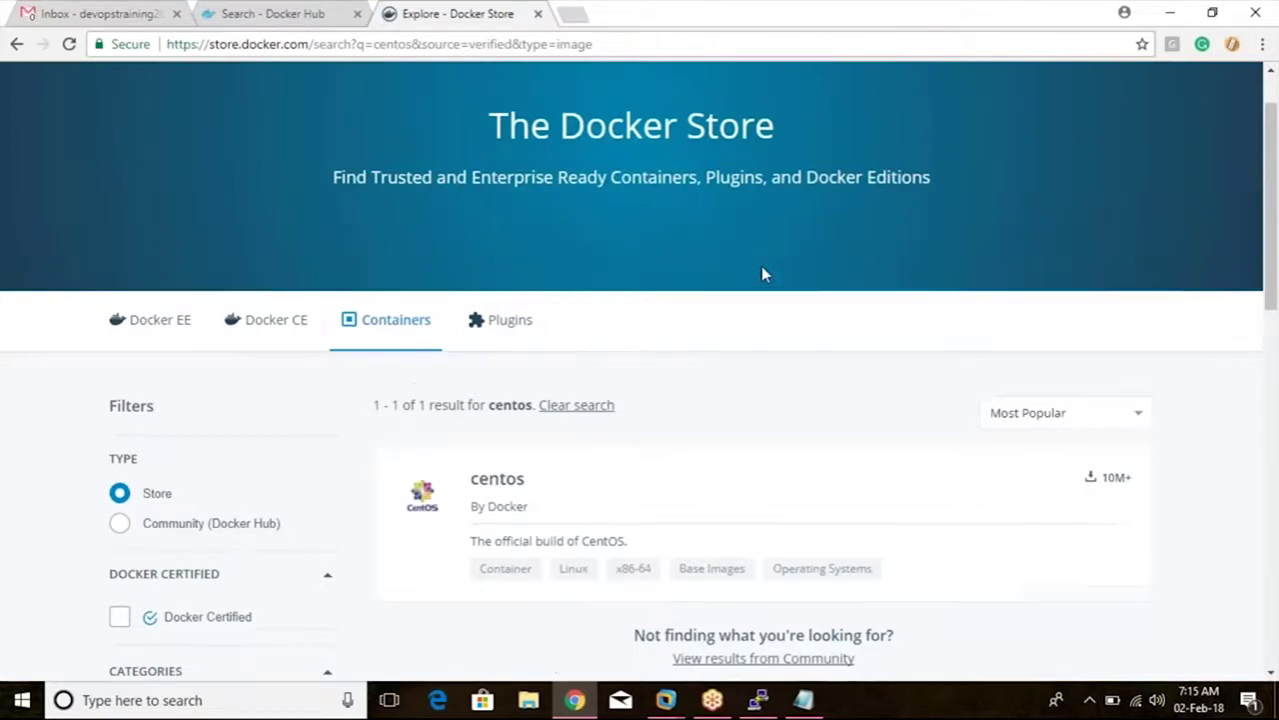
left_click(538, 14)
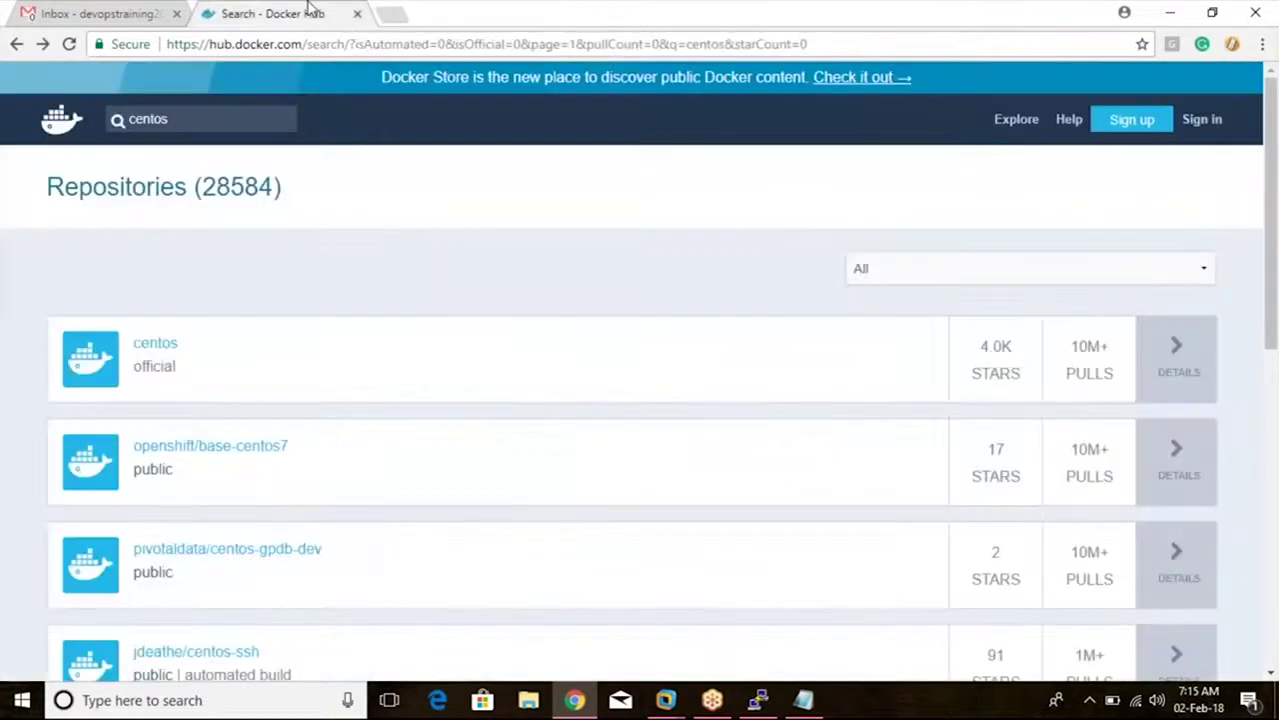
left_click(1132, 119)
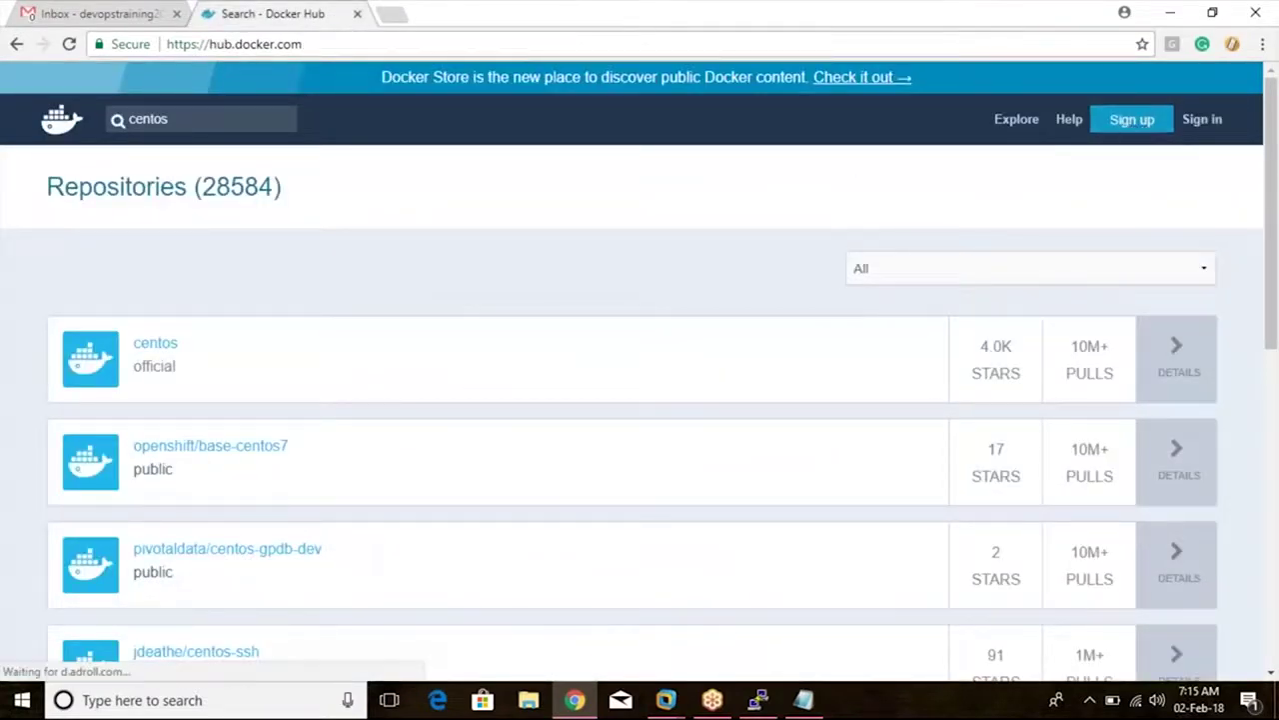
left_click(955, 246)
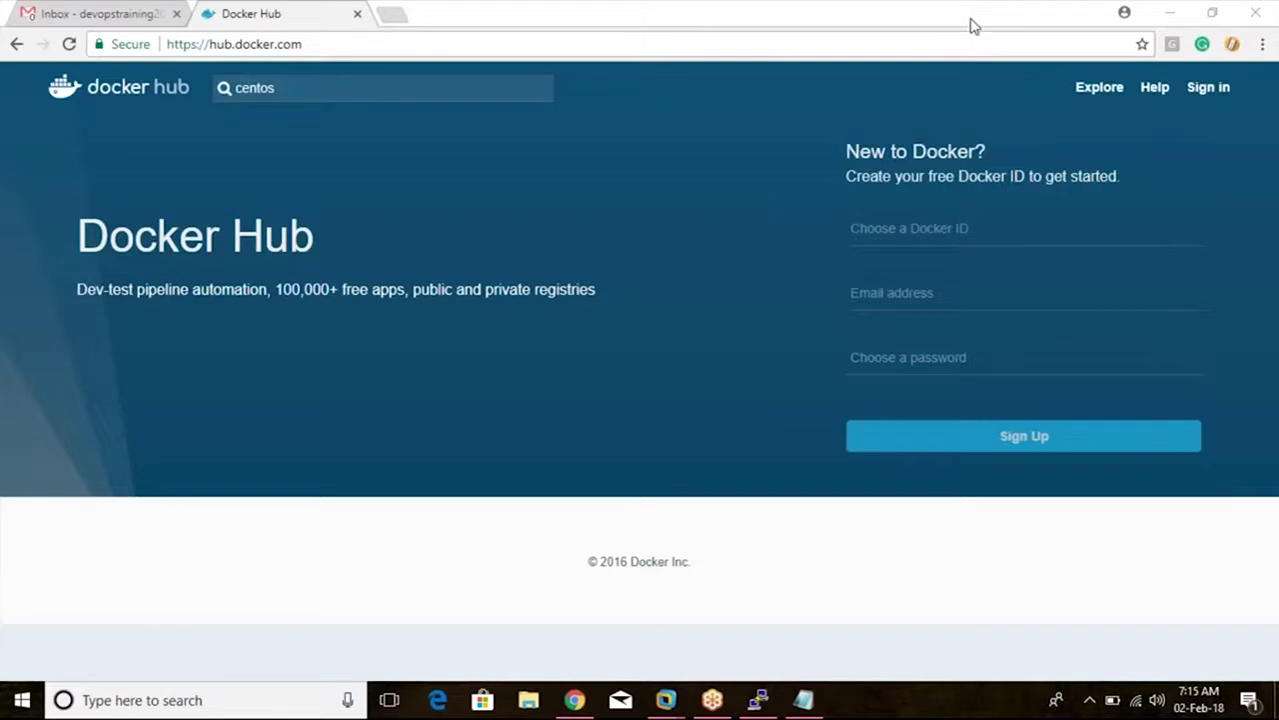
Paste the saved address as the Docker ID and trim it down to letters only
left_click(906, 228)
key("ctrl+v")
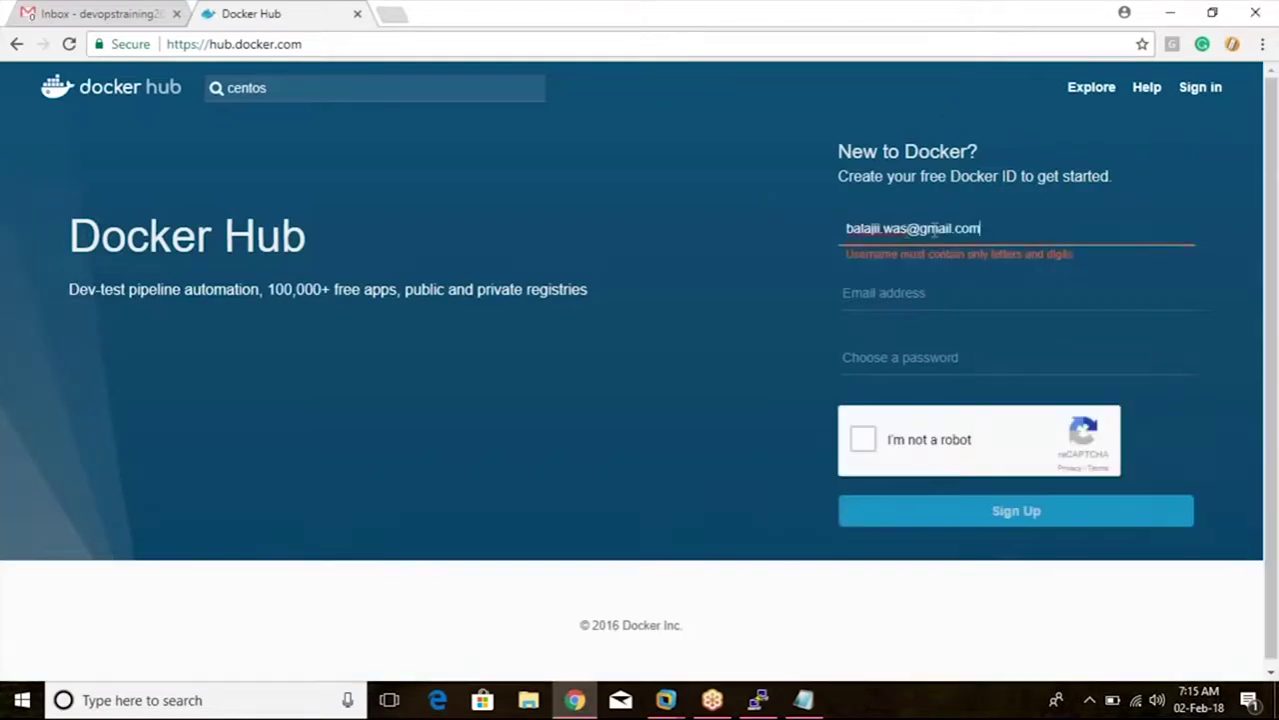
key("BackSpace")
key("BackSpace")
key("BackSpace")
key("BackSpace")
key("BackSpace")
key("BackSpace")
key("BackSpace")
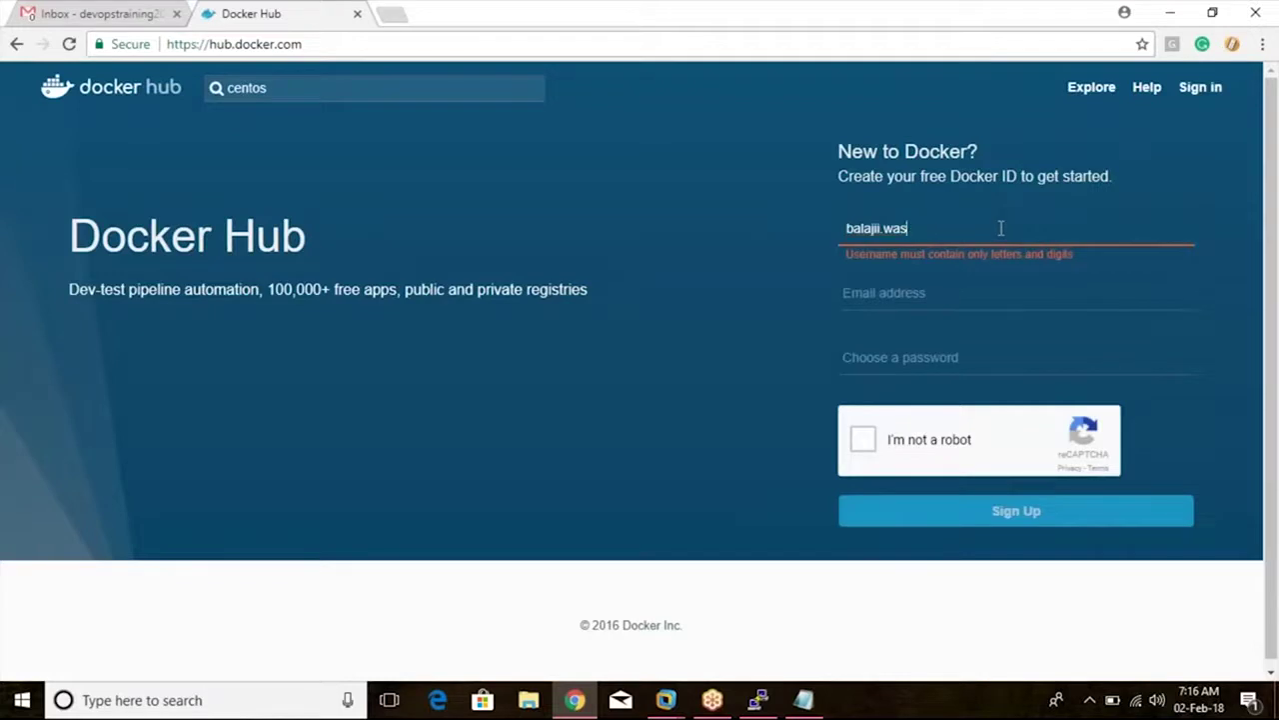
left_click(987, 310)
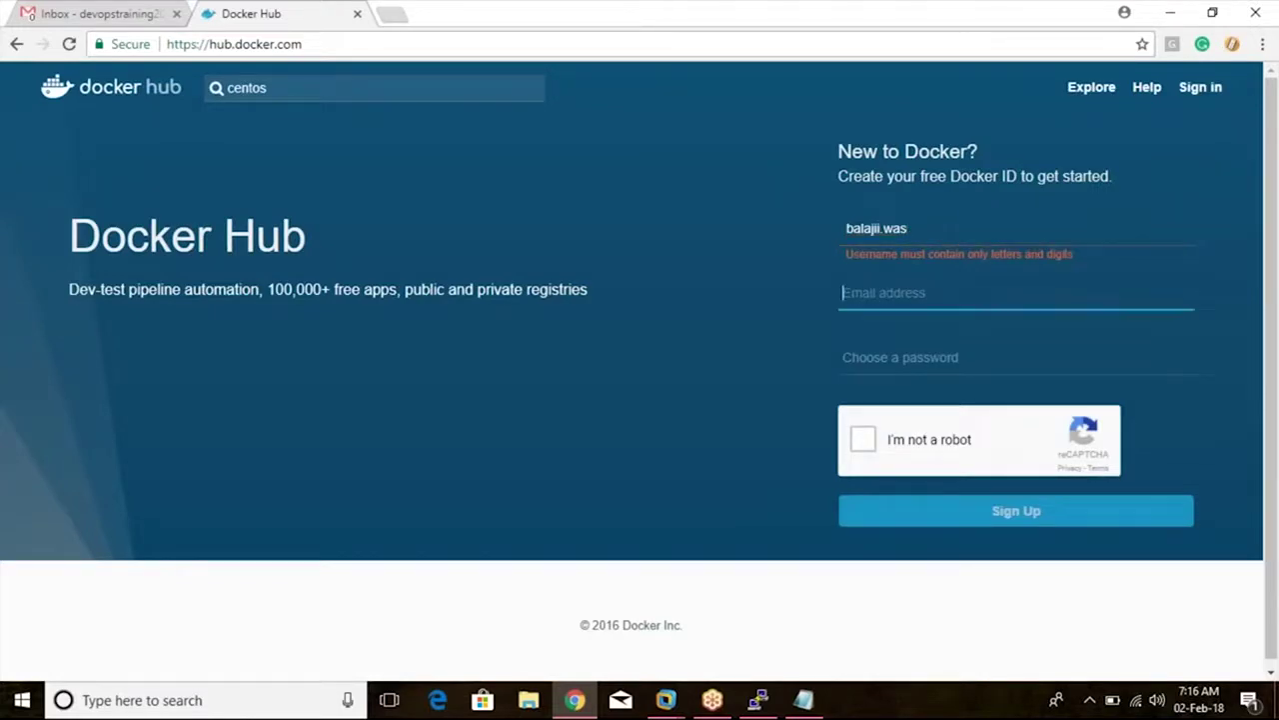
left_click(886, 228)
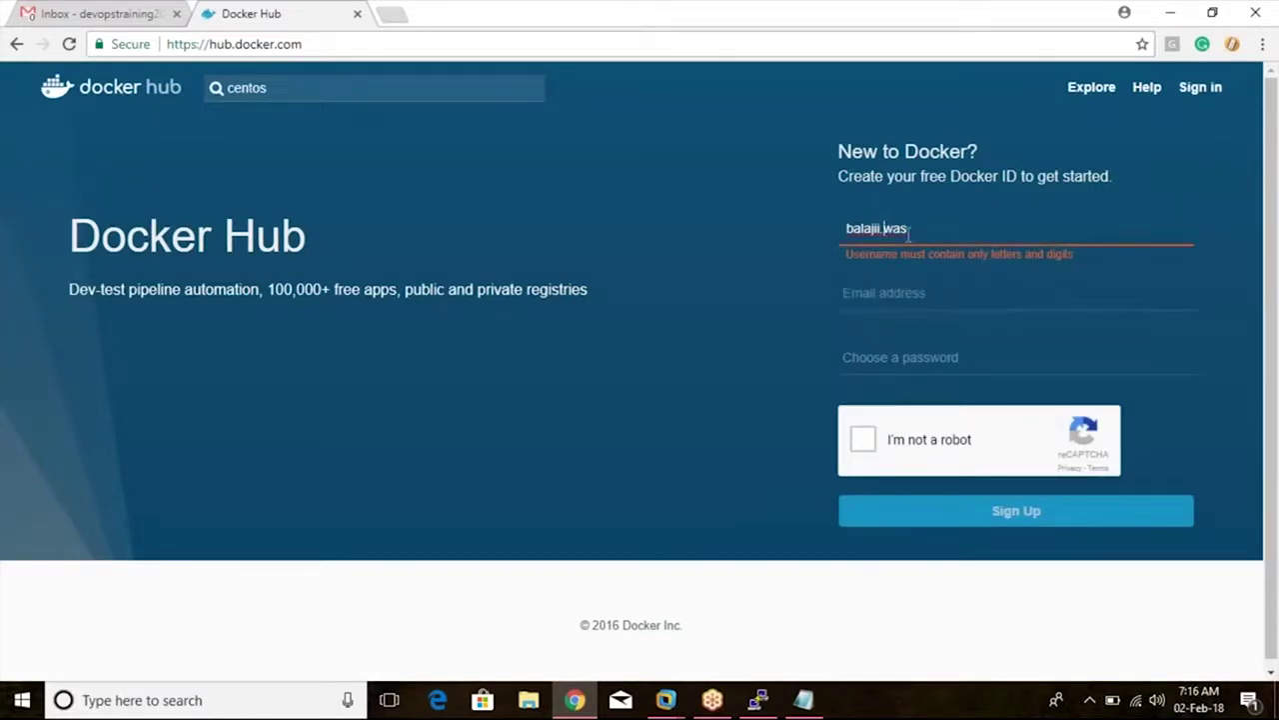
key("BackSpace")
left_click(965, 293)
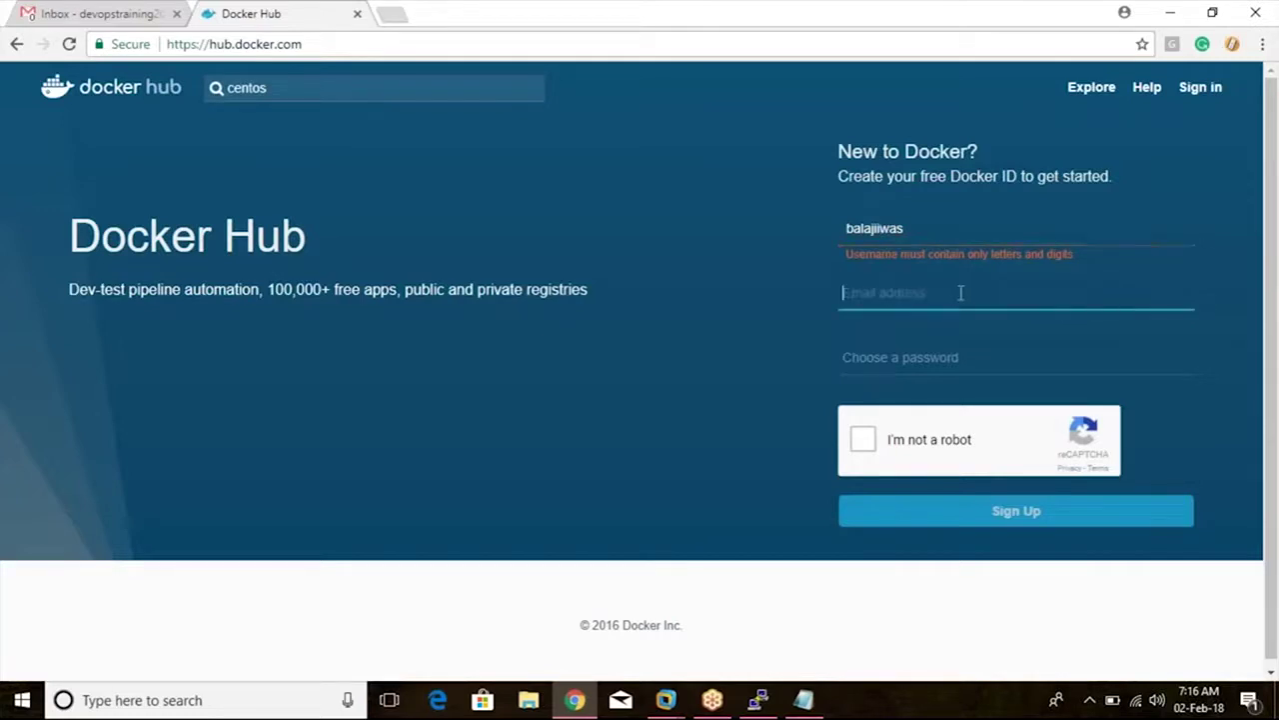
left_click(847, 228)
key("BackSpace")
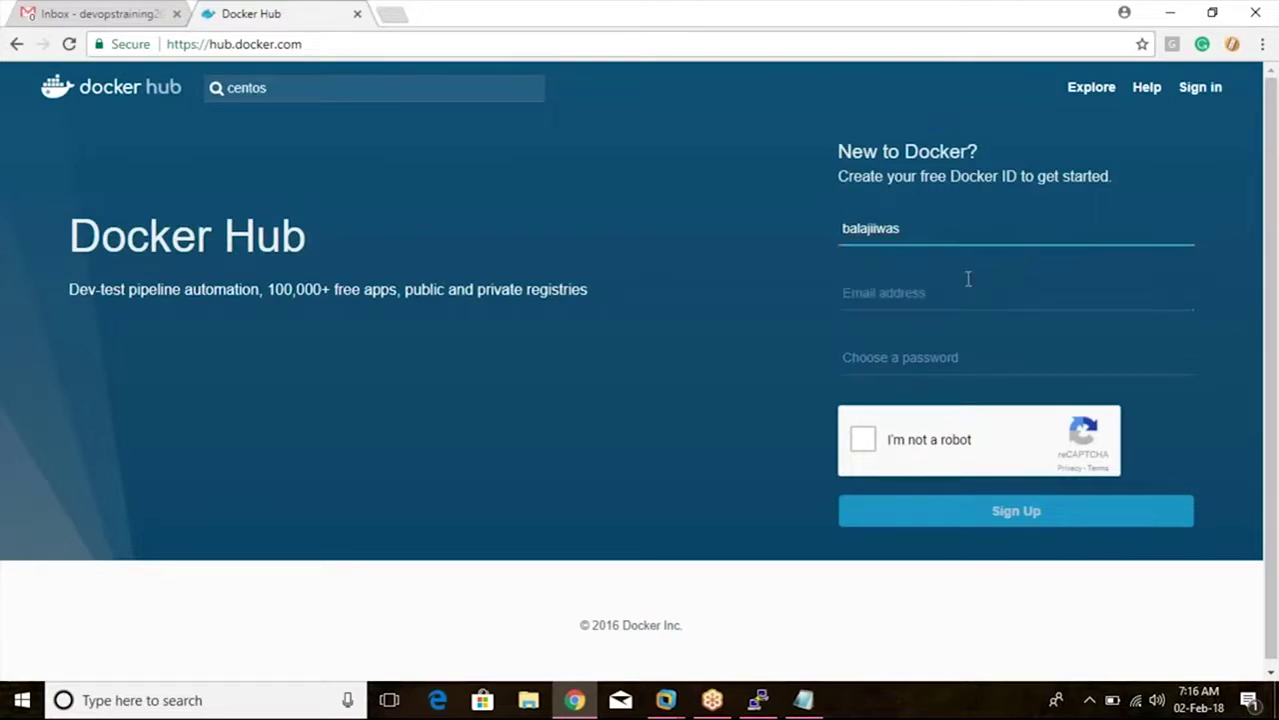
Fill in the email address and password, tick reCAPTCHA, and submit the sign-up
left_click(884, 292)
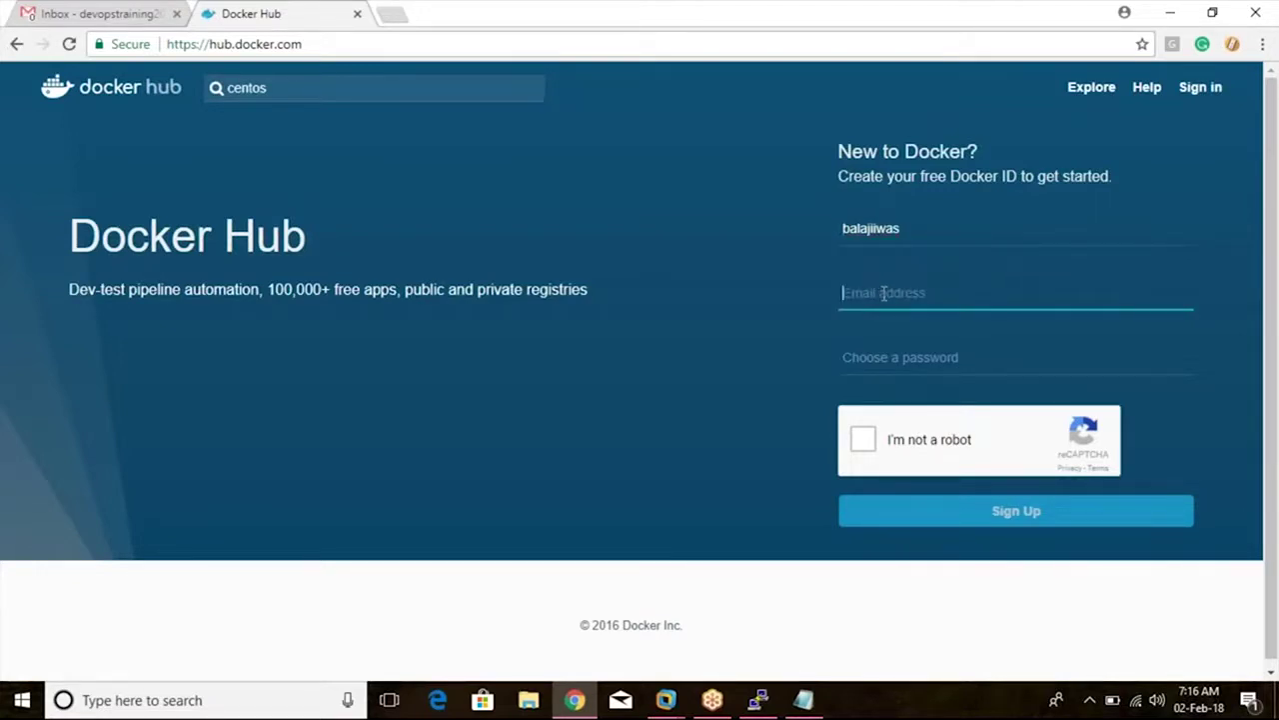
key("ctrl+v")
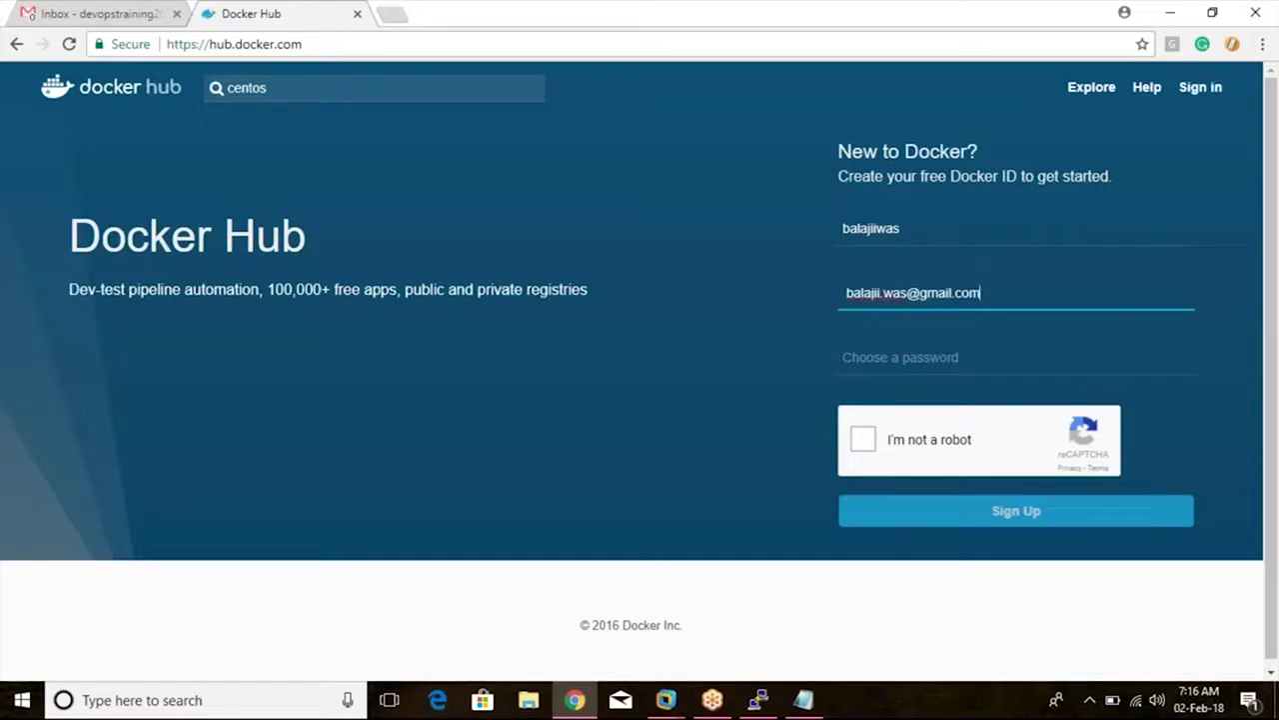
left_click(883, 367)
type("••")
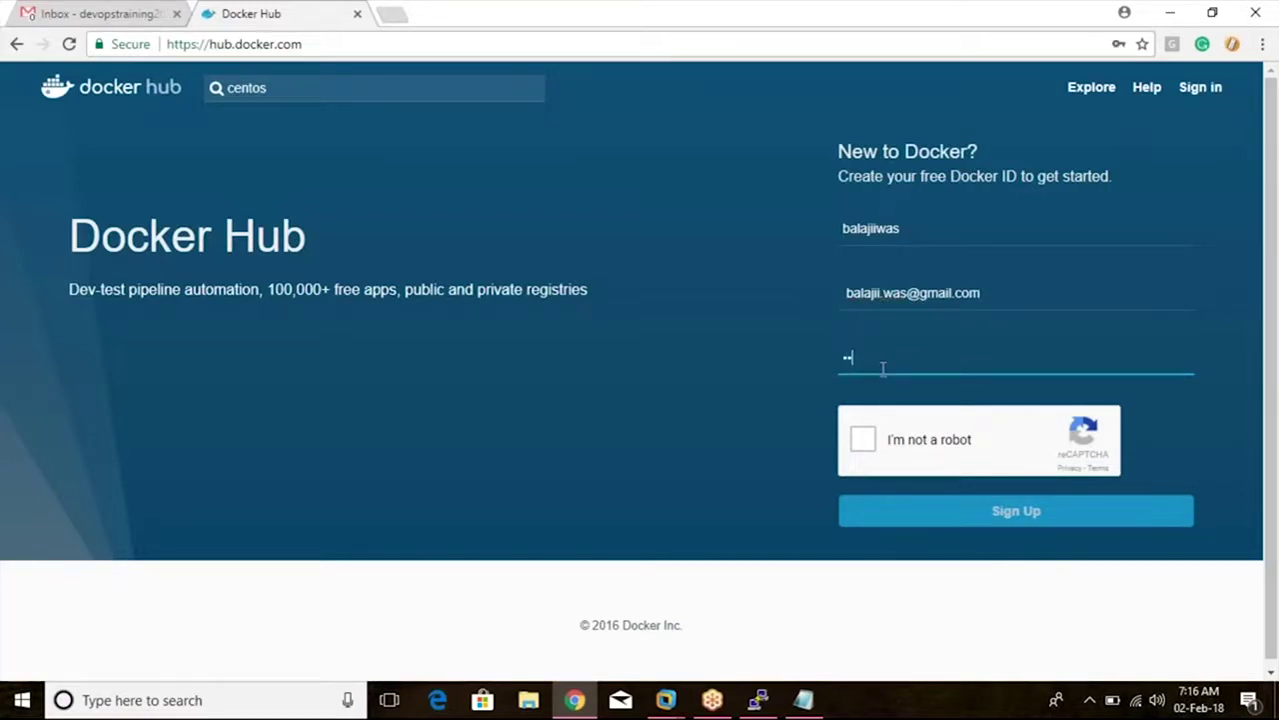
type("••••••")
left_click(873, 442)
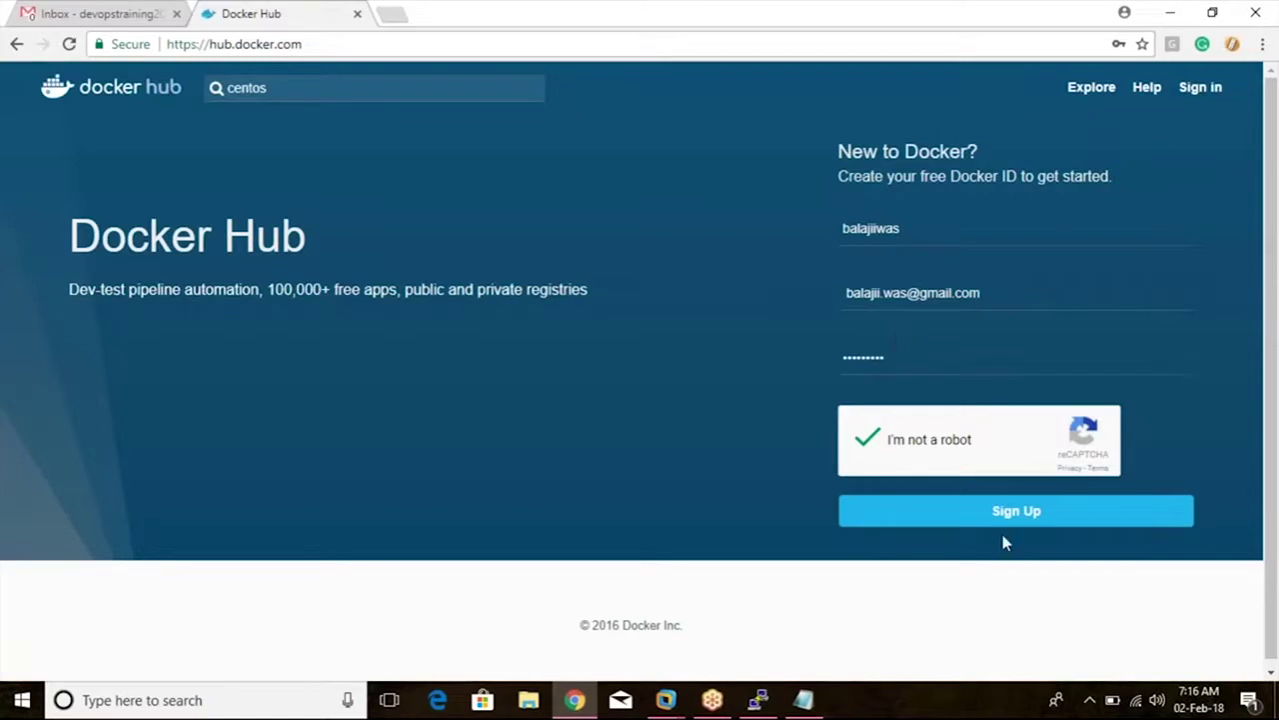
left_click(942, 519)
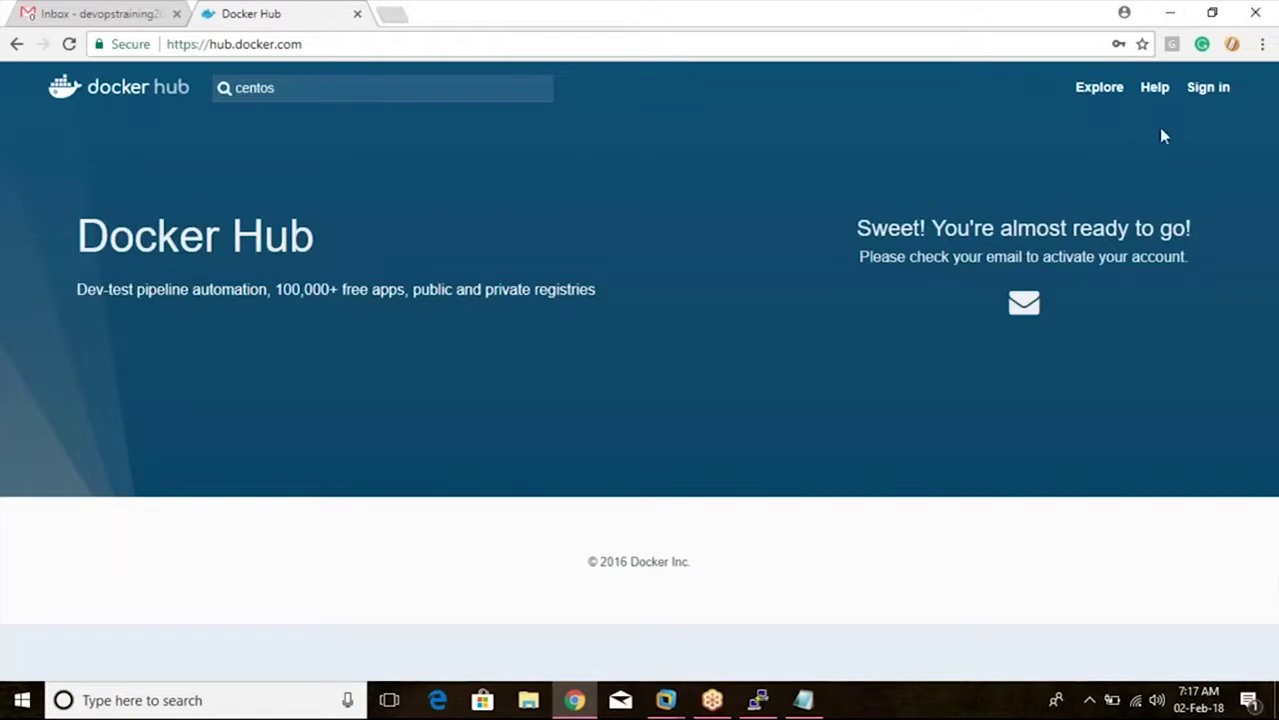
Log in with the new account's email and password, retrying after the credentials error
left_click(1162, 178)
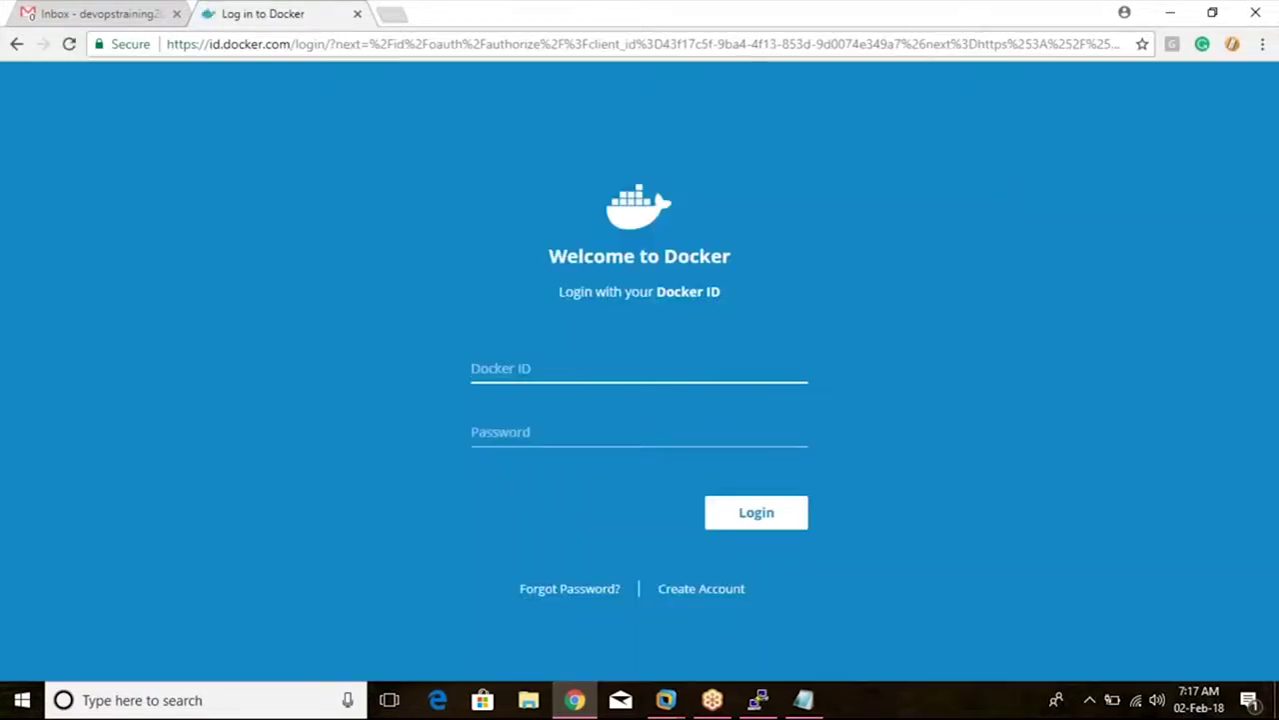
left_click(661, 352)
key("ctrl+v")
key("Tab")
type("*********")
key("Return")
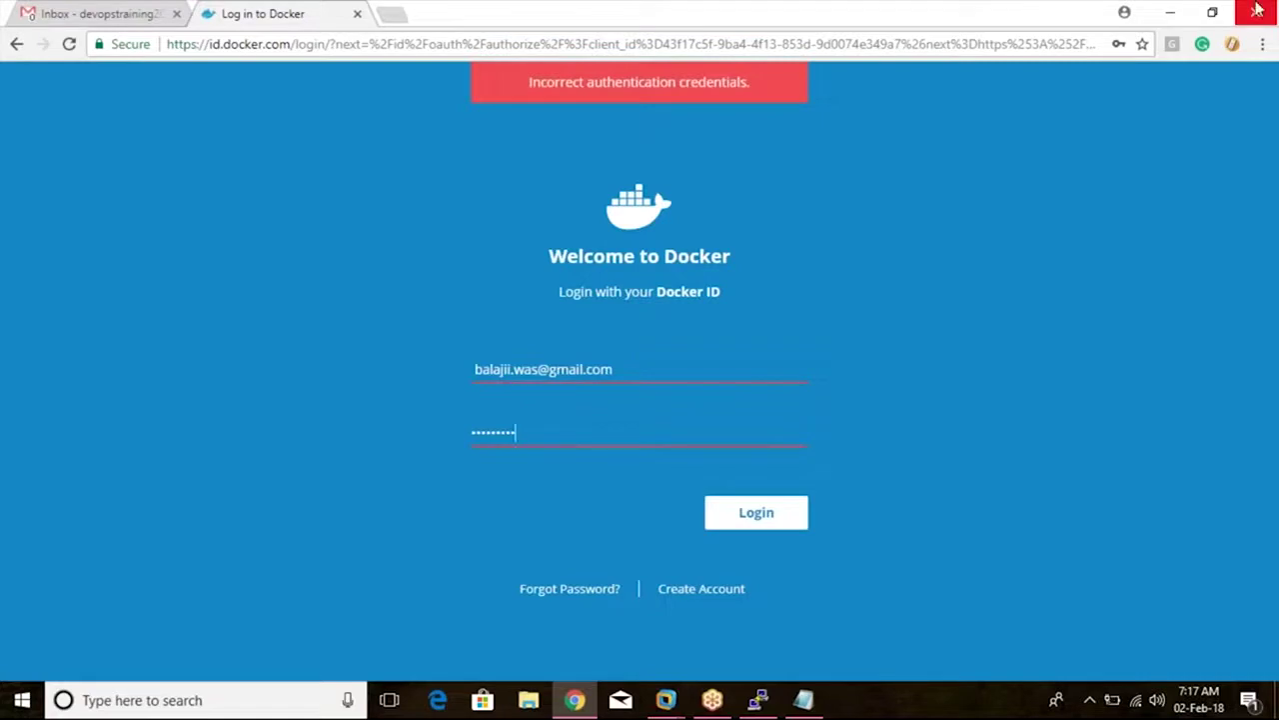
left_click(477, 369)
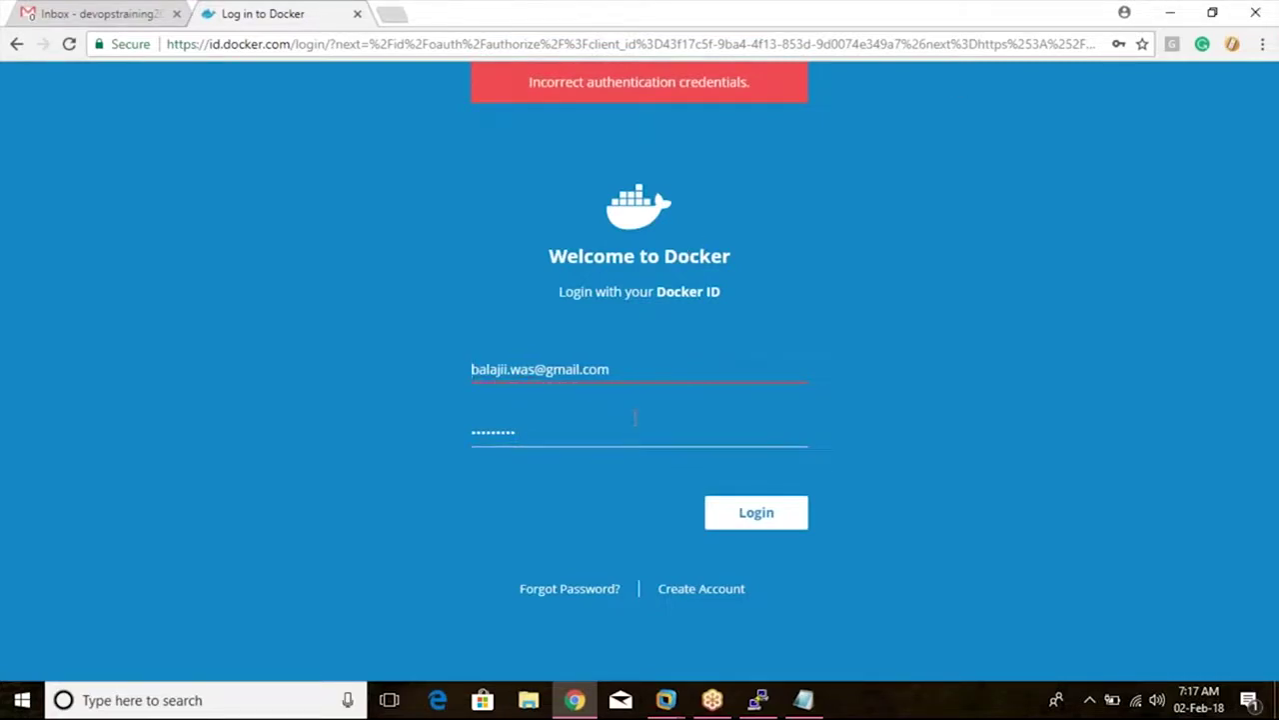
left_click(757, 523)
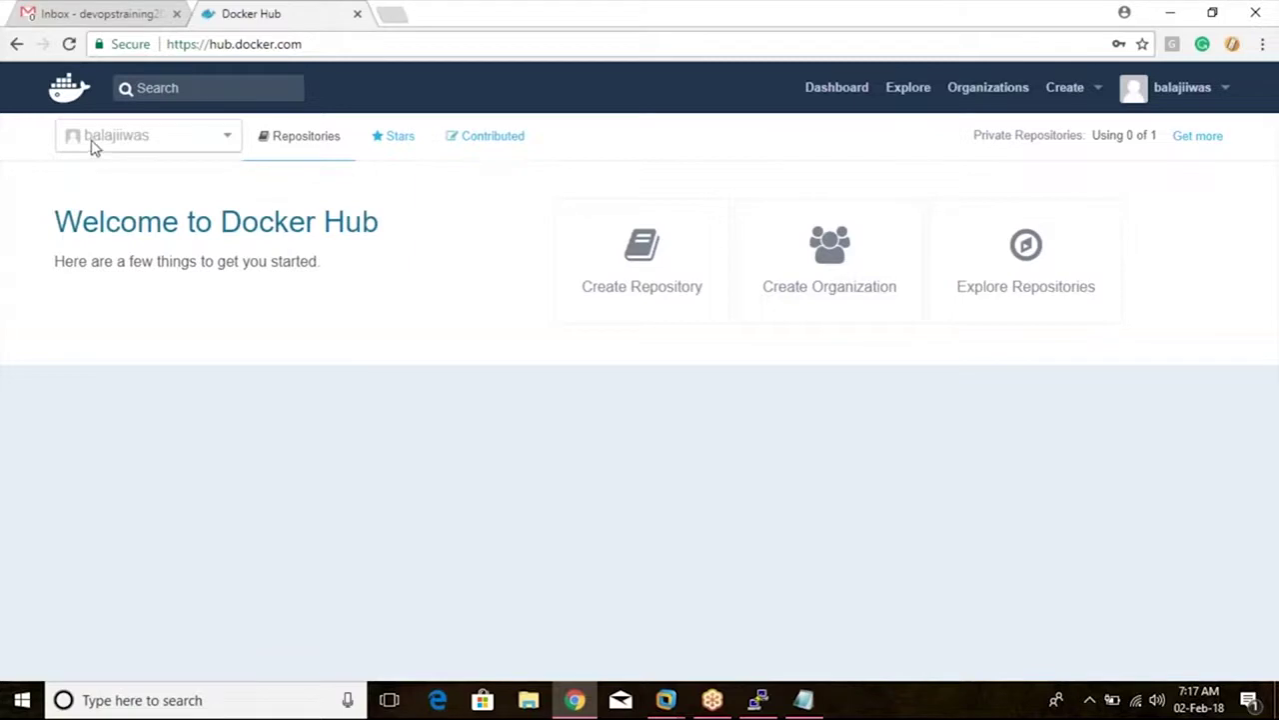
Open Docker Hub's Create Repository form, leaving the account namespace unchanged
left_click(211, 139)
left_click(222, 168)
left_click(1014, 90)
left_click(640, 274)
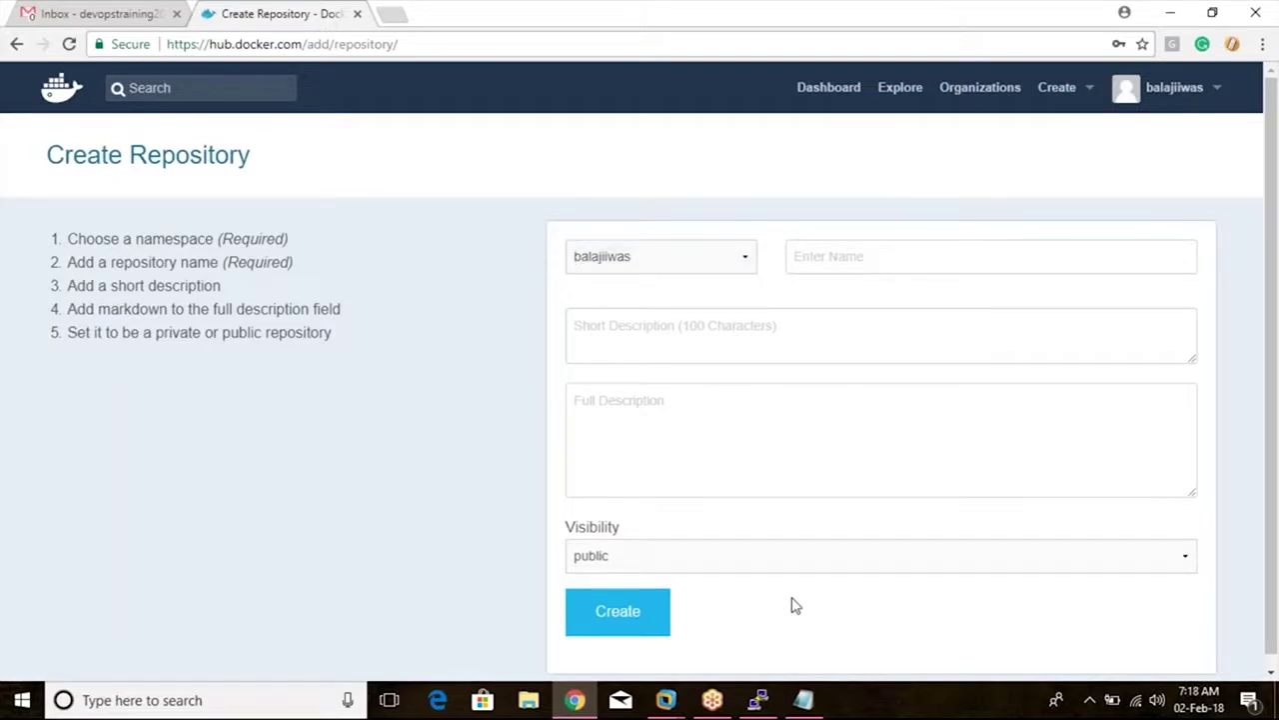
Search the Start menu for 'pa' to find Paint
left_click(790, 700)
key("super")
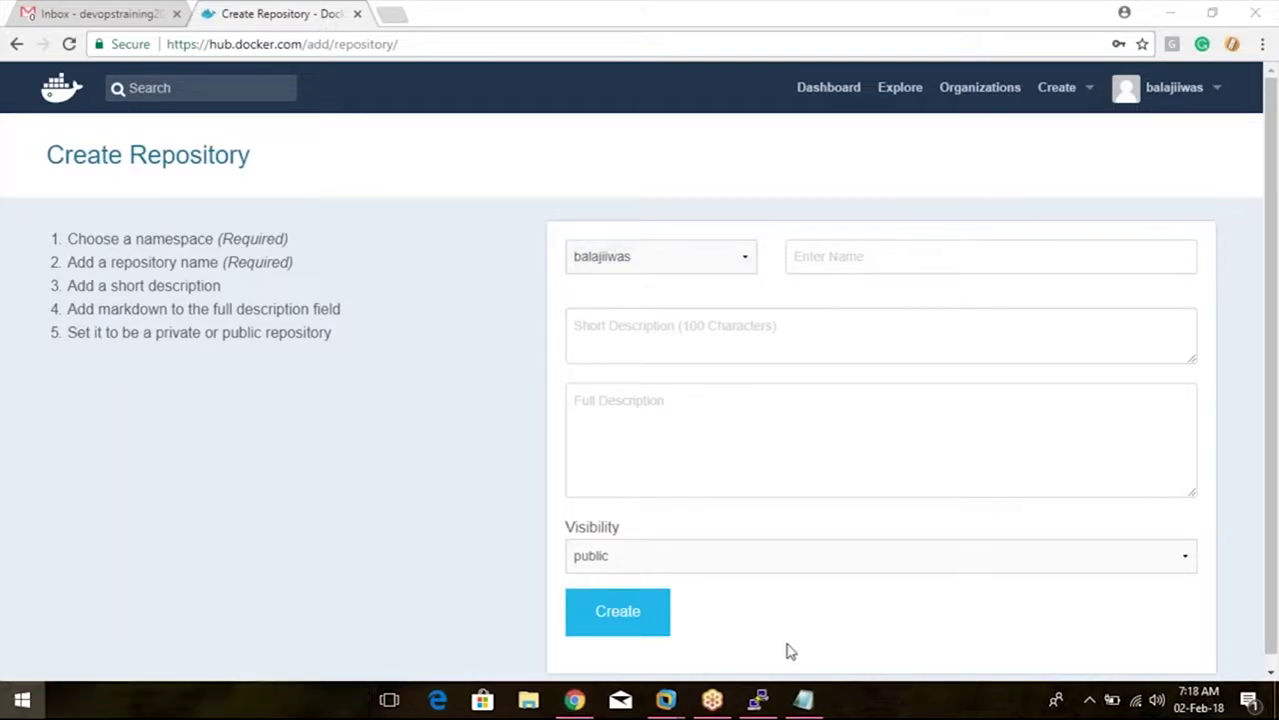
type("pa")
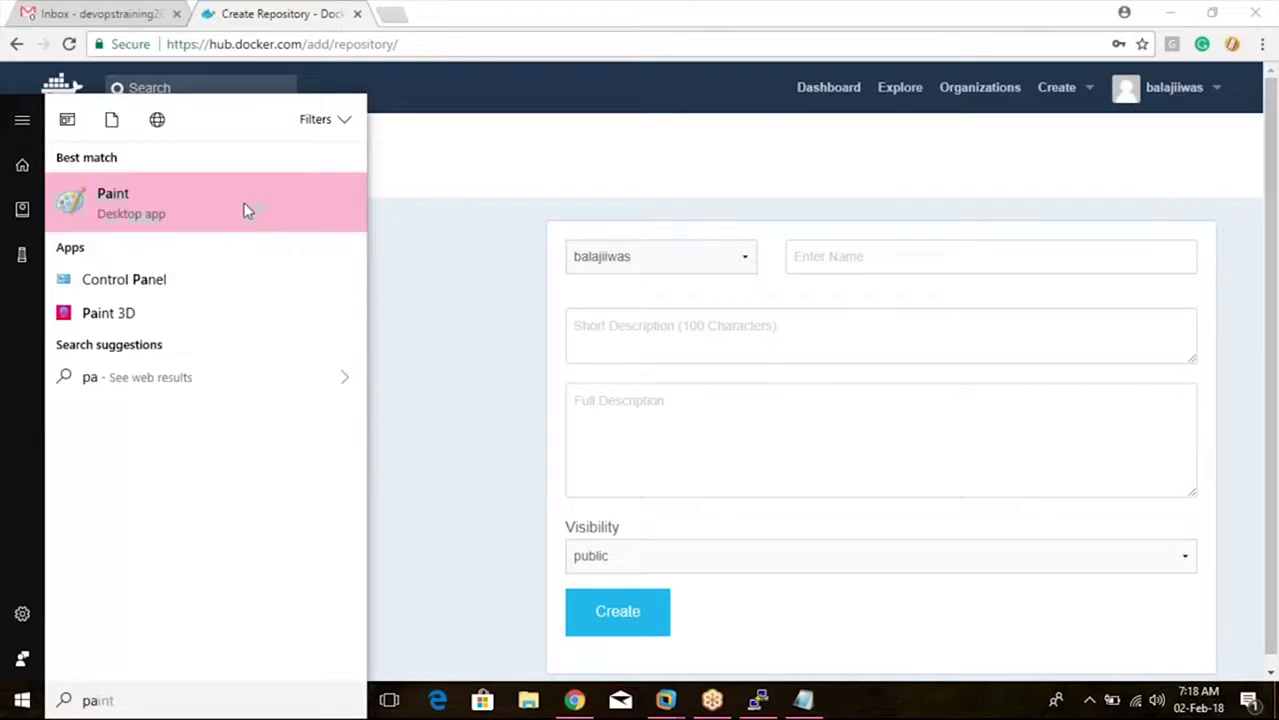
Open Paint and write the account/centos image name on the blank canvas
left_click(246, 208)
left_click(272, 66)
left_click(349, 297)
type("ba")
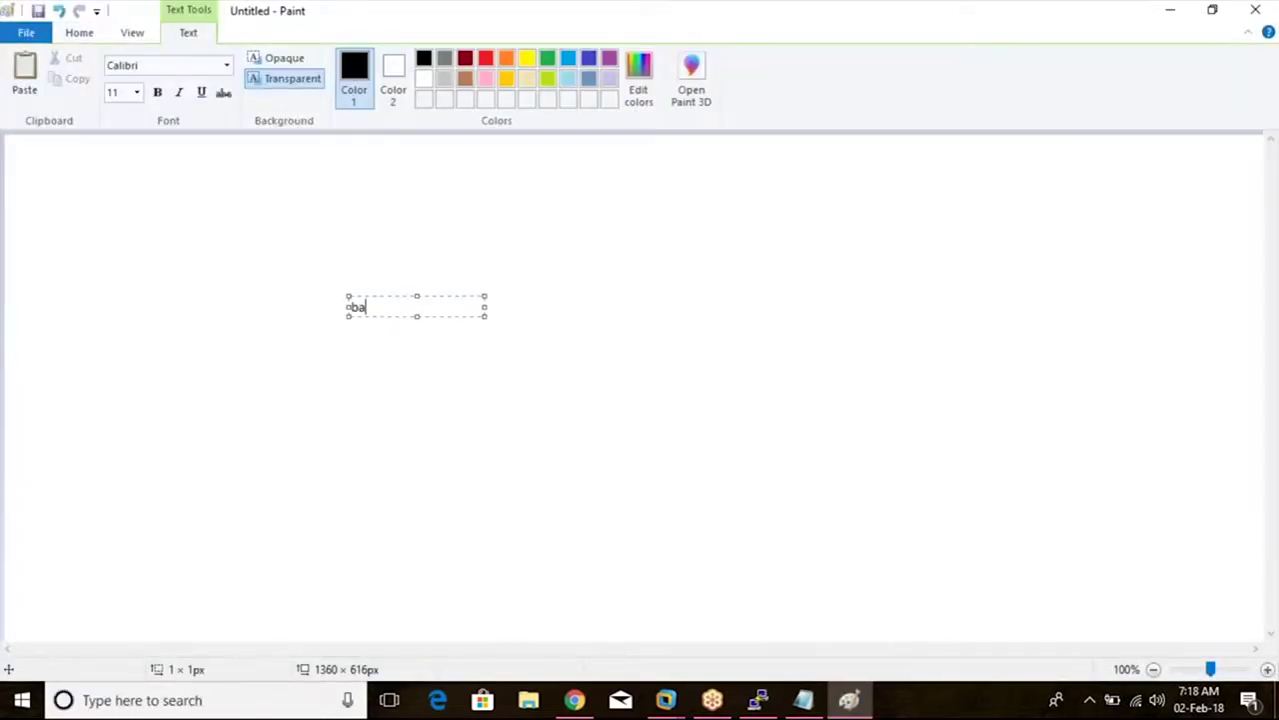
type("lajiiwas/centos")
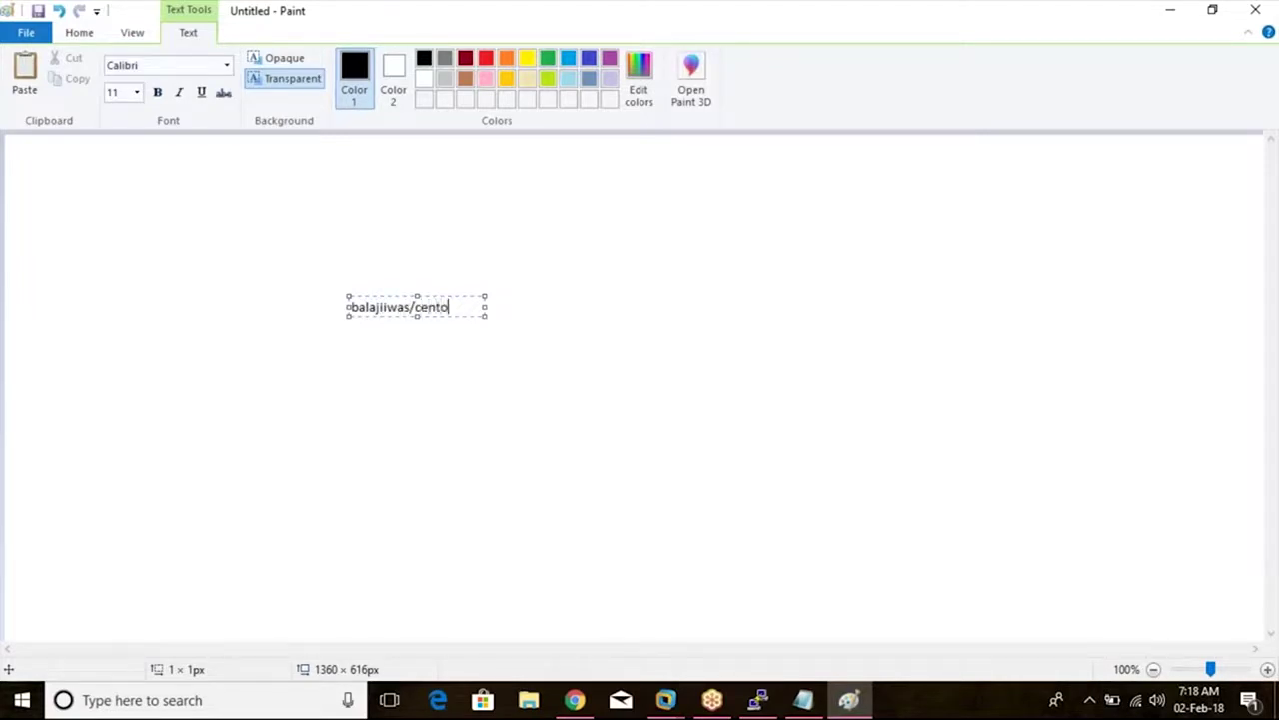
left_click(443, 366)
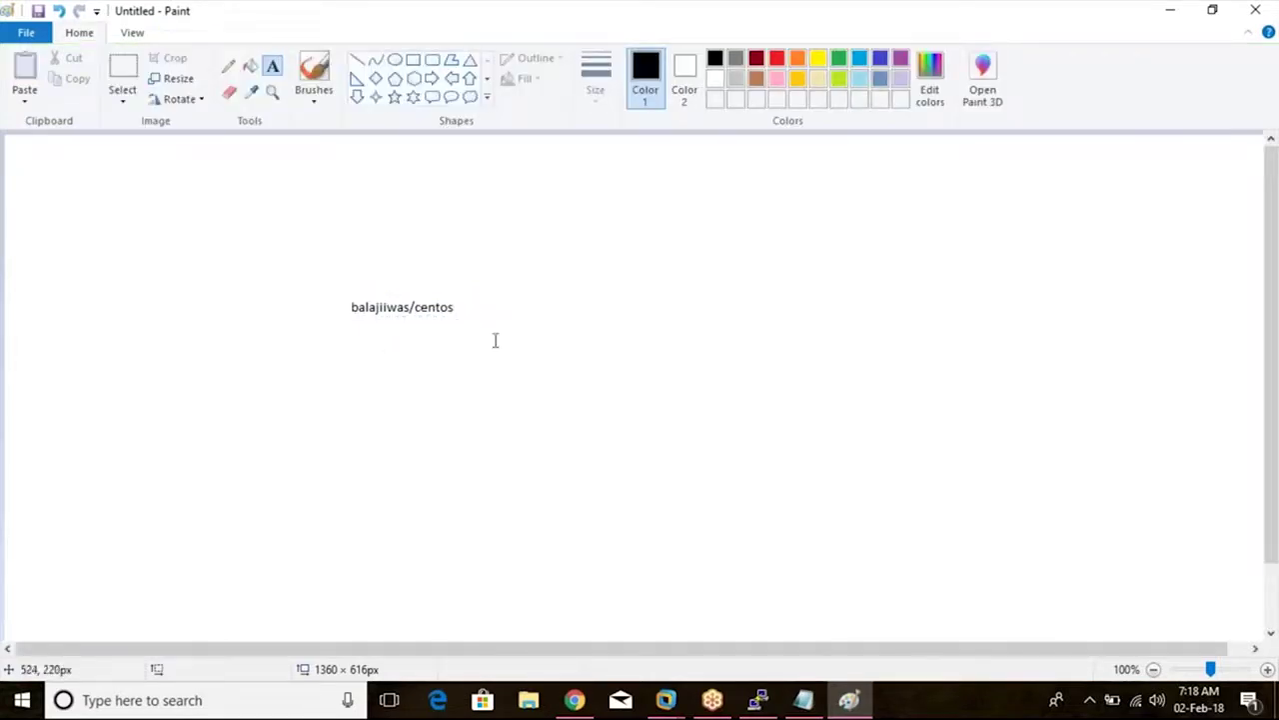
left_click(487, 340)
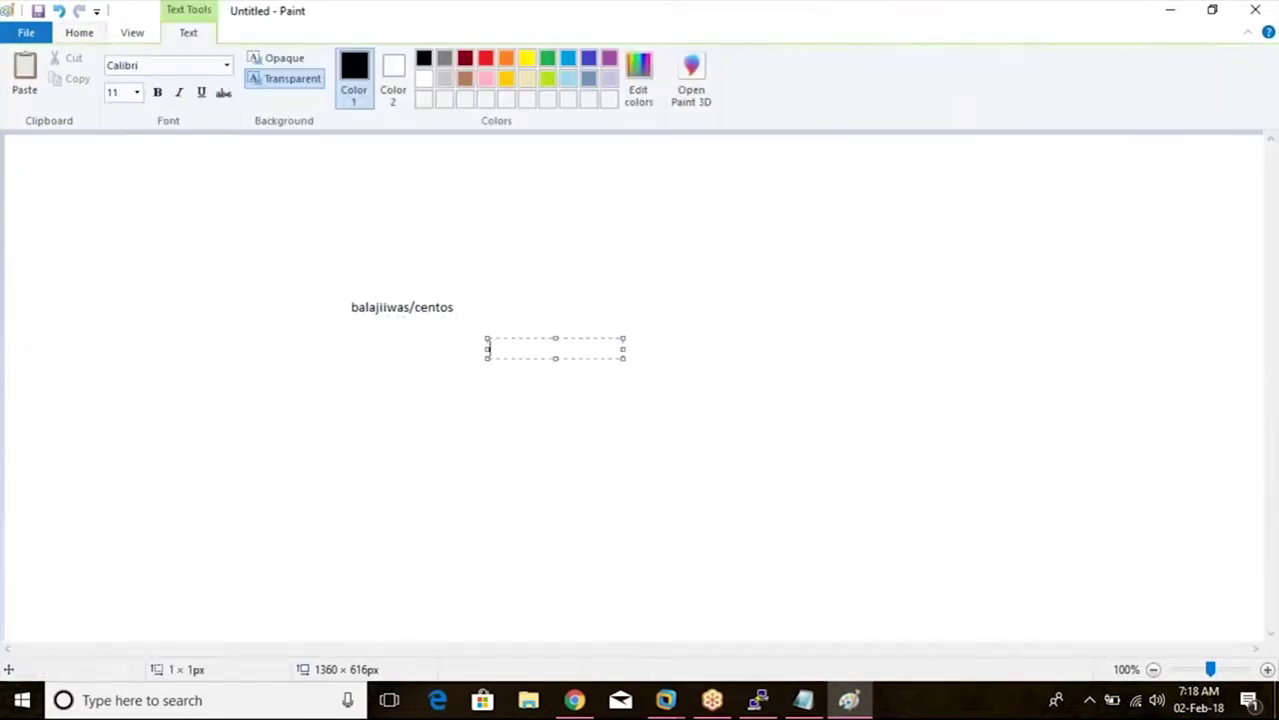
left_click(211, 240)
With a thicker pencil, underline both parts of the name and sketch branching lines beside it
left_click(230, 66)
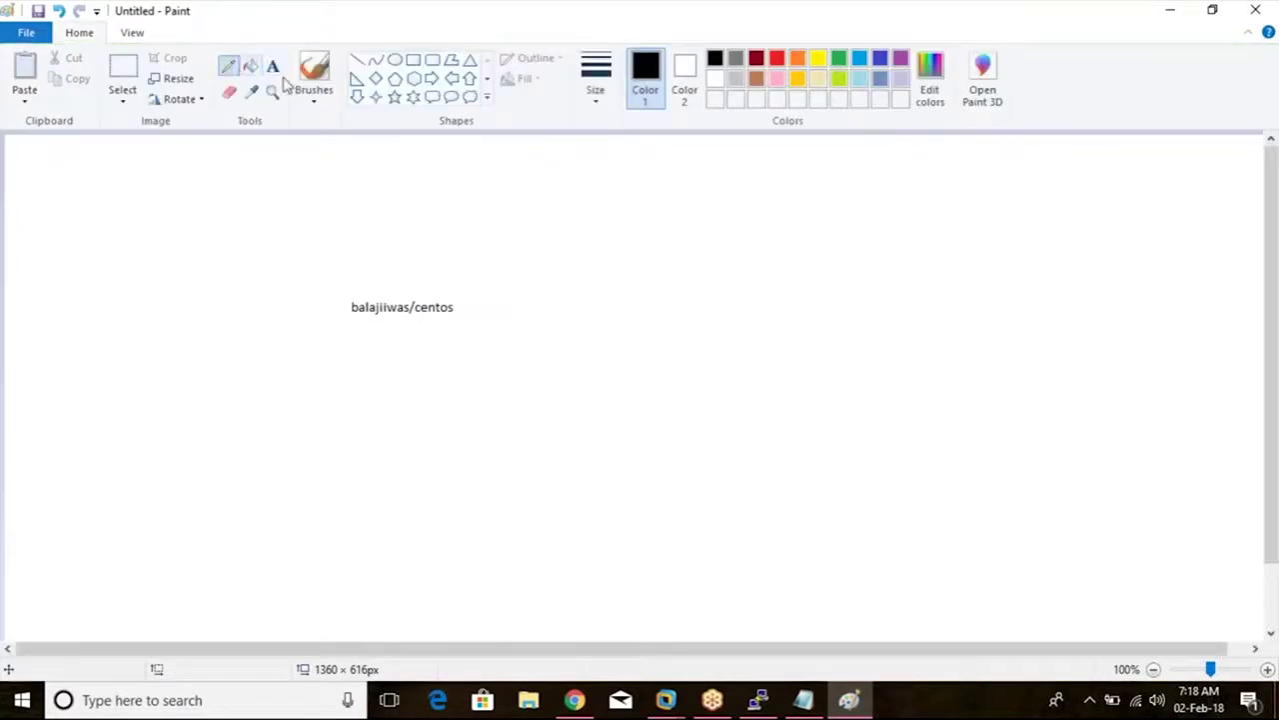
left_click(595, 86)
left_click(638, 205)
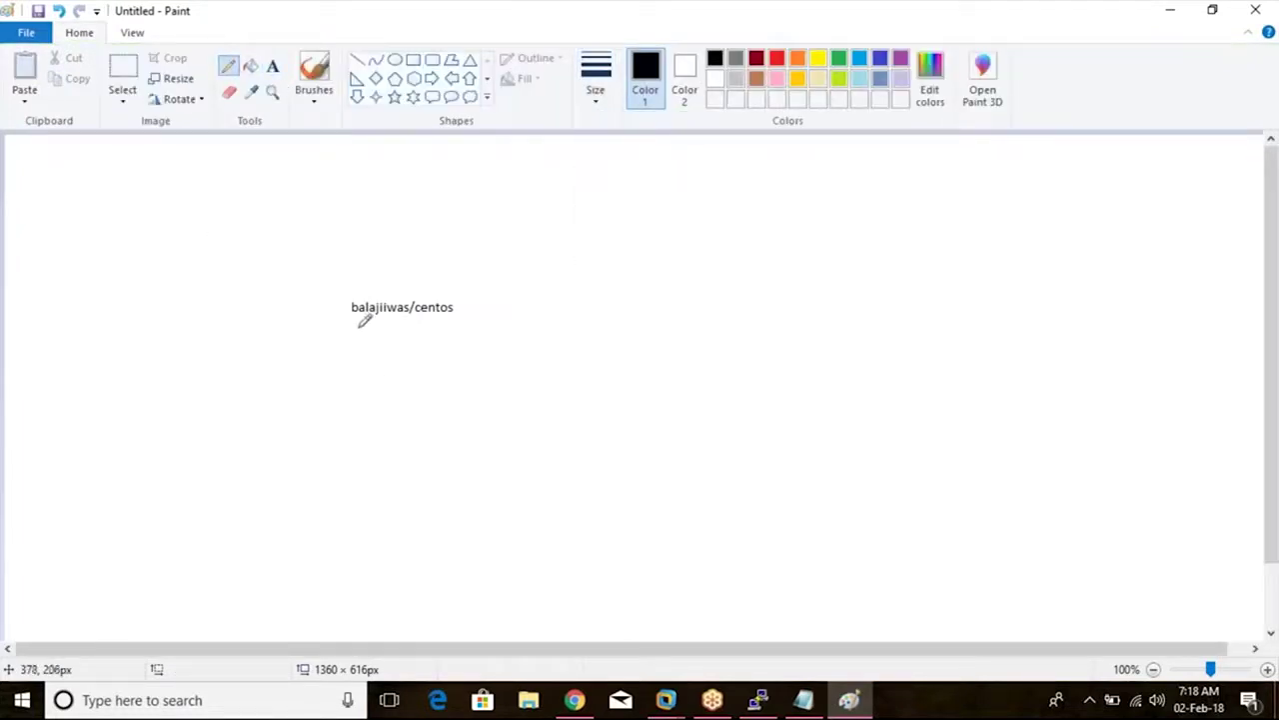
left_click_drag(349, 320, 455, 318)
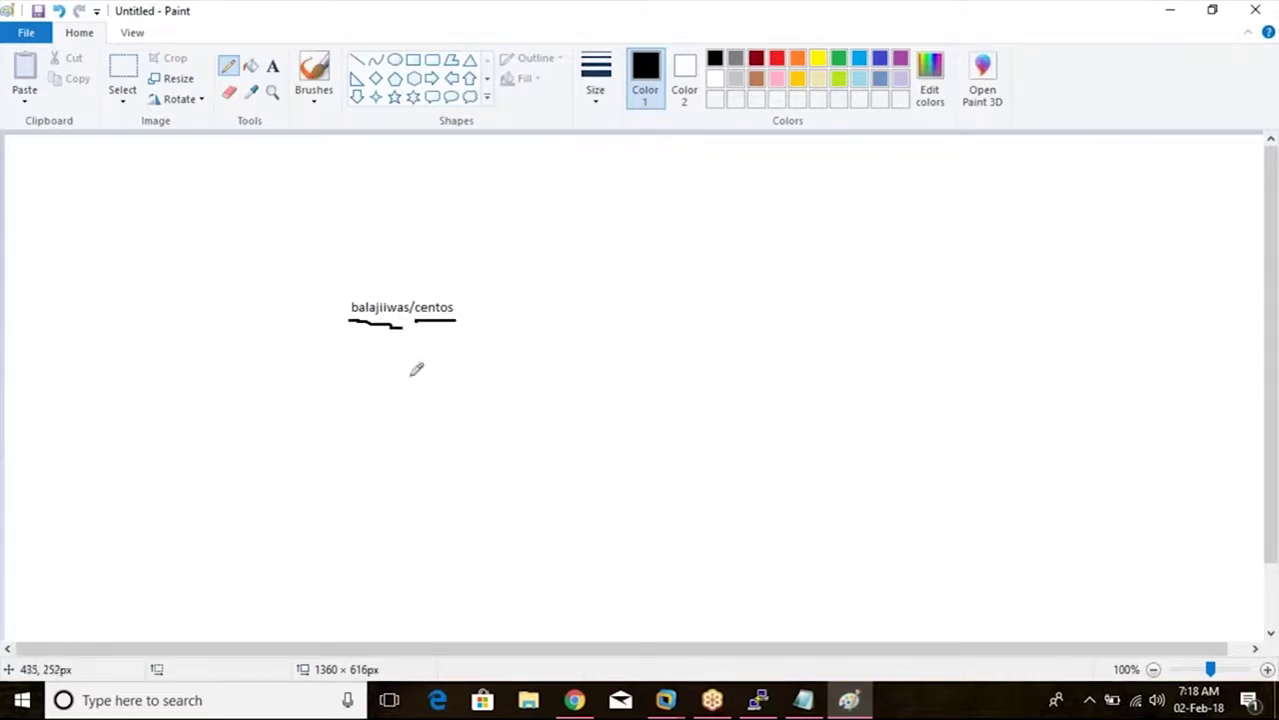
left_click_drag(614, 317, 710, 308)
mouse_move(737, 237)
left_mouse_down()
mouse_move(727, 340)
mouse_move(776, 302)
mouse_move(846, 295)
left_mouse_up()
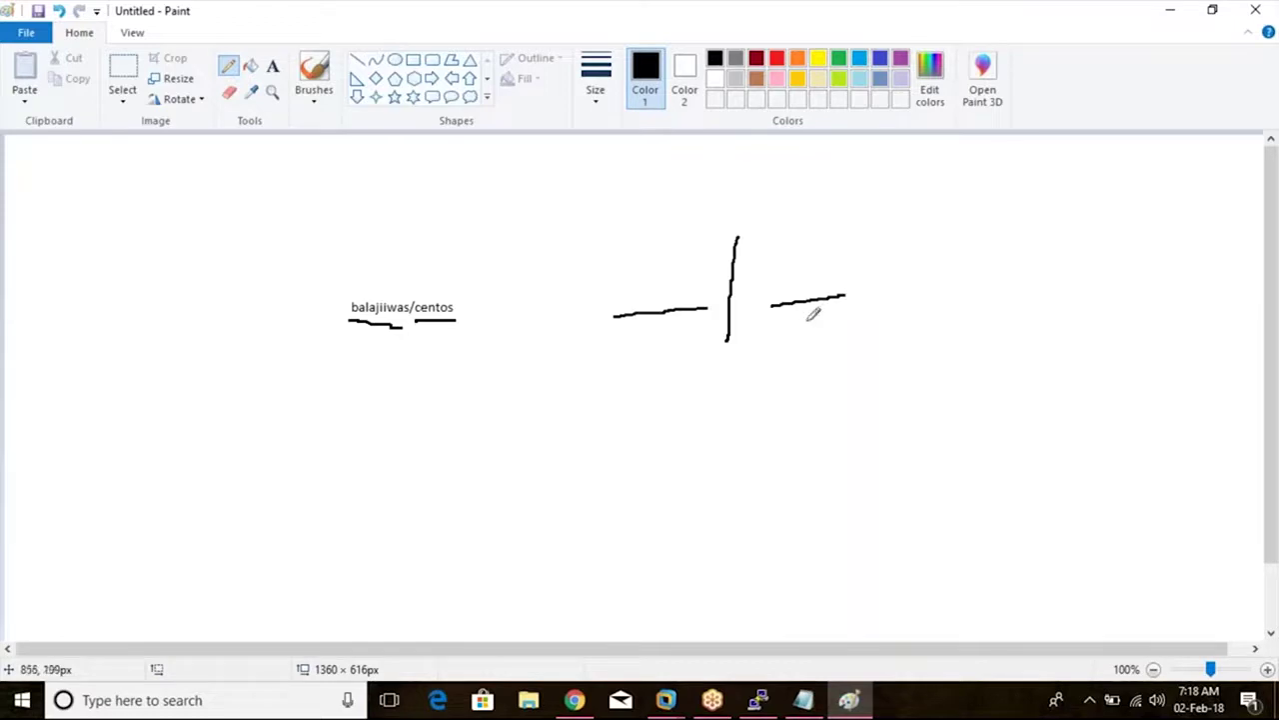
left_click_drag(851, 292, 889, 273)
left_click_drag(662, 427, 758, 409)
mouse_move(768, 354)
left_mouse_down()
mouse_move(772, 440)
mouse_move(795, 393)
mouse_move(940, 371)
left_mouse_up()
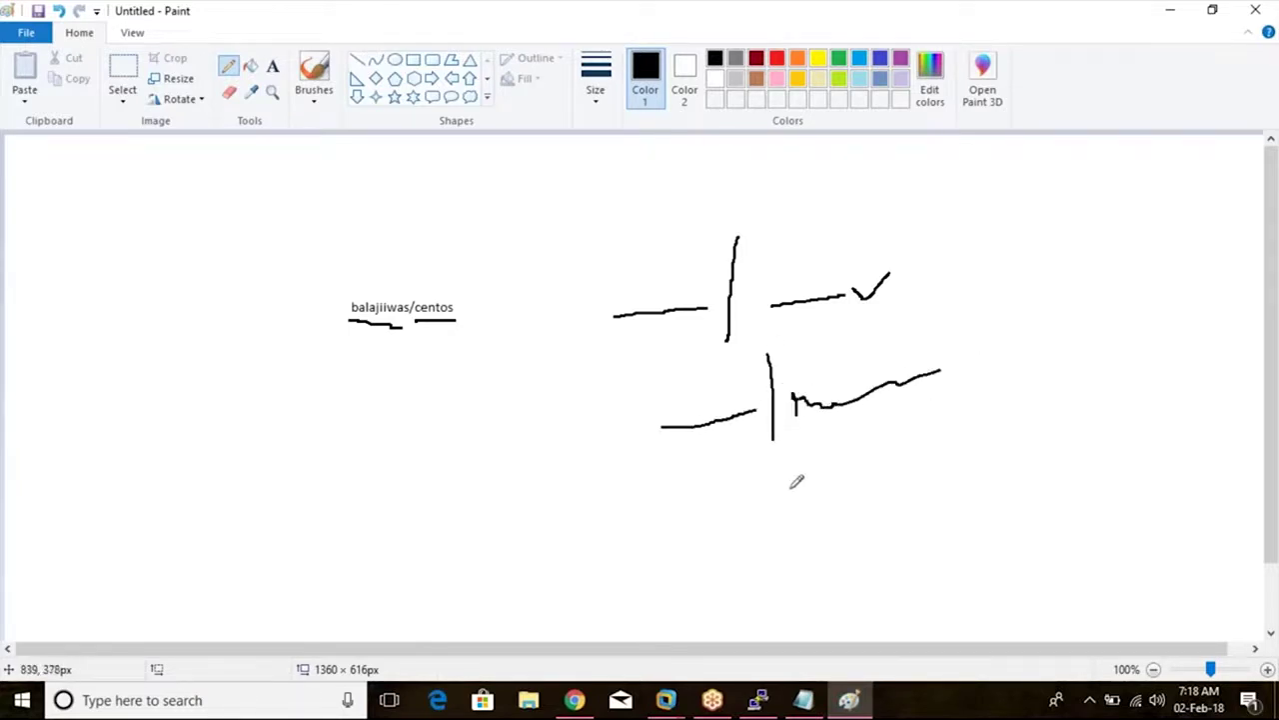
key("alt+Tab")
Enter repo1 as the repository name, leaving both descriptions empty
left_click(842, 263)
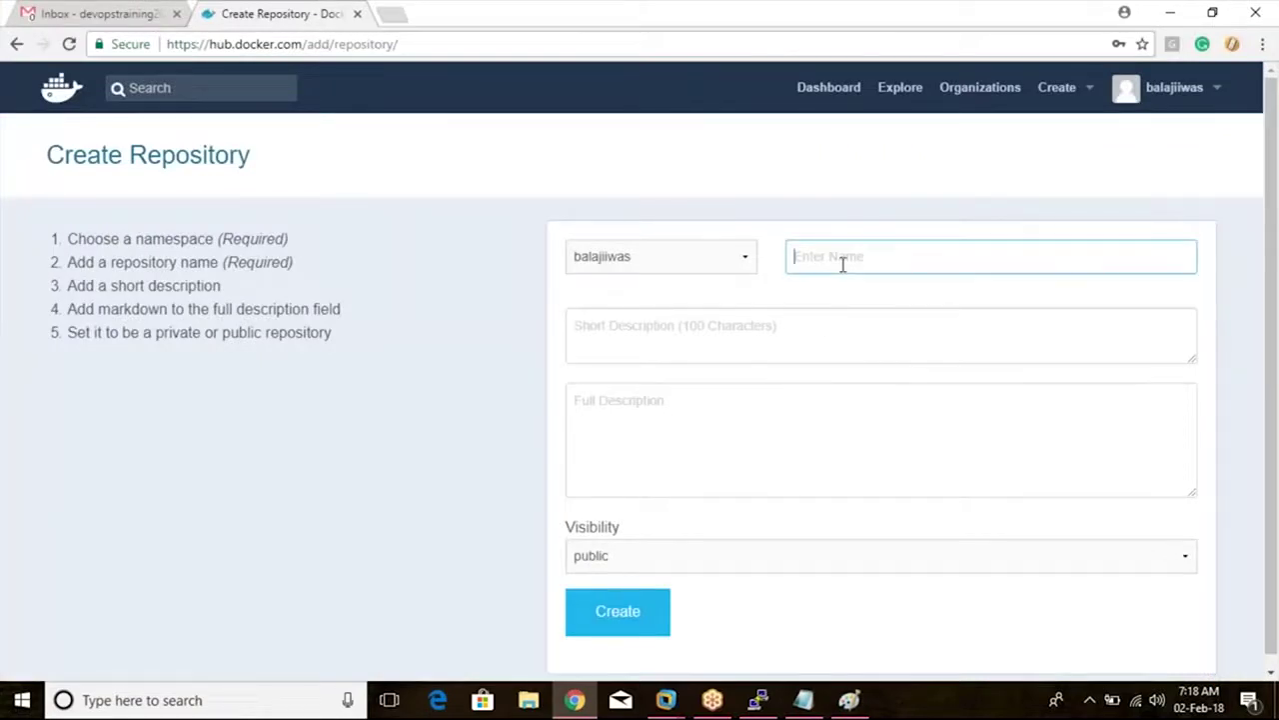
type("repo")
left_click(712, 335)
left_click(665, 405)
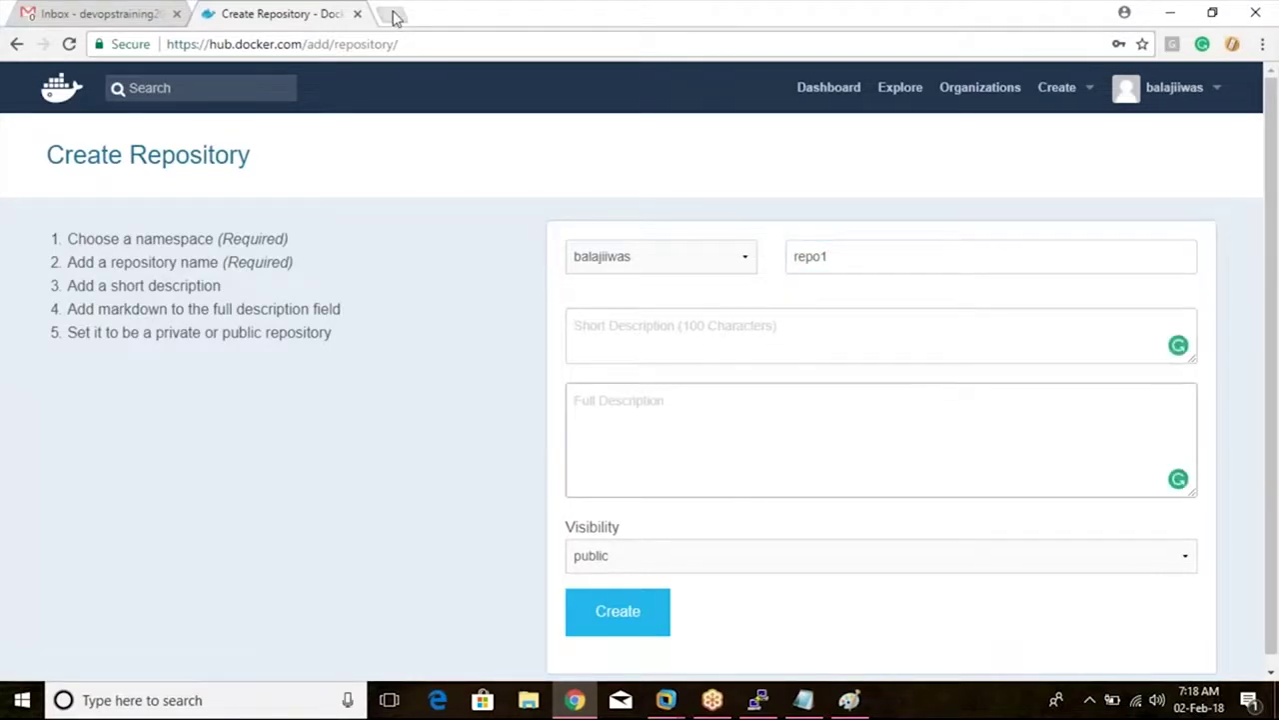
left_click(390, 12)
left_click(329, 10)
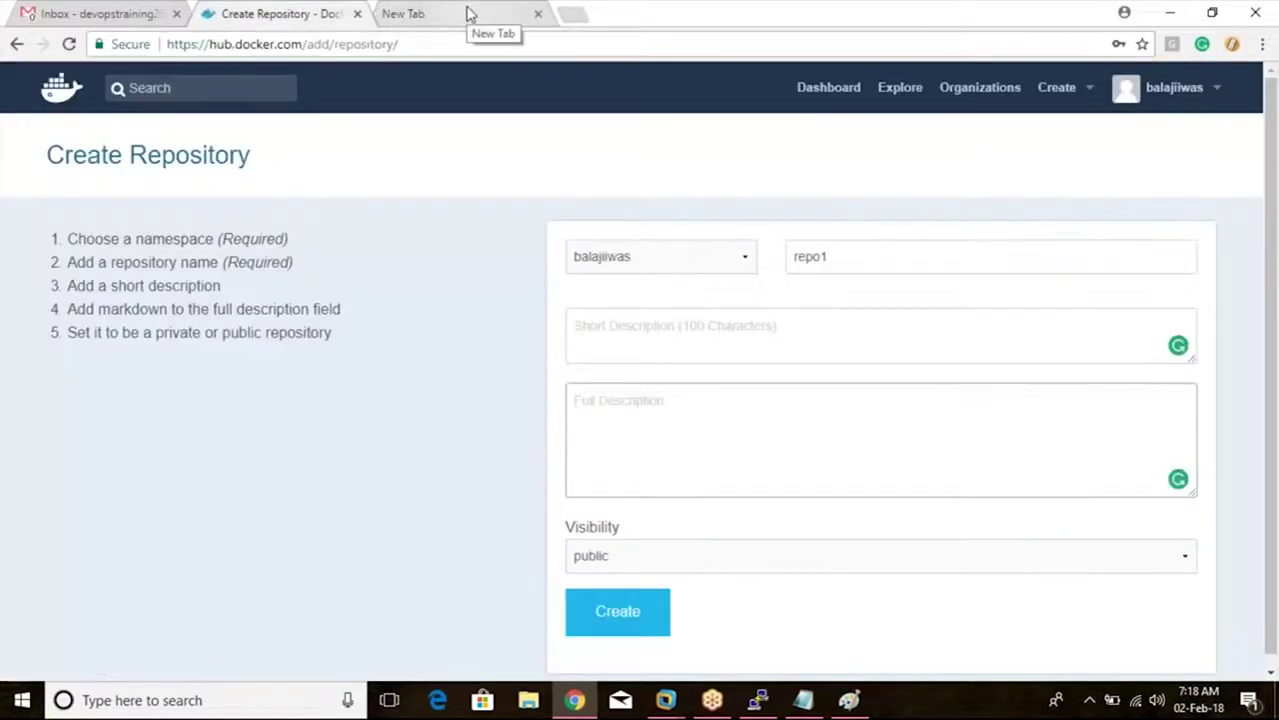
left_click(470, 13)
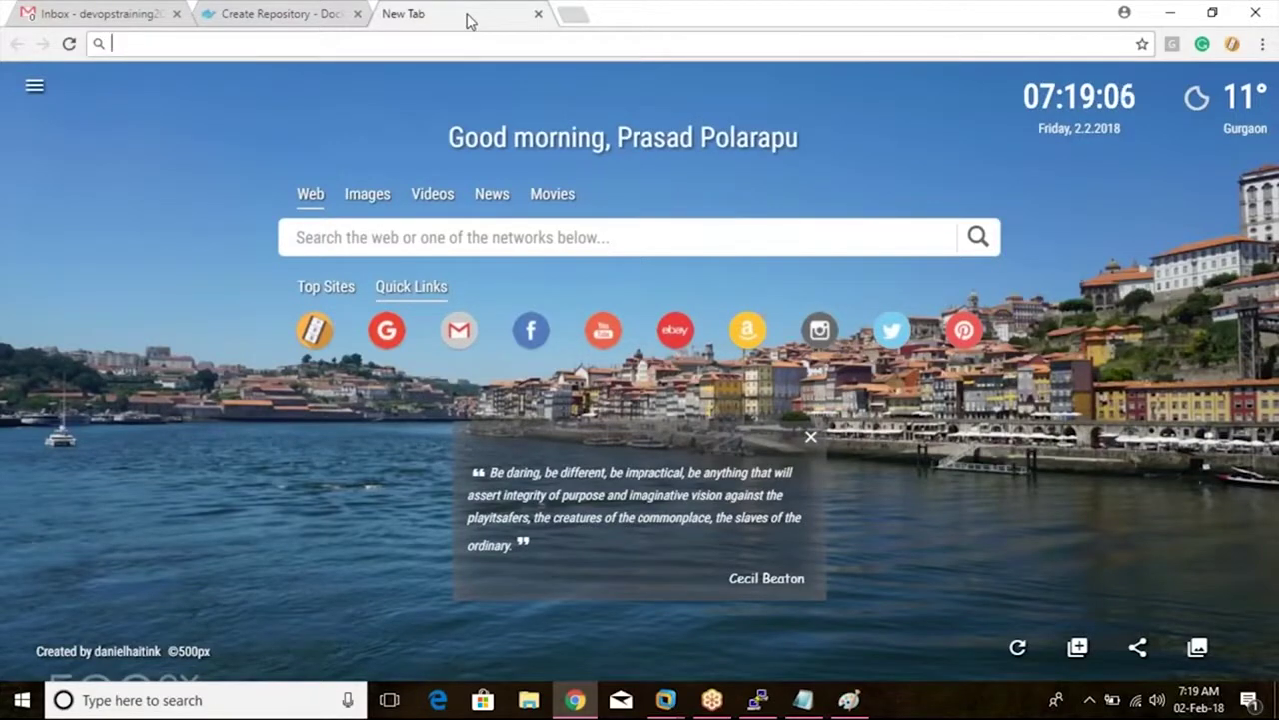
left_click(290, 14)
left_click(660, 321)
left_click(713, 431)
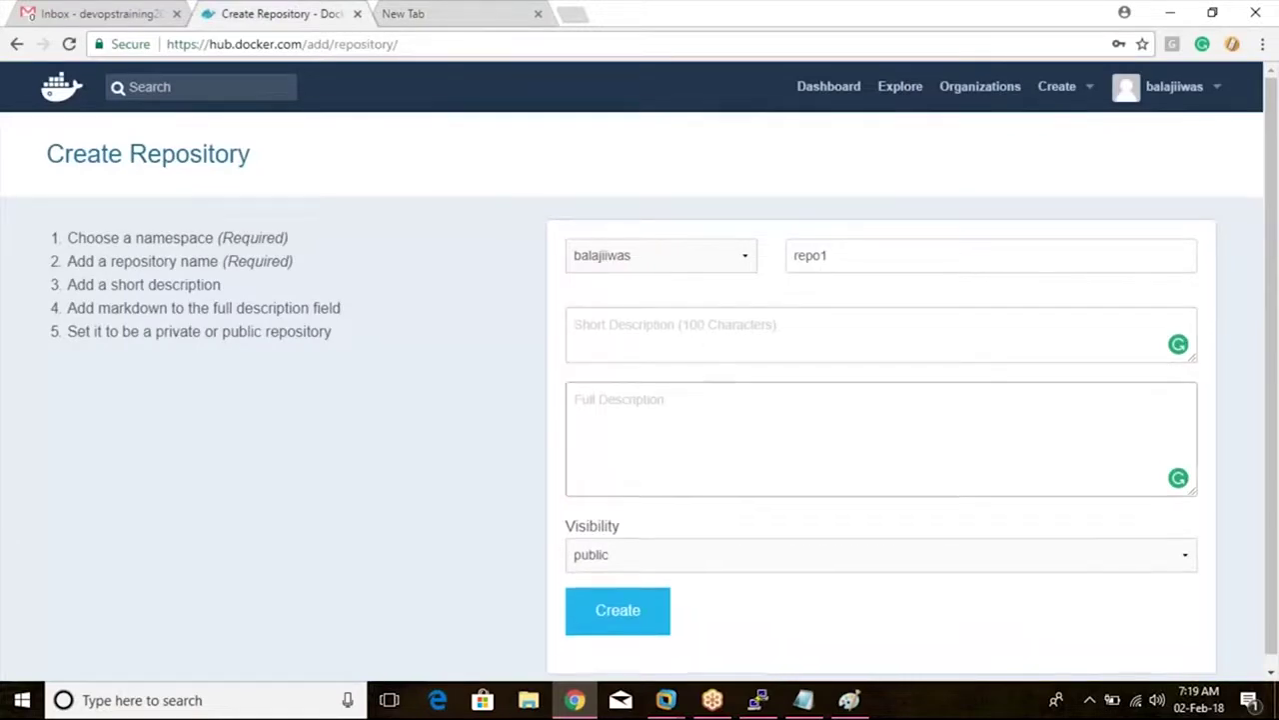
scroll(737, 514, "down", 1)
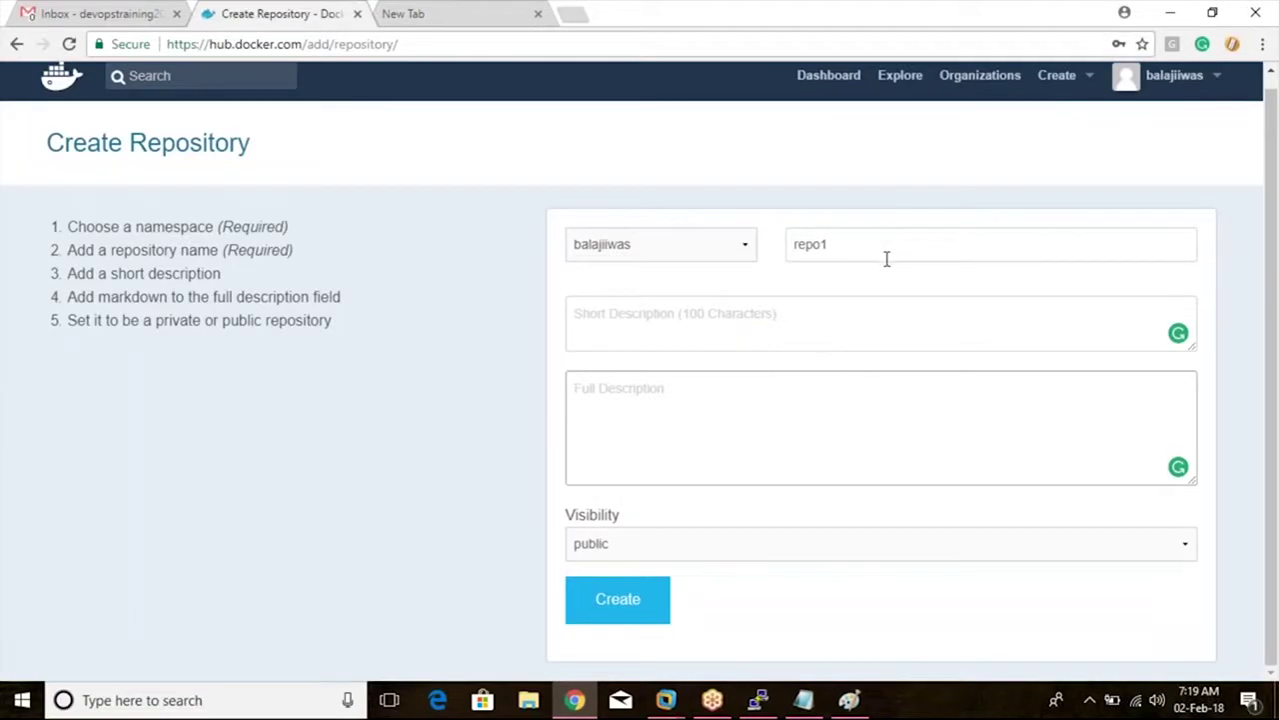
Keep the visibility set to public and create the repo1 repository
left_click(806, 545)
left_click(510, 588)
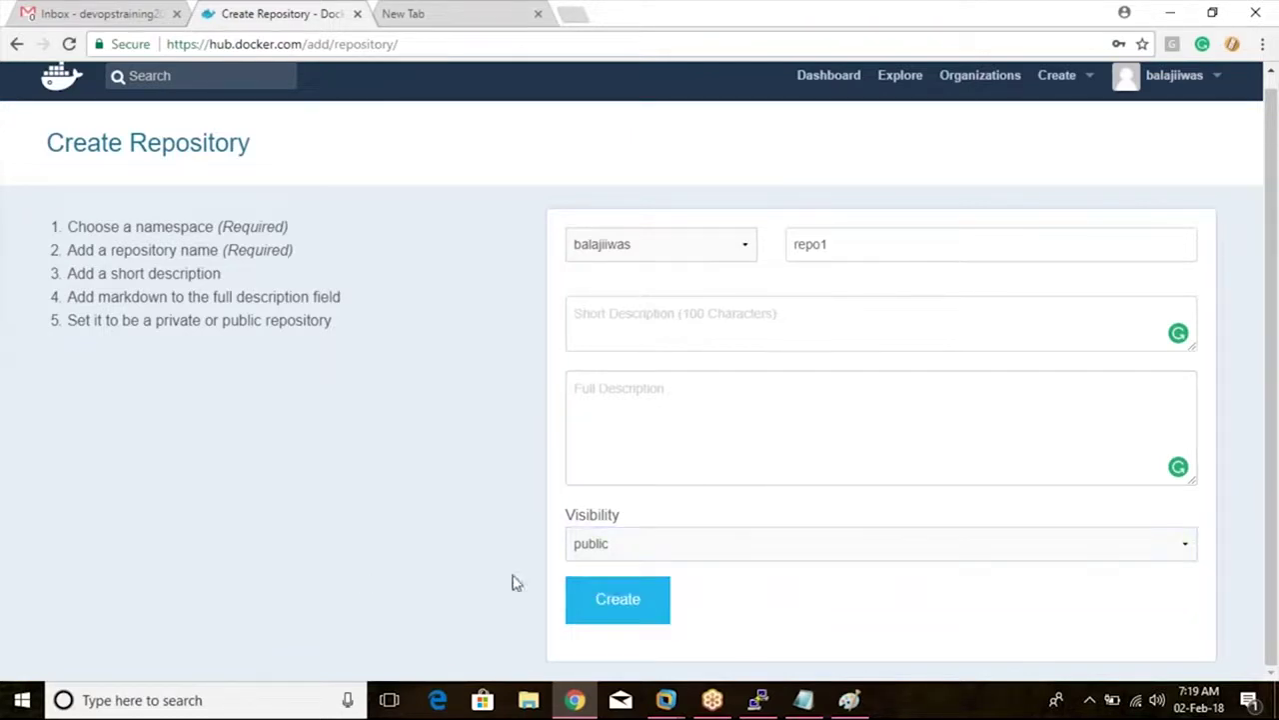
left_click(646, 549)
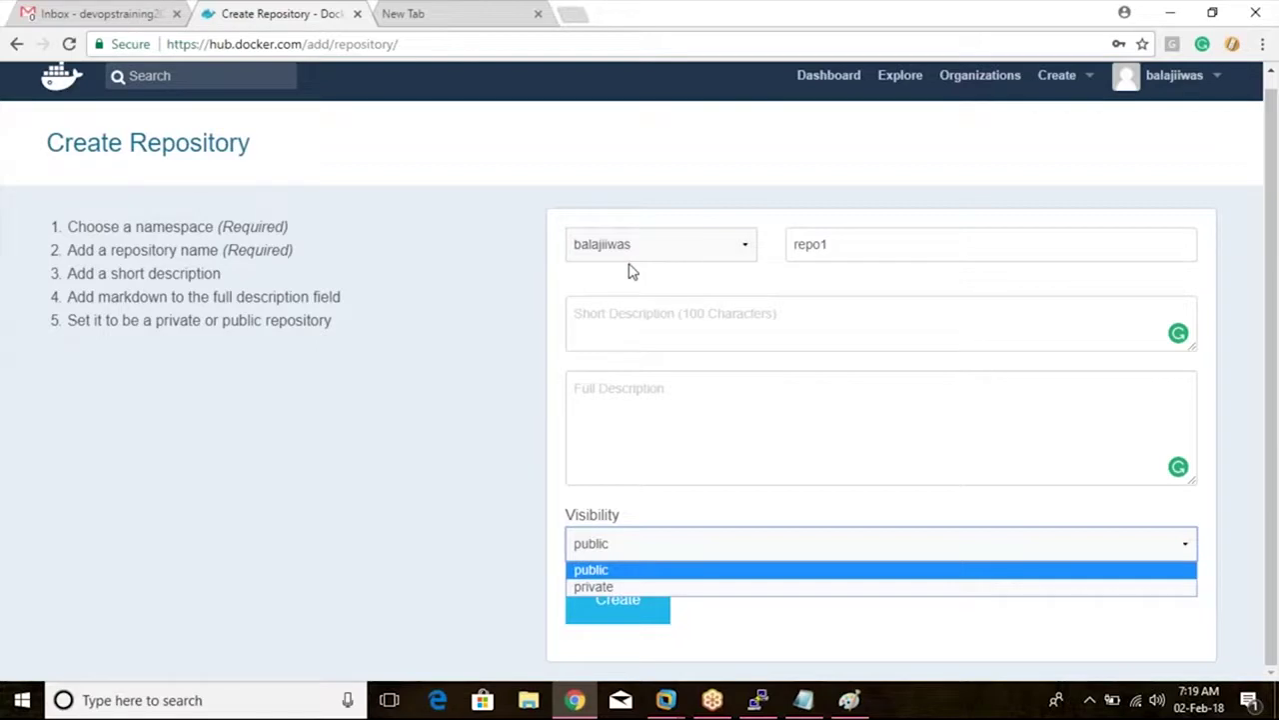
left_click(1146, 217)
left_click(997, 249)
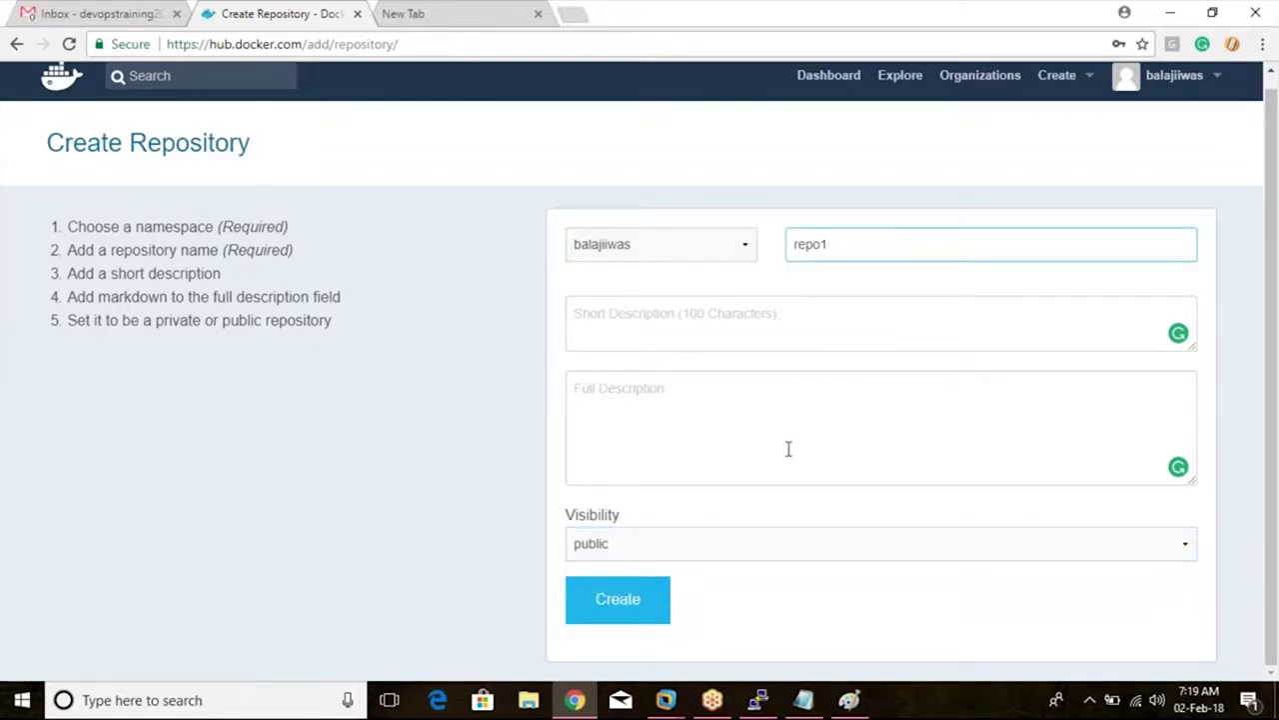
left_click(618, 612)
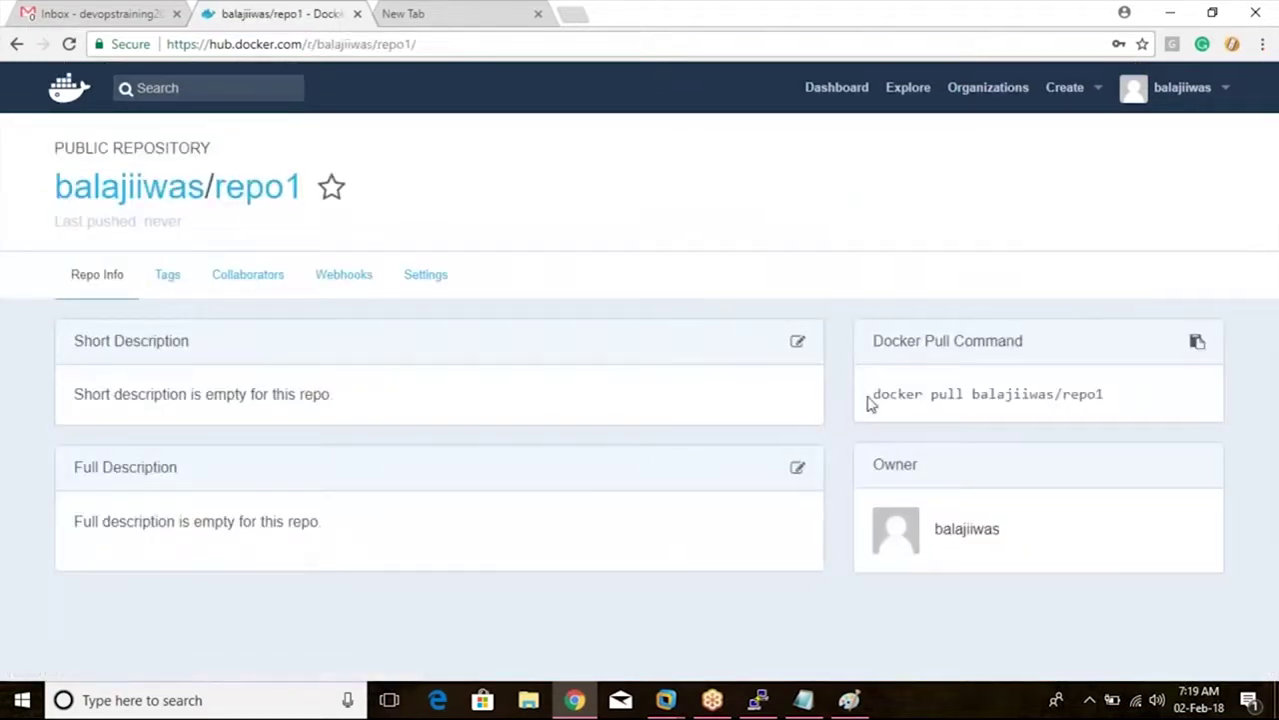
left_click_drag(983, 400, 1060, 405)
triple_click(1123, 392)
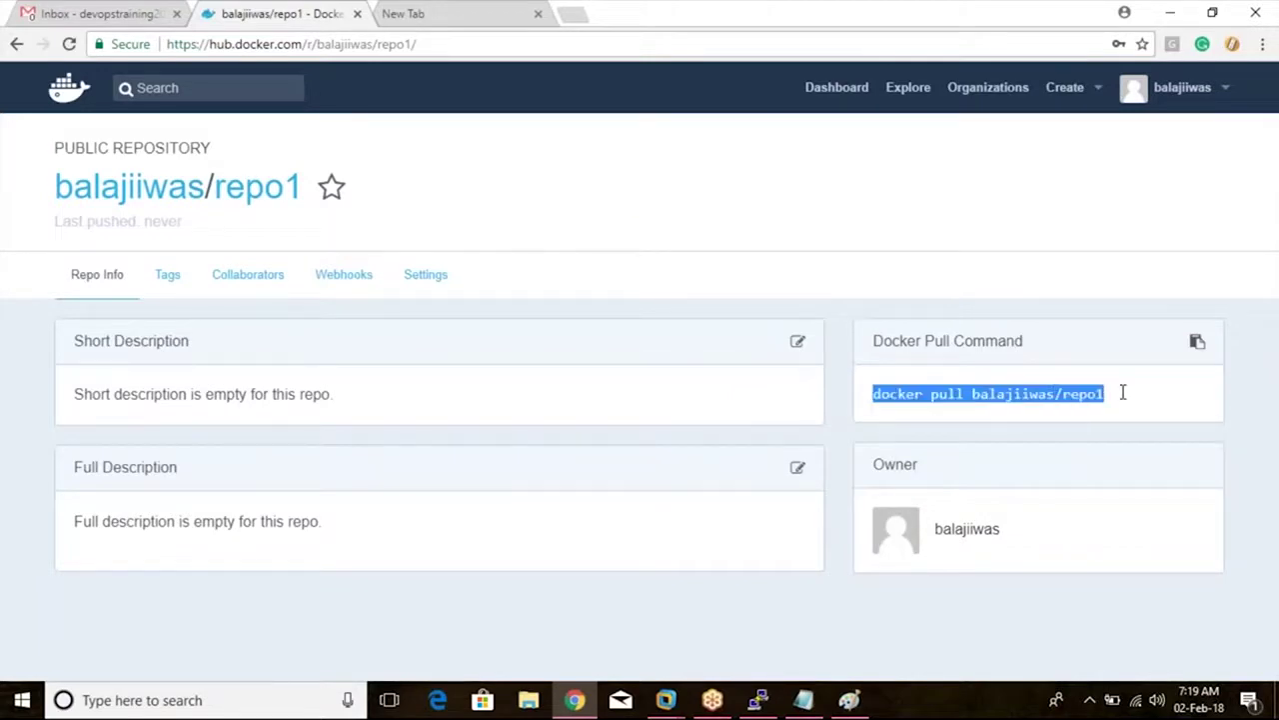
left_click(1123, 392)
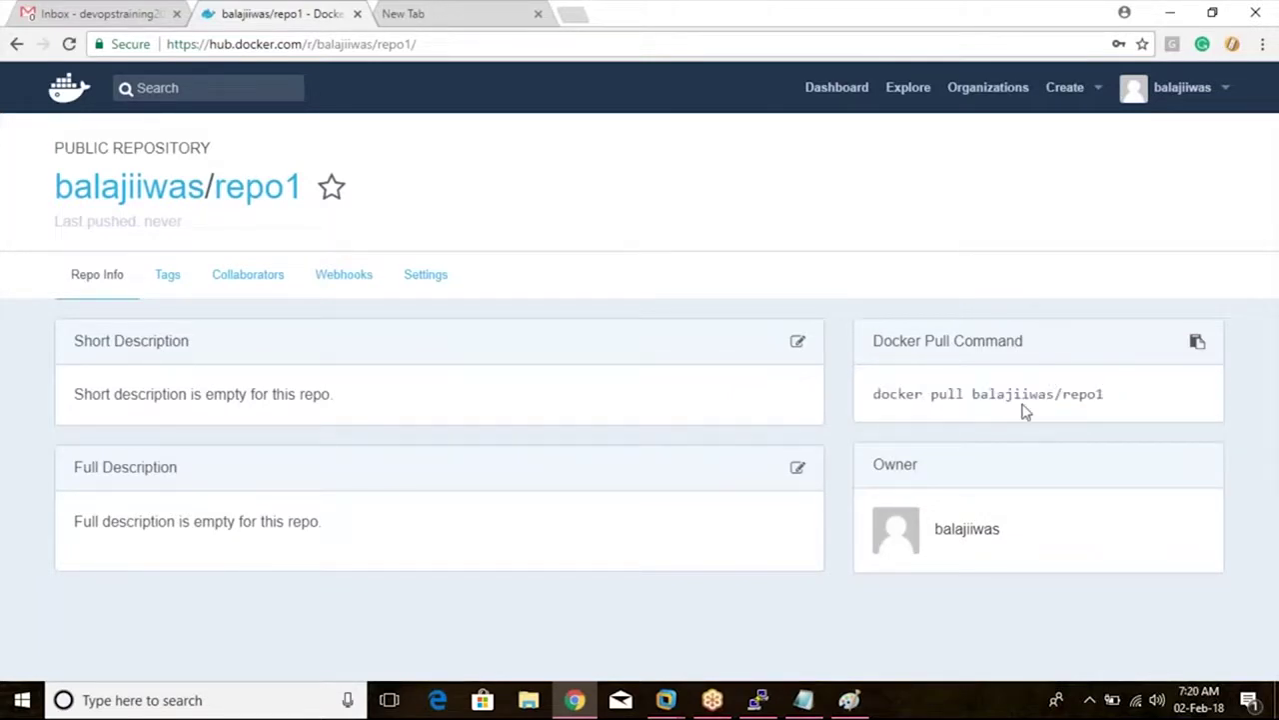
left_click_drag(1103, 394, 884, 390)
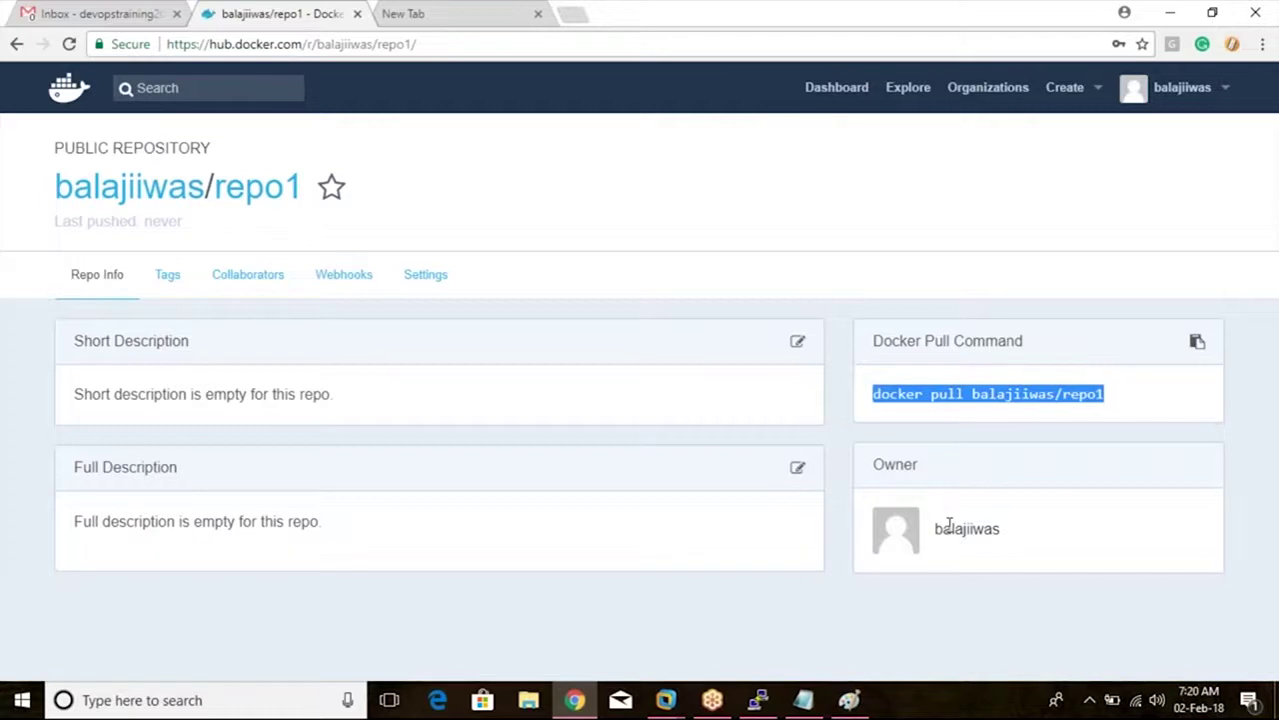
left_click_drag(935, 527, 1019, 526)
left_click(982, 546)
left_click_drag(942, 528, 972, 527)
left_click(971, 527)
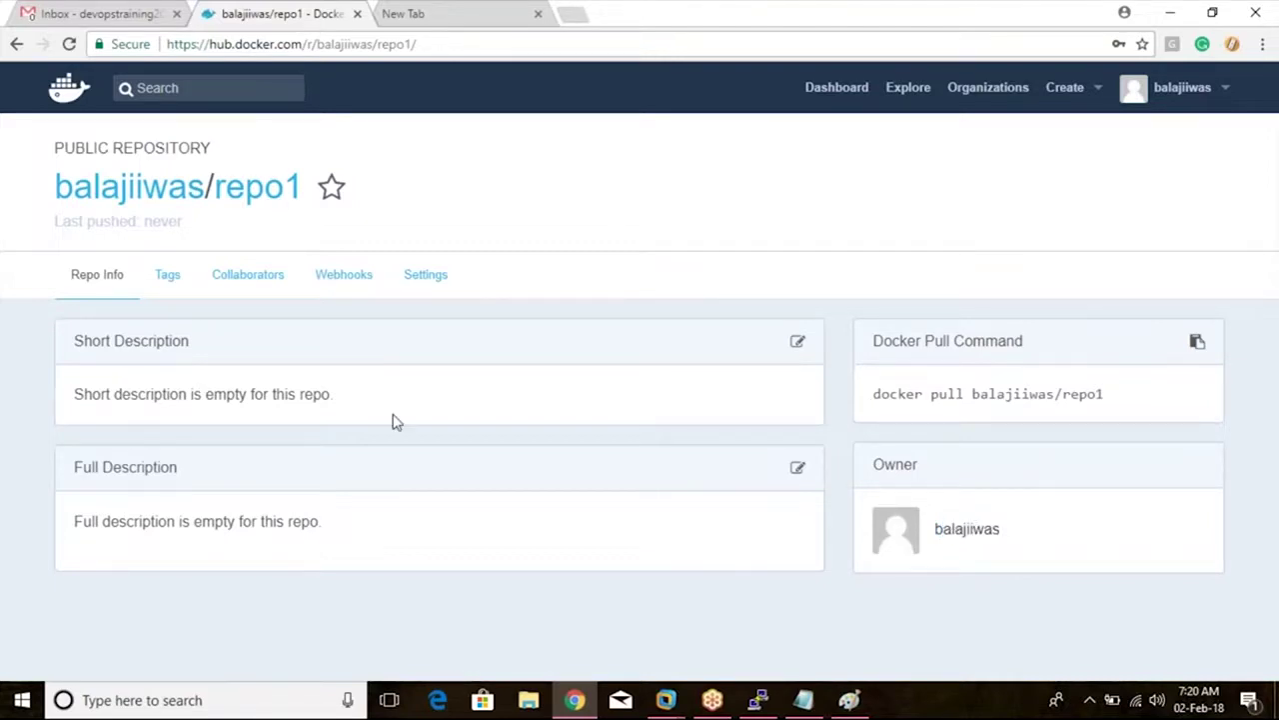
left_click_drag(140, 393, 72, 394)
left_click_drag(165, 520, 242, 521)
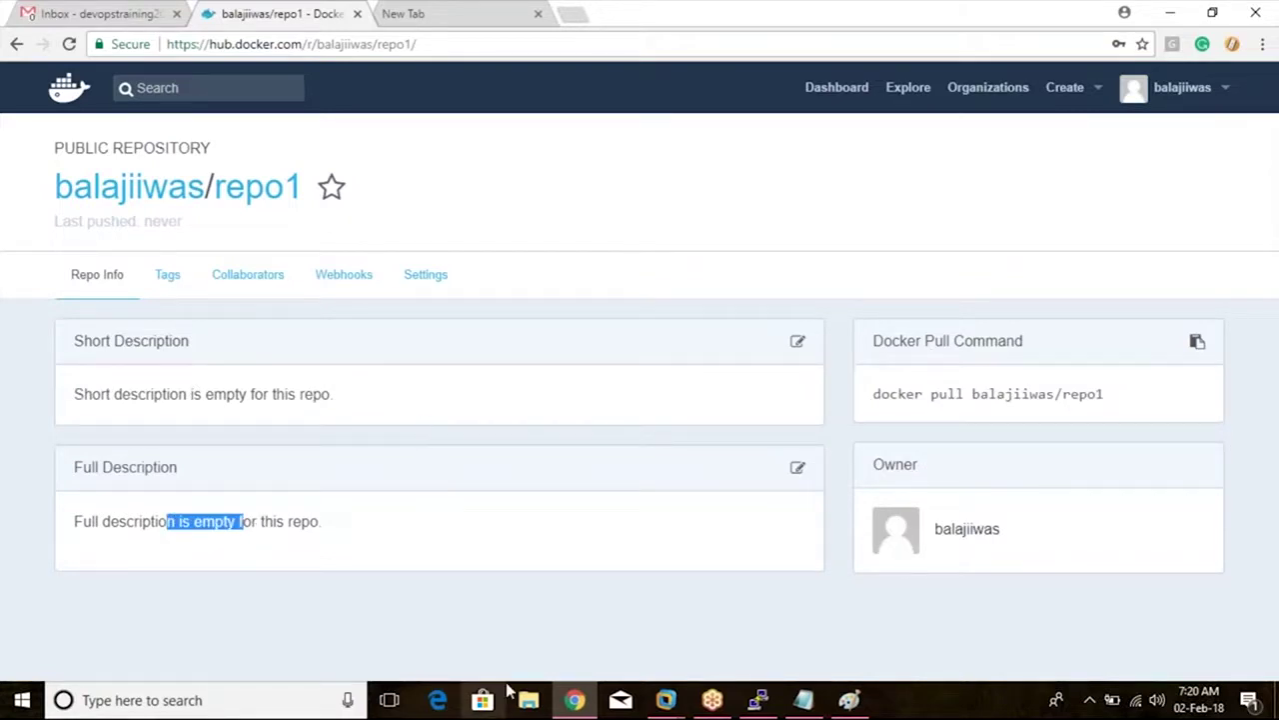
left_click(798, 467)
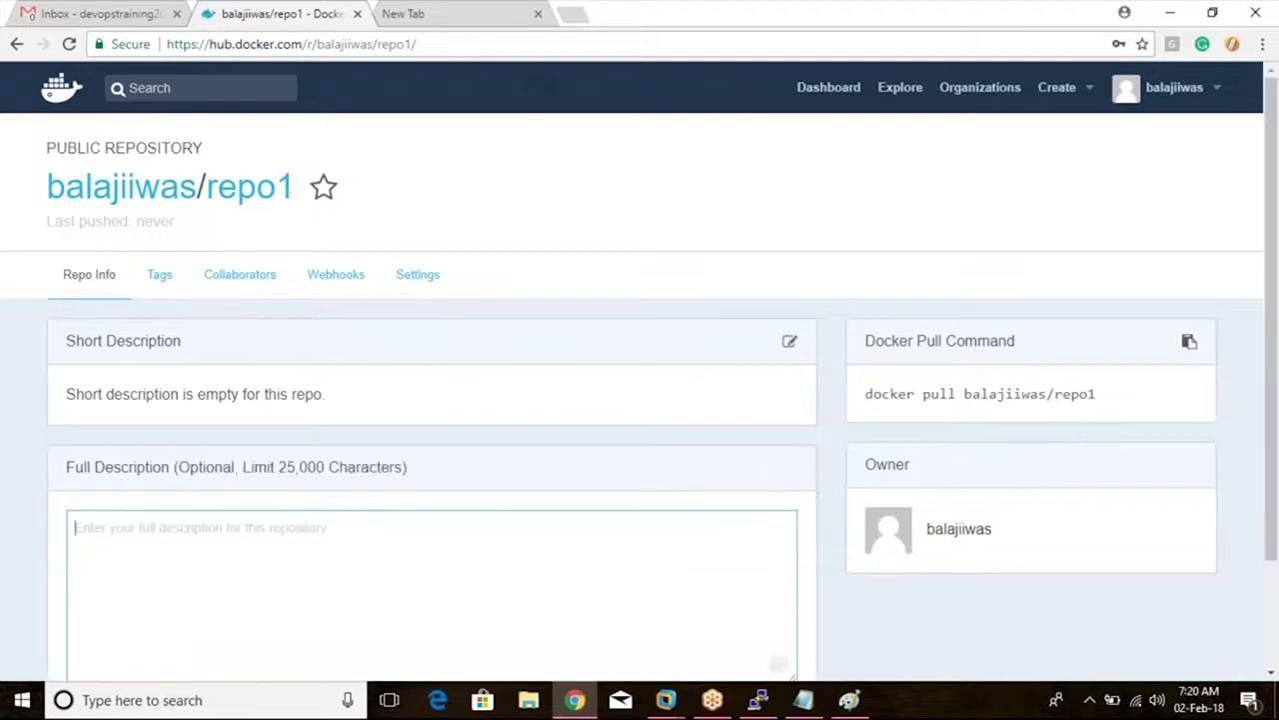
scroll(310, 492, "down", 1)
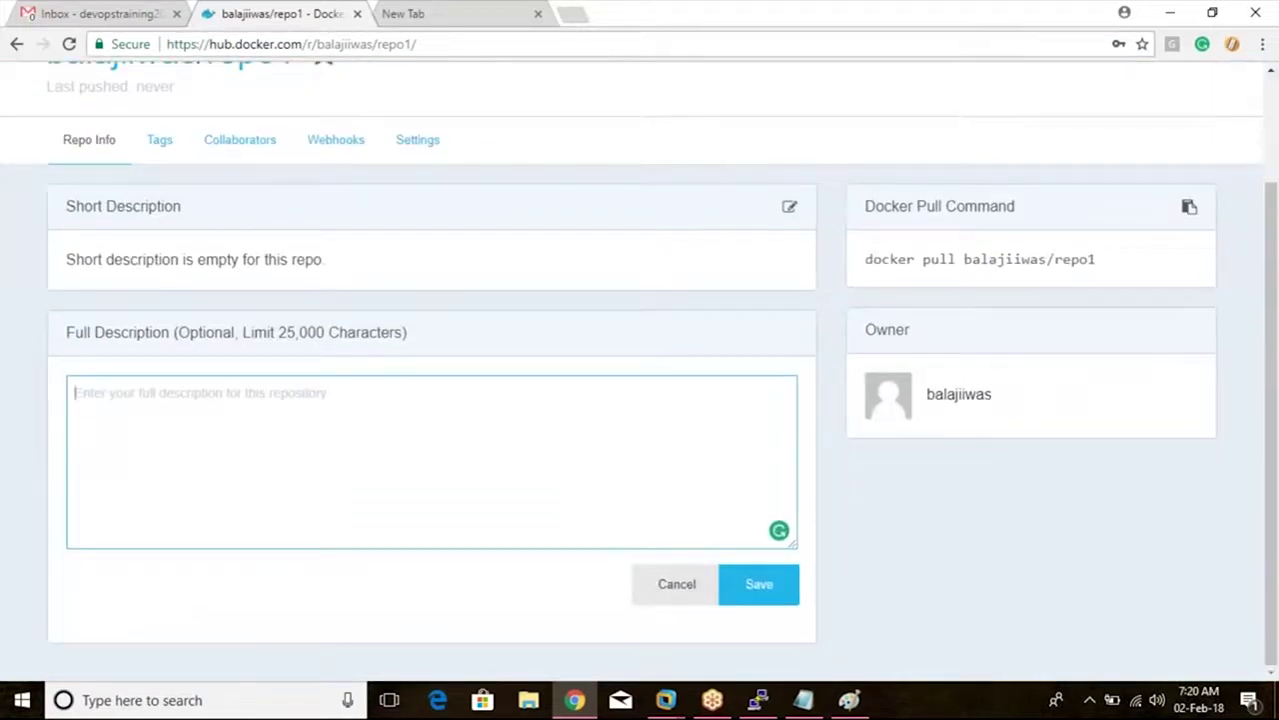
left_click(980, 541)
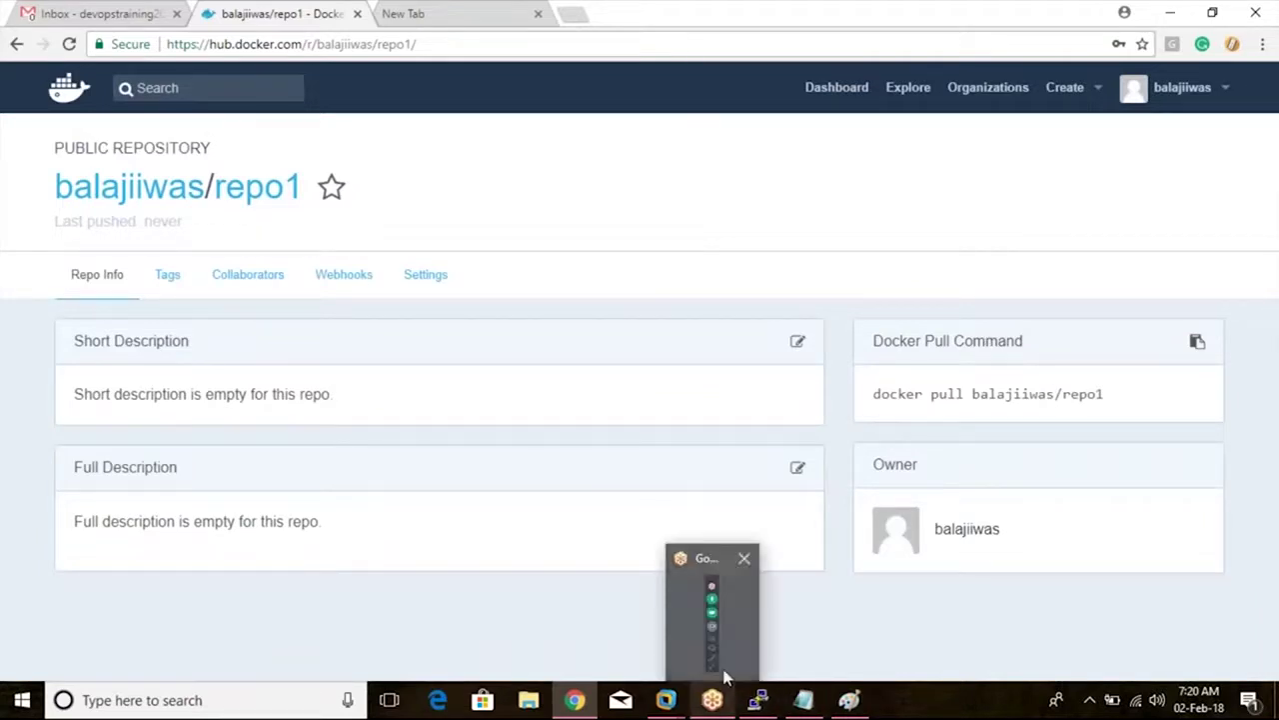
Erase the old sketch in Paint and draw a rectangle on the left of the canvas
left_click(845, 697)
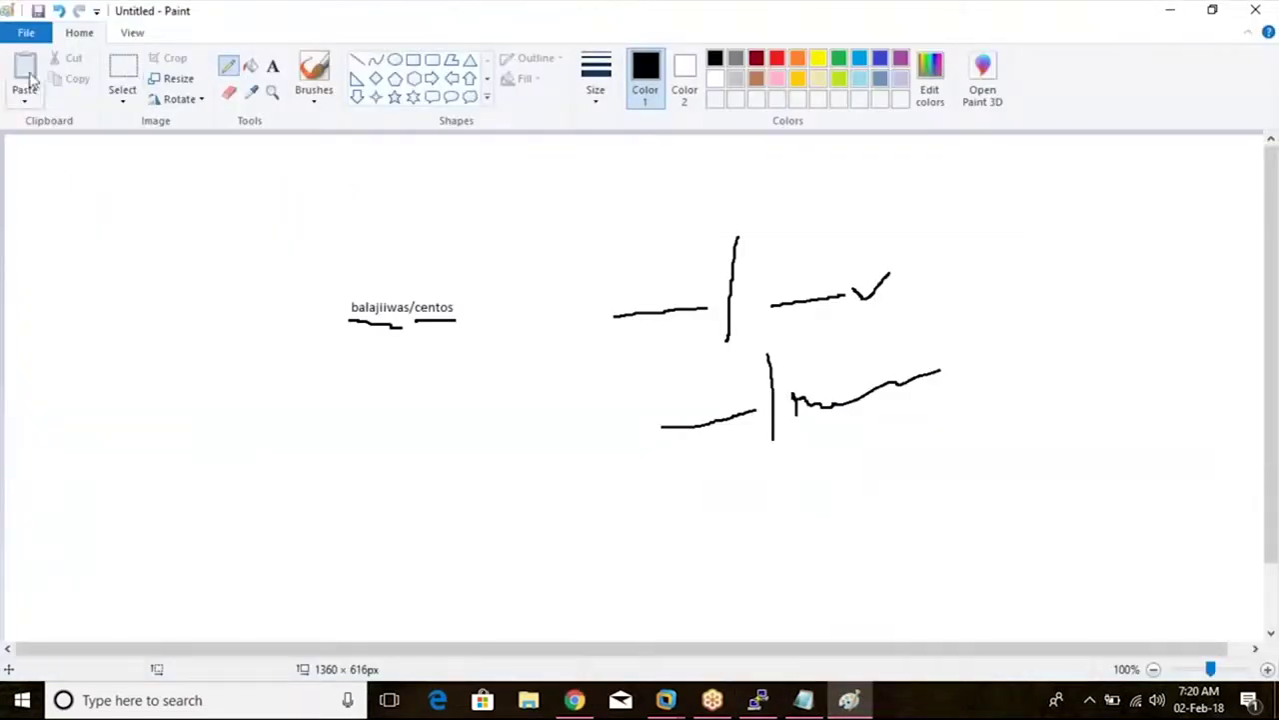
left_click(125, 68)
left_click_drag(212, 188, 1000, 494)
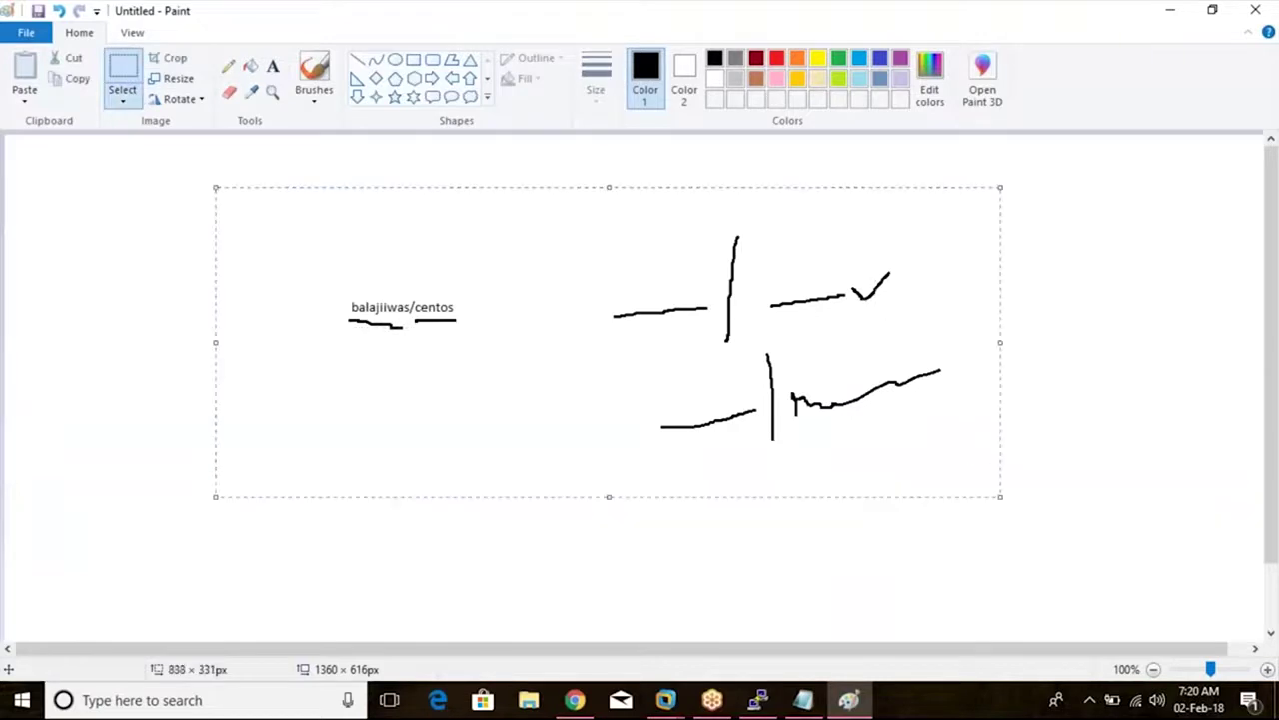
key("Delete")
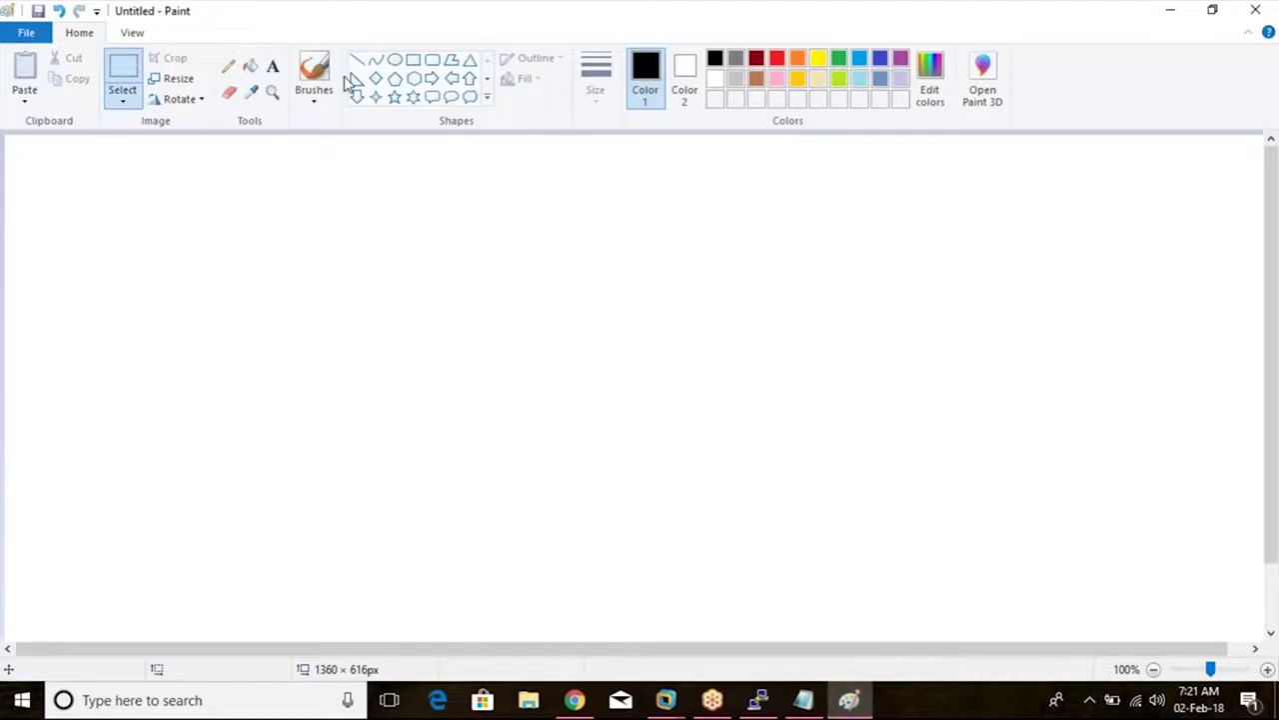
left_click(413, 62)
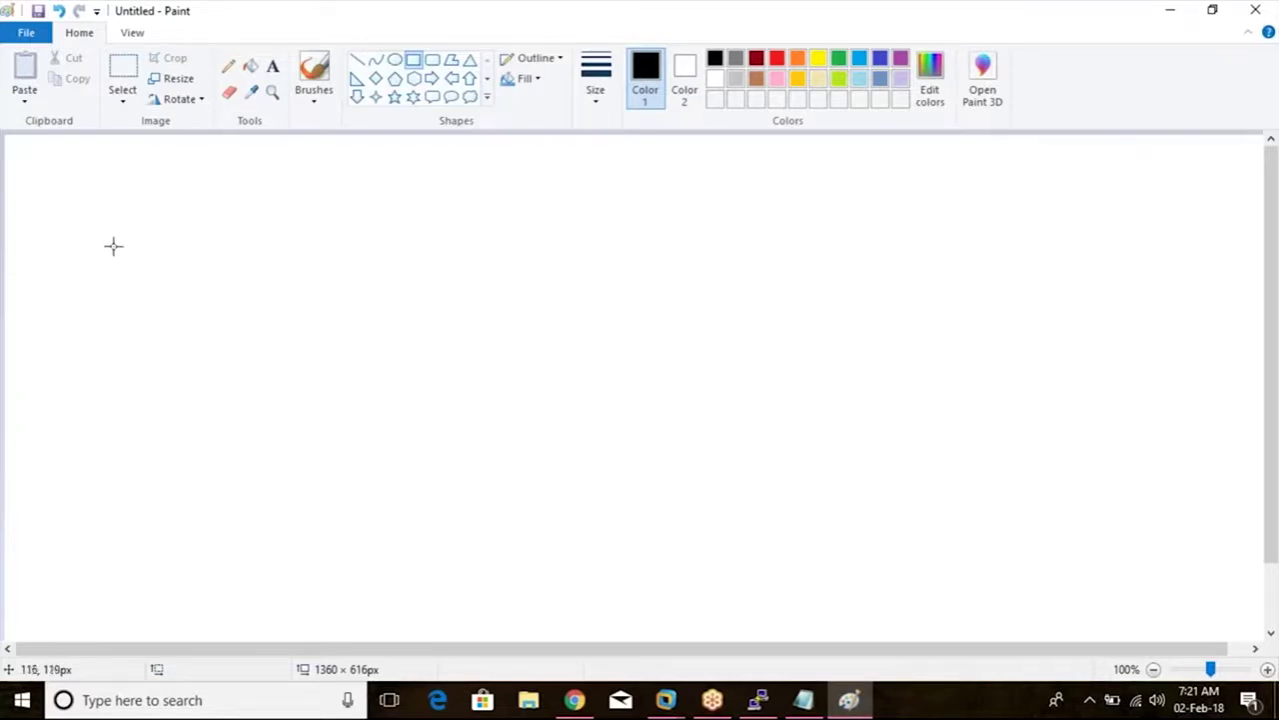
left_click_drag(127, 245, 283, 336)
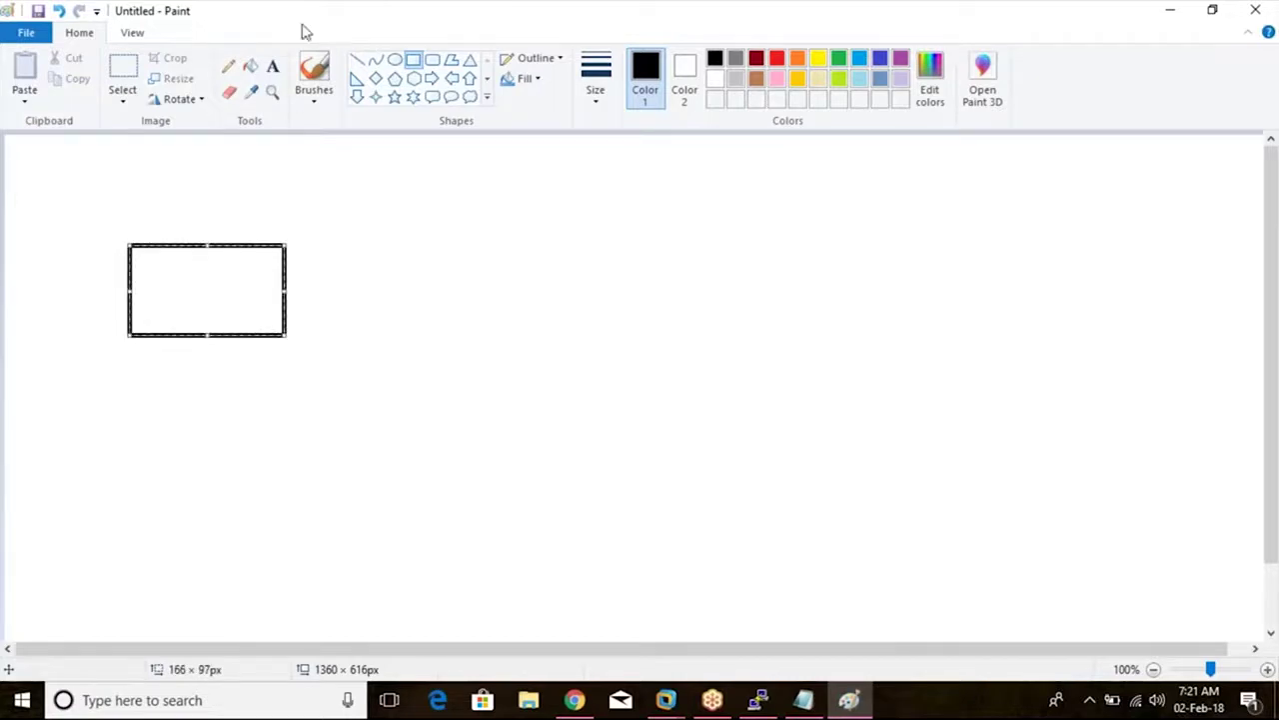
Label the box 'dockerfile' and add three lines of placeholder dashes inside it
left_click(272, 67)
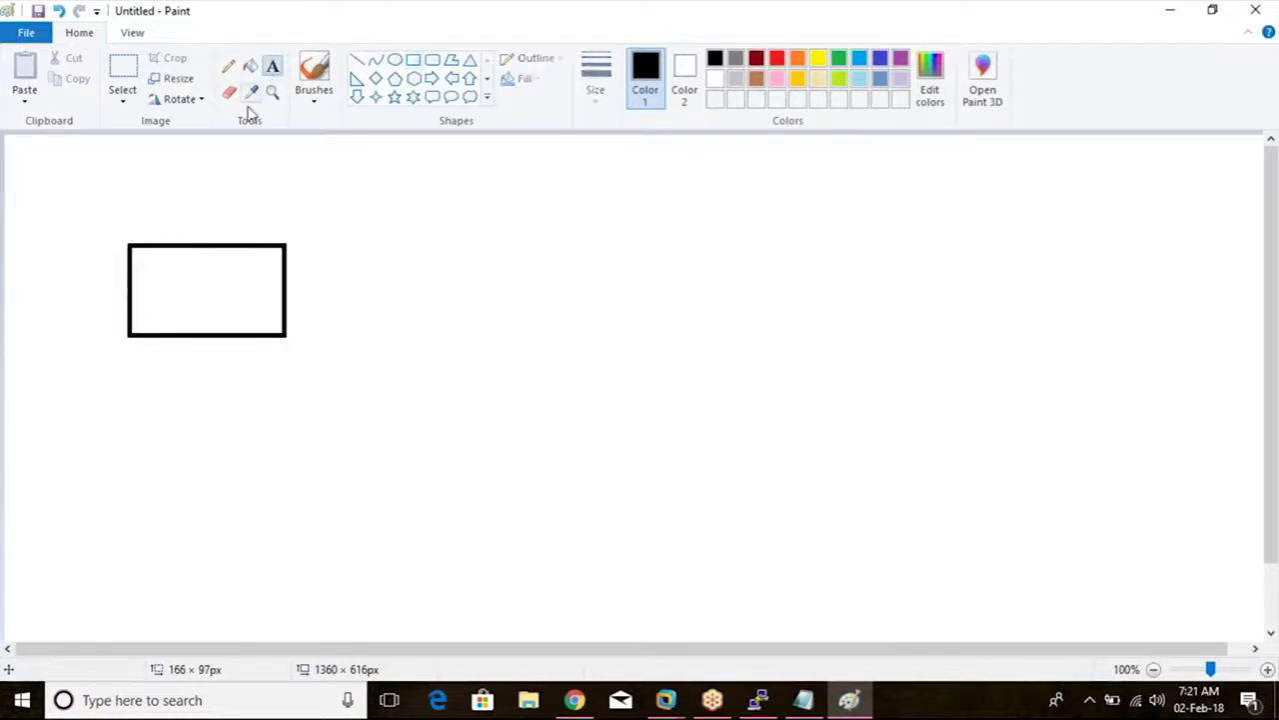
left_click(163, 229)
type("docker")
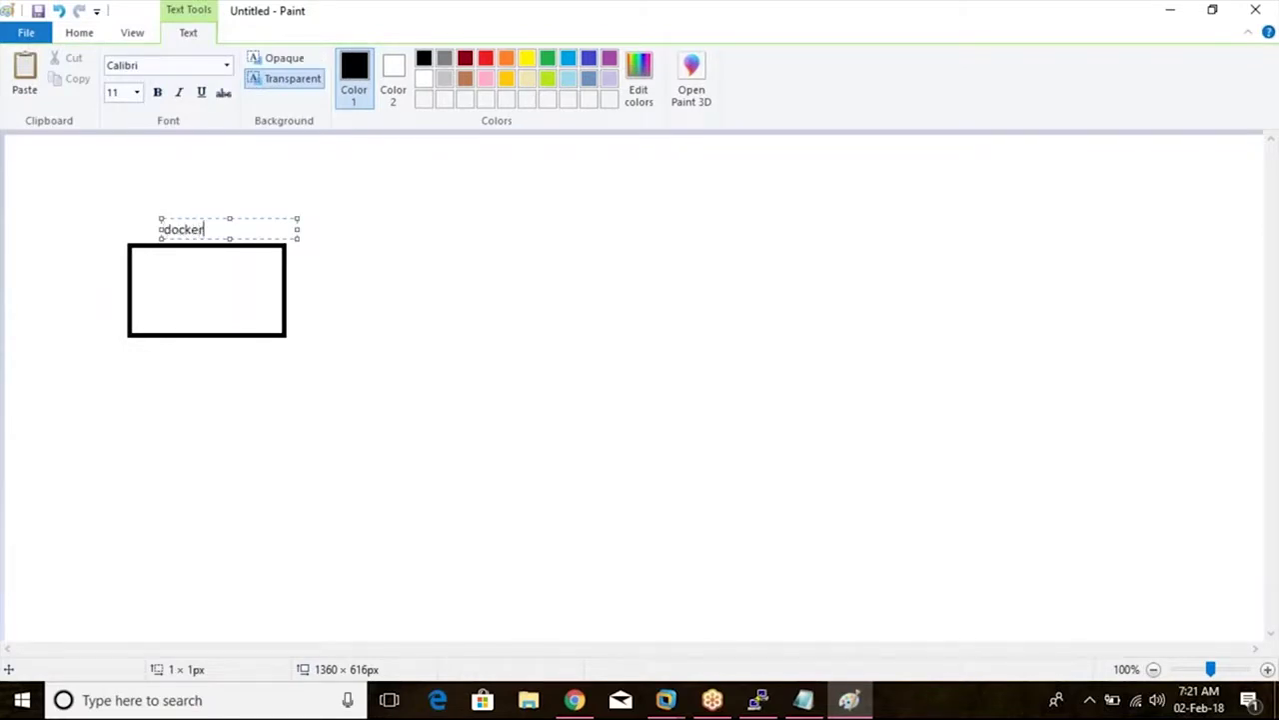
type("file")
key("Return")
key("Return")
type("------------")
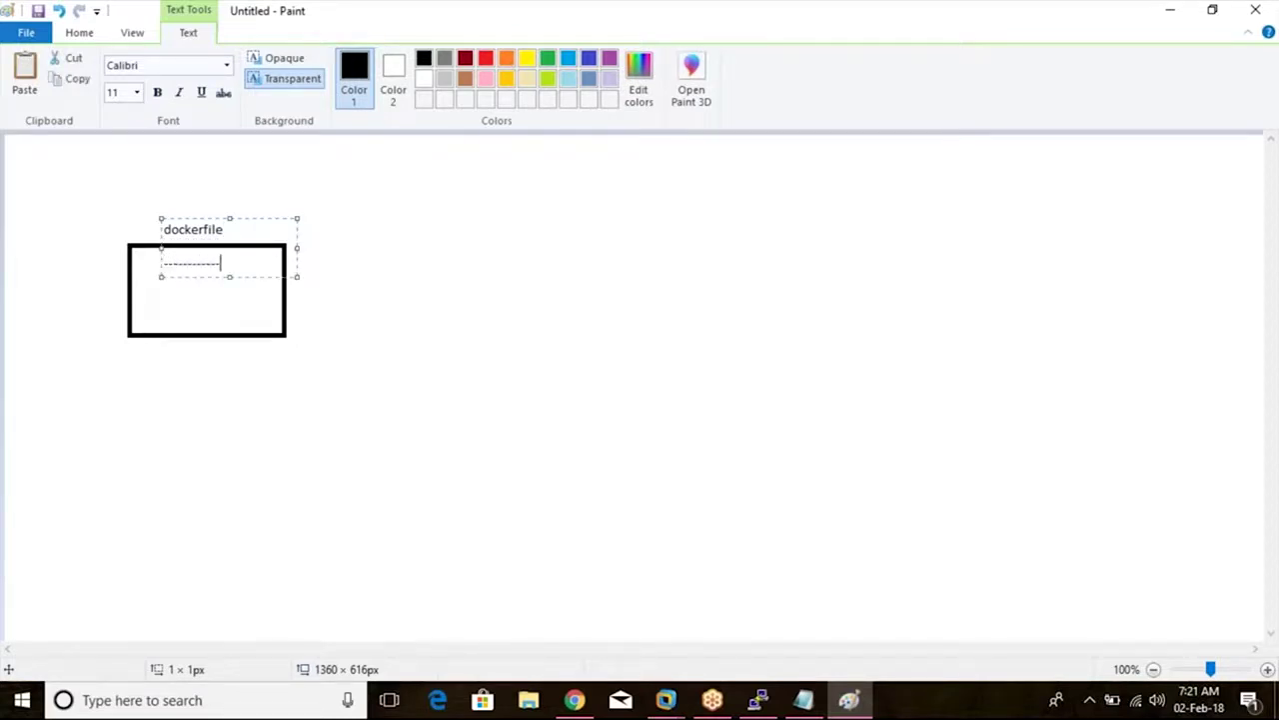
key("Return")
type("----------")
key("Return")
type("-------")
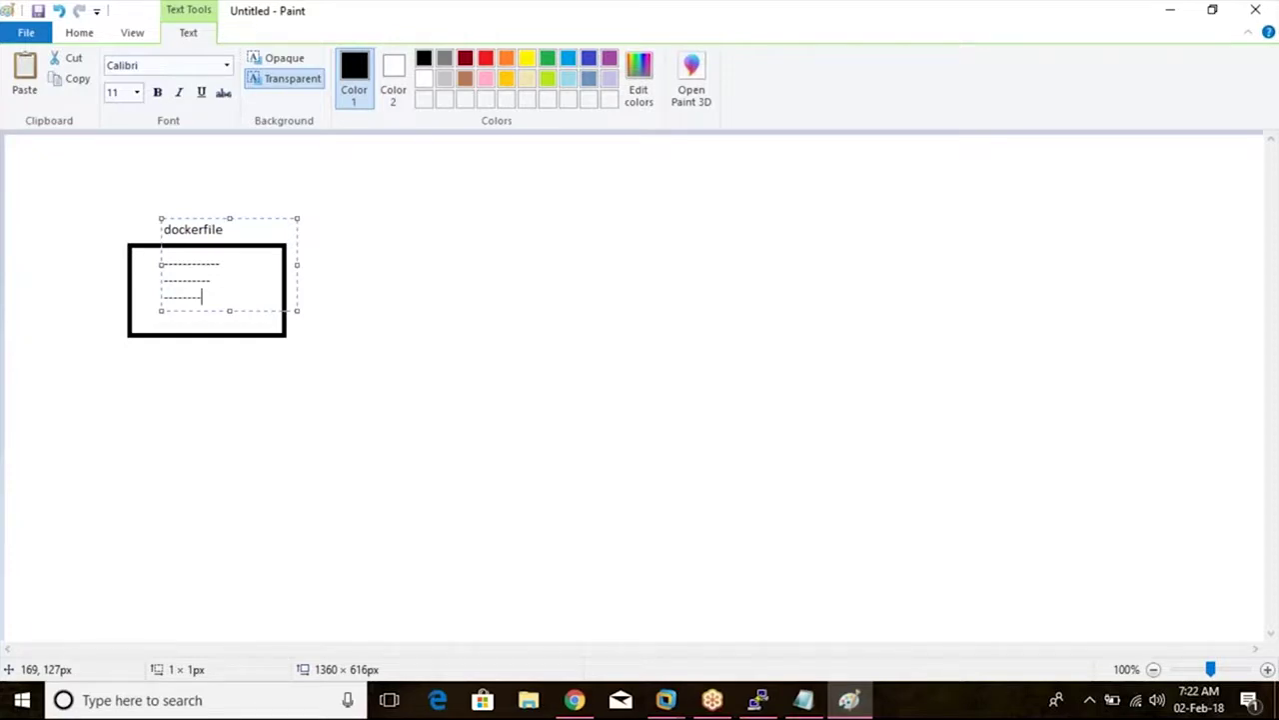
left_click(300, 450)
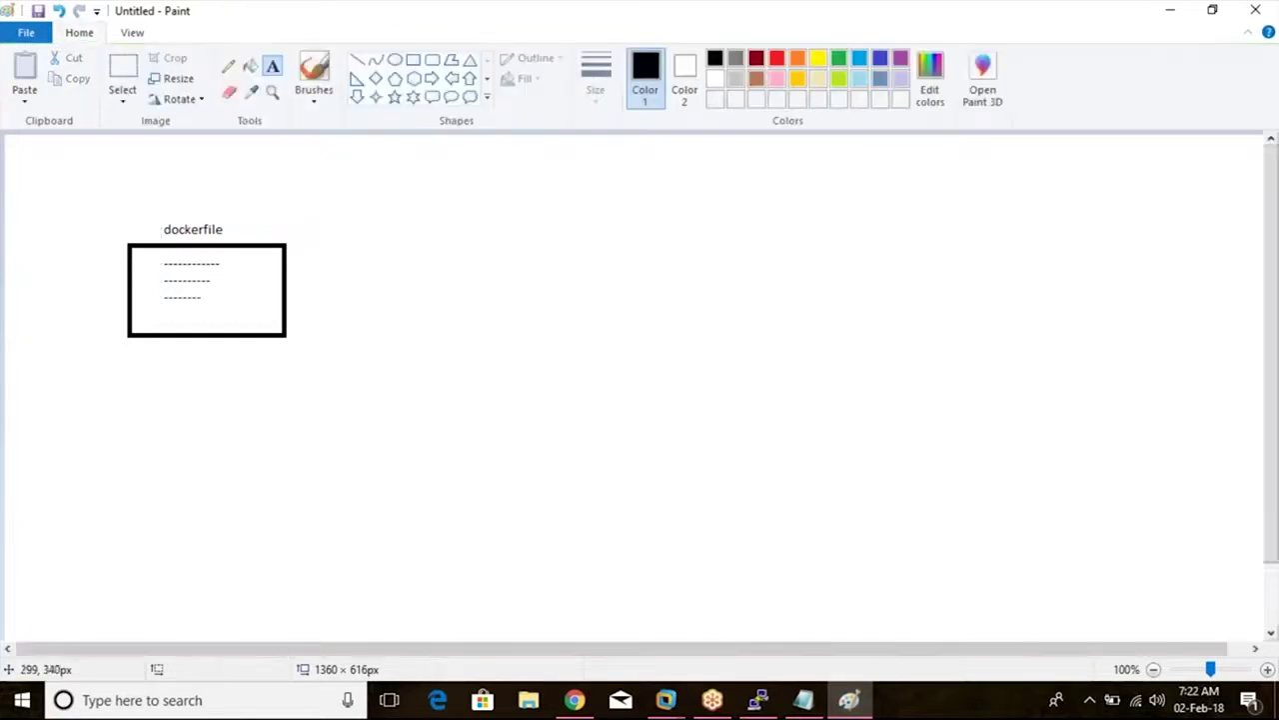
Draw an arrow from the dockerfile box to an ellipse labelled 'image'
left_click(228, 65)
mouse_move(289, 271)
left_mouse_down()
mouse_move(316, 252)
mouse_move(383, 247)
mouse_move(365, 277)
mouse_move(548, 344)
left_mouse_up()
left_click(394, 59)
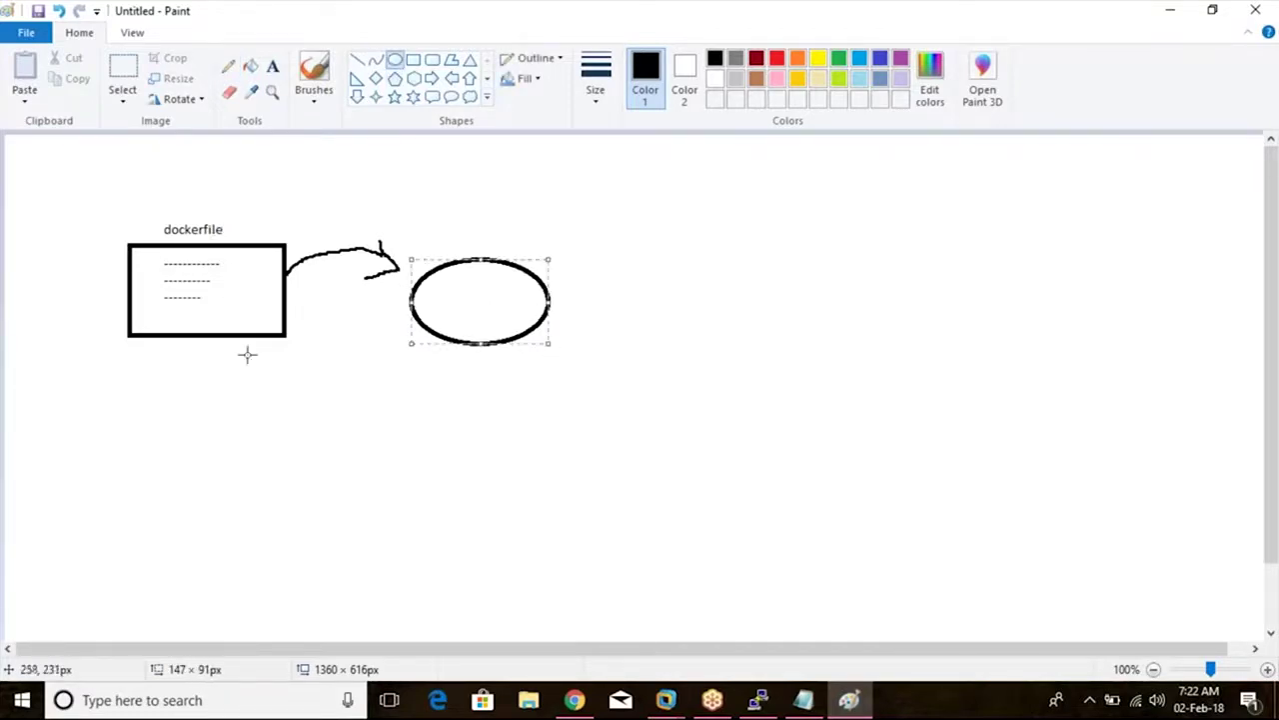
left_click(417, 394)
left_click(272, 66)
left_click(449, 244)
type("image")
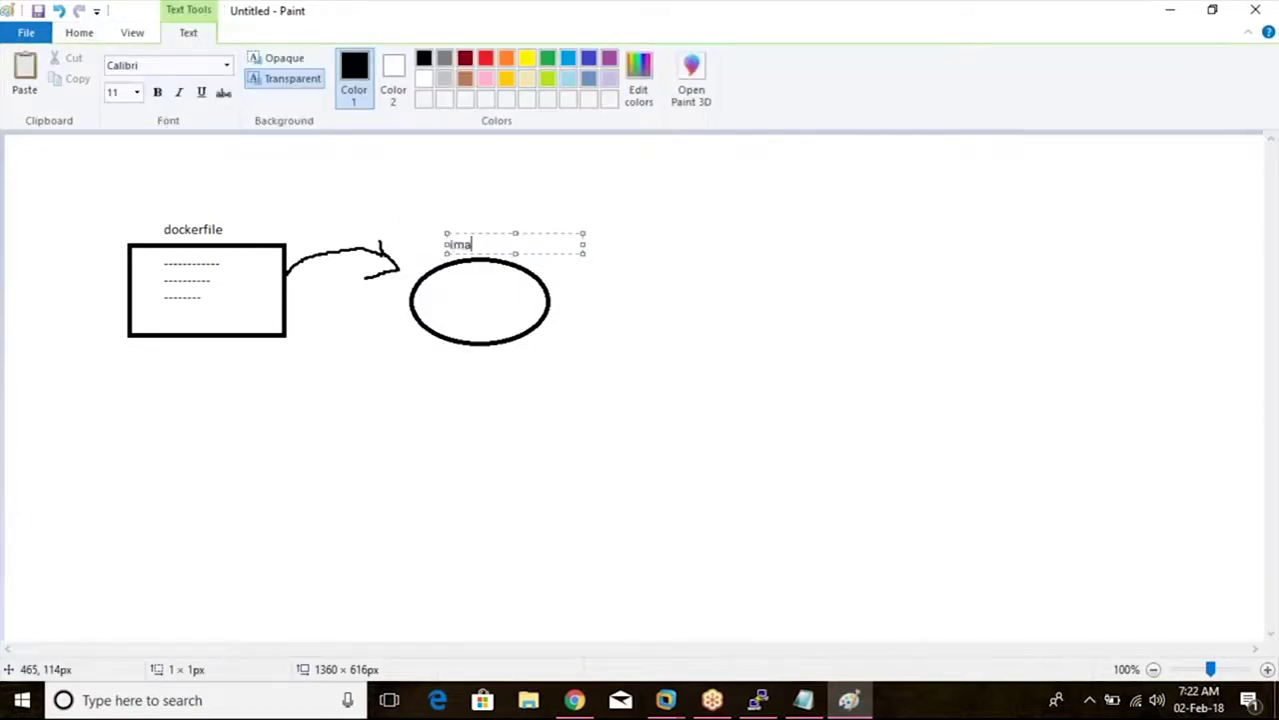
left_click(619, 368)
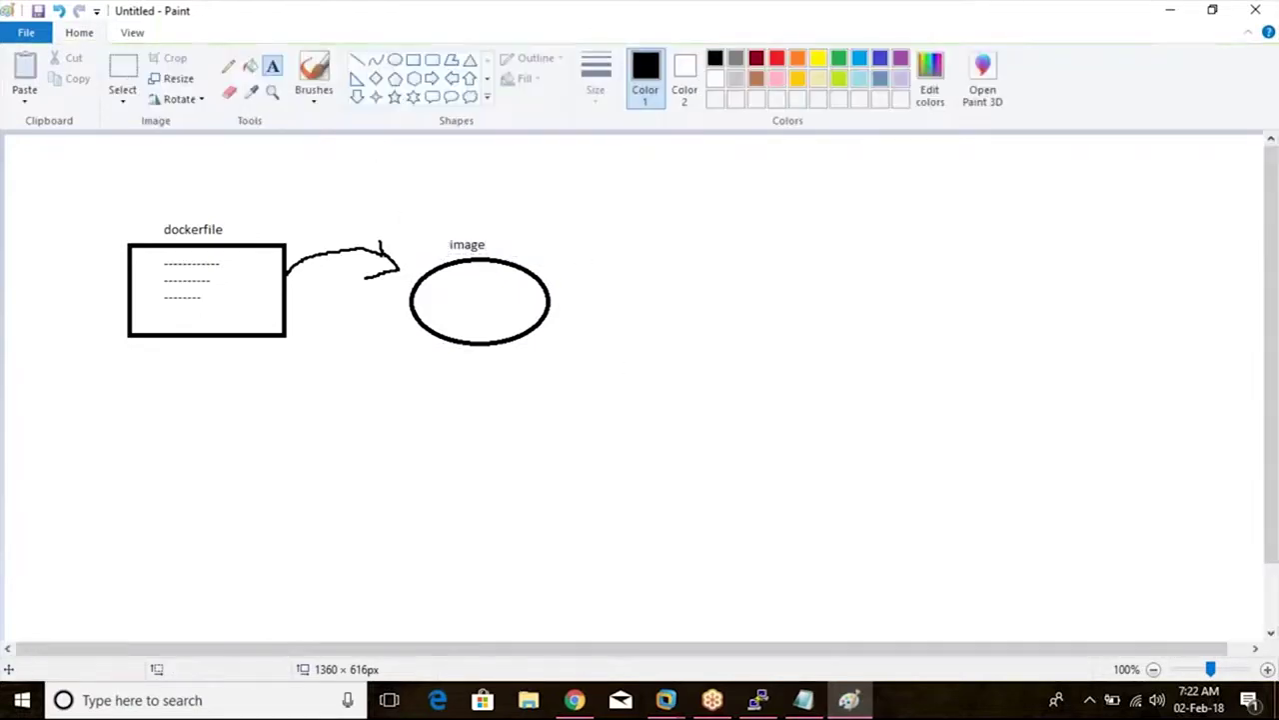
Draw two stacked rectangles joined by a dashed line, with arrows from the ellipse to each
left_click(414, 60)
left_click_drag(687, 178, 895, 240)
left_click_drag(698, 403, 920, 462)
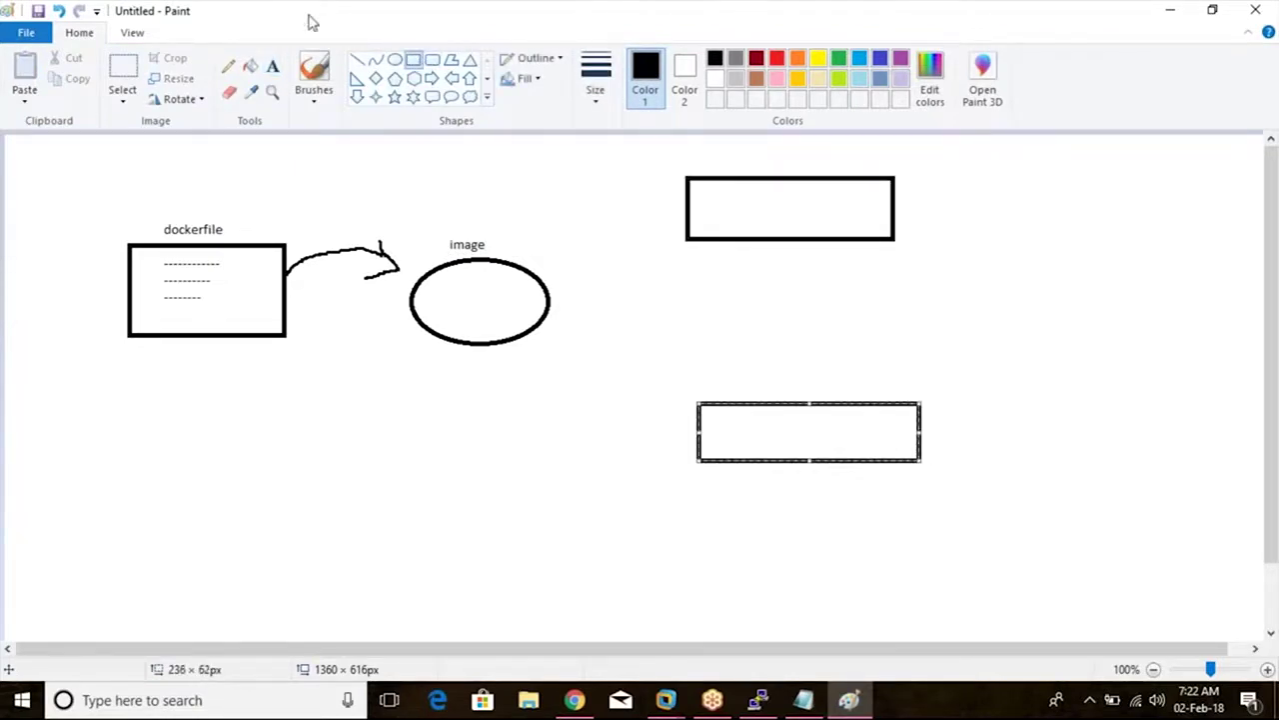
left_click(228, 66)
left_click_drag(806, 256, 806, 292)
left_click_drag(808, 300, 810, 360)
mouse_move(552, 287)
left_mouse_down()
mouse_move(693, 231)
mouse_move(679, 244)
left_mouse_up()
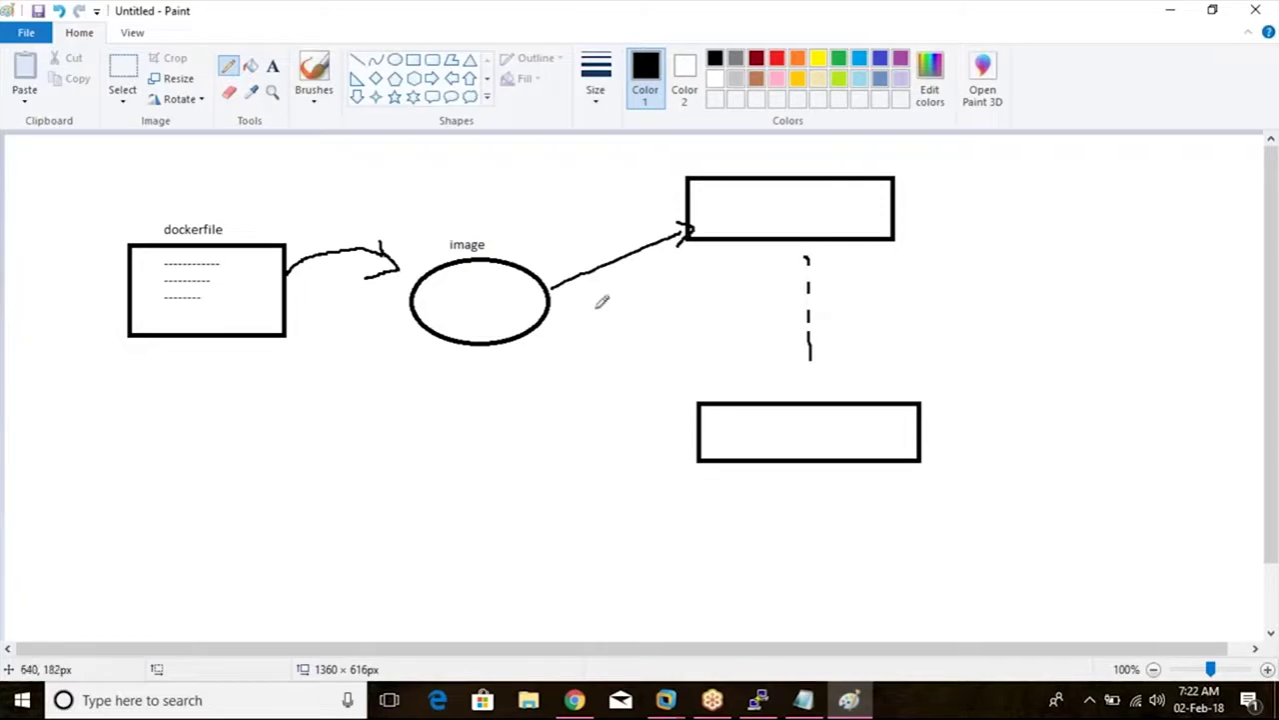
mouse_move(550, 319)
left_mouse_down()
mouse_move(663, 402)
mouse_move(689, 438)
mouse_move(680, 444)
left_mouse_up()
Label the top rectangle cont-1 and the bottom one cont-n
left_click(272, 66)
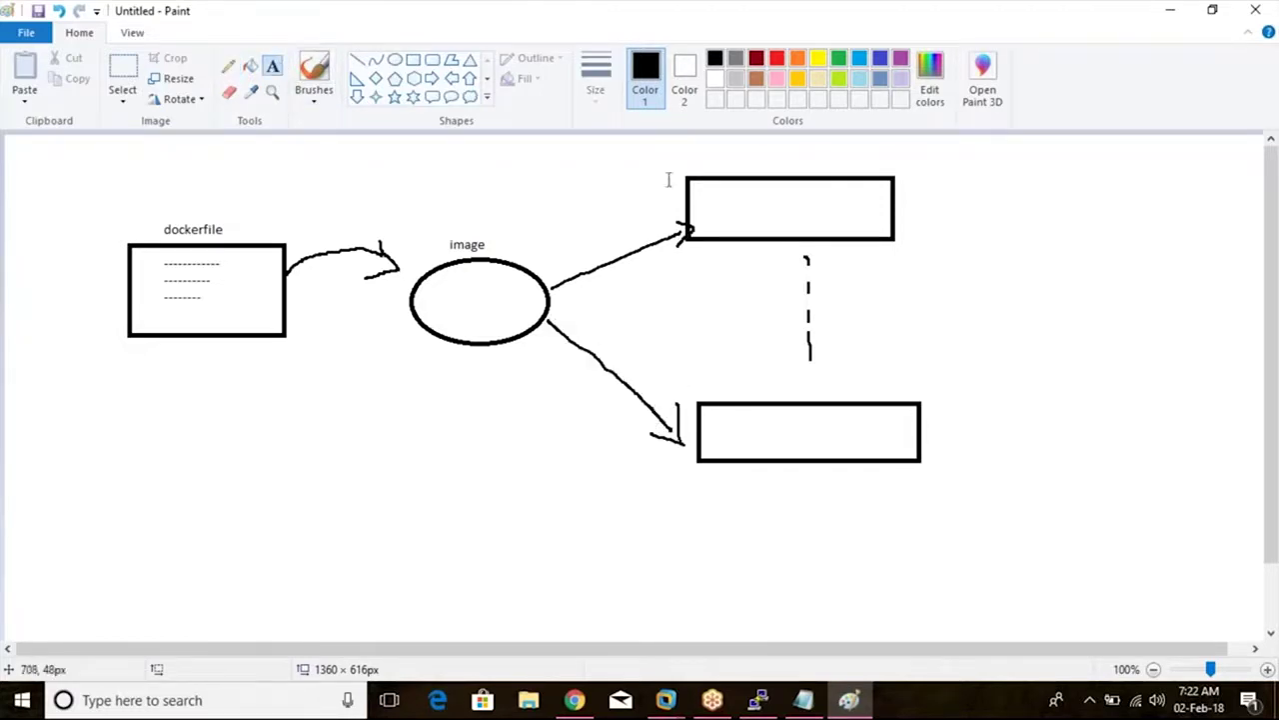
left_click(750, 208)
type("cont-1")
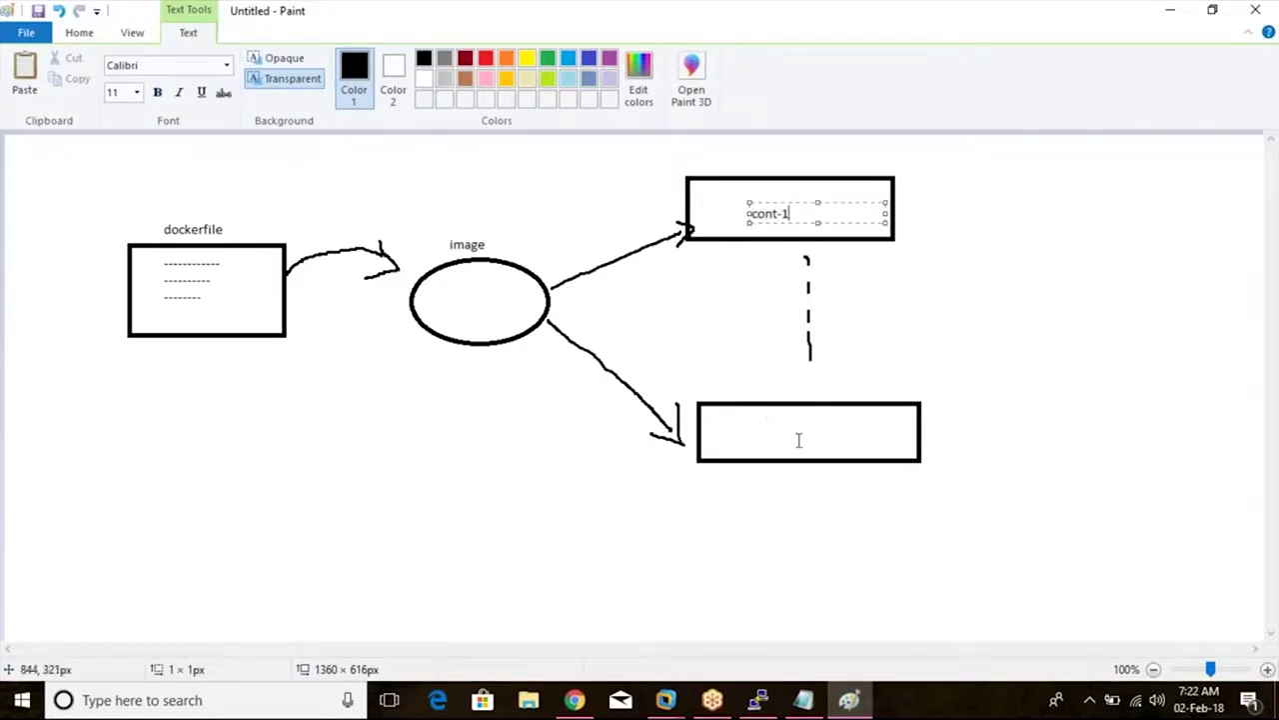
left_click(768, 424)
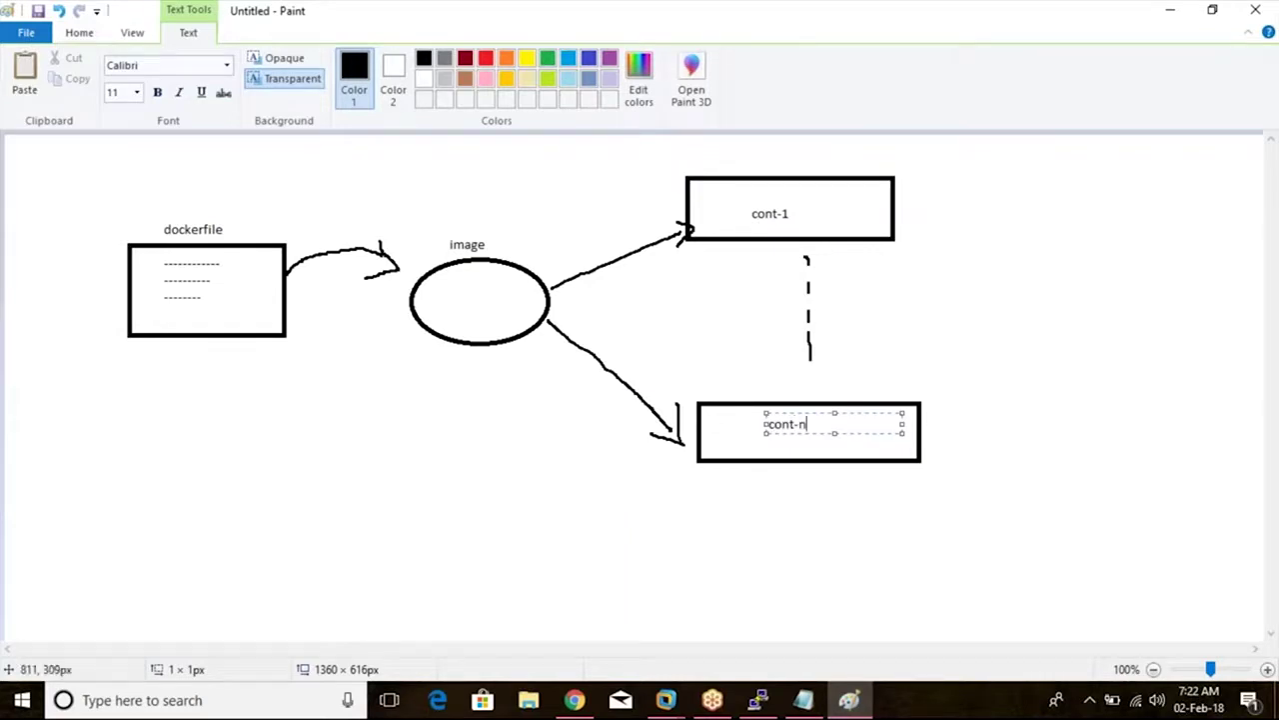
left_click(326, 568)
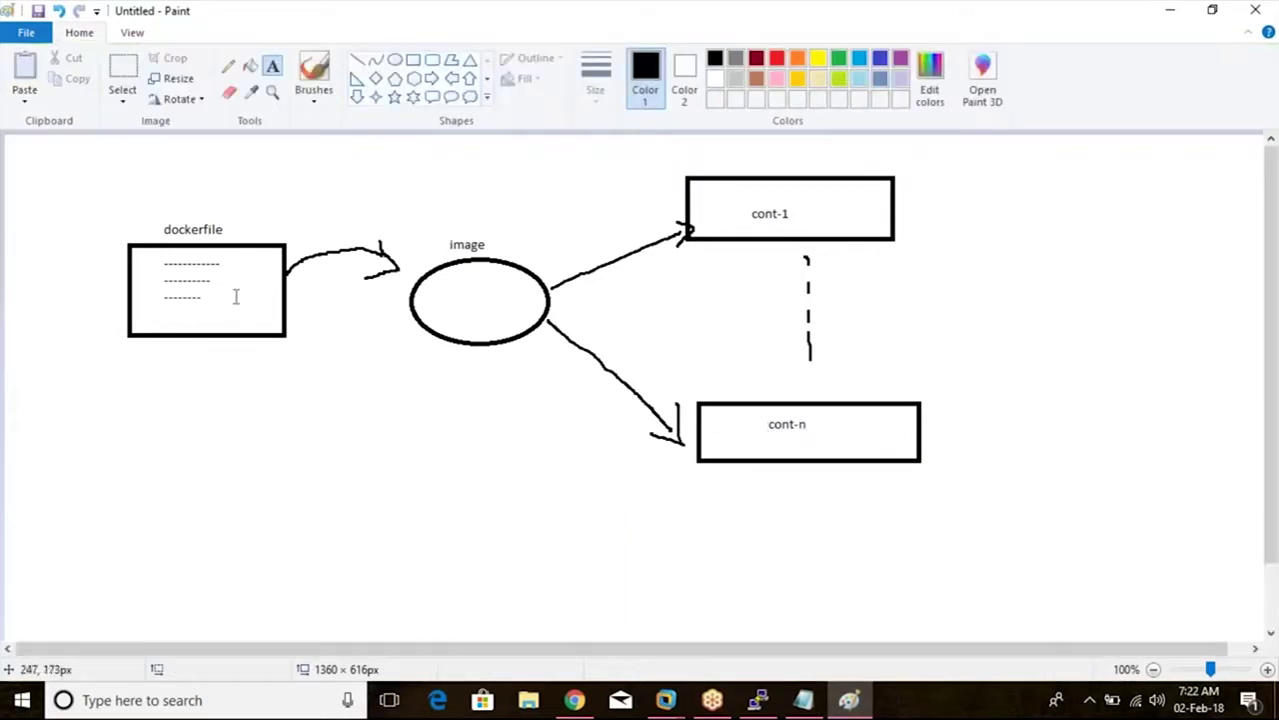
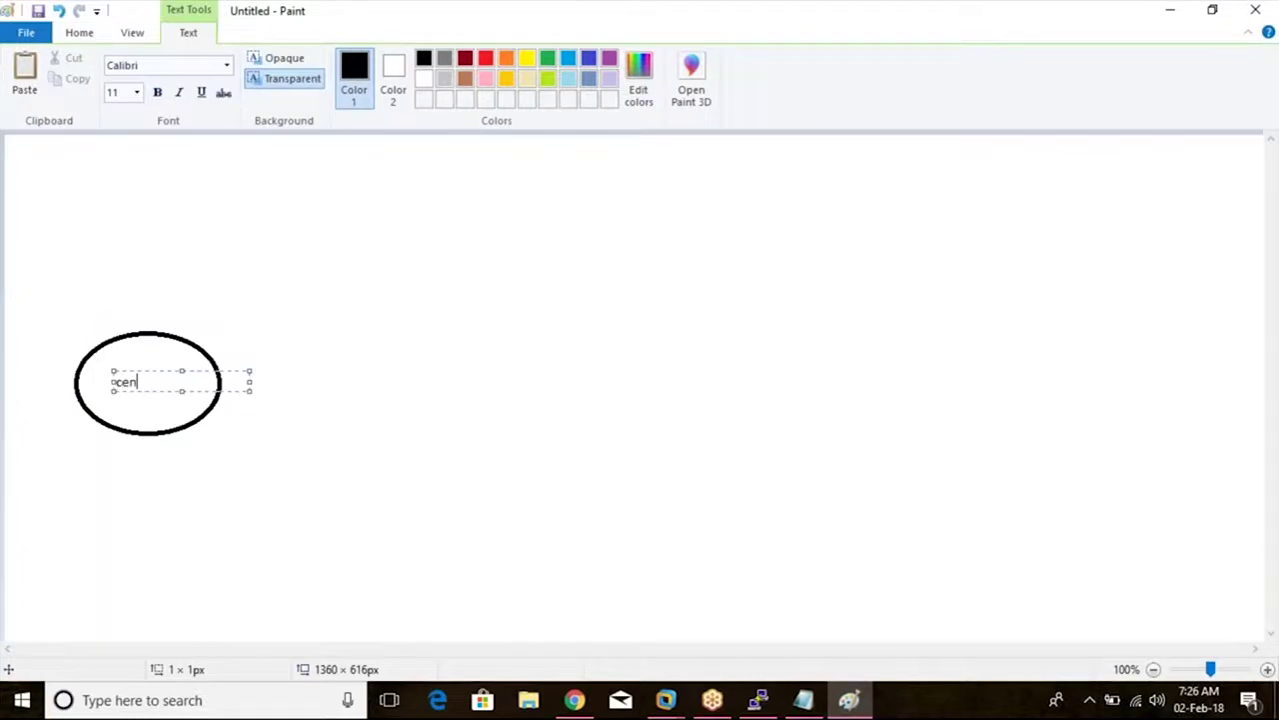
Draw a rectangle beside the centos ellipse and label it 'container' above
left_click(434, 434)
left_click(413, 60)
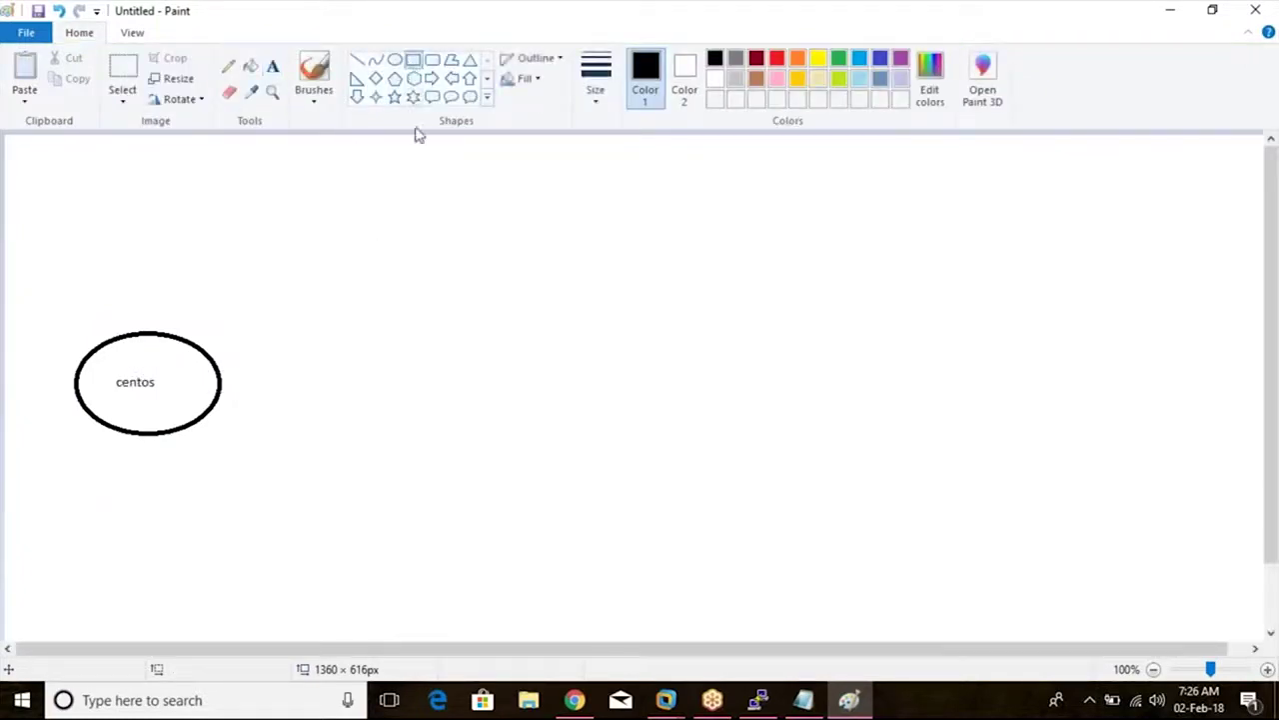
left_click_drag(358, 312, 550, 441)
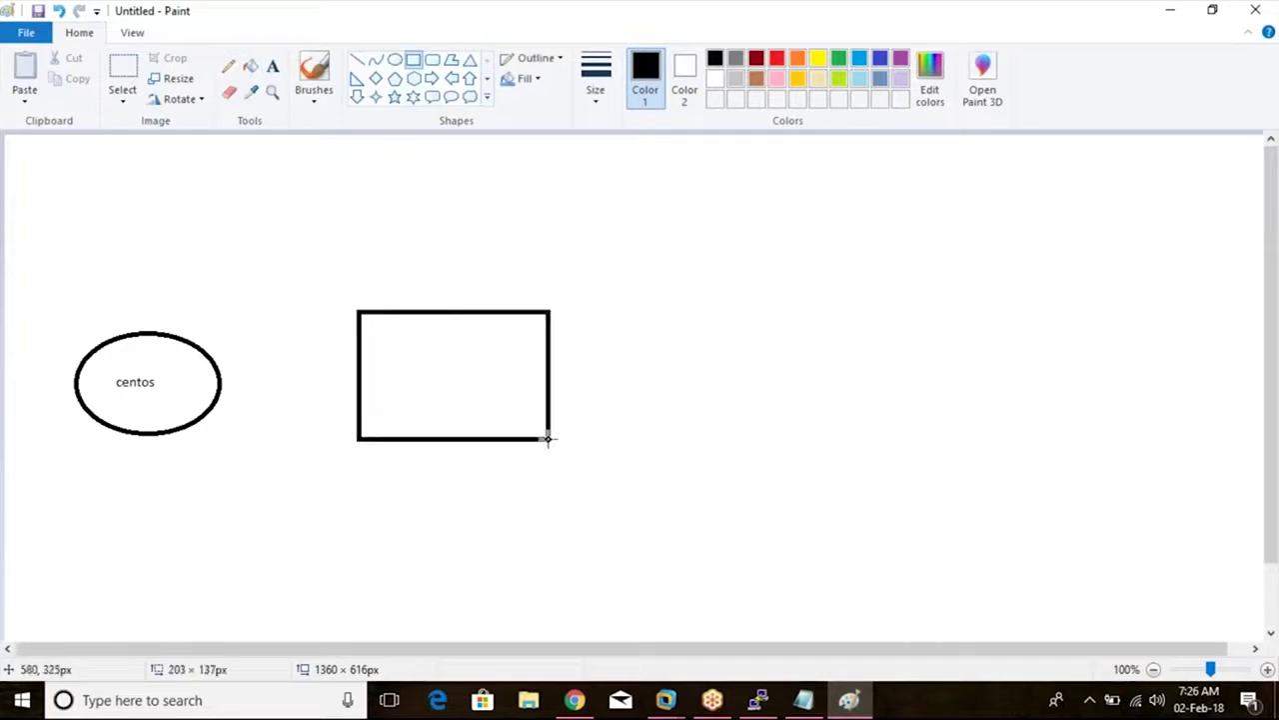
left_click(471, 518)
left_click(272, 66)
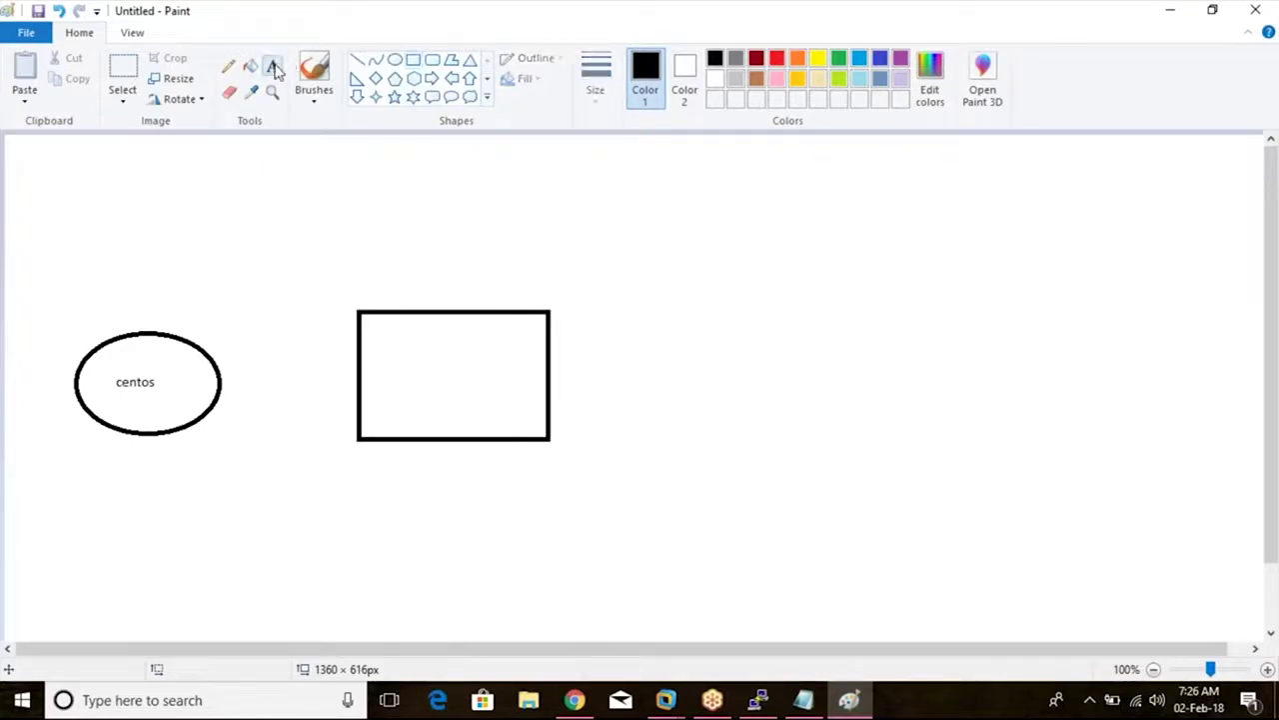
left_click(404, 297)
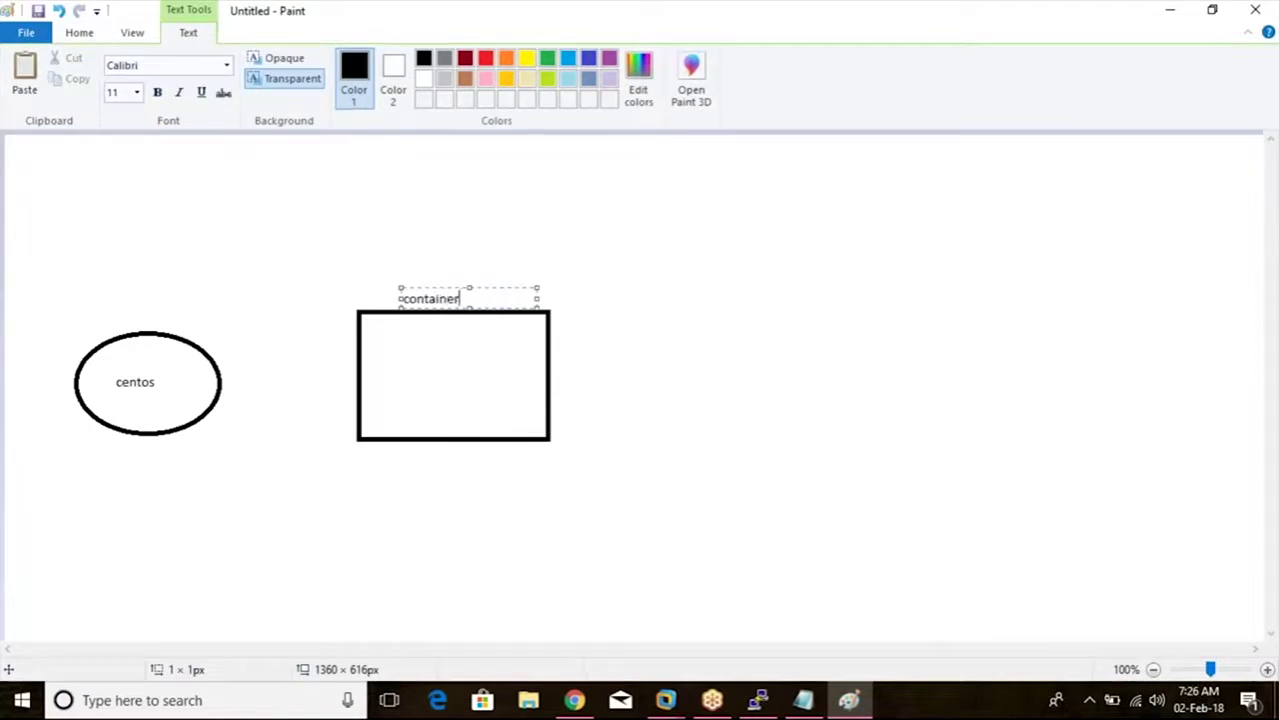
left_click(434, 350)
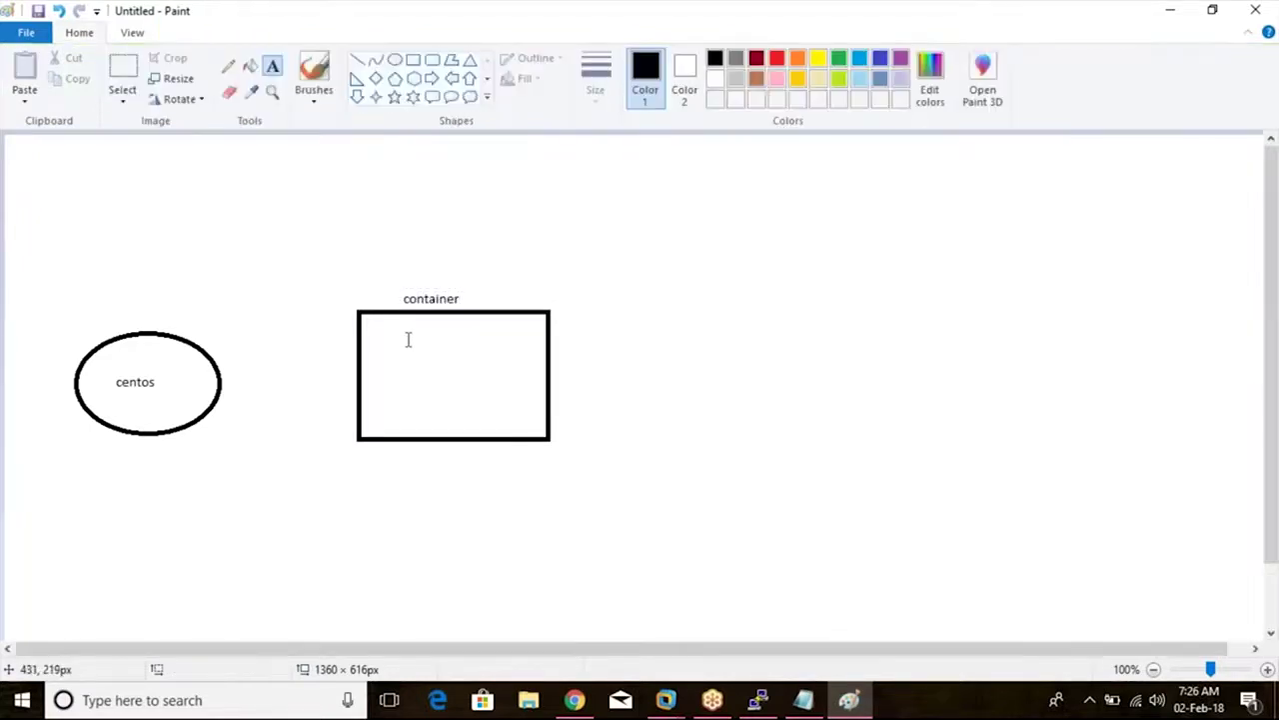
List jdk, mvn, tomcat, git, dir and files on separate lines inside the box
left_click(405, 330)
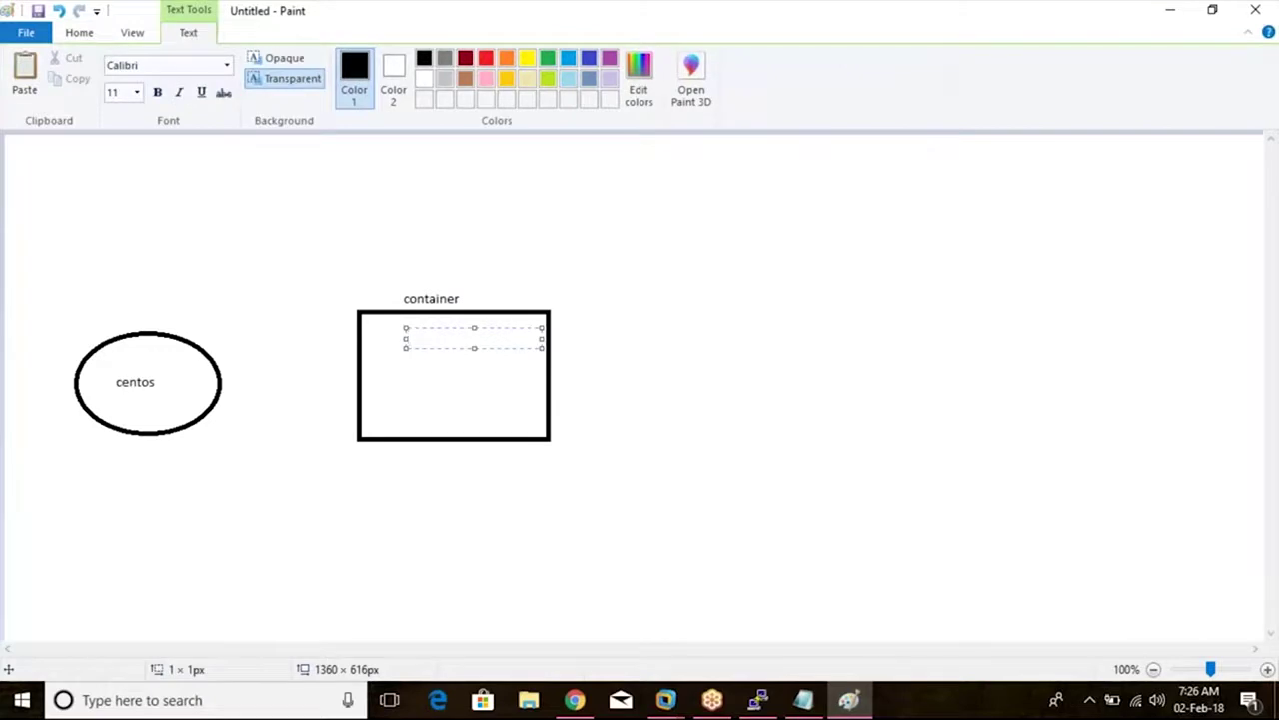
type("jdk")
key("Return")
type("mvn")
key("Return")
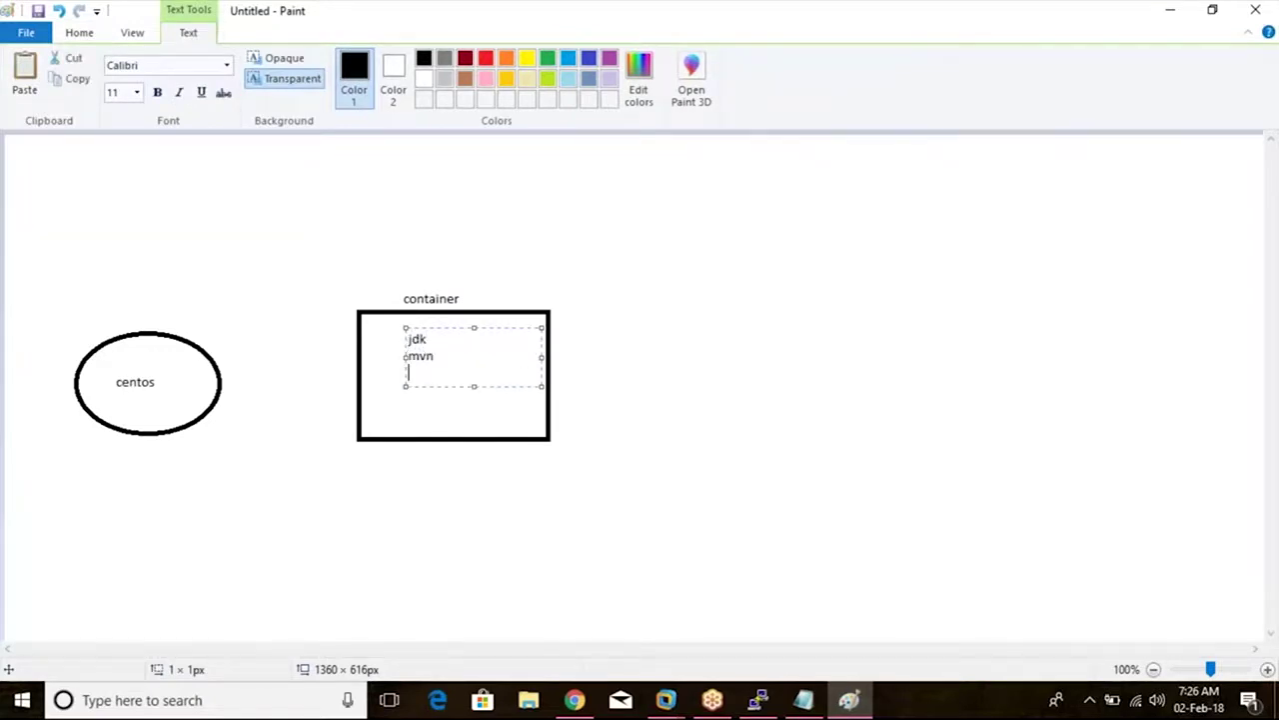
type("tomcat")
key("Return")
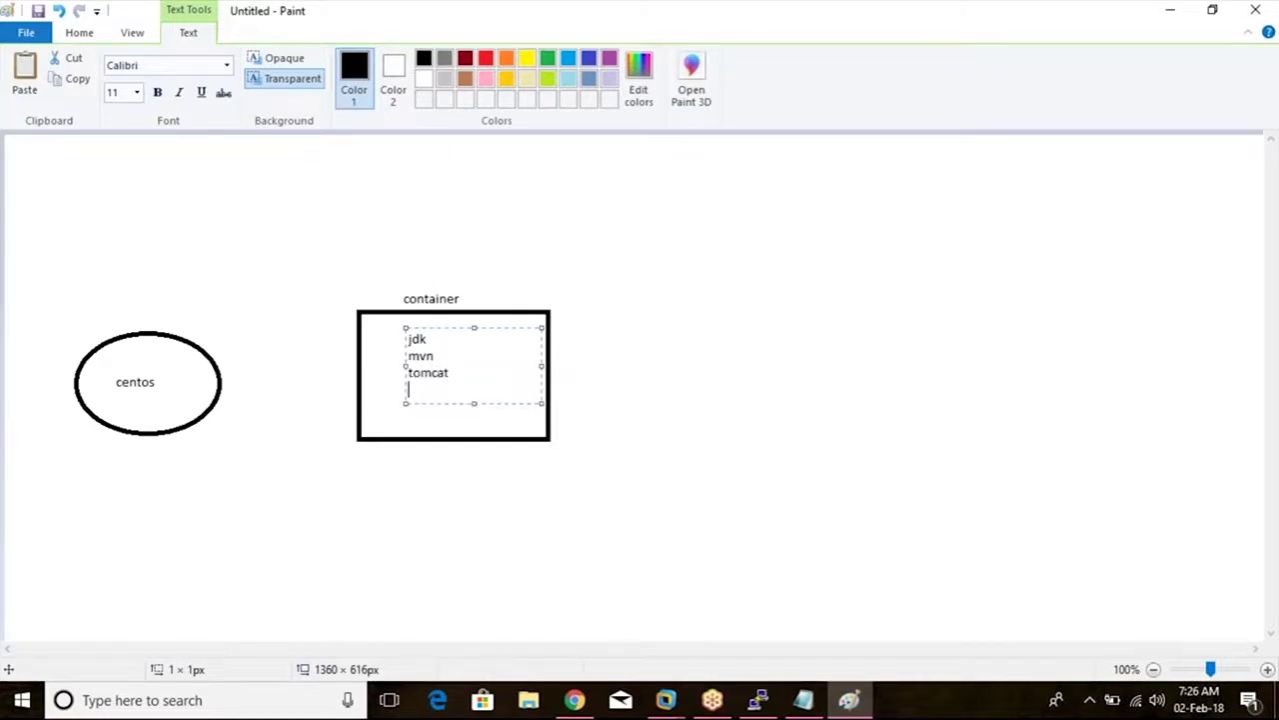
type("git")
key("Return")
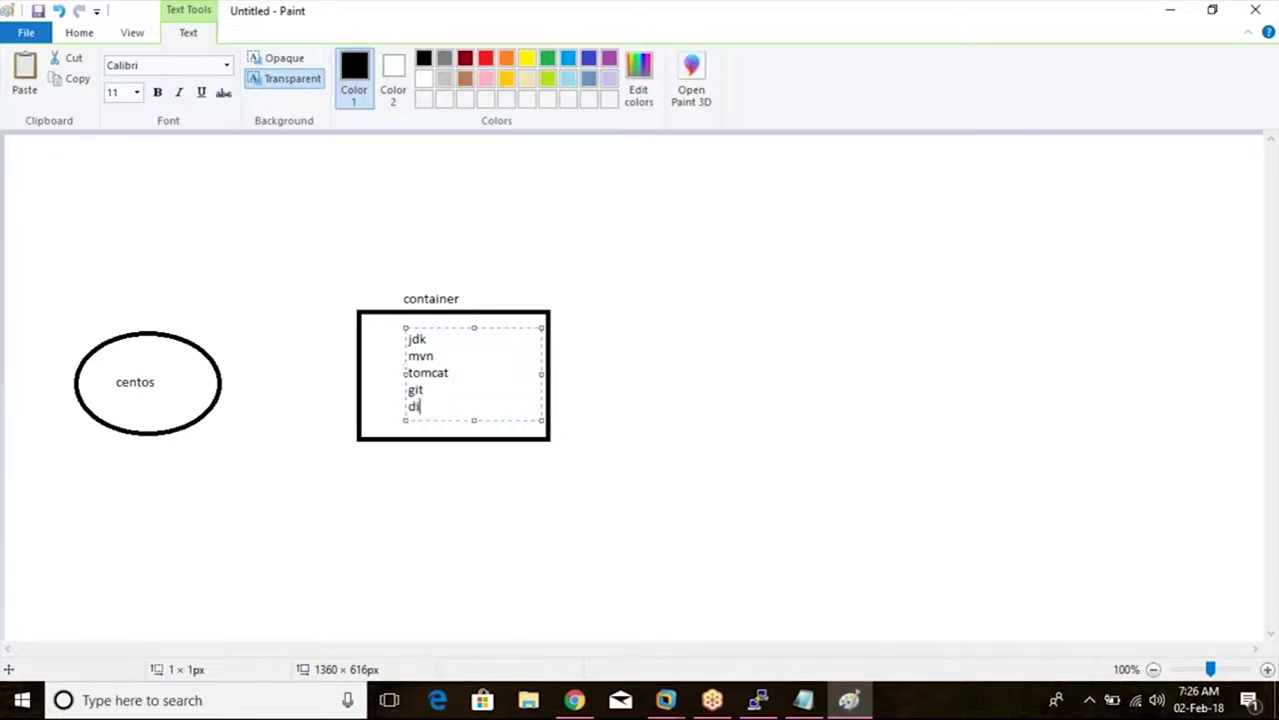
type("dir")
key("Return")
type("filews")
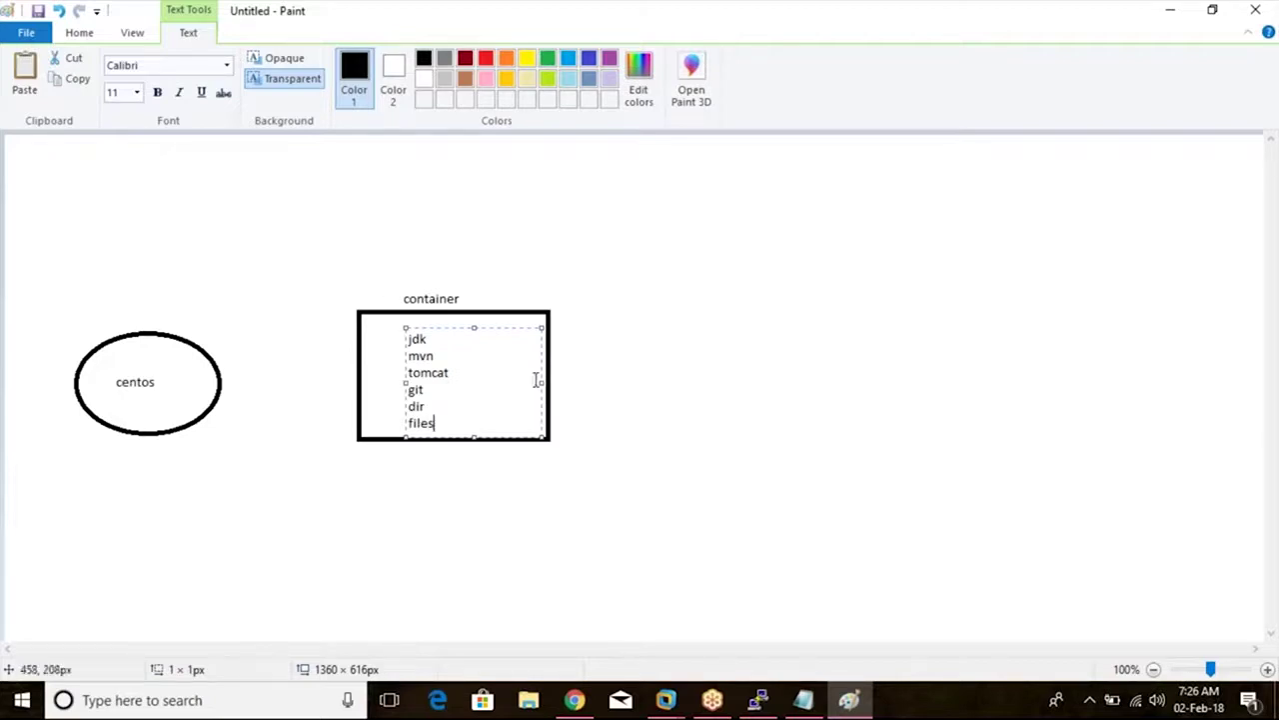
left_click(512, 496)
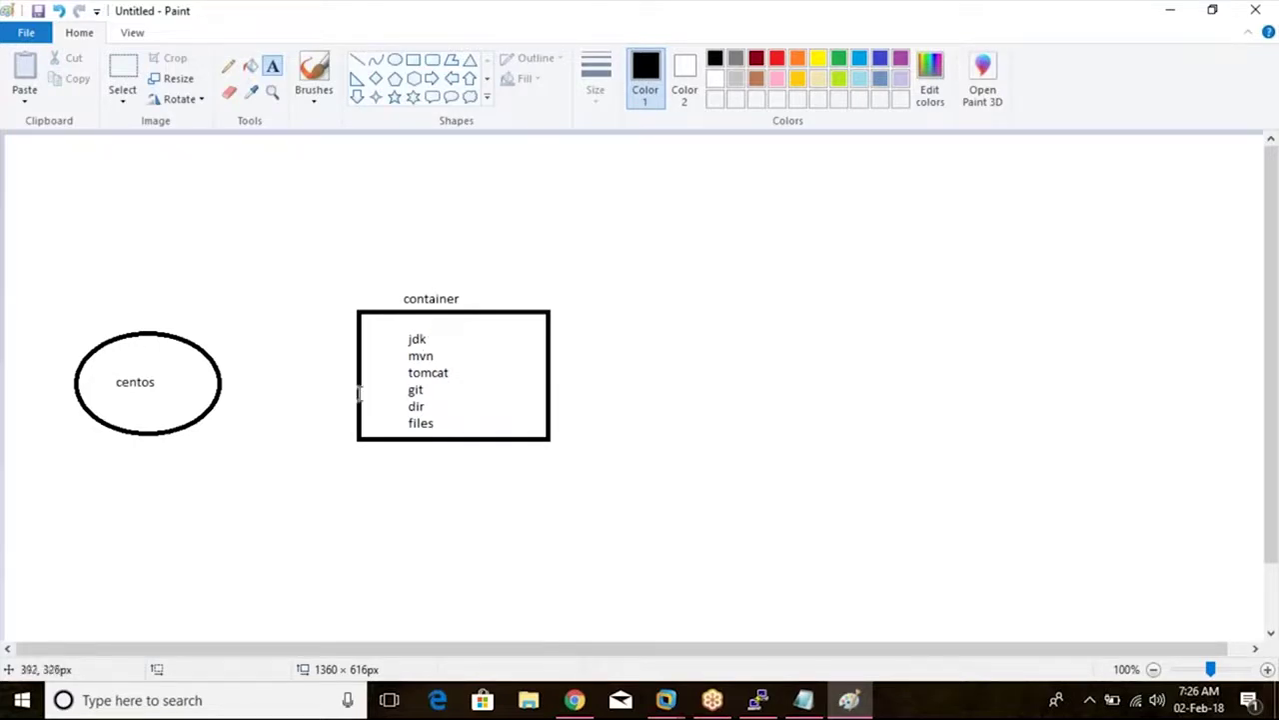
Pencil an X by the container, arrows from centos, and a new box below
left_click(228, 66)
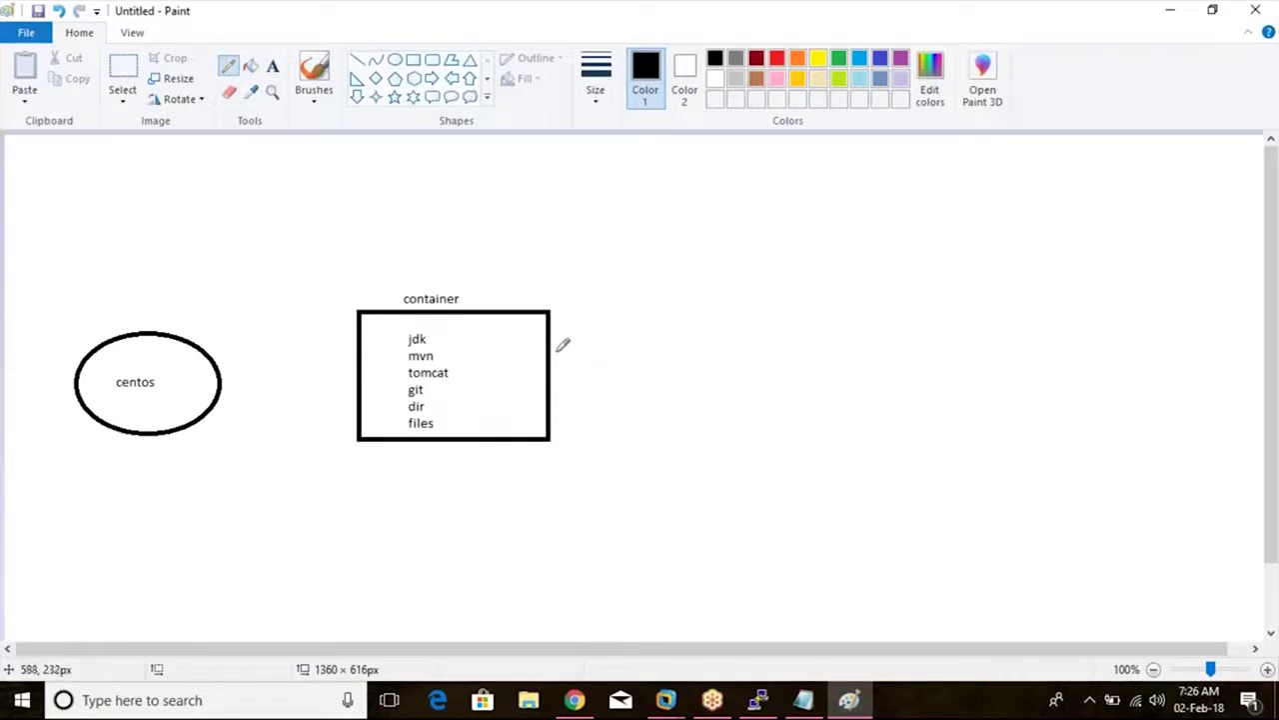
left_click_drag(563, 313, 575, 324)
mouse_move(174, 428)
left_mouse_down()
mouse_move(313, 520)
mouse_move(288, 542)
left_mouse_up()
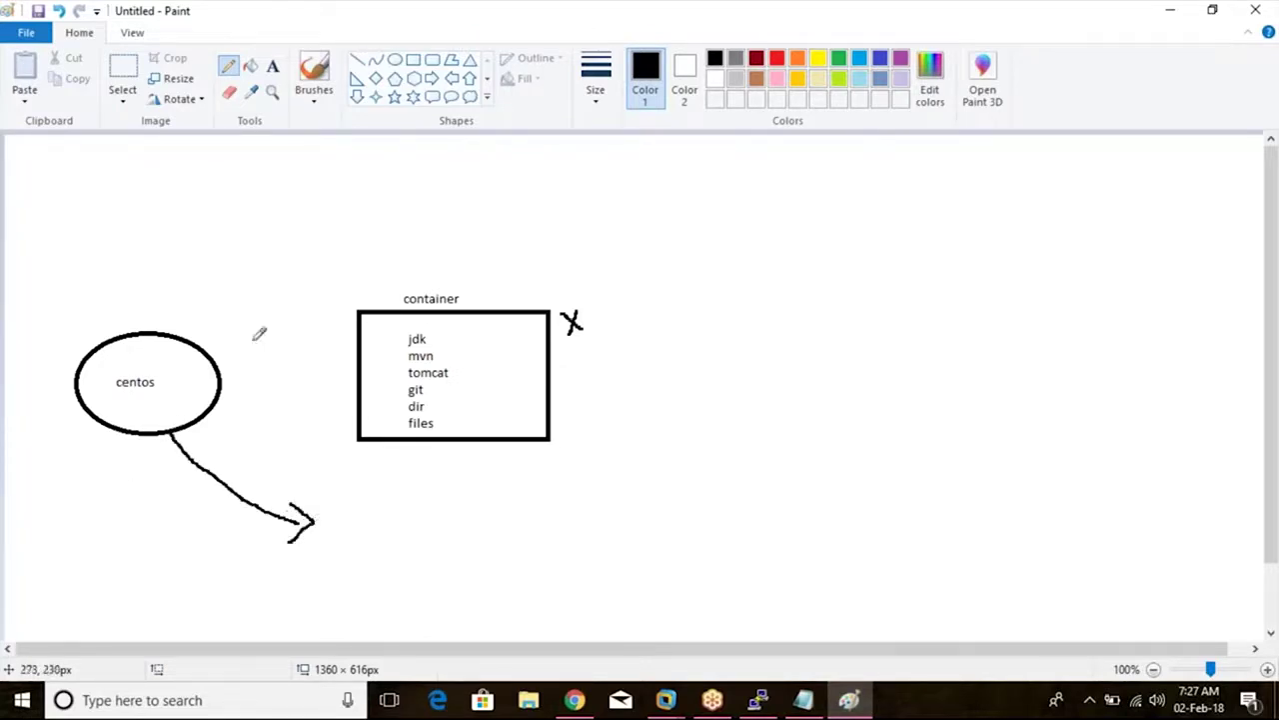
mouse_move(222, 369)
left_mouse_down()
mouse_move(352, 366)
mouse_move(324, 396)
left_mouse_up()
left_click(413, 59)
left_click_drag(331, 508, 574, 633)
left_click(480, 473)
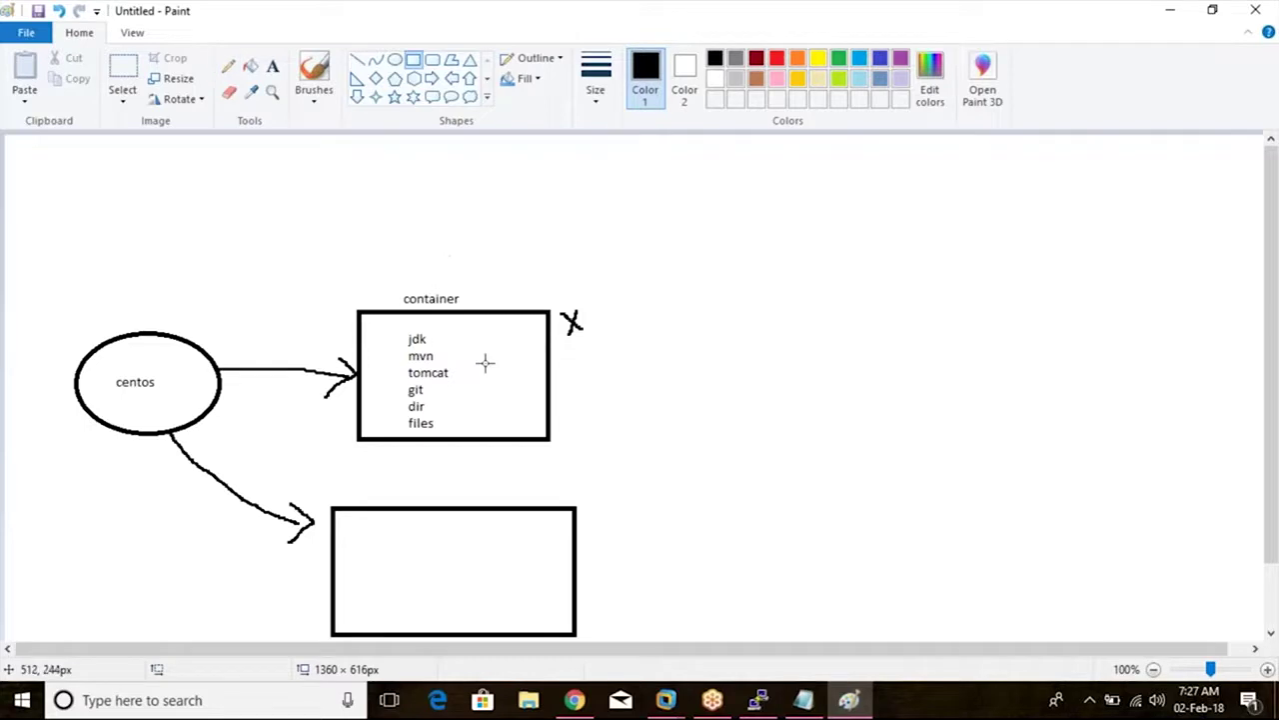
Add an ellipse right of the container box with an arrow pointing to it
left_click(397, 63)
left_click_drag(663, 297, 846, 424)
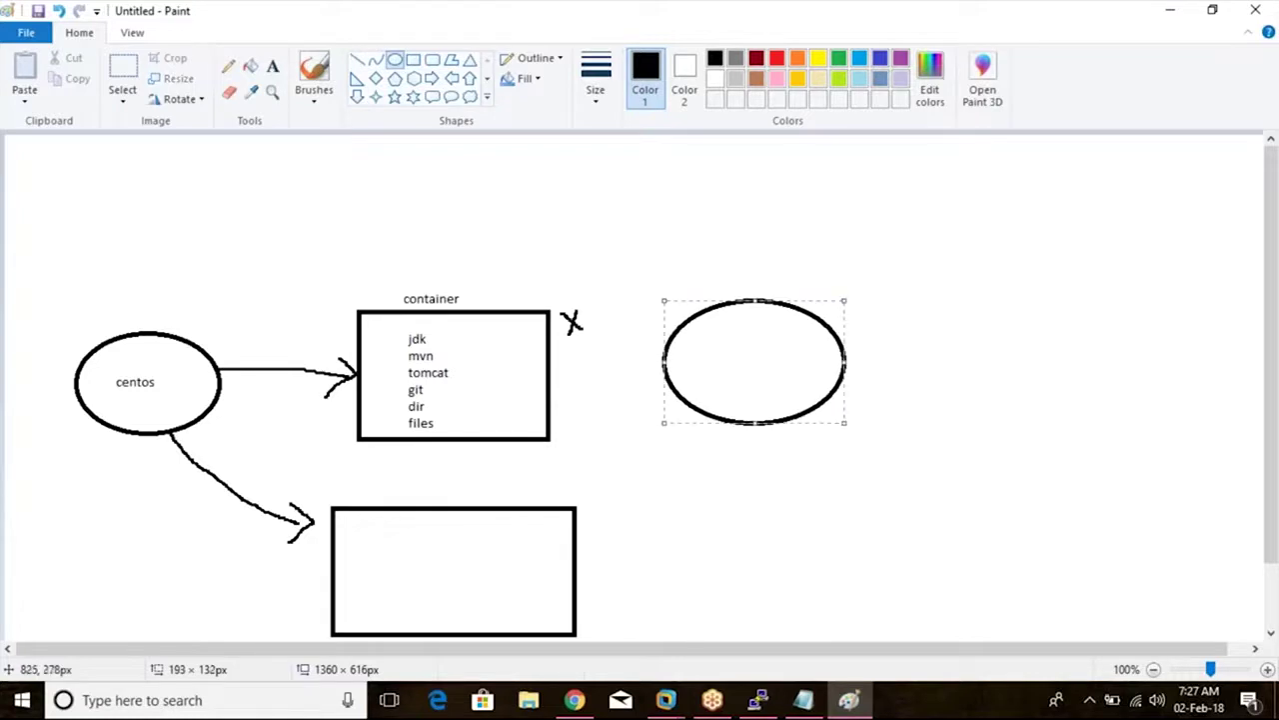
left_click(229, 65)
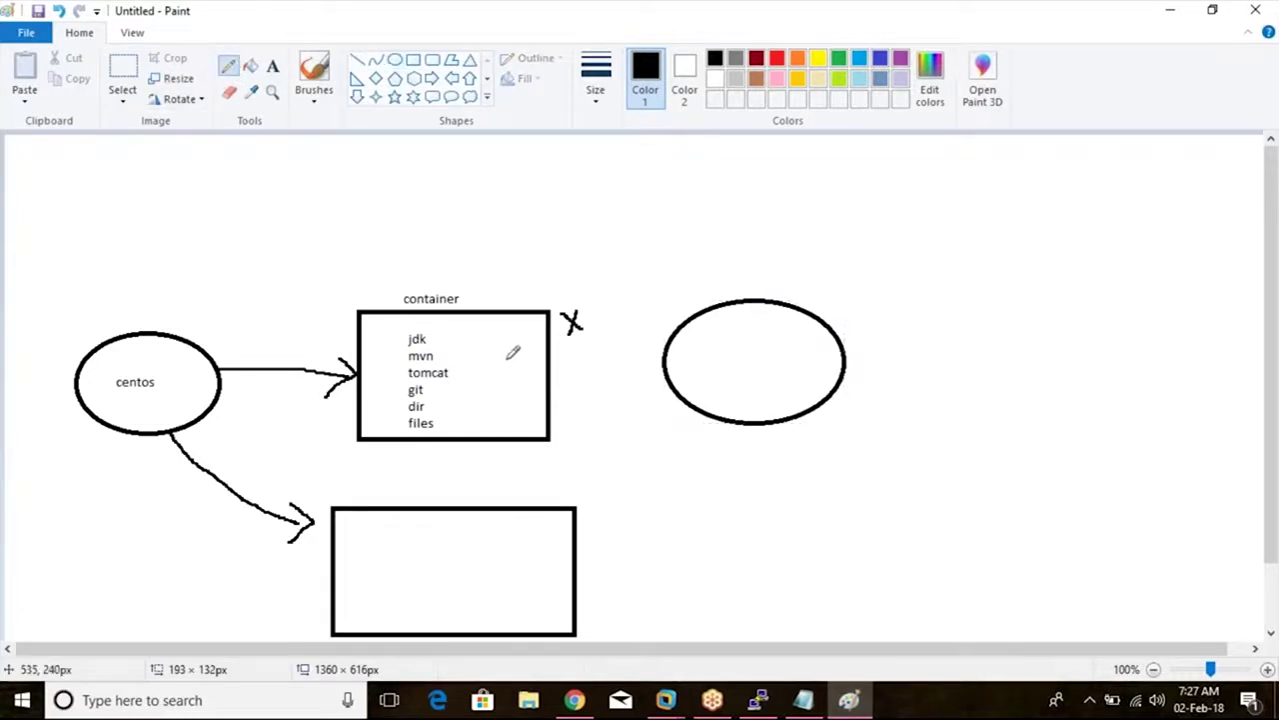
mouse_move(556, 366)
left_mouse_down()
mouse_move(667, 367)
mouse_move(652, 352)
mouse_move(679, 366)
mouse_move(630, 390)
left_mouse_up()
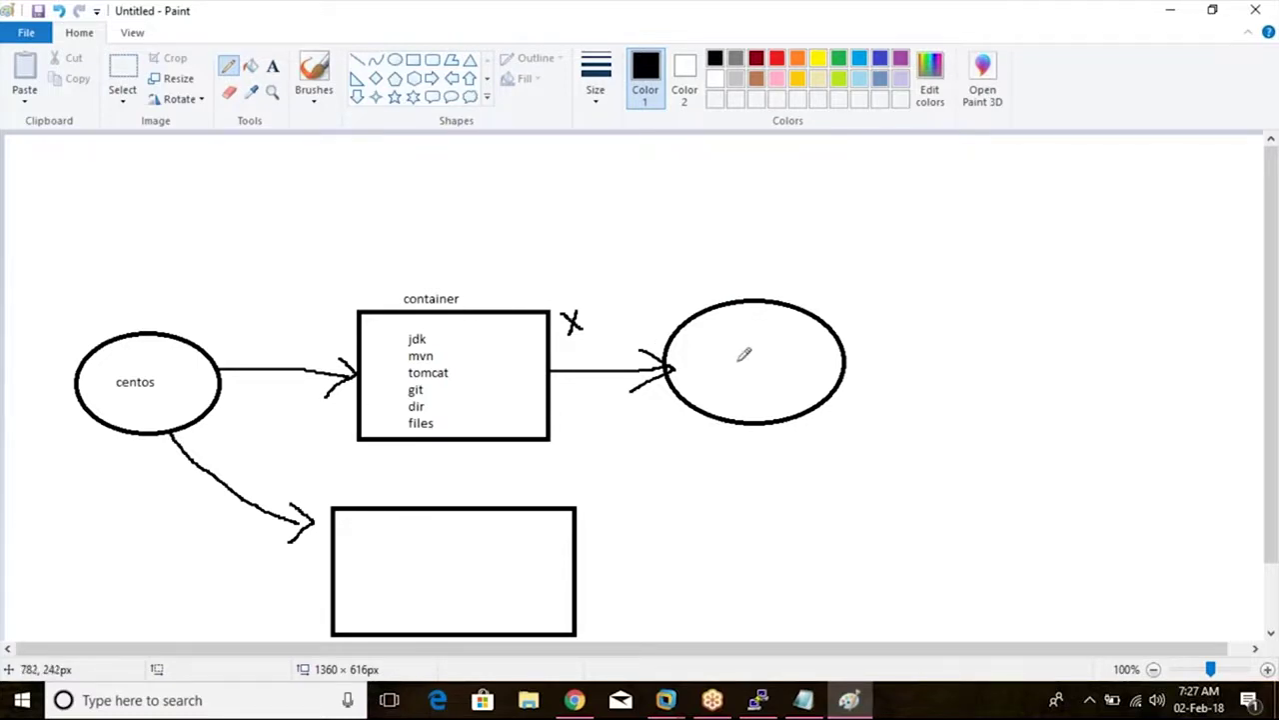
Label the right ellipse 'own-image'
left_click(272, 66)
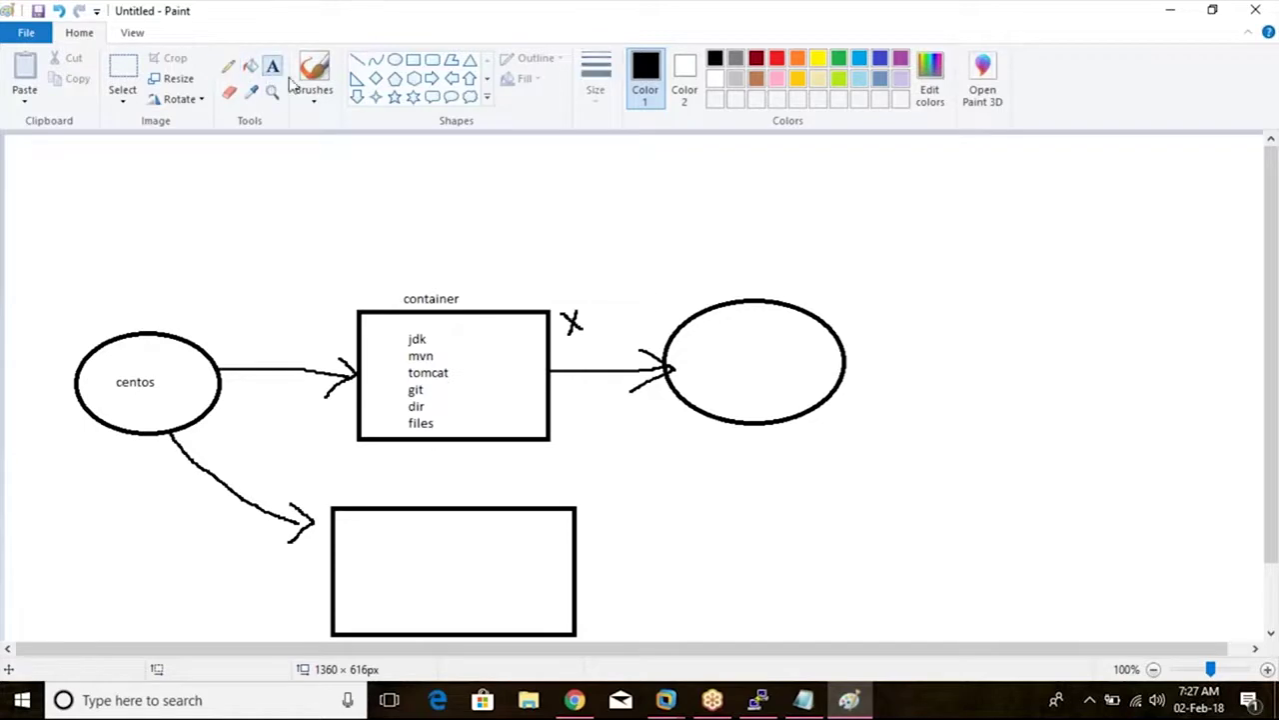
left_click(699, 340)
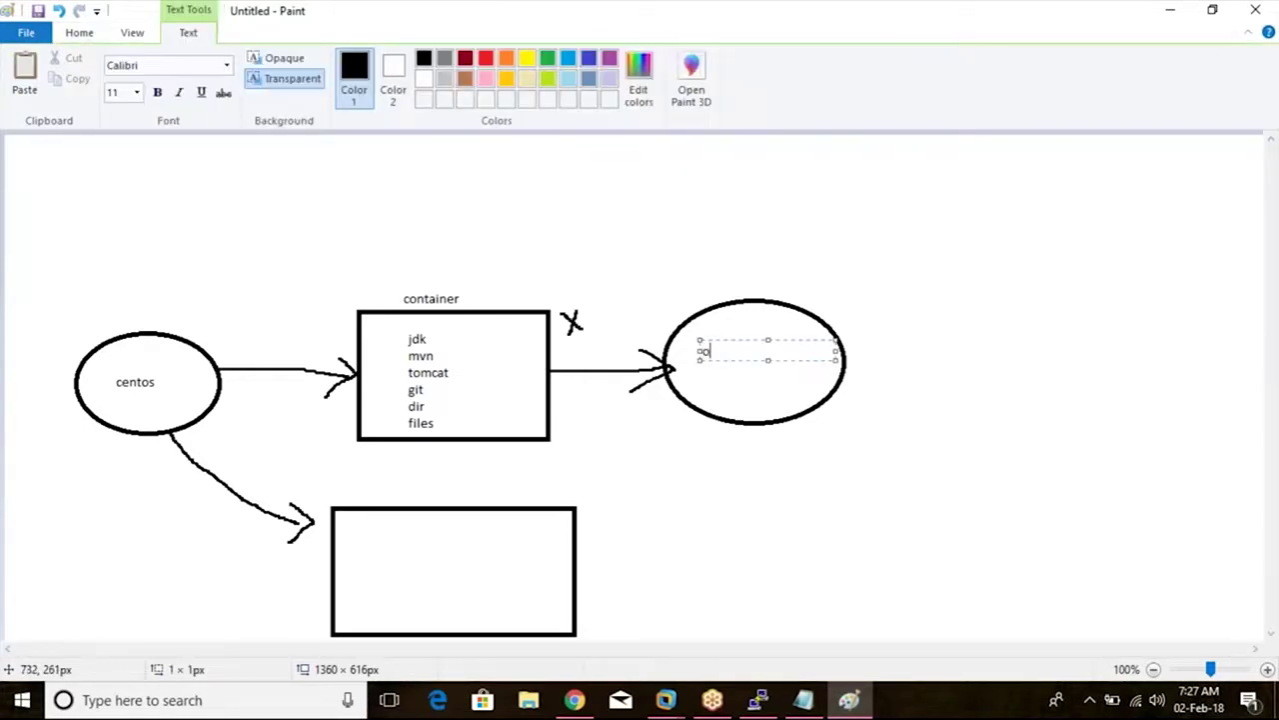
type("own-image")
left_click(774, 376)
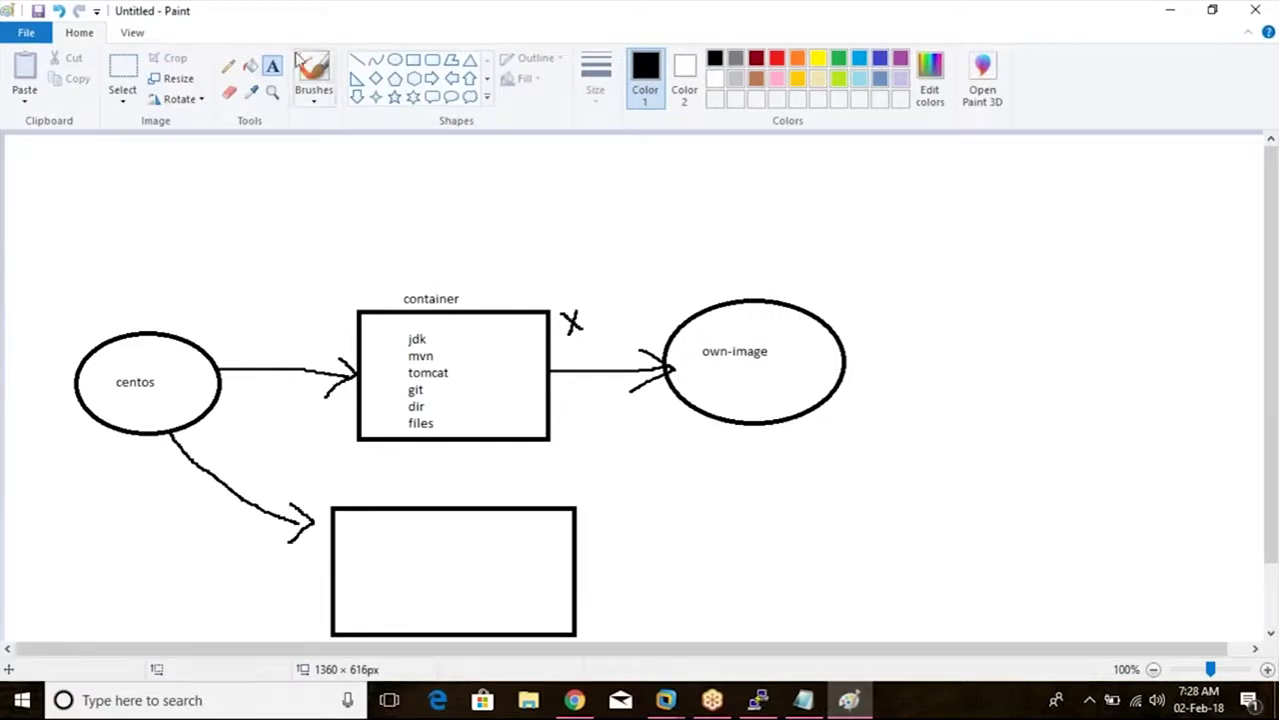
Draw two arrows from the own-image ellipse ending at two new empty rectangles
left_click(228, 66)
mouse_move(833, 327)
left_mouse_down()
mouse_move(946, 296)
mouse_move(931, 347)
left_mouse_up()
mouse_move(842, 393)
left_mouse_down()
mouse_move(977, 421)
mouse_move(955, 441)
left_mouse_up()
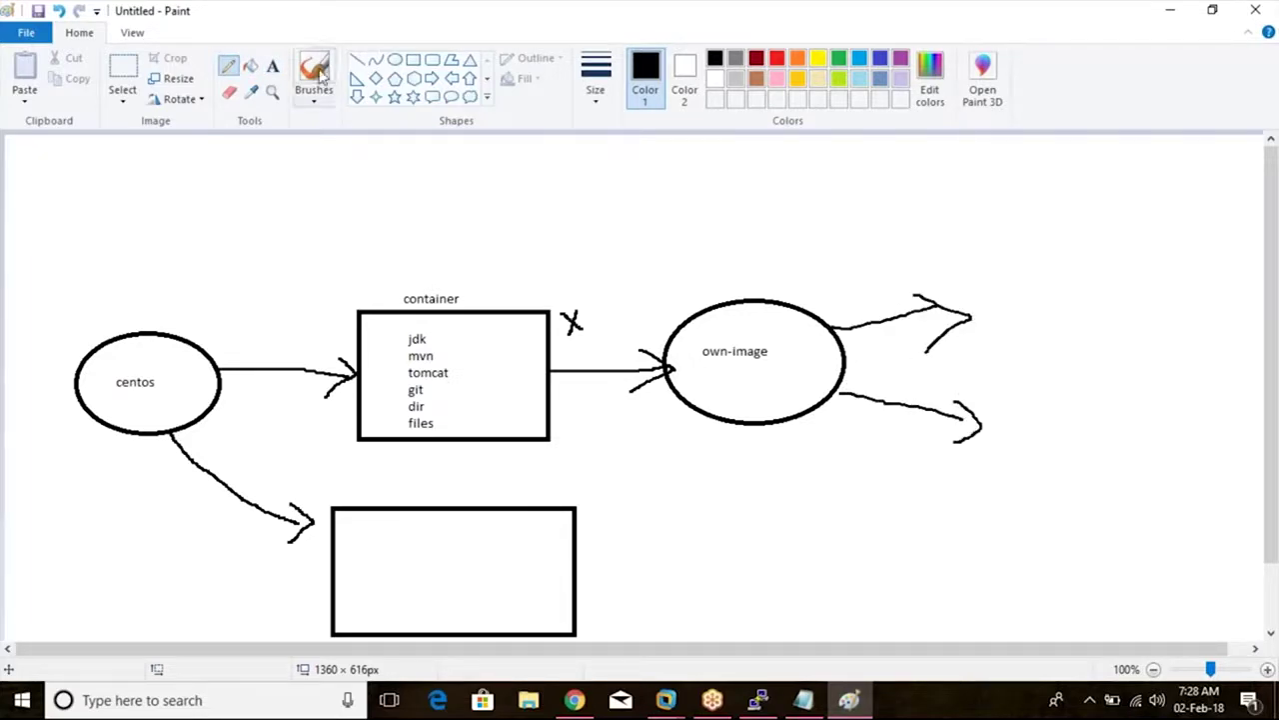
left_click(413, 60)
left_click_drag(968, 254, 1113, 340)
left_click_drag(983, 400, 1133, 495)
left_click(963, 613)
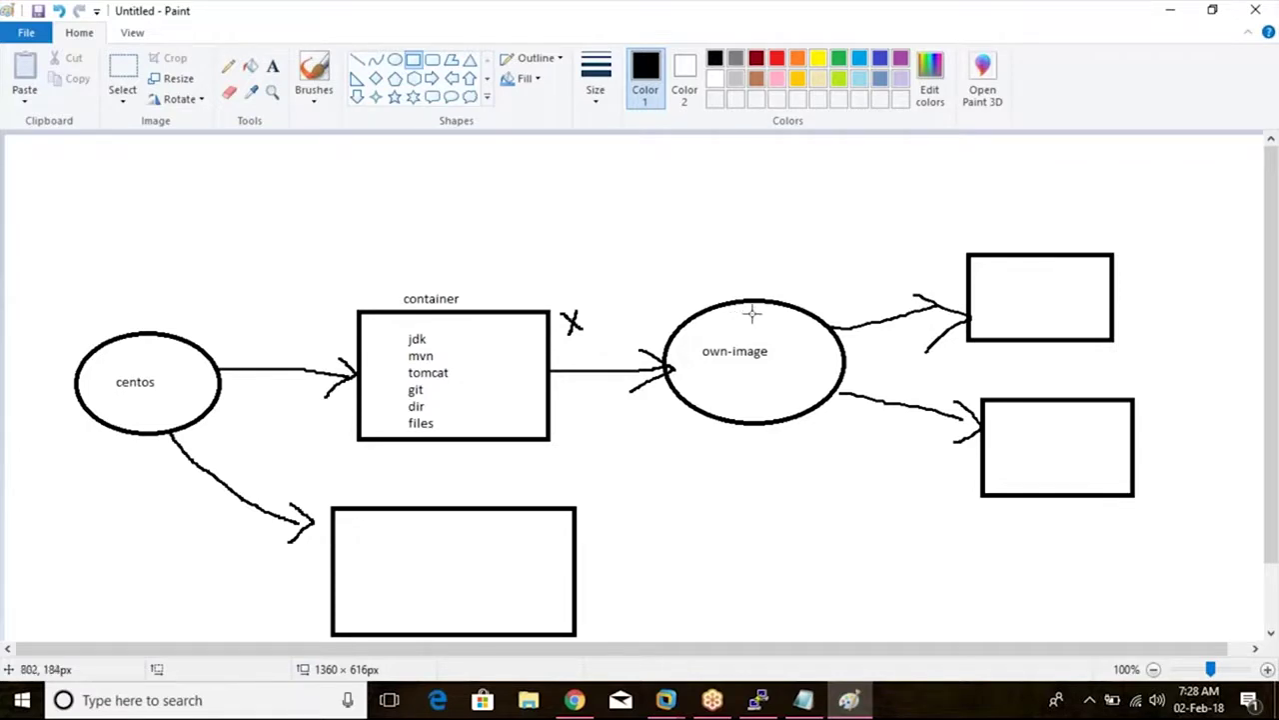
Cancel the unfinished docker command in PuTTY and clear the screen
key("alt+Tab")
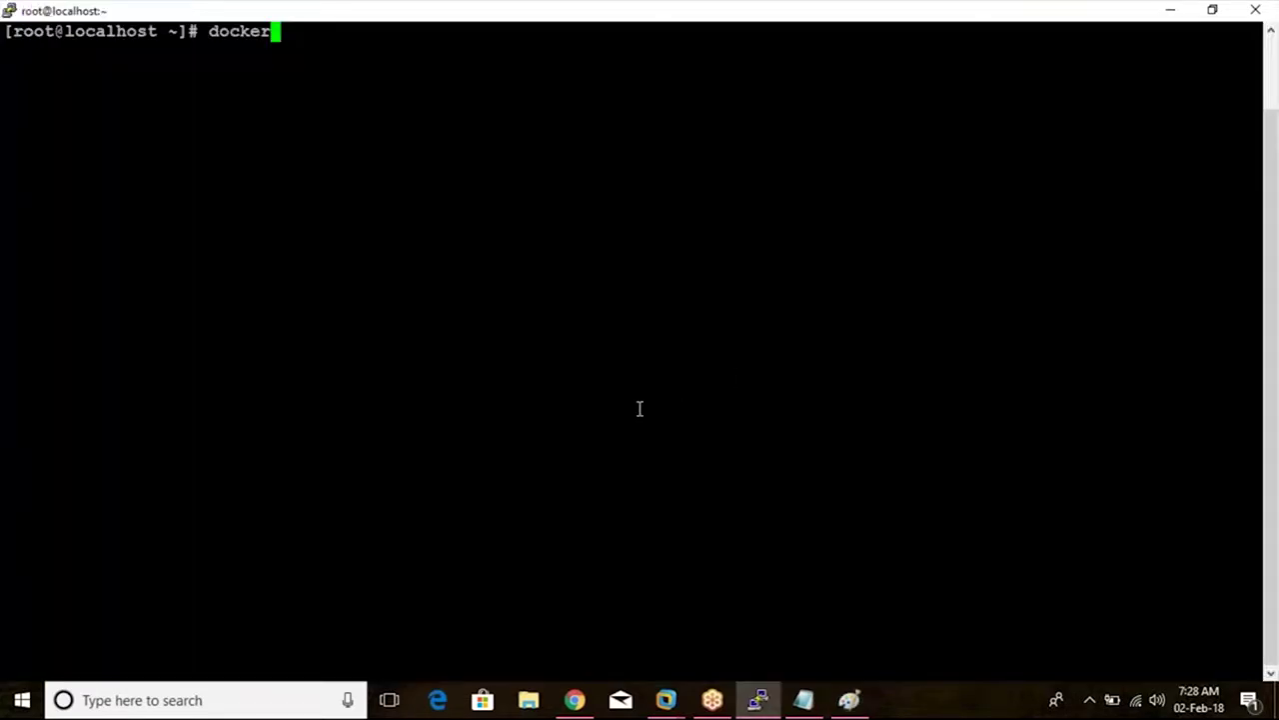
key("ctrl+c")
key("ctrl+c")
key("ctrl+c")
key("ctrl+c")
type("clear")
key("Return")
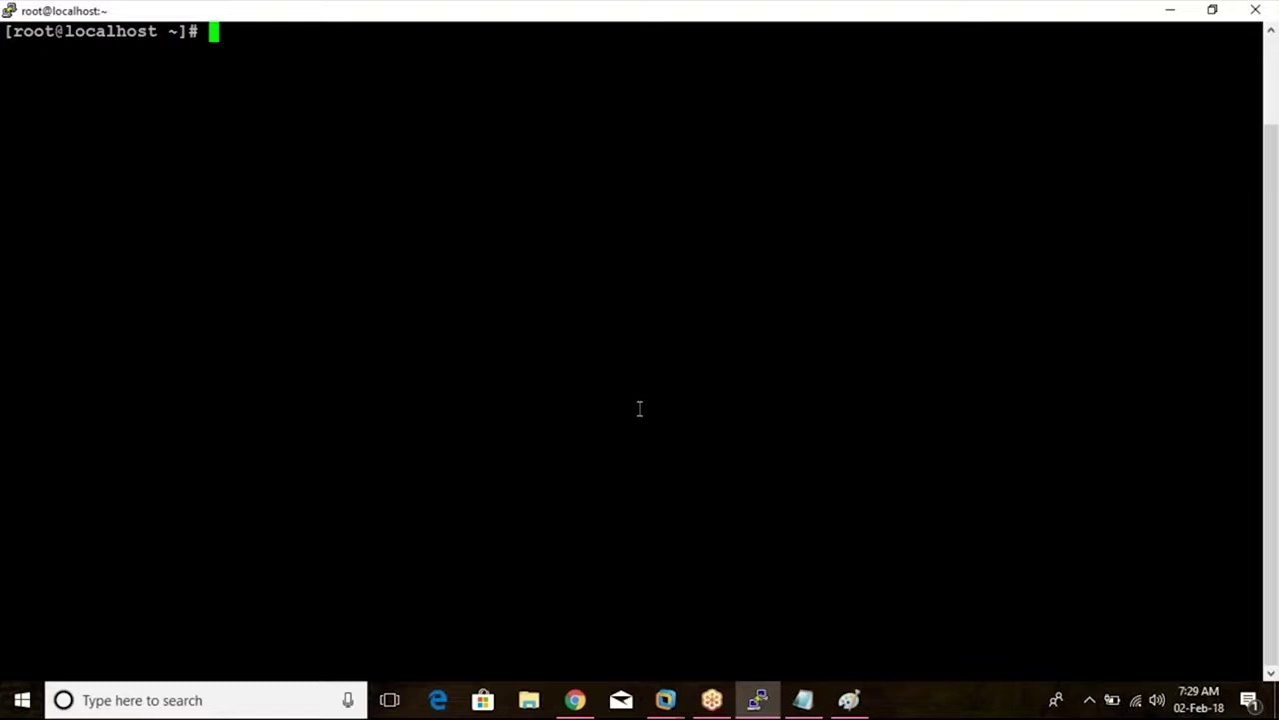
left_click(849, 699)
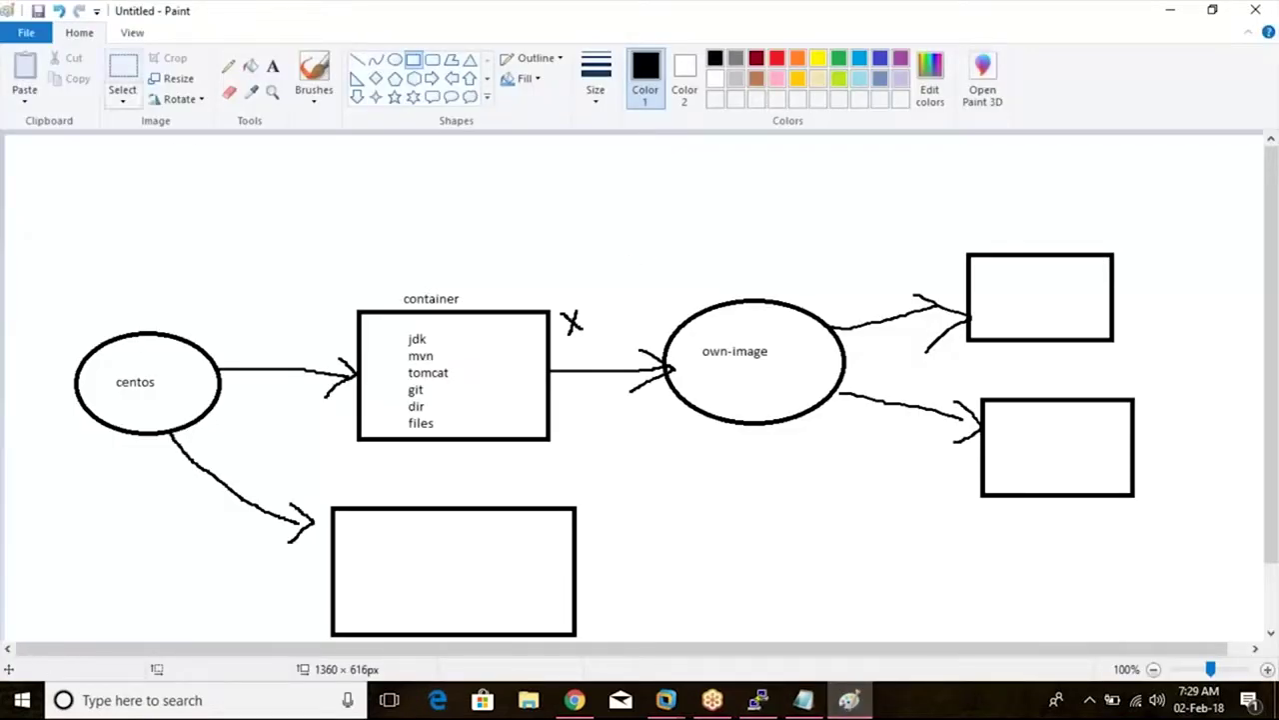
Start a new blank picture, discarding the current diagram without saving
left_click(26, 33)
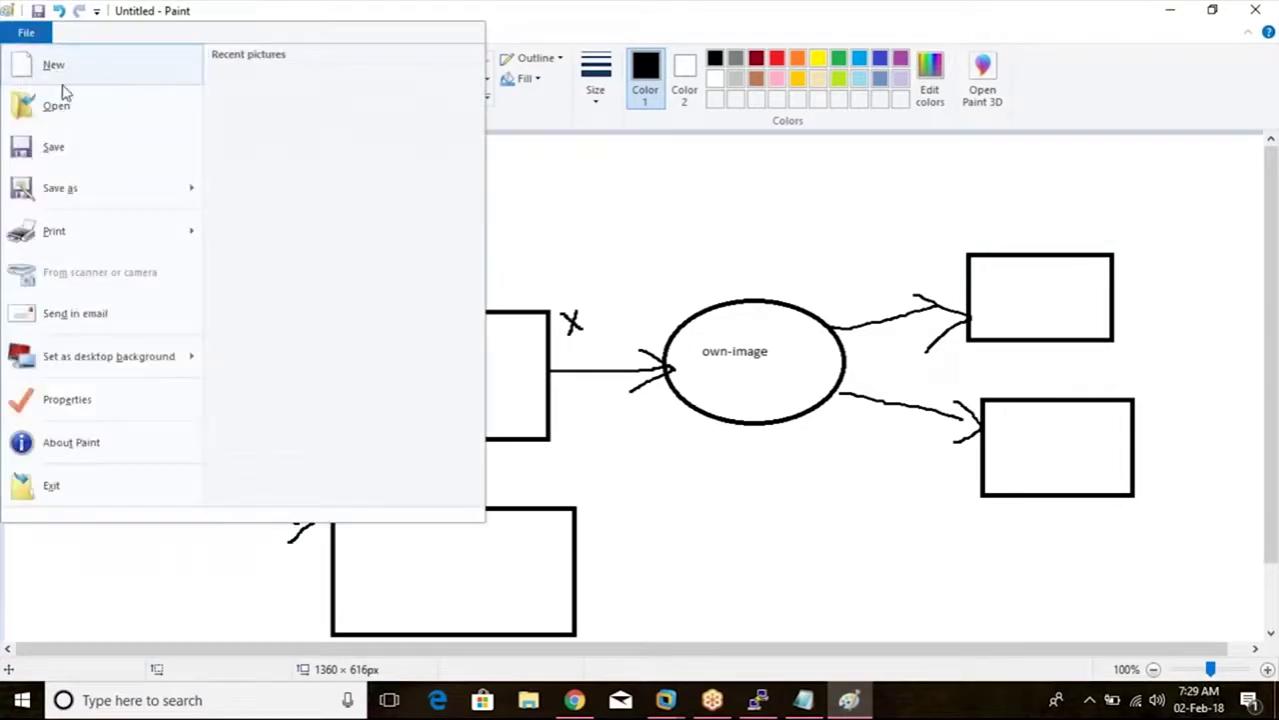
left_click(60, 66)
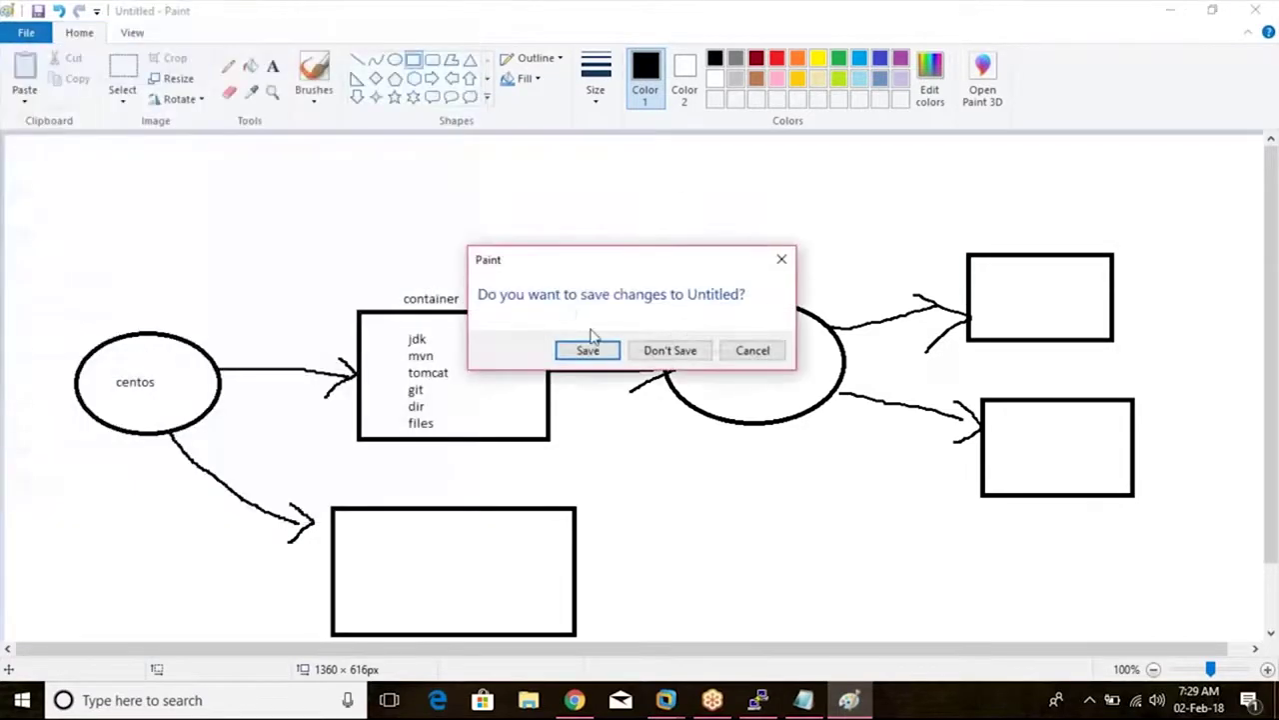
left_click(665, 356)
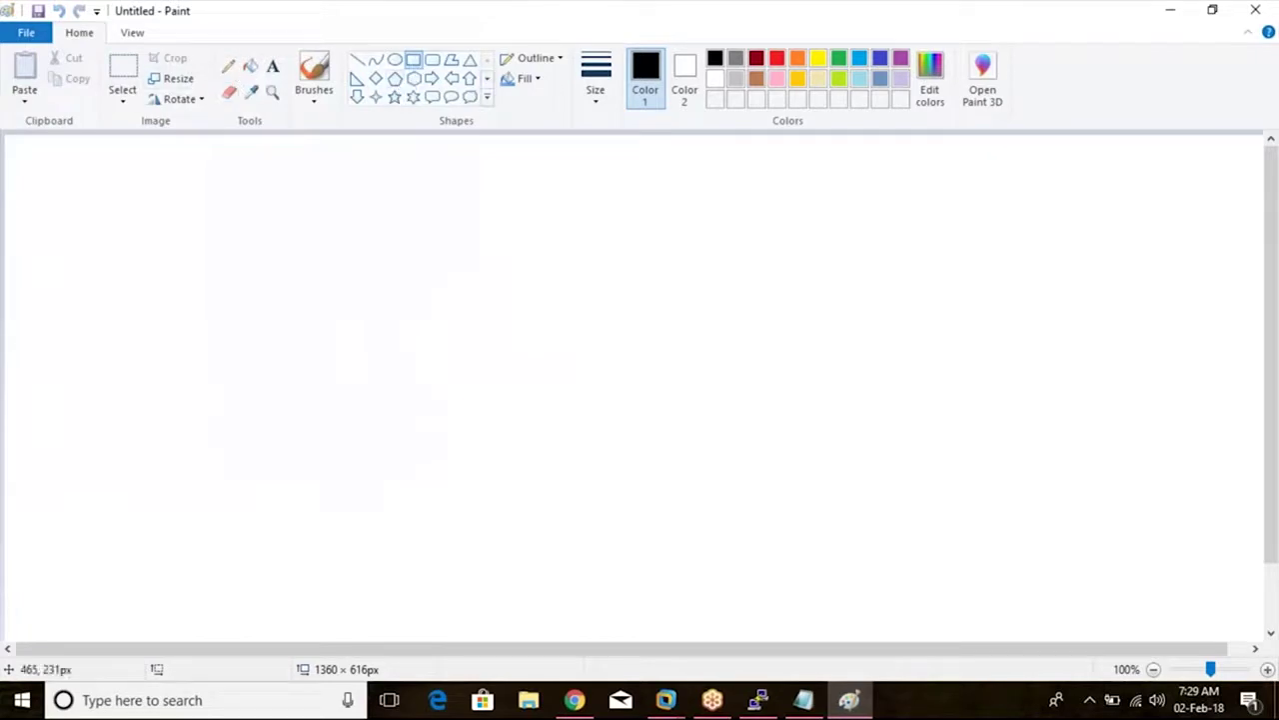
Draw two stacked wide rectangles, three small boxes on top, and a tall brace
left_click_drag(419, 483, 725, 571)
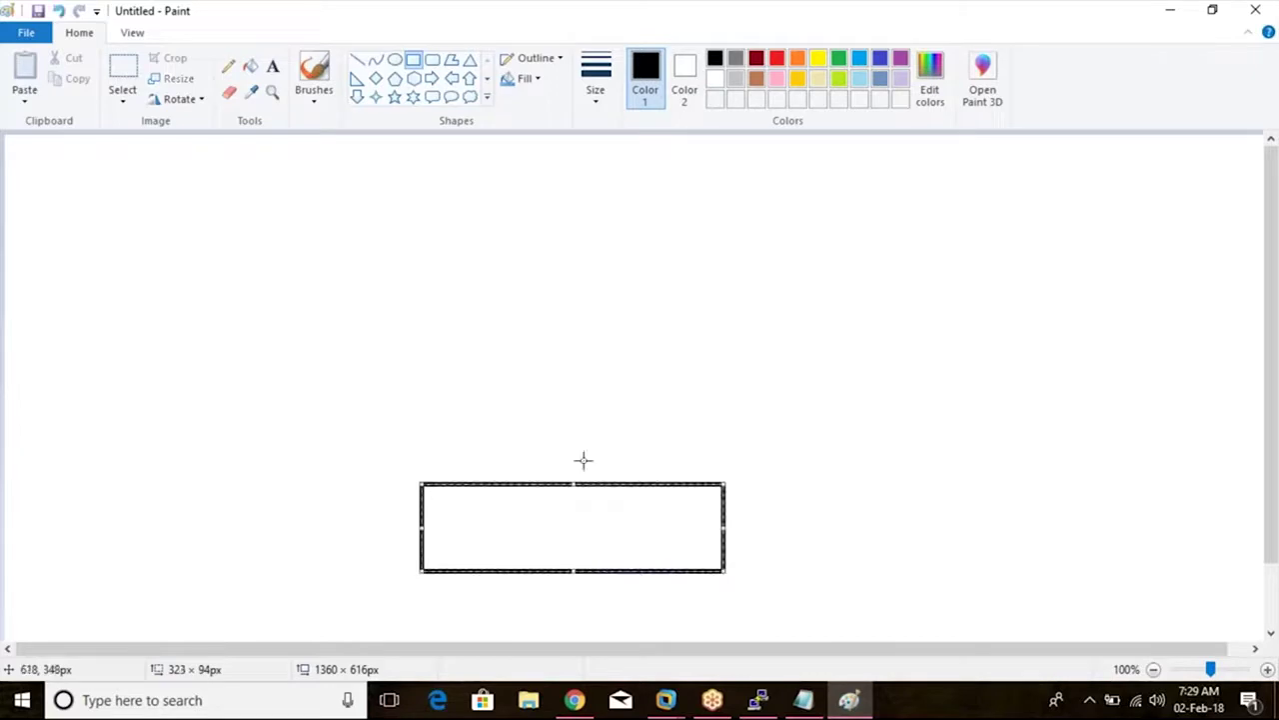
left_click_drag(413, 397, 726, 468)
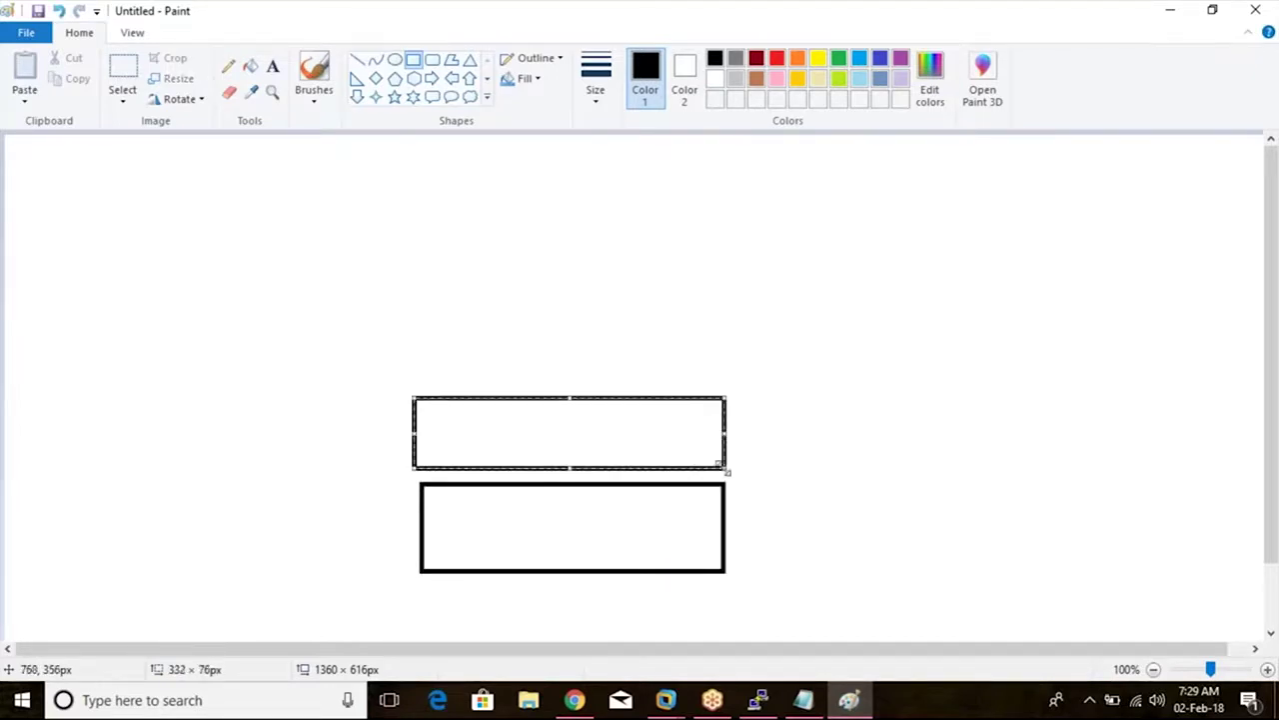
left_click(415, 332)
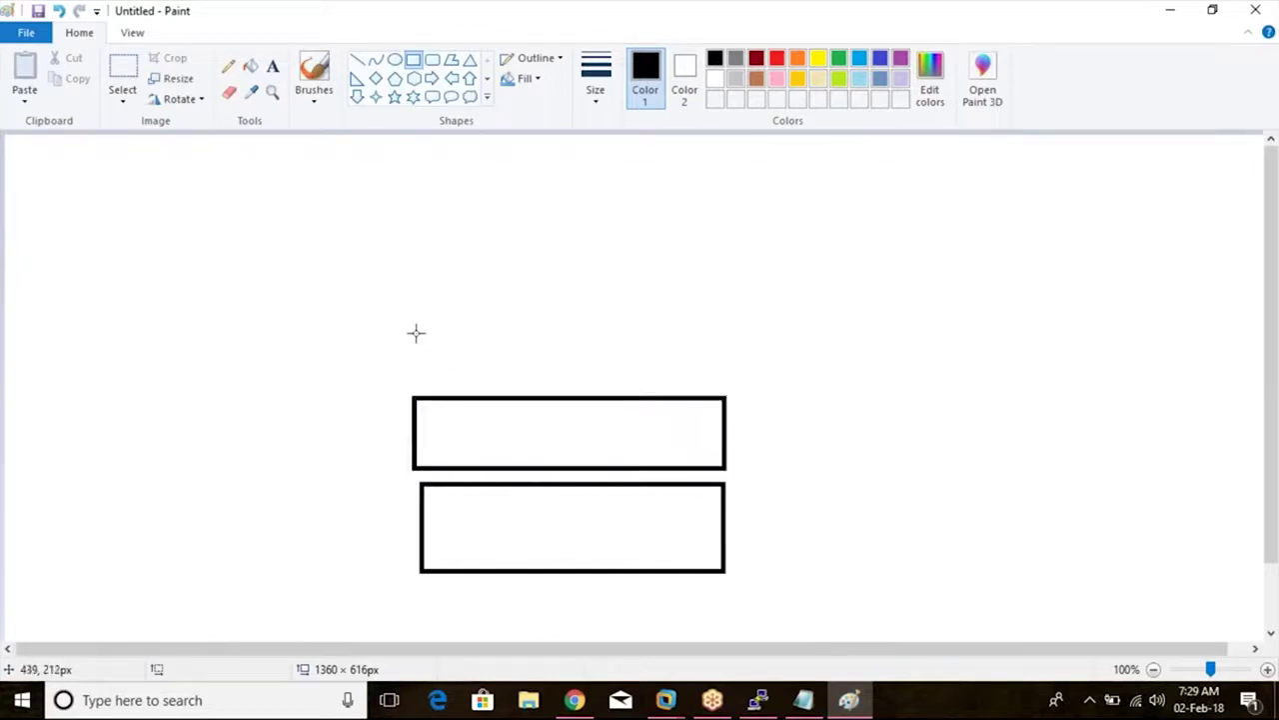
left_click_drag(420, 329, 508, 380)
left_click_drag(537, 328, 622, 379)
left_click_drag(650, 328, 730, 380)
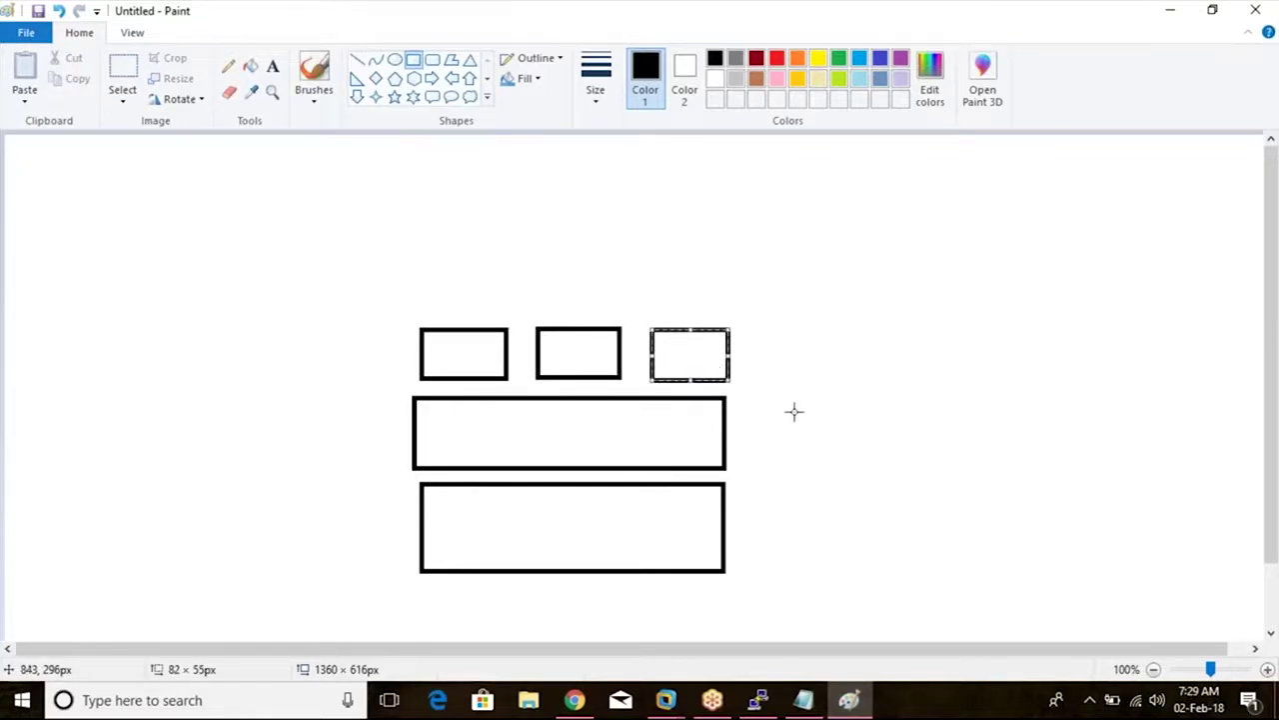
left_click(228, 66)
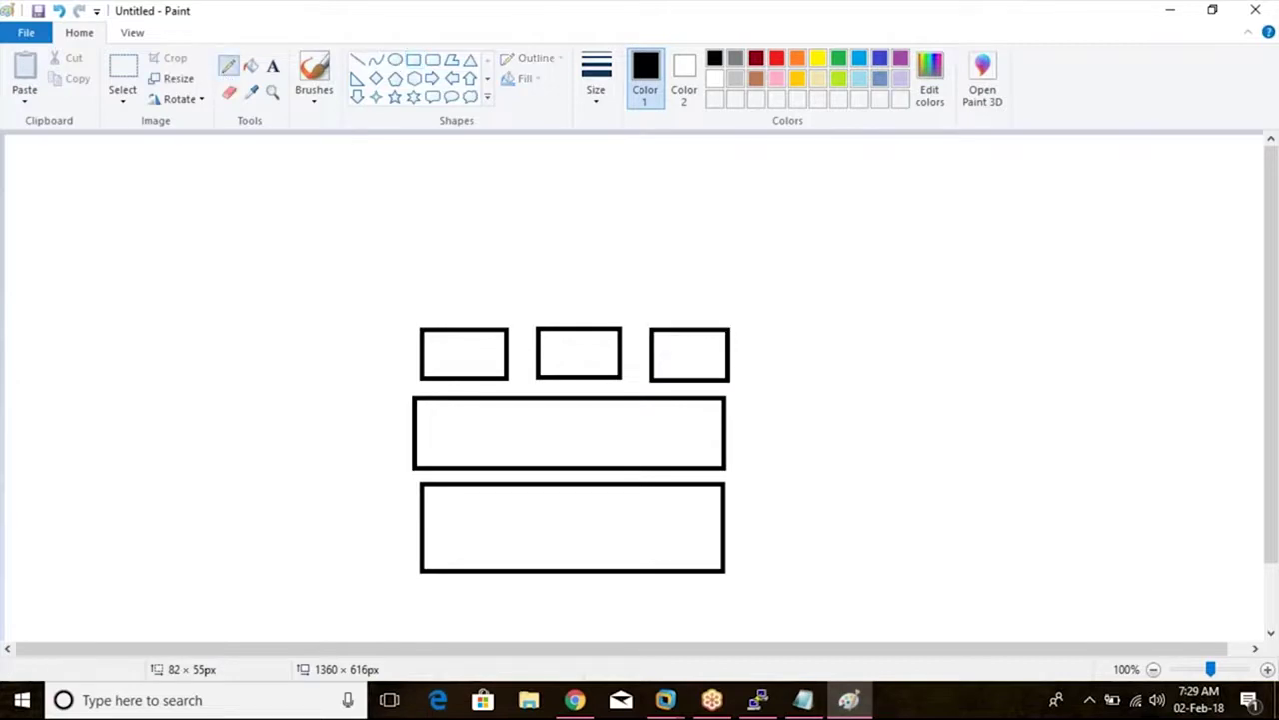
left_click_drag(375, 307, 351, 334)
mouse_move(380, 412)
left_mouse_down()
mouse_move(379, 551)
mouse_move(413, 605)
left_mouse_up()
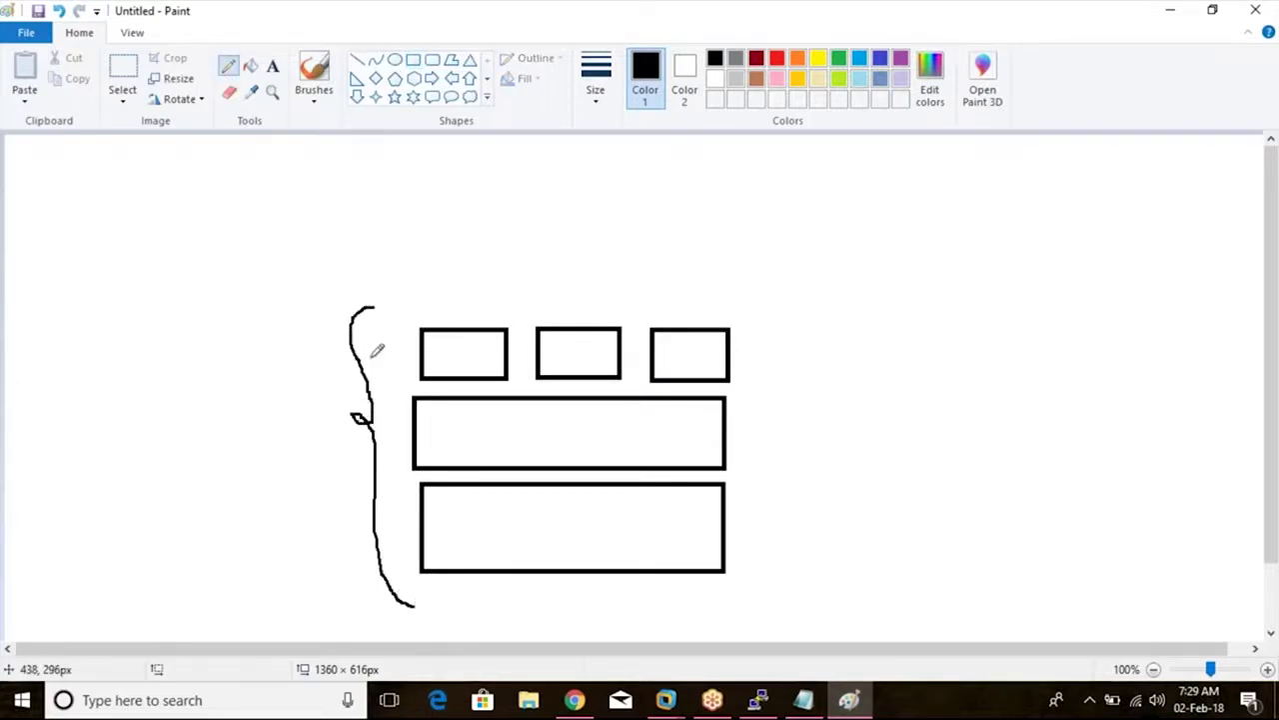
Label the layers HOST OS, DOCKER and images
left_click(272, 66)
left_click(518, 508)
type("HOST")
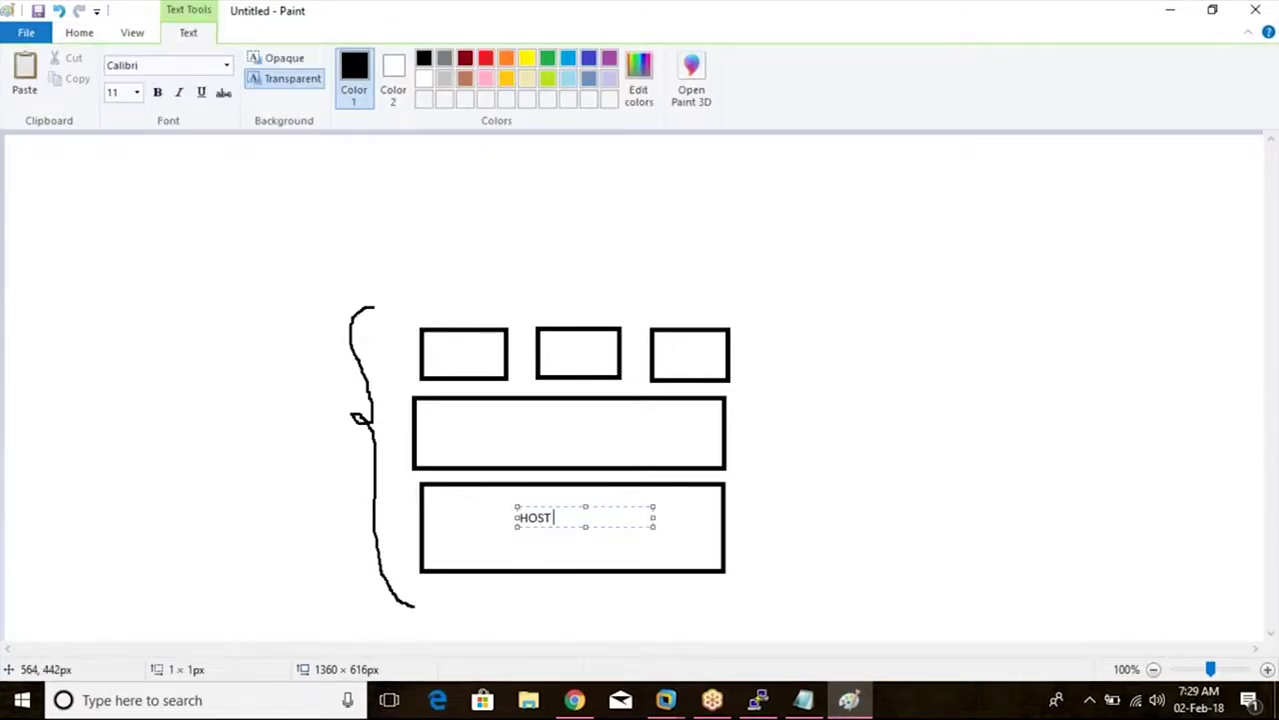
type(" OS")
left_click(509, 420)
left_click(506, 412)
type("DOCKER")
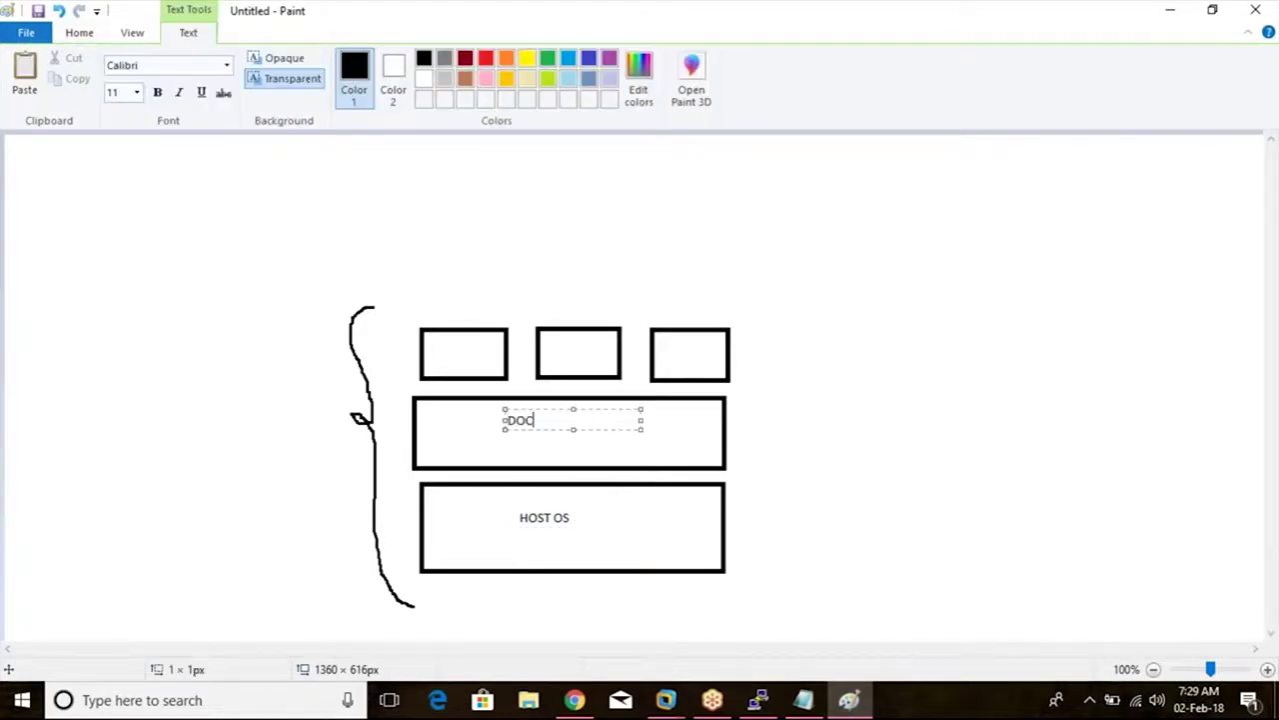
left_click(437, 354)
left_click(437, 346)
type("images")
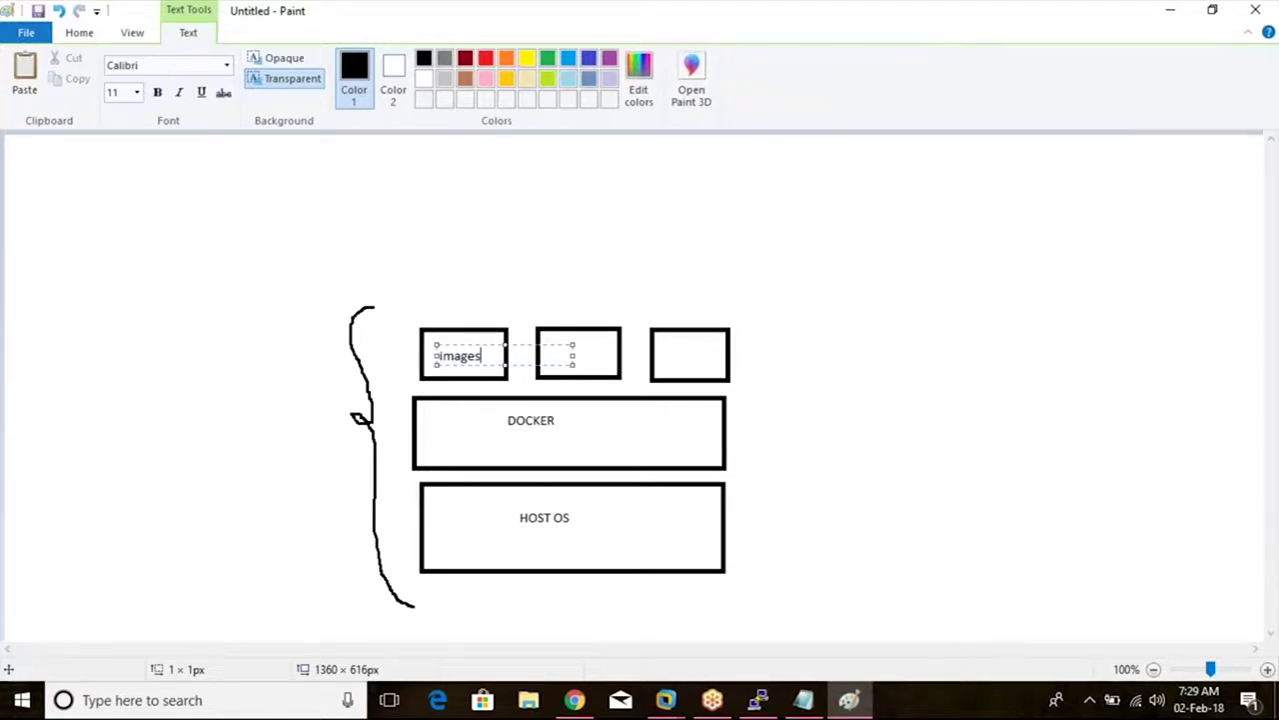
left_click(238, 328)
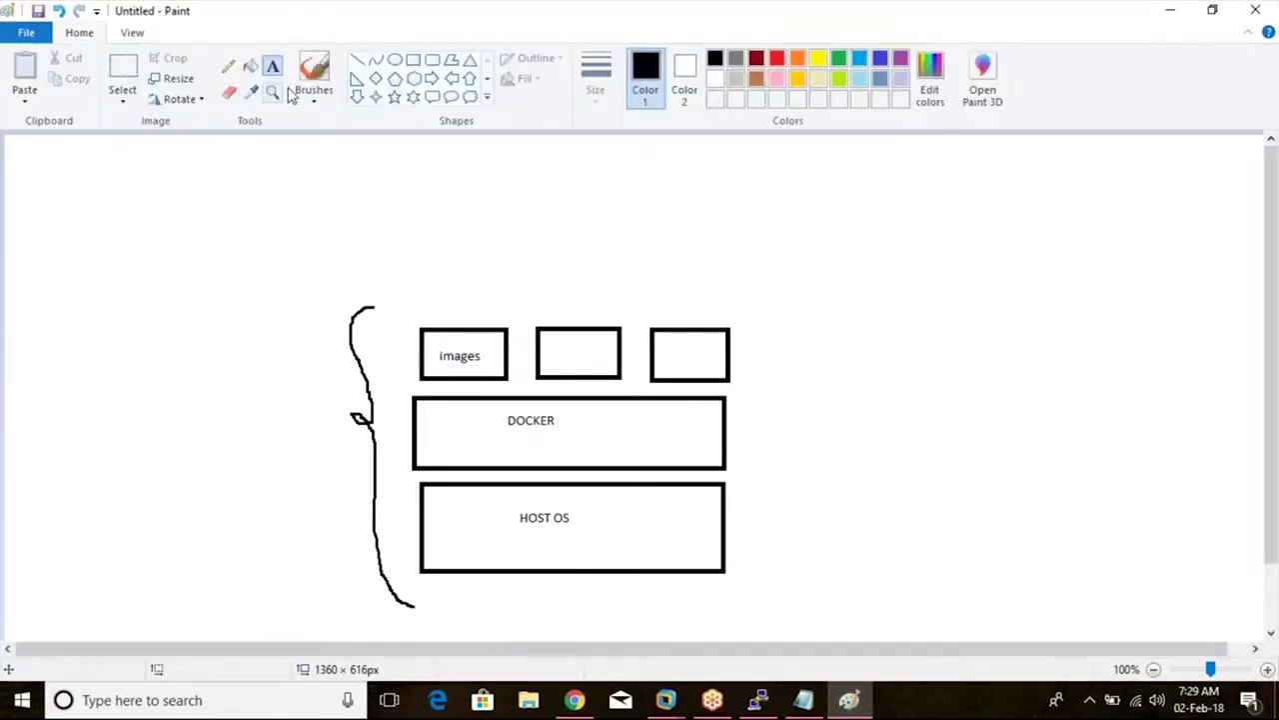
Replace the tall brace with a small brace beside the images box
left_click(229, 91)
mouse_move(371, 303)
left_mouse_down()
mouse_move(354, 346)
mouse_move(390, 480)
mouse_move(379, 560)
mouse_move(377, 445)
mouse_move(376, 461)
mouse_move(349, 420)
mouse_move(366, 420)
mouse_move(346, 363)
mouse_move(403, 597)
left_mouse_up()
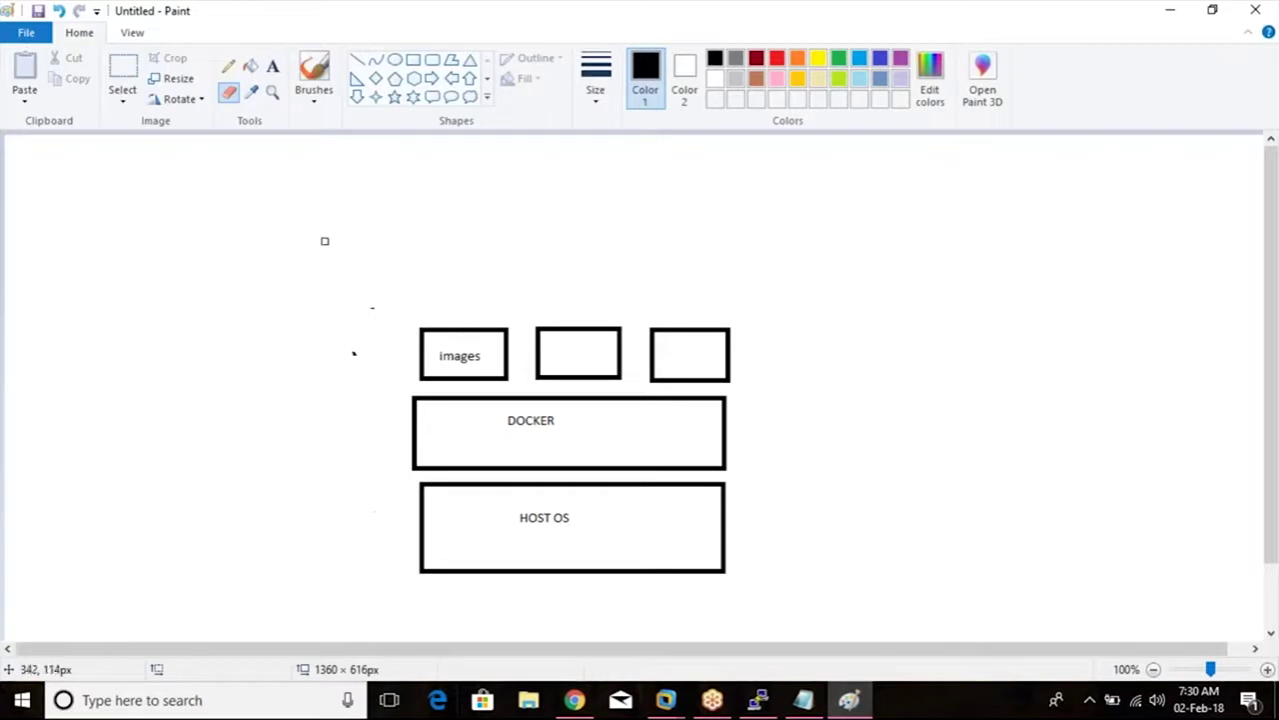
left_click(228, 66)
mouse_move(374, 314)
left_mouse_down()
mouse_move(372, 354)
mouse_move(409, 381)
left_mouse_up()
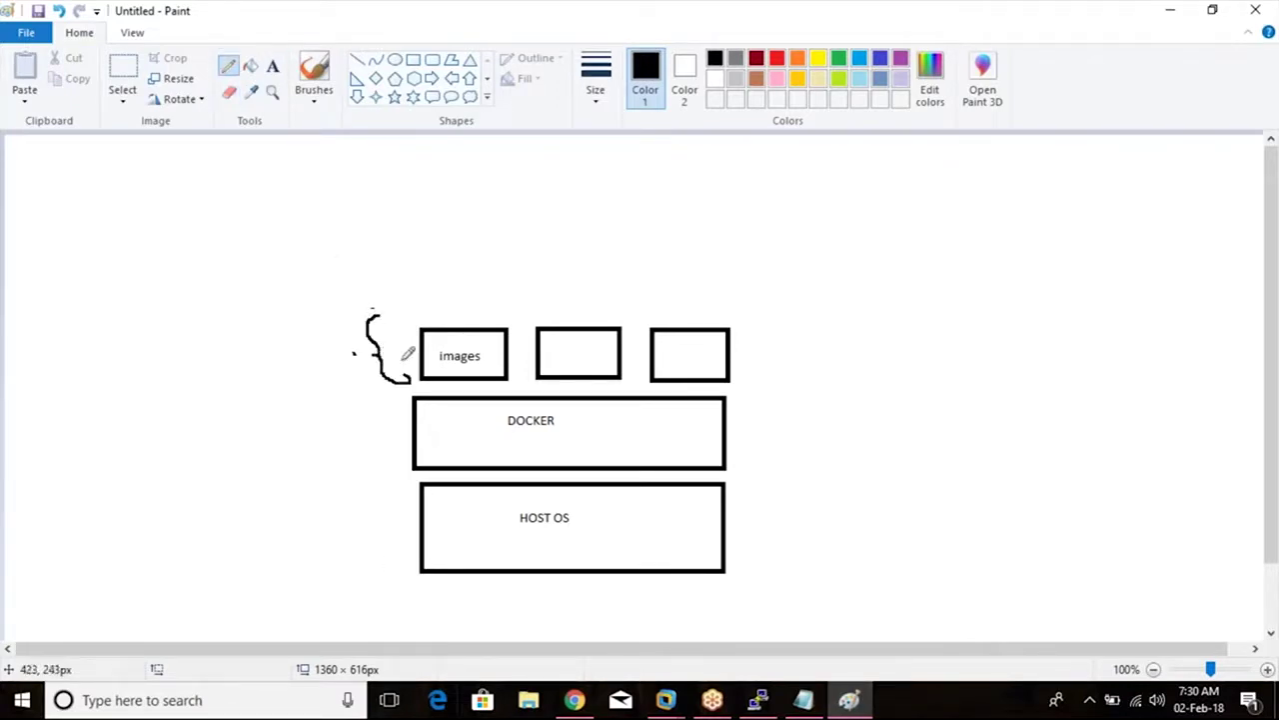
left_click(757, 700)
Run docker images in PuTTY, listing centos, hello-world and tutum/hello-world
type("dock")
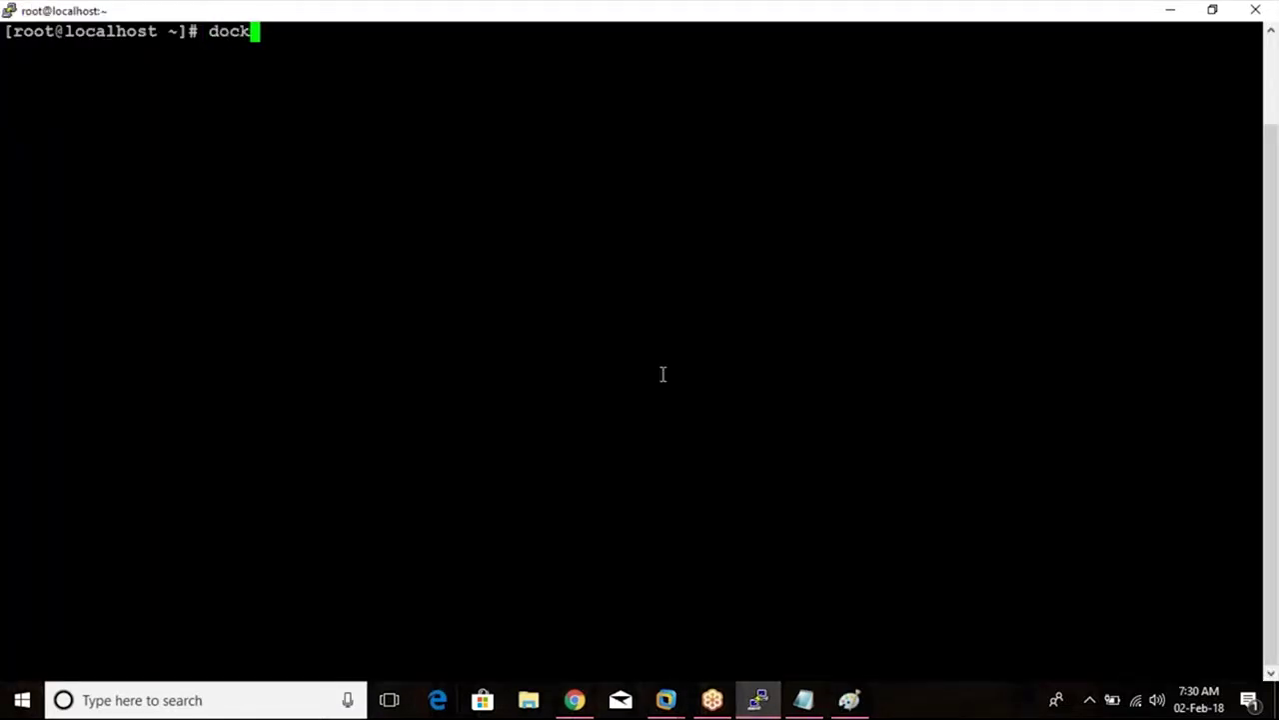
type("er images")
key("Return")
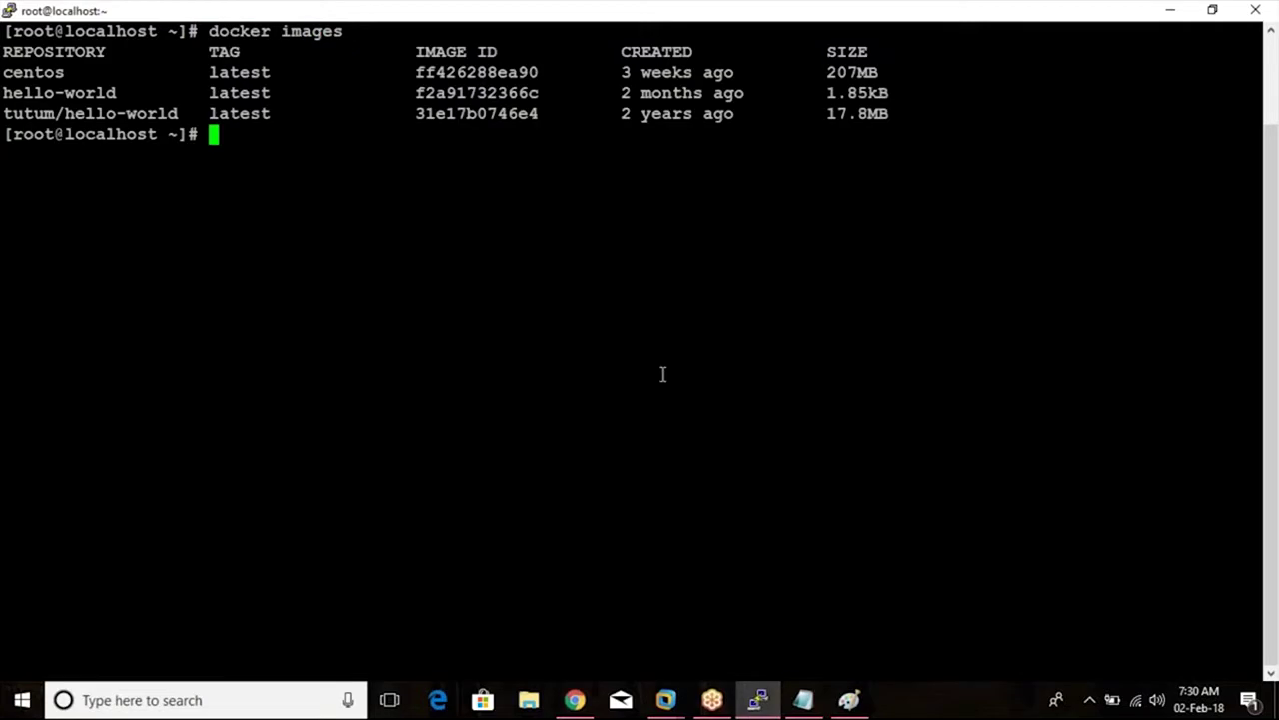
left_click_drag(24, 76, 75, 92)
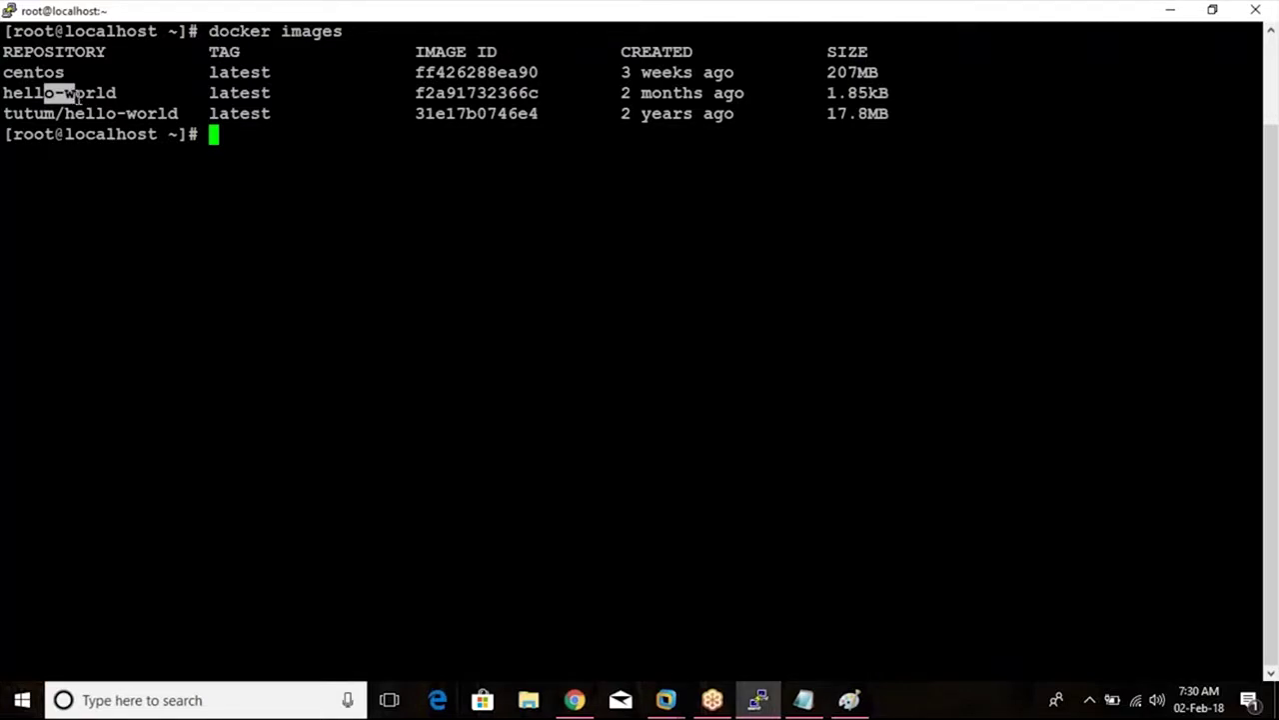
key("alt+Tab")
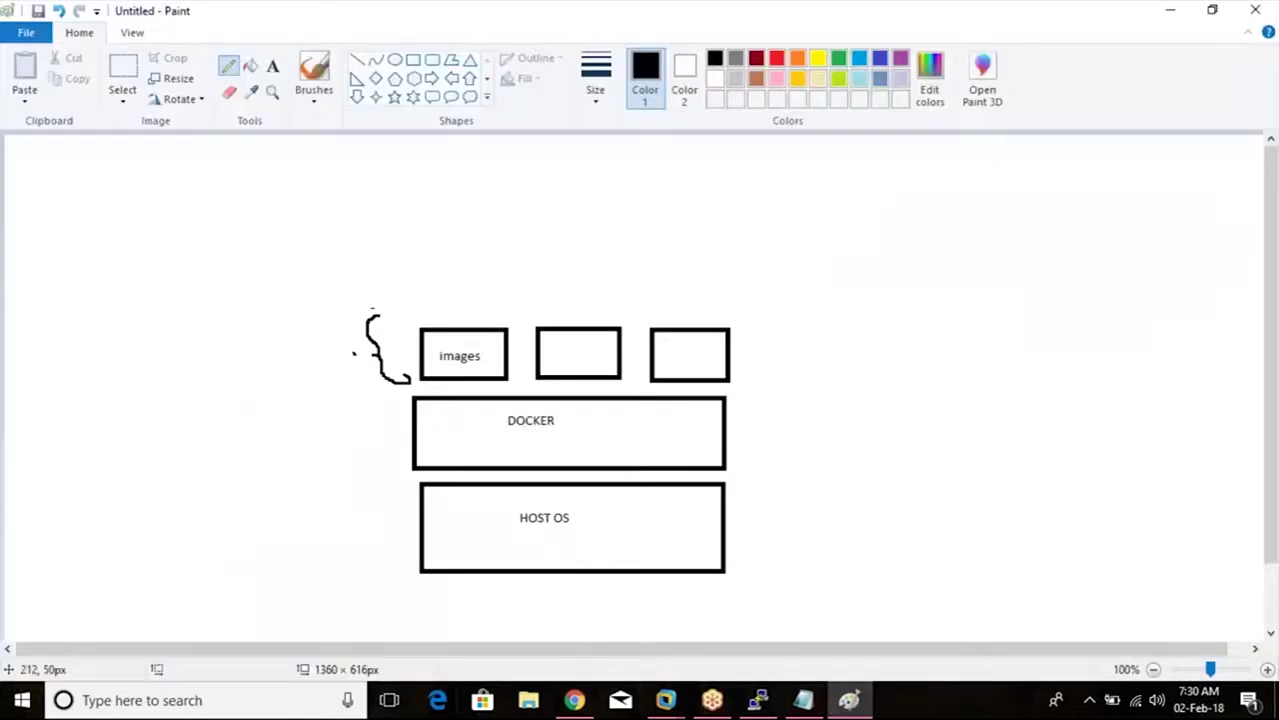
Extend the brace and draw an arrow up from images to a new box
mouse_move(392, 377)
left_mouse_down()
mouse_move(343, 376)
mouse_move(298, 402)
mouse_move(292, 388)
mouse_move(326, 412)
left_mouse_up()
mouse_move(479, 327)
left_mouse_down()
mouse_move(479, 296)
mouse_move(468, 305)
left_mouse_up()
left_click_drag(479, 289, 491, 305)
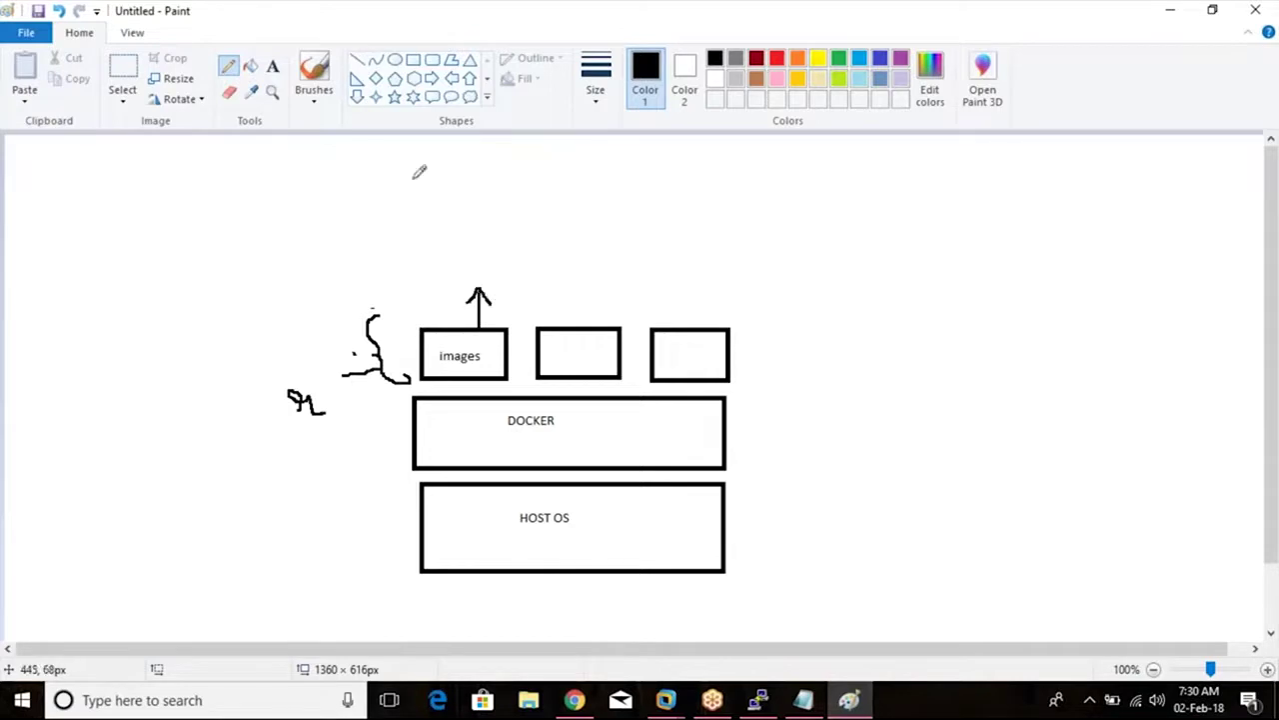
left_click(415, 63)
left_click_drag(401, 183, 519, 275)
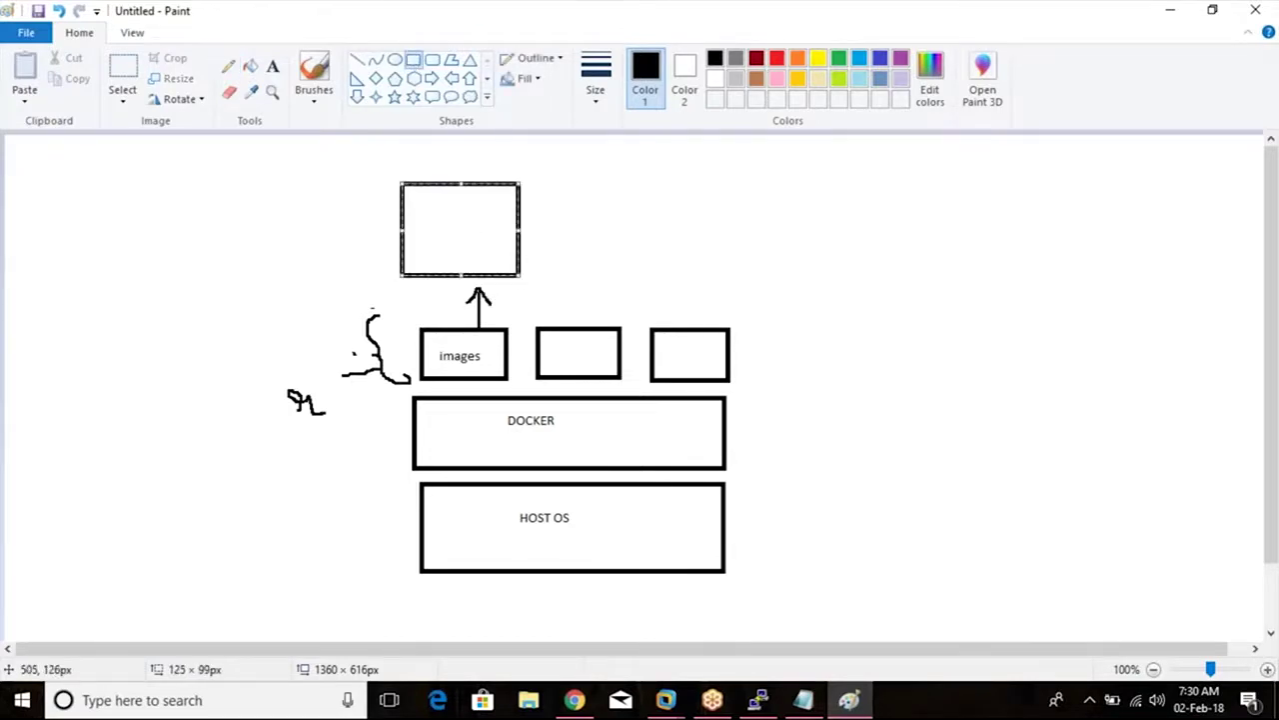
Label the top box 'container' and pencil a tall bracket beside the stack
left_click(272, 66)
left_click(440, 221)
type("container")
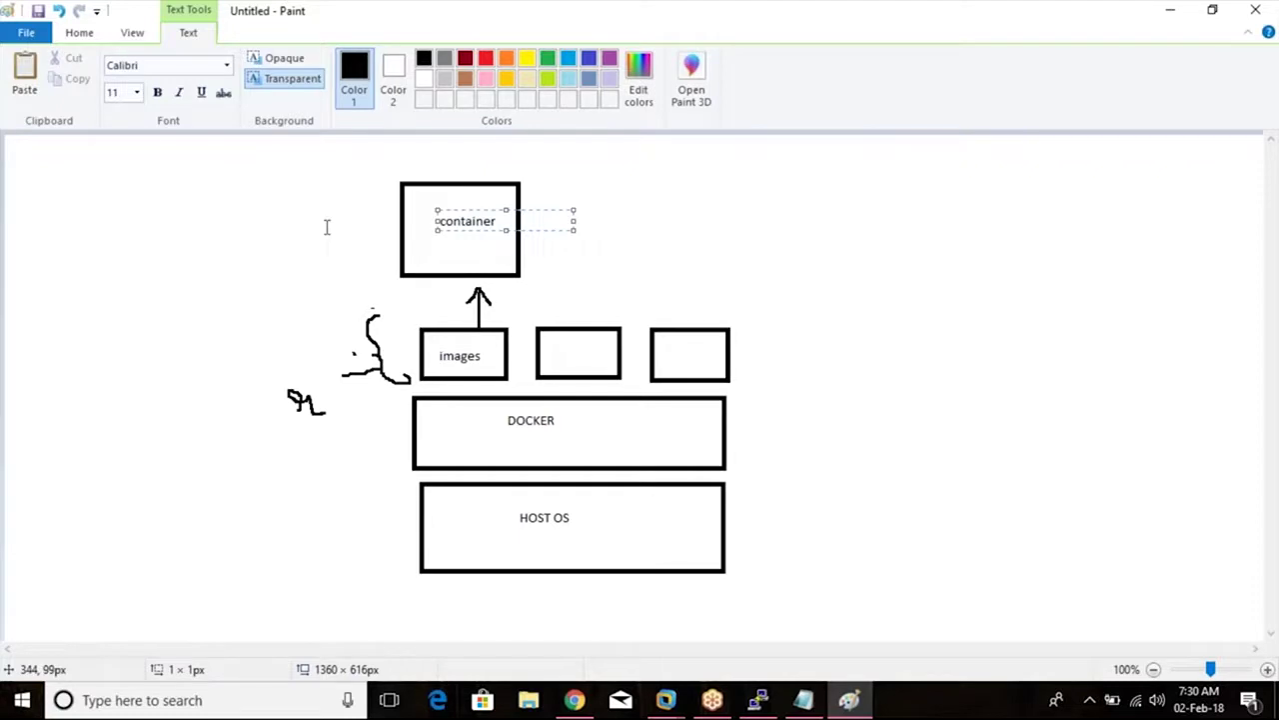
left_click(285, 171)
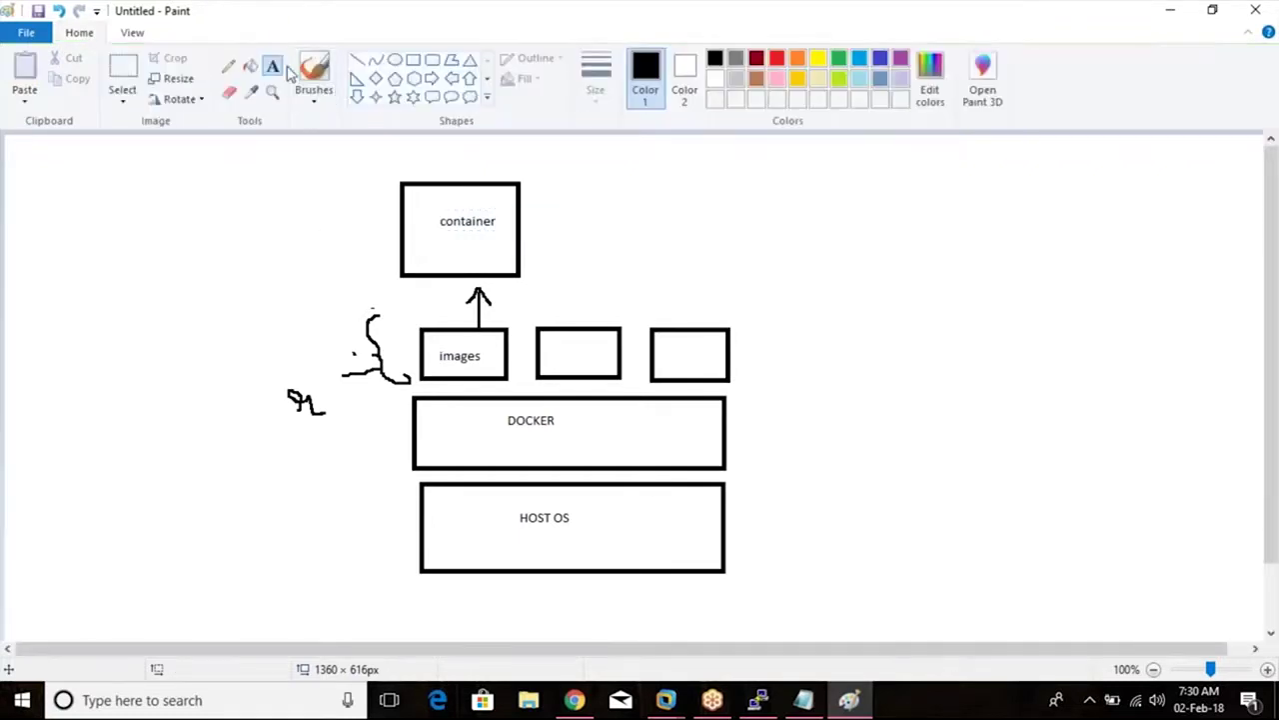
left_click(228, 66)
left_click_drag(336, 155, 373, 394)
left_click_drag(356, 221, 304, 221)
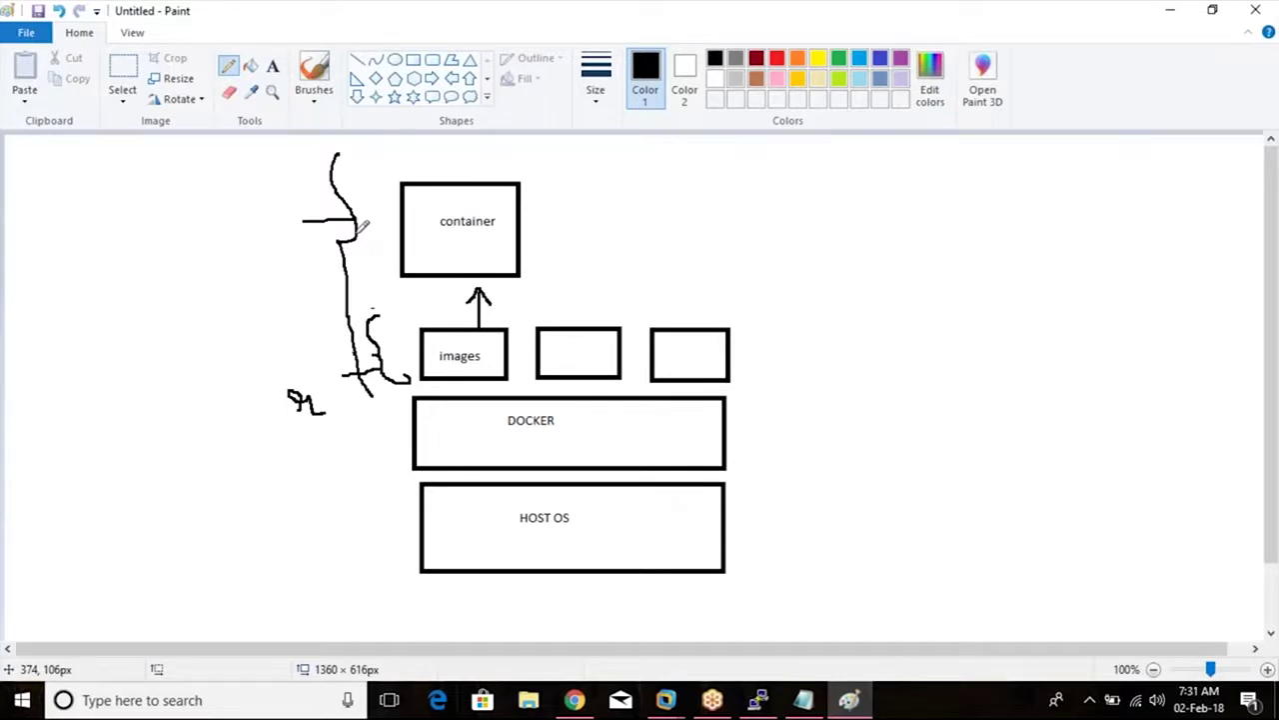
Clear the terminal highlight and check the Docker Hub repo1 page in the browser
key("alt+Tab")
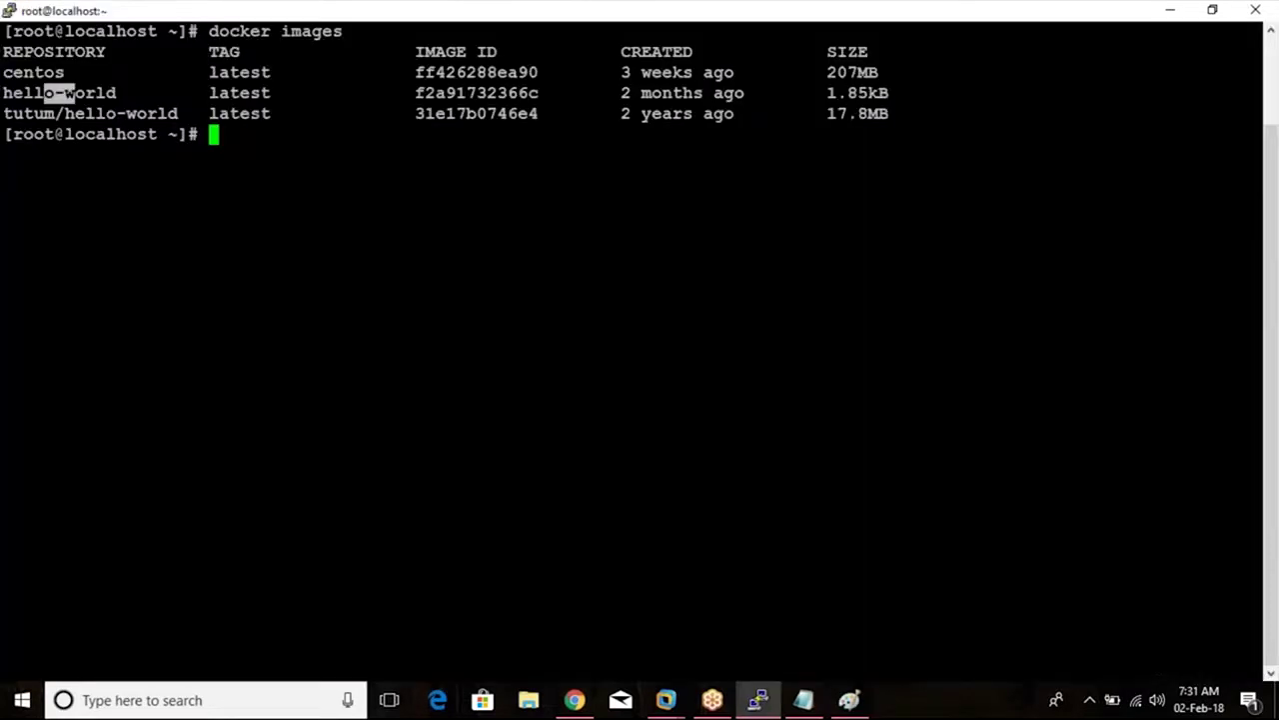
left_click(422, 260)
left_click(573, 699)
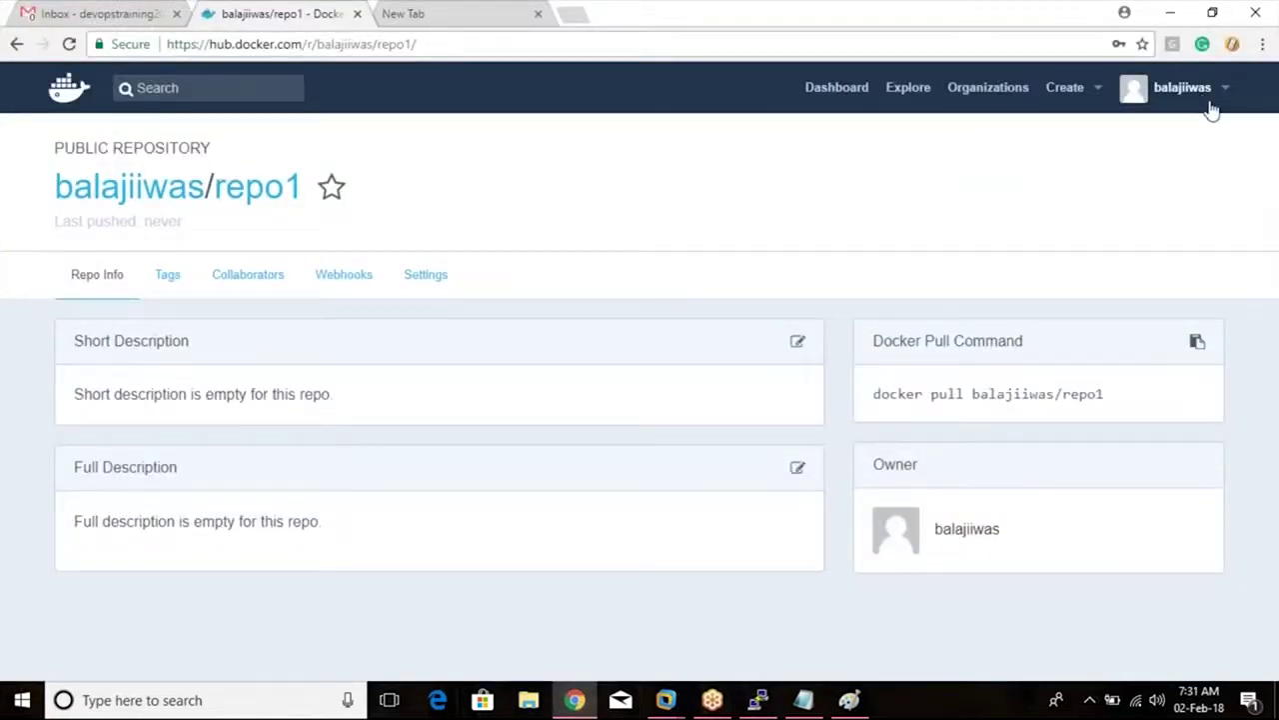
key("alt+Tab")
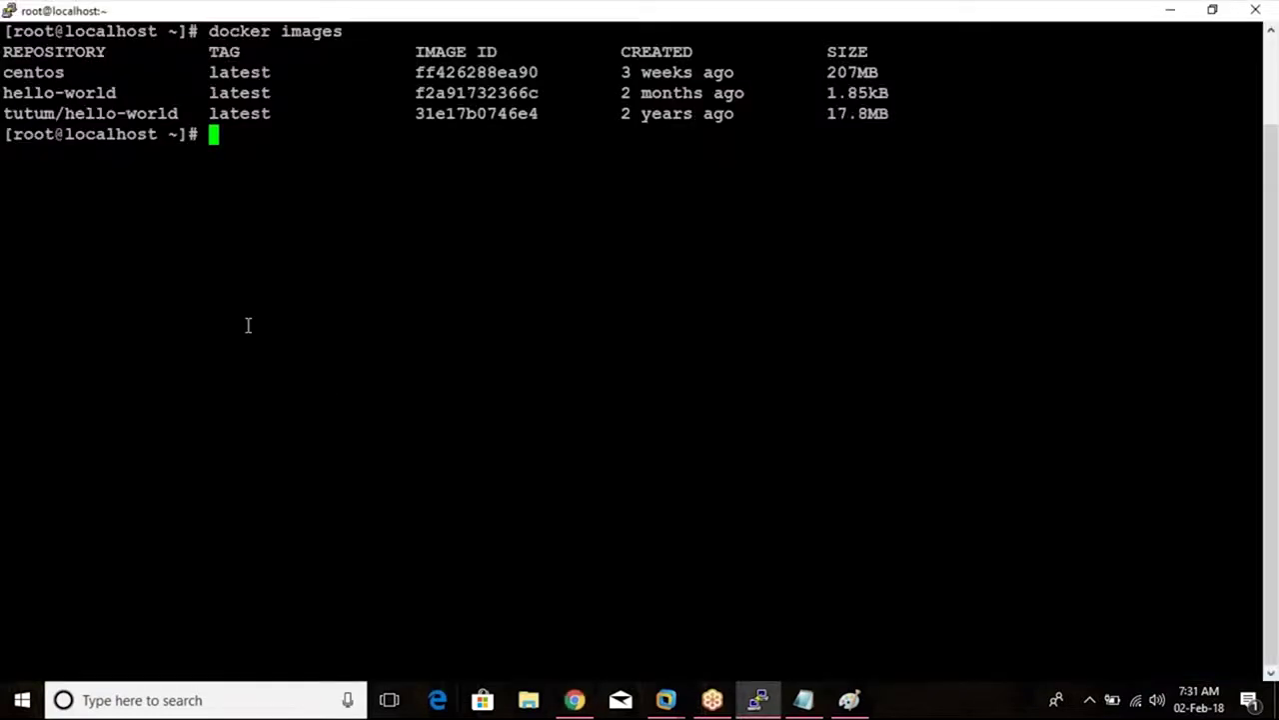
Run docker login in PuTTY so it waits for a username
type("docker login")
key("Return")
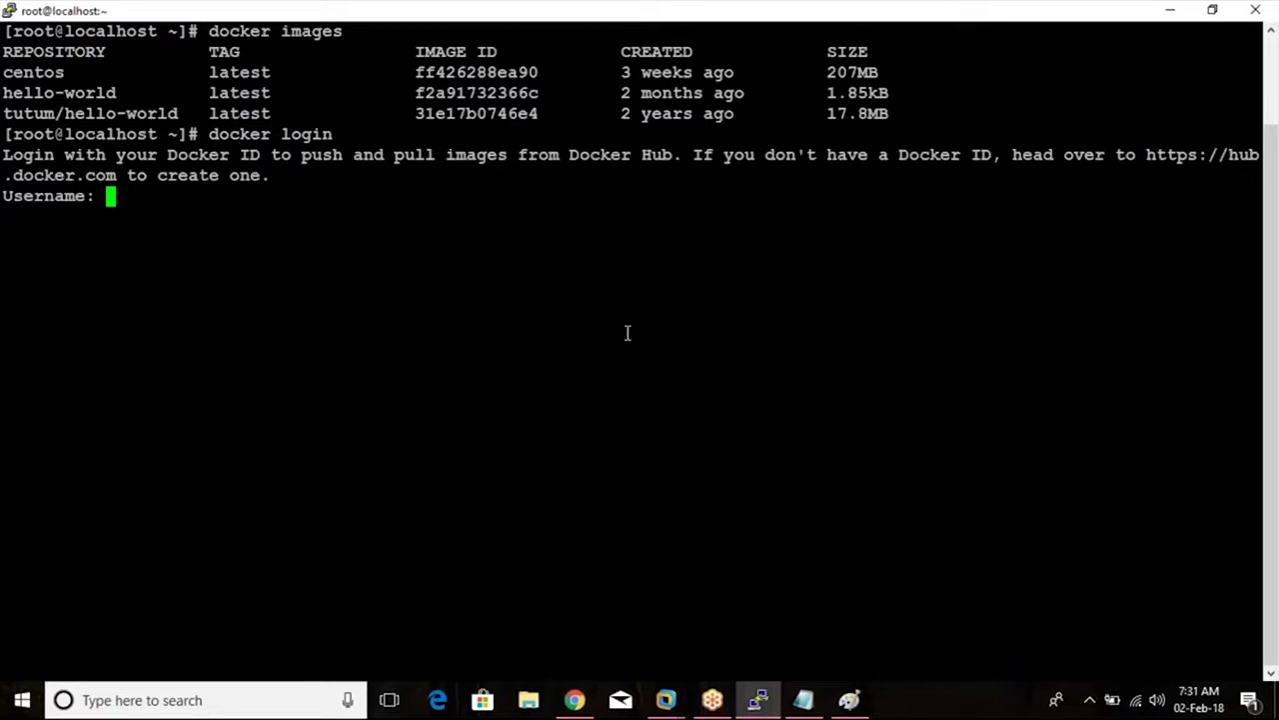
left_click(575, 699)
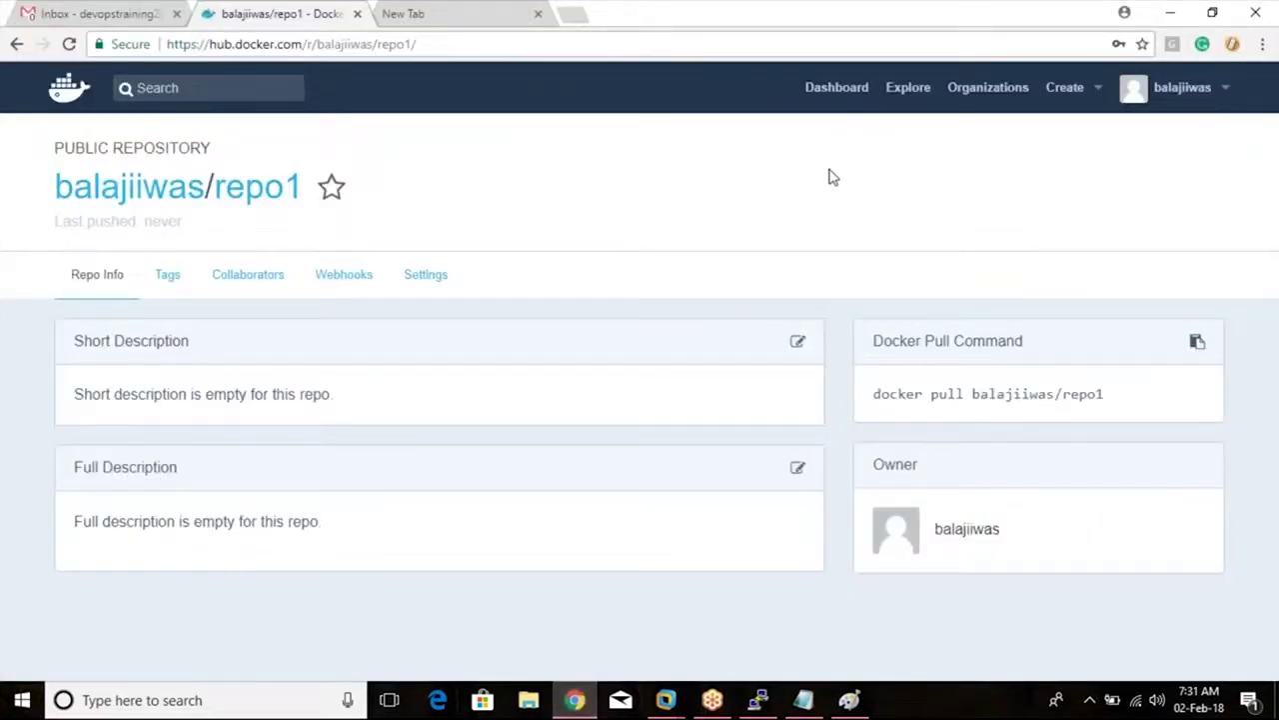
key("alt+Tab")
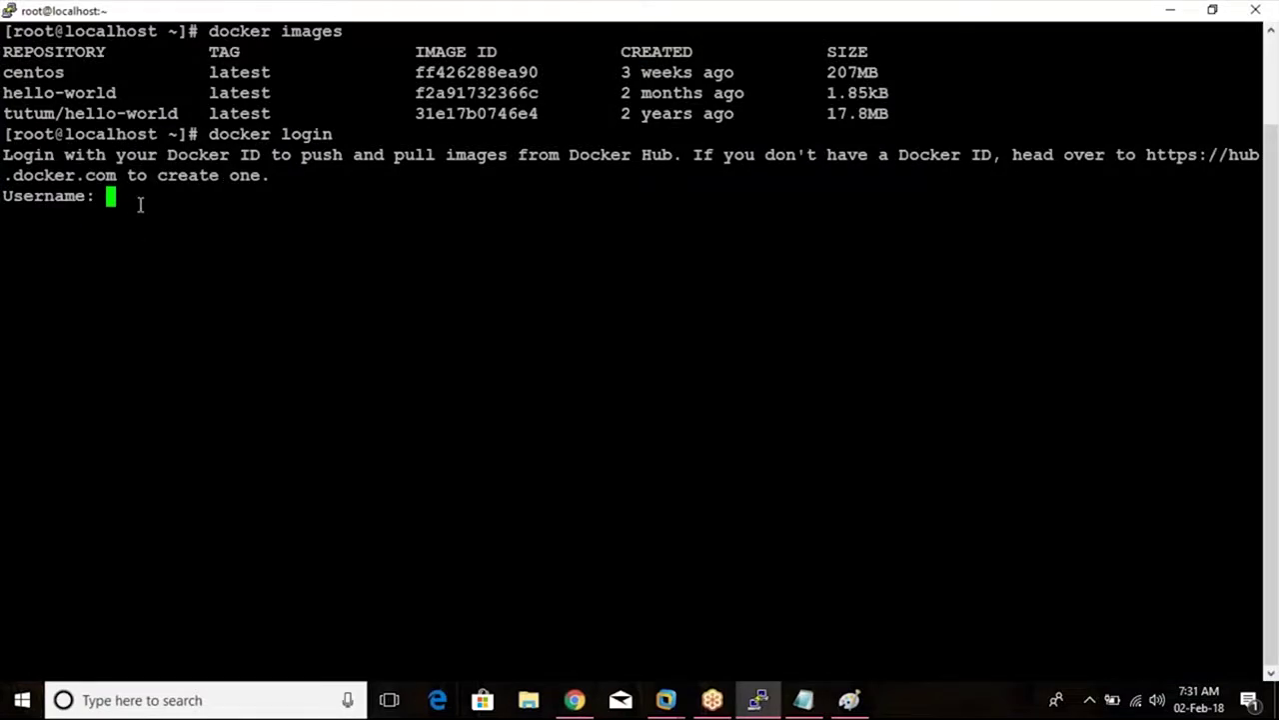
key("alt+Tab")
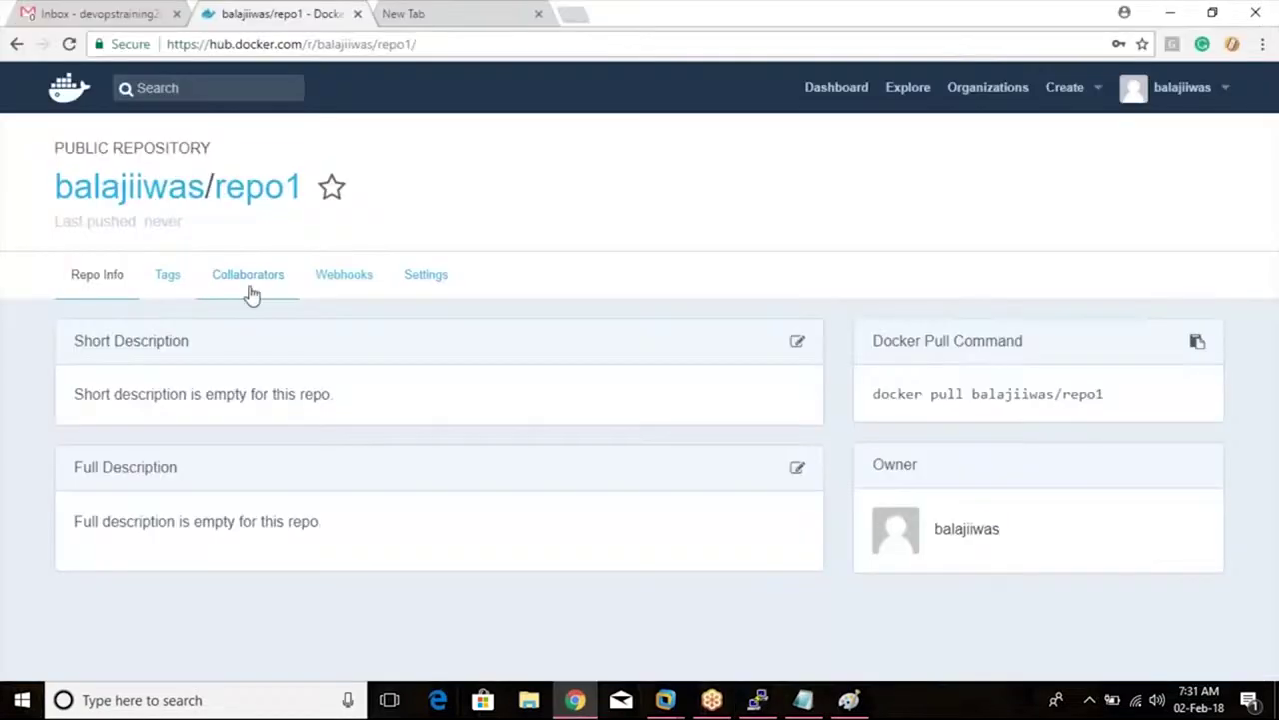
Log out of Docker Hub and sign back in with the account e-mail and password
left_click(1212, 91)
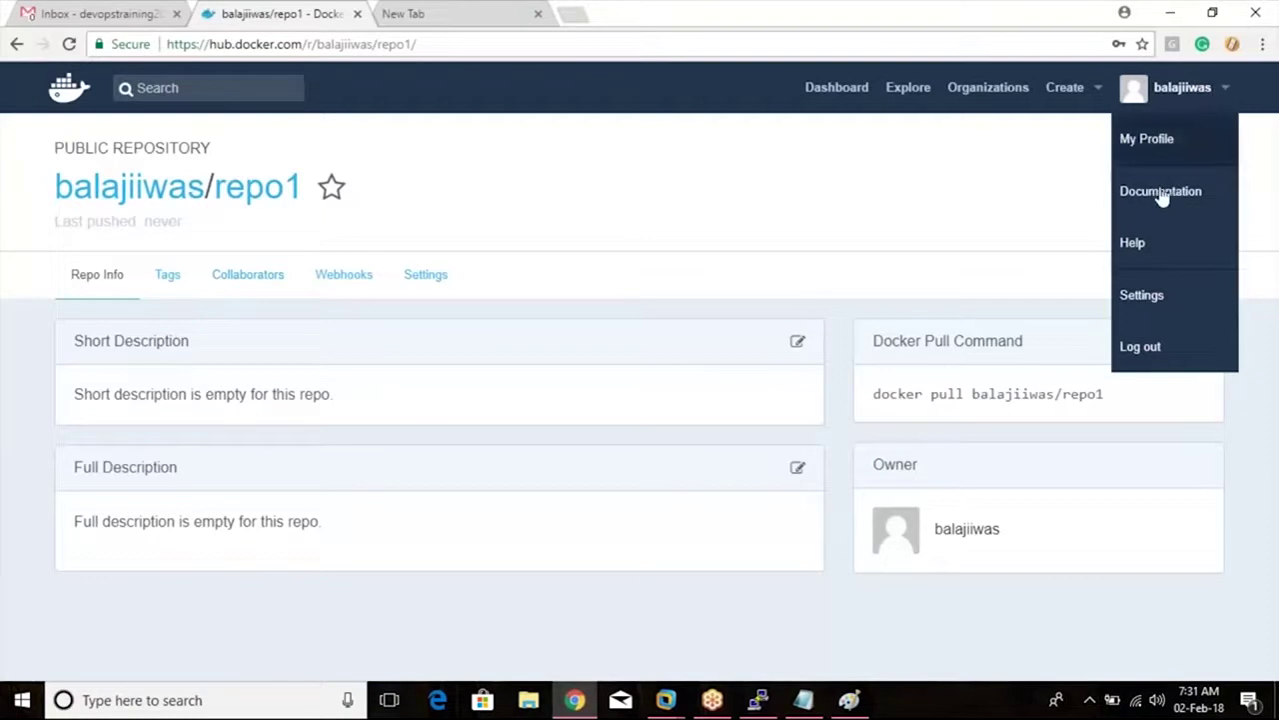
left_click(1146, 354)
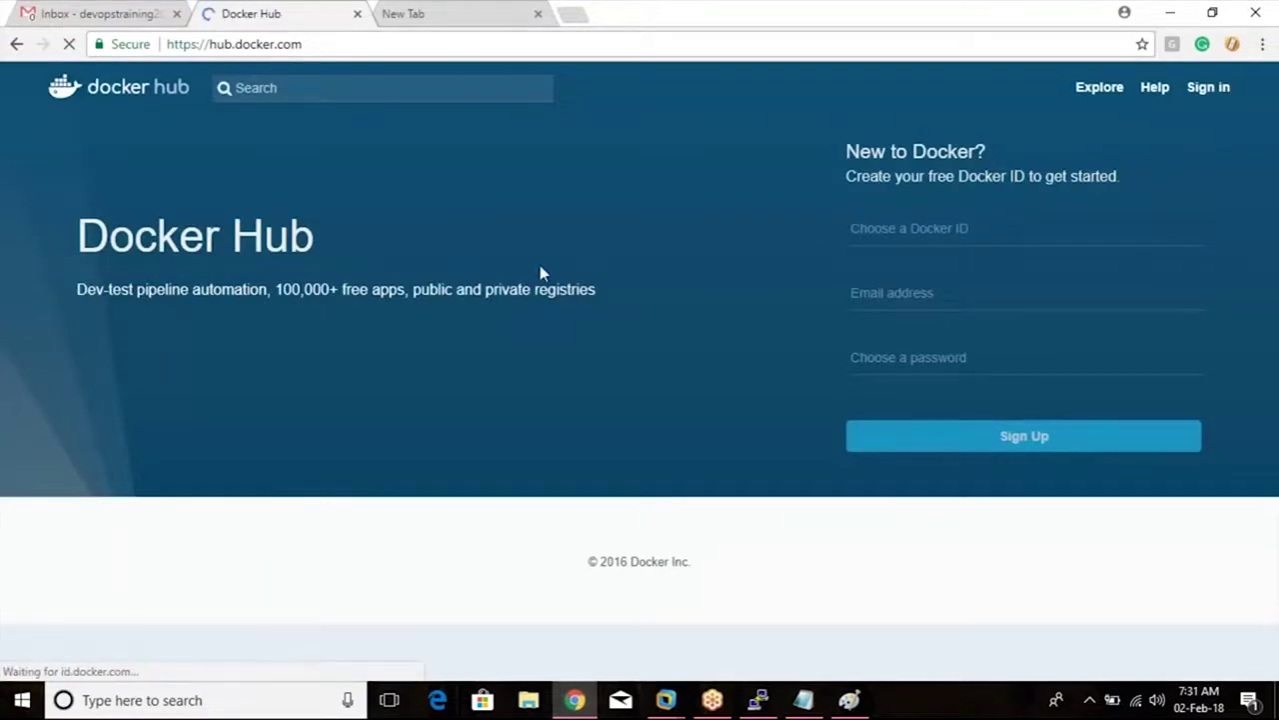
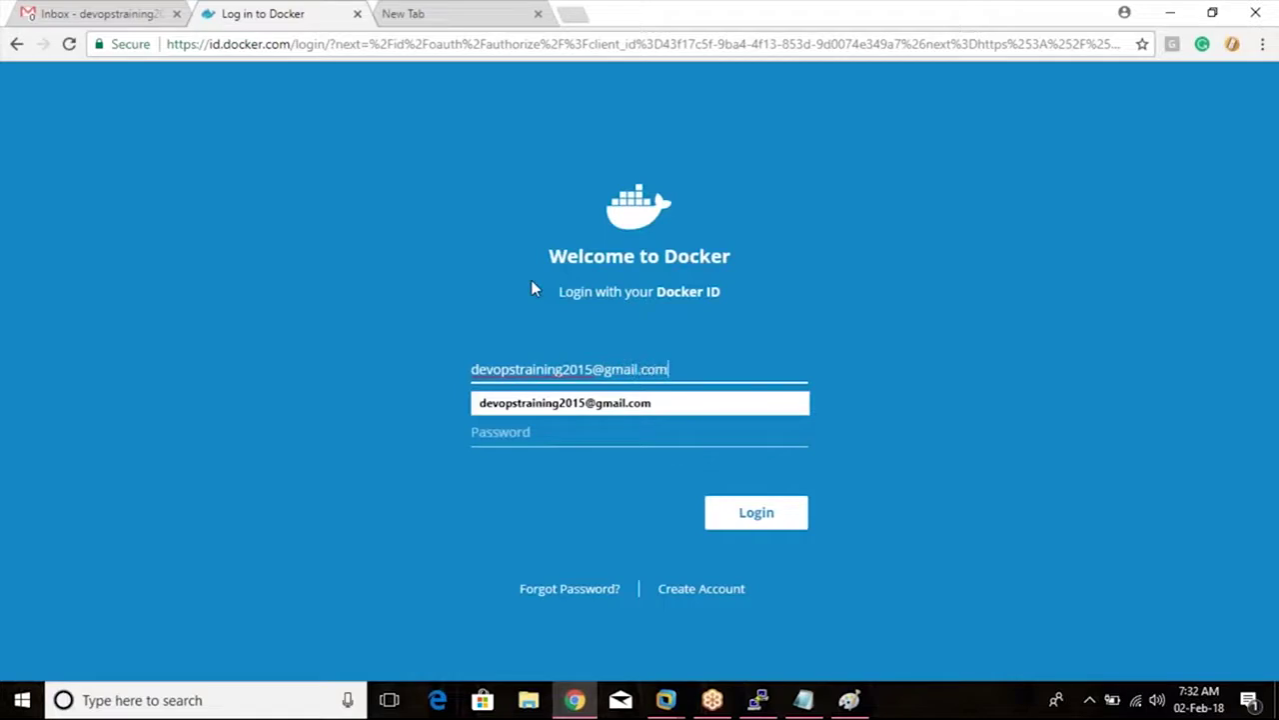
key("Tab")
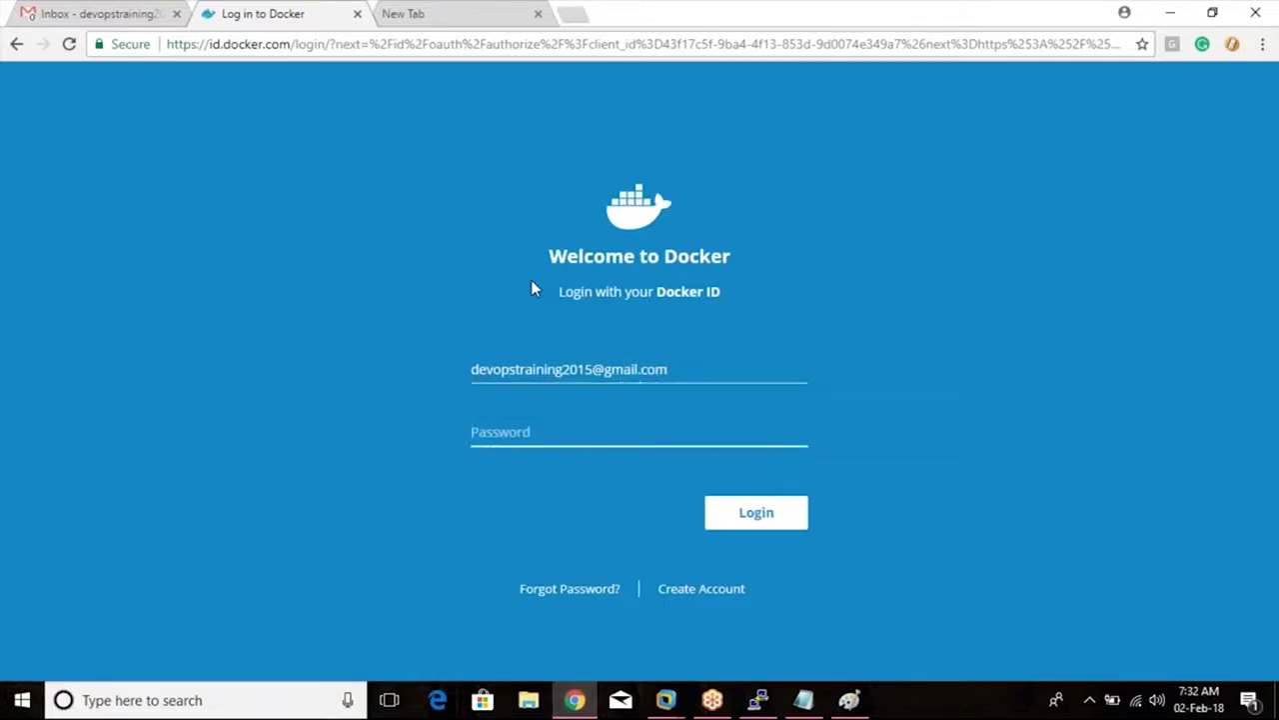
key("Return")
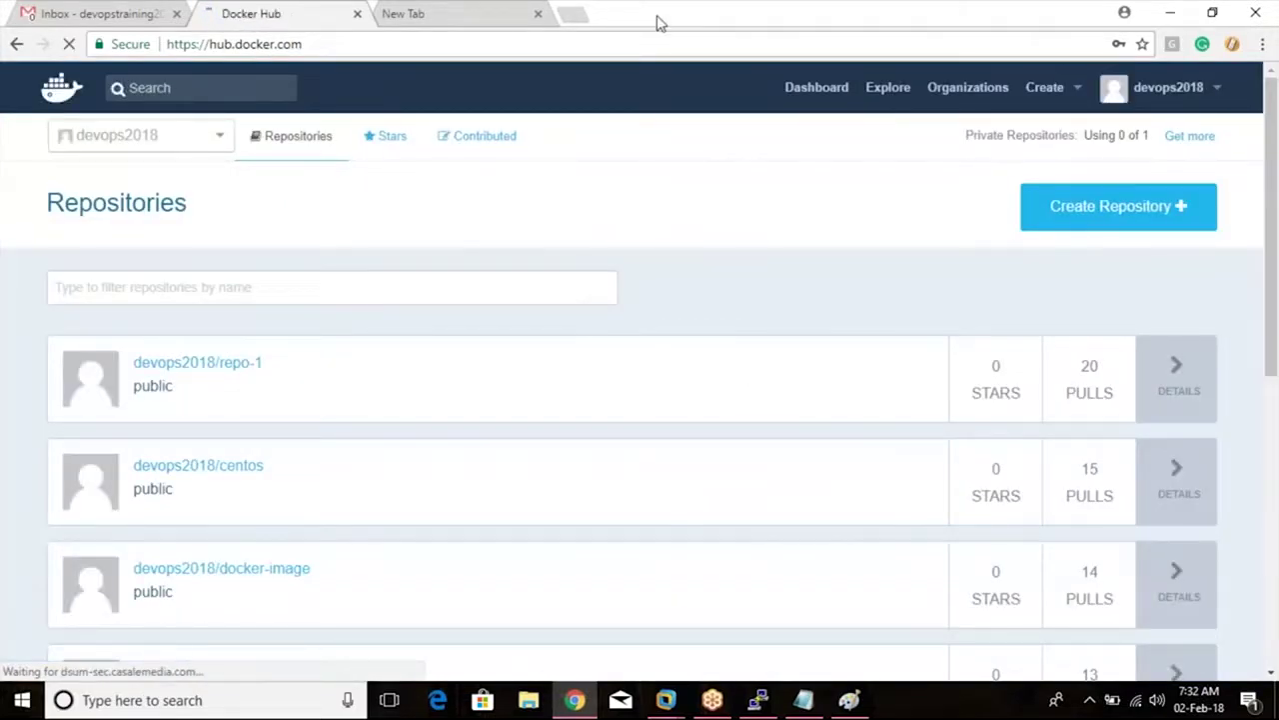
key("alt+Tab")
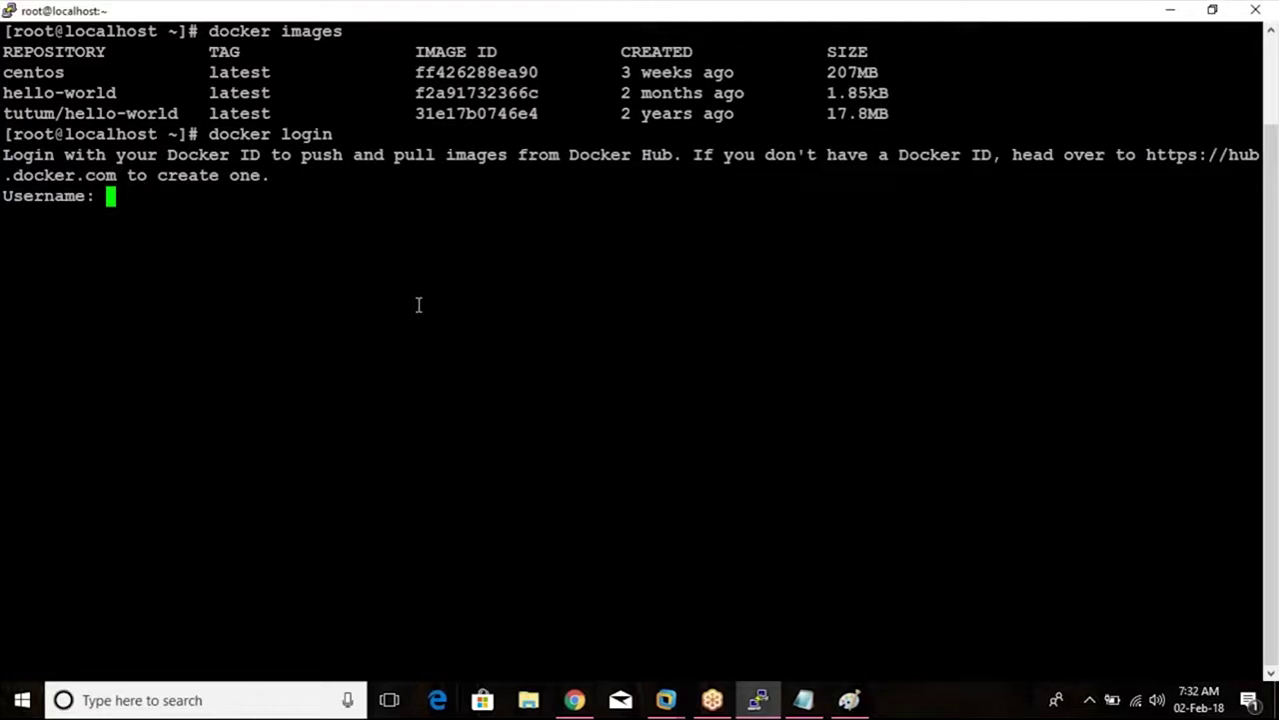
Enter the Docker ID and password at PuTTY's docker login prompt until Login Succeeded
key("alt+Tab")
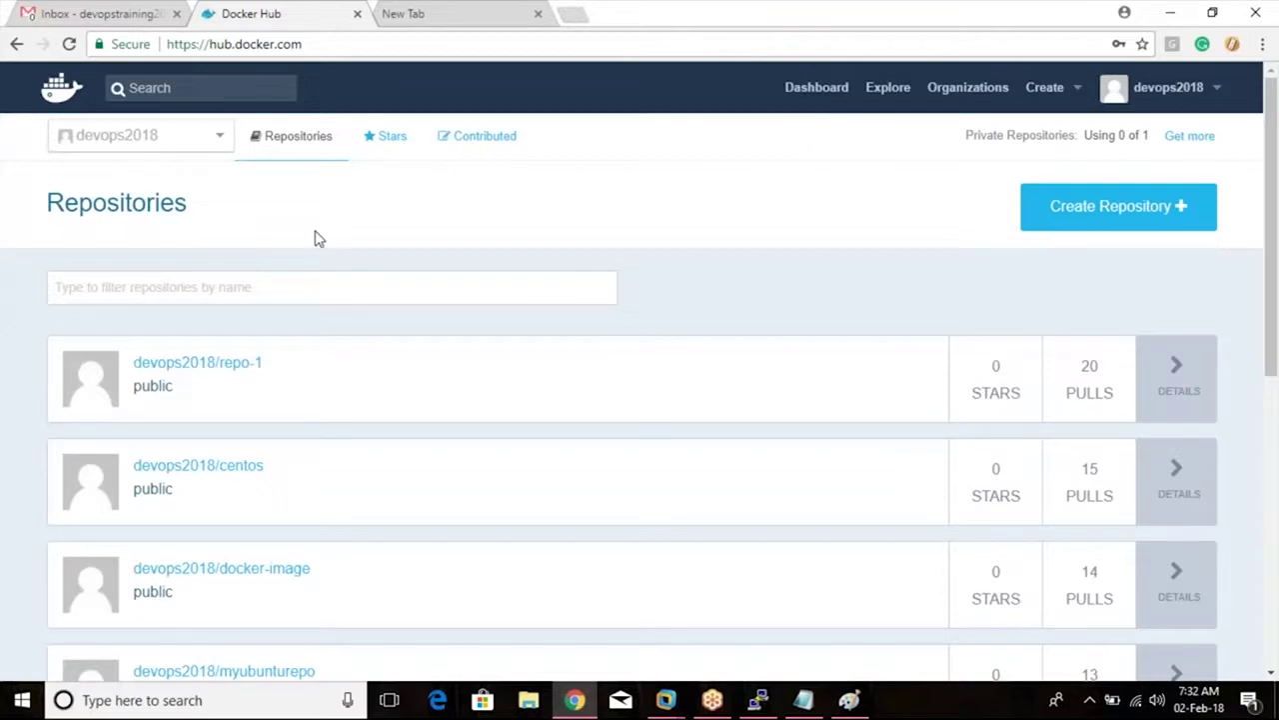
key("alt+Tab")
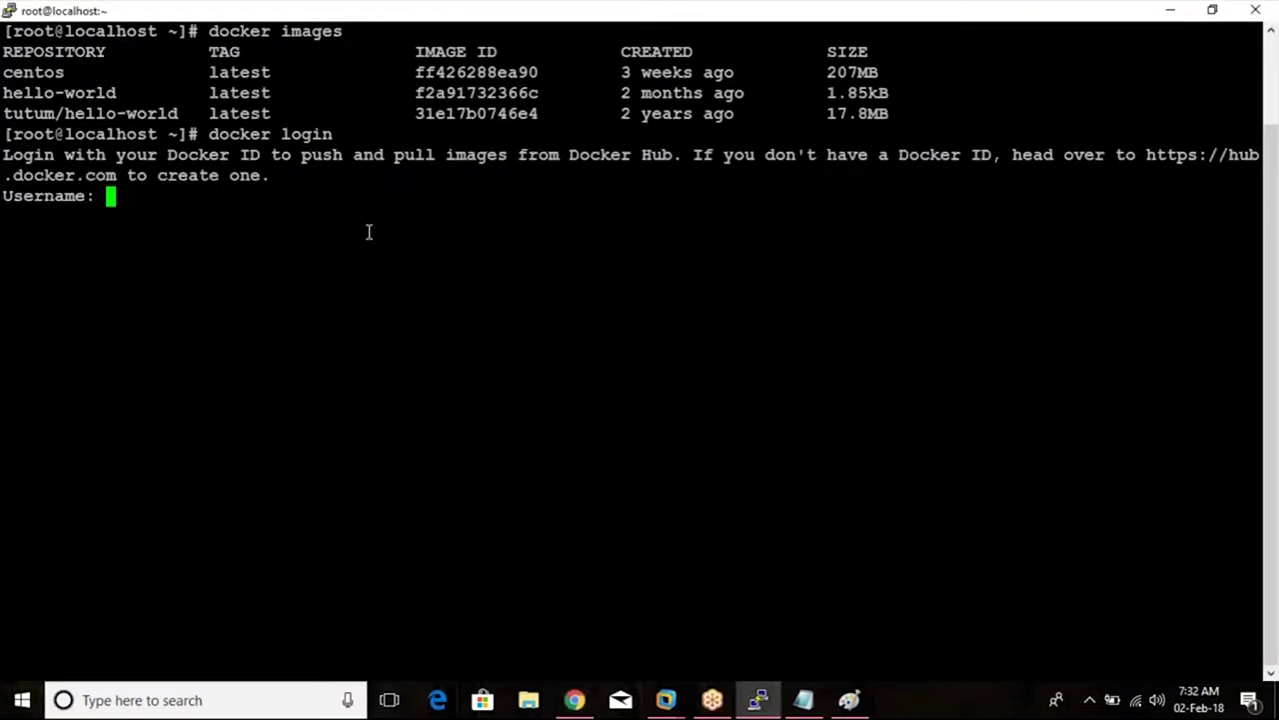
type("dev")
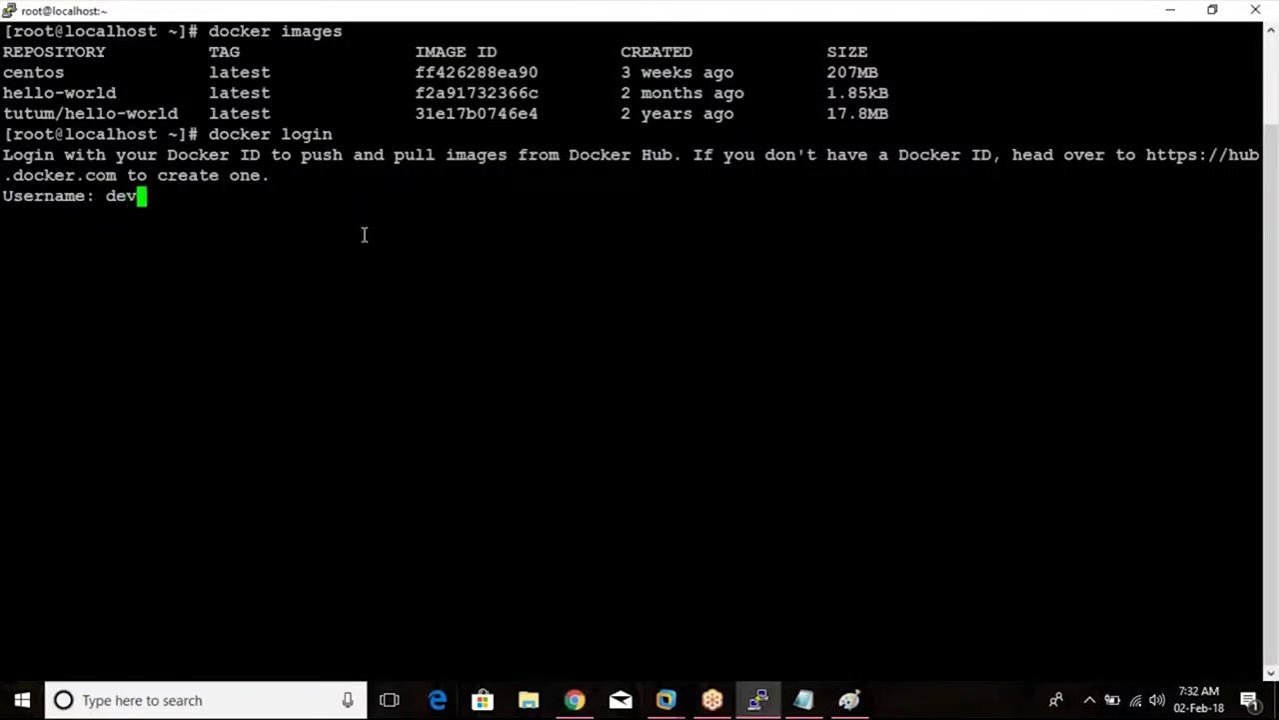
type("ops2018")
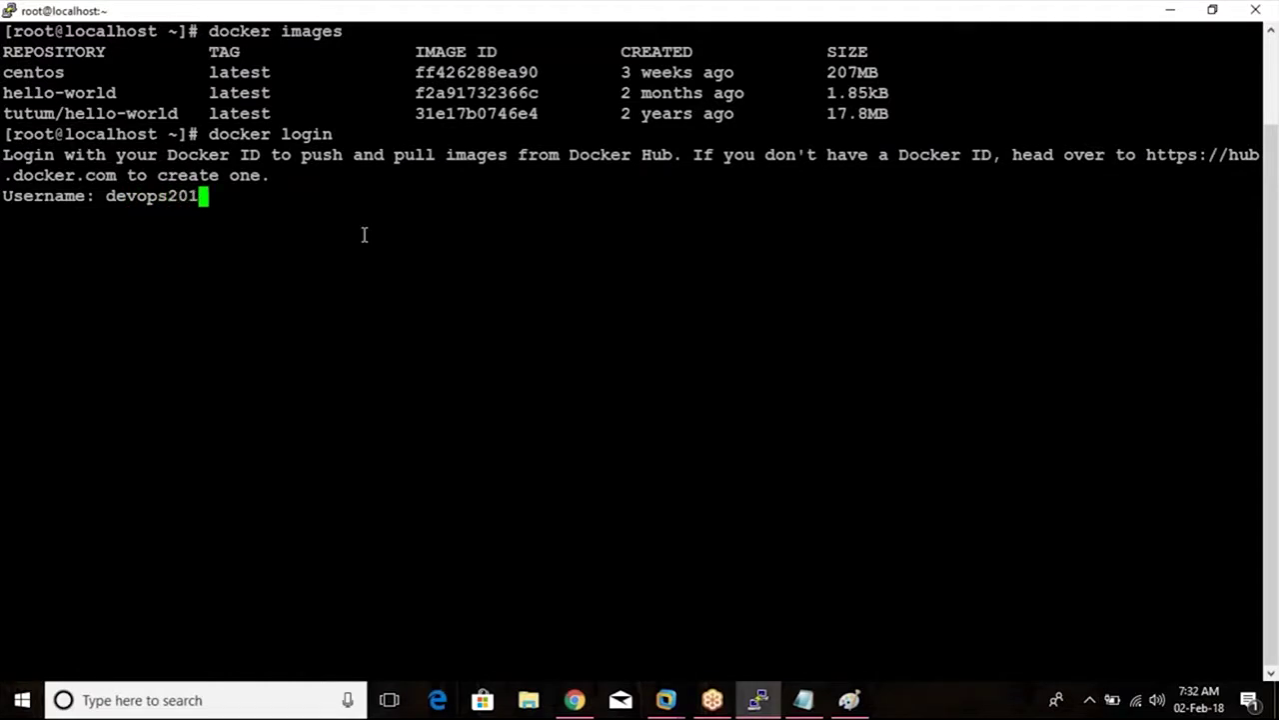
key("Return")
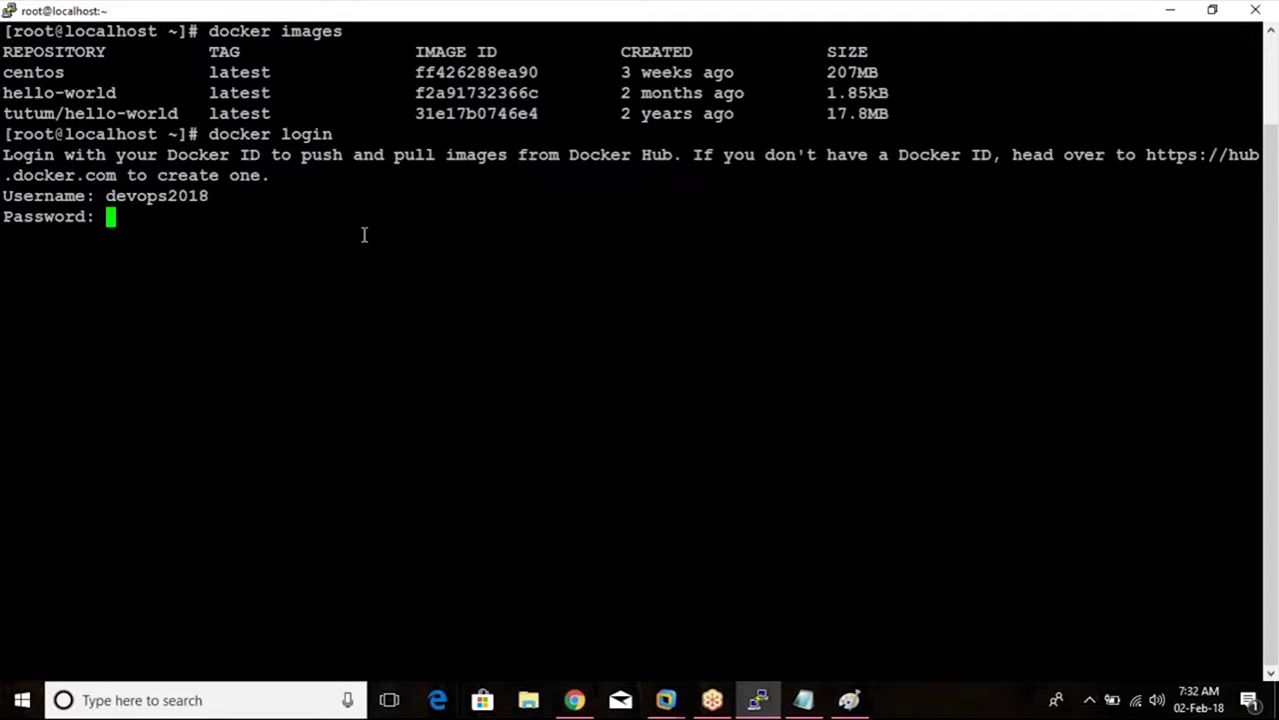
key("Return")
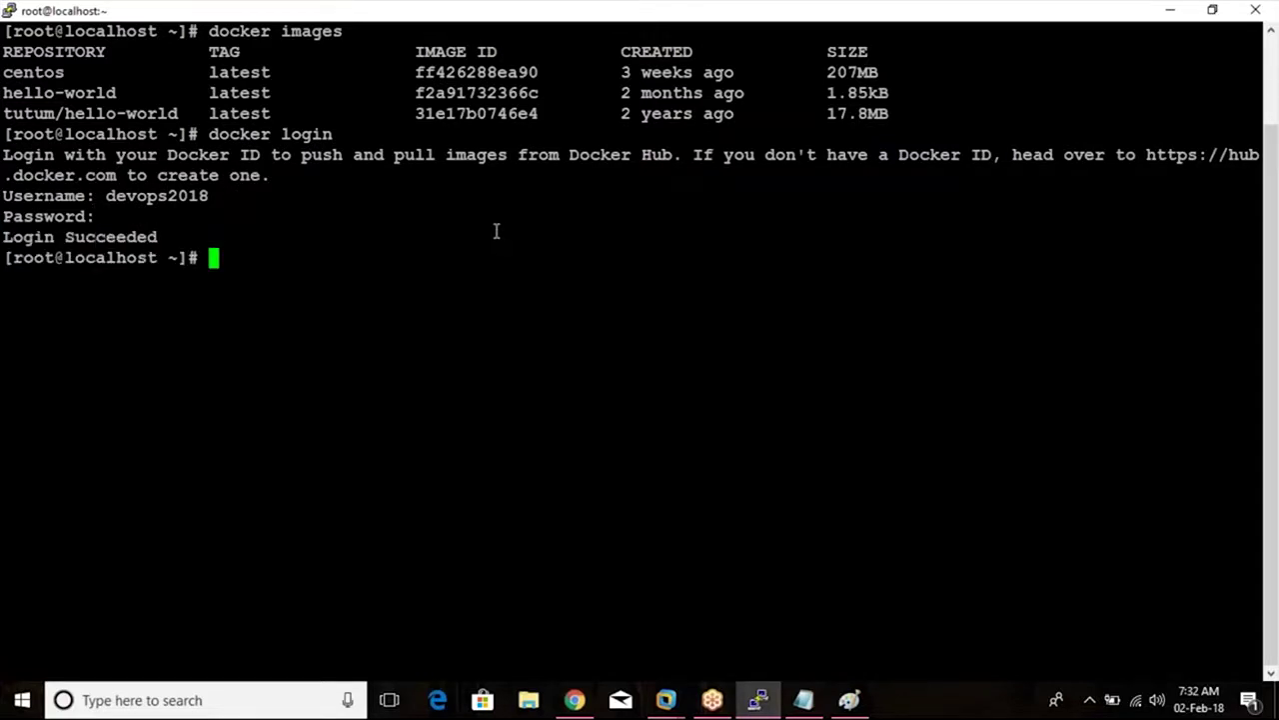
type("docker ")
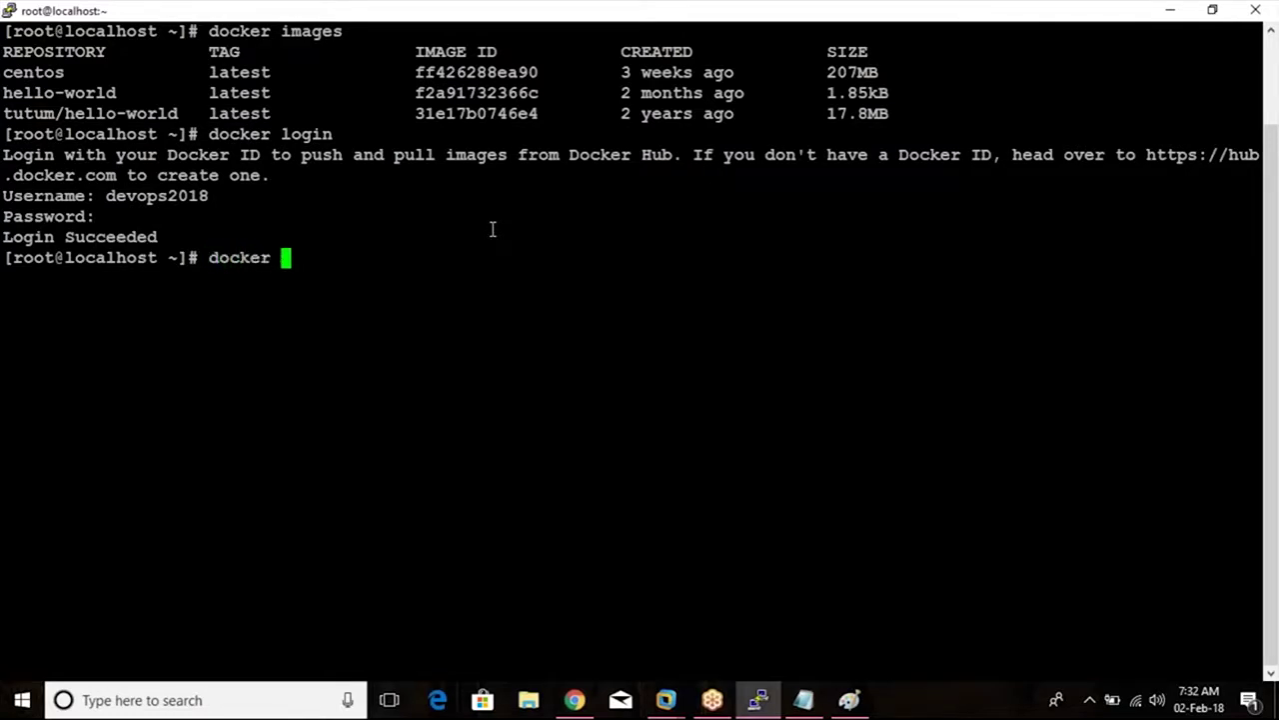
type("login")
Start docker login, then abort the prompt showing the remembered username with Ctrl+C
key("Return")
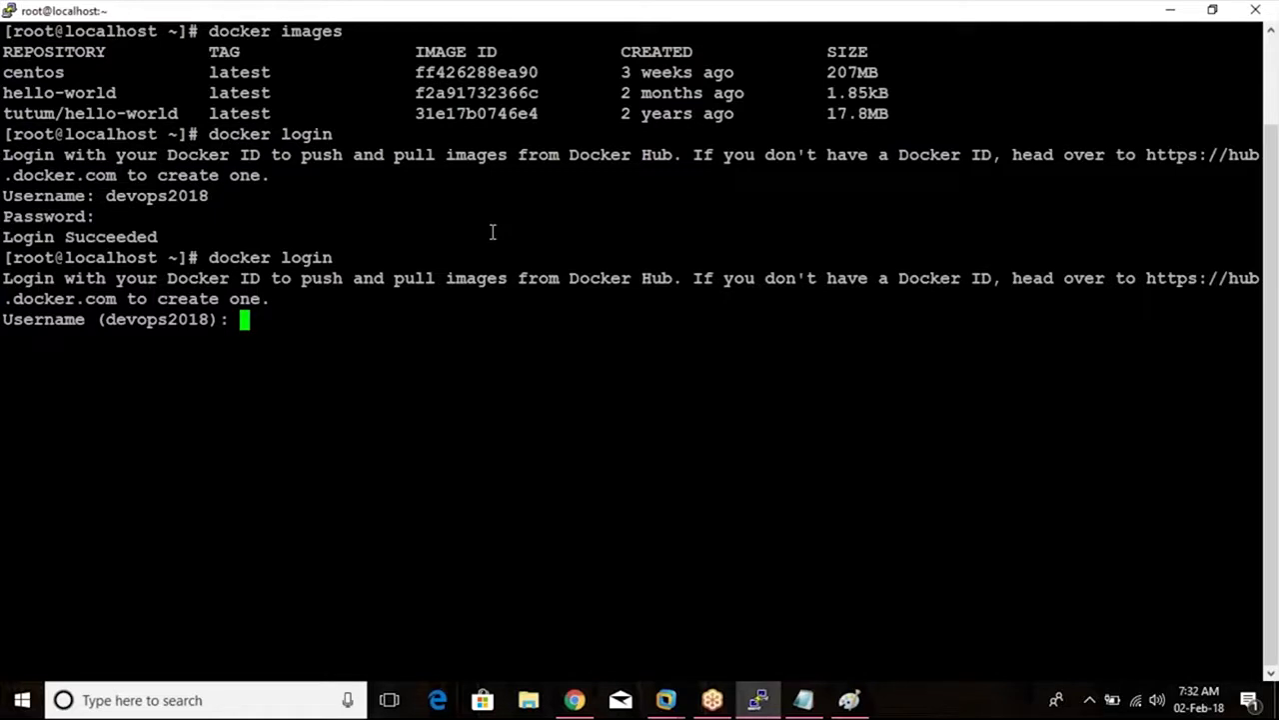
left_click_drag(115, 325, 211, 344)
left_click(211, 343)
left_click_drag(202, 316, 150, 320)
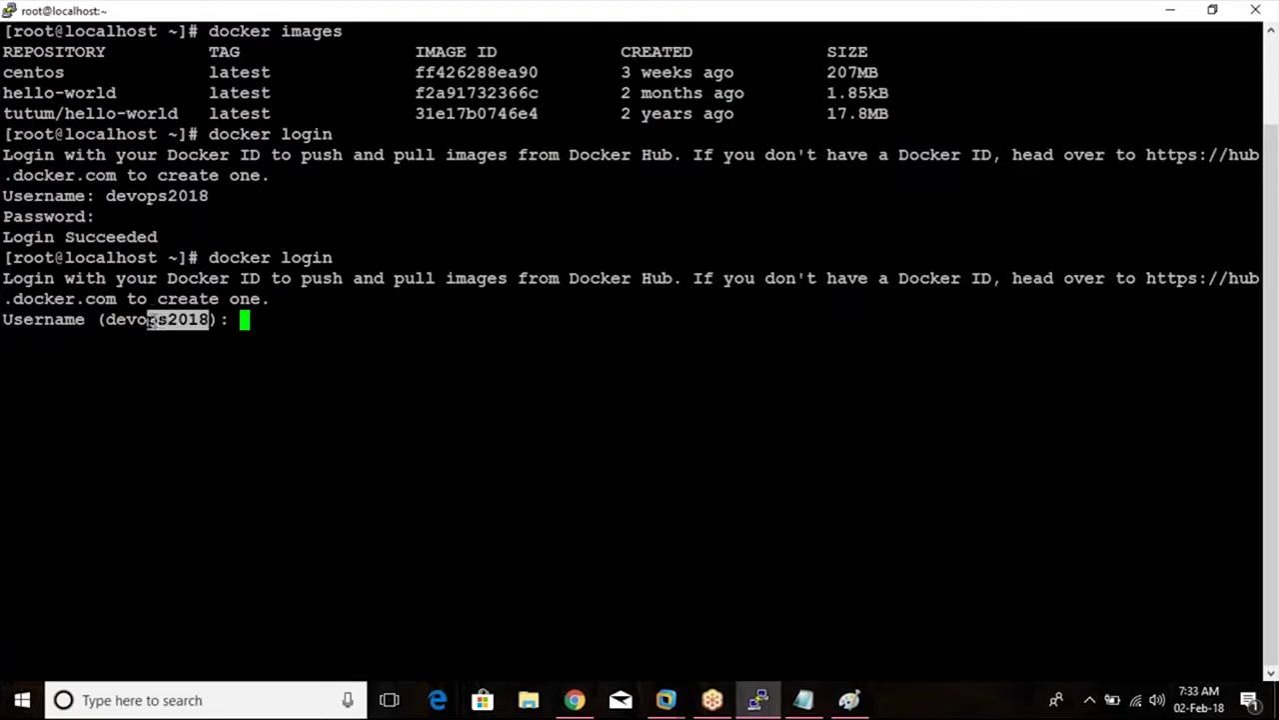
left_click(281, 314)
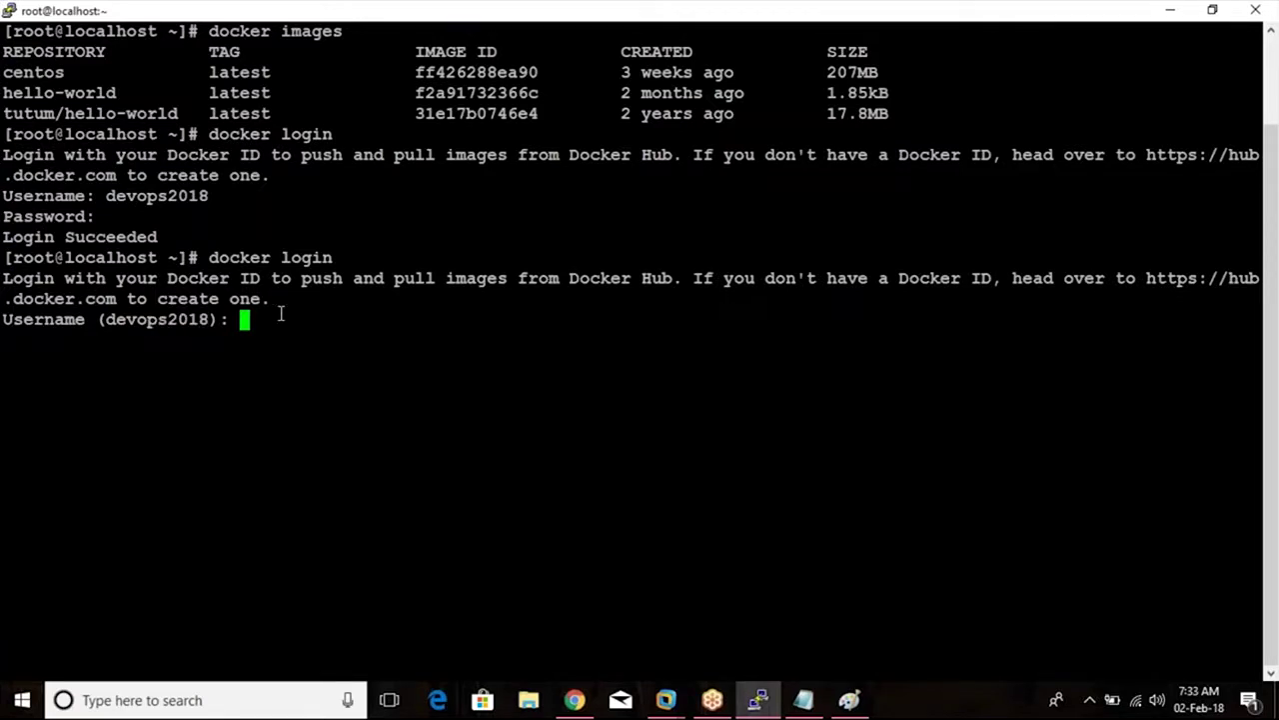
key("ctrl+x")
key("ctrl+c")
key("ctrl+c")
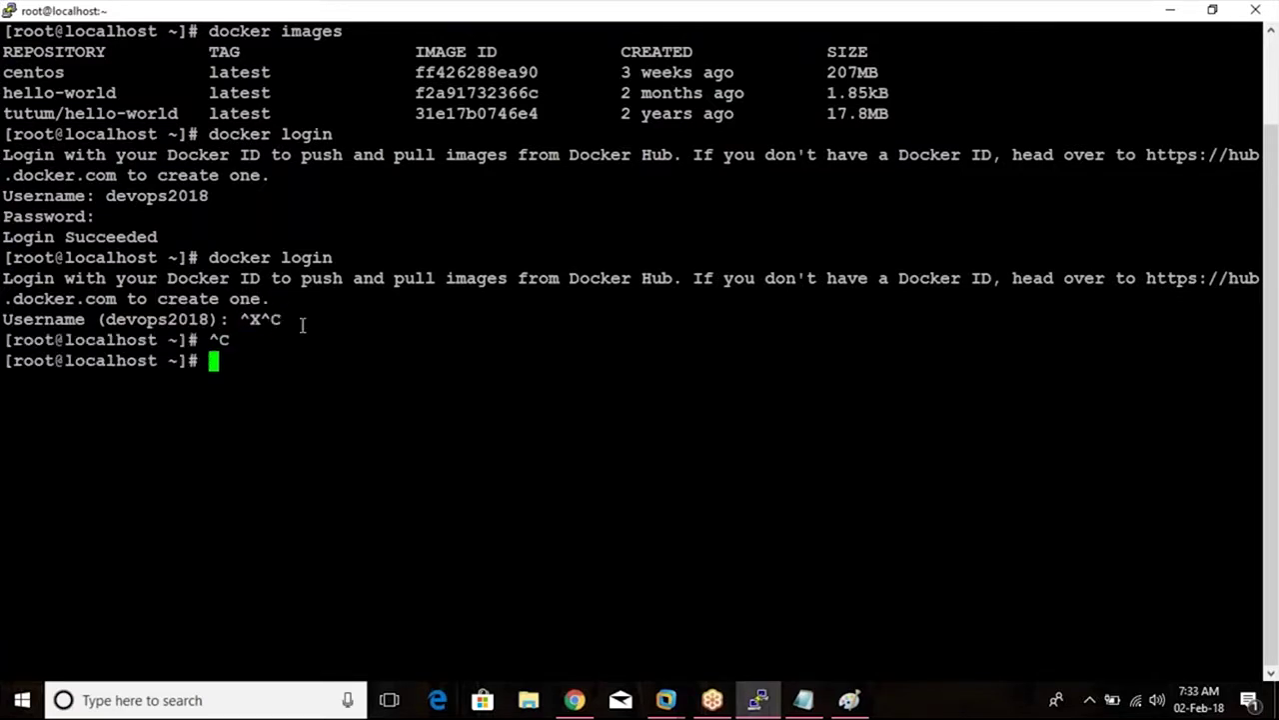
Log out of Docker Hub, then log back in with the account username and password
type("docker logout")
key("Return")
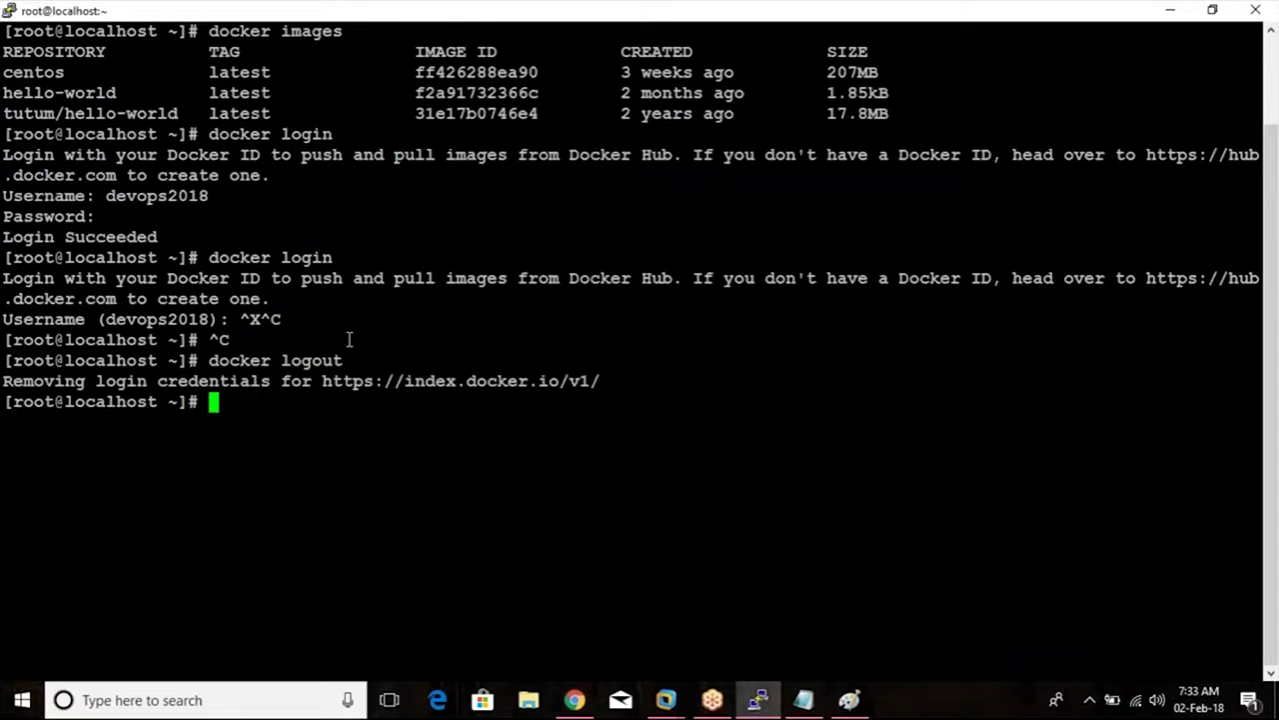
type("docker l")
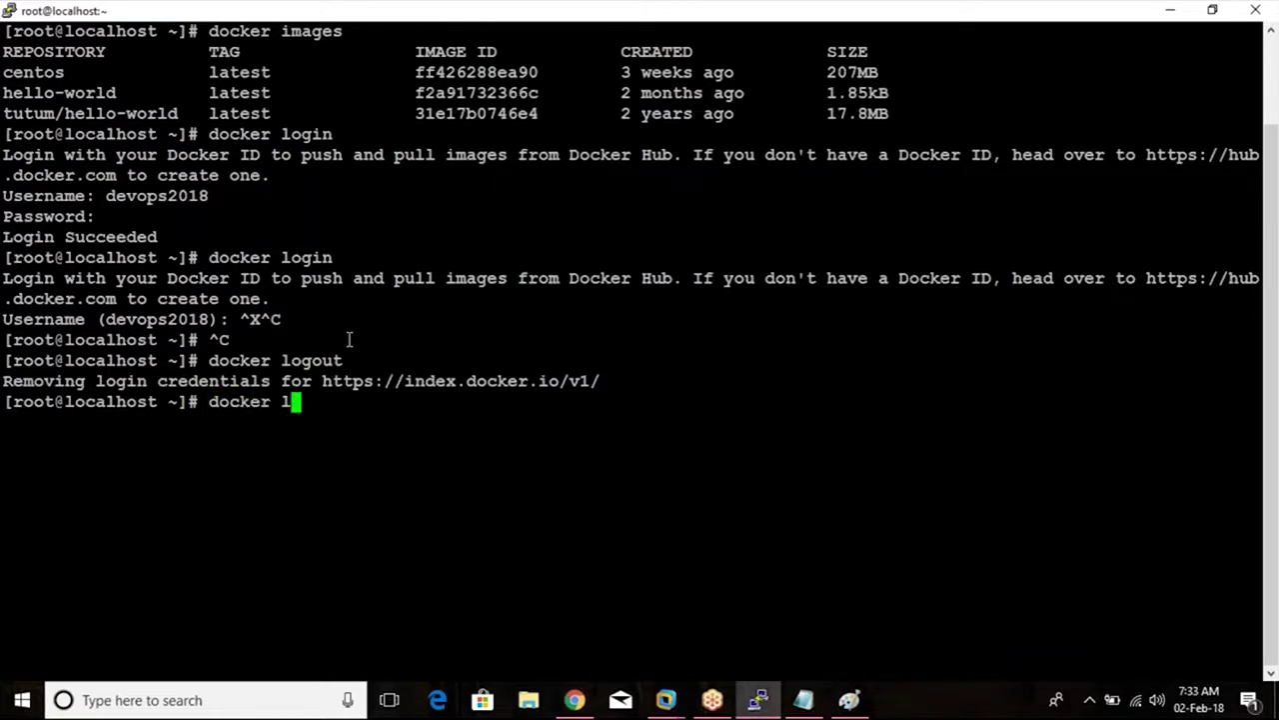
type("ogin")
key("Return")
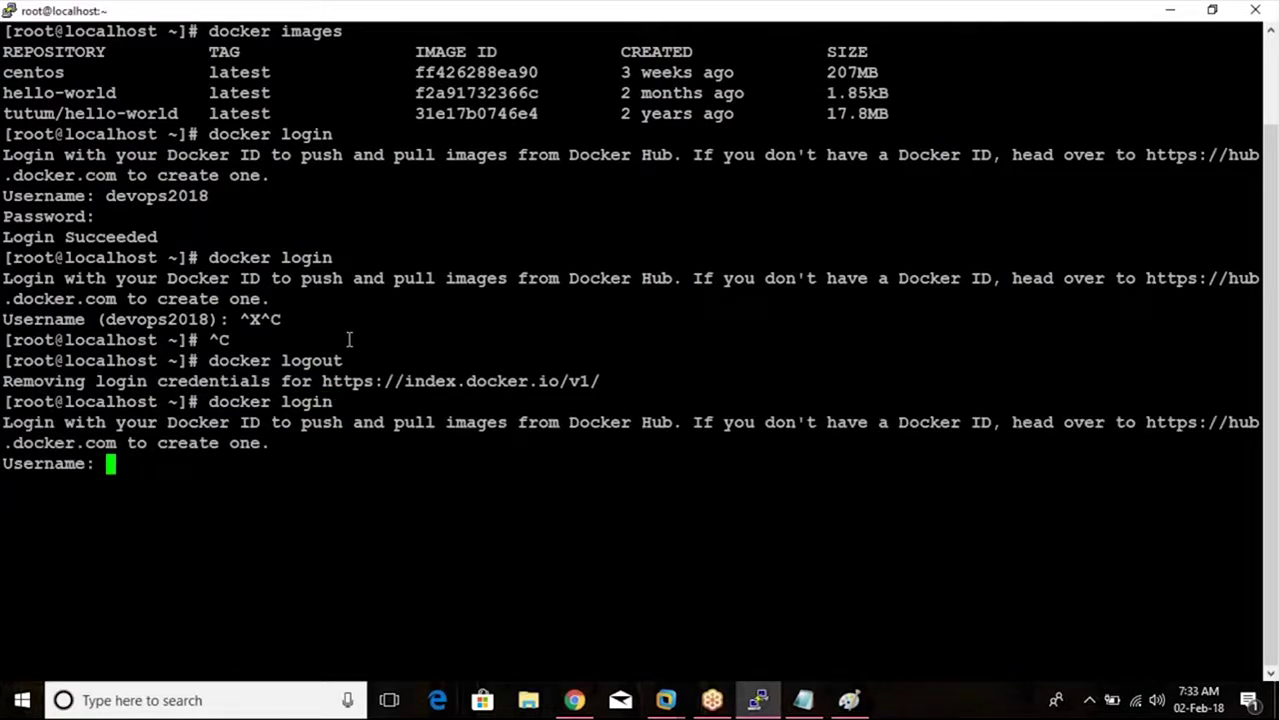
type("devops2018")
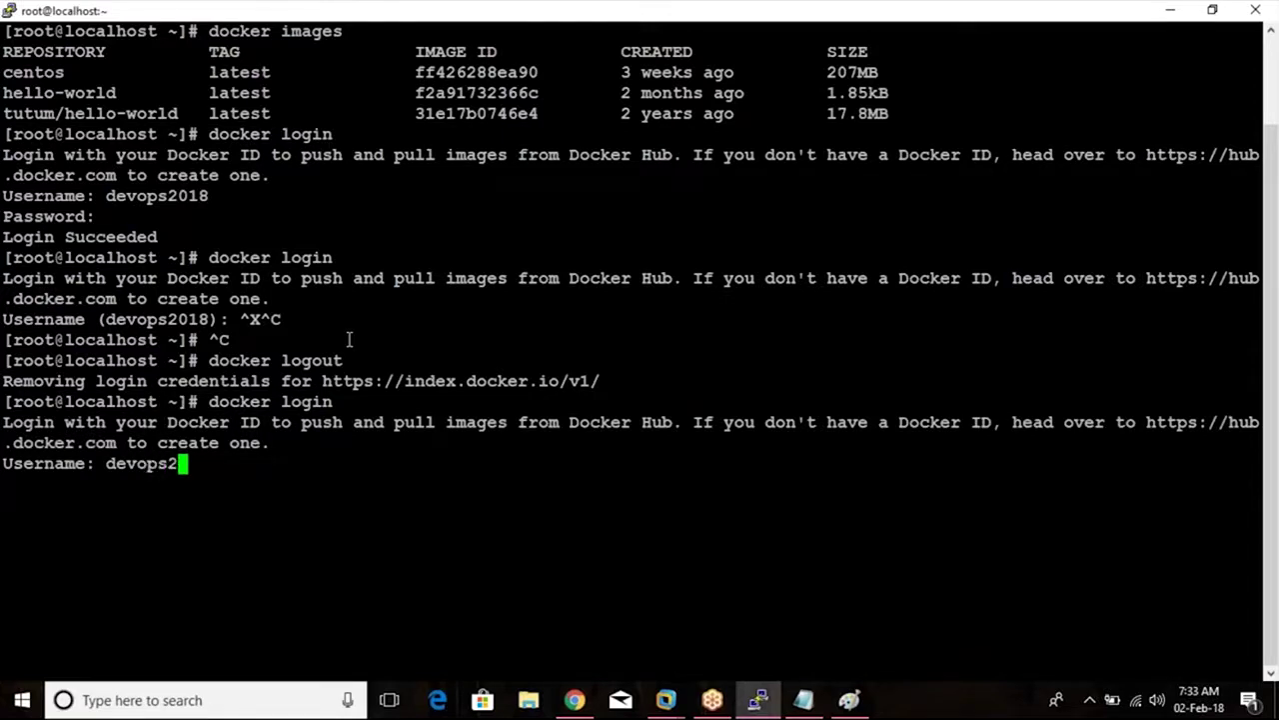
key("Return")
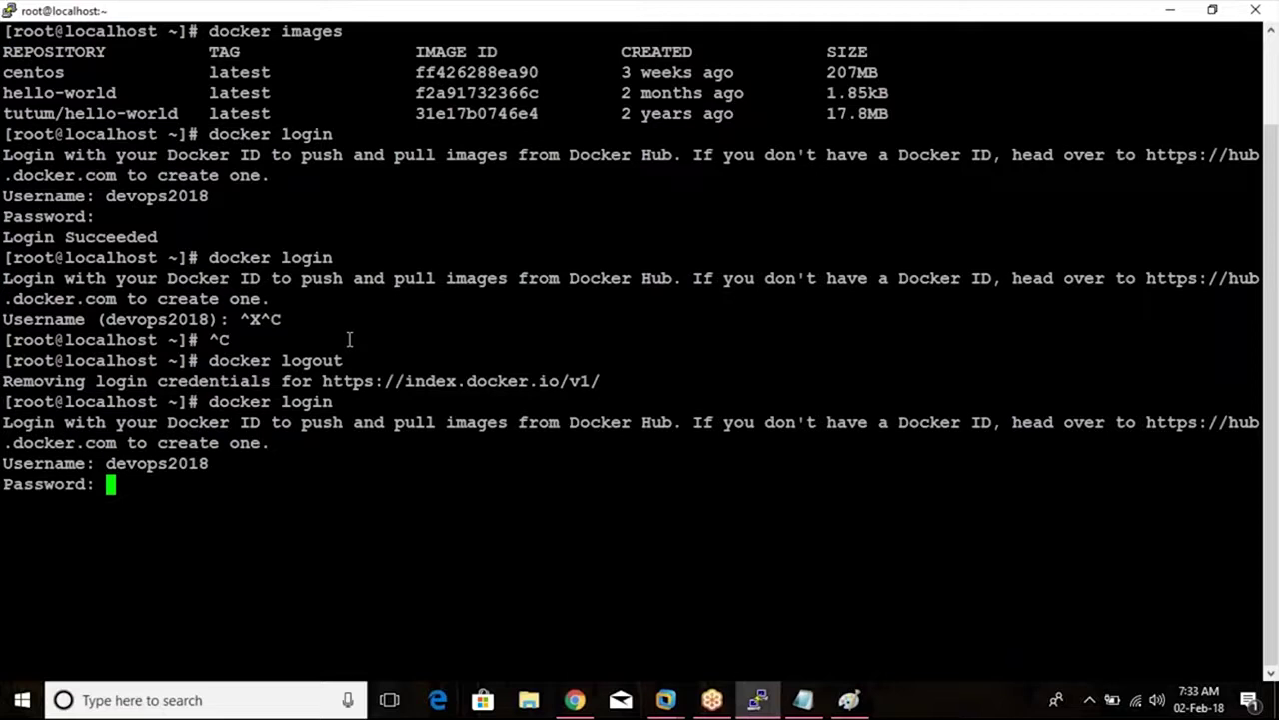
key("Return")
In Paint, select the entire Docker diagram on the canvas
left_click(849, 700)
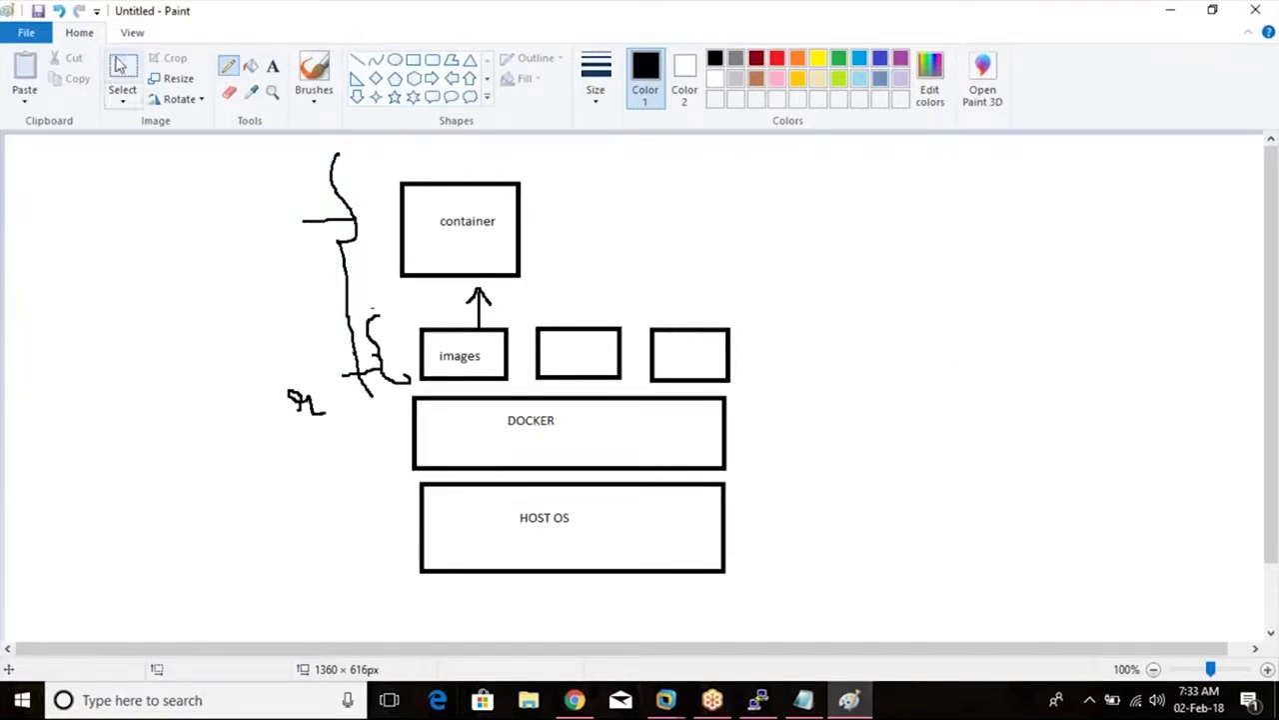
left_click(122, 72)
left_click_drag(240, 154, 862, 580)
Delete the old diagram and draw an oval, a square and a second oval in a row
key("Delete")
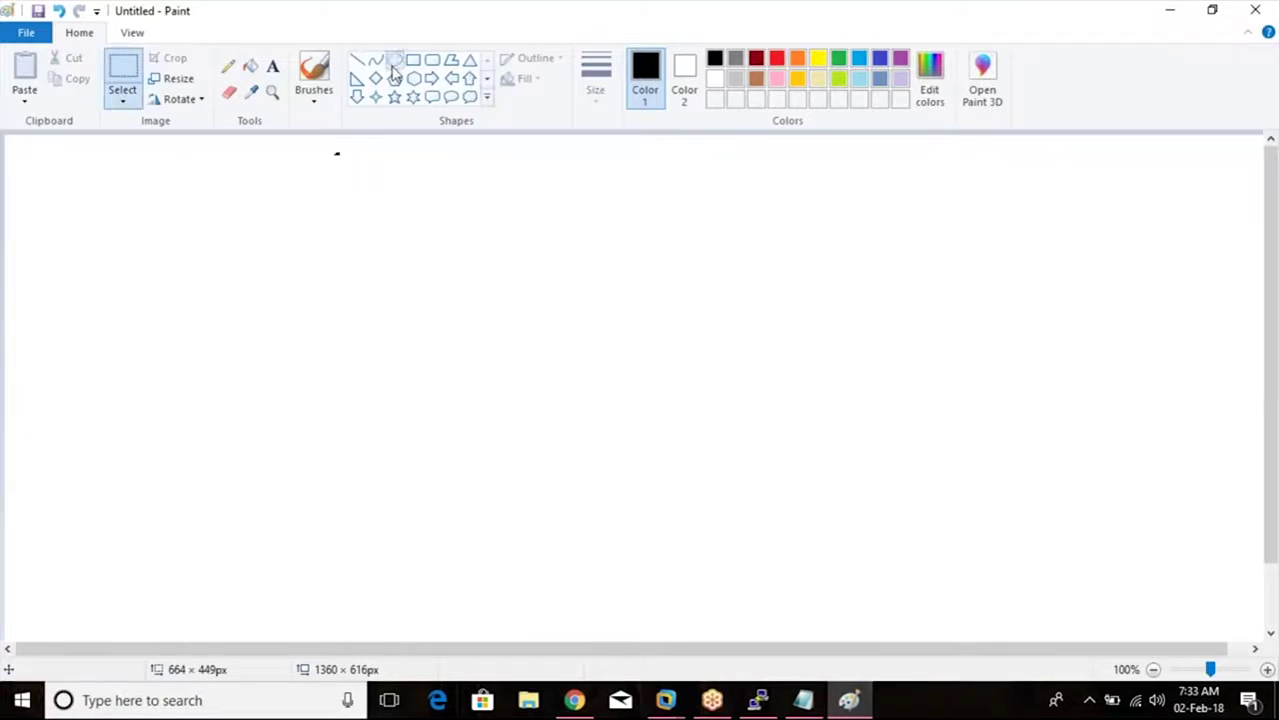
left_click(395, 60)
left_click_drag(120, 340, 198, 401)
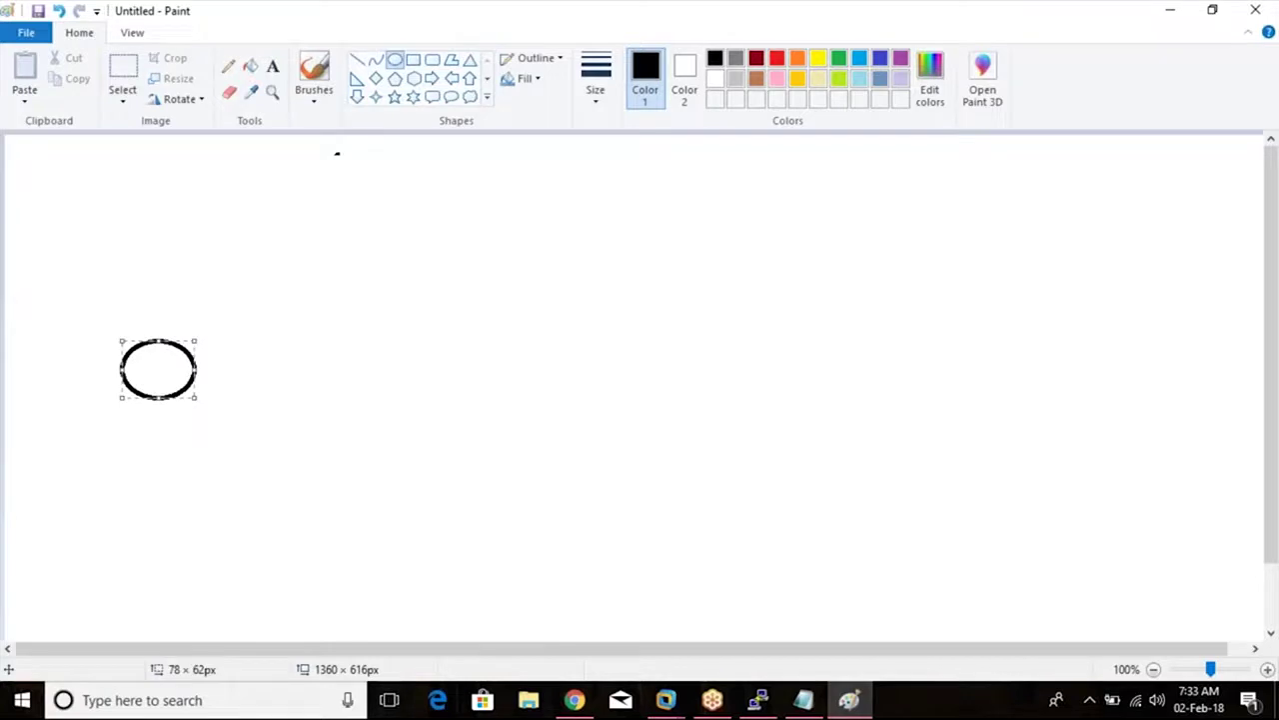
left_click(423, 61)
left_click_drag(317, 328, 398, 409)
left_click(395, 60)
left_click_drag(505, 328, 581, 389)
Add a thought bubble at the upper right labelled 'dockerhub'
left_click(470, 96)
left_click_drag(812, 188, 957, 317)
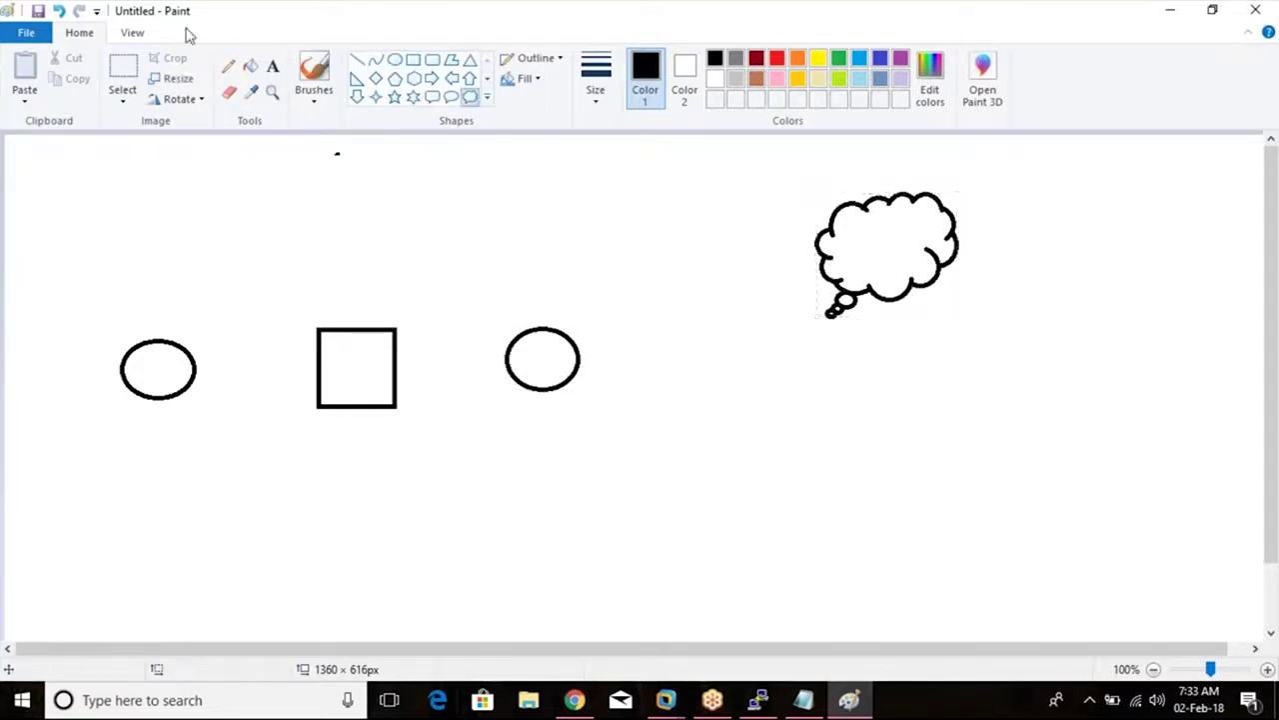
left_click(272, 66)
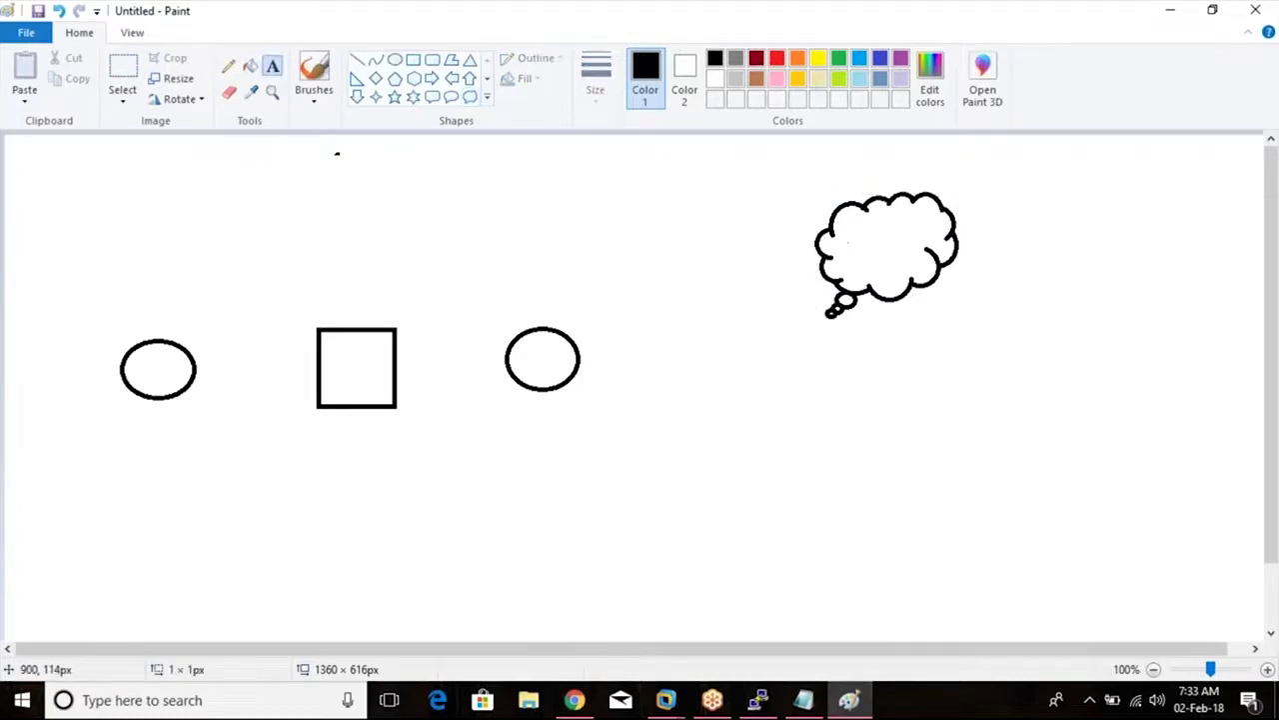
left_click(848, 241)
type("dockerhub")
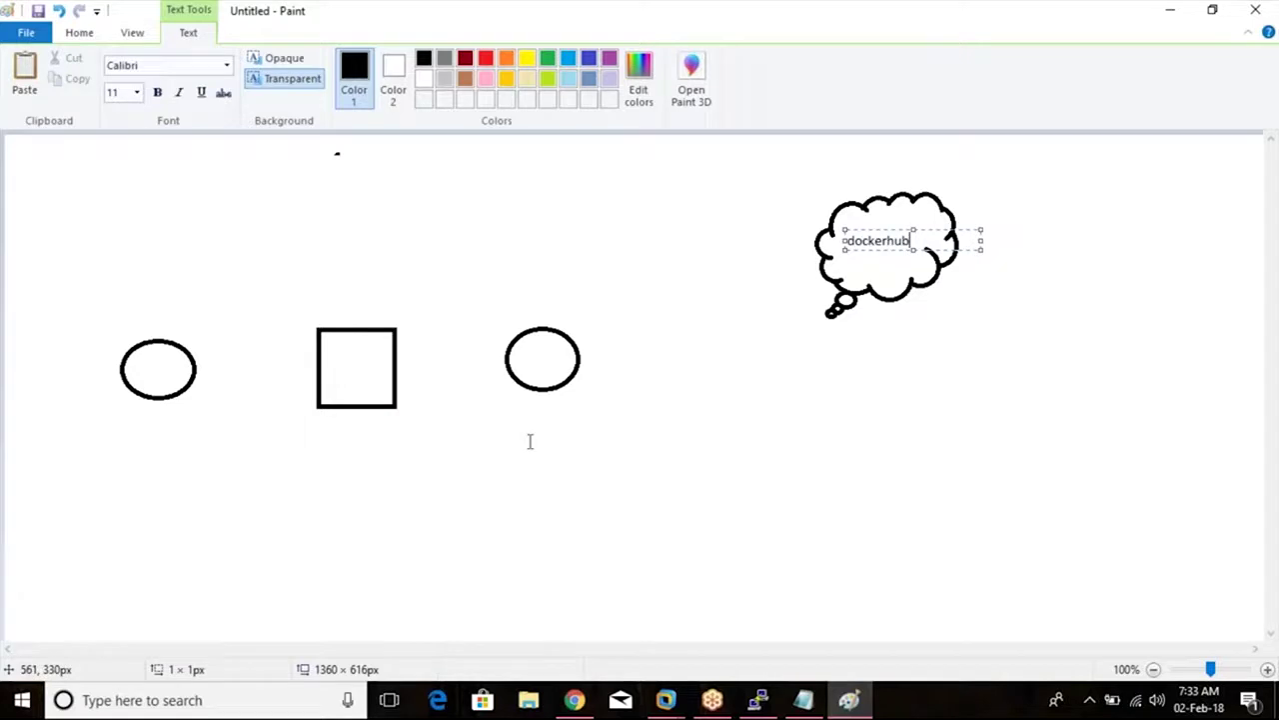
left_click(525, 401)
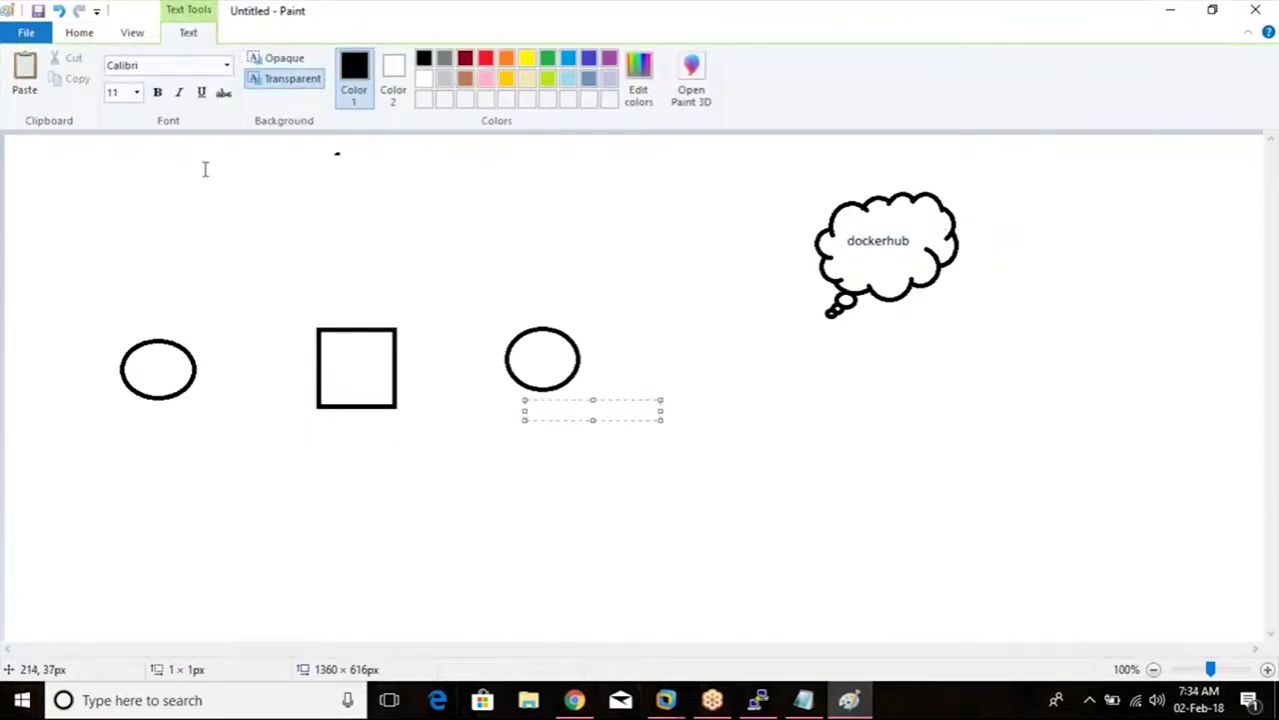
left_click(286, 290)
Pencil a check mark onto the right oval
left_click(226, 67)
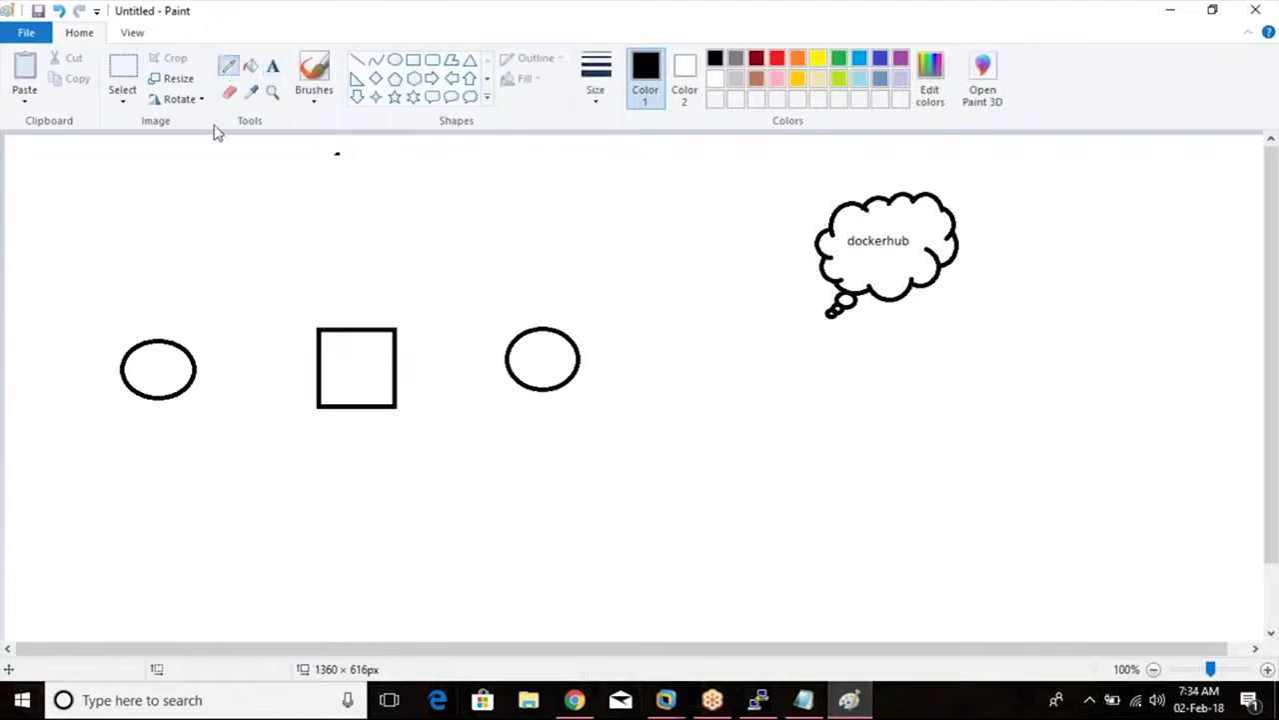
left_click_drag(556, 317, 588, 300)
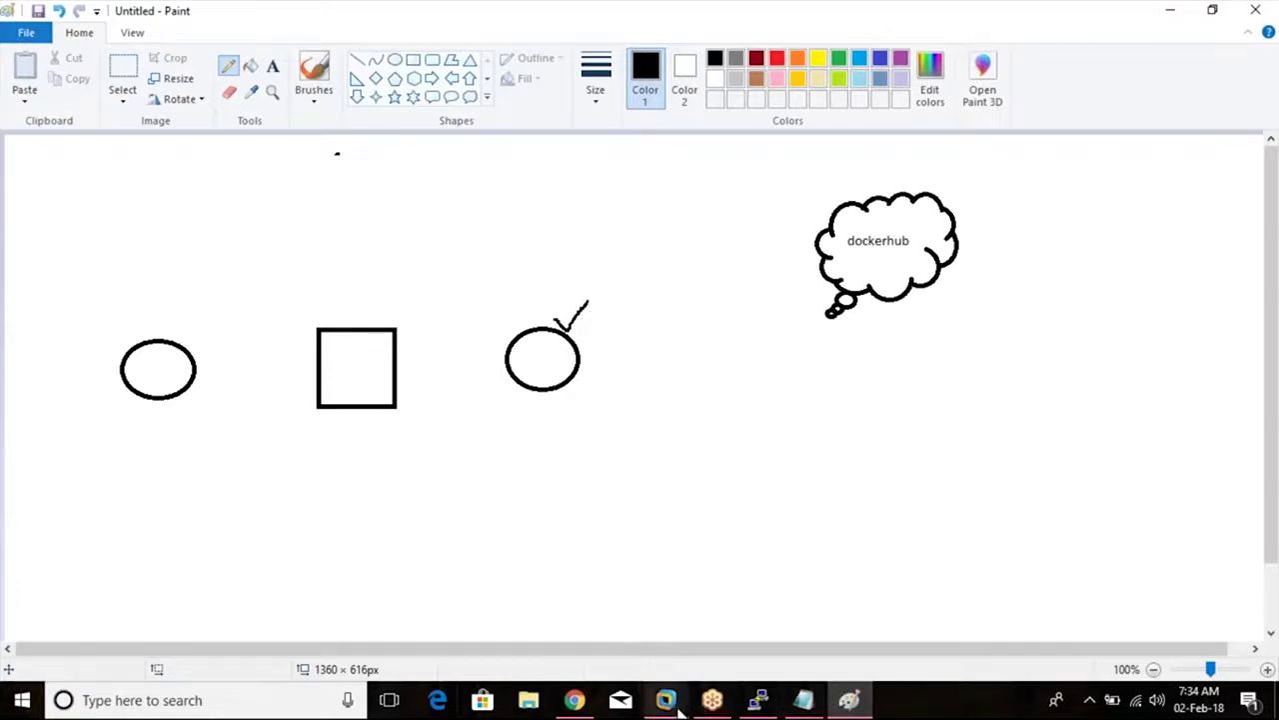
mouse_move(678, 705)
left_click(1186, 598)
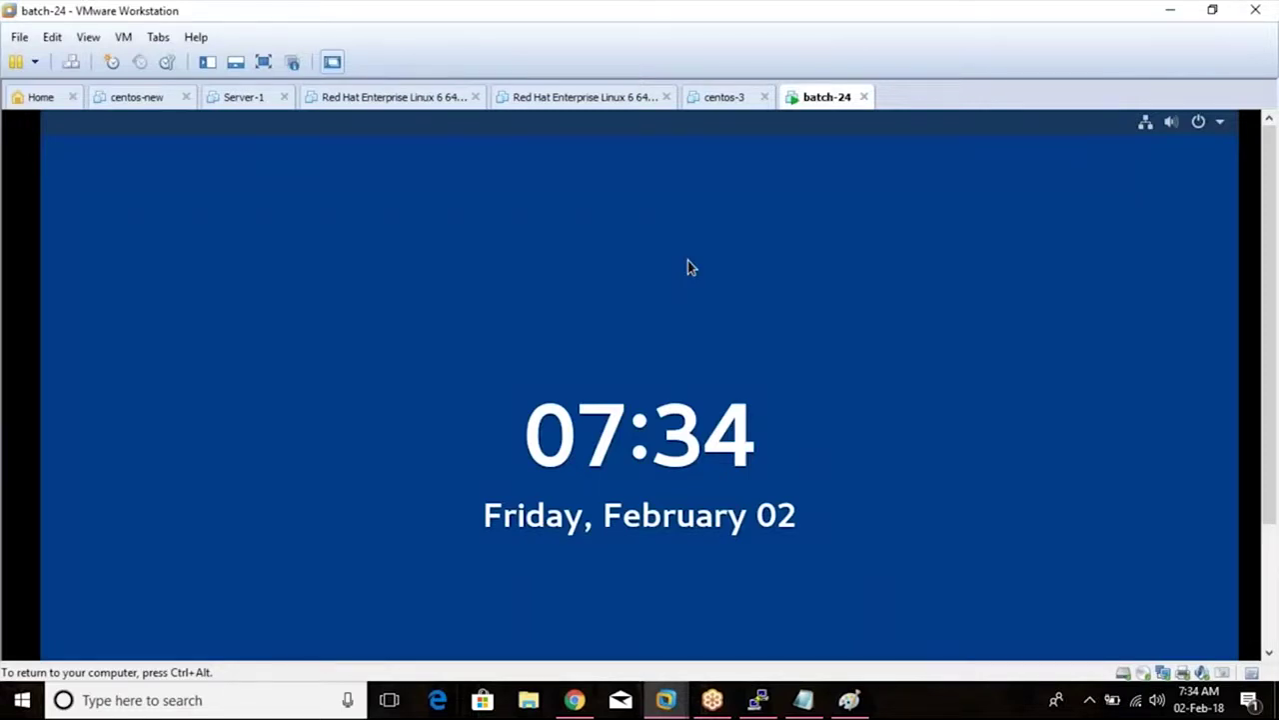
left_click(845, 704)
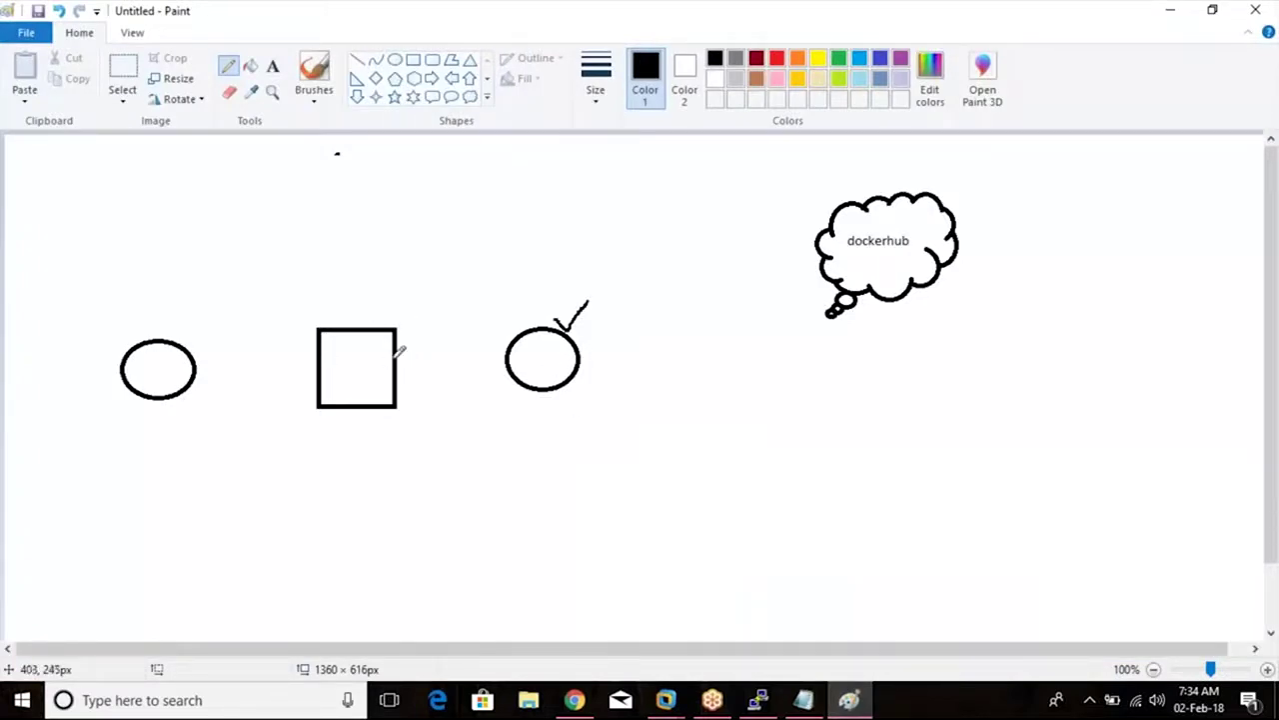
Draw arrows from the square to the oval, oval to the cloud, and cloud down to a server box
mouse_move(400, 360)
left_mouse_down()
mouse_move(502, 346)
mouse_move(492, 370)
left_mouse_up()
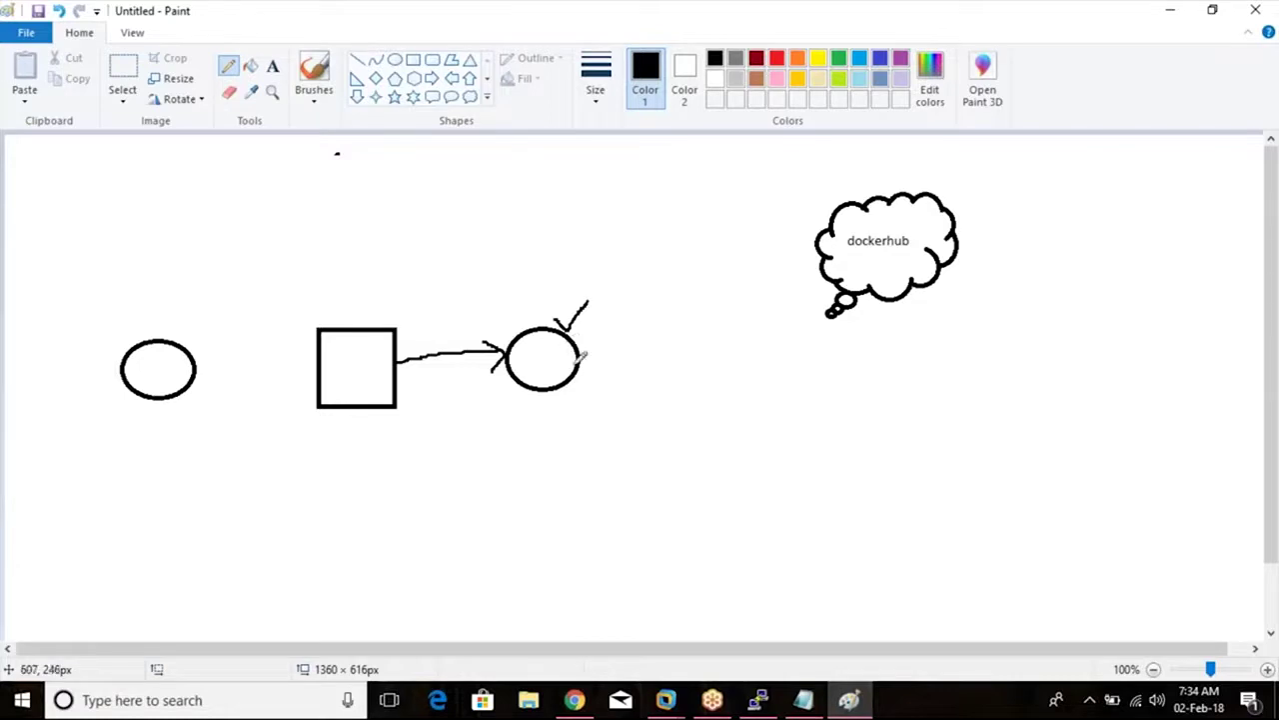
mouse_move(577, 358)
left_mouse_down()
mouse_move(614, 297)
mouse_move(760, 243)
mouse_move(813, 249)
mouse_move(805, 276)
left_mouse_up()
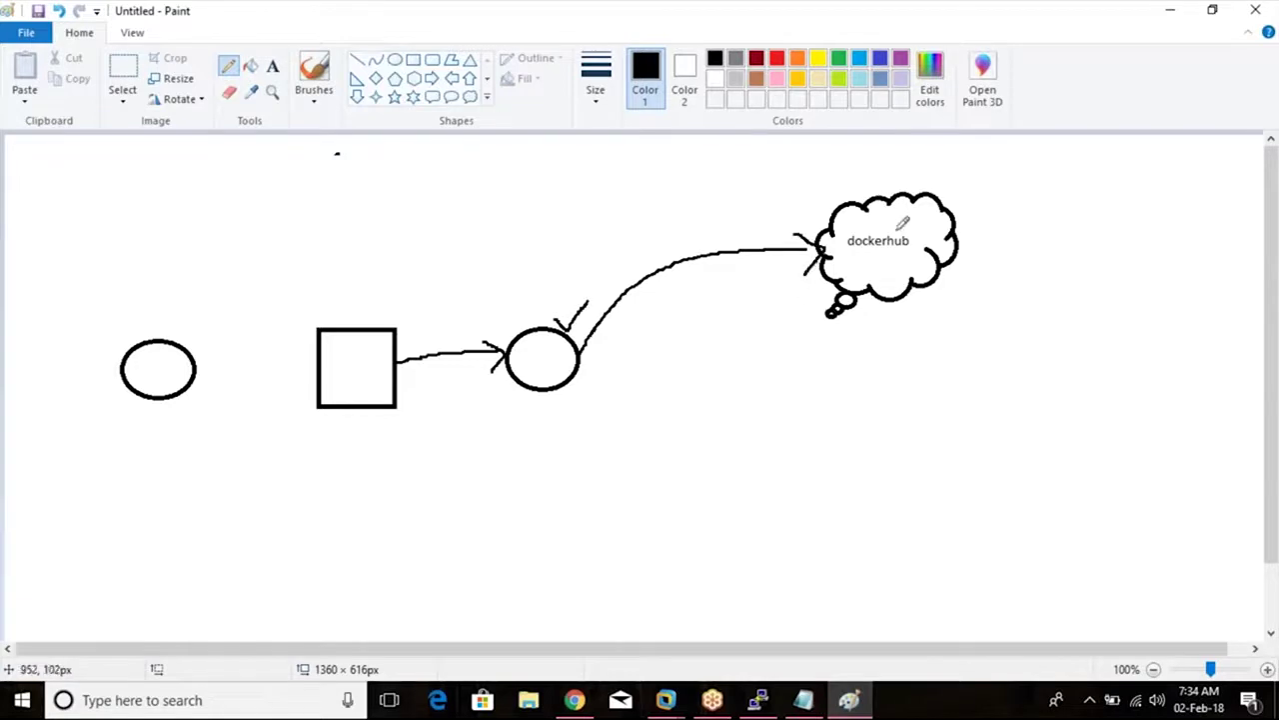
mouse_move(914, 288)
left_mouse_down()
mouse_move(1050, 413)
mouse_move(1149, 420)
mouse_move(1200, 495)
mouse_move(1086, 551)
mouse_move(1015, 438)
left_mouse_up()
mouse_move(1070, 387)
left_mouse_down()
mouse_move(1096, 404)
mouse_move(1088, 424)
left_mouse_up()
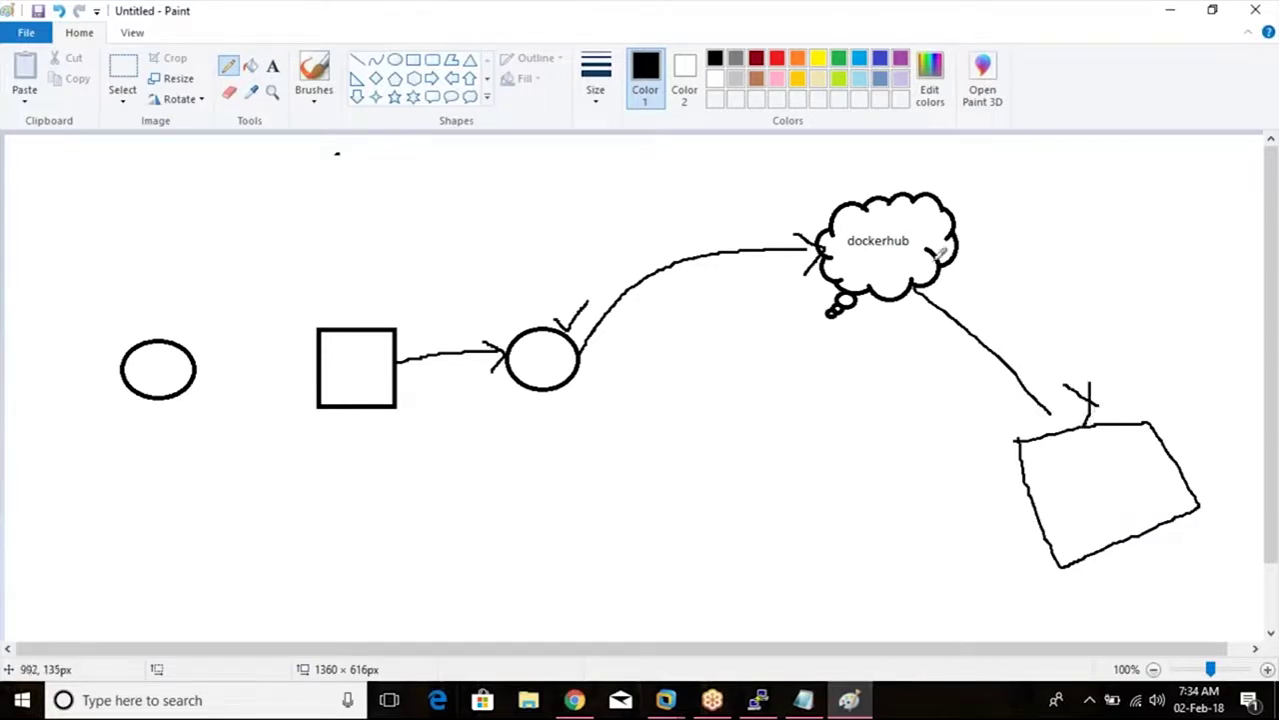
mouse_move(1036, 408)
left_mouse_down()
mouse_move(1066, 420)
mouse_move(1065, 378)
left_mouse_up()
Sketch dashes in the server box and square, plus arrows from the left circle and out of the cloud
left_click_drag(1043, 487, 1090, 465)
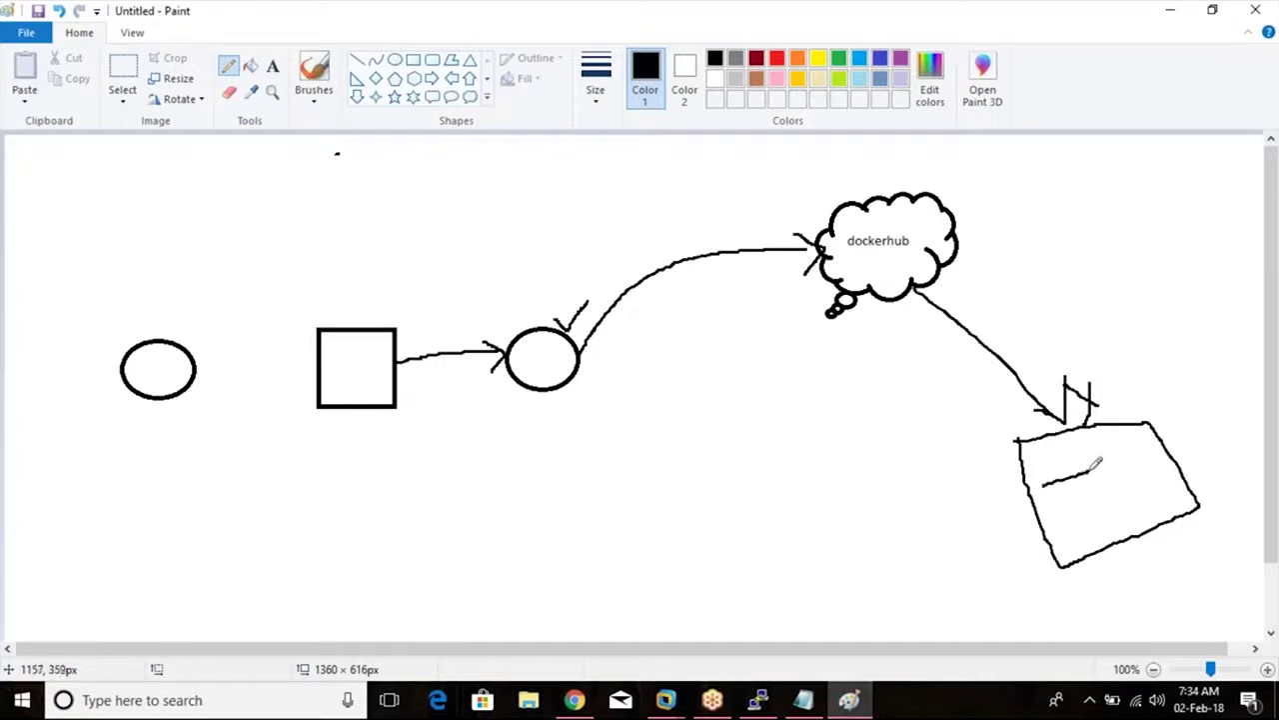
left_click_drag(1055, 509, 1096, 504)
mouse_move(343, 347)
left_mouse_down()
mouse_move(383, 348)
mouse_move(357, 383)
mouse_move(418, 392)
left_mouse_up()
mouse_move(1107, 484)
left_mouse_down()
mouse_move(1162, 470)
mouse_move(1187, 508)
left_mouse_up()
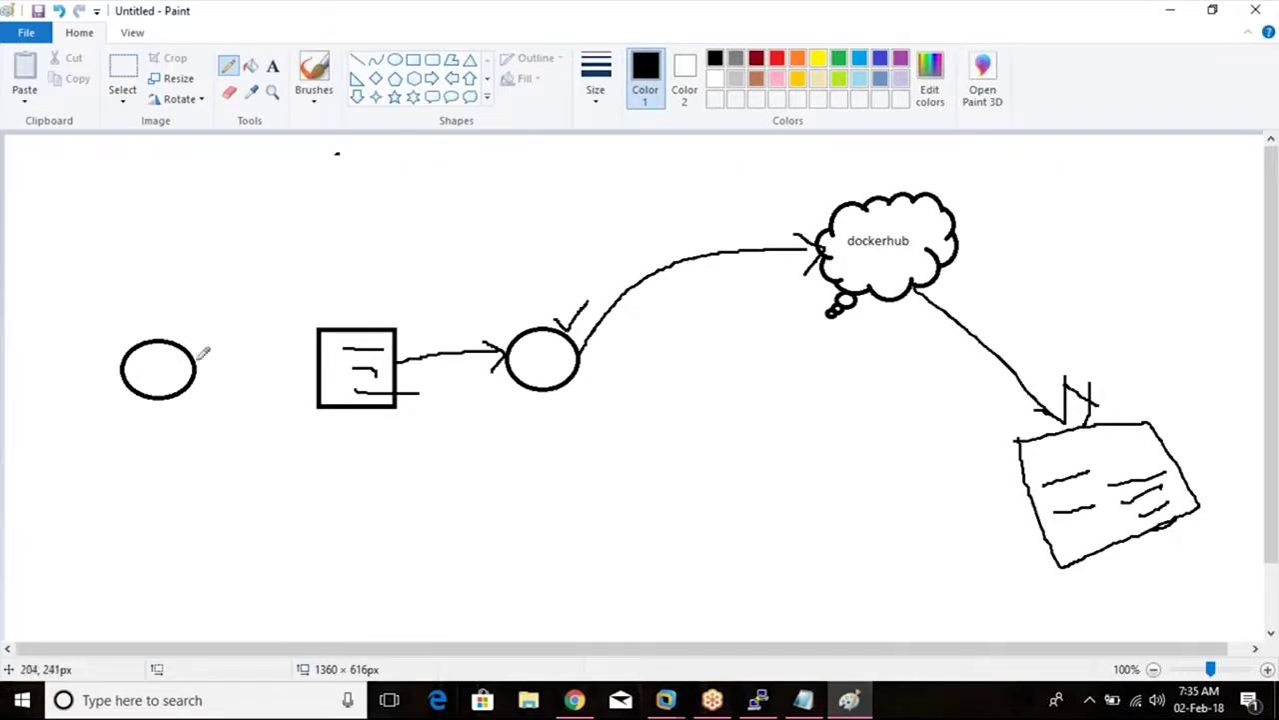
left_click_drag(198, 369, 318, 362)
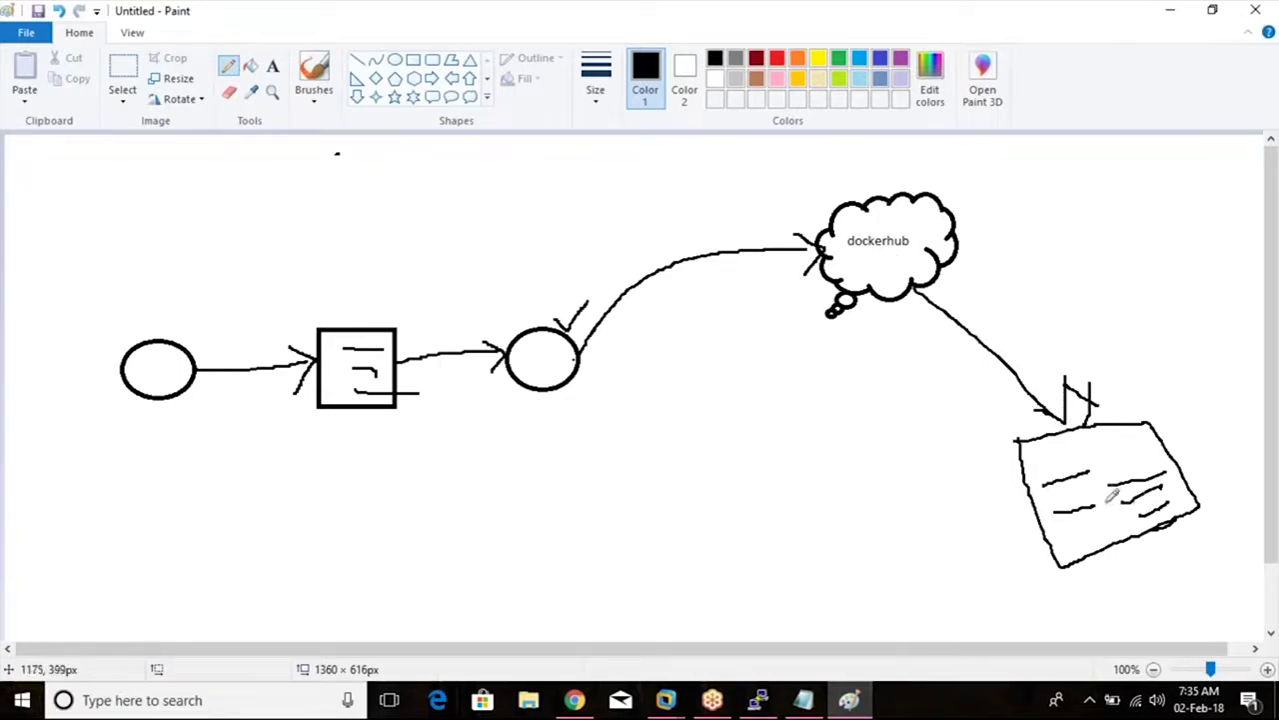
mouse_move(1116, 545)
left_mouse_down()
mouse_move(1103, 456)
mouse_move(1111, 467)
left_mouse_up()
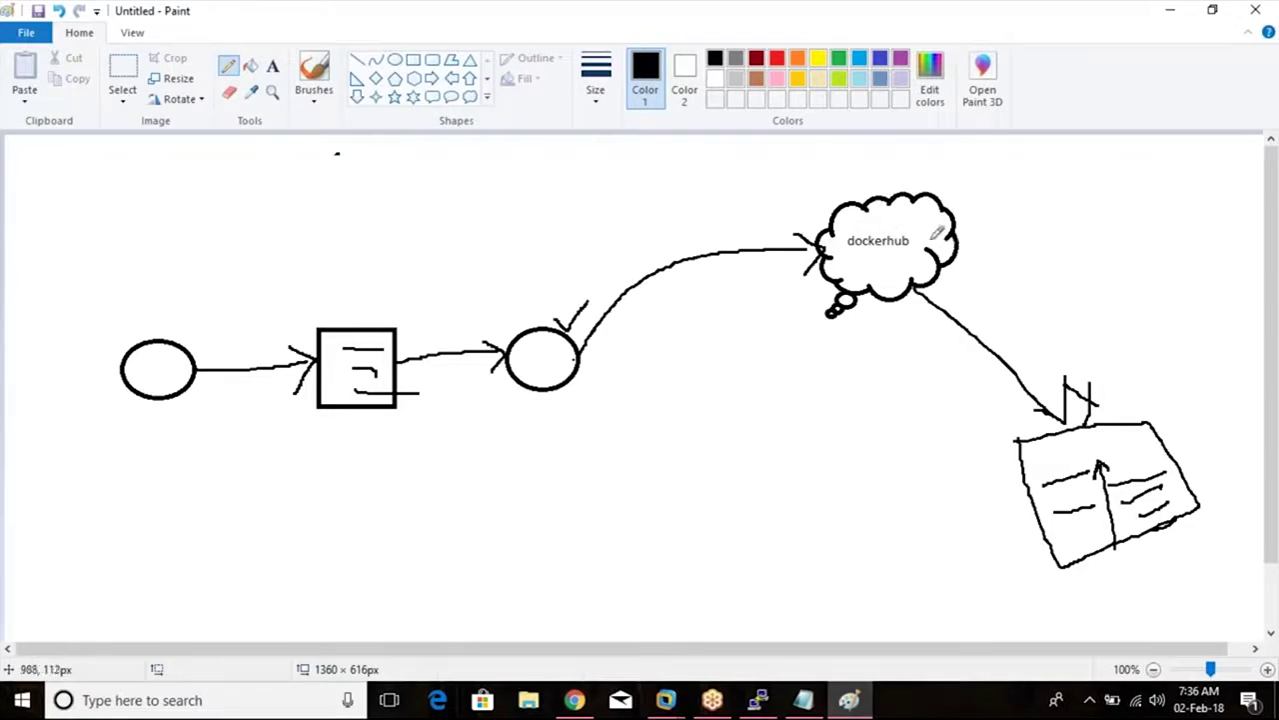
mouse_move(958, 232)
left_mouse_down()
mouse_move(1107, 212)
mouse_move(1079, 218)
left_mouse_up()
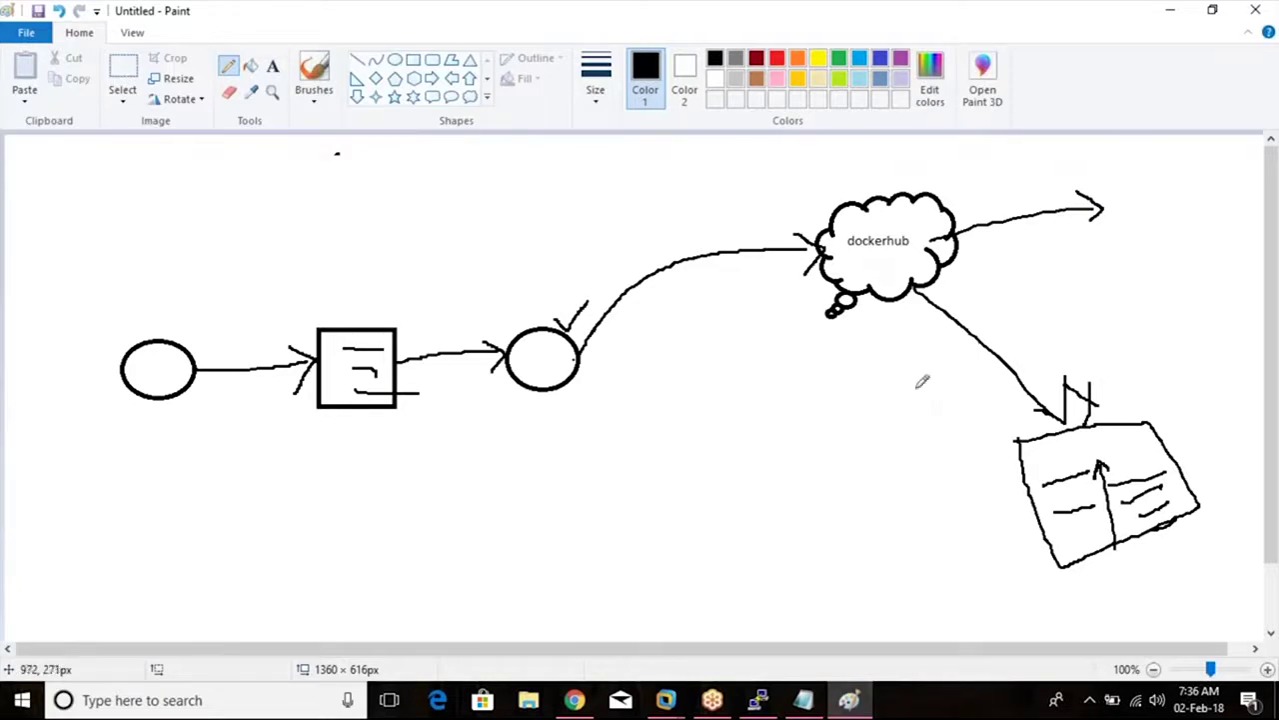
Return through VMware to the PuTTY root session and clear the terminal screen
key("alt+Tab")
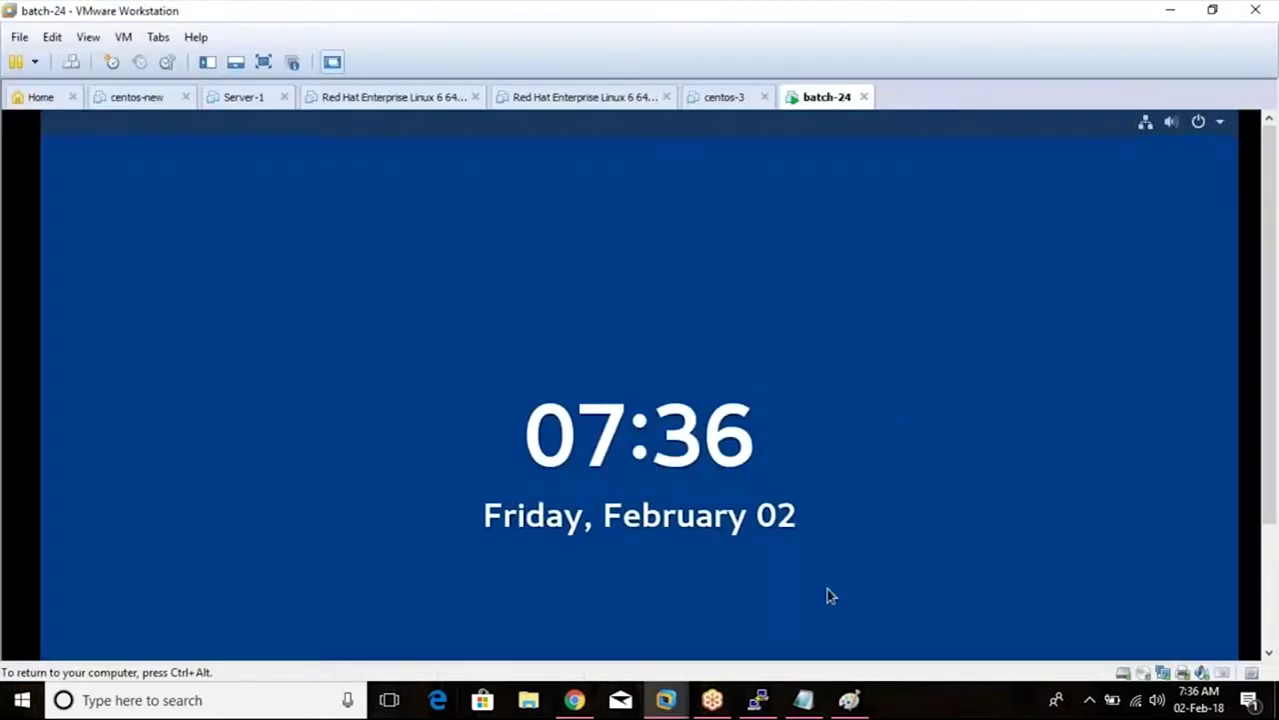
left_click(762, 702)
type("clear")
key("Return")
type("docker ")
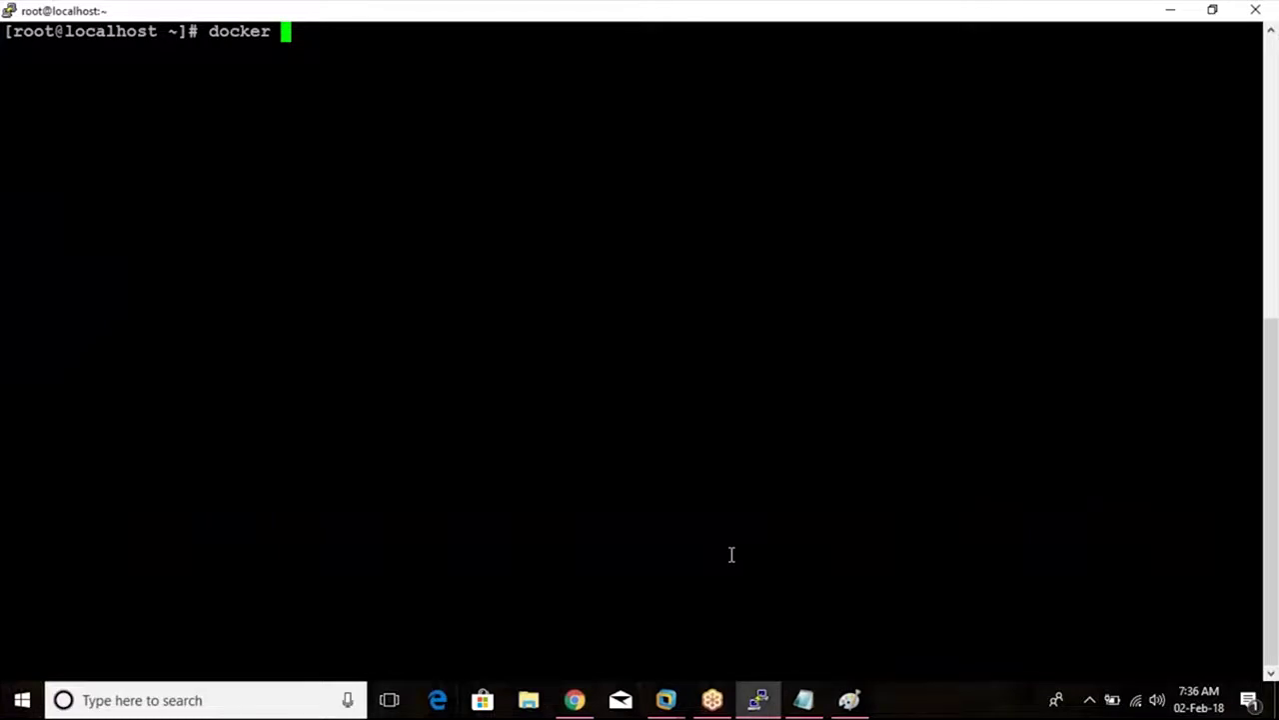
type("ps")
Run docker ps, start an interactive centos container with docker run -it, and run yum install git
key("Return")
type("docker ")
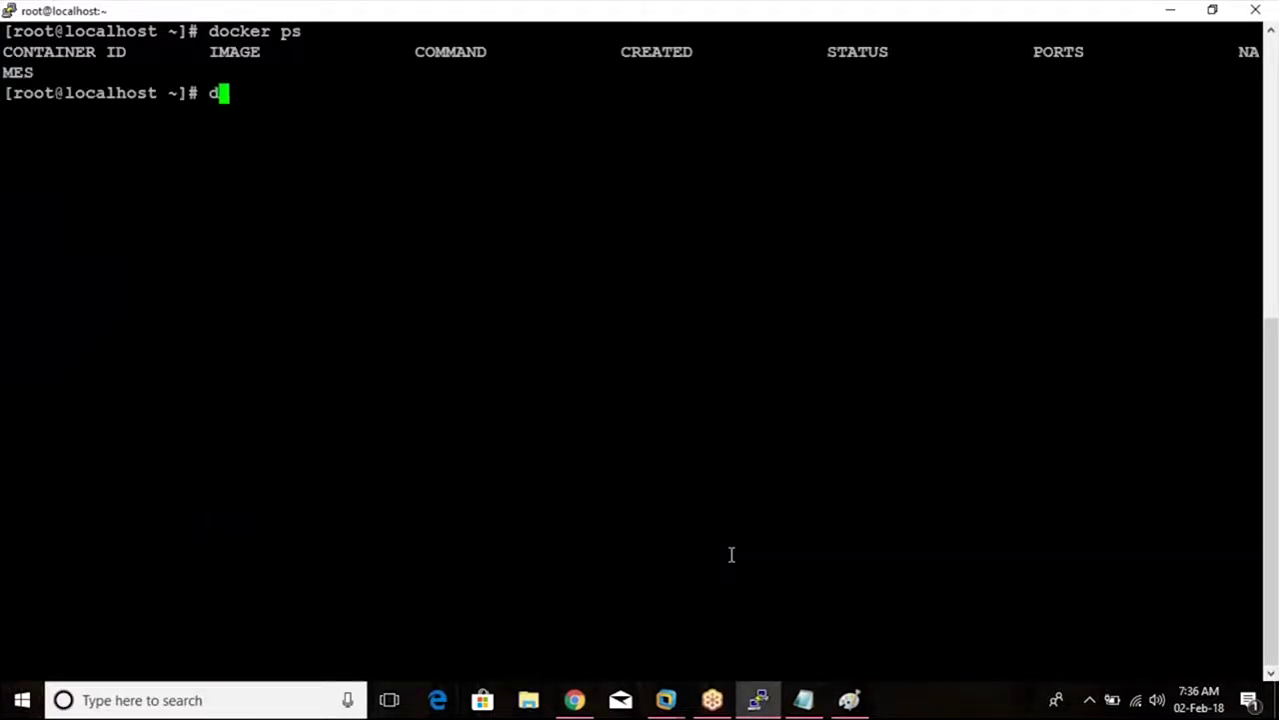
type("r")
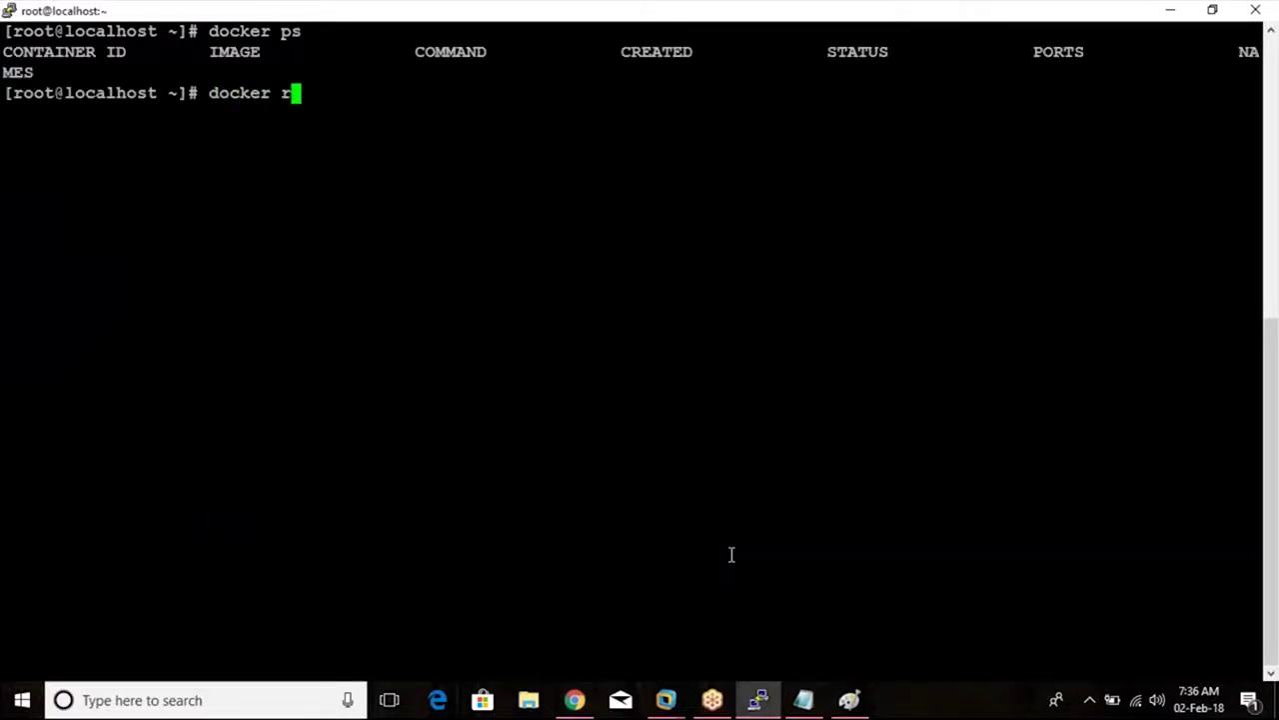
type("un -itd")
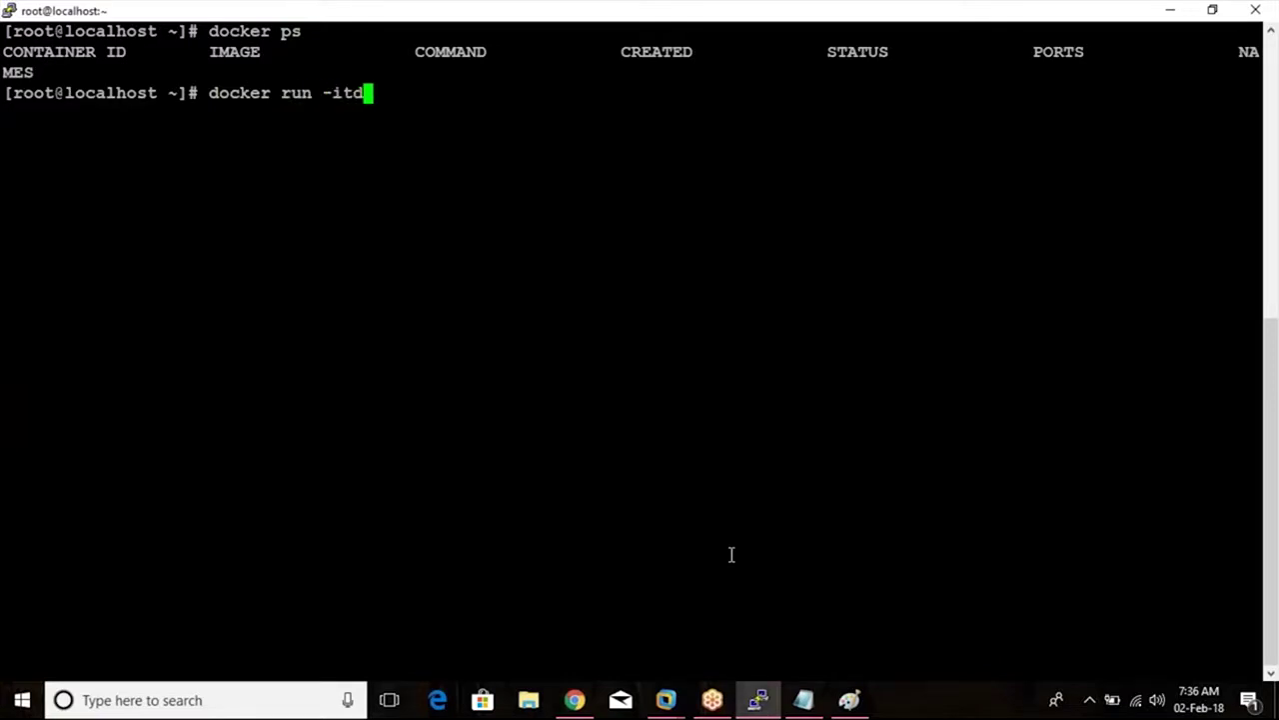
key("BackSpace")
key("BackSpace")
type("centos")
key("Return")
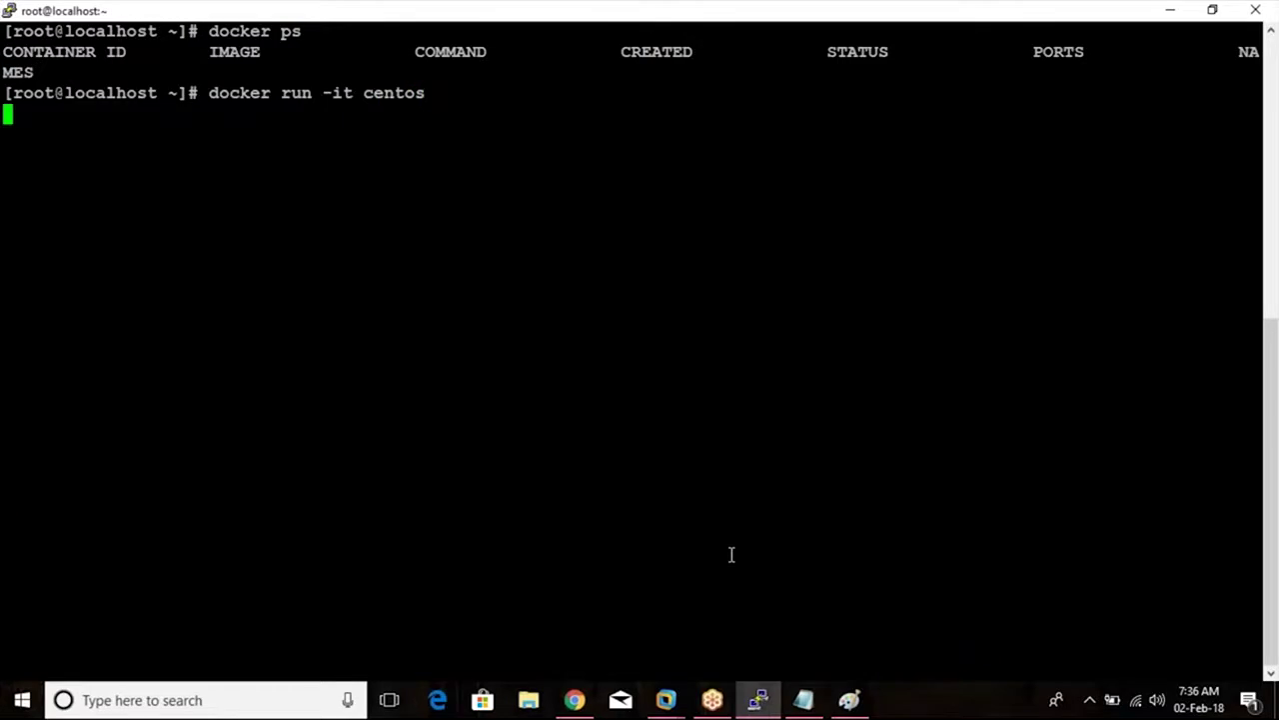
type("yu")
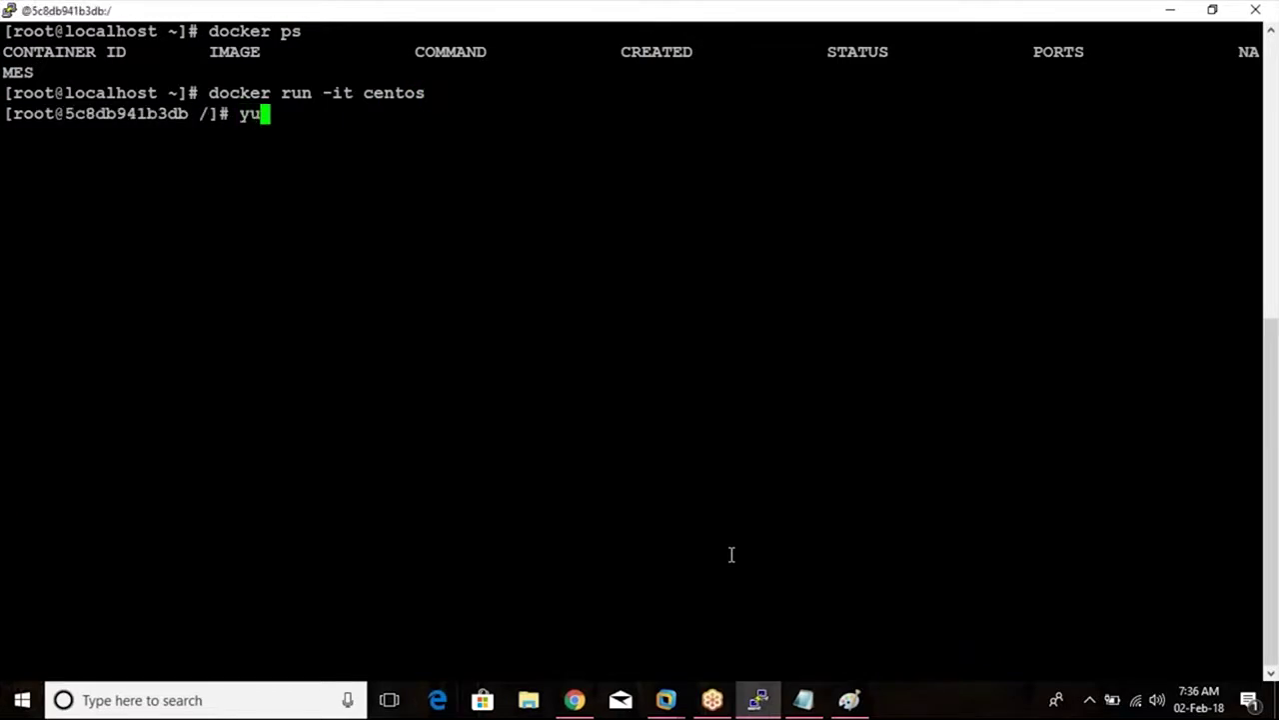
type("m inst")
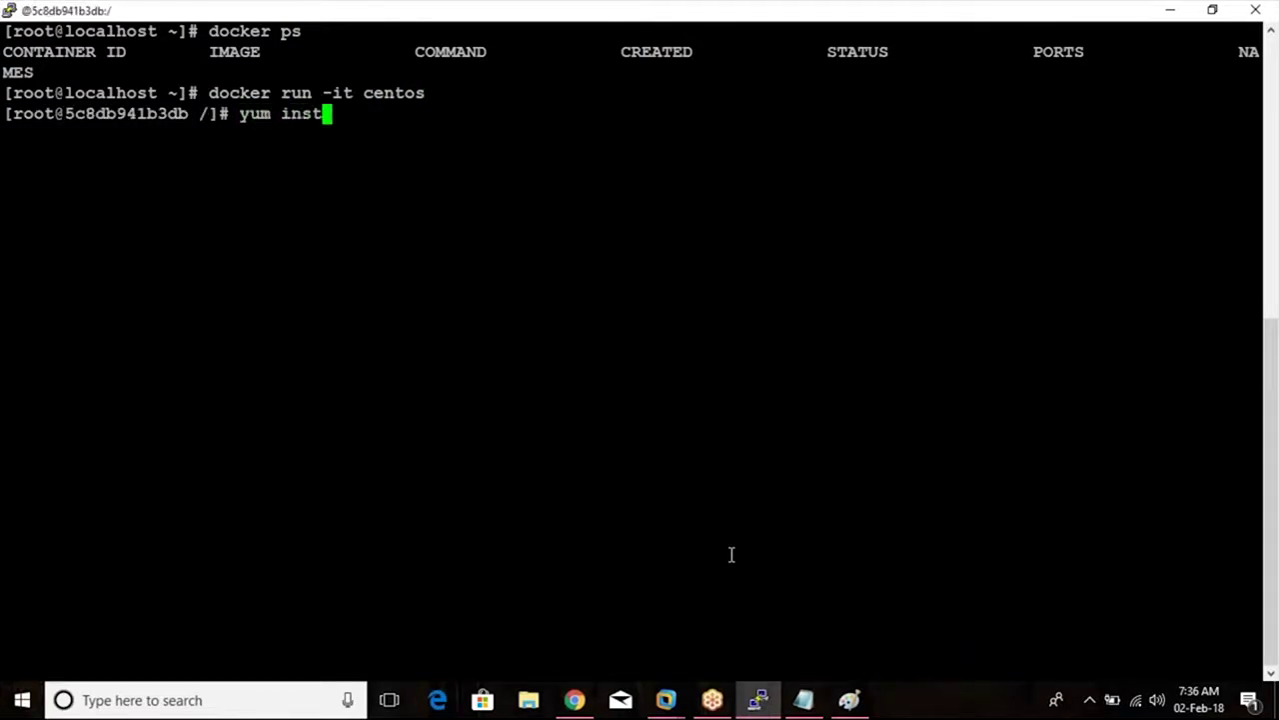
type("all git")
key("Return")
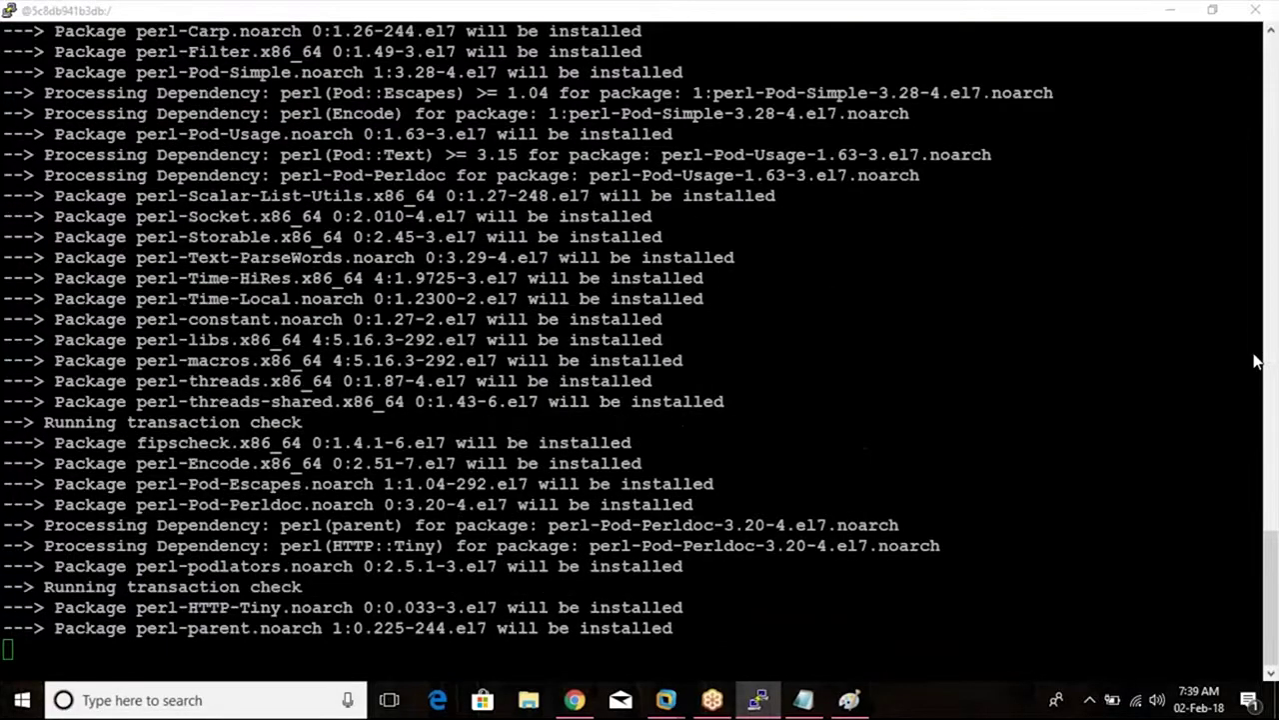
Answer y to approve the git installation and accept the CentOS GPG signing key
left_click(852, 604)
type("y")
key("Return")
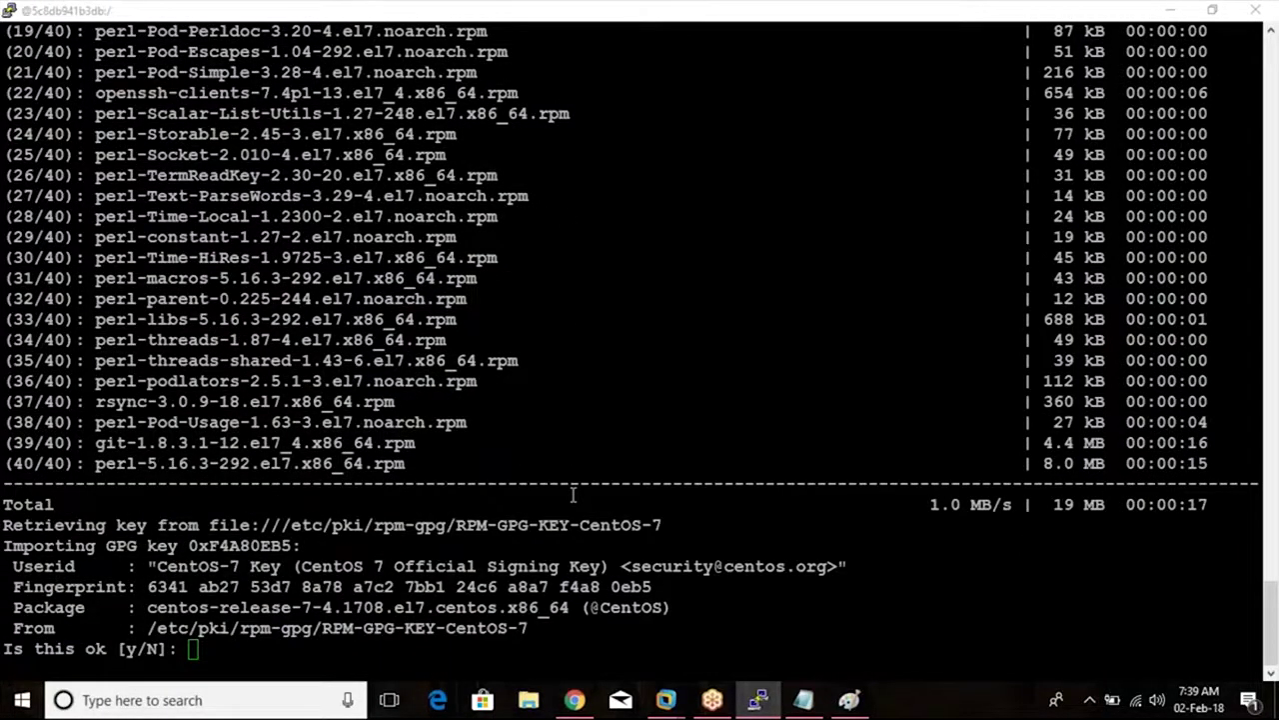
left_click(500, 484)
type("y")
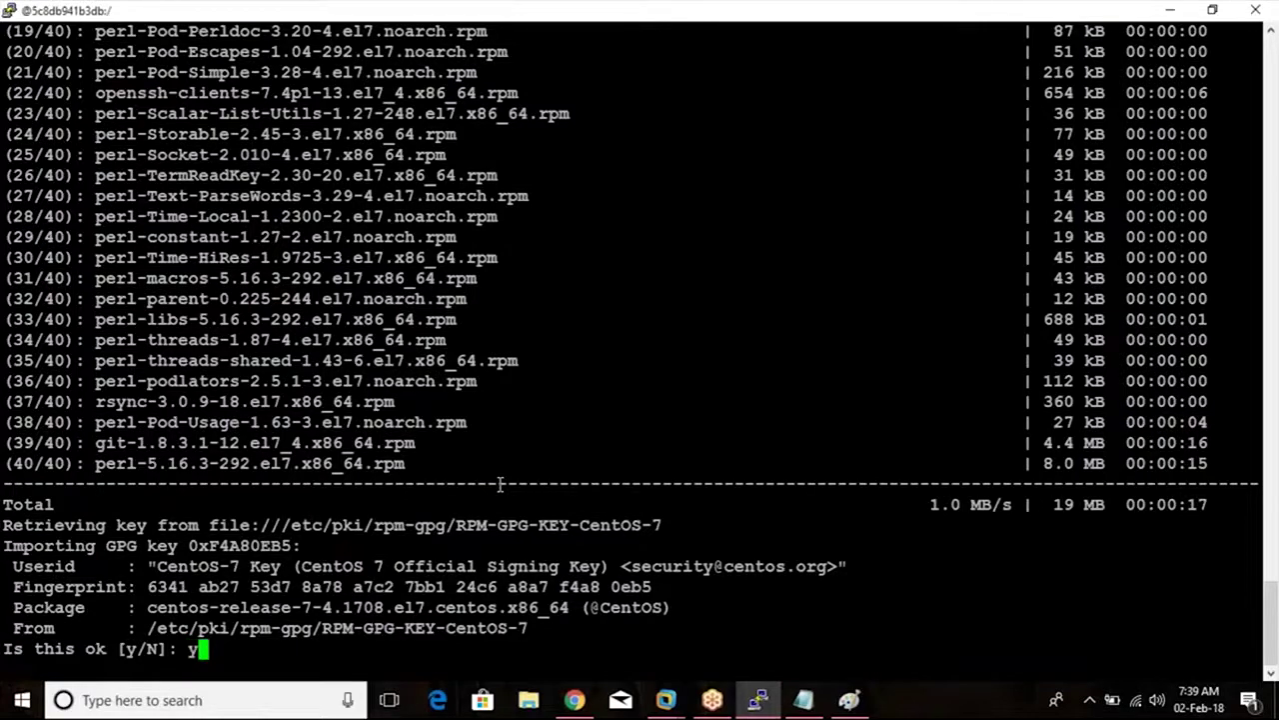
key("Return")
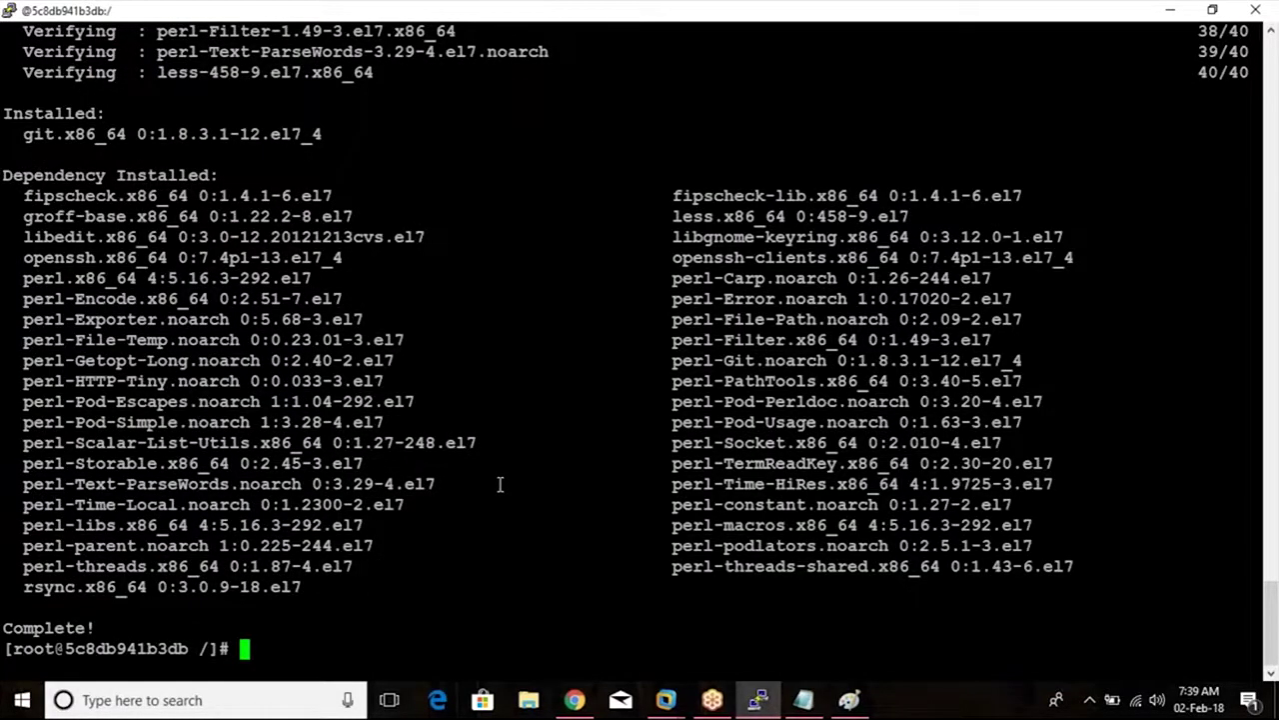
Run git to confirm it is installed and prints its common commands
type("git]")
key("Return")
type("git")
key("Return")
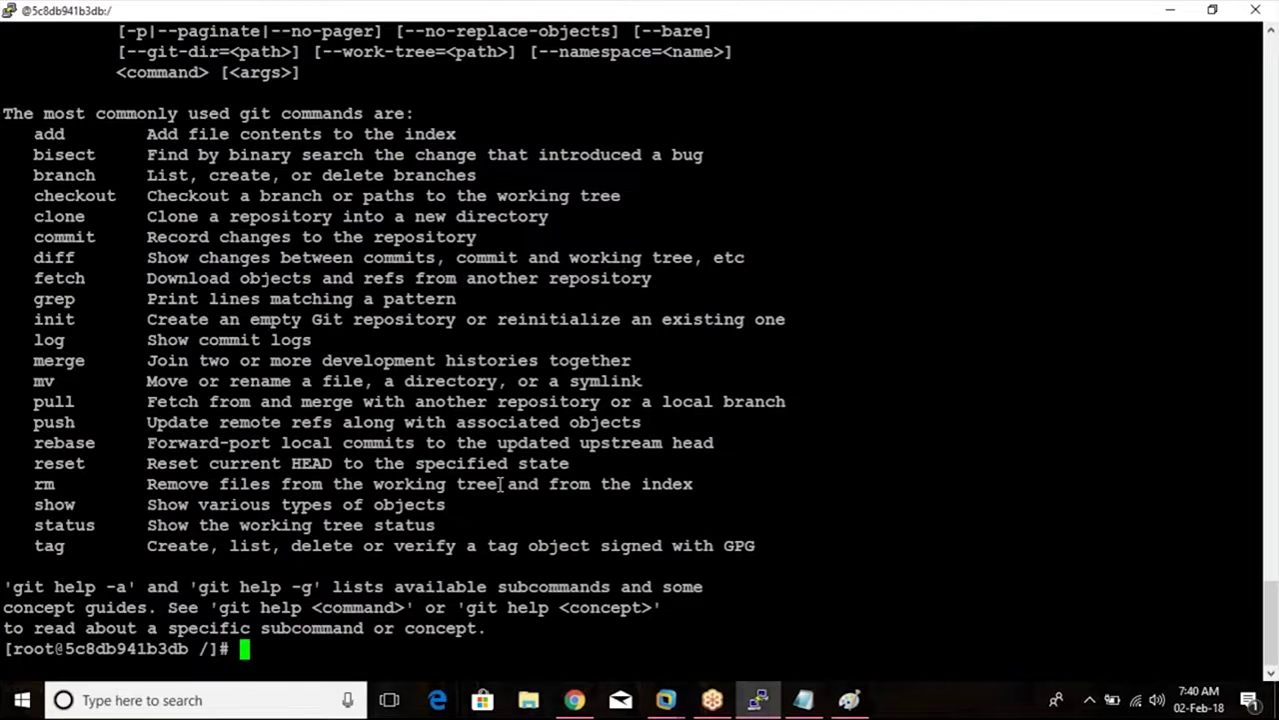
Go to /opt and create directories d1, d2, d3, d4 and d5, listing the contents
type("cd /opt")
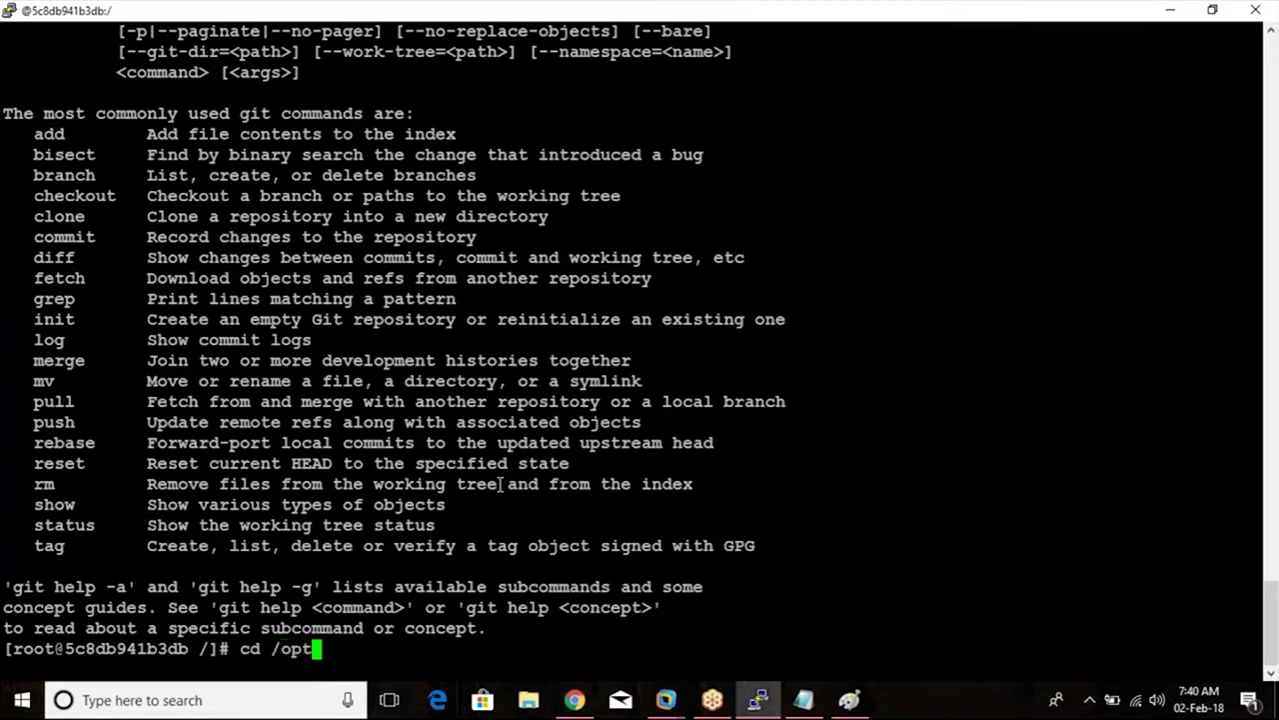
key("Return")
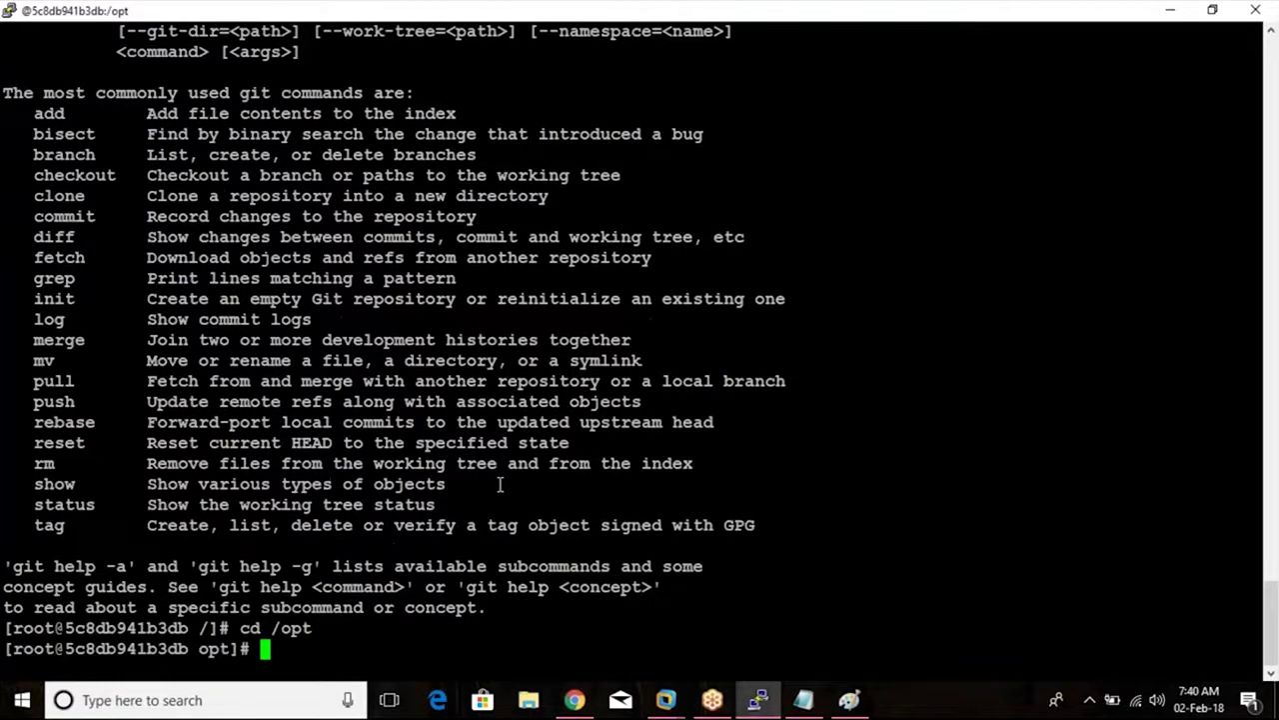
type("ls")
key("Return")
type("mkdir ")
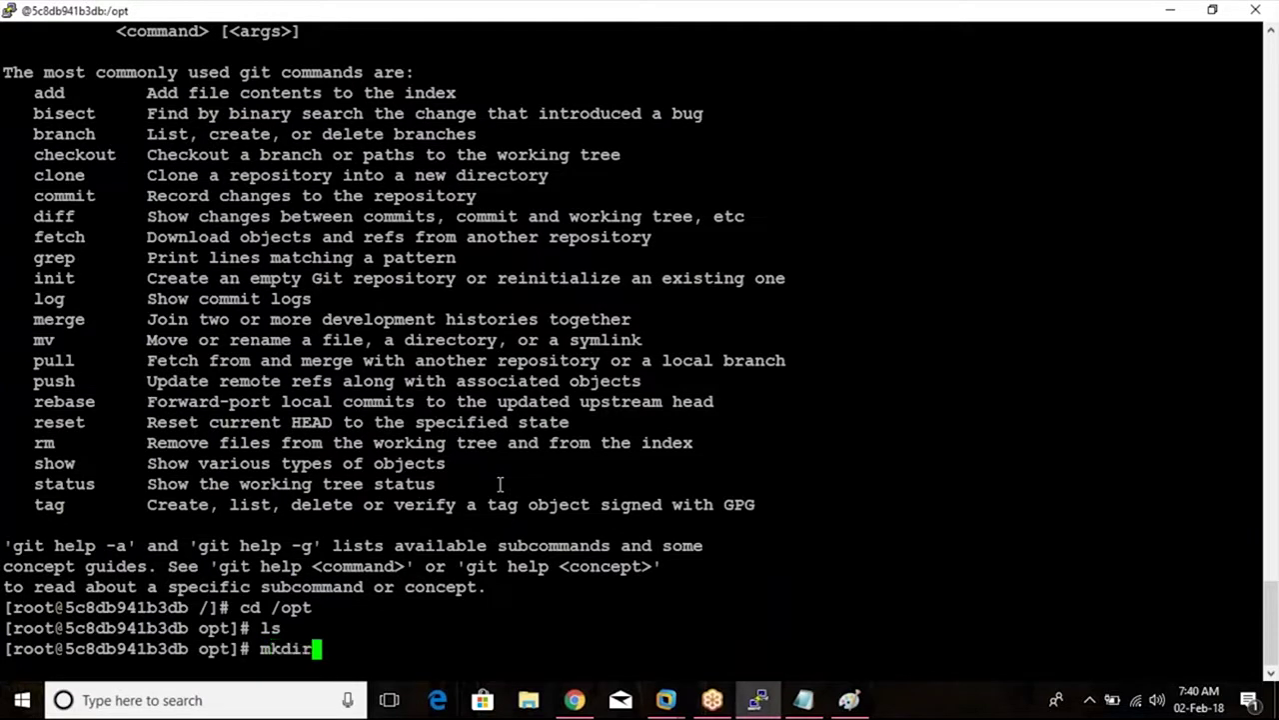
type("d1 d2 d3 d4d")
key("BackSpace")
type("d5")
key("Return")
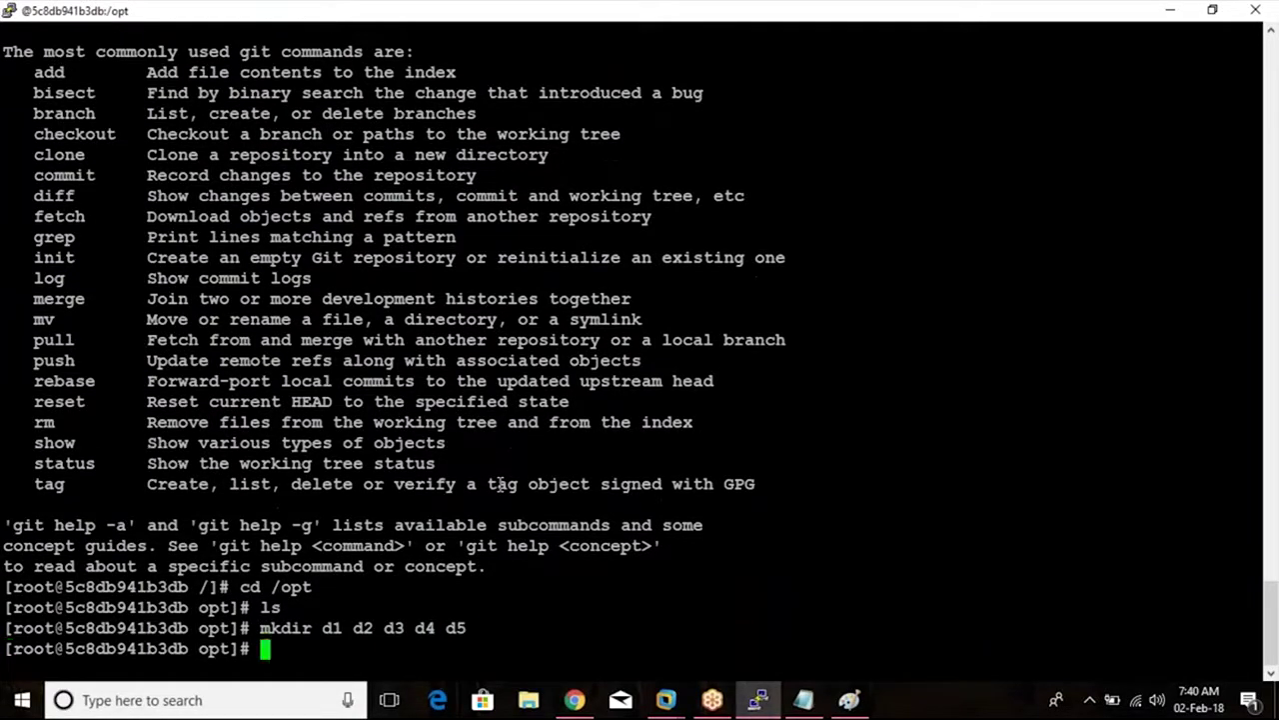
type("ls")
key("Return")
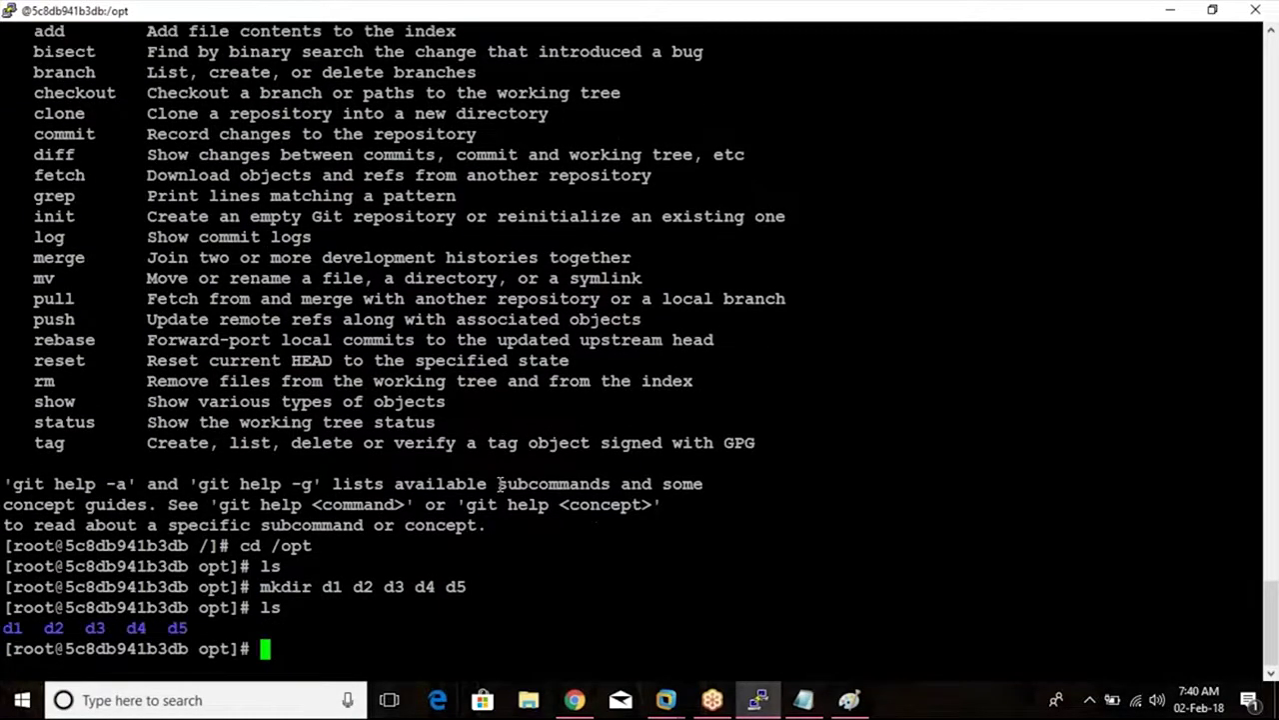
Create empty files f1, f2, f3, f4 and f5 with touch
type("touch f1 f2 f3 fft5")
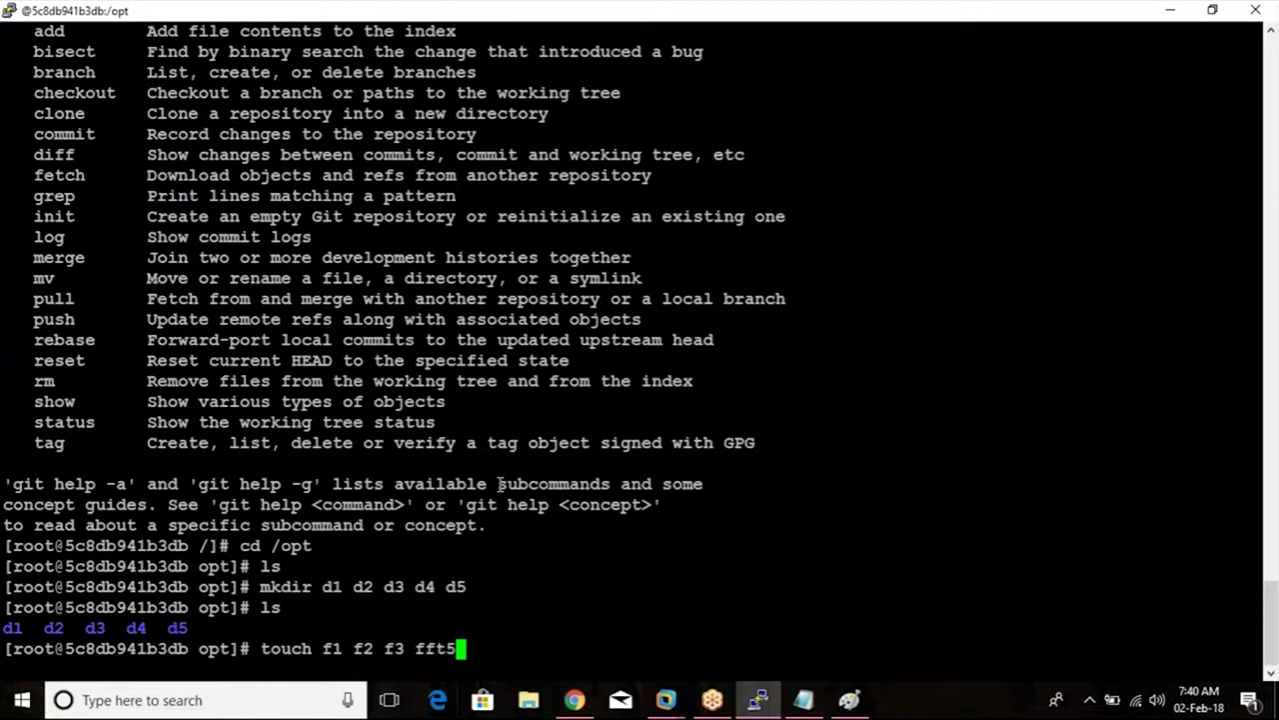
key("BackSpace")
key("BackSpace")
key("BackSpace")
type("4 f5")
key("Return")
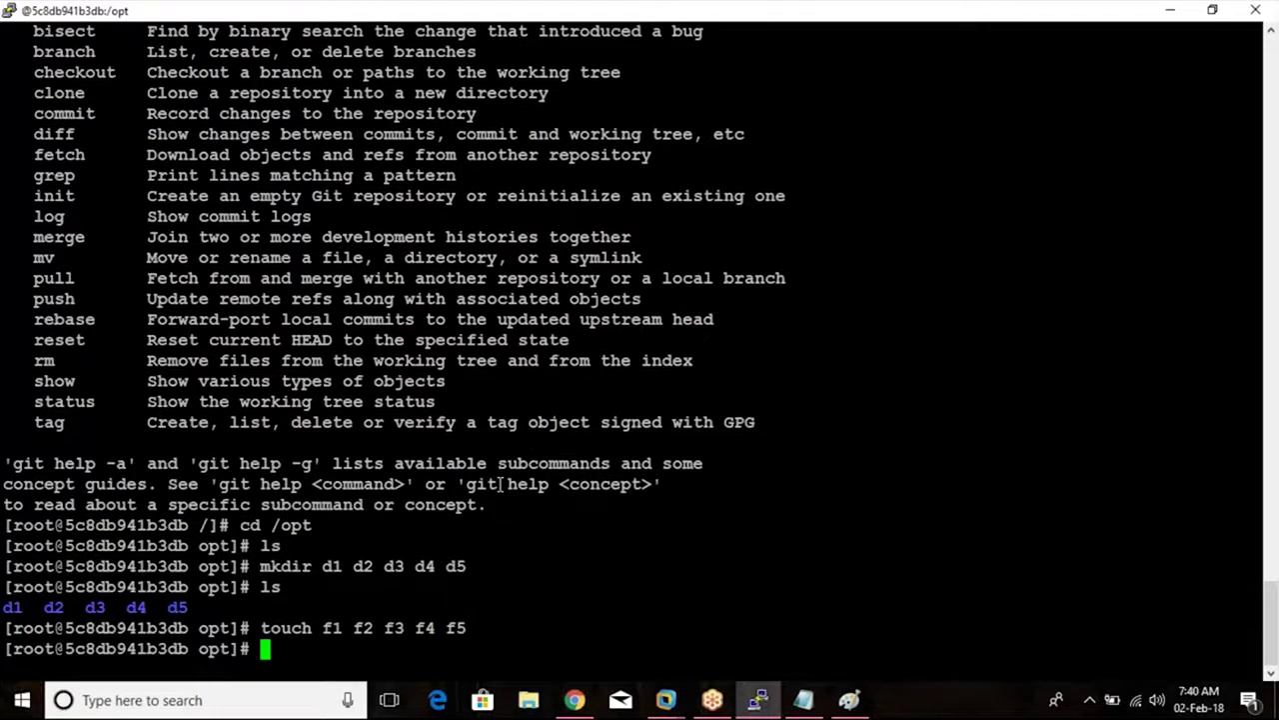
Create file1 in vi containing 'hello docke rserver' and save it with :wq
type("vi file")
type("1")
key("Return")
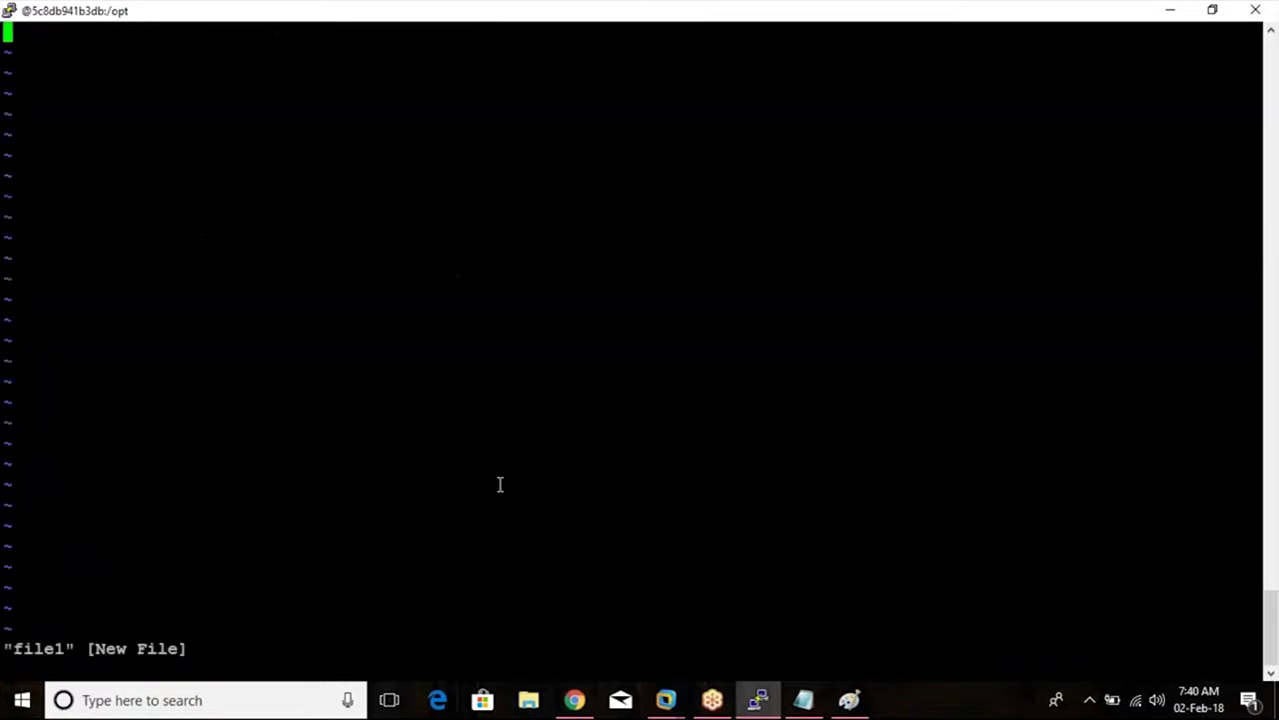
type("ihello d")
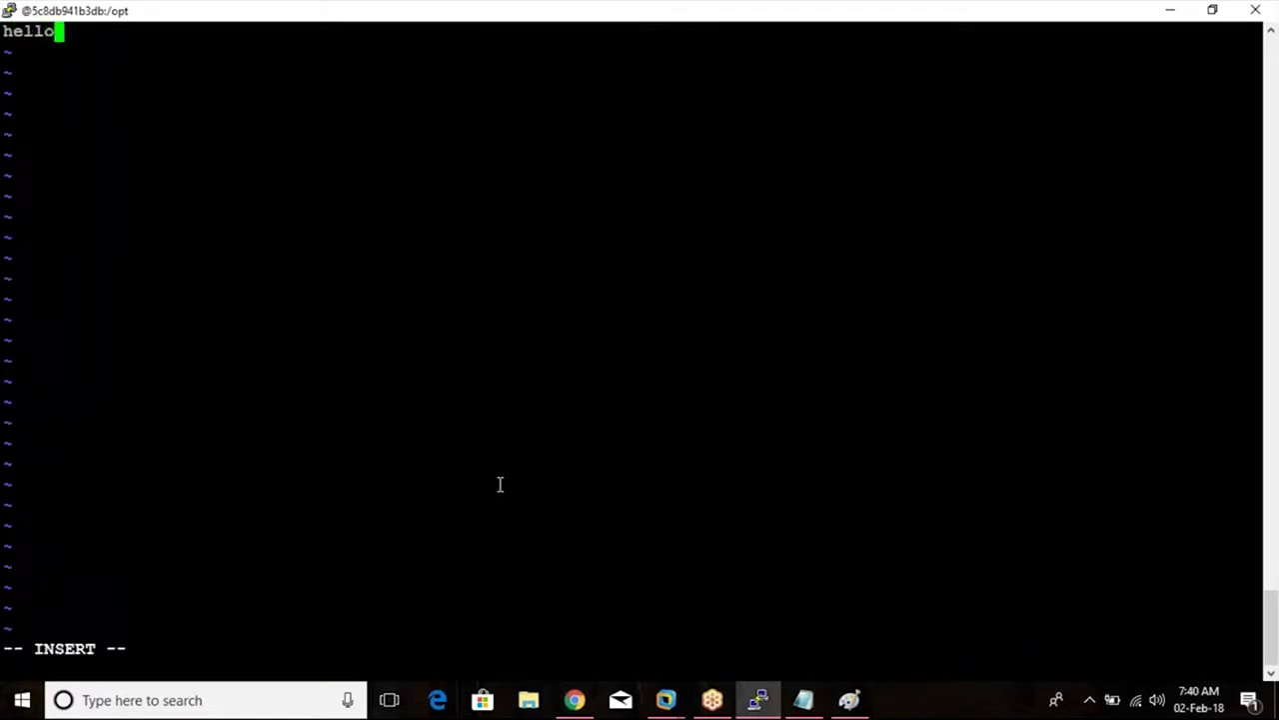
type("ocke rse")
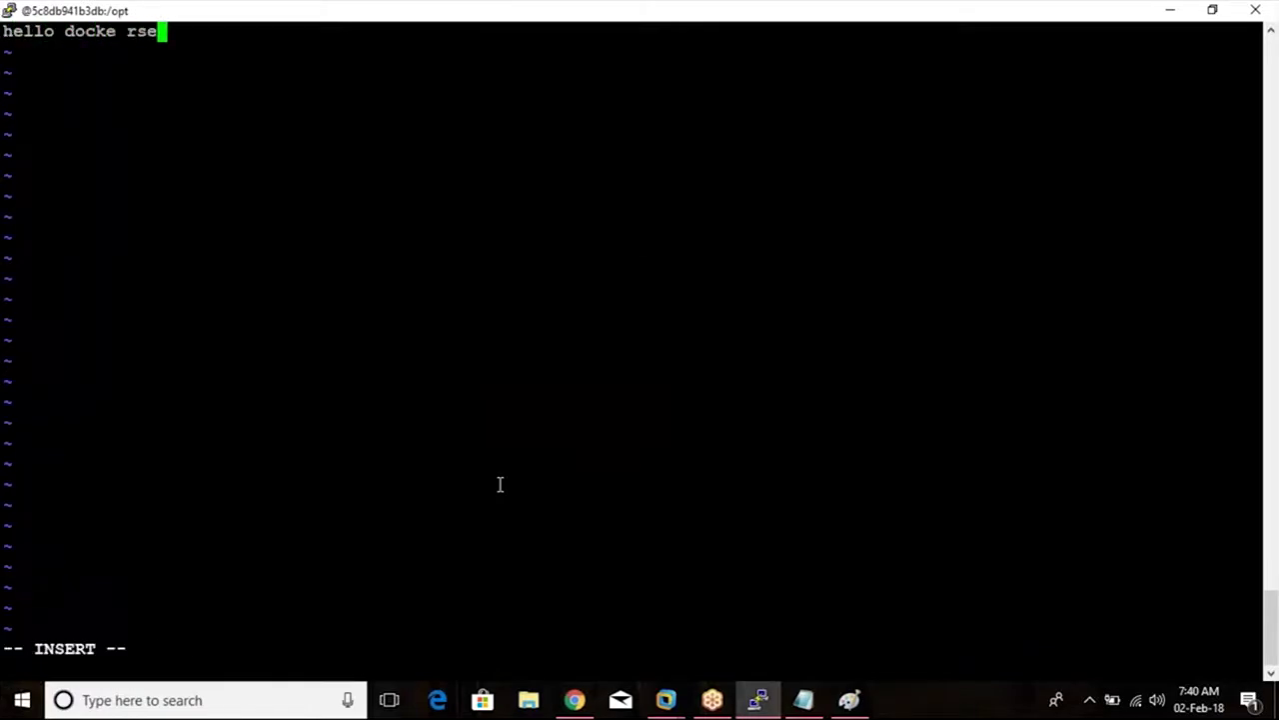
type("rver")
key("Escape")
type(":wq!")
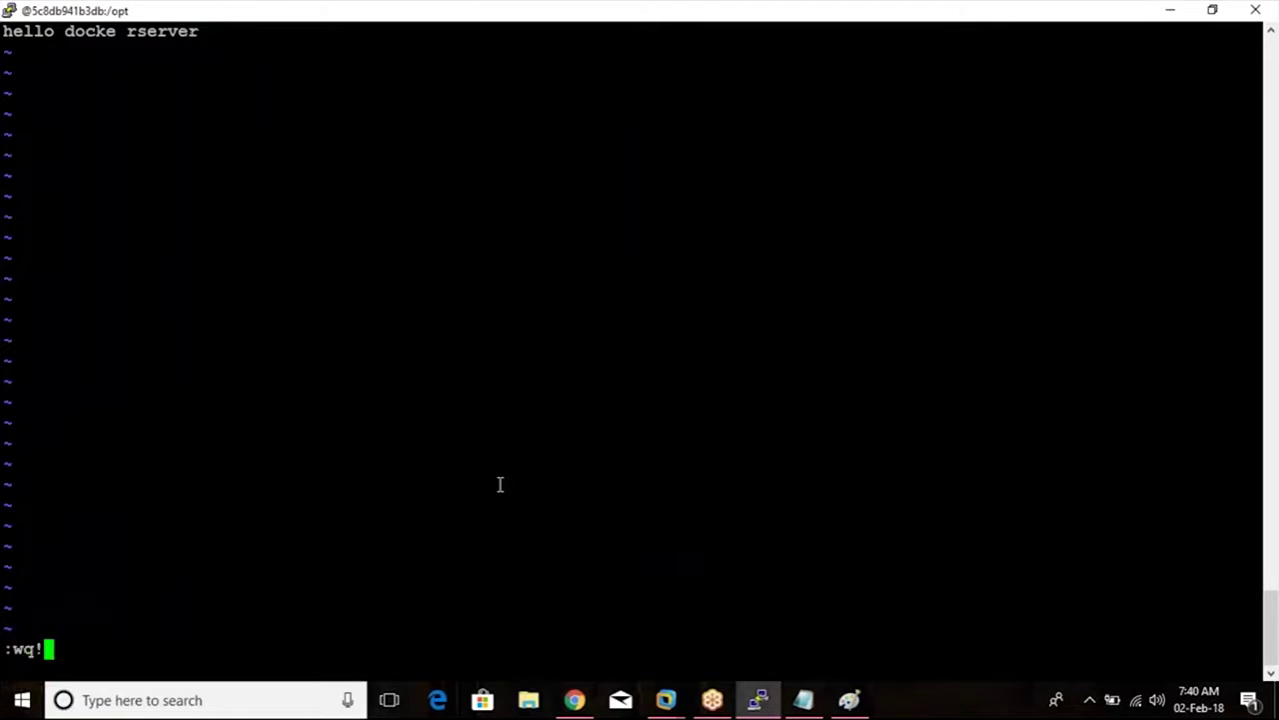
key("Return")
List /opt, run git to confirm it works, then detach from the container with Ctrl+P Ctrl+Q
type("la")
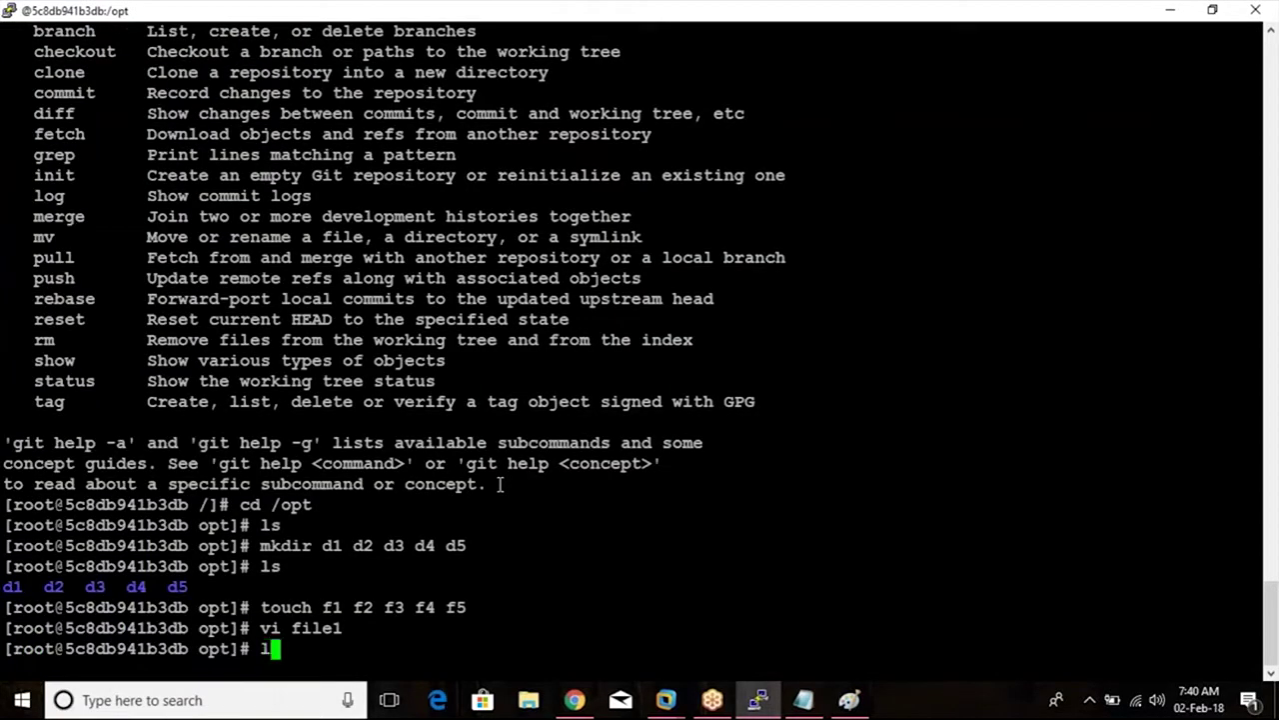
key("Return")
type("ls")
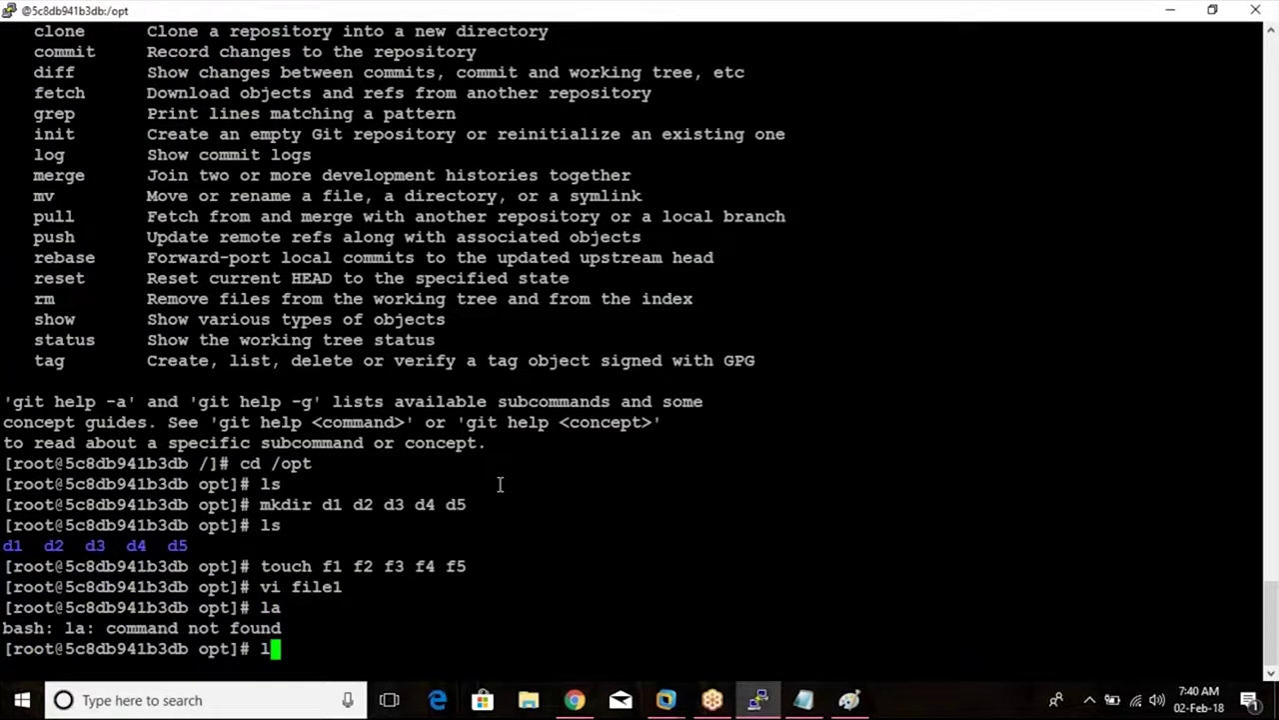
key("Return")
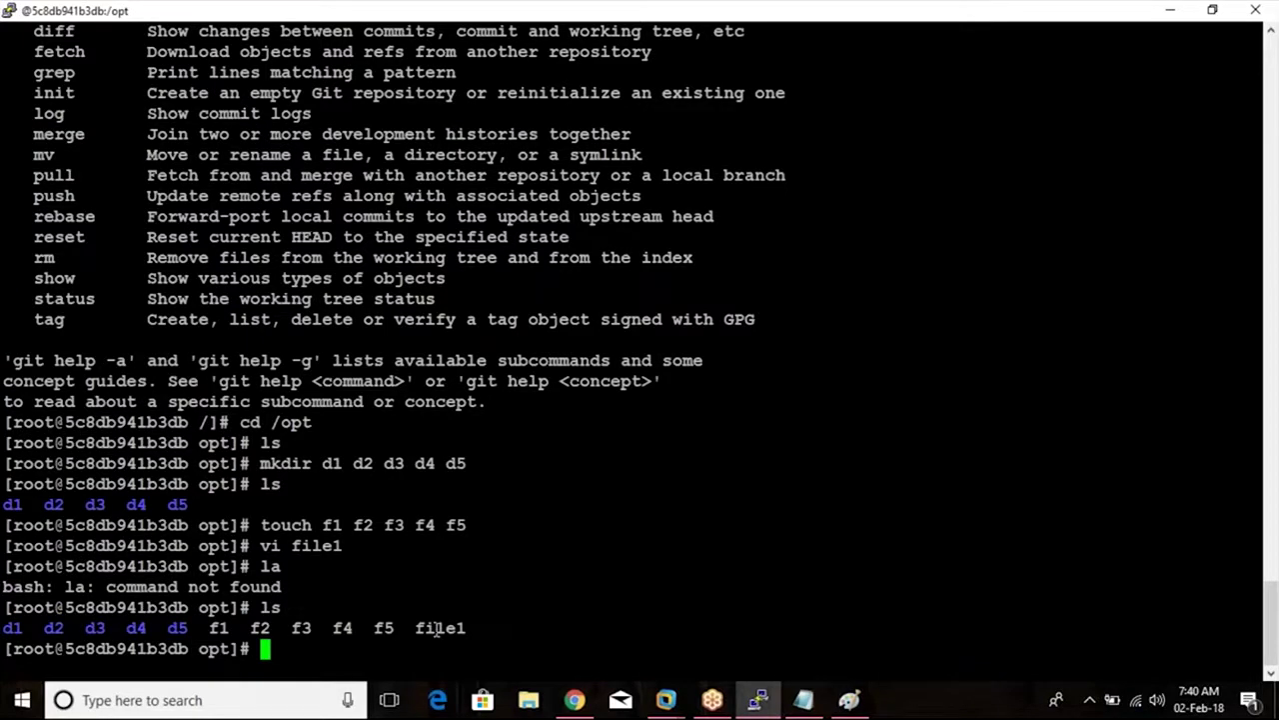
type("git")
key("Return")
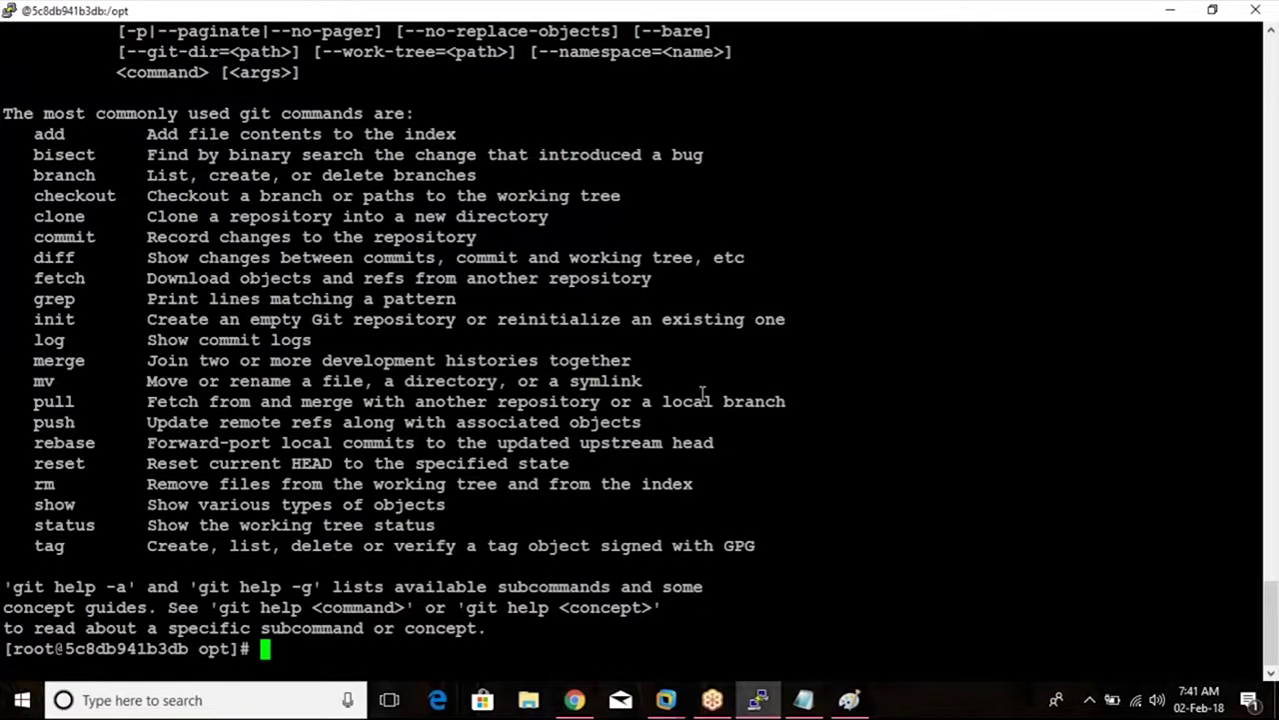
key("ctrl+p")
key("ctrl+q")
Run docker ps on the host to see the centos container running, then bring Paint forward
key("Return")
key("Return")
type("docker ps")
key("Return")
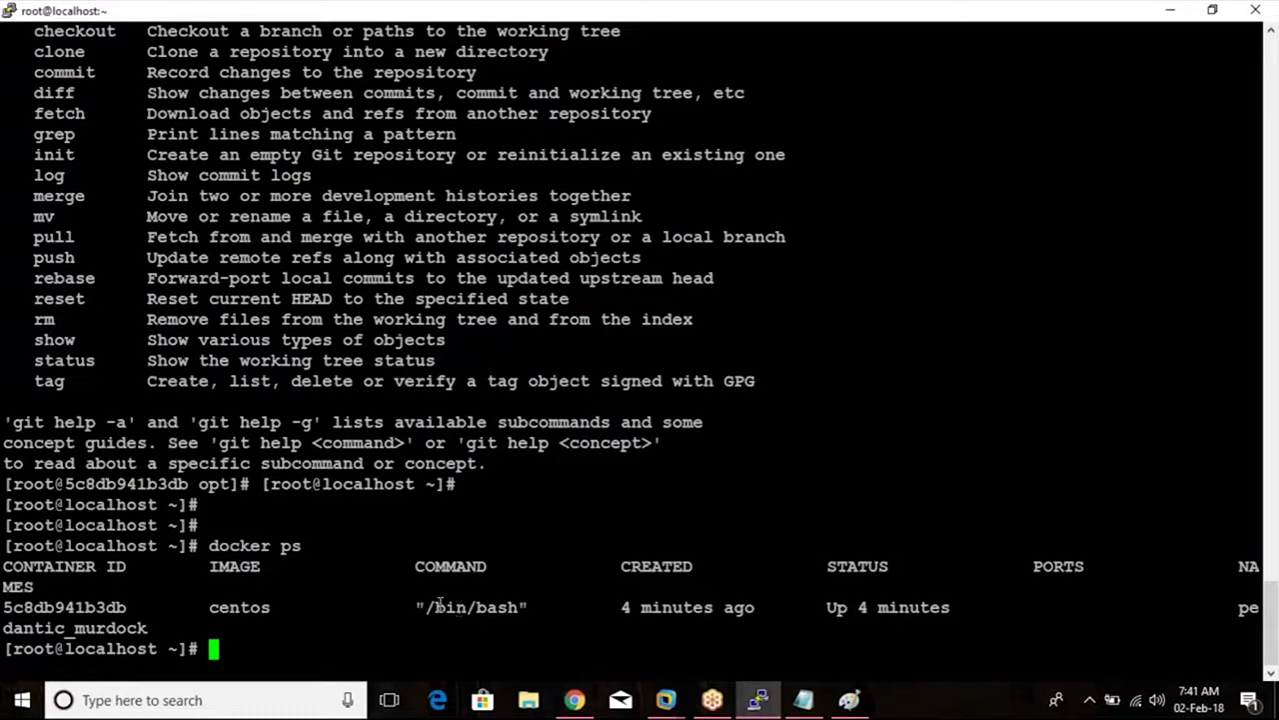
left_click(848, 701)
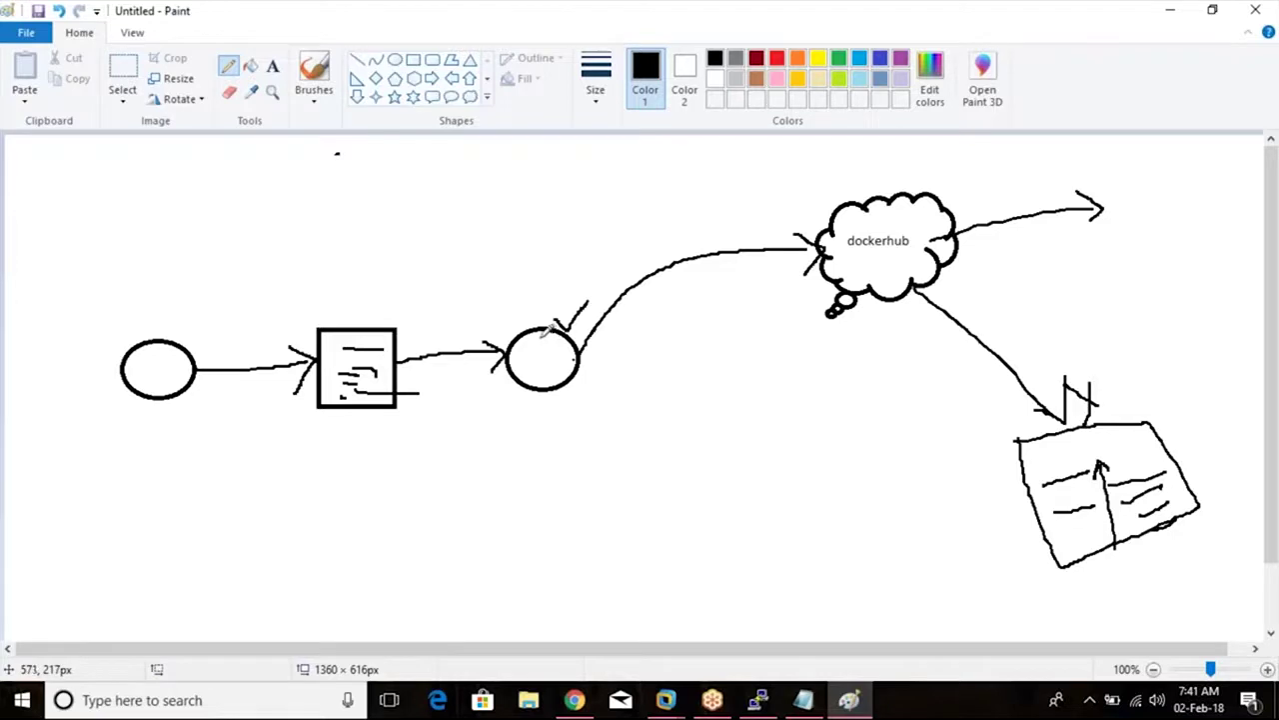
Go back from the Paint diagram to the PuTTY terminal showing the running centos container
key("alt+Tab")
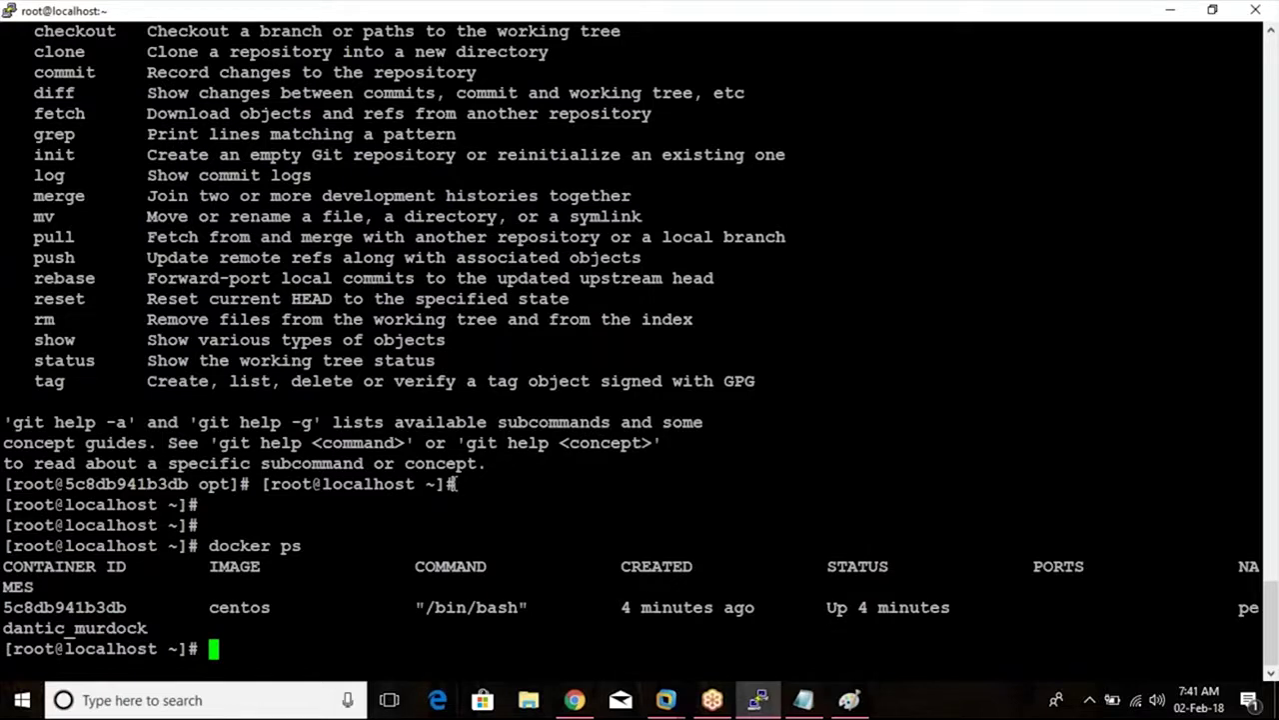
Commit container 5c8db941b3db to a new image, then list images to see the untagged 357MB image
type("docker commit")
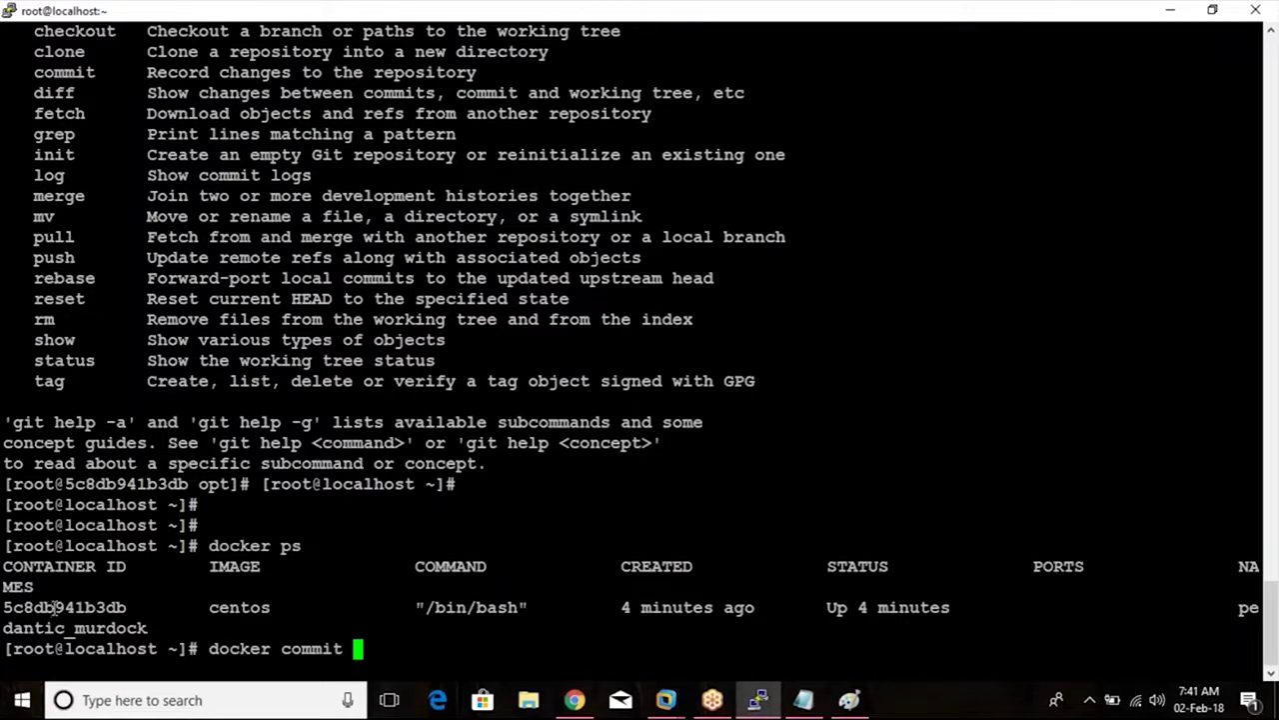
double_click(58, 606)
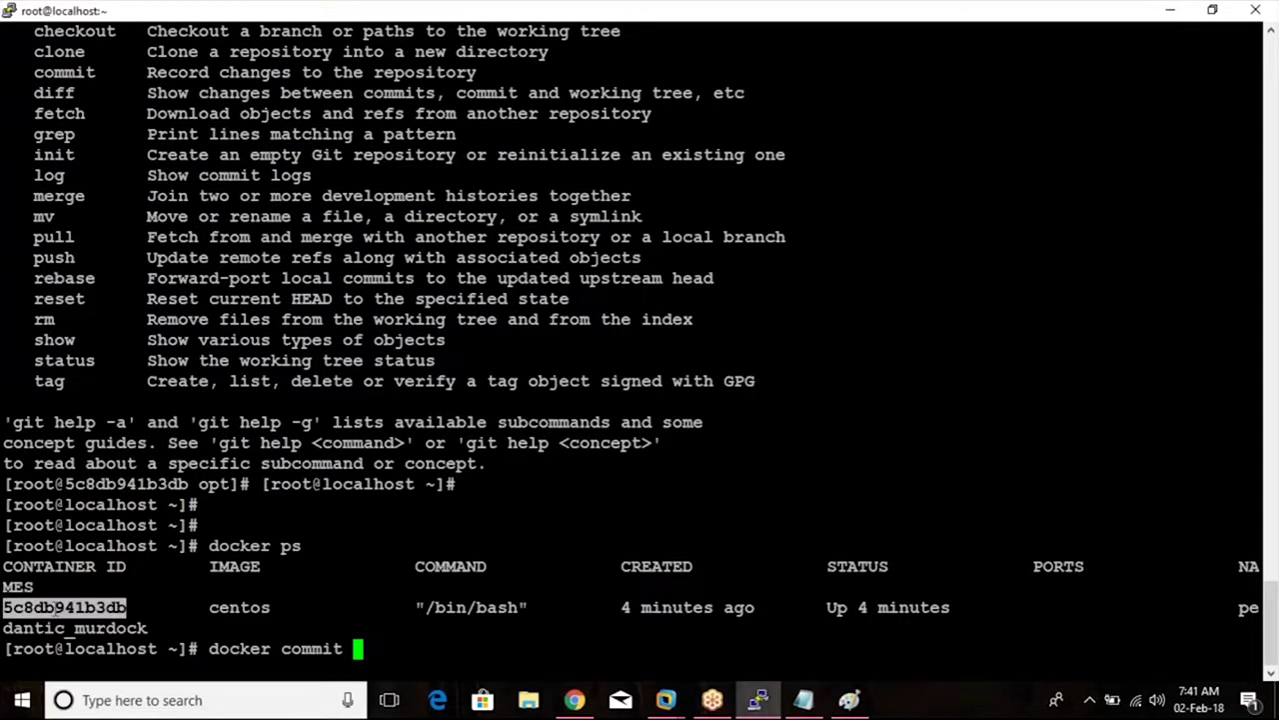
right_click(58, 607)
key("Return")
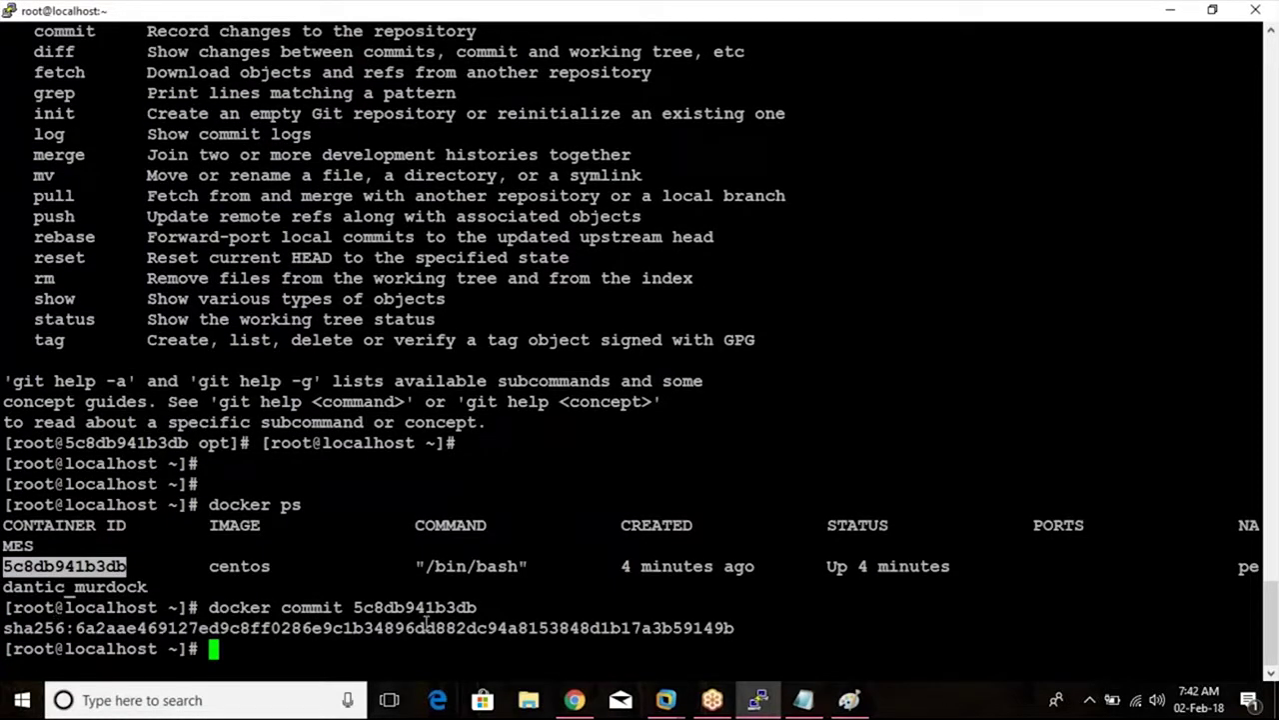
type("docker ")
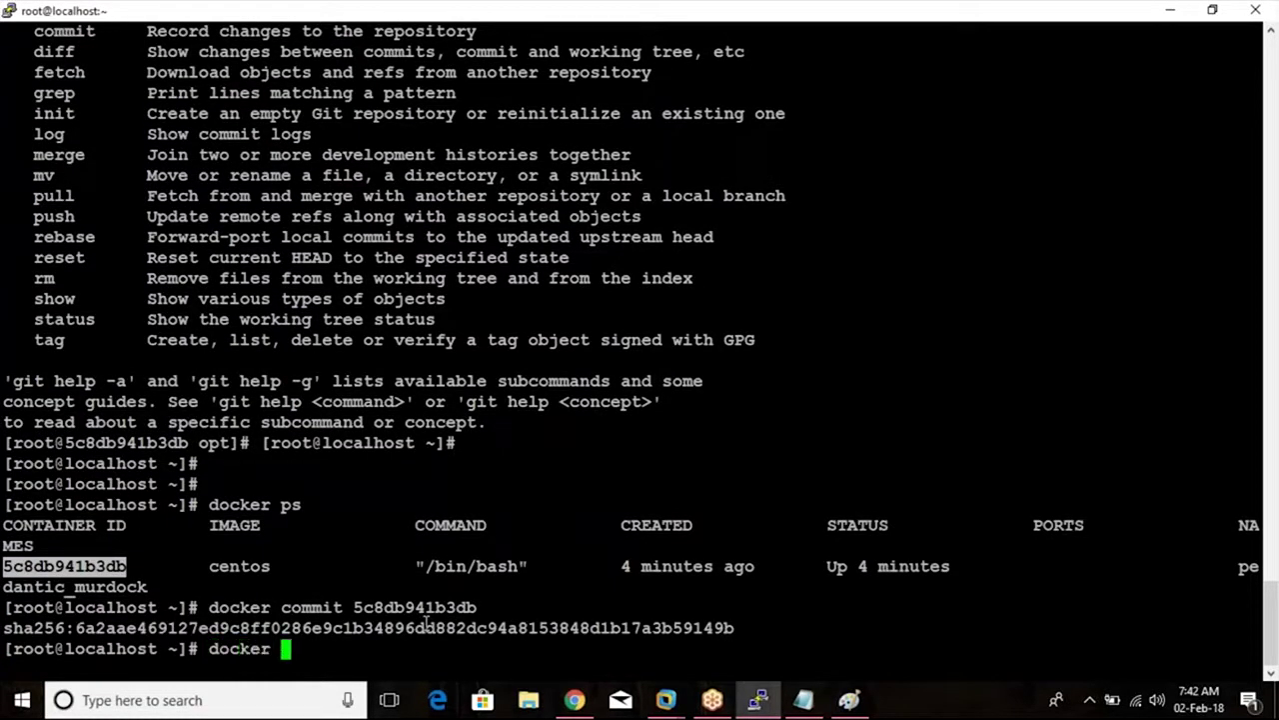
type("images")
key("Return")
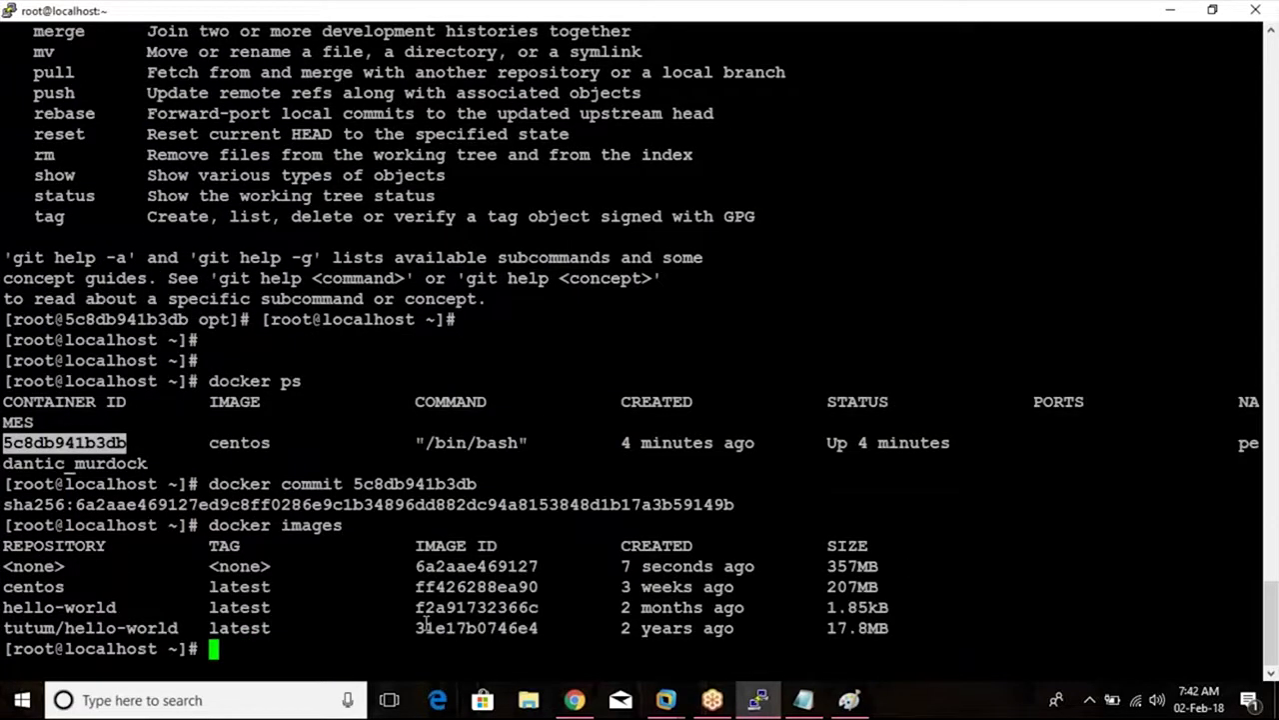
left_click(60, 577)
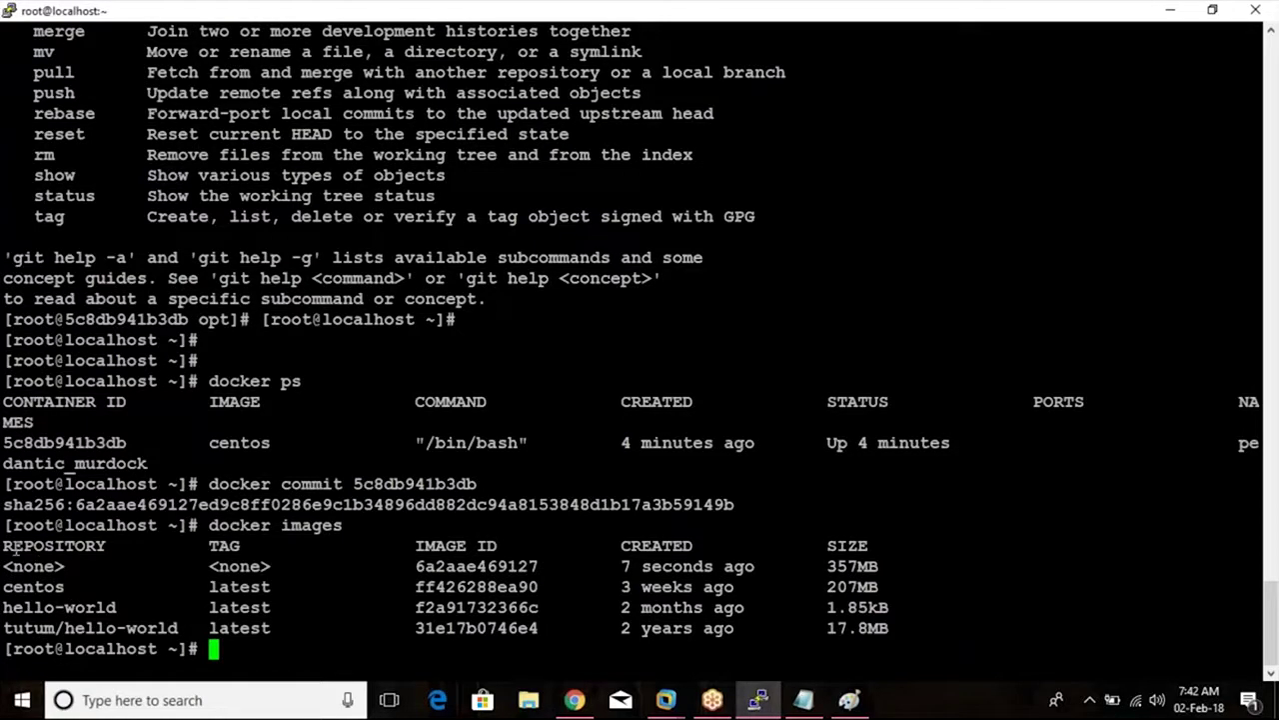
left_click_drag(16, 564, 679, 569)
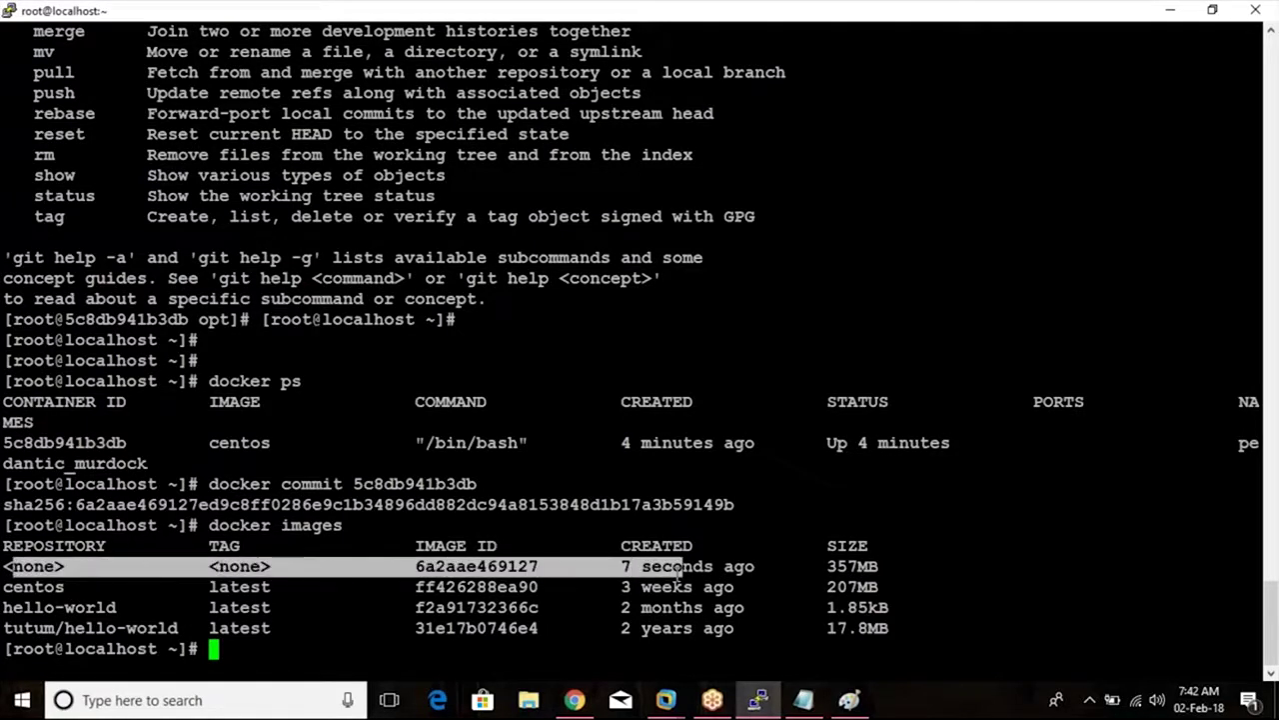
left_click(717, 568)
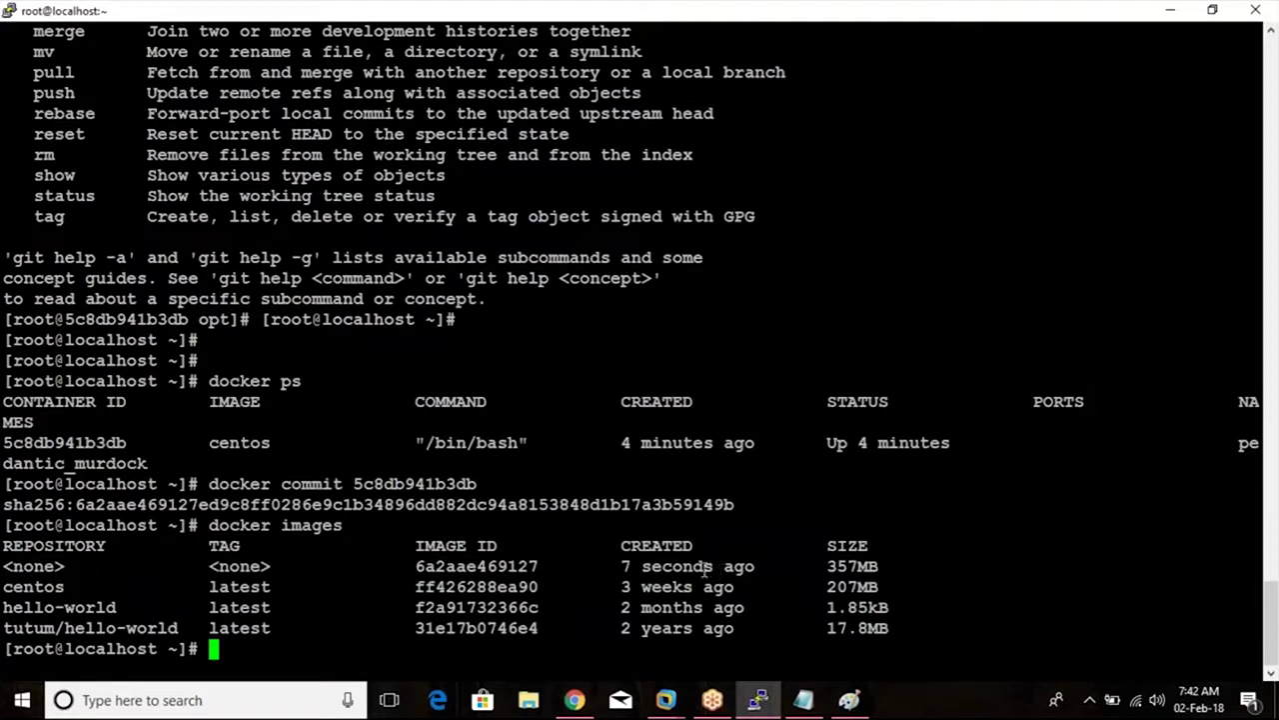
left_click_drag(635, 566, 735, 566)
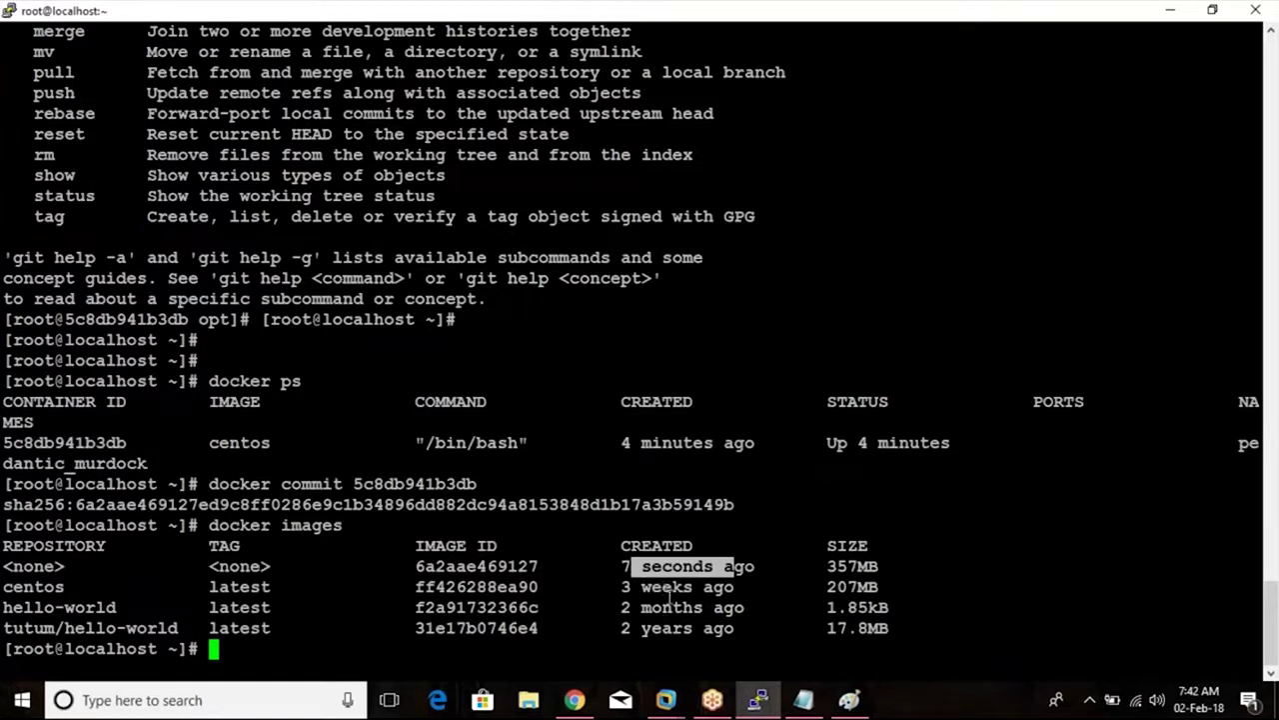
left_click(668, 594)
left_click_drag(453, 568, 522, 567)
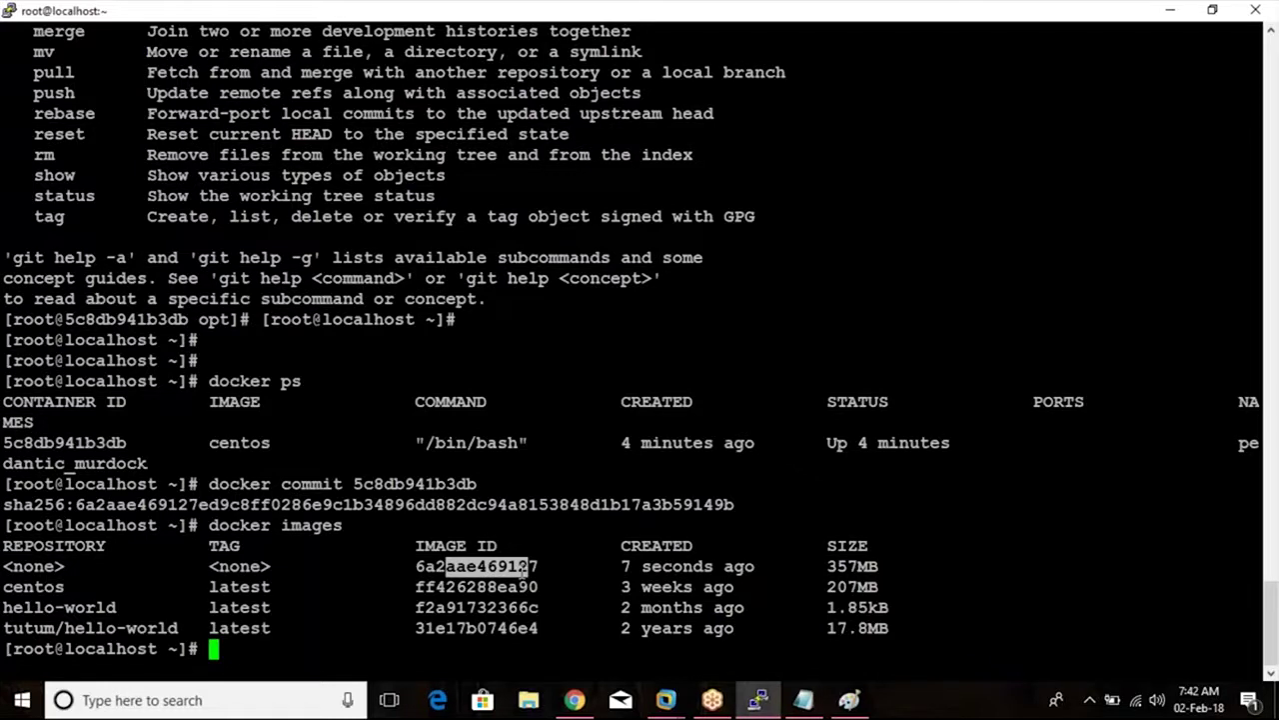
left_click(667, 566)
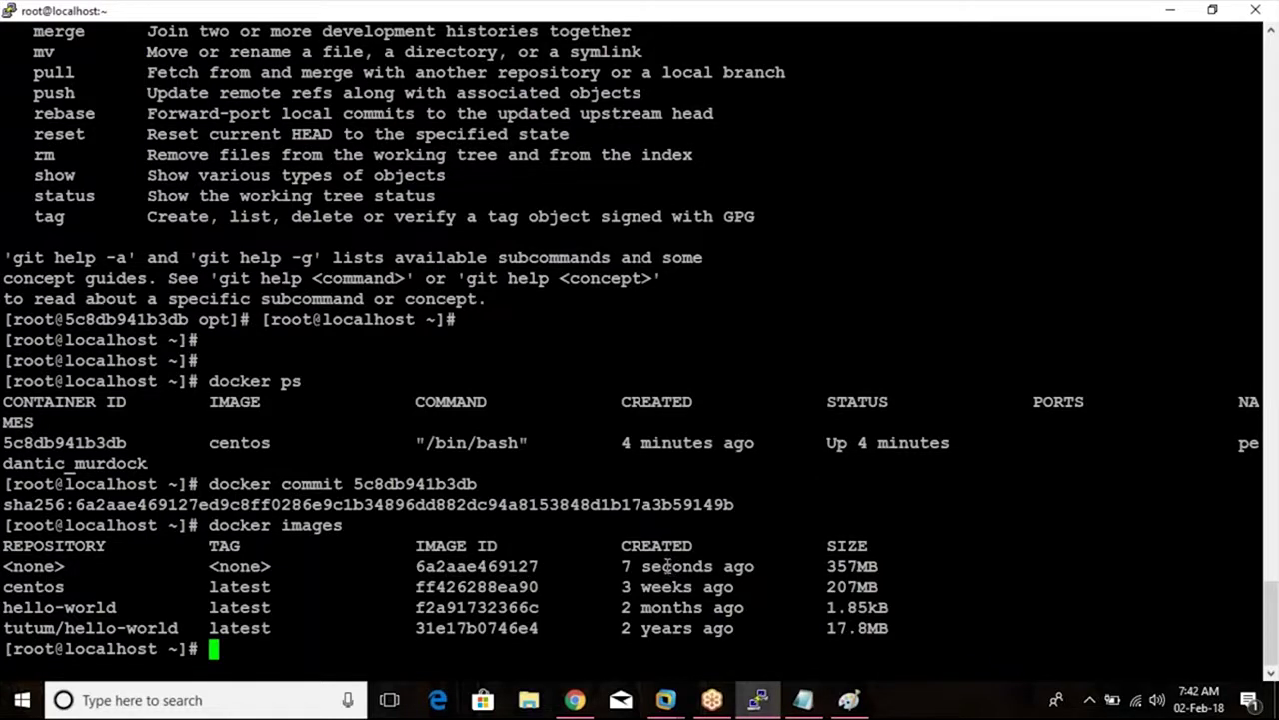
mouse_move(848, 566)
left_mouse_down()
mouse_move(878, 566)
mouse_move(831, 565)
left_mouse_up()
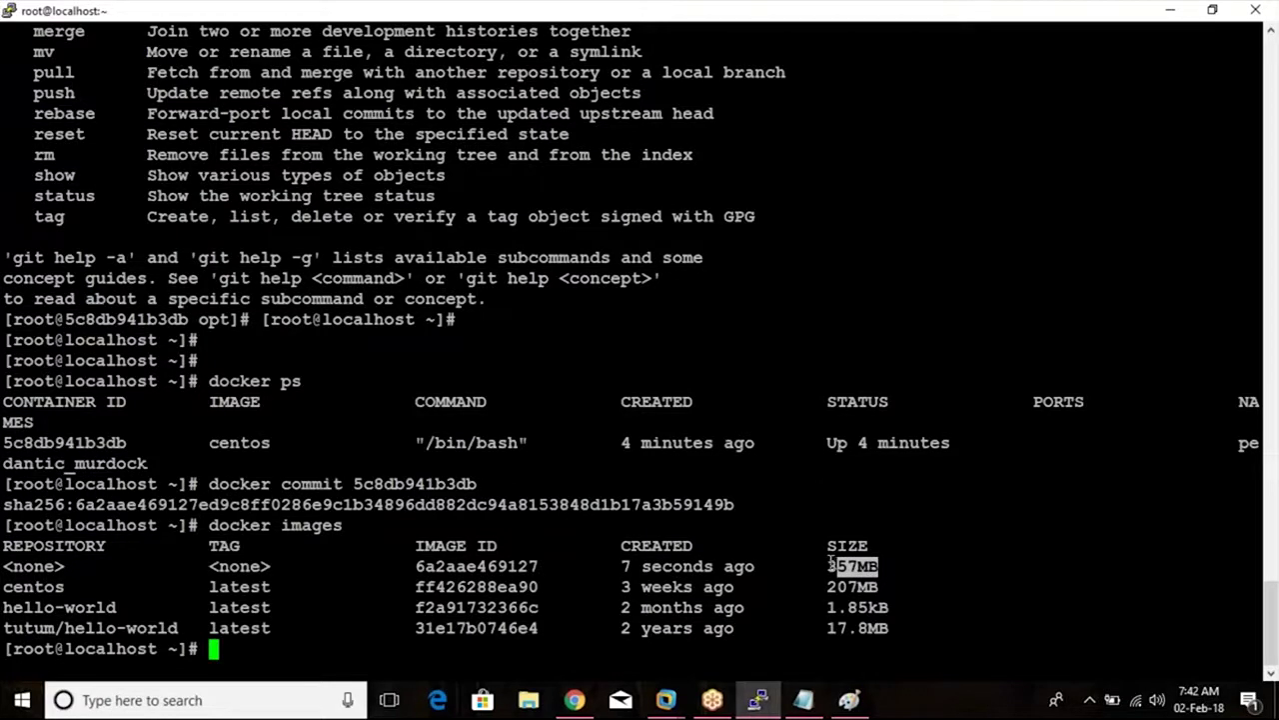
left_click(897, 561)
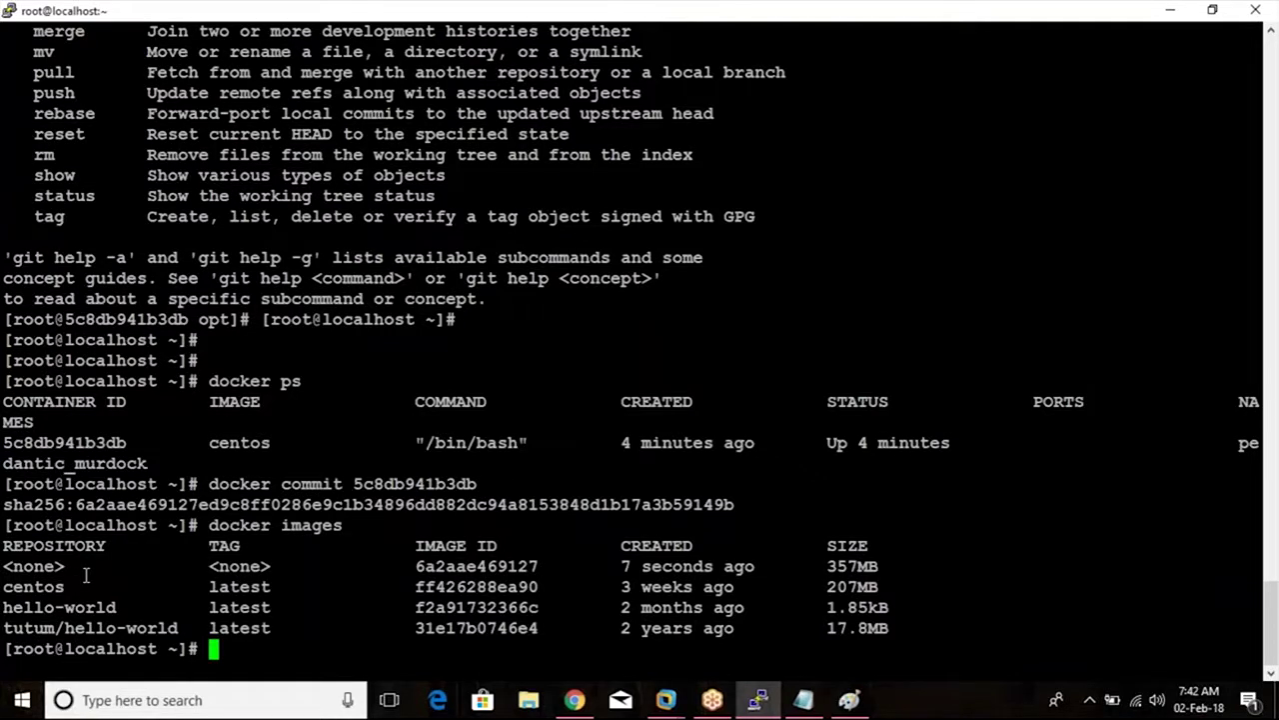
Tag image 6a2aae469127 as centos-batch23, correcting a mistyped tag name
type("docke")
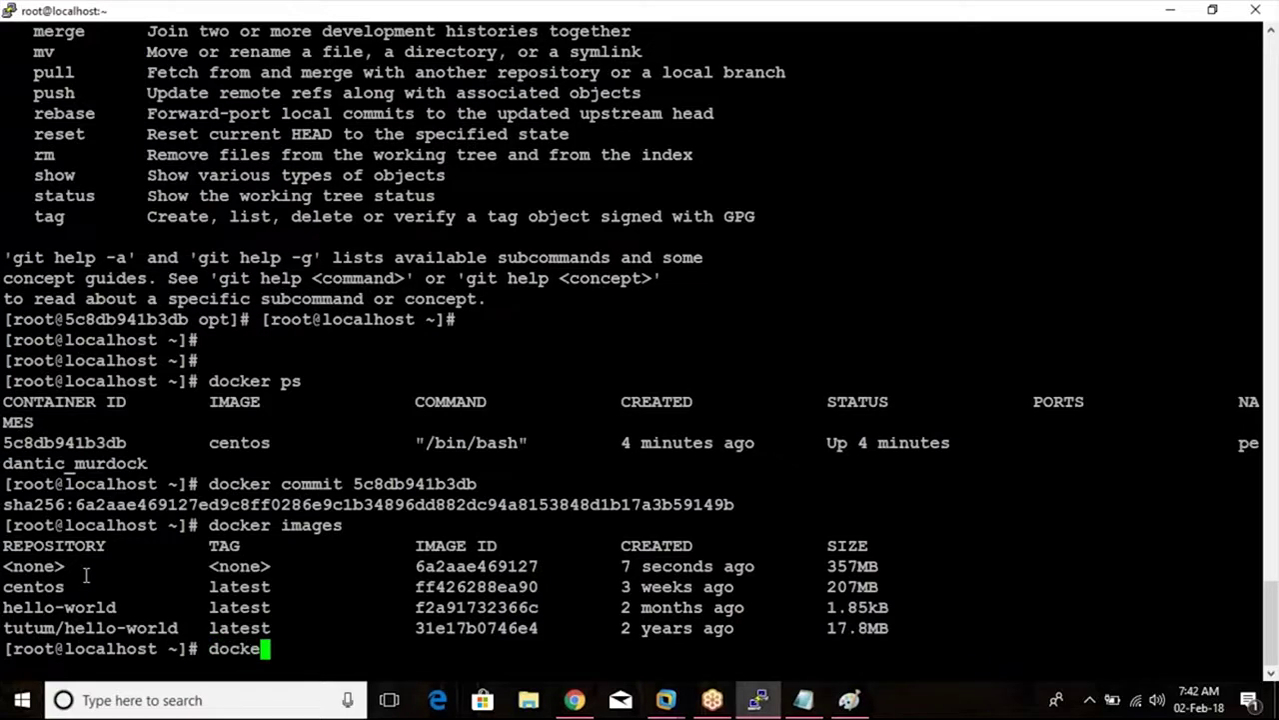
type("r tag")
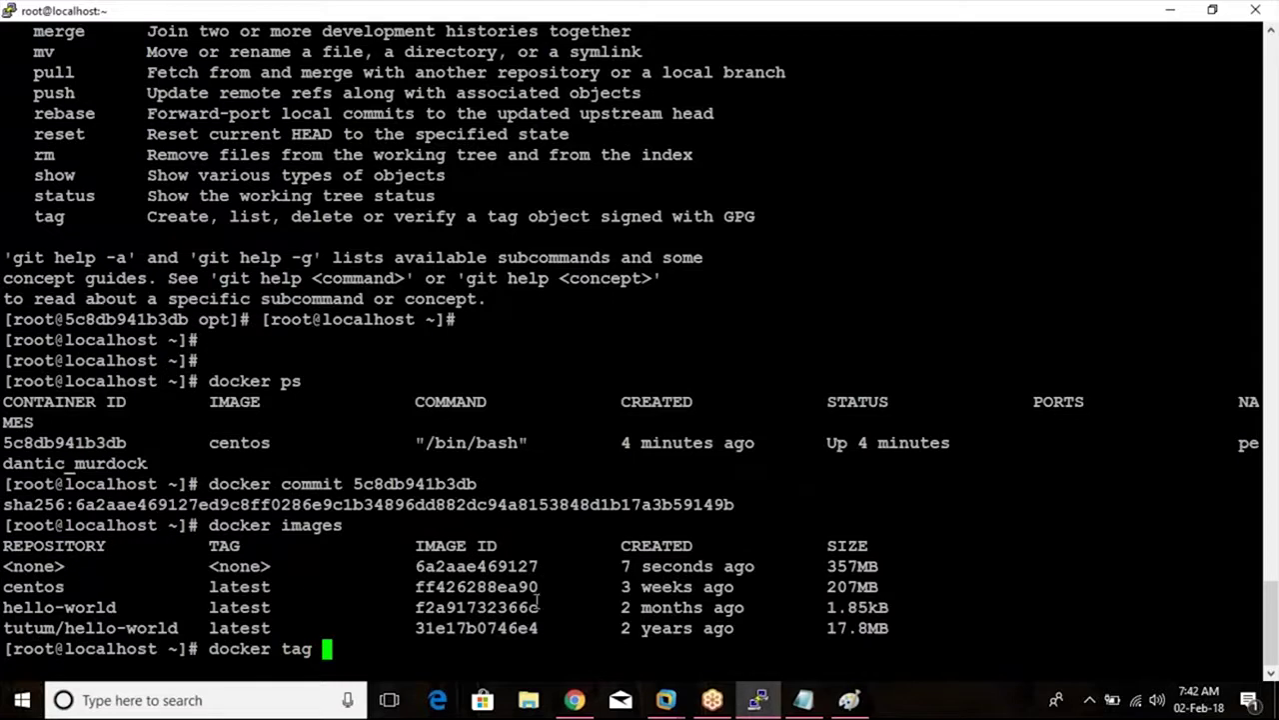
double_click(519, 566)
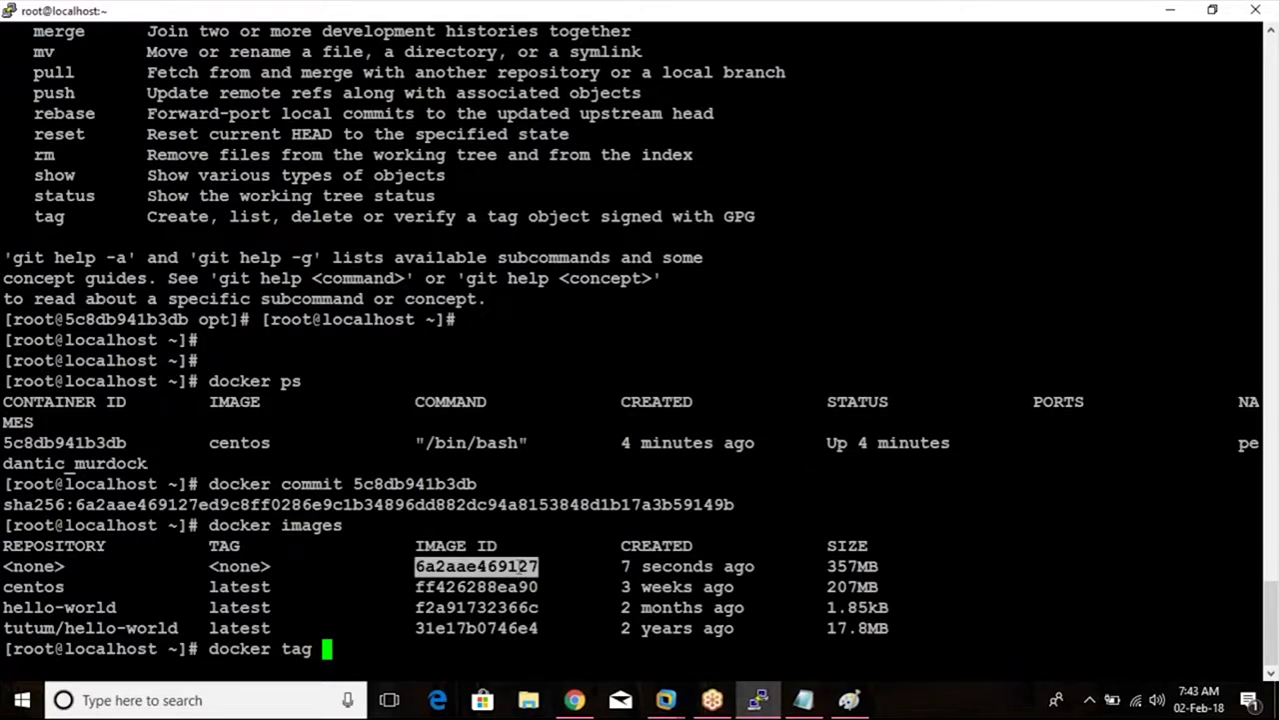
right_click(519, 566)
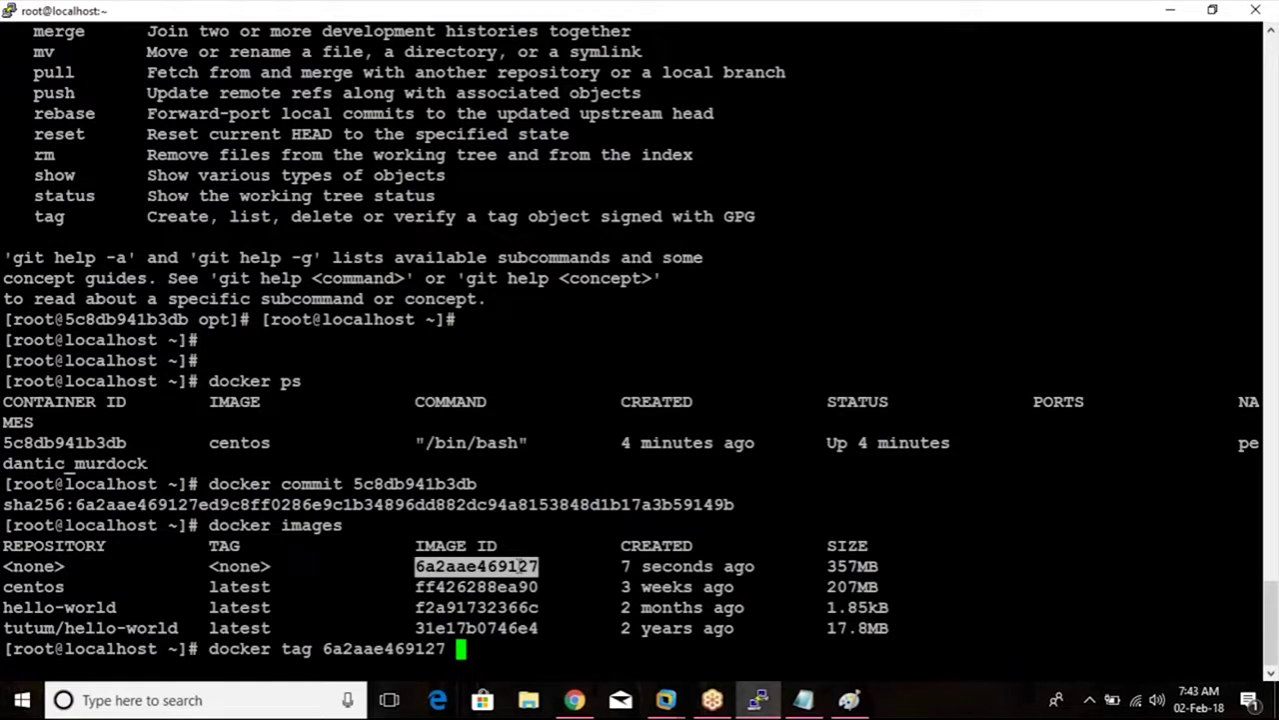
type("centos-ce")
key("BackSpace")
key("BackSpace")
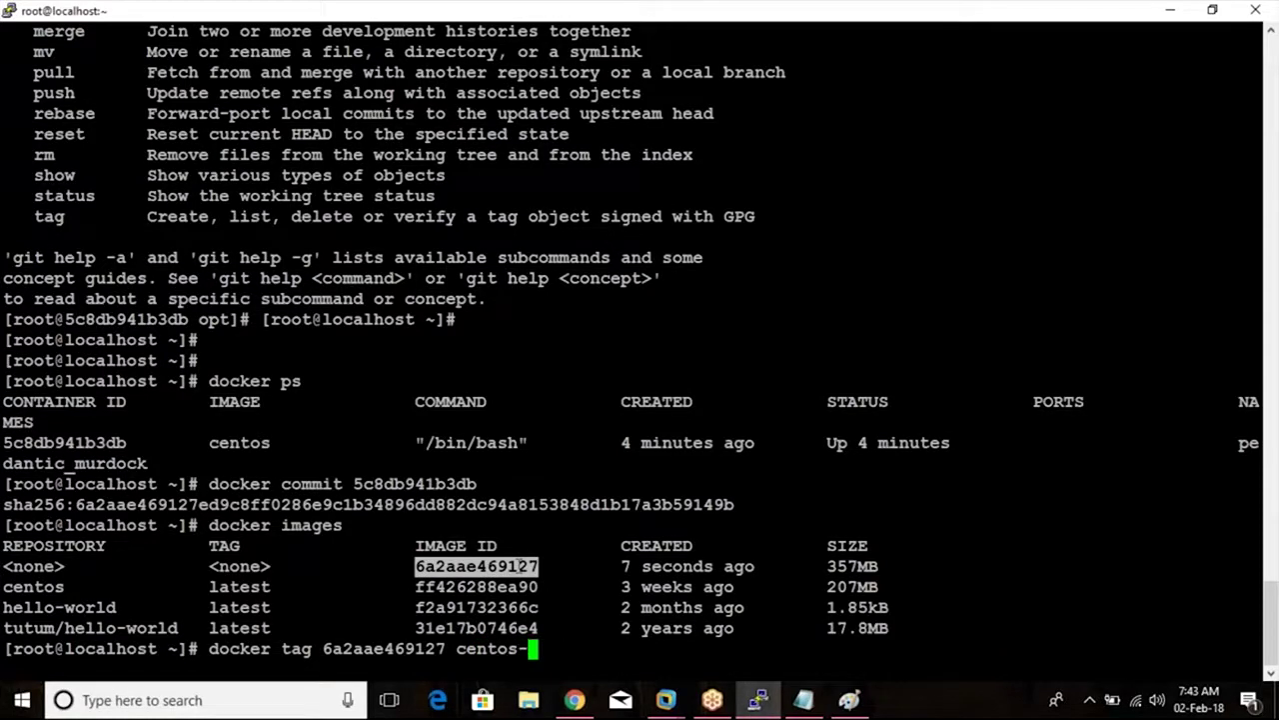
type("batch23")
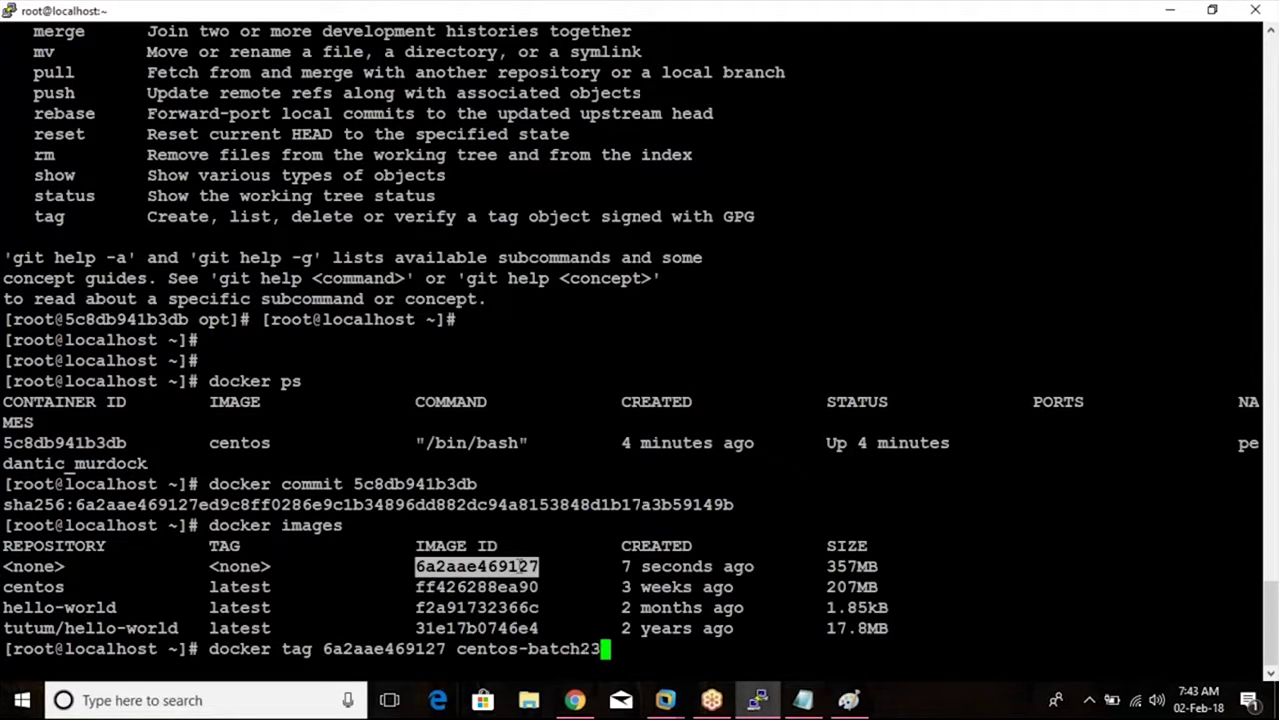
key("Return")
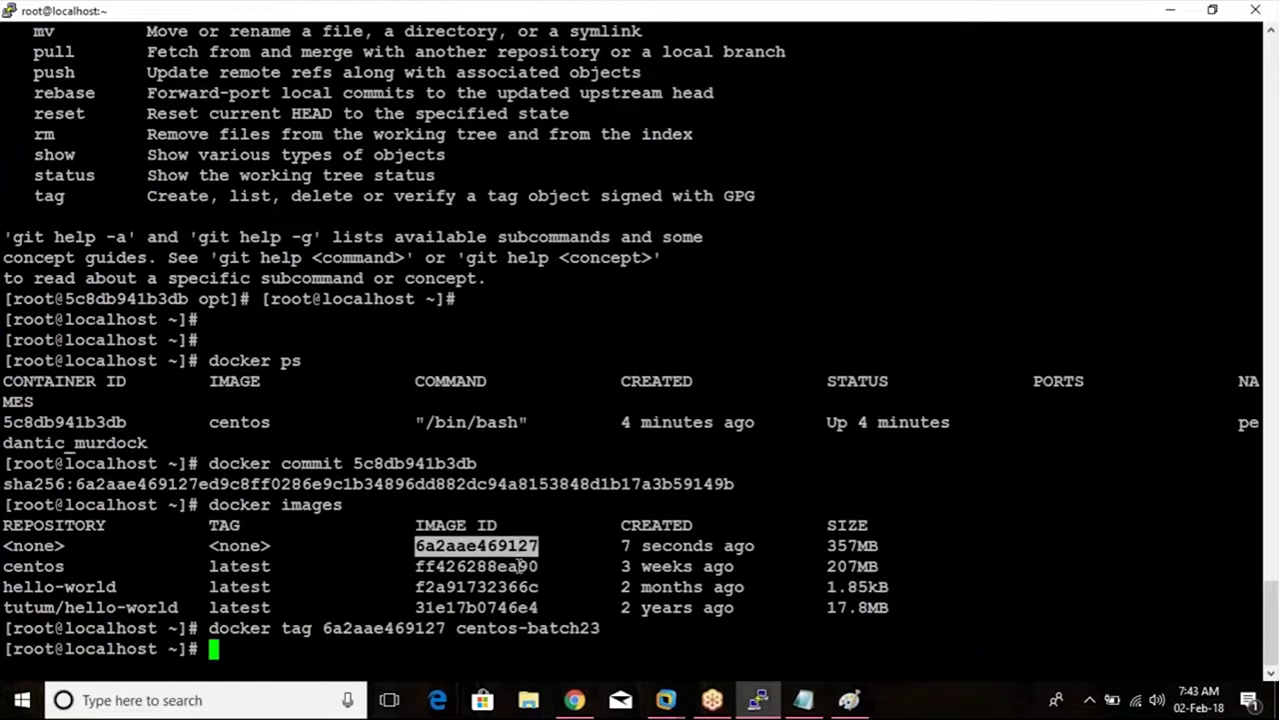
List images to confirm centos-batch23 now appears with tag latest at 357MB
type("docke")
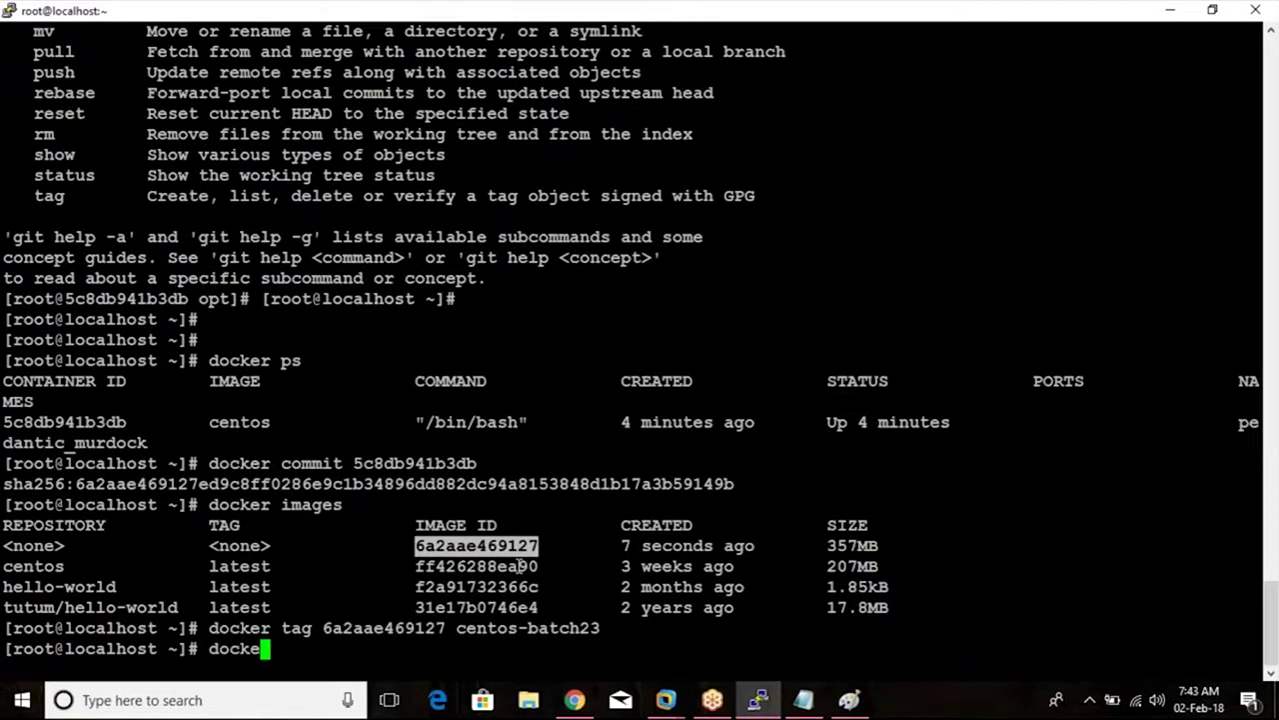
type("r images")
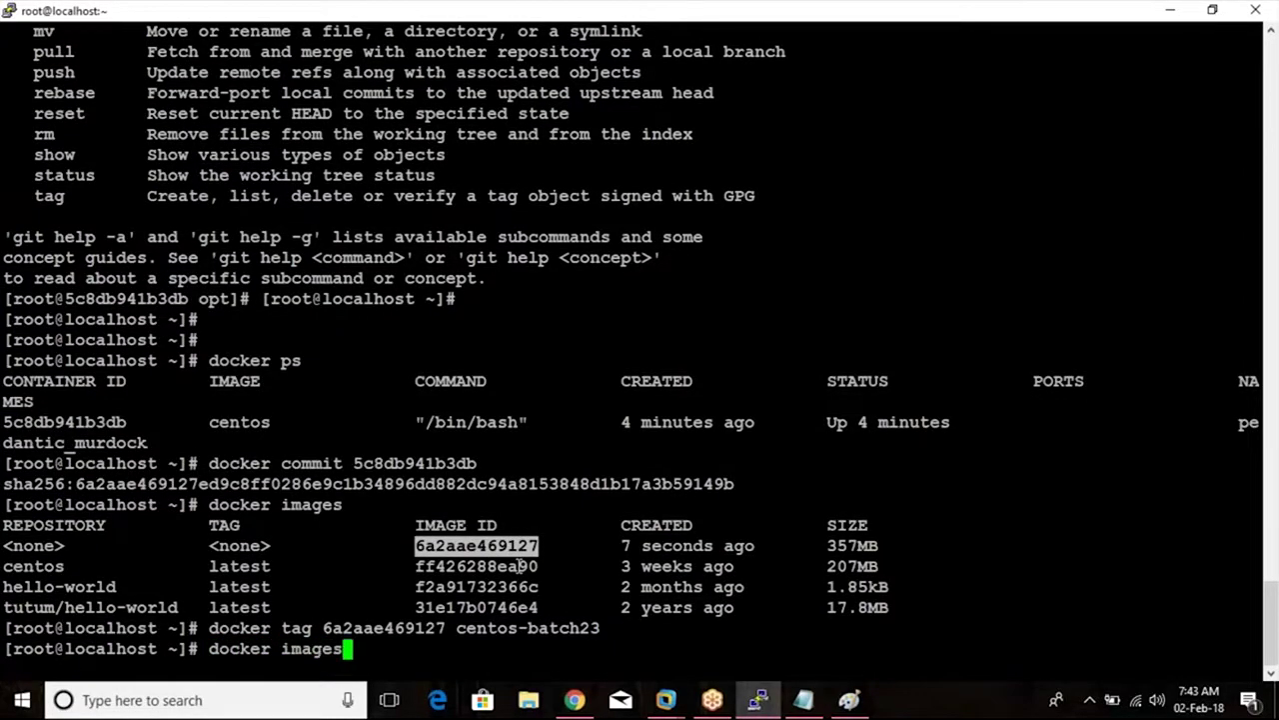
key("Return")
left_click_drag(57, 568, 601, 567)
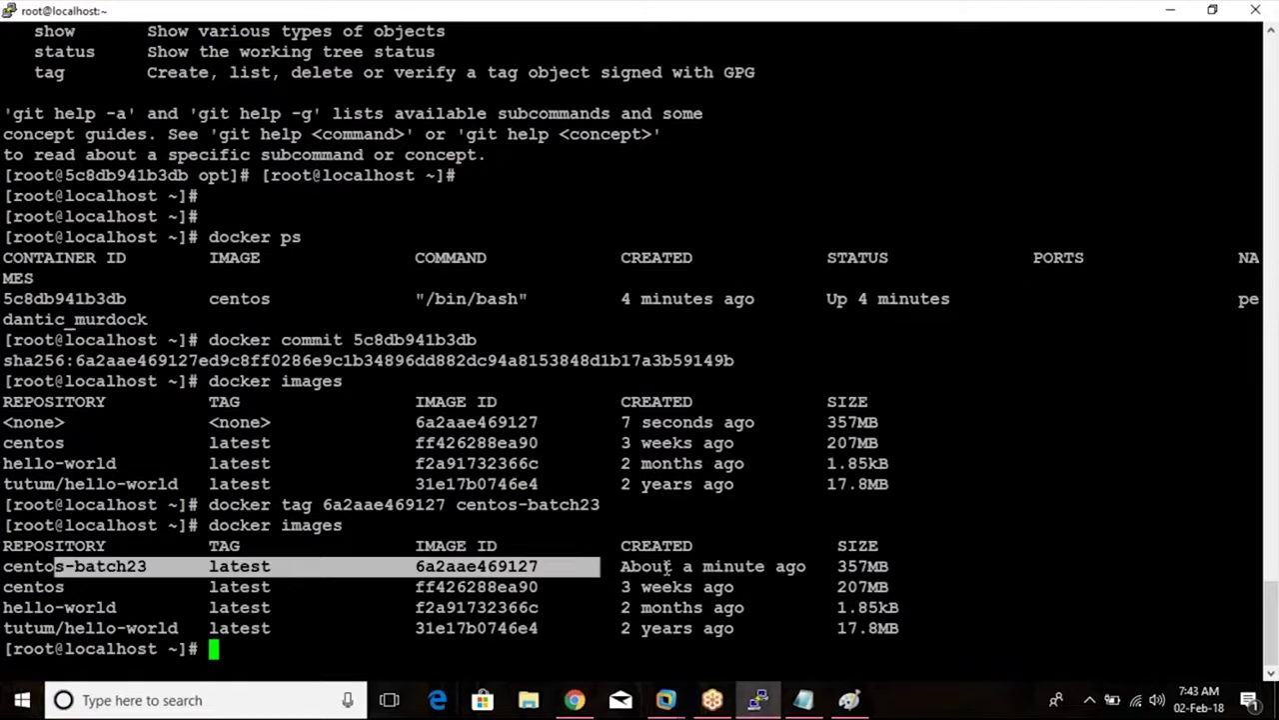
type("docker ")
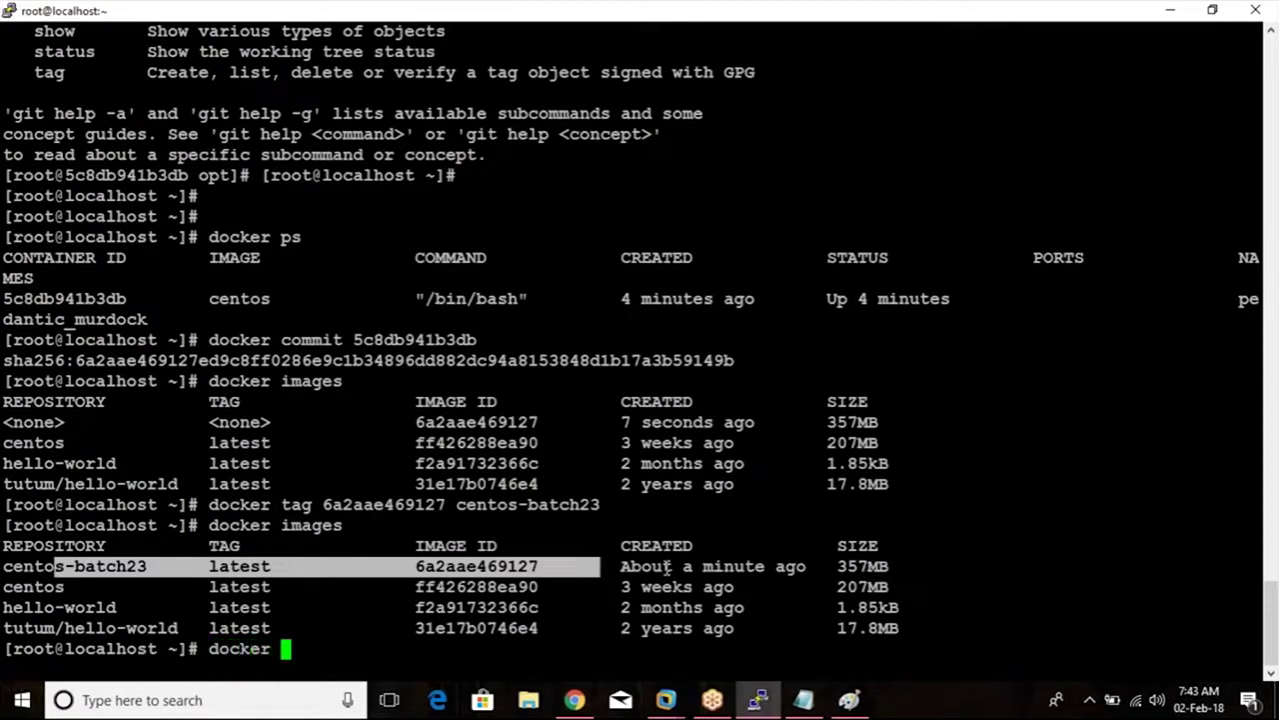
type("run -it")
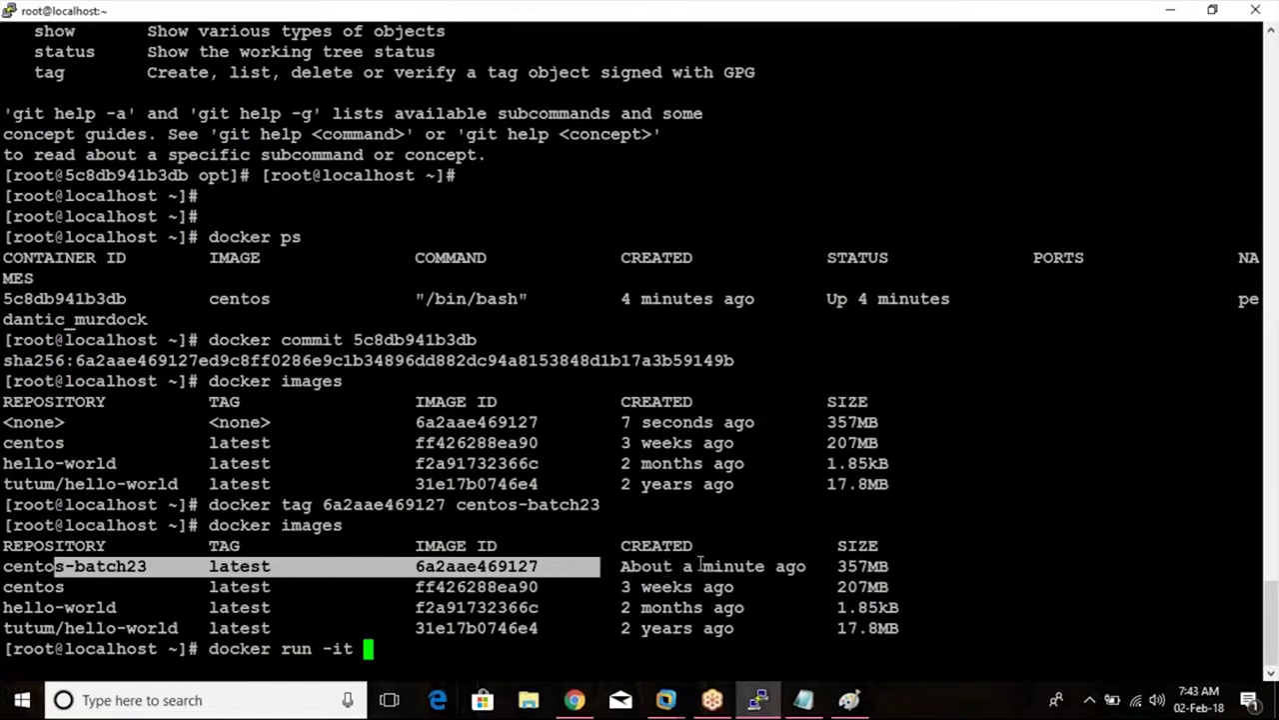
Start an interactive container from image 6a2aae469127 with docker run -it
double_click(466, 568)
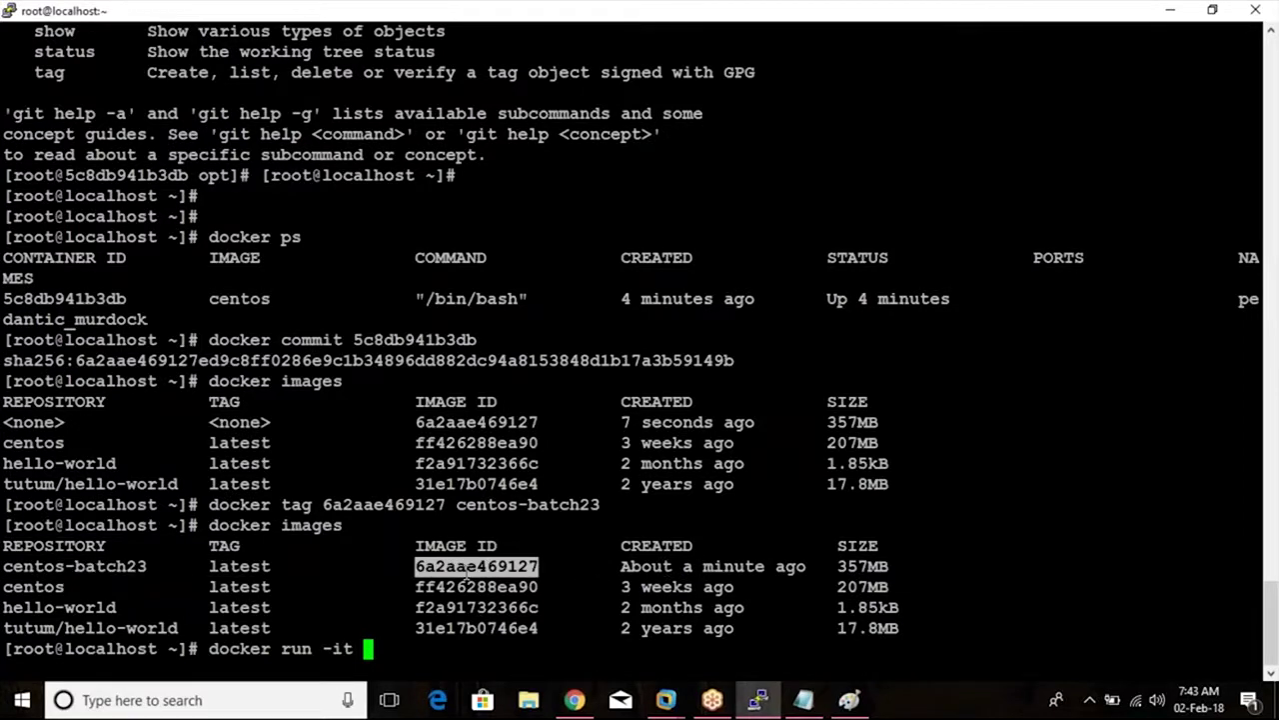
right_click(466, 575)
key("Return")
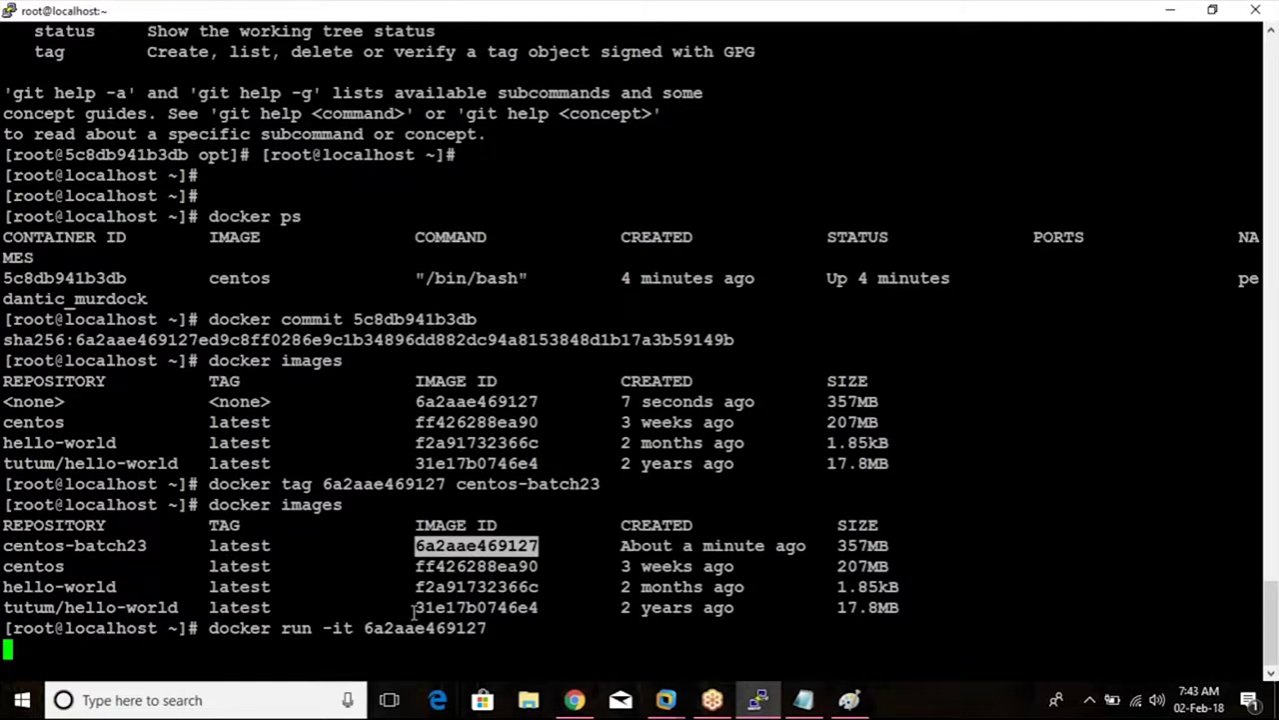
key("Return")
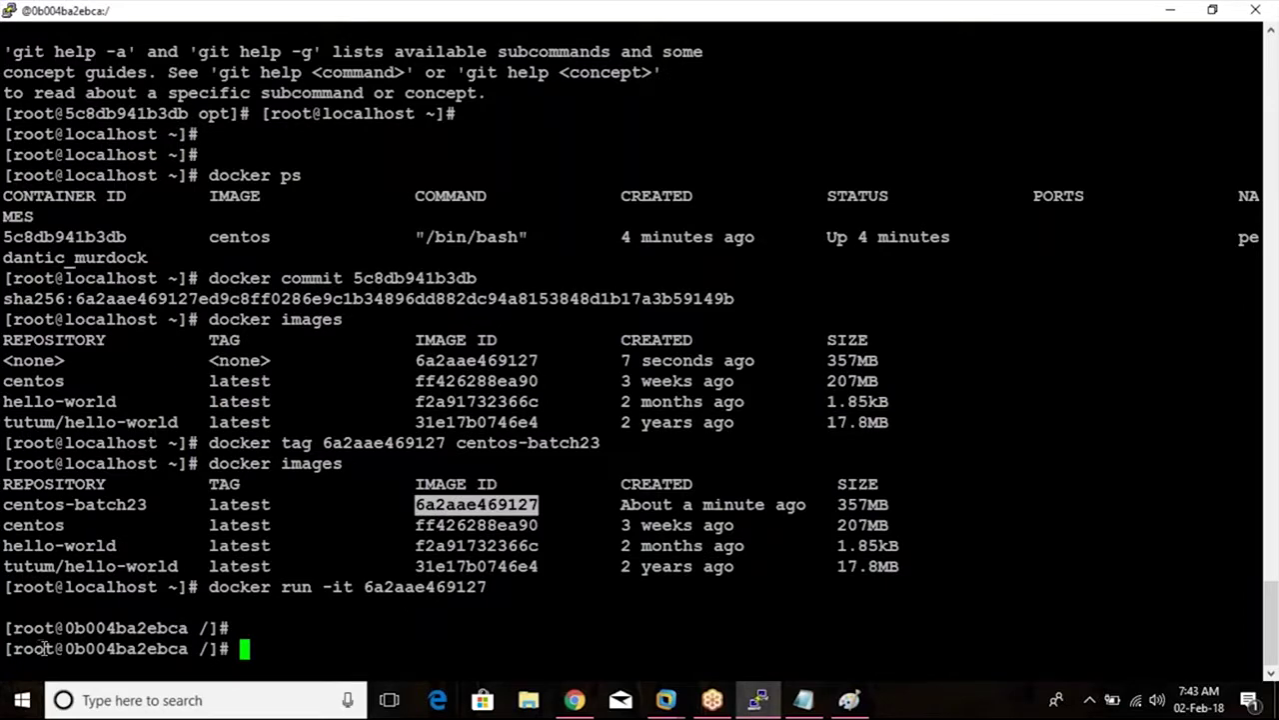
left_click(448, 632)
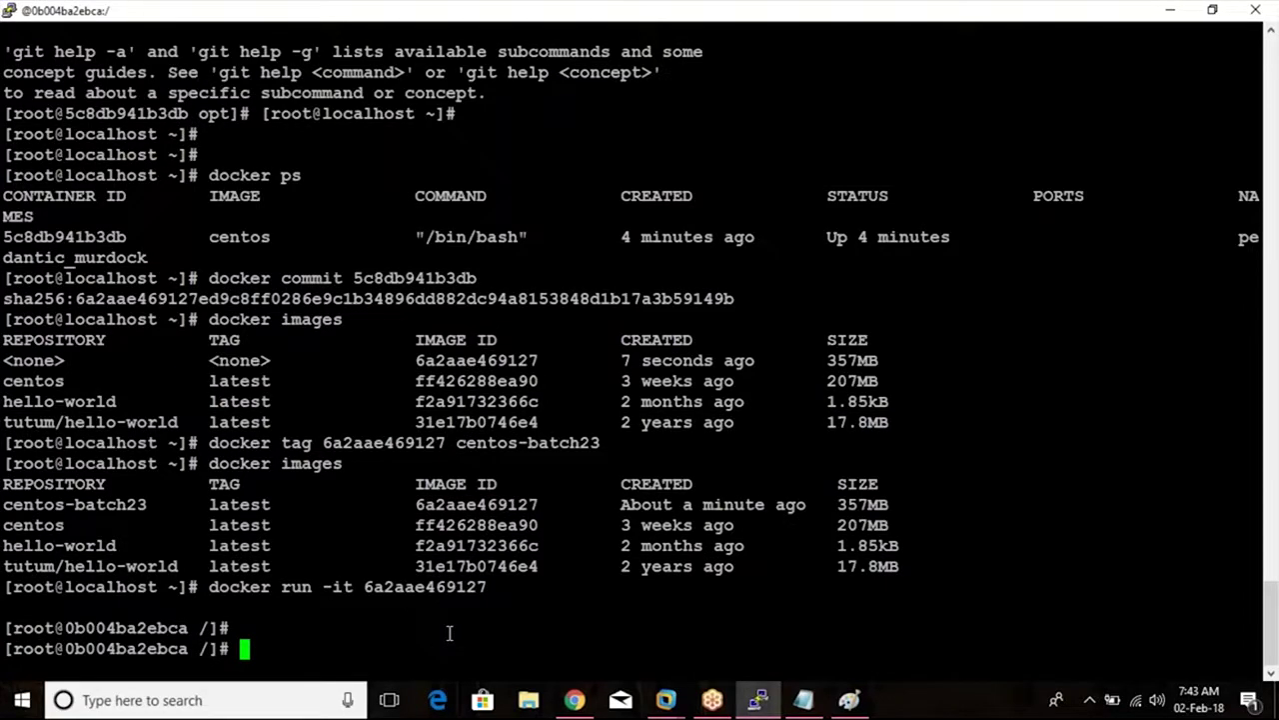
Verify git works inside the container and that /opt/file1 reads 'hello docke rserver'
type("git")
key("Return")
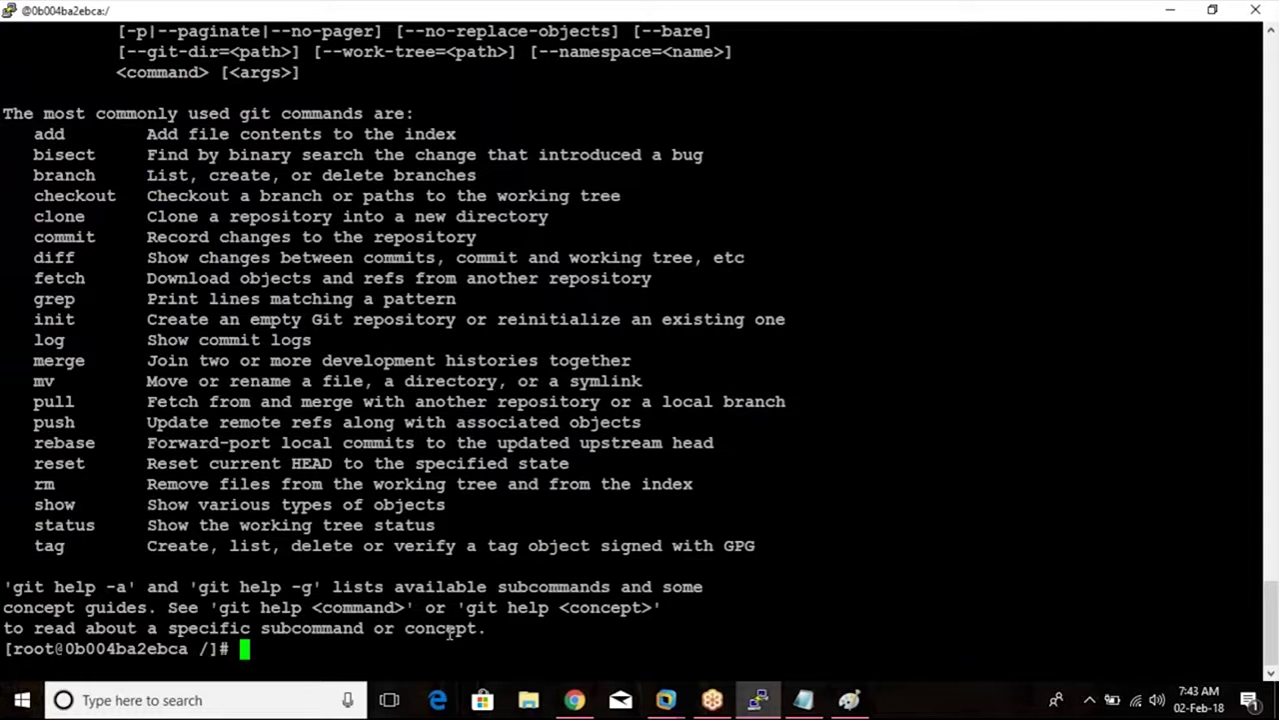
type("cd /opt")
key("Return")
type("ls")
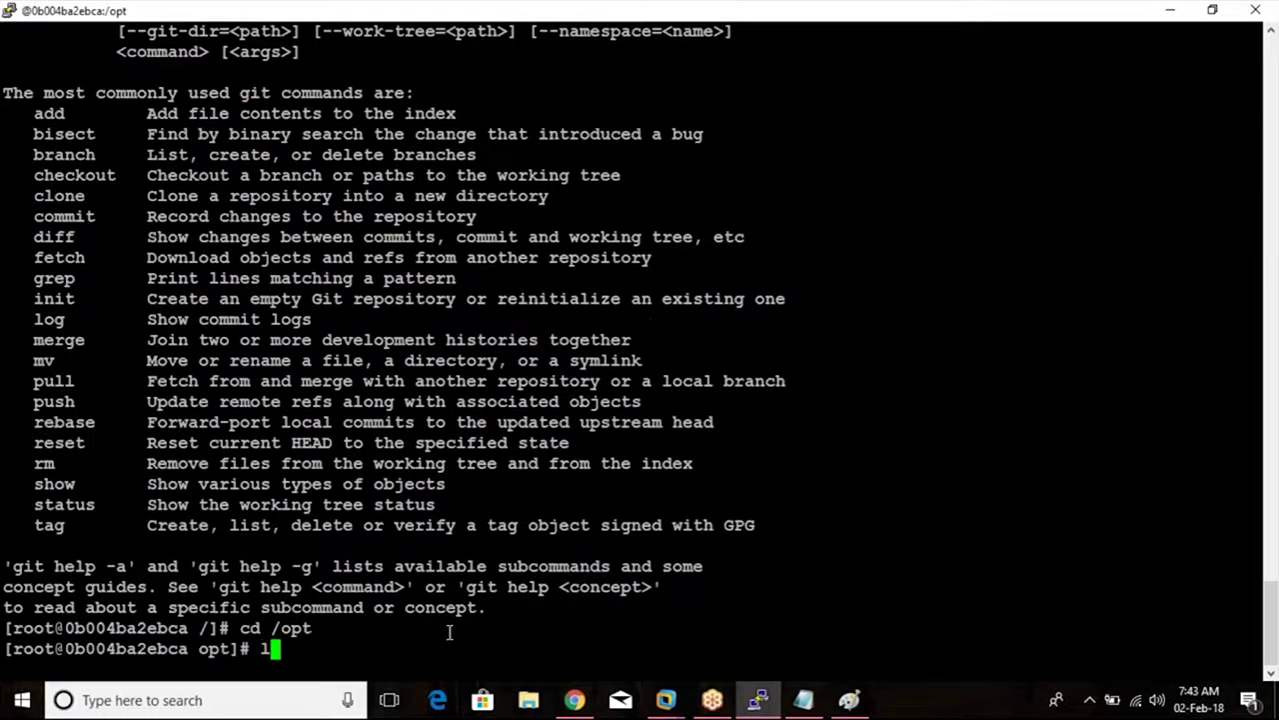
key("Return")
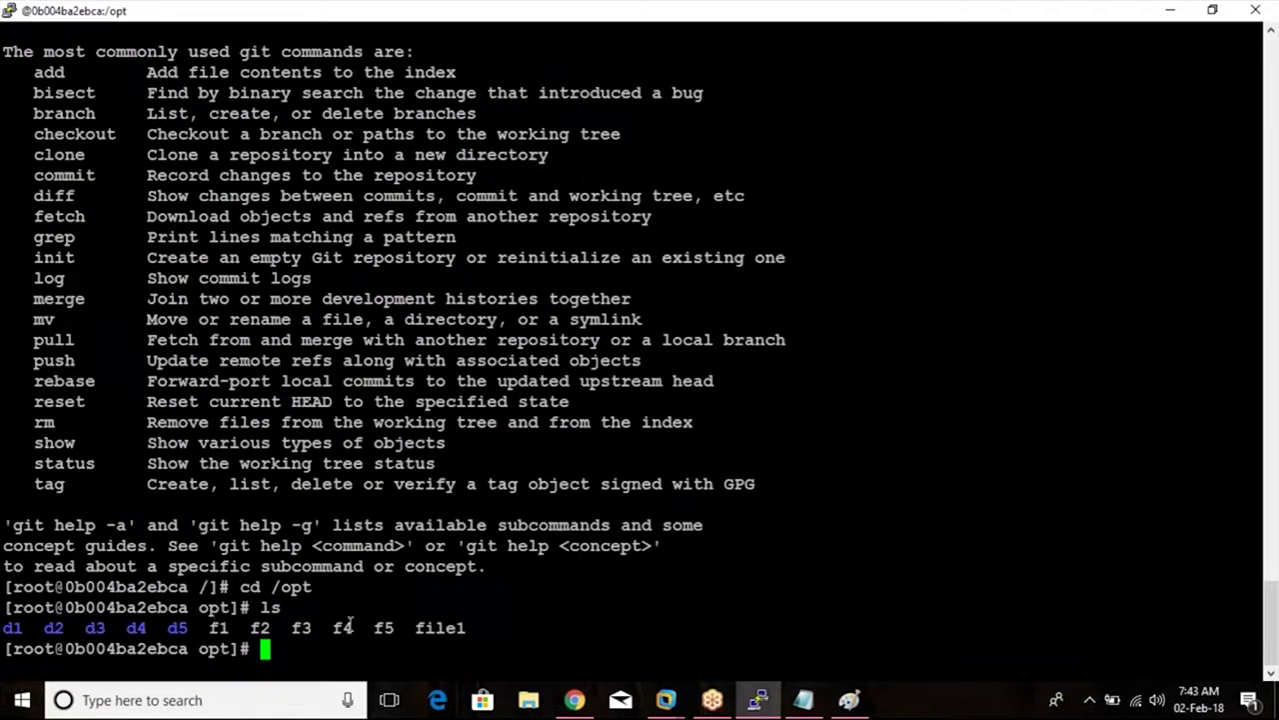
type("cat file1")
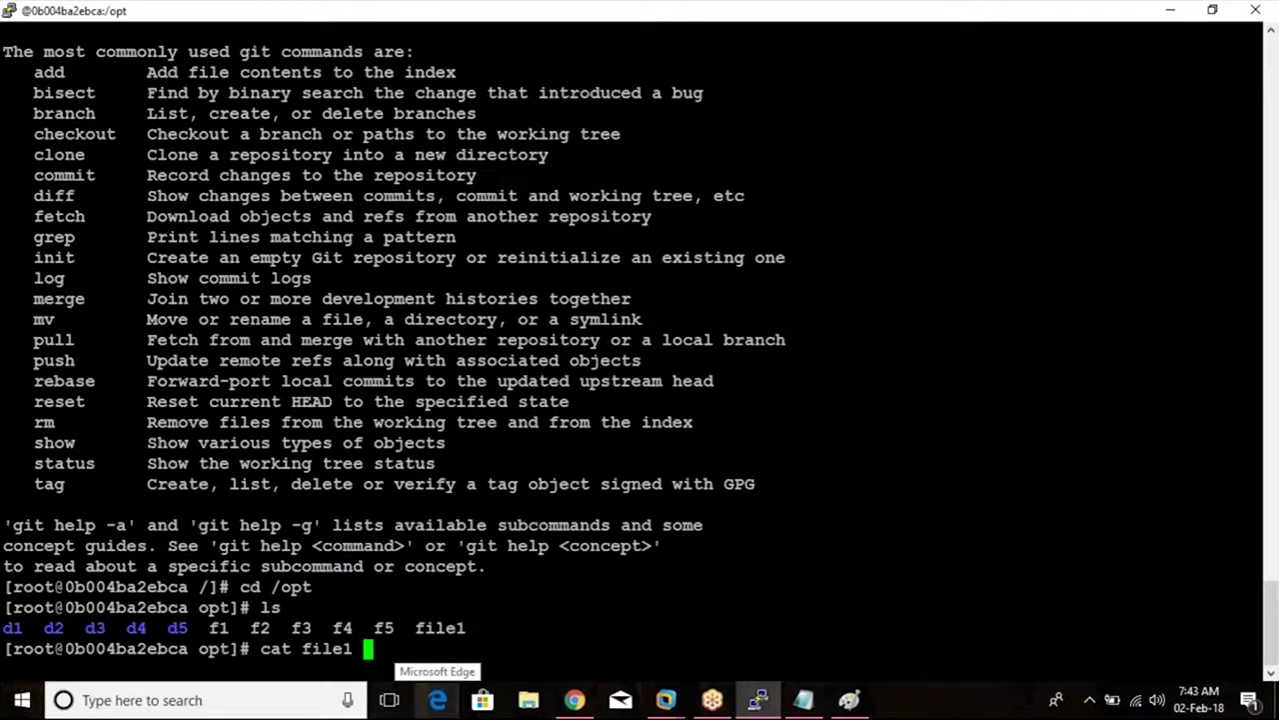
key("Return")
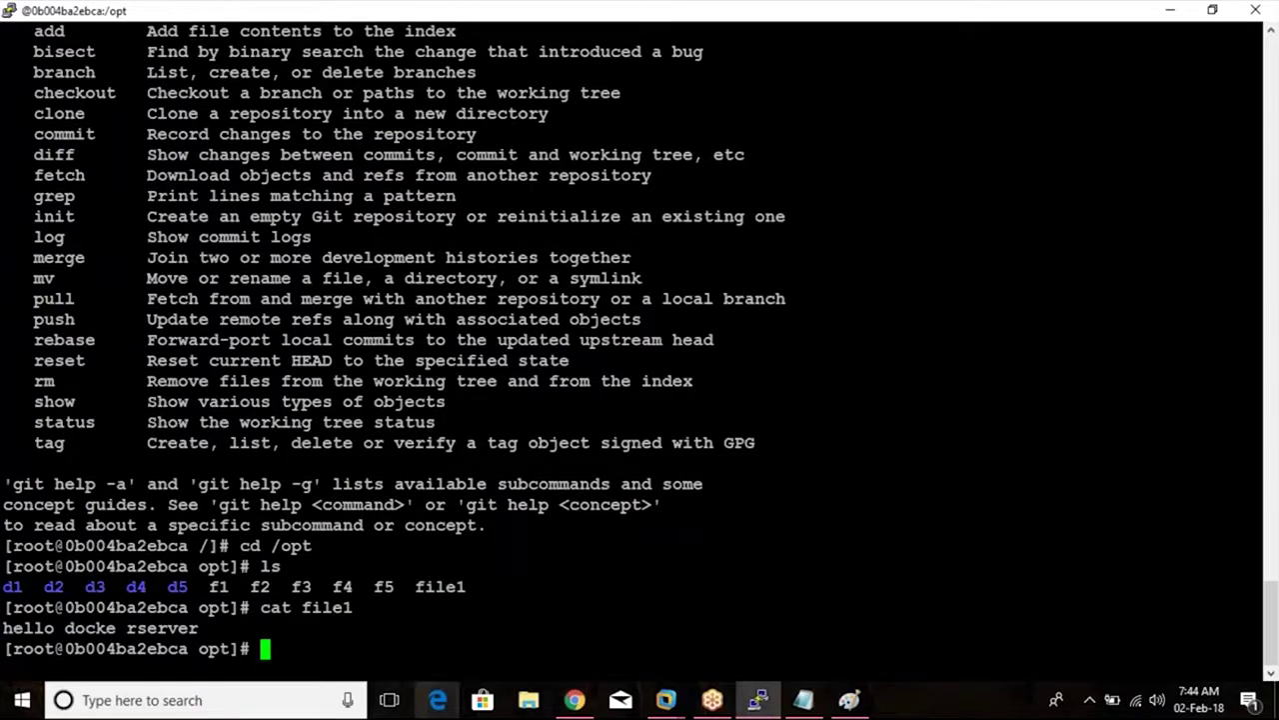
key("alt+Tab")
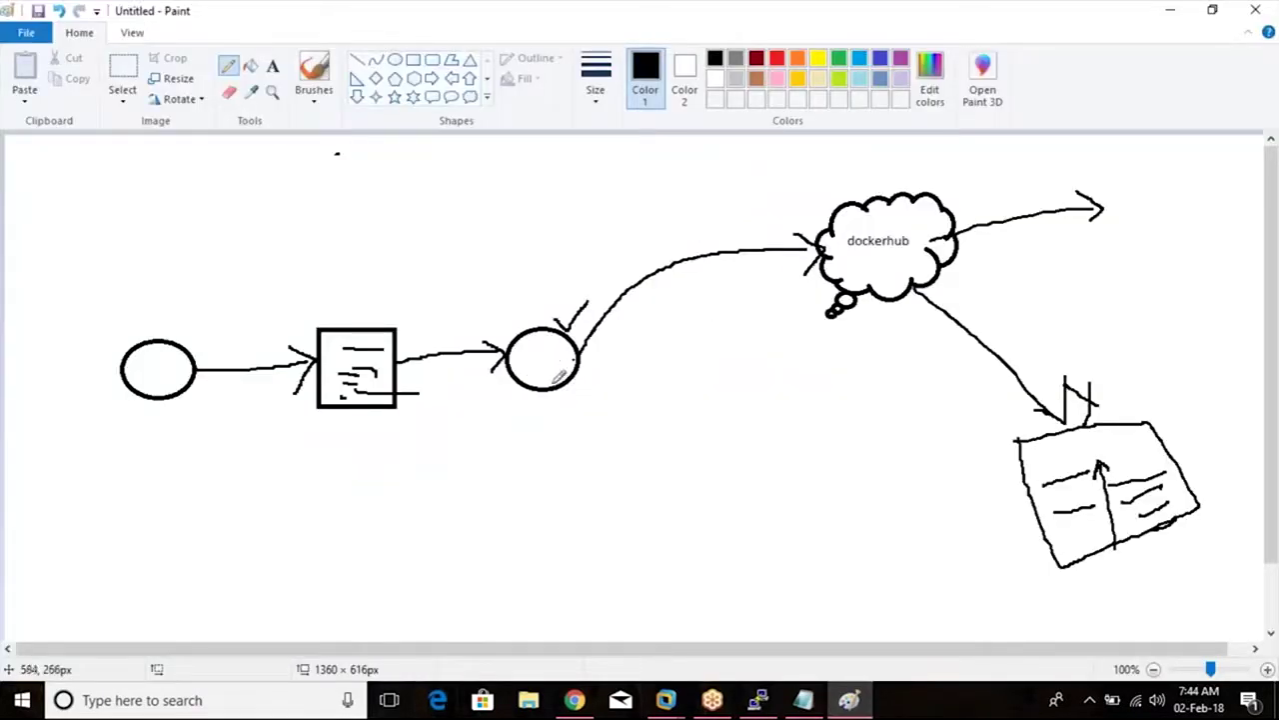
Draw two small boxes linked to the second circle, plus a line curving down beneath them
mouse_move(576, 368)
left_mouse_down()
mouse_move(643, 376)
mouse_move(642, 400)
mouse_move(712, 365)
mouse_move(705, 392)
mouse_move(645, 406)
left_mouse_up()
mouse_move(563, 385)
left_mouse_down()
mouse_move(651, 437)
mouse_move(714, 434)
mouse_move(664, 456)
left_mouse_up()
mouse_move(628, 333)
left_mouse_down()
mouse_move(605, 425)
mouse_move(660, 537)
left_mouse_up()
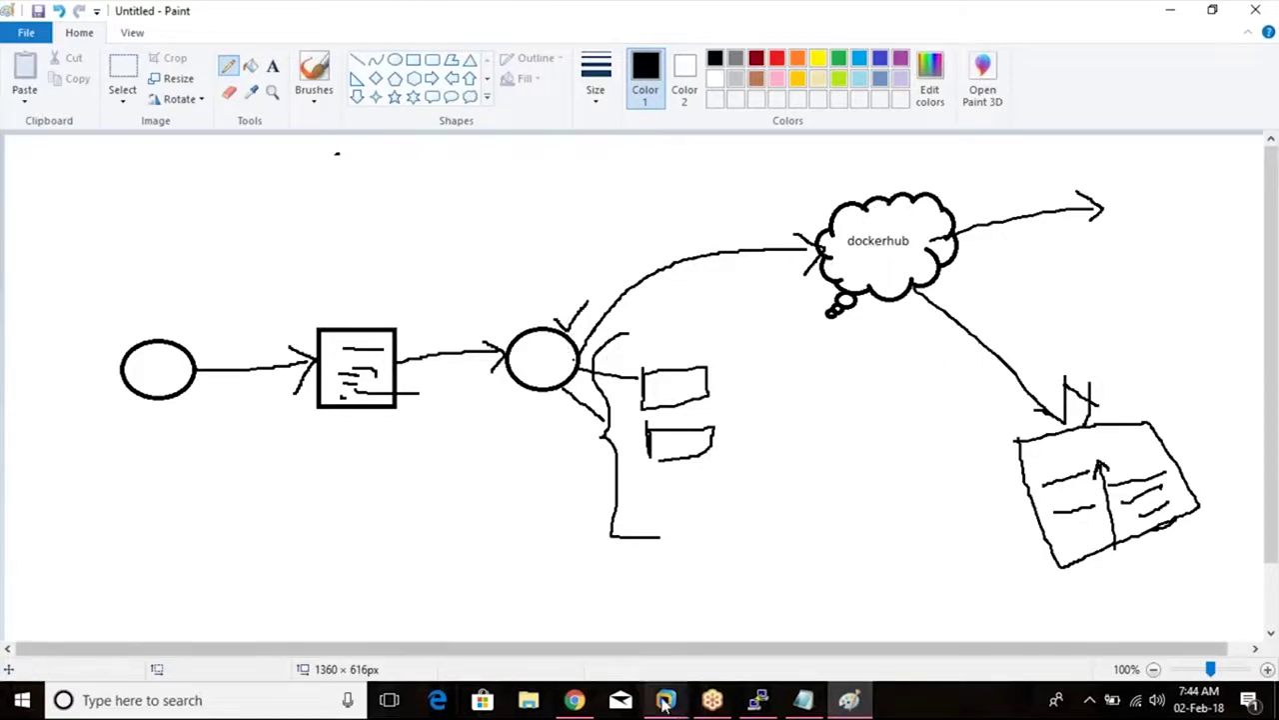
Start a new Docker Hub repository named batch23
left_click(574, 699)
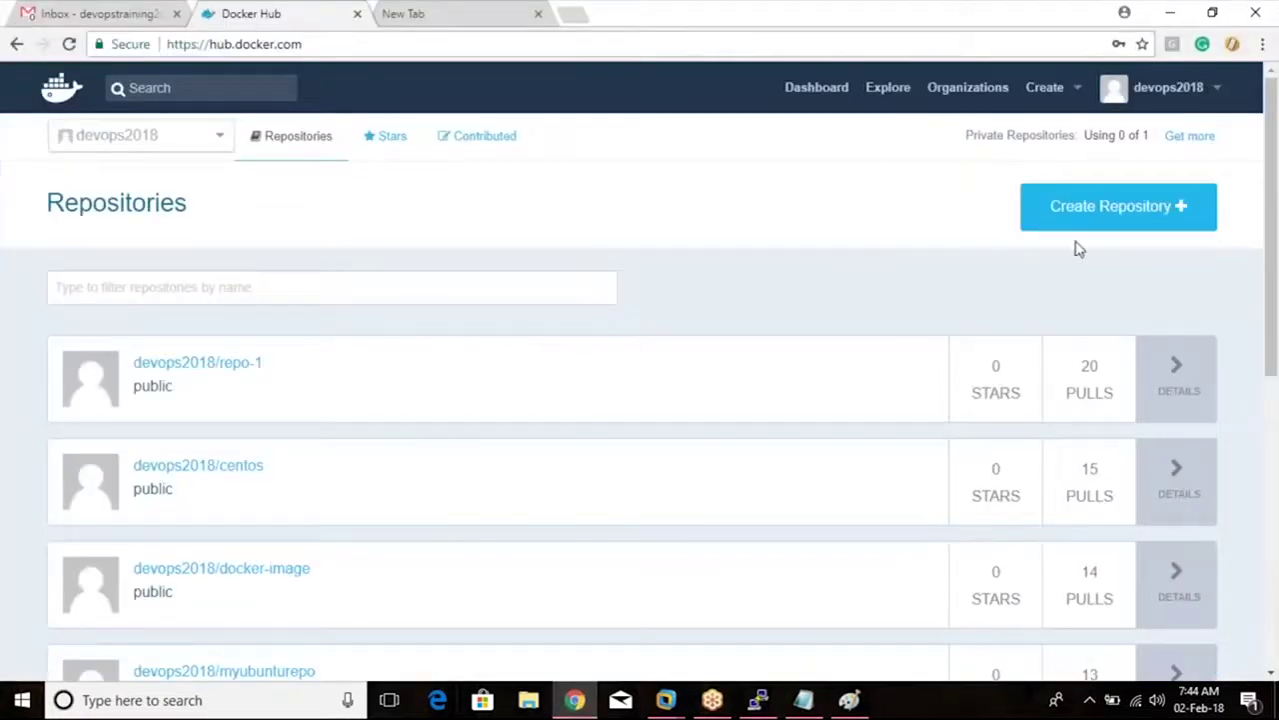
scroll(655, 364, "down", 4)
scroll(655, 364, "up", 4)
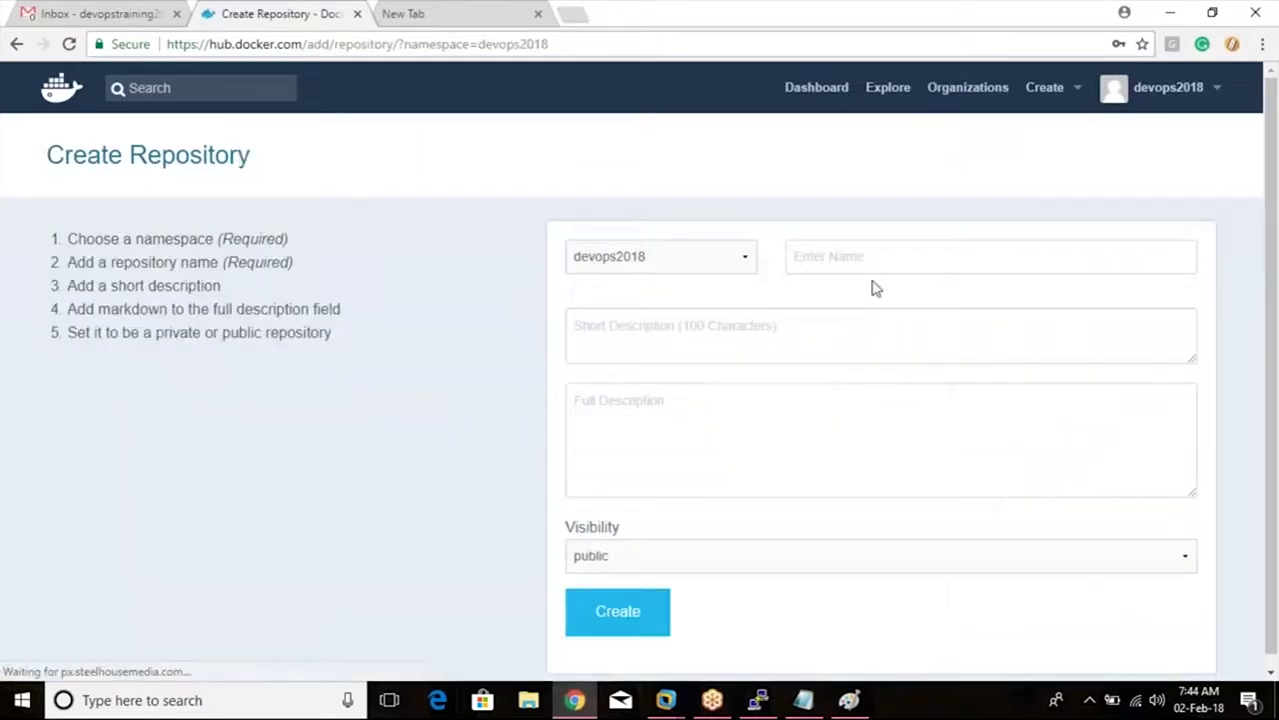
left_click(870, 257)
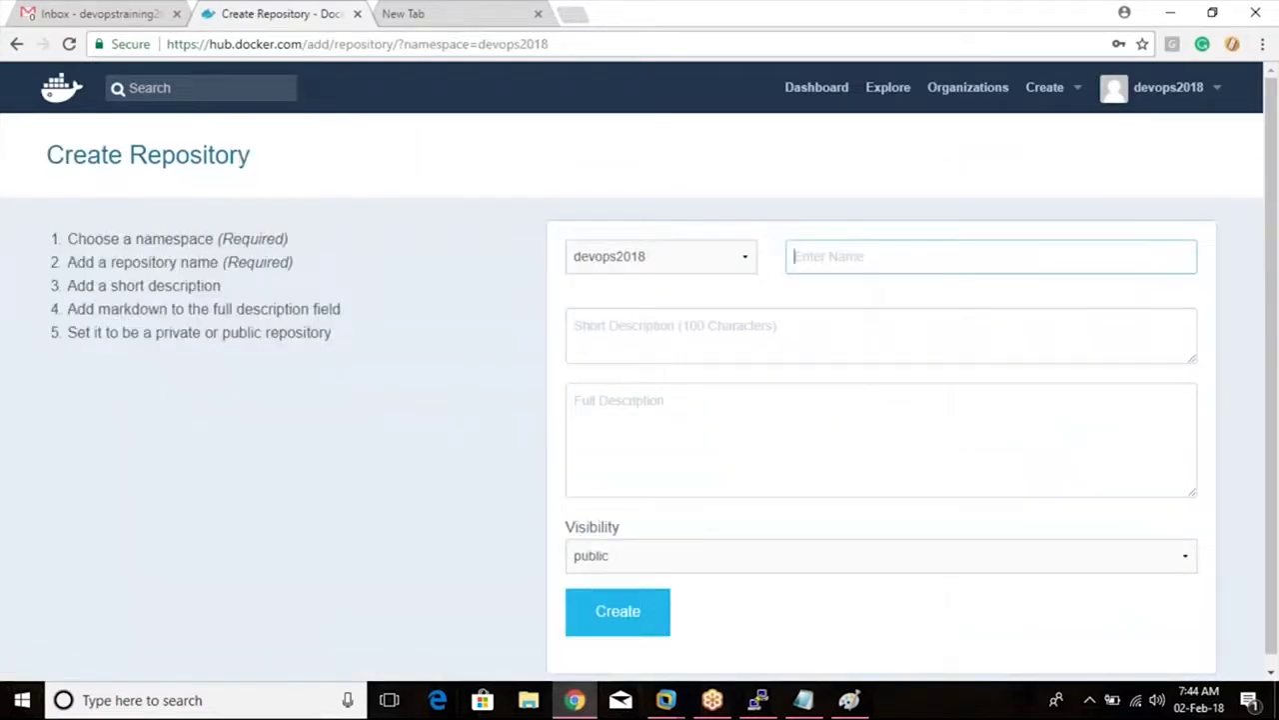
type("batch23")
Add short description 'Test image' and full description 'Centos image with git package and some files and dir.', then create it
left_click(850, 331)
type("Test")
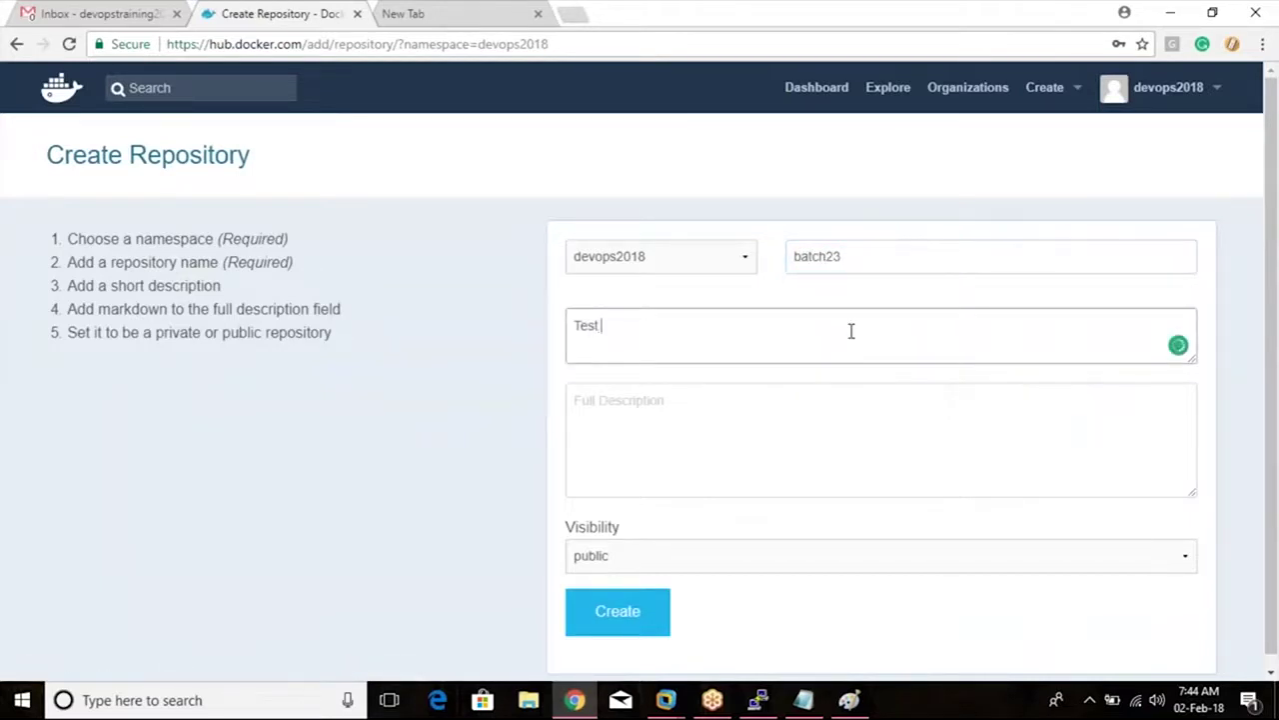
type(" images")
left_click(817, 410)
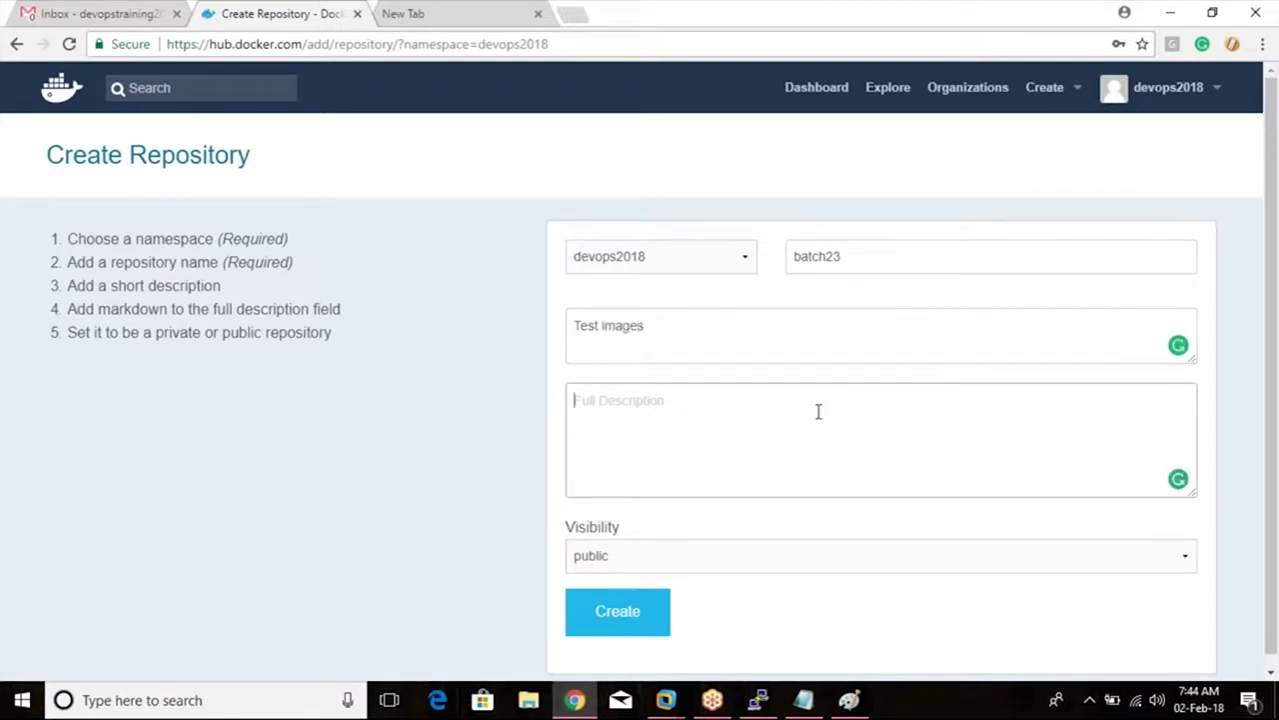
type("Centos image with g")
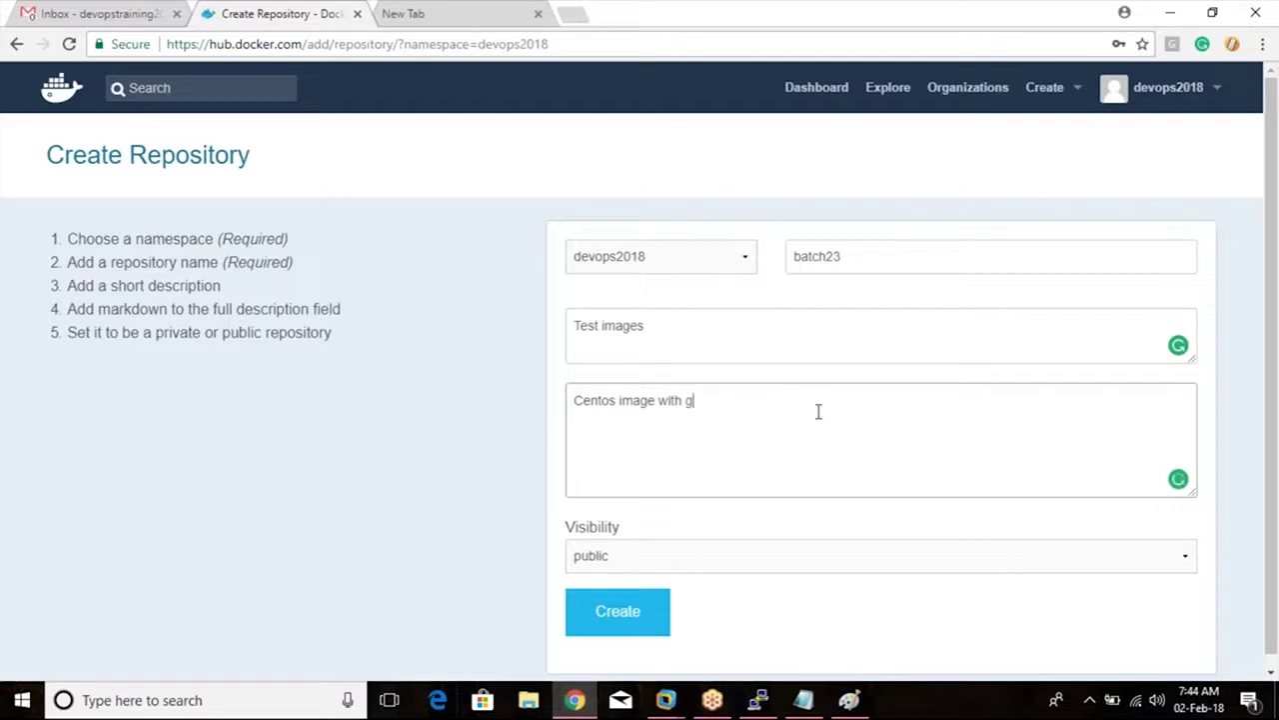
type("it package and som")
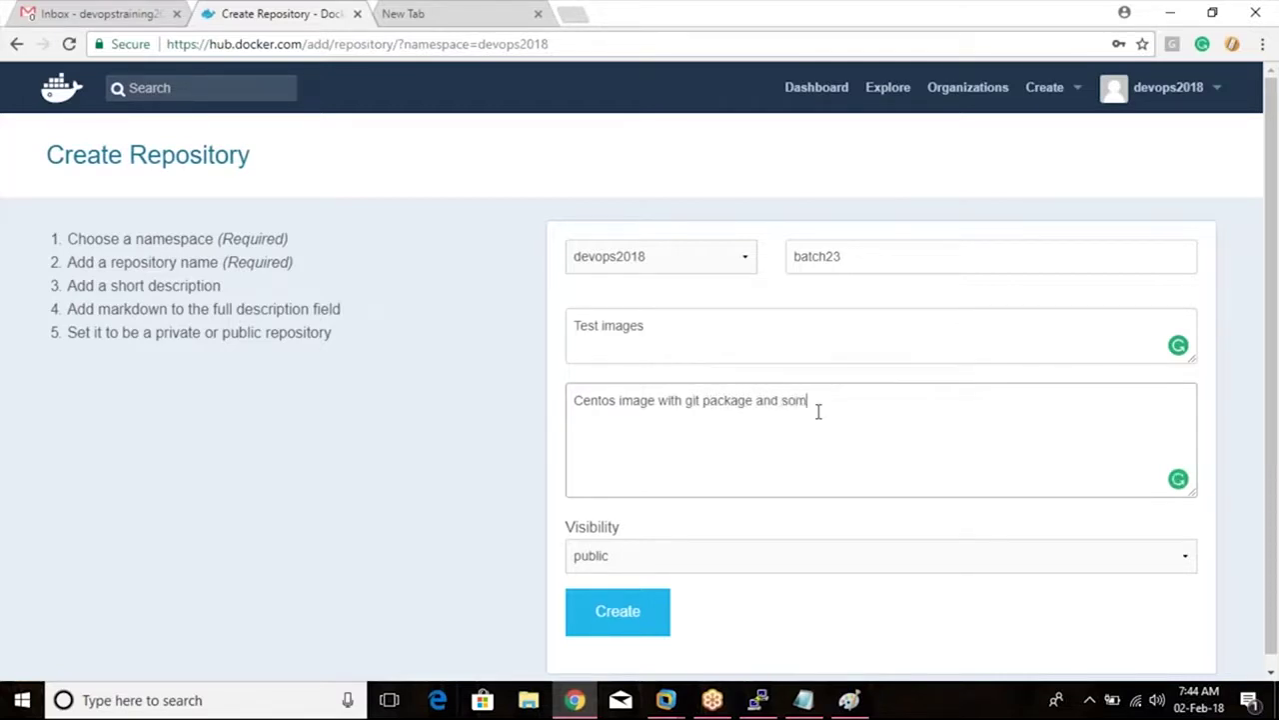
type("e files and dir.")
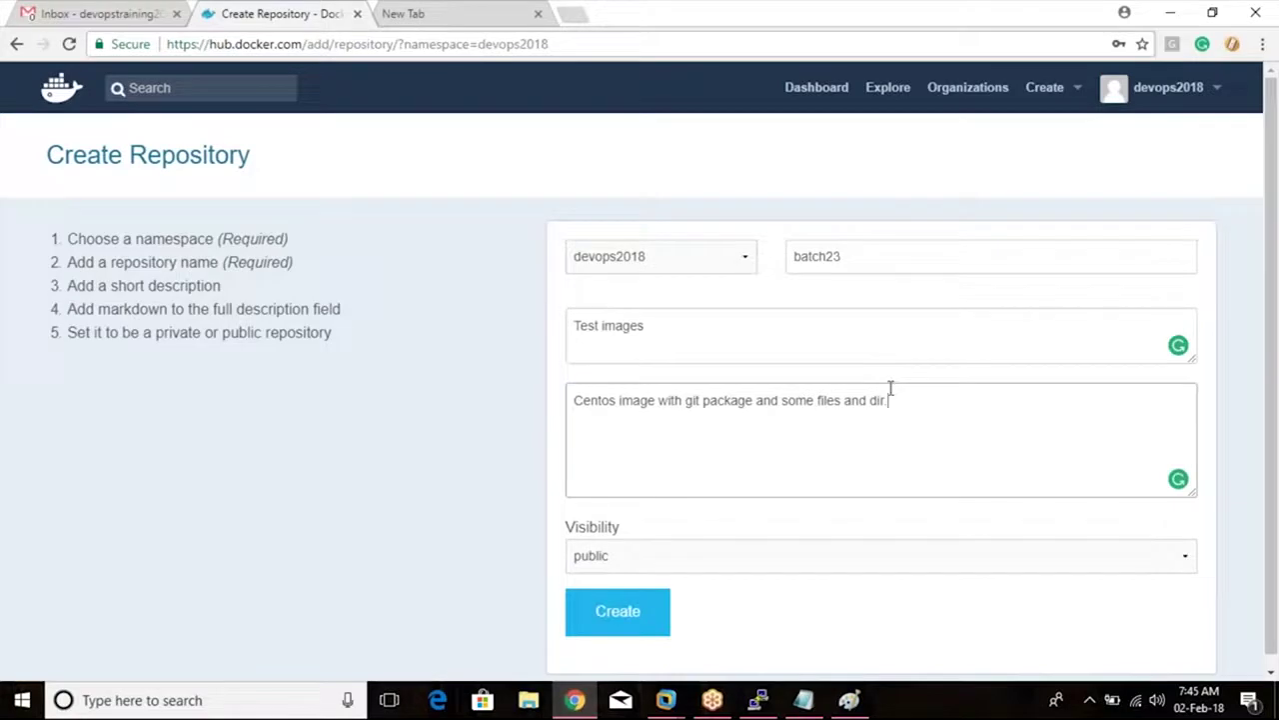
scroll(888, 386, "down", 1)
left_click(637, 608)
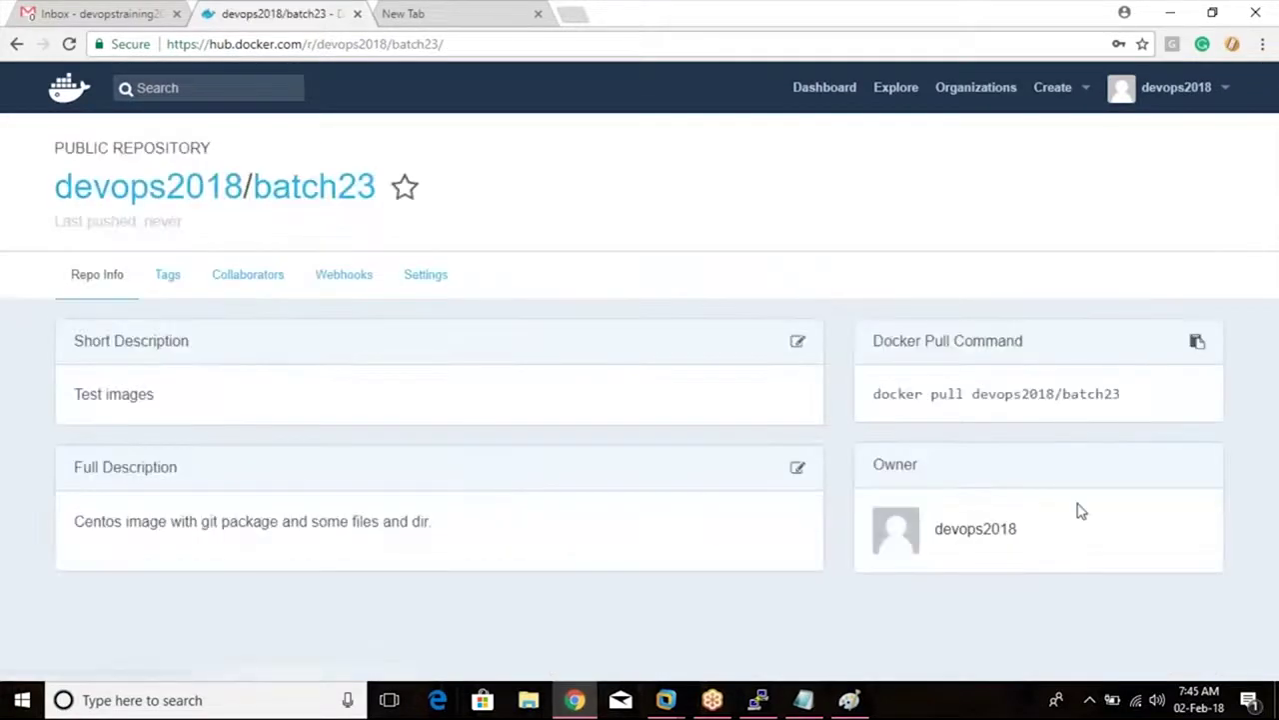
Review the 'docker pull devops2018/batch23' command and the repository's descriptions
left_click_drag(871, 394, 1121, 394)
left_click(1040, 436)
triple_click(1134, 398)
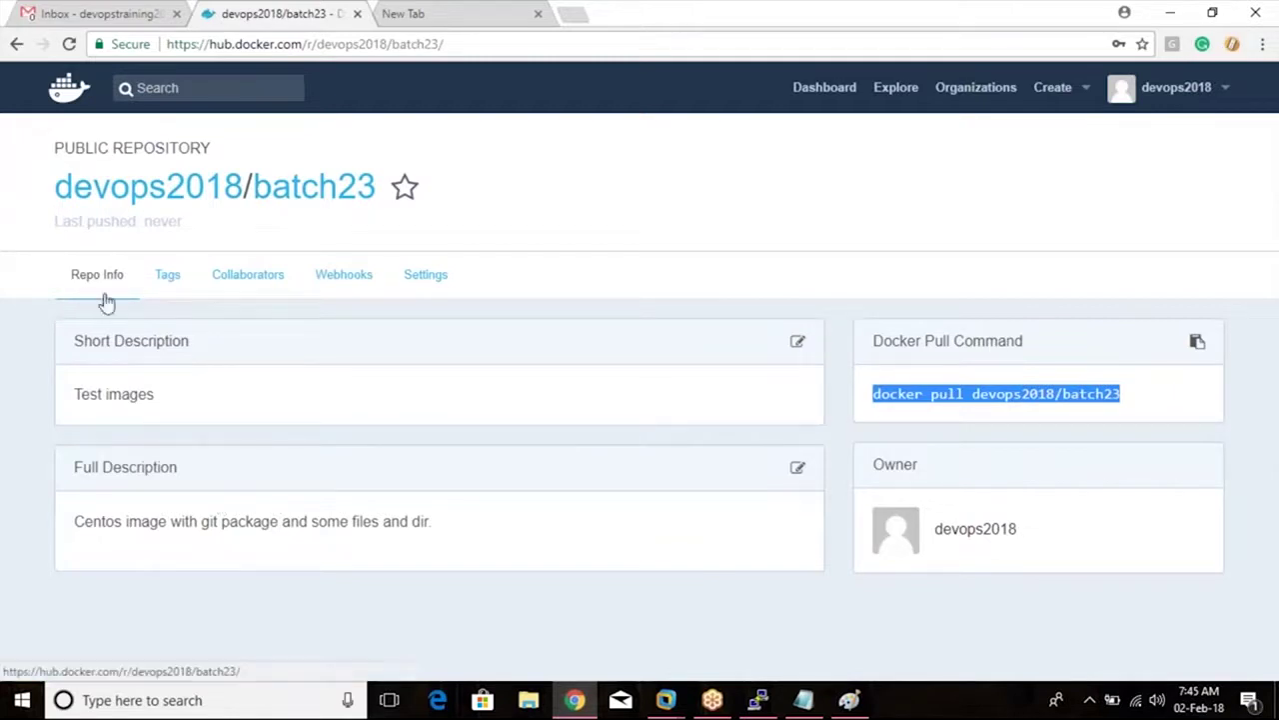
left_click_drag(74, 394, 150, 443)
left_click_drag(88, 521, 266, 521)
View the Tags list, which shows no tags for this repository yet
left_click(215, 483)
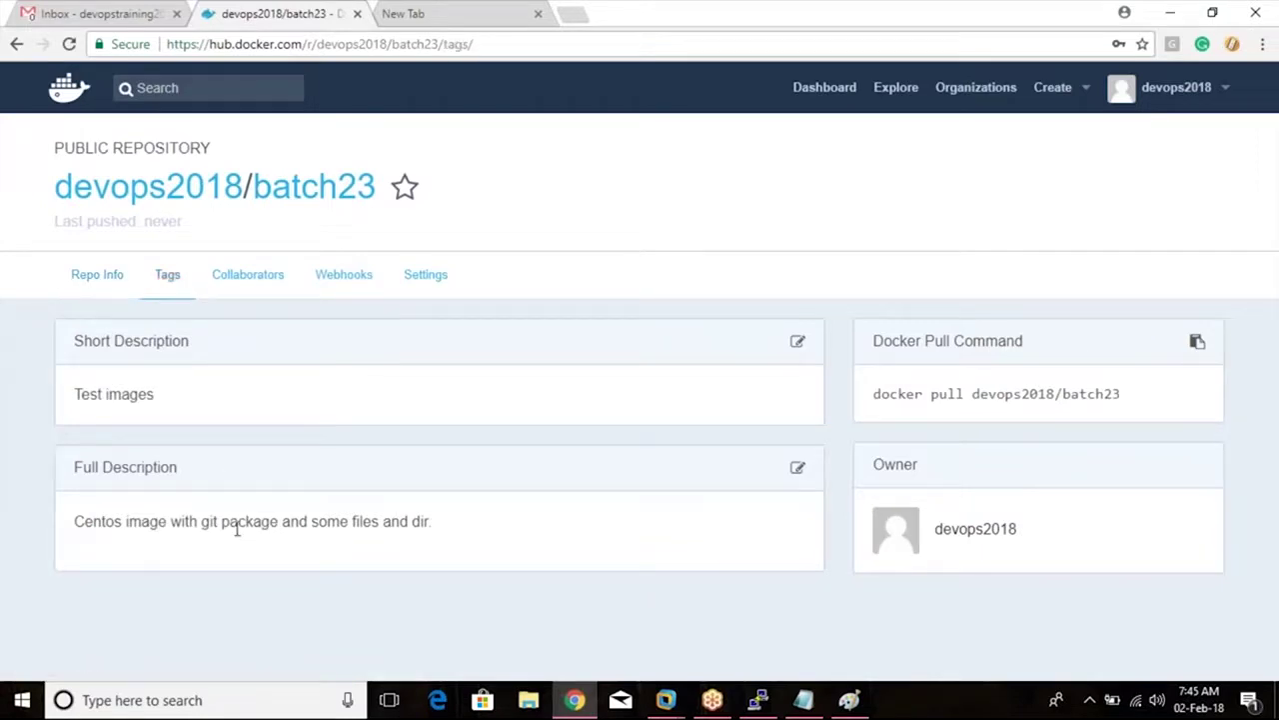
left_click_drag(76, 400, 314, 431)
left_click(290, 479)
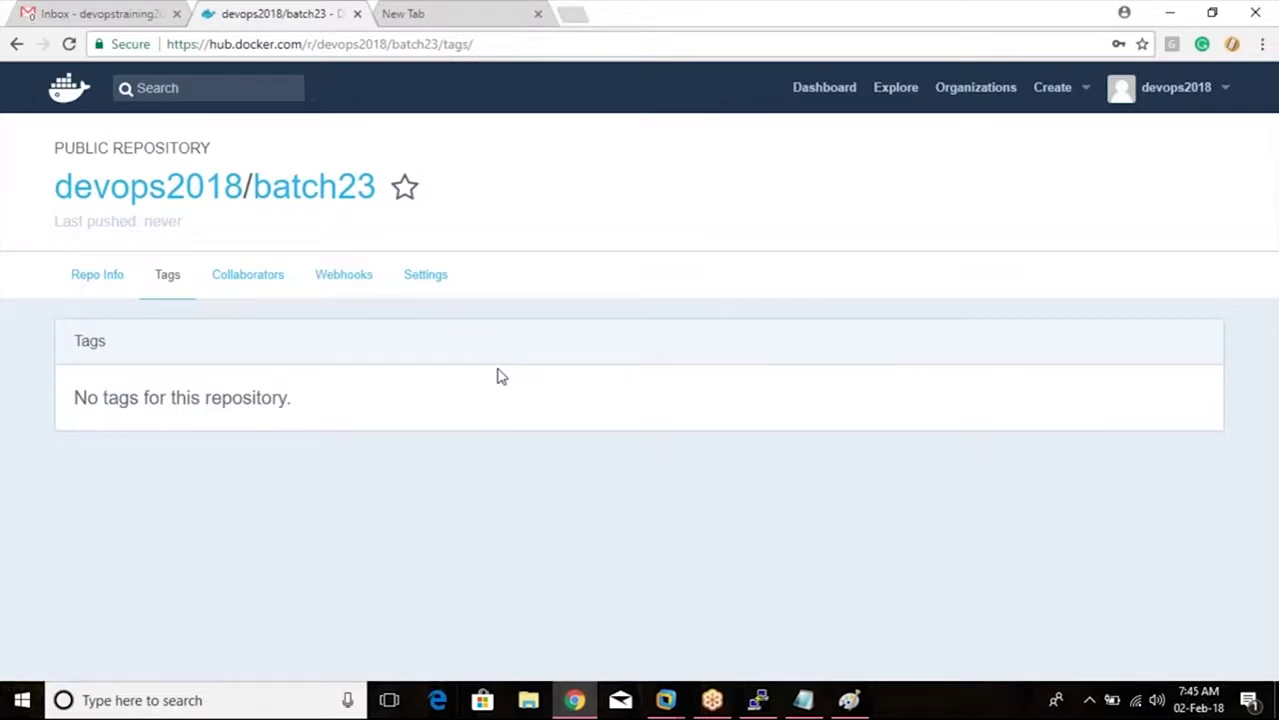
key("alt+Tab")
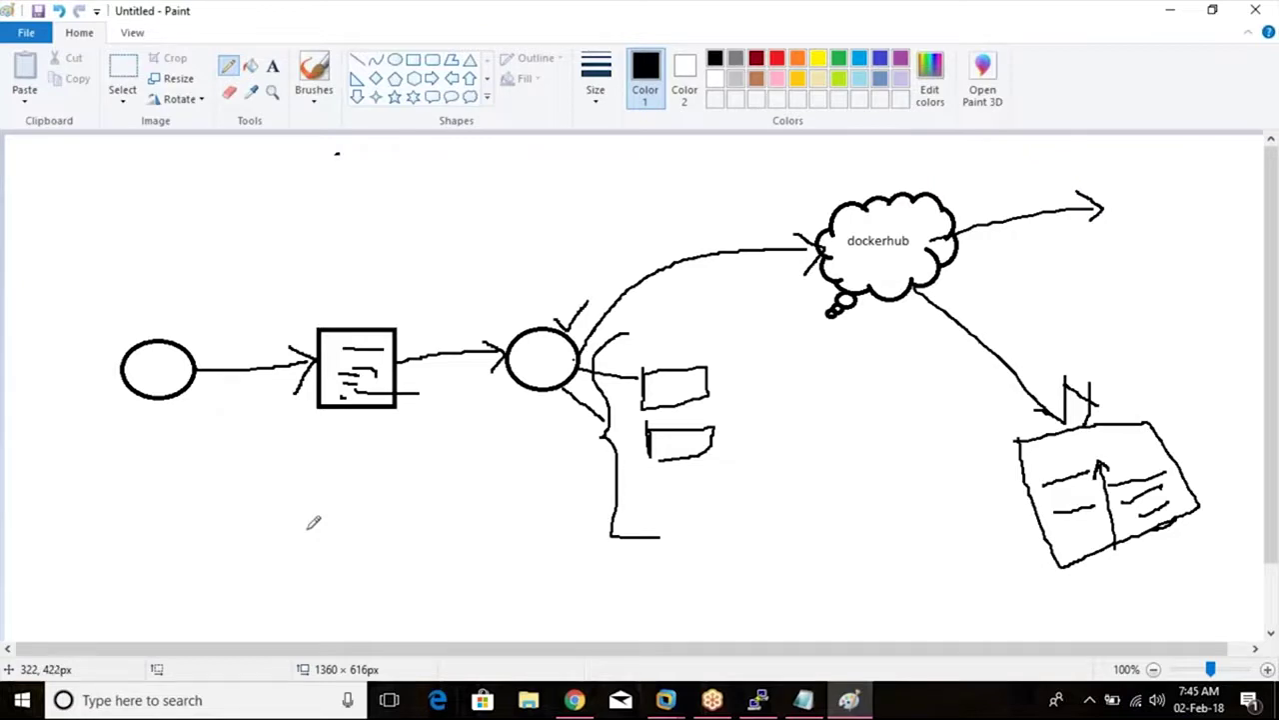
key("alt+Tab")
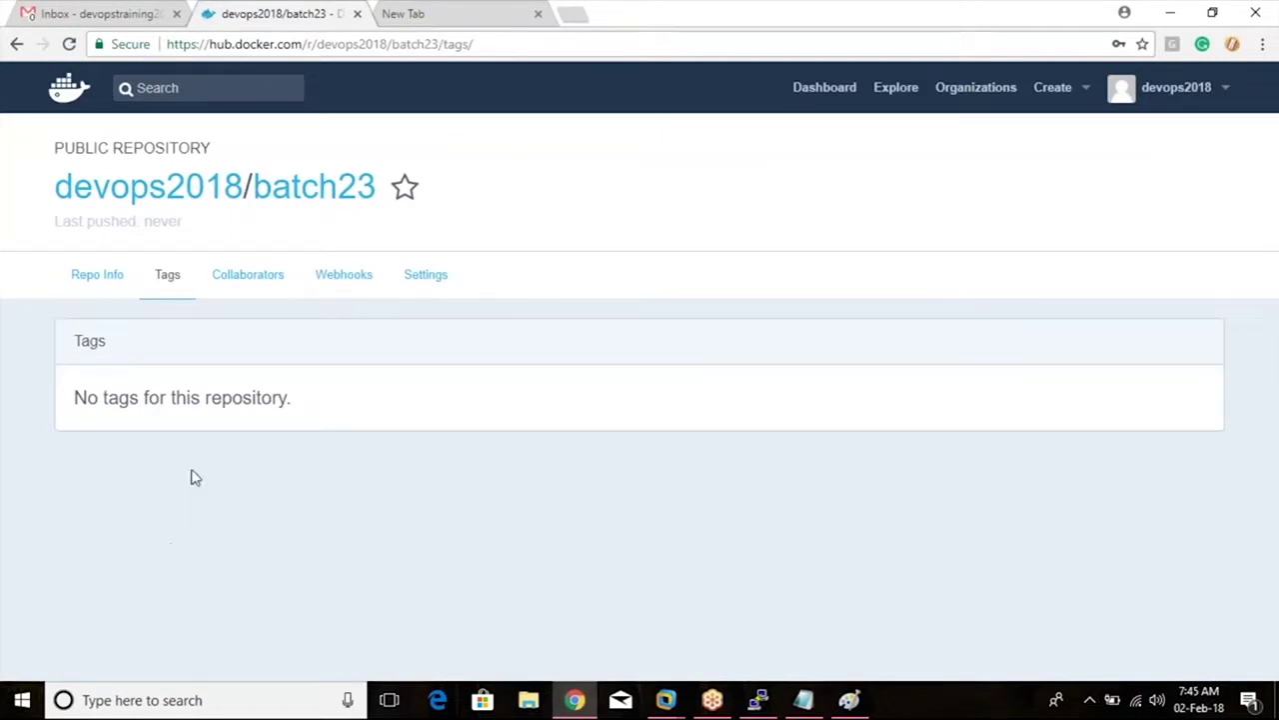
key("alt+Tab")
key("alt+Tab")
Look through the batch23 Collaborators, Webhooks and Settings pages
left_click(250, 276)
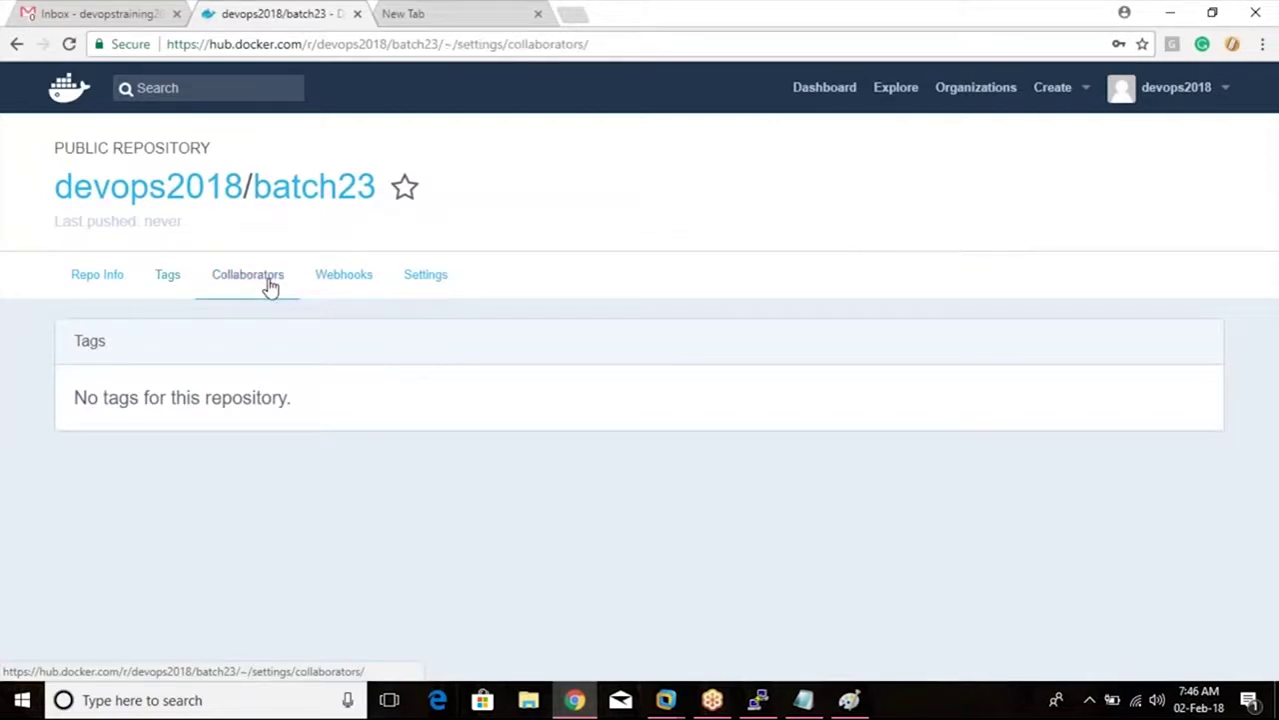
left_click(1003, 373)
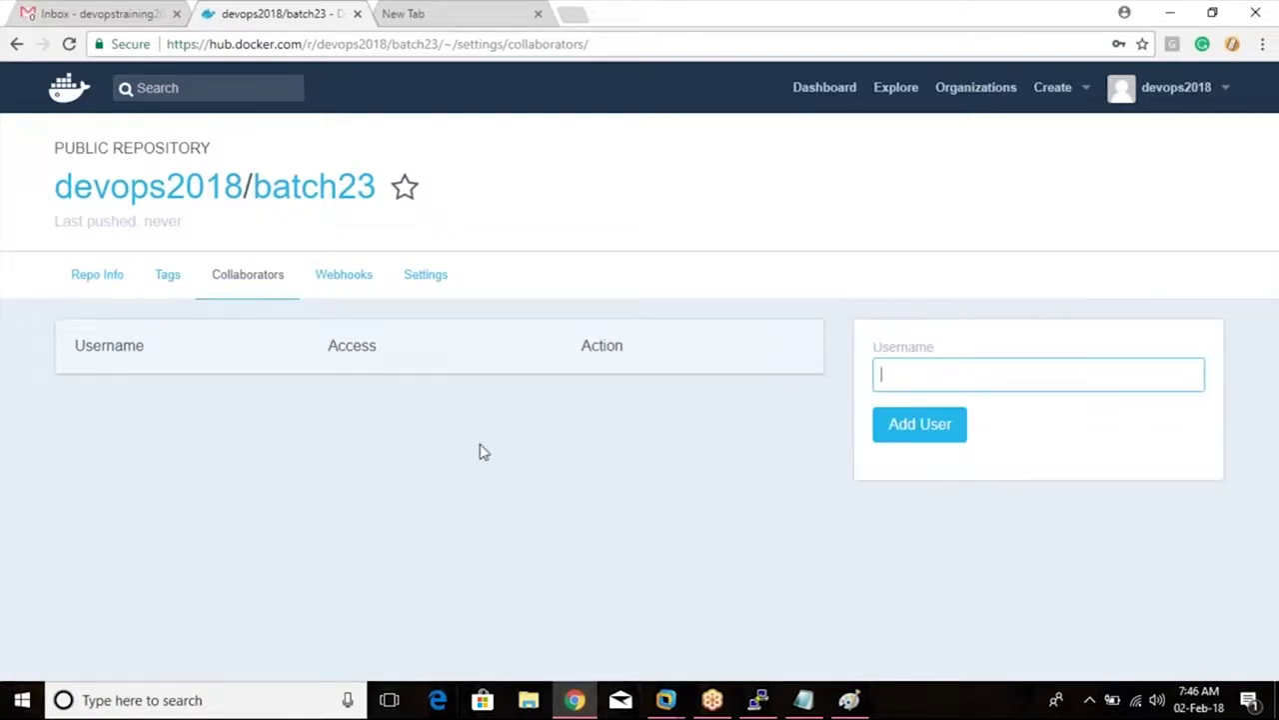
left_click(352, 284)
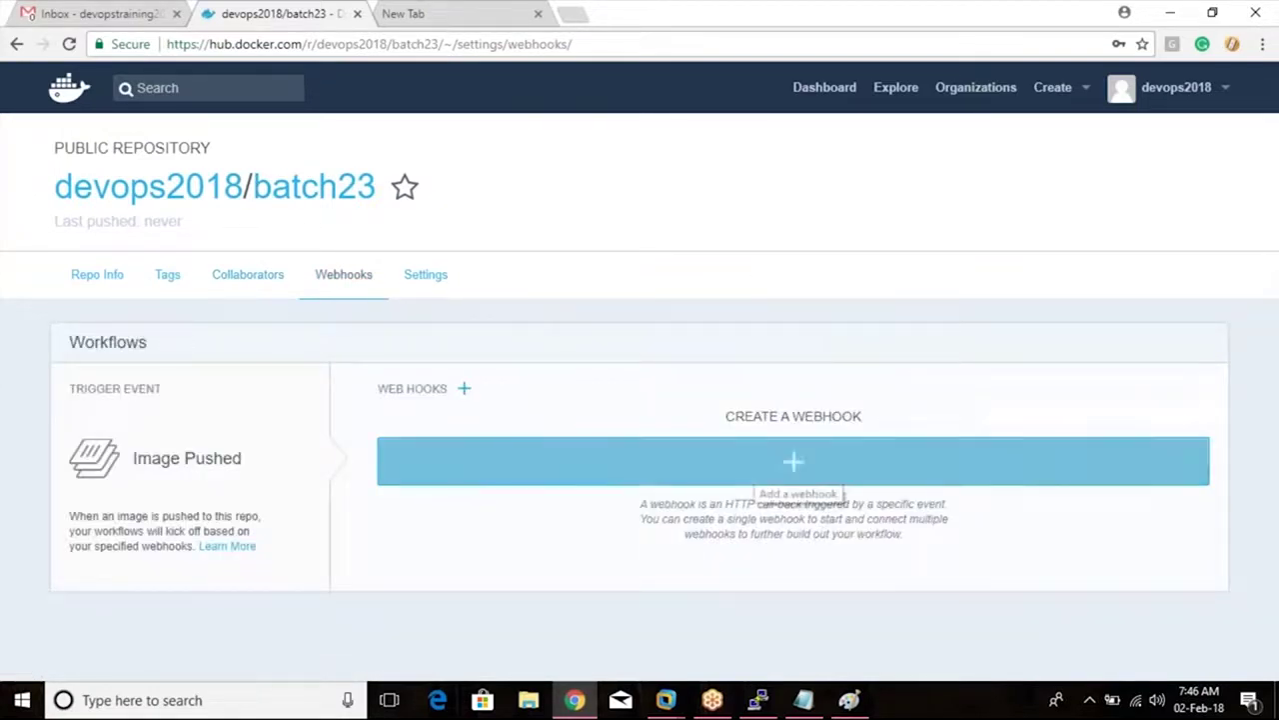
left_click(424, 284)
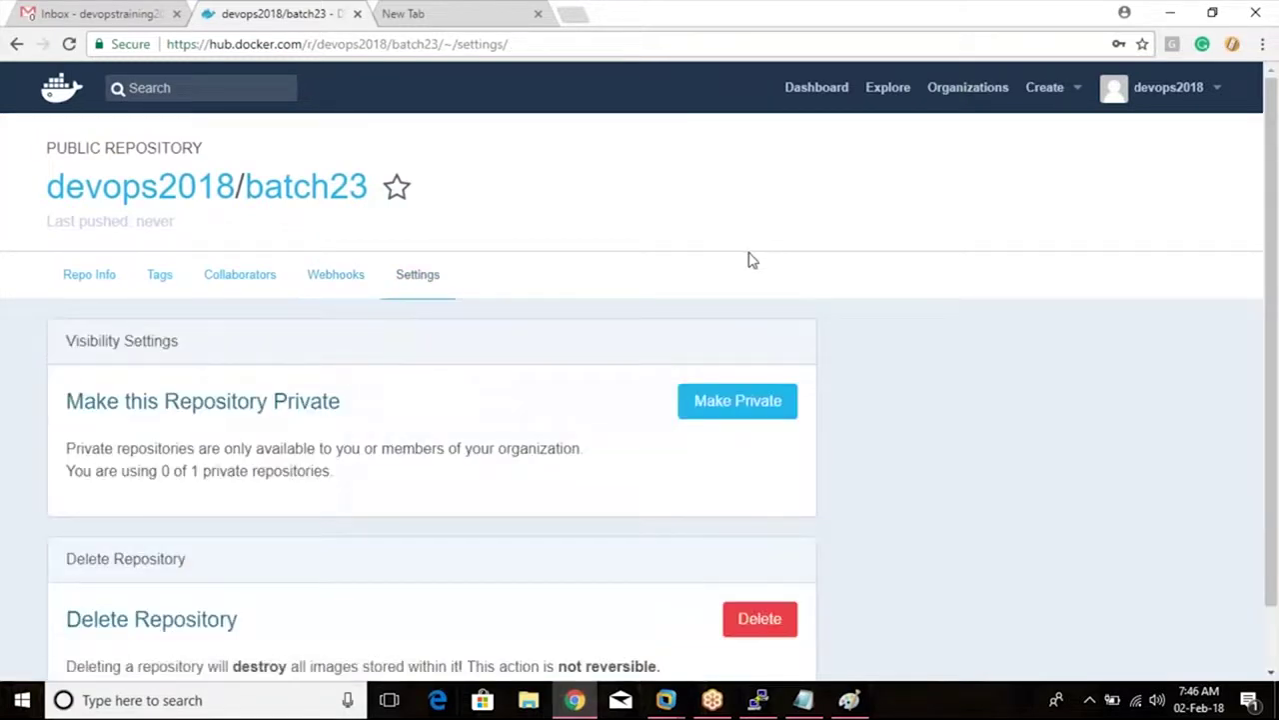
scroll(750, 261, "down", 1)
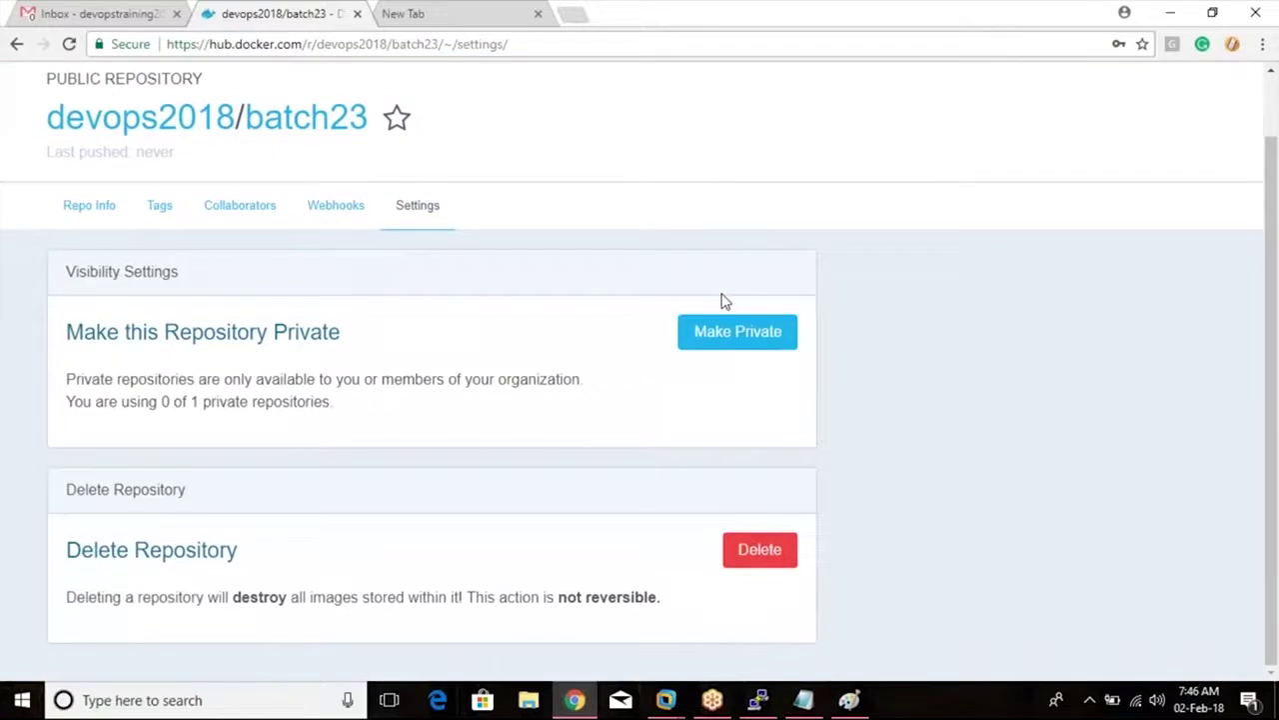
scroll(703, 509, "up", 1)
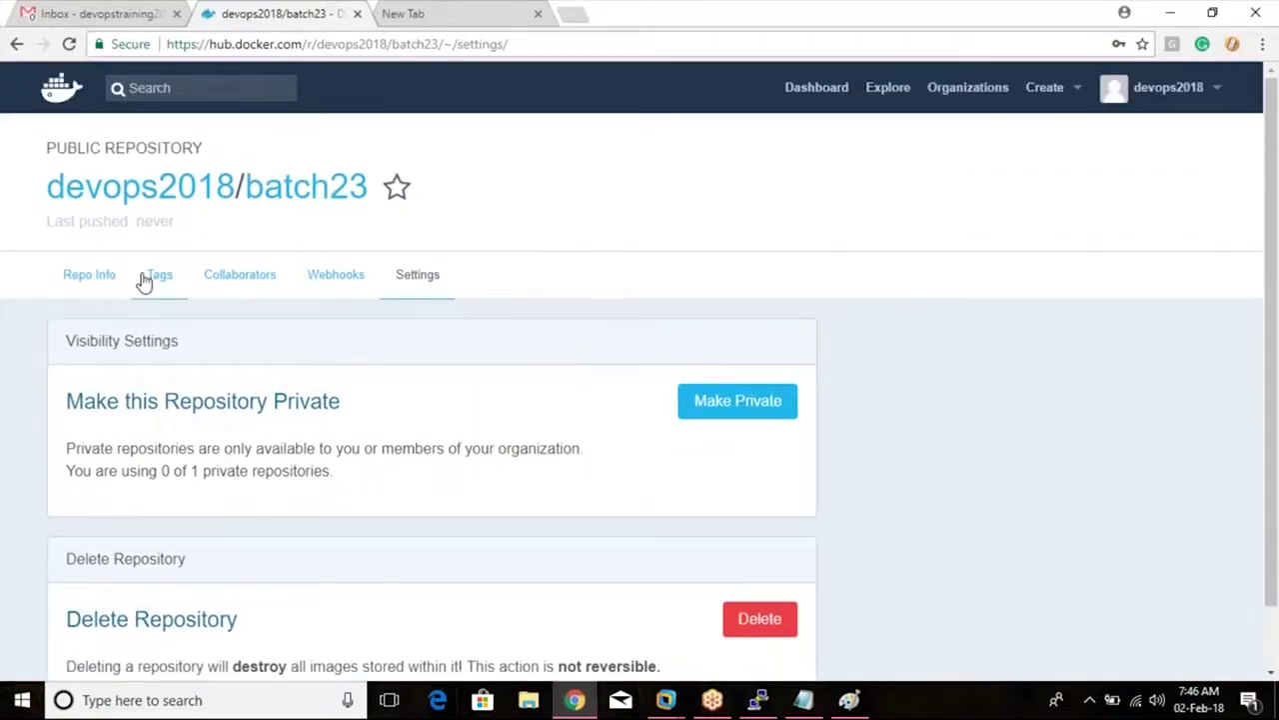
Go back to Repo Info and highlight devops2018/batch23 in the pull command
left_click(101, 281)
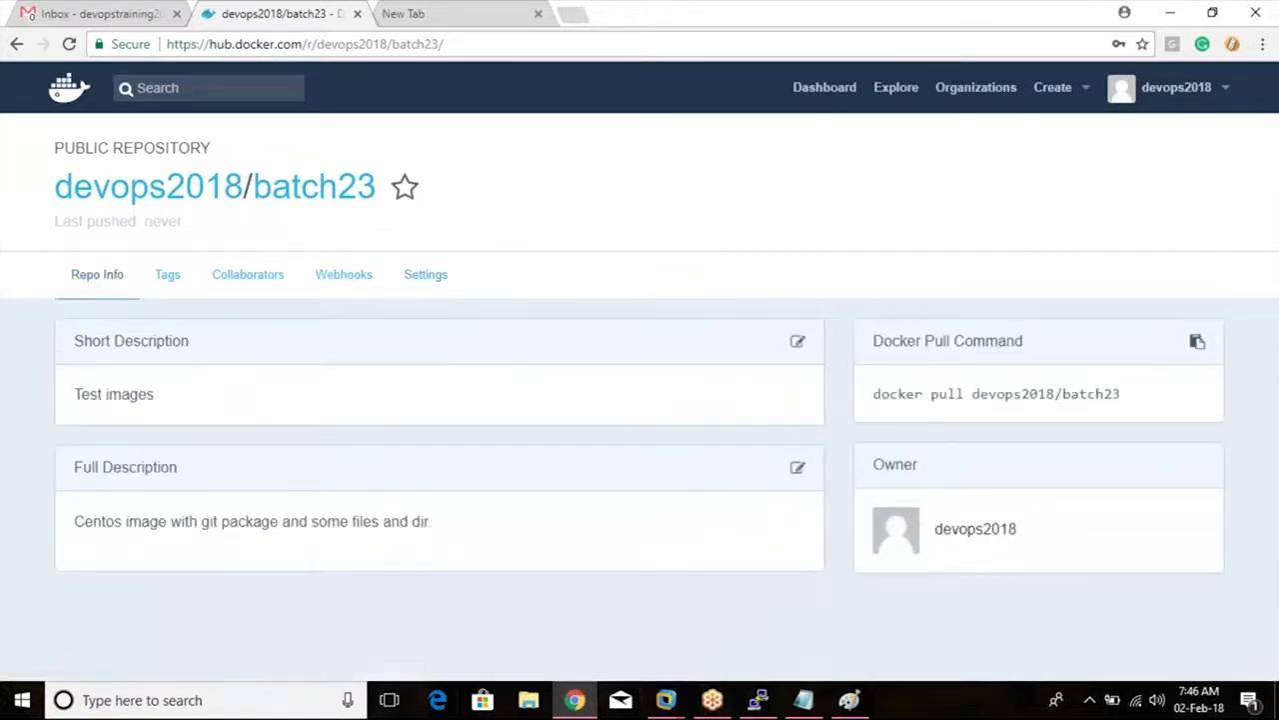
left_click_drag(970, 394, 1086, 363)
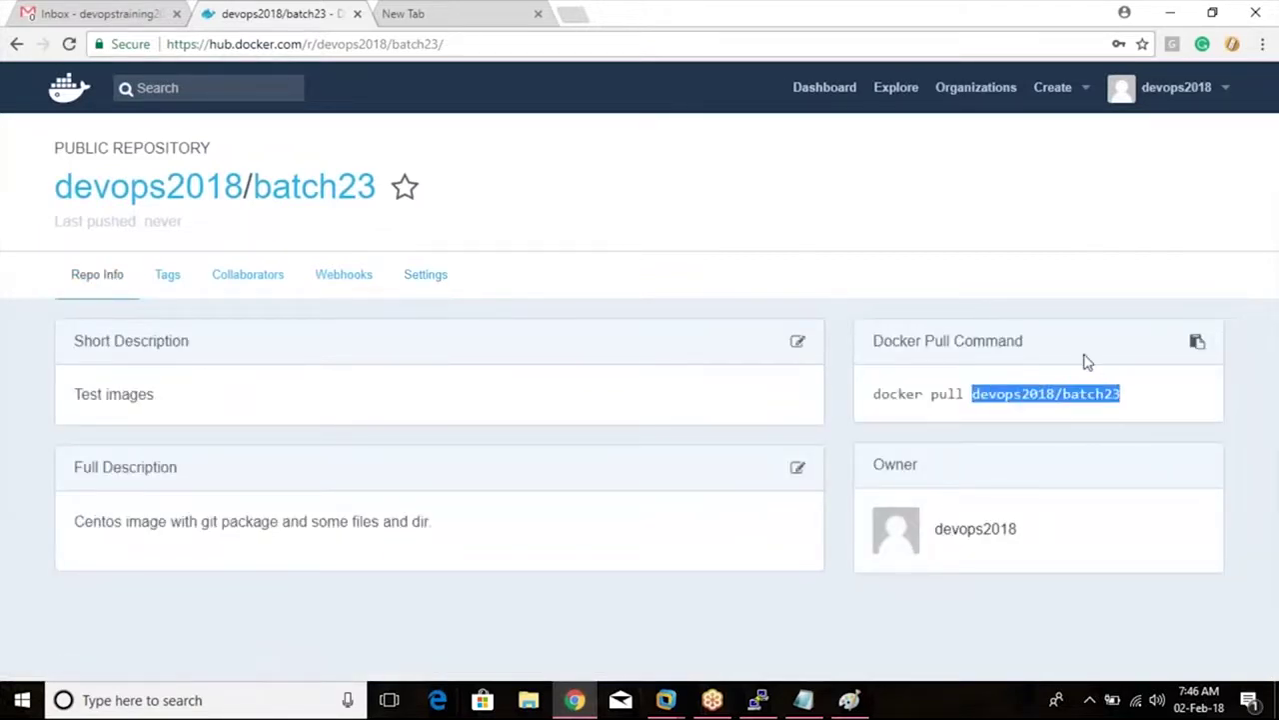
left_click(850, 700)
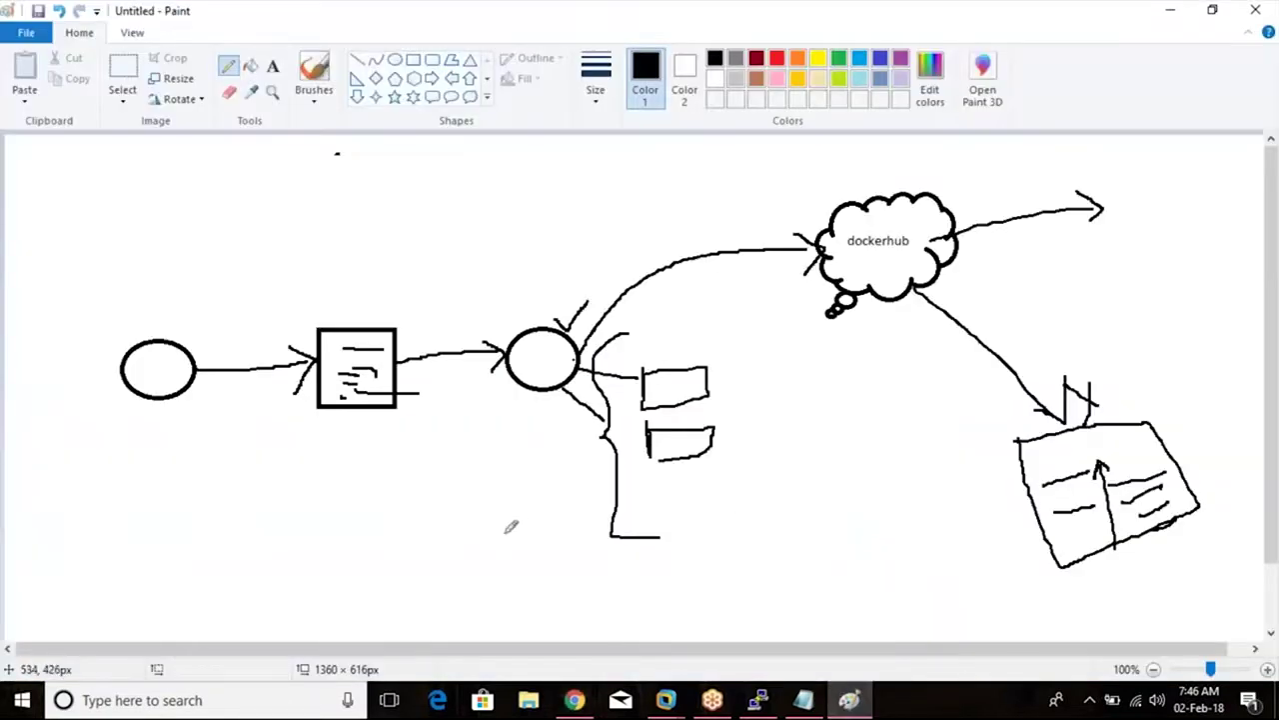
Sketch a box below the diagram and a second arc from the circle to the dockerhub cloud
mouse_move(348, 457)
left_mouse_down()
mouse_move(491, 431)
mouse_move(545, 557)
mouse_move(415, 604)
mouse_move(350, 458)
mouse_move(470, 515)
mouse_move(494, 497)
left_mouse_up()
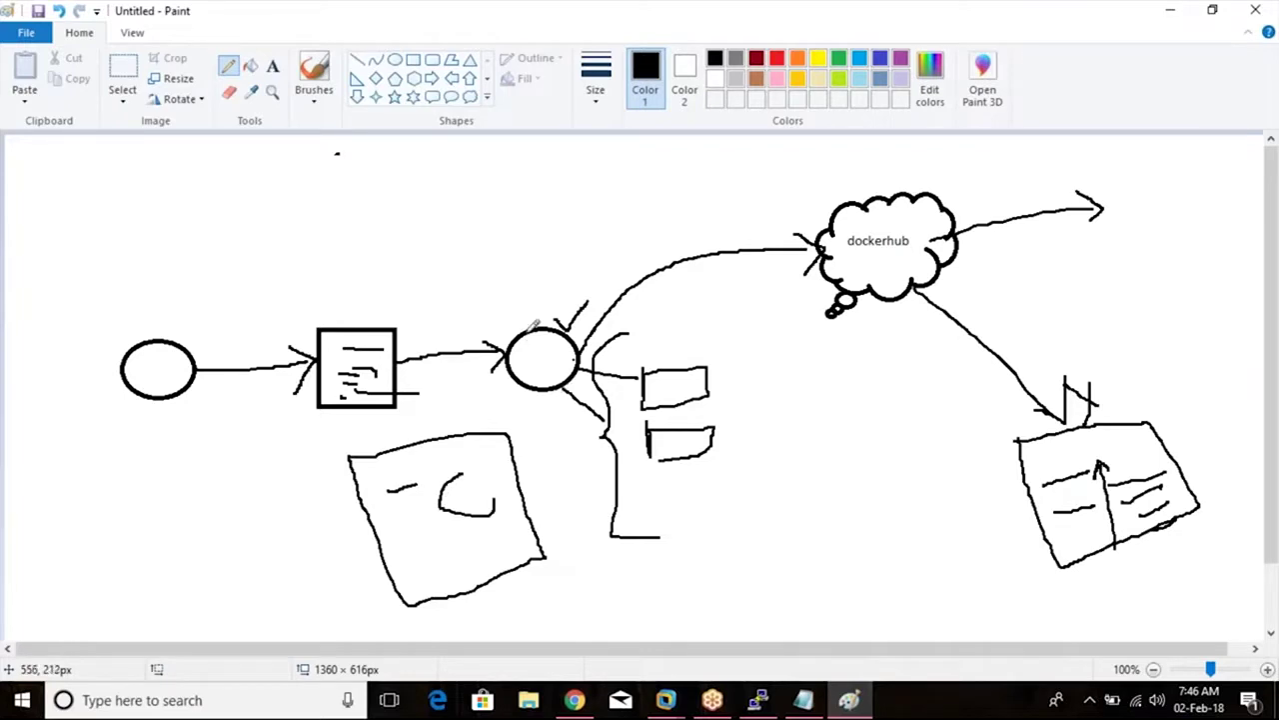
mouse_move(528, 330)
left_mouse_down()
mouse_move(562, 267)
mouse_move(636, 226)
mouse_move(822, 210)
mouse_move(801, 221)
left_mouse_up()
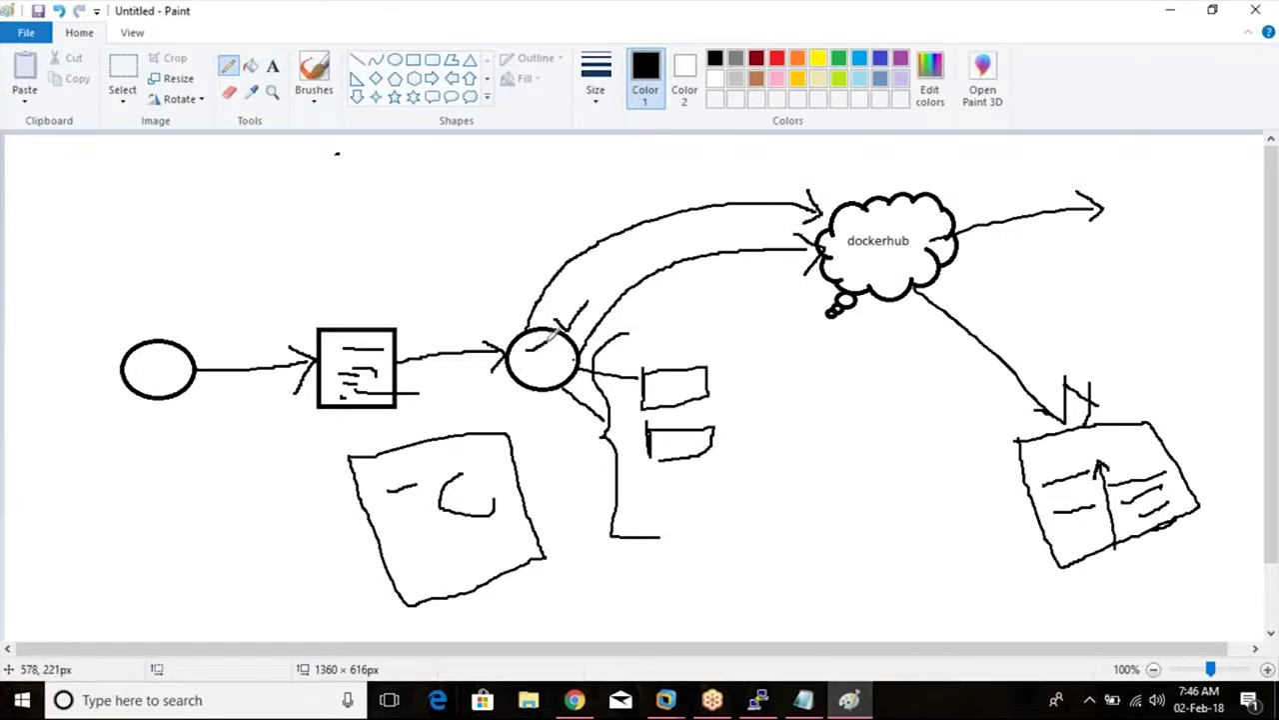
left_click_drag(553, 335, 517, 356)
Detach from the container with Ctrl+P Ctrl+Q and list images, highlighting centos-batch23 at 357MB
left_click(758, 700)
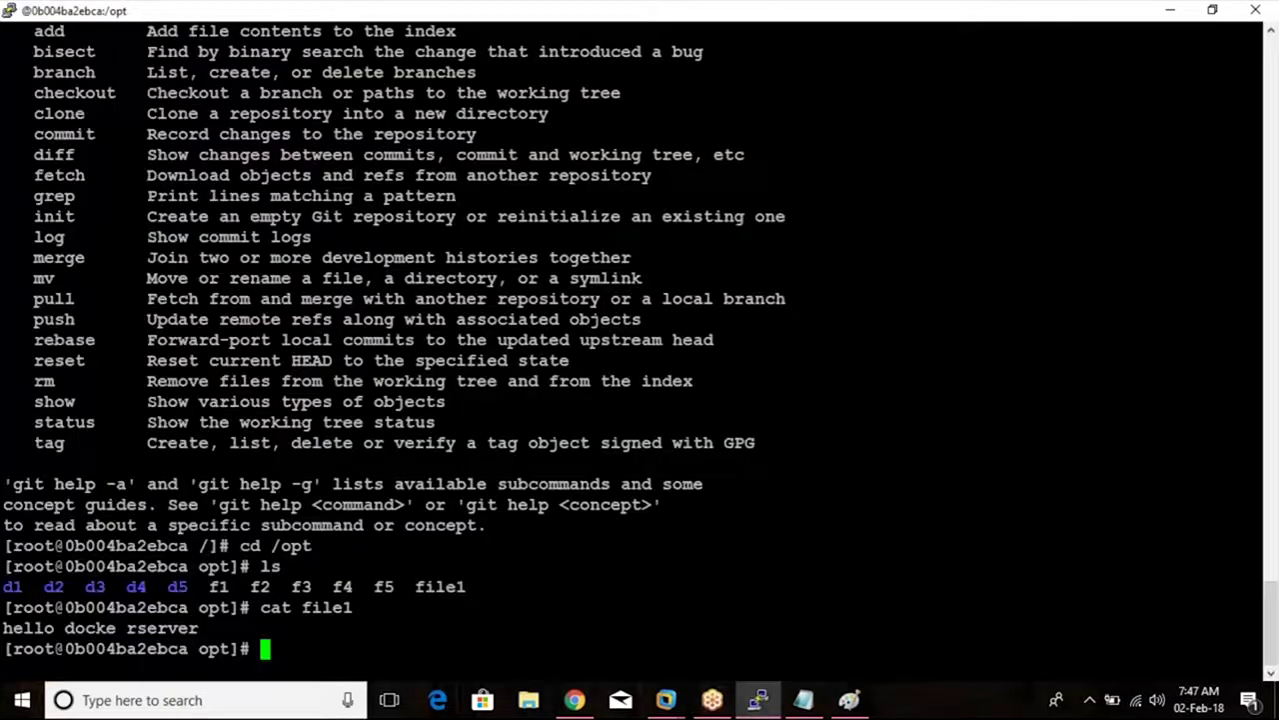
type("dock")
key("BackSpace")
key("BackSpace")
key("BackSpace")
key("BackSpace")
key("ctrl+p")
key("ctrl+q")
key("Return")
key("Return")
key("Return")
key("Return")
type("dock")
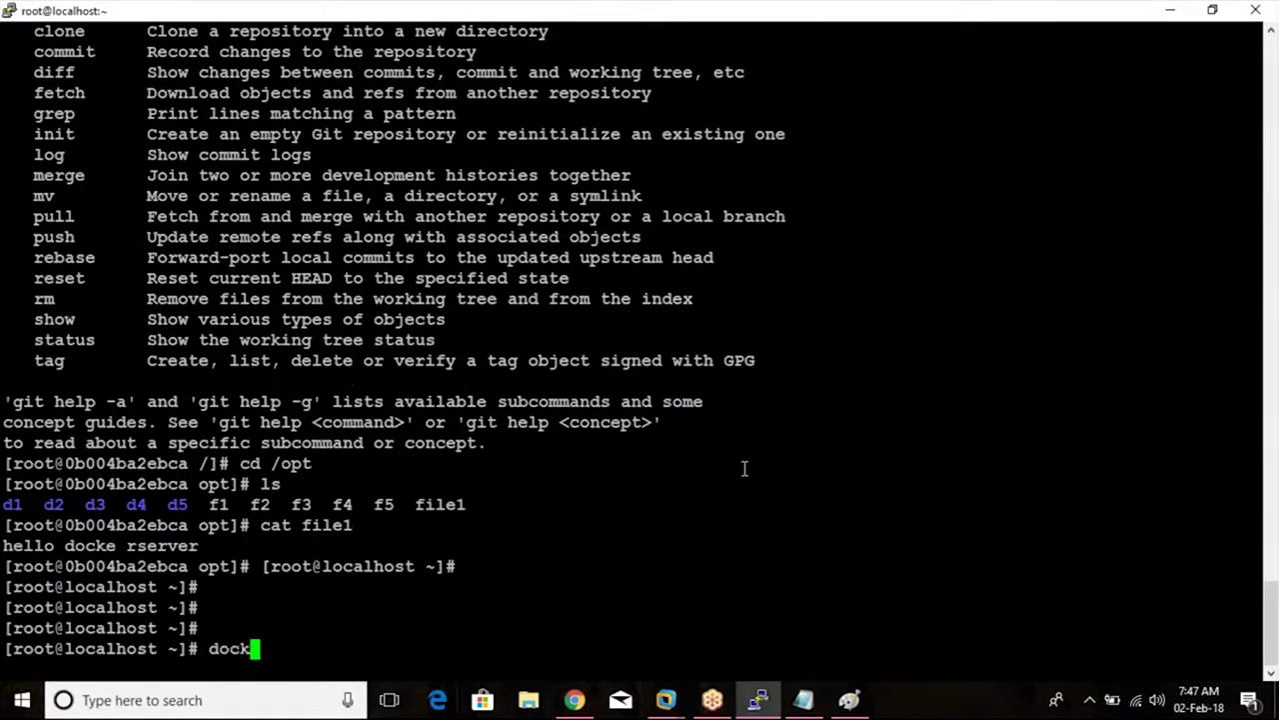
type("er images")
key("Return")
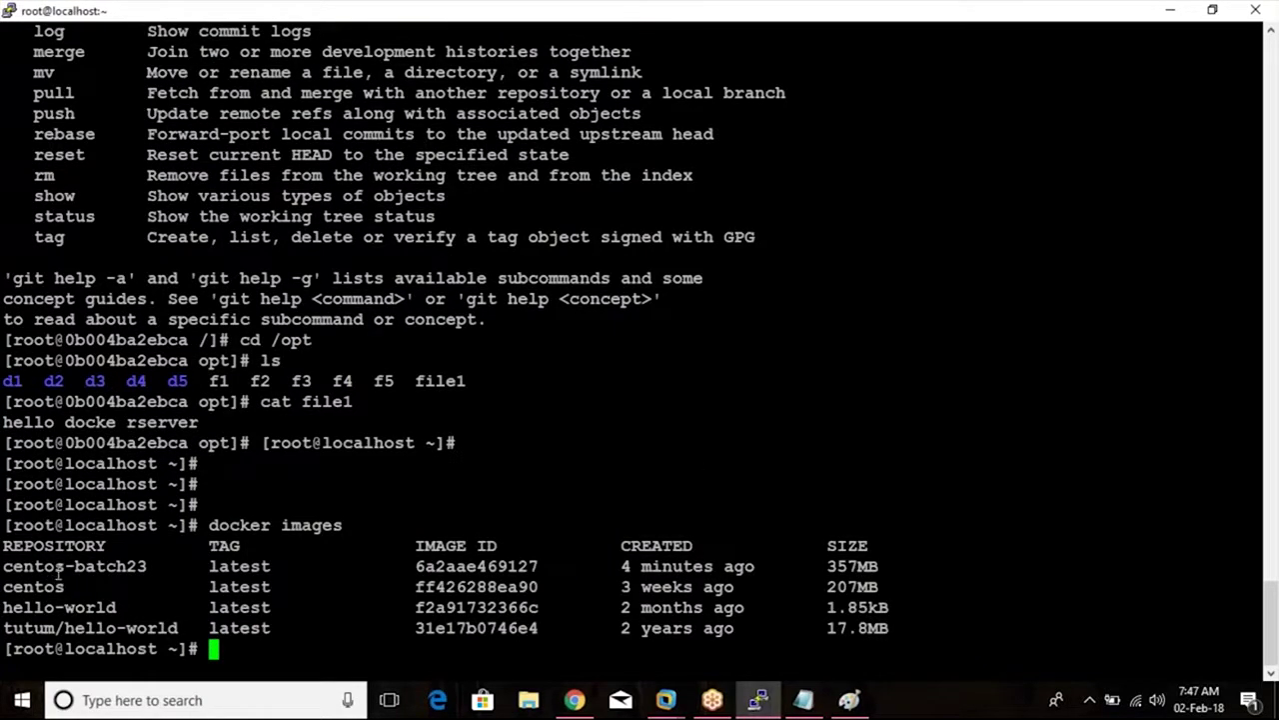
left_click_drag(6, 566, 147, 566)
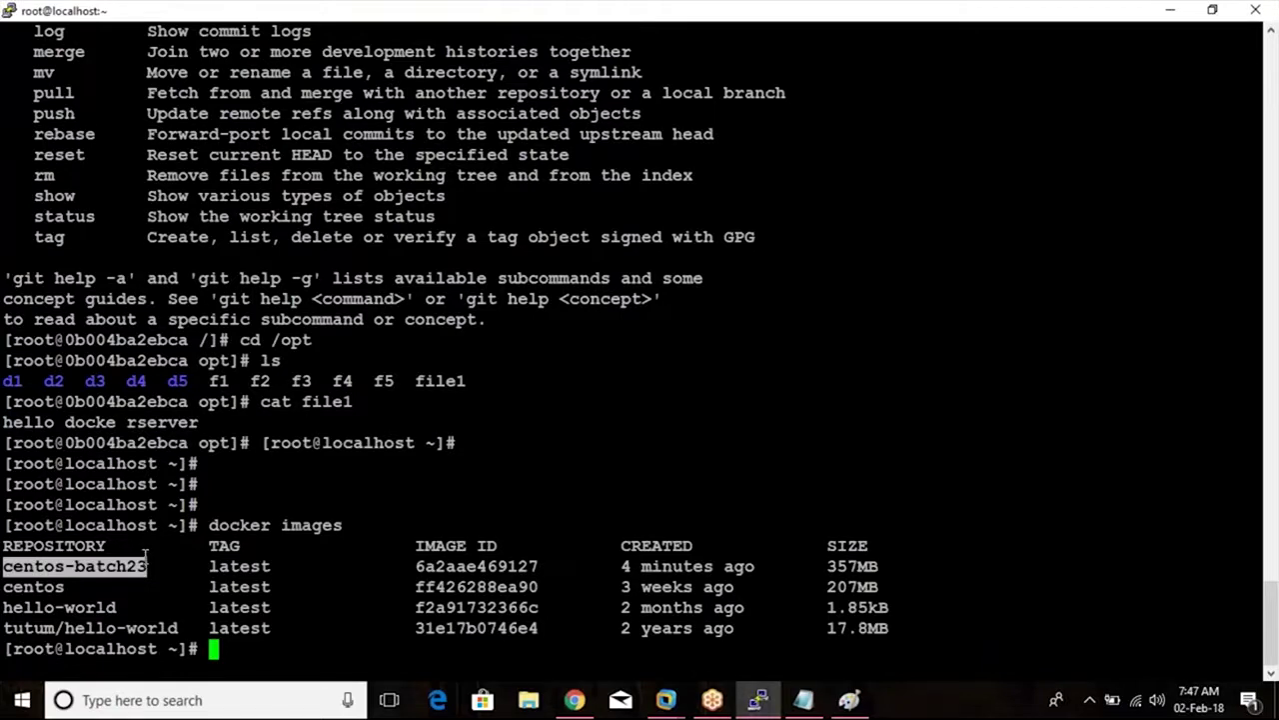
key("alt+Tab")
key("alt+Tab")
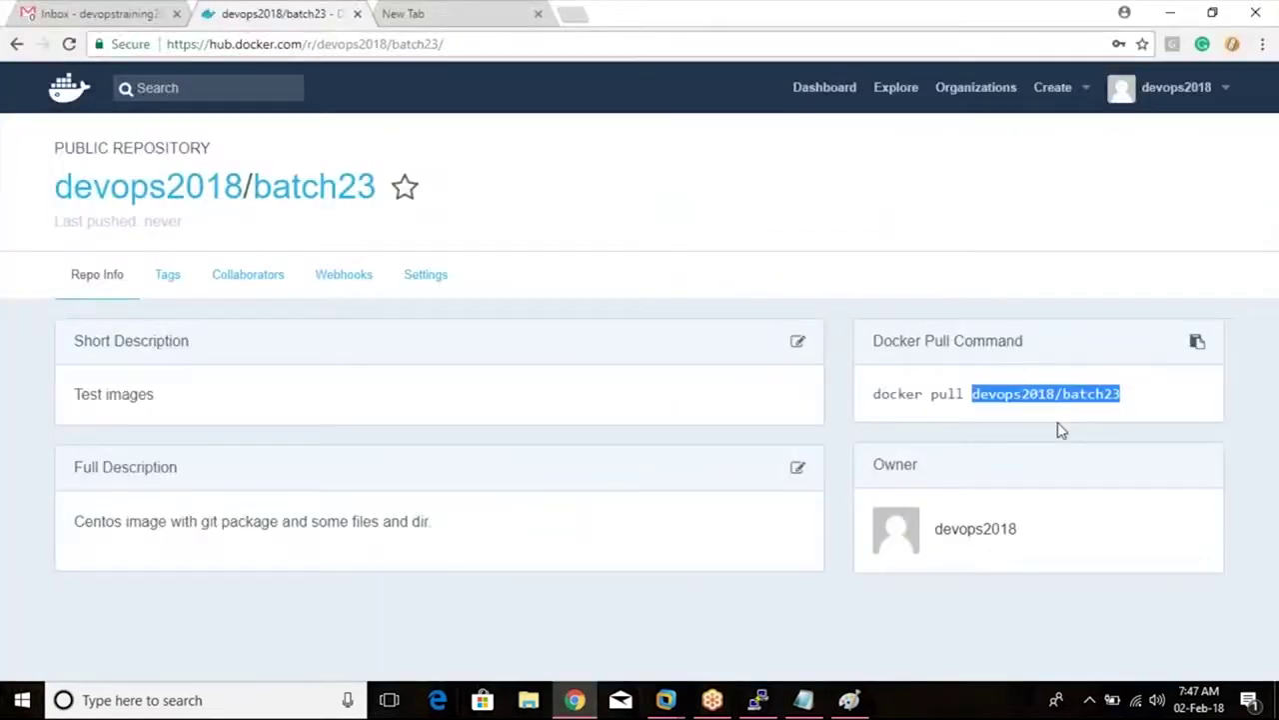
Highlight the full 'docker pull devops2018/batch23' command, then switch back to PuTTY's image list
left_click(1058, 424)
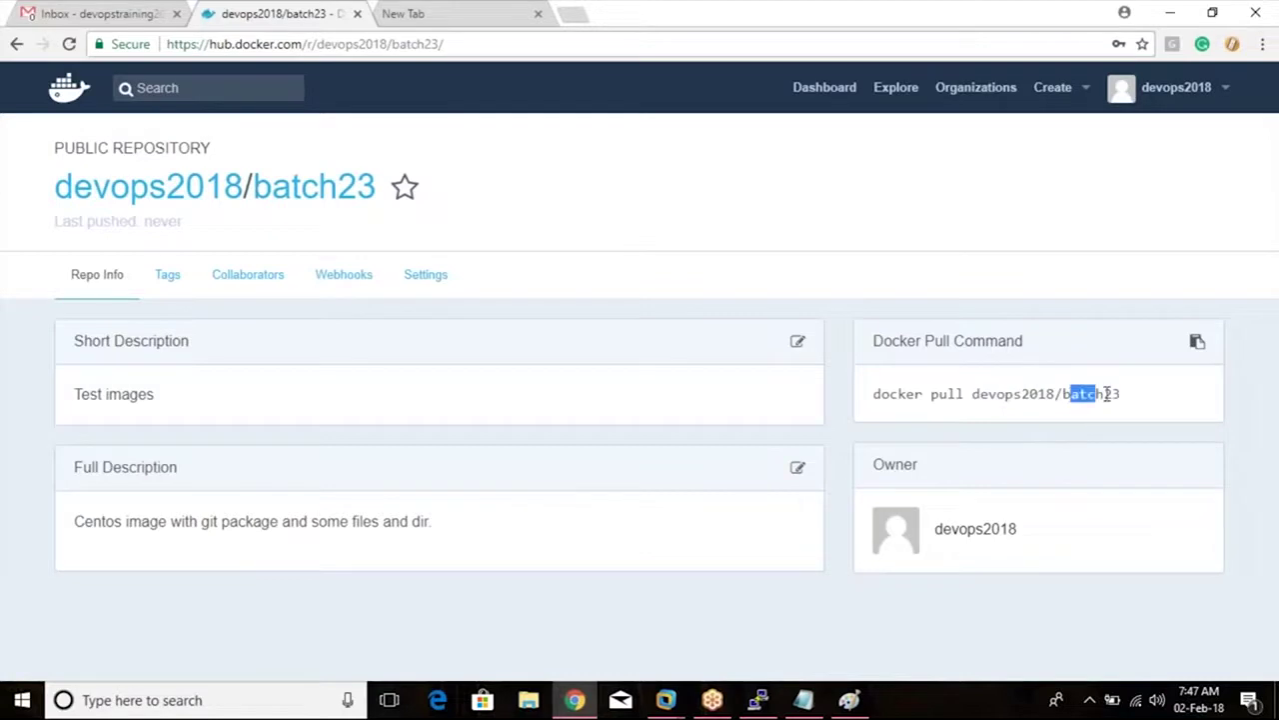
triple_click(1069, 394)
left_click(1094, 446)
key("alt+Tab")
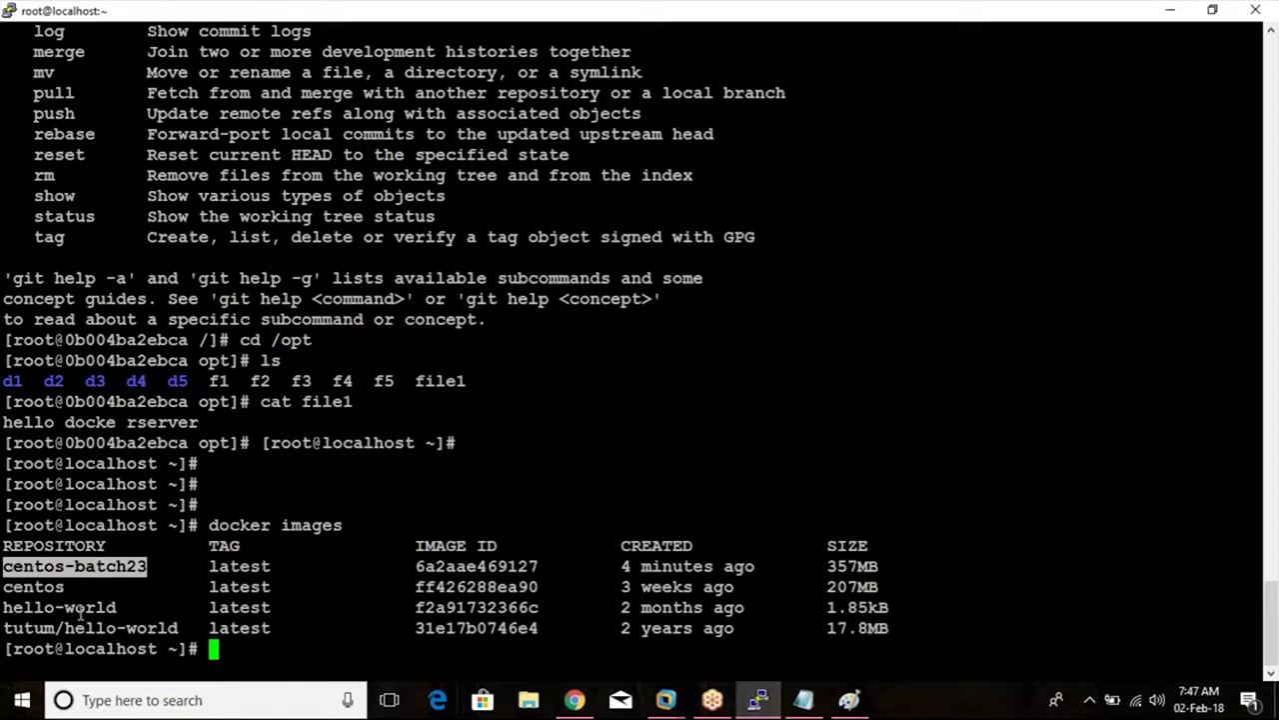
Tag image 6a2aae469127 as devops2018/batch23 with docker tag
left_click(145, 590)
type("docker")
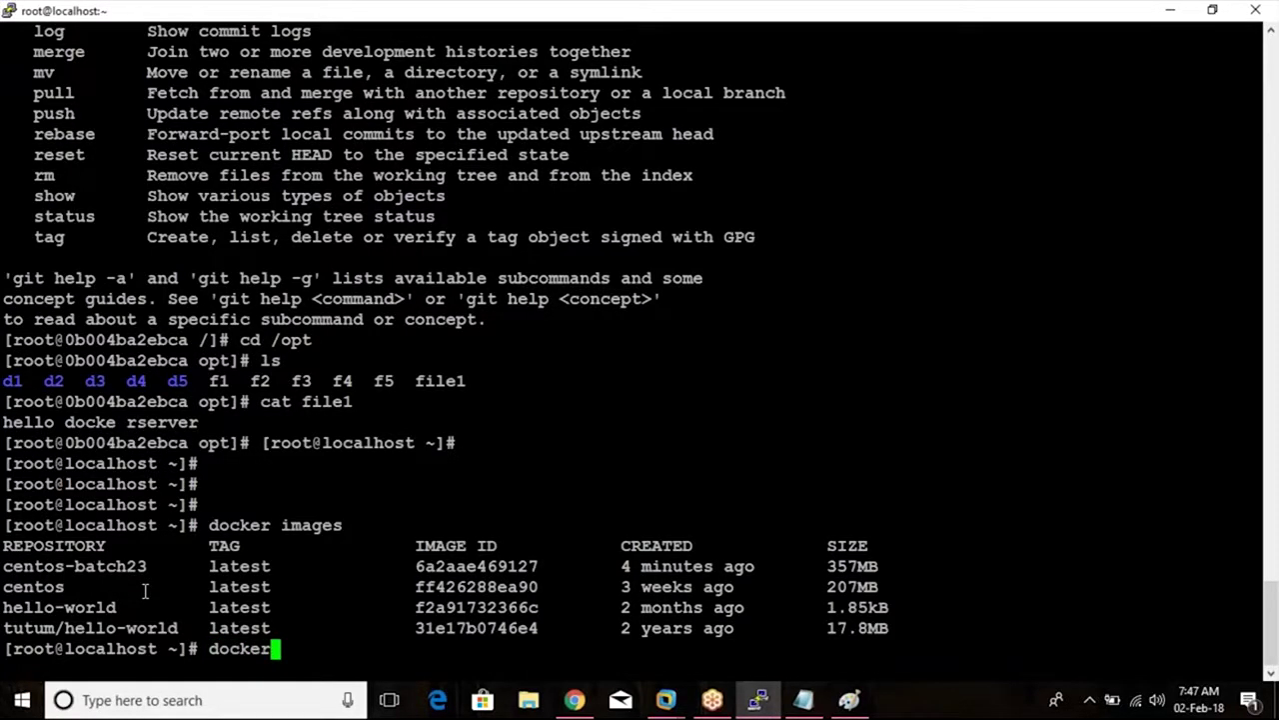
type(" tag")
double_click(524, 568)
right_click(524, 568)
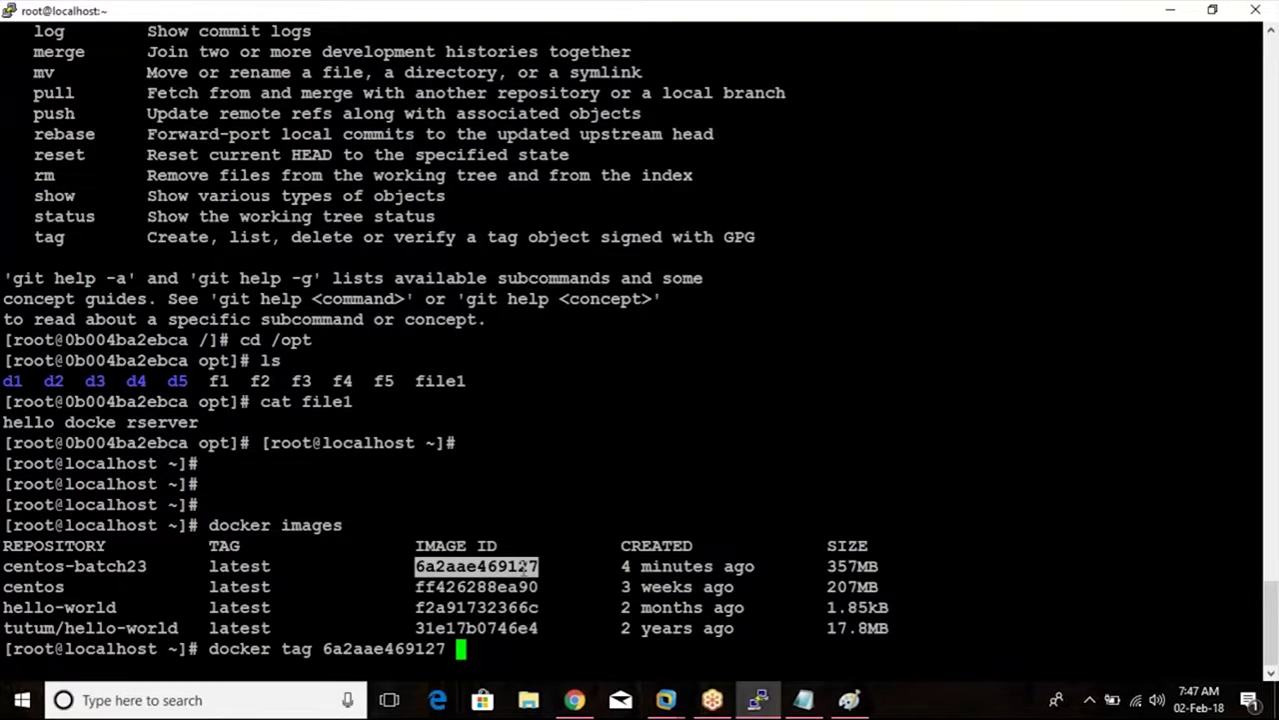
key("alt+Tab")
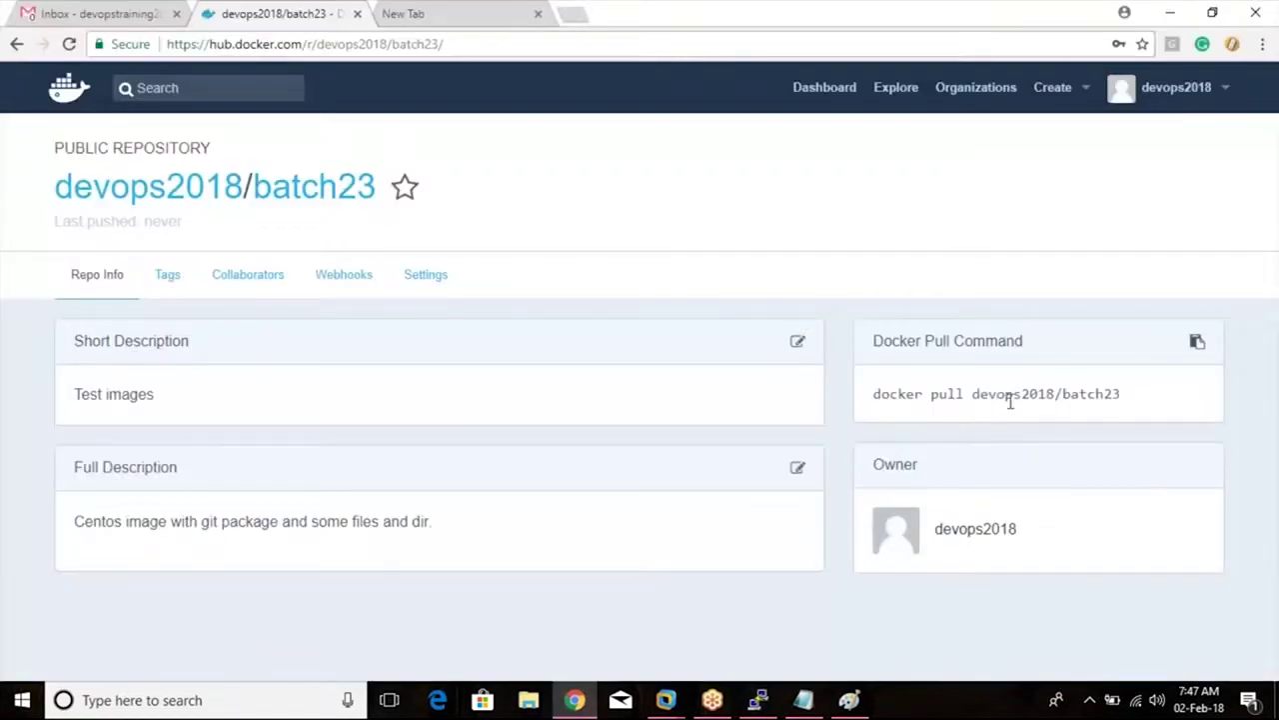
key("alt+Tab")
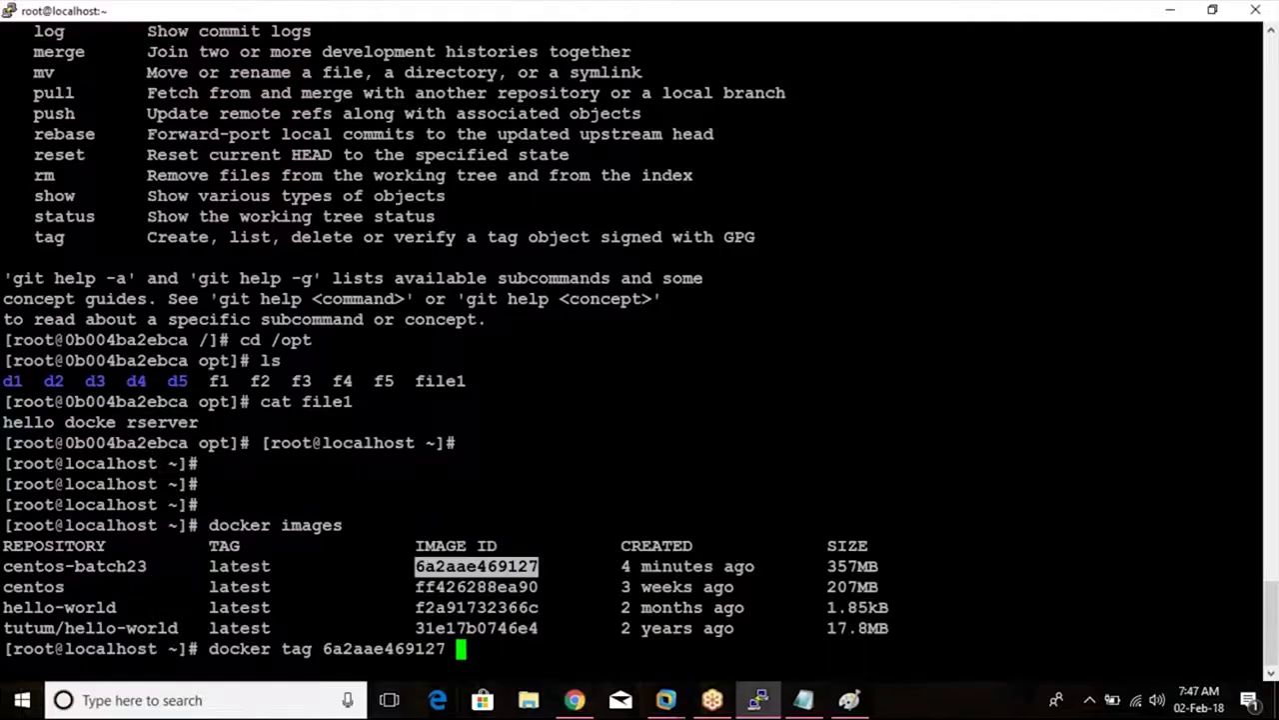
type("devop")
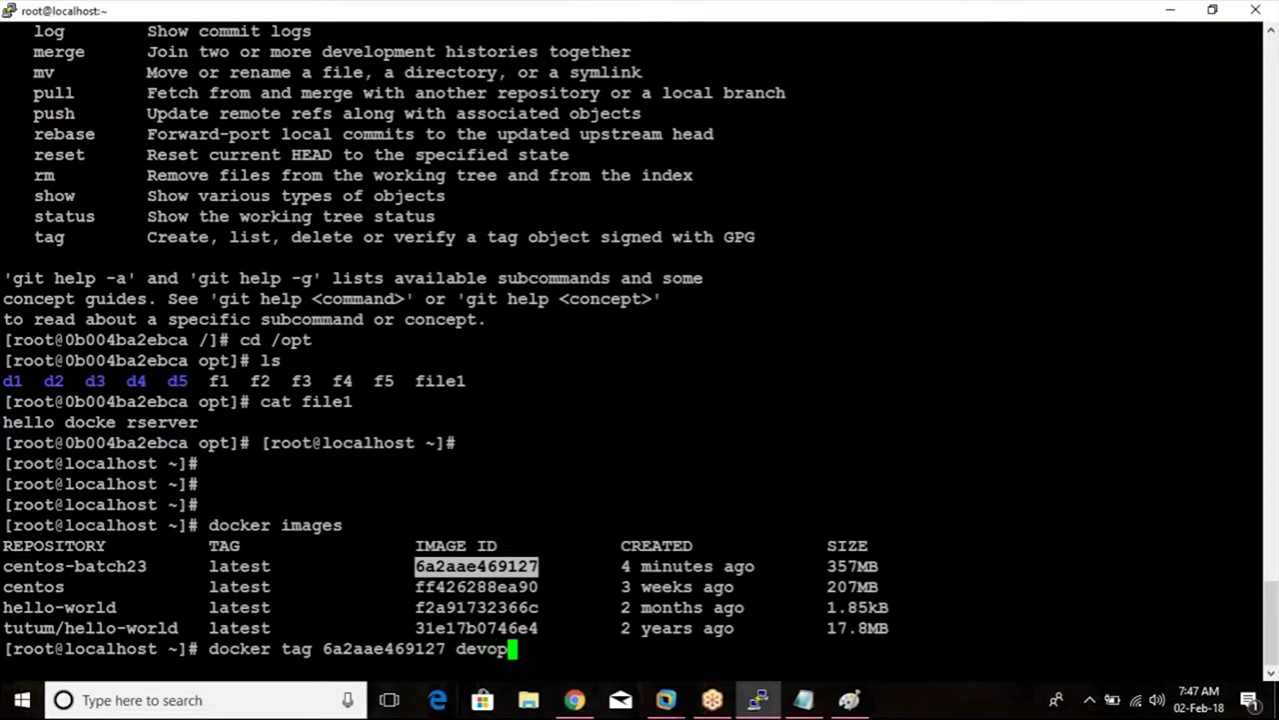
type("s2018")
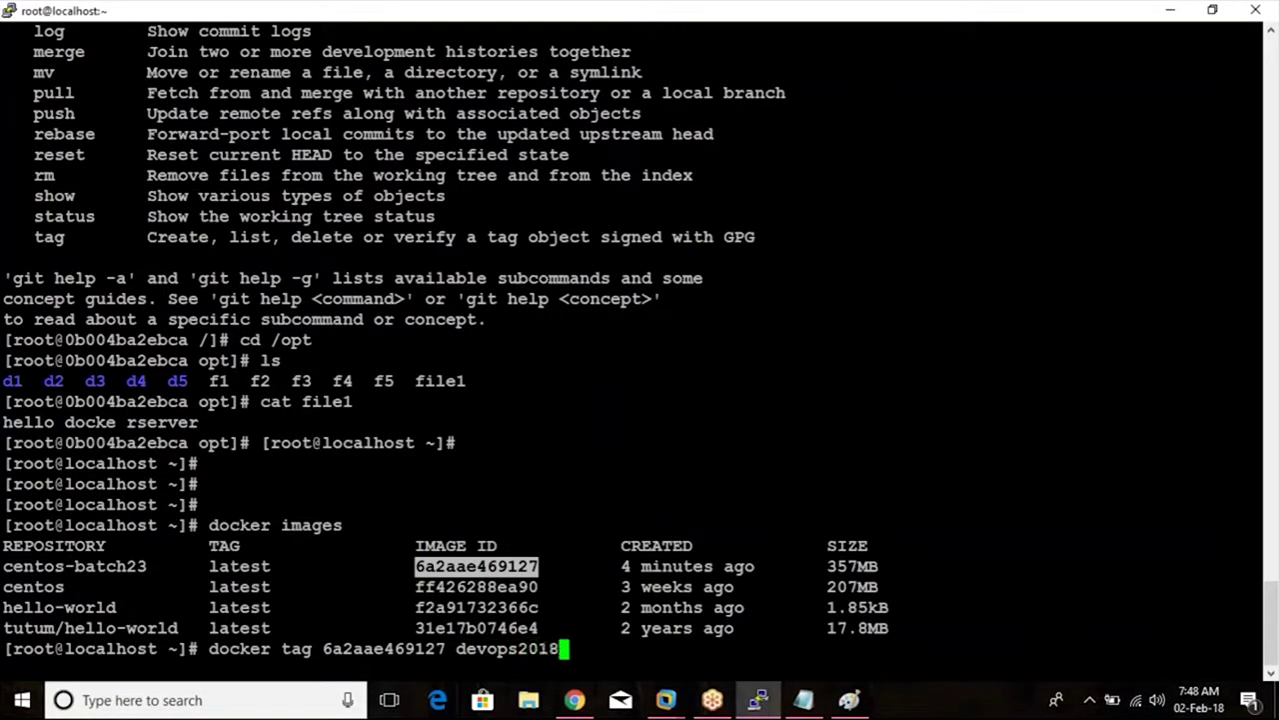
type("/batch")
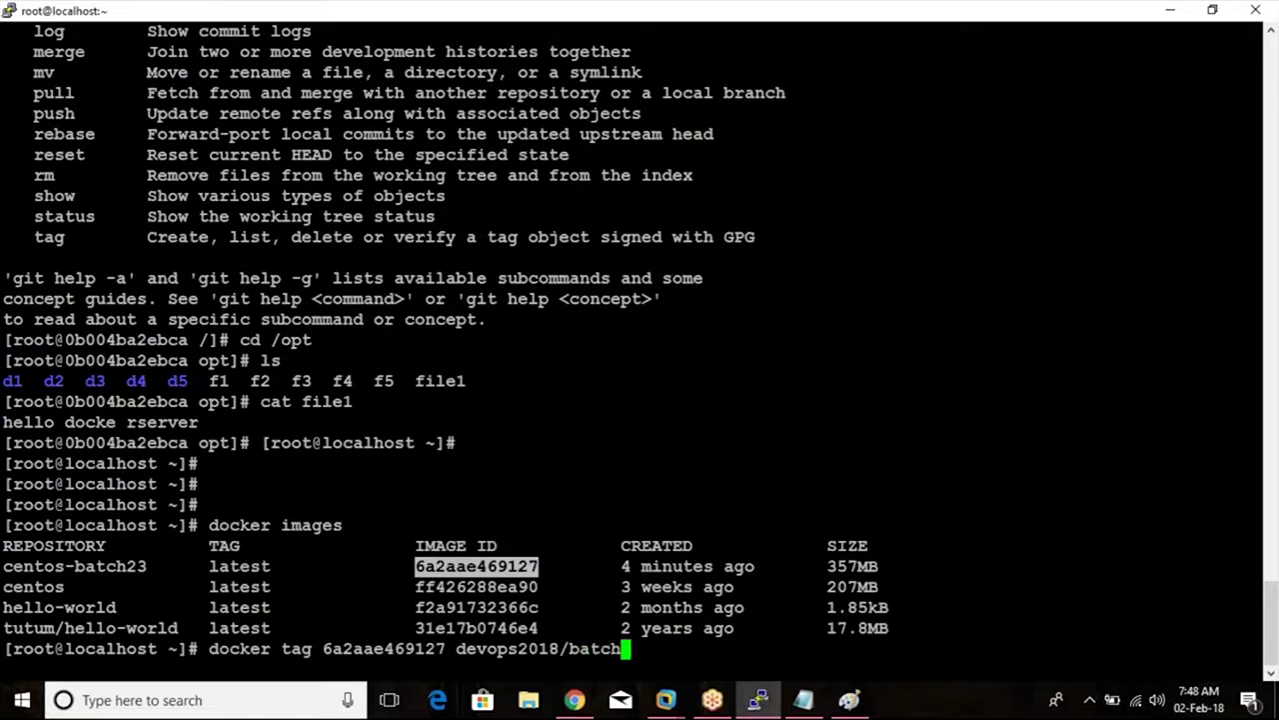
type("23")
key("Return")
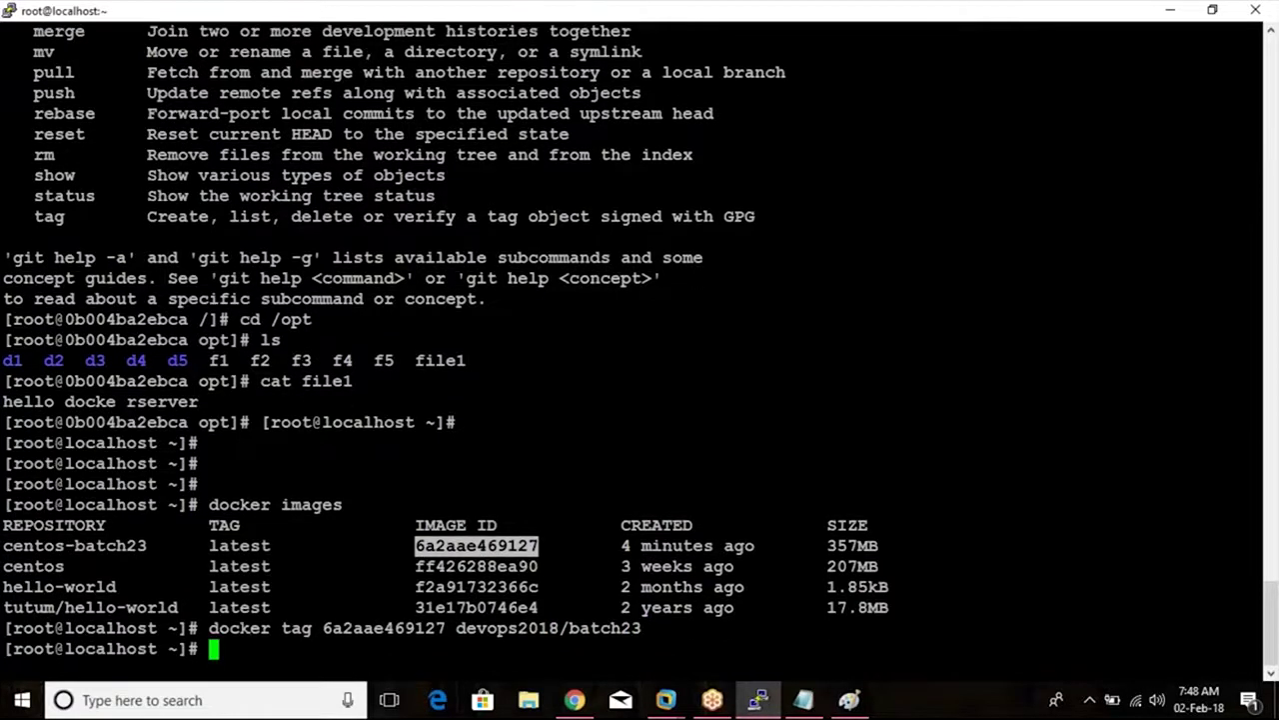
Run docker images to confirm devops2018/batch23 shares image ID 6a2aae469127 with centos-batch23
type("docker ima")
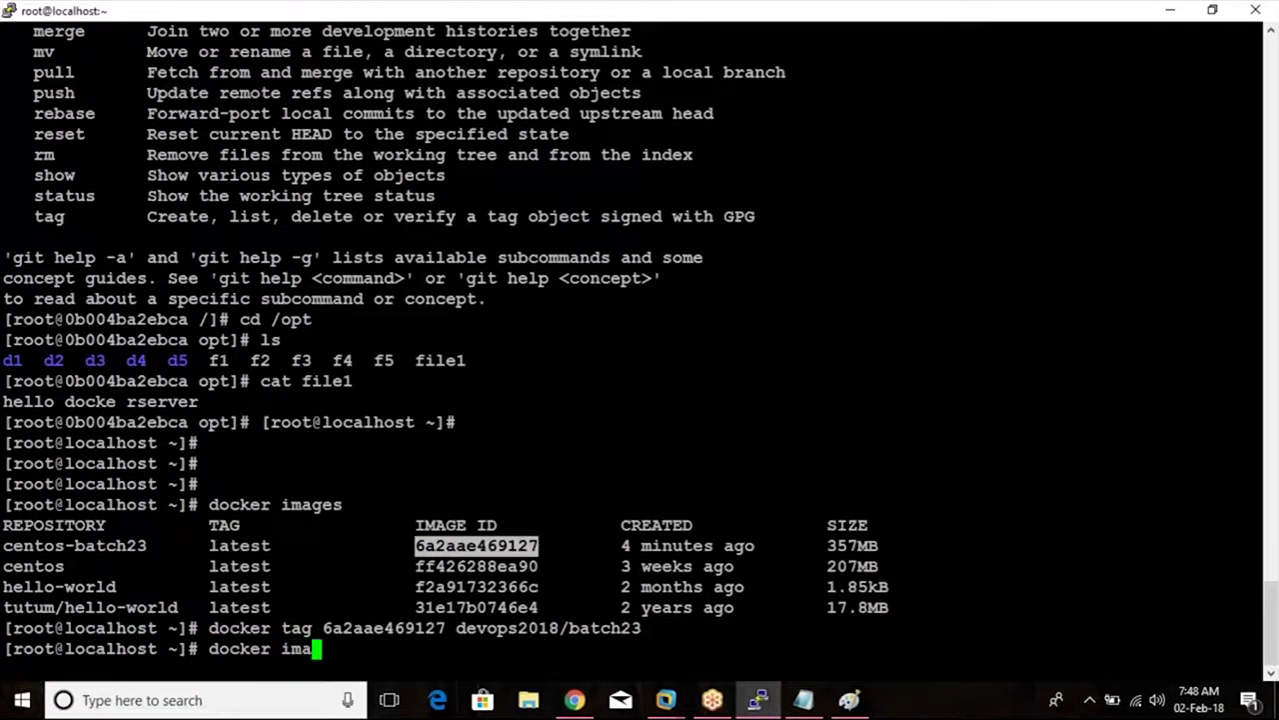
type("ges")
key("Return")
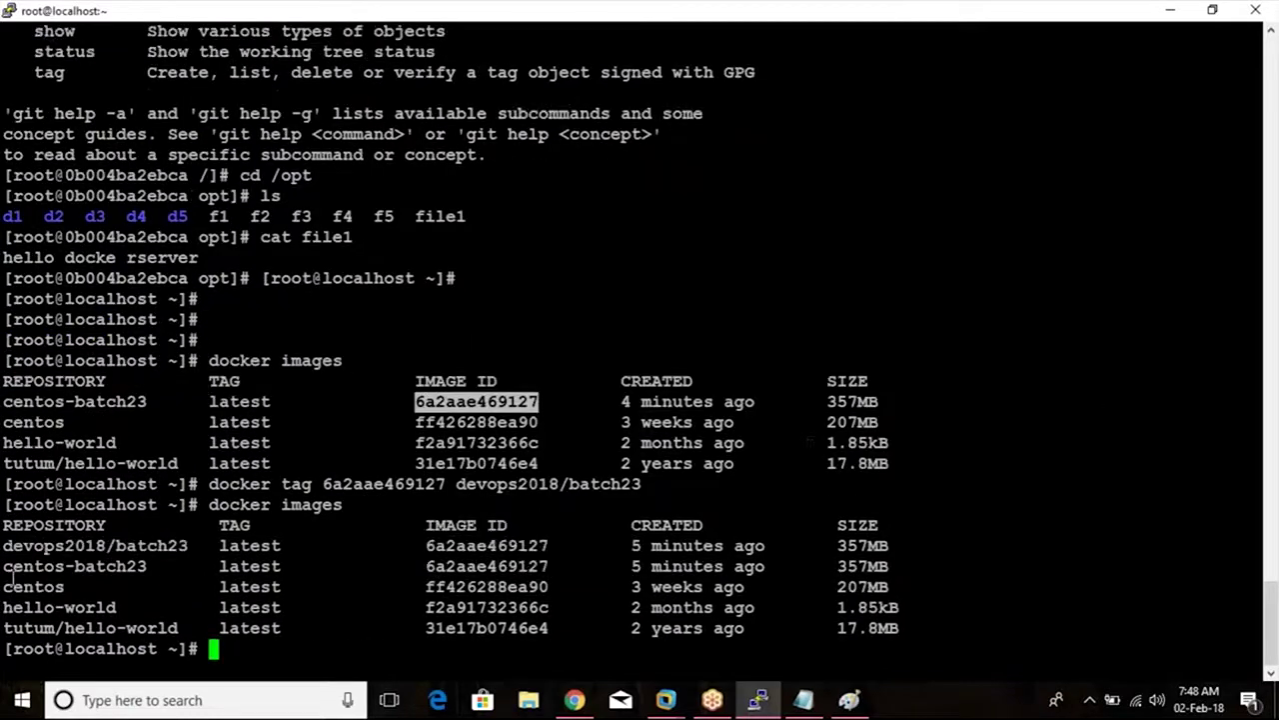
left_click_drag(4, 566, 889, 567)
left_click_drag(6, 546, 256, 538)
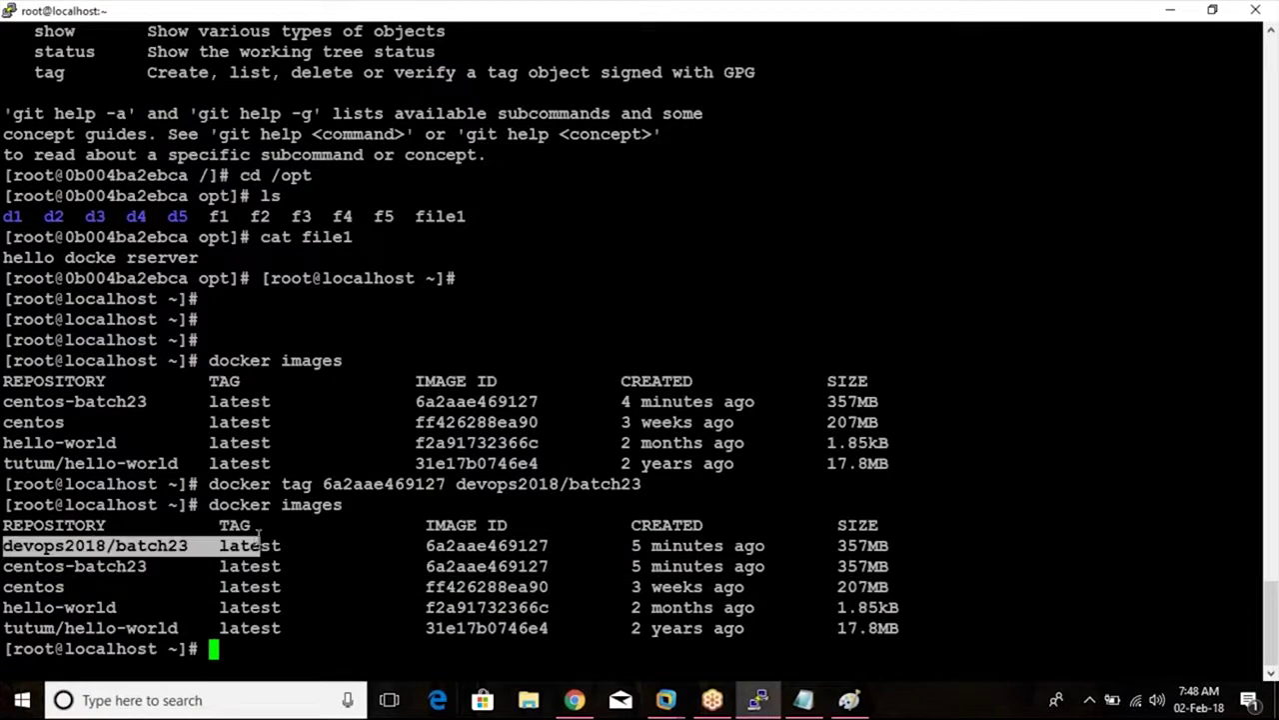
left_click(450, 572)
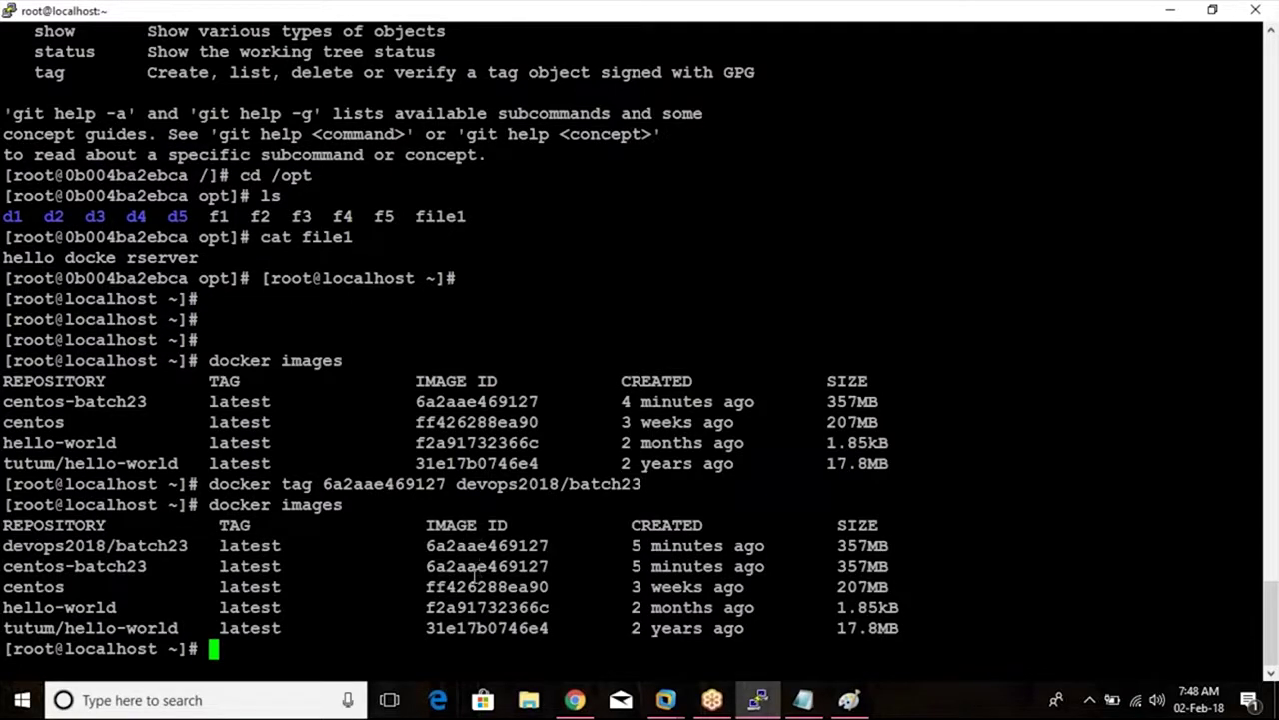
left_click_drag(428, 567, 505, 567)
left_click_drag(416, 546, 561, 547)
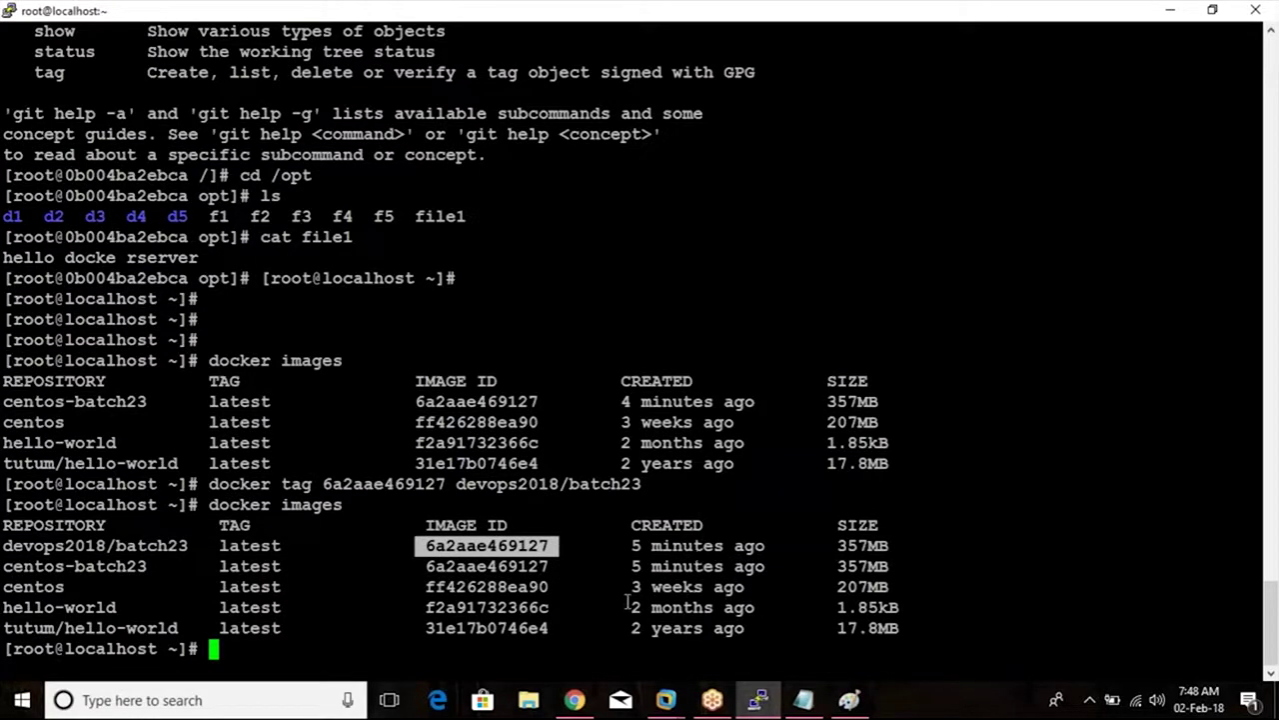
left_click_drag(3, 546, 198, 546)
key("ctrl+c")
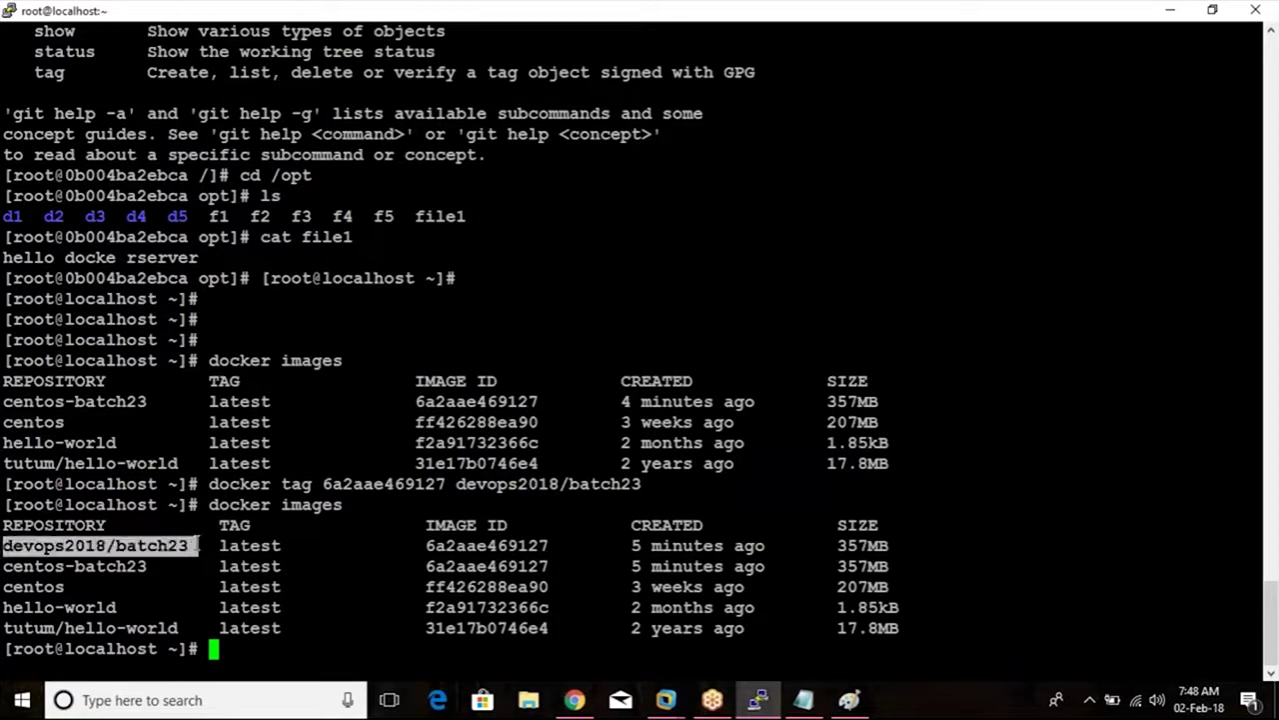
left_click(358, 535)
Confirm the batch23 repository shows 'Last pushed: never', view the Paint sketch, and return to root@localhost
key("alt+Tab")
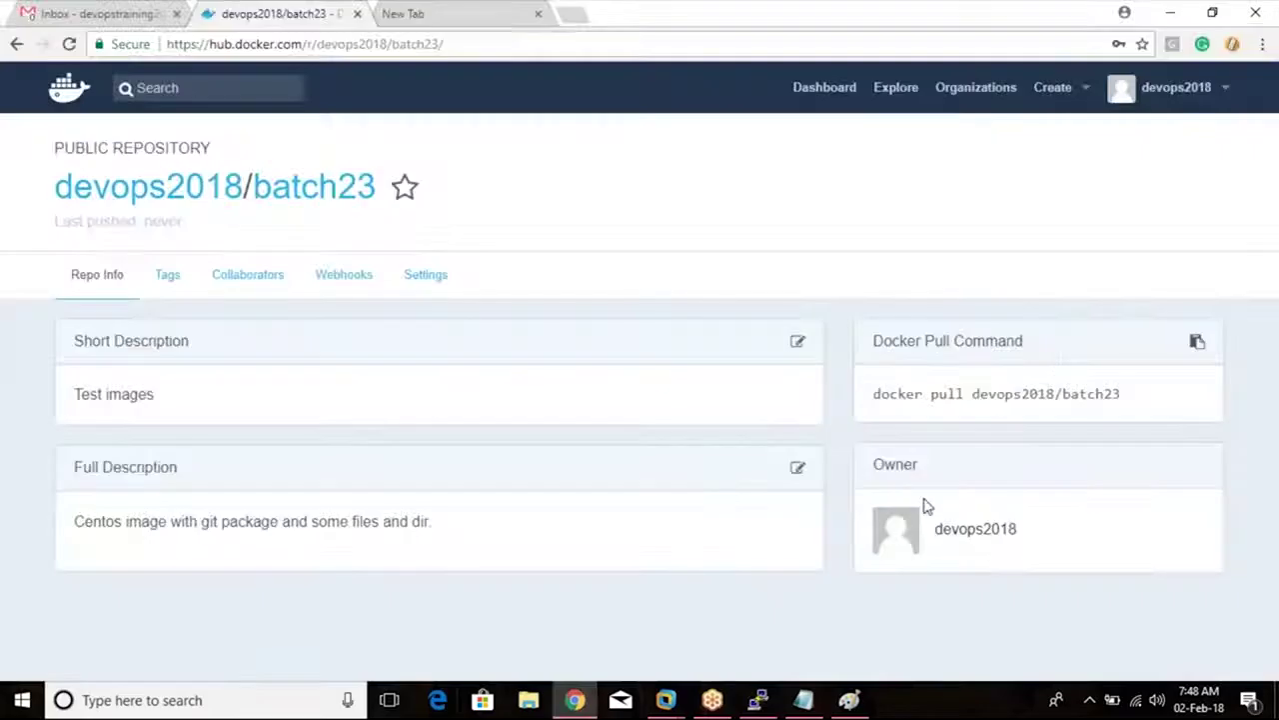
left_click(849, 700)
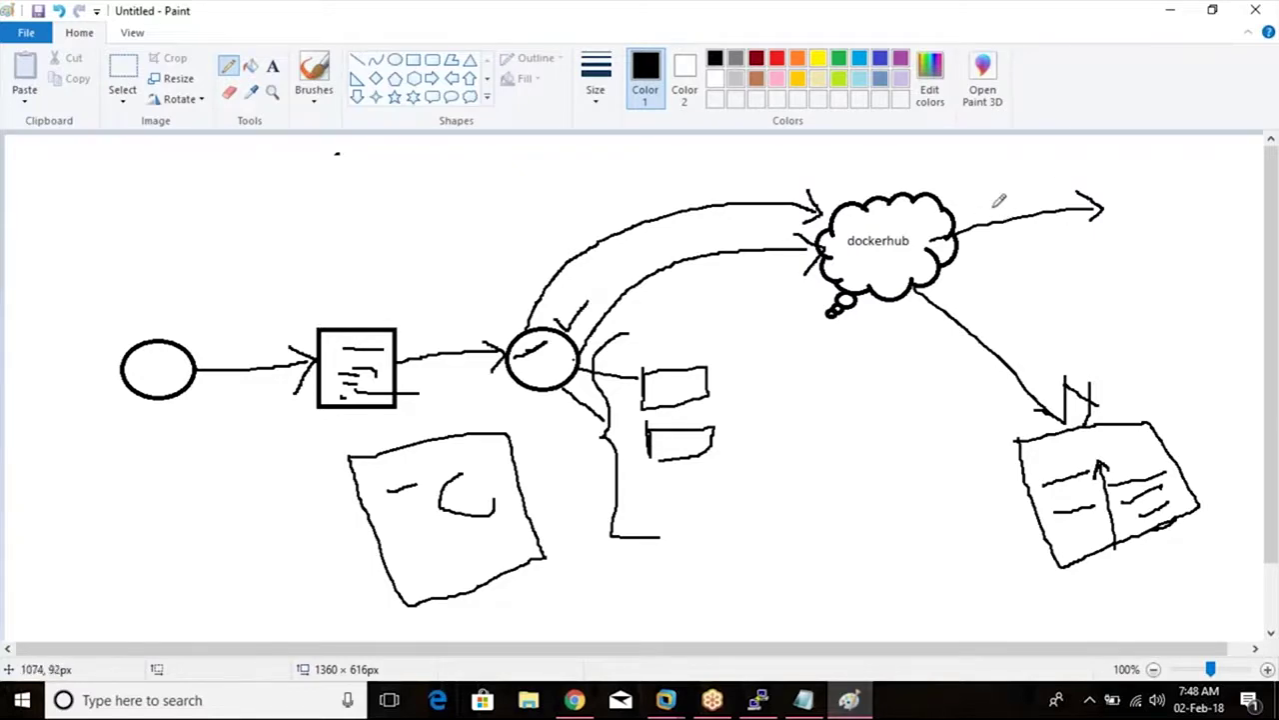
key("alt+Tab")
key("alt+Tab")
key("alt+Tab")
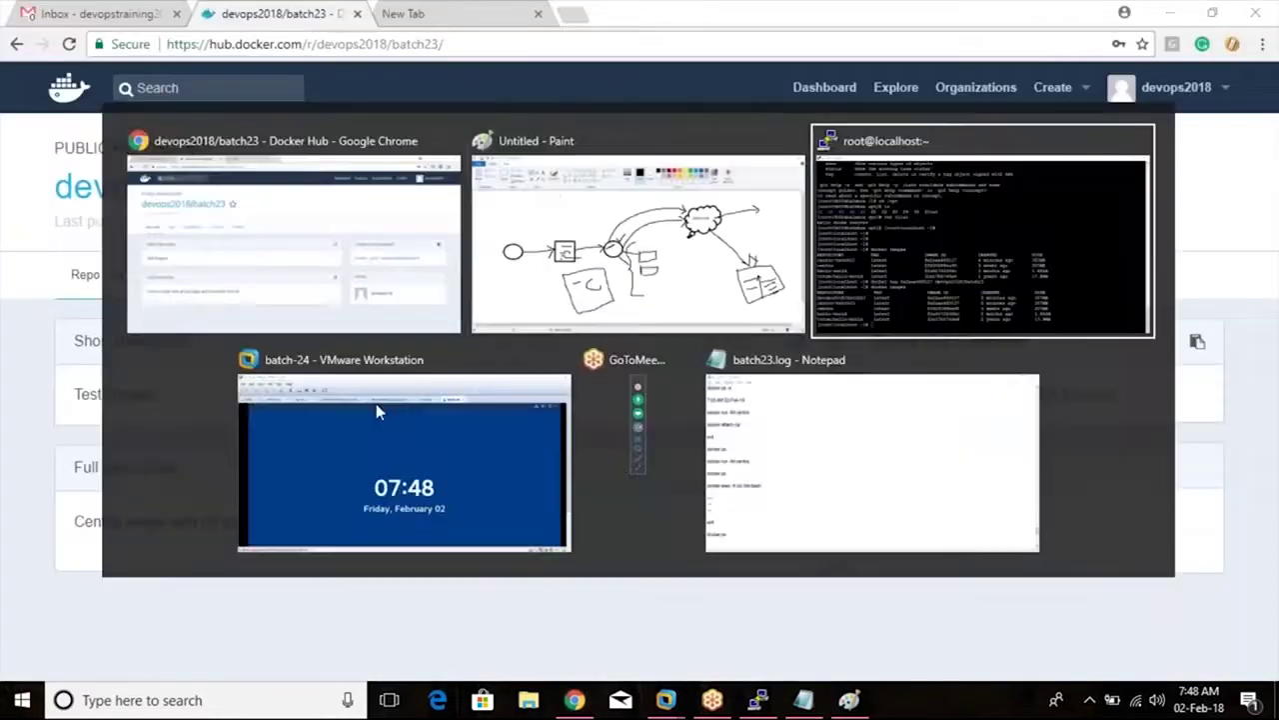
type("d")
key("BackSpace")
Clear the terminal and list the local Docker images
type("clear")
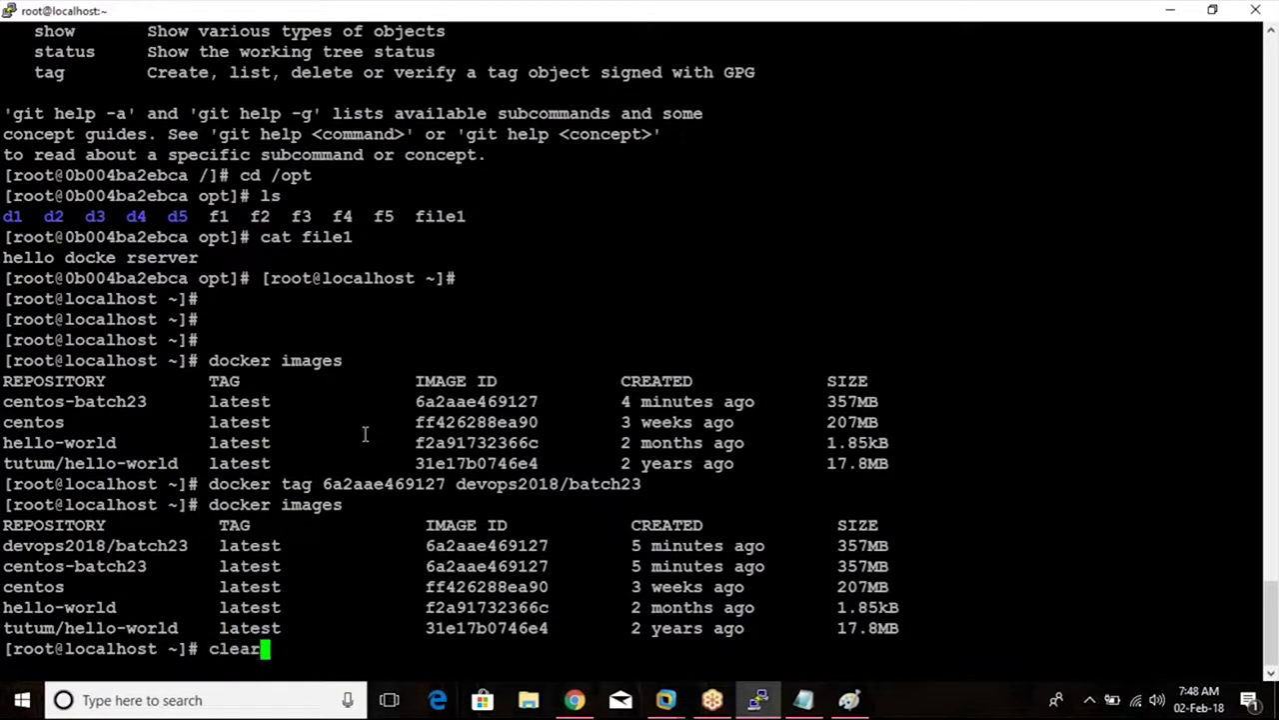
key("Return")
type("docker ima")
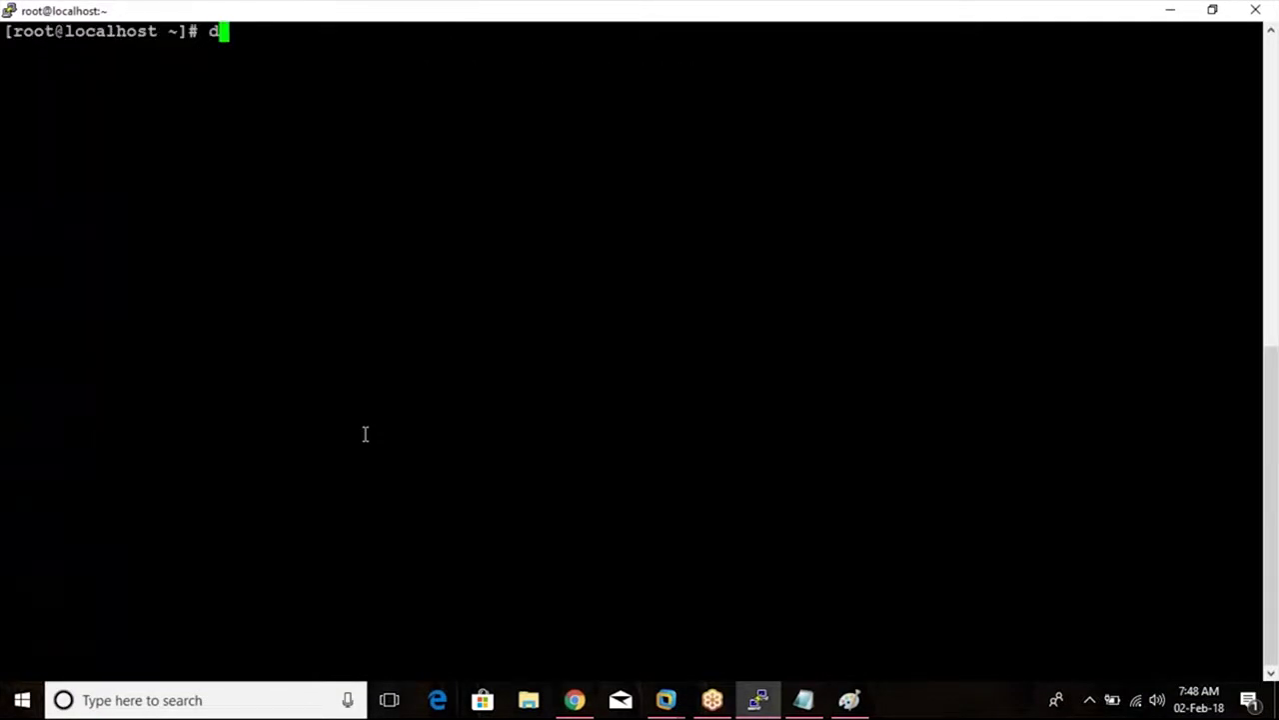
type("ges")
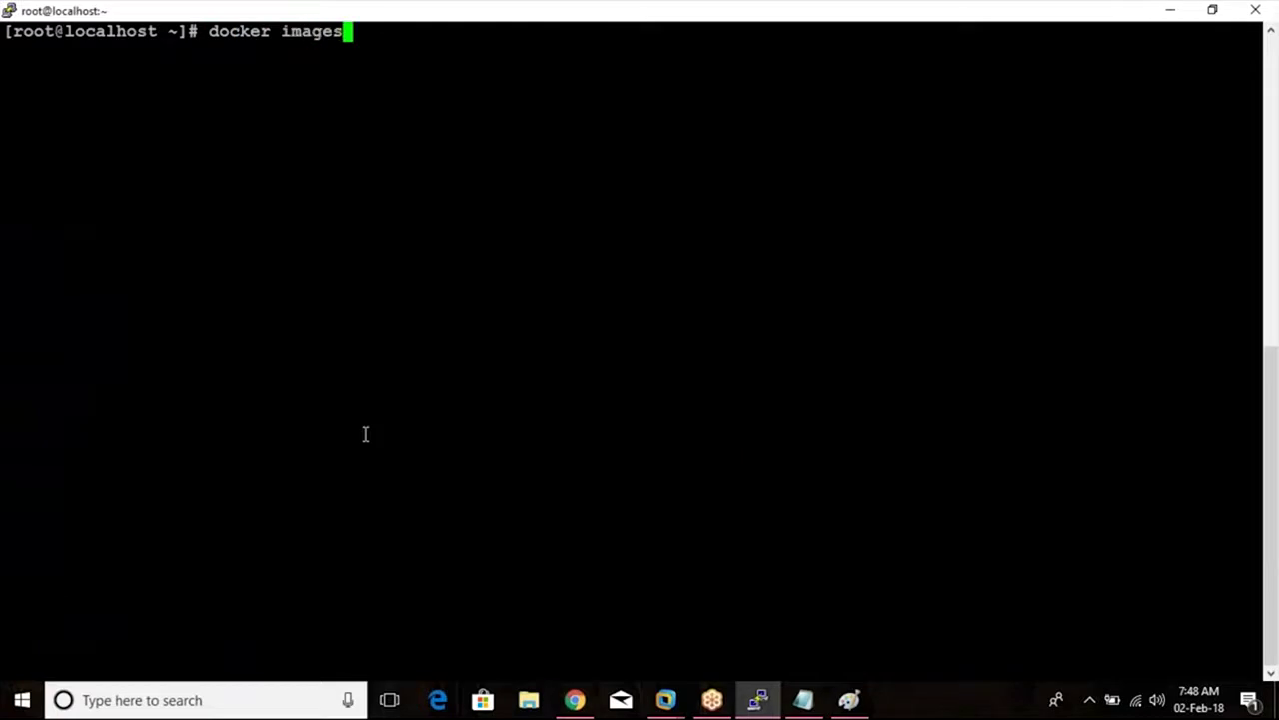
key("Return")
Run docker push devops2018/batch23 to upload the image to Docker Hub
type("docker ")
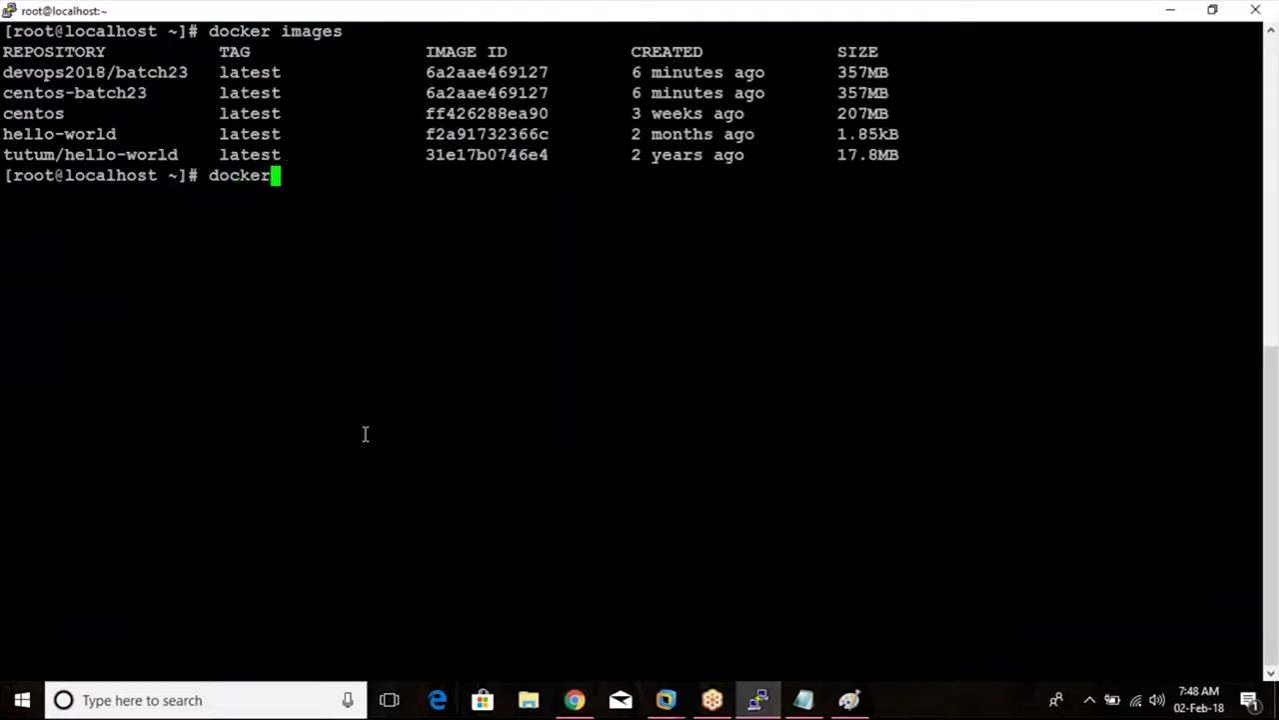
type("push")
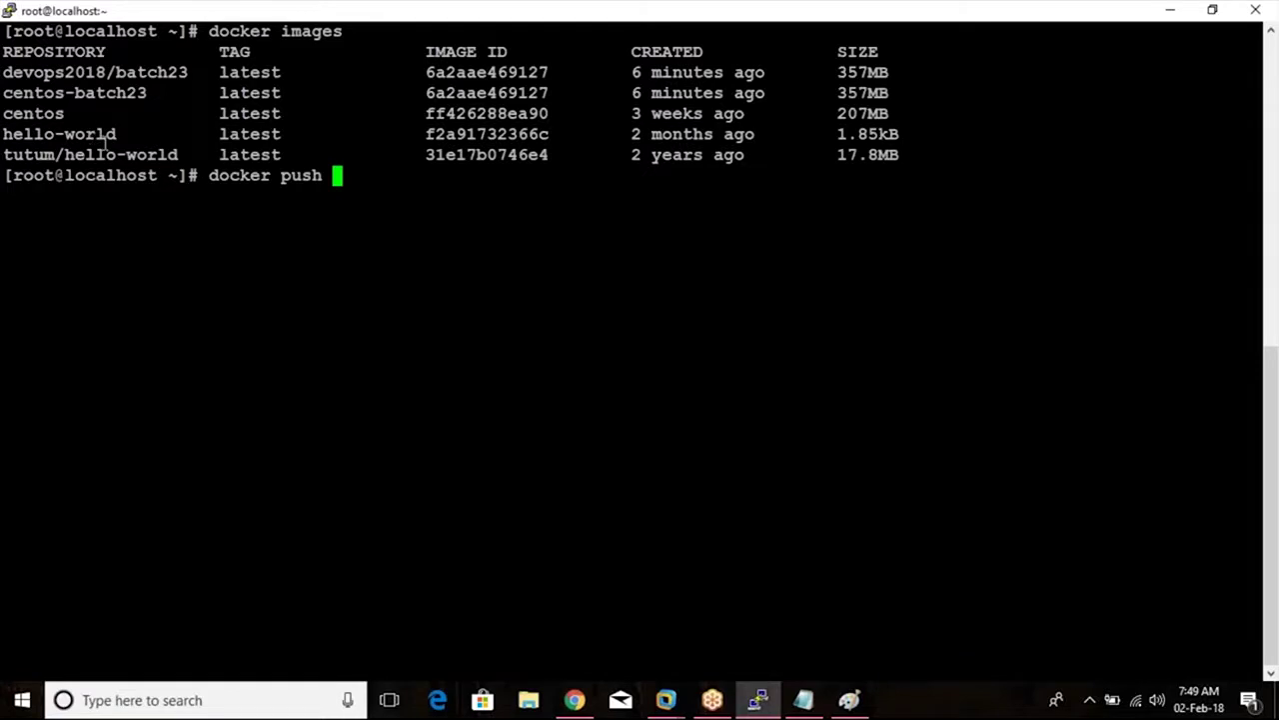
double_click(88, 73)
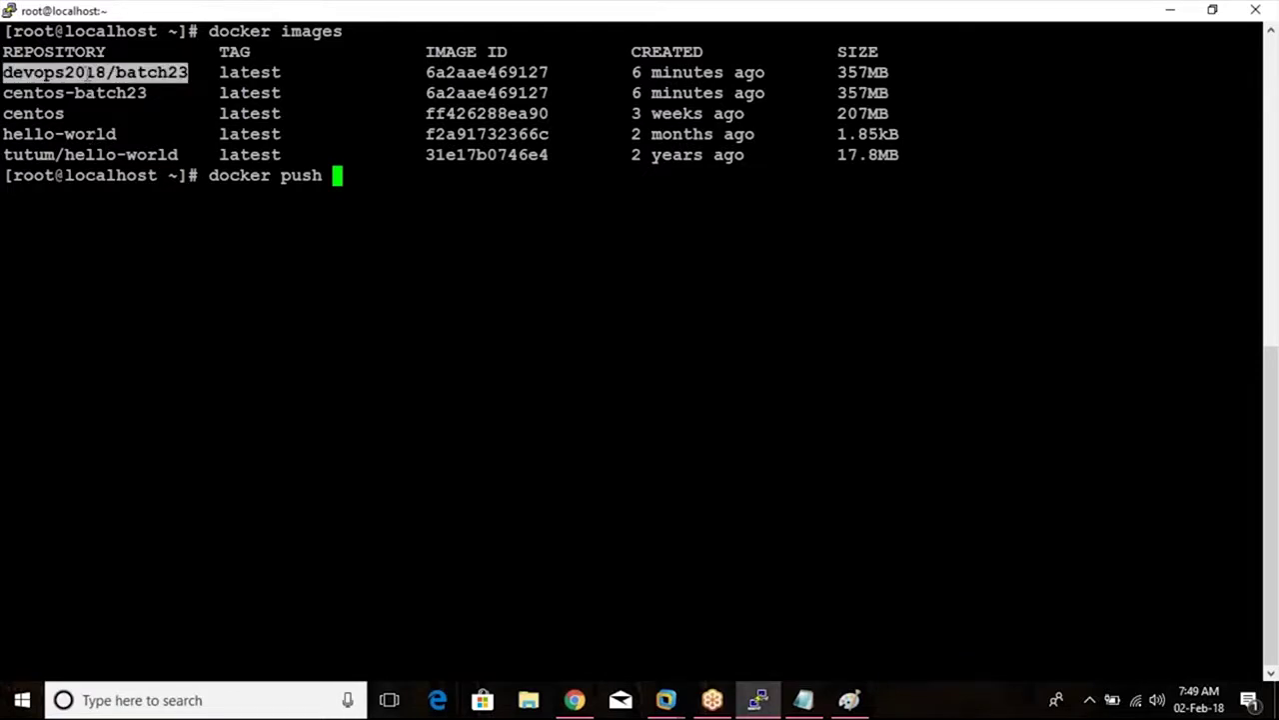
right_click(90, 73)
key("Return")
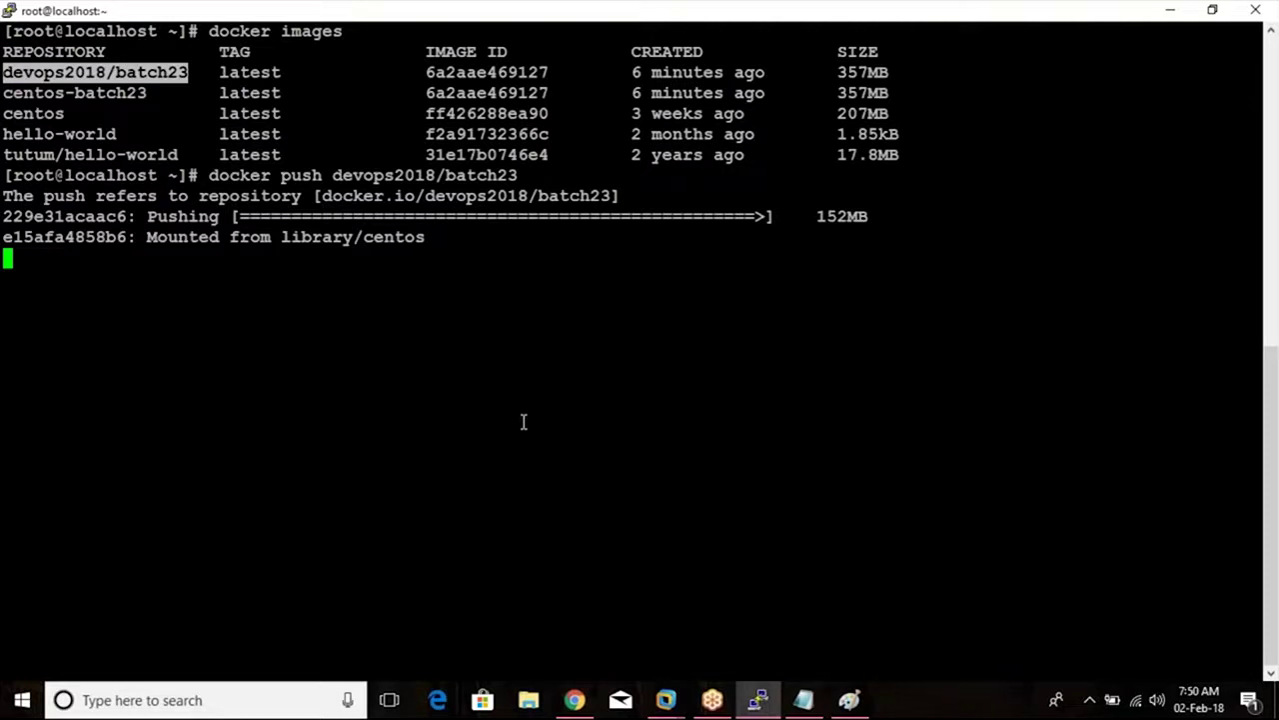
Review the 357MB size and library/centos mounted layer, then reload the Docker Hub repository page
left_click(843, 67)
left_click_drag(843, 68, 891, 72)
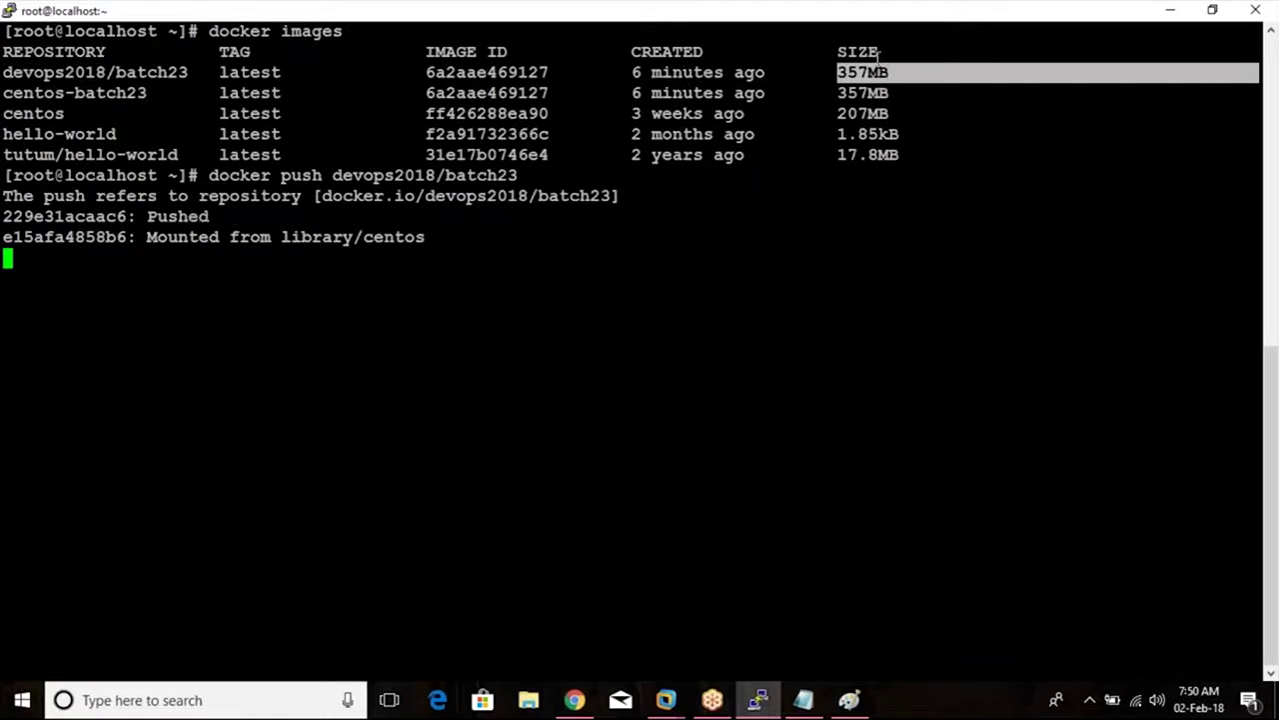
left_click(853, 228)
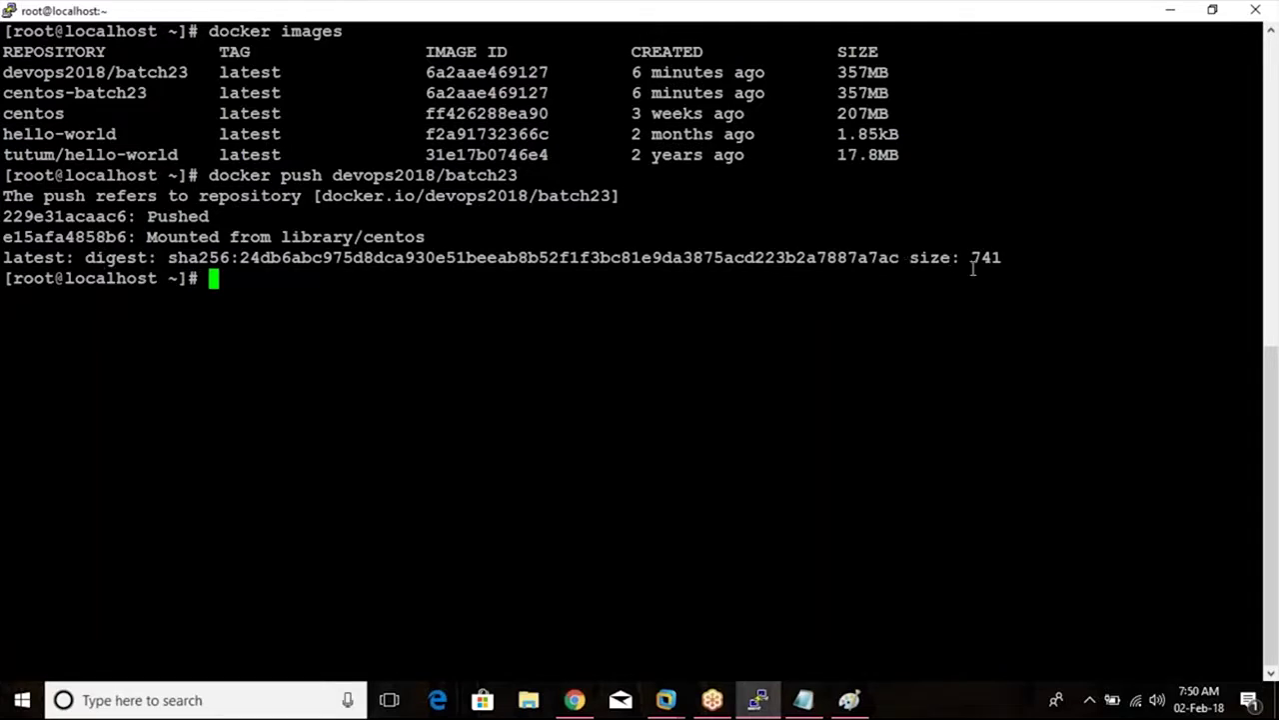
left_click_drag(164, 237, 284, 240)
left_click(424, 240)
key("alt+Tab")
left_click(69, 44)
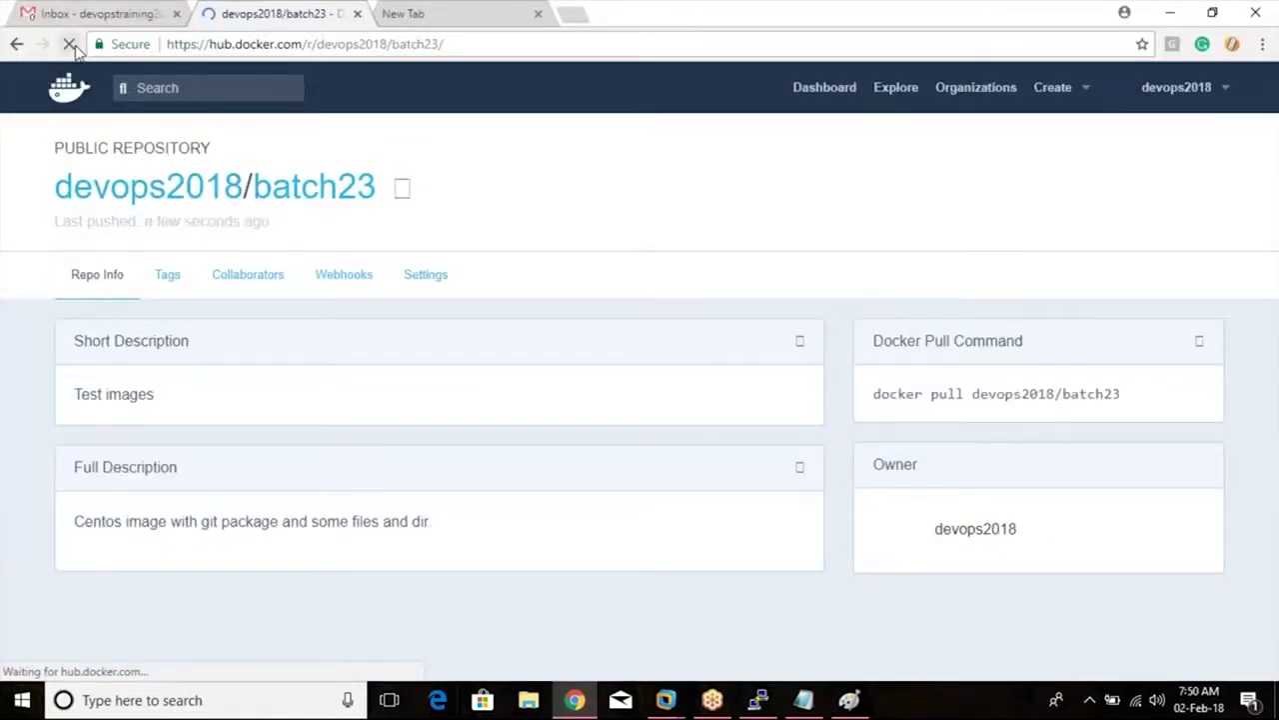
Check the Tags list shows the latest tag at 127 MB
left_click(171, 287)
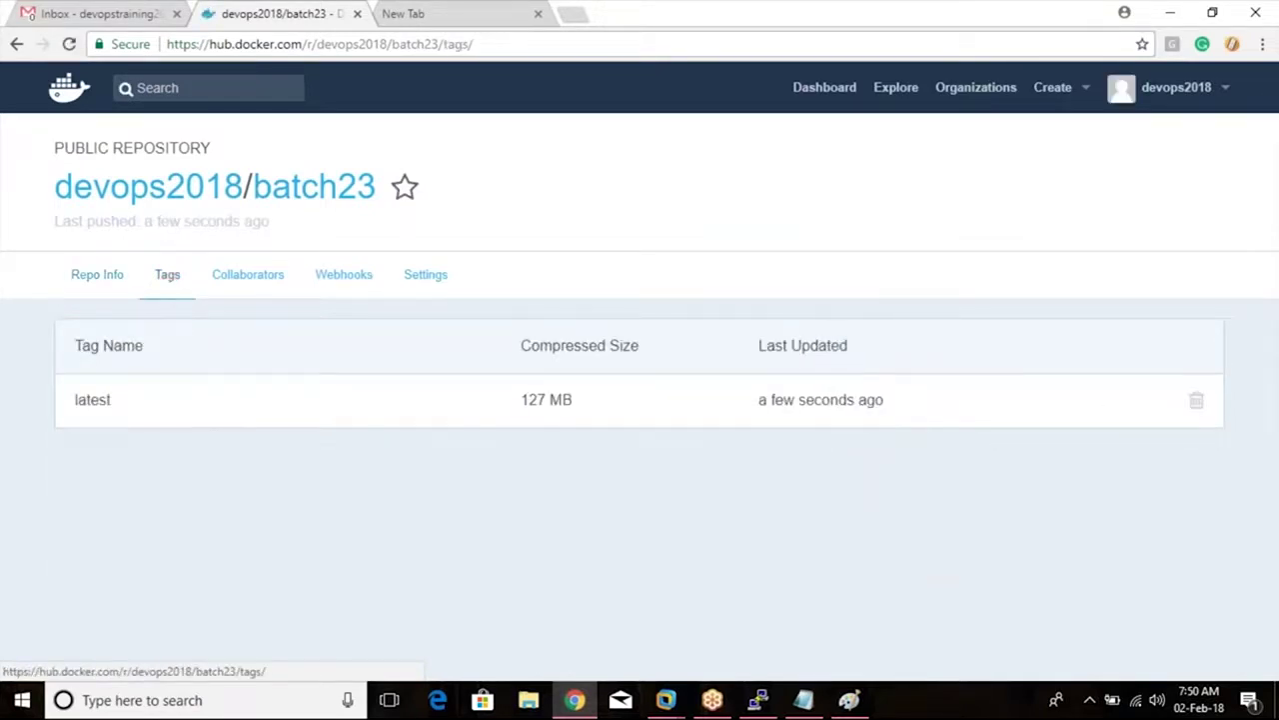
left_click_drag(518, 404, 604, 410)
left_click(568, 492)
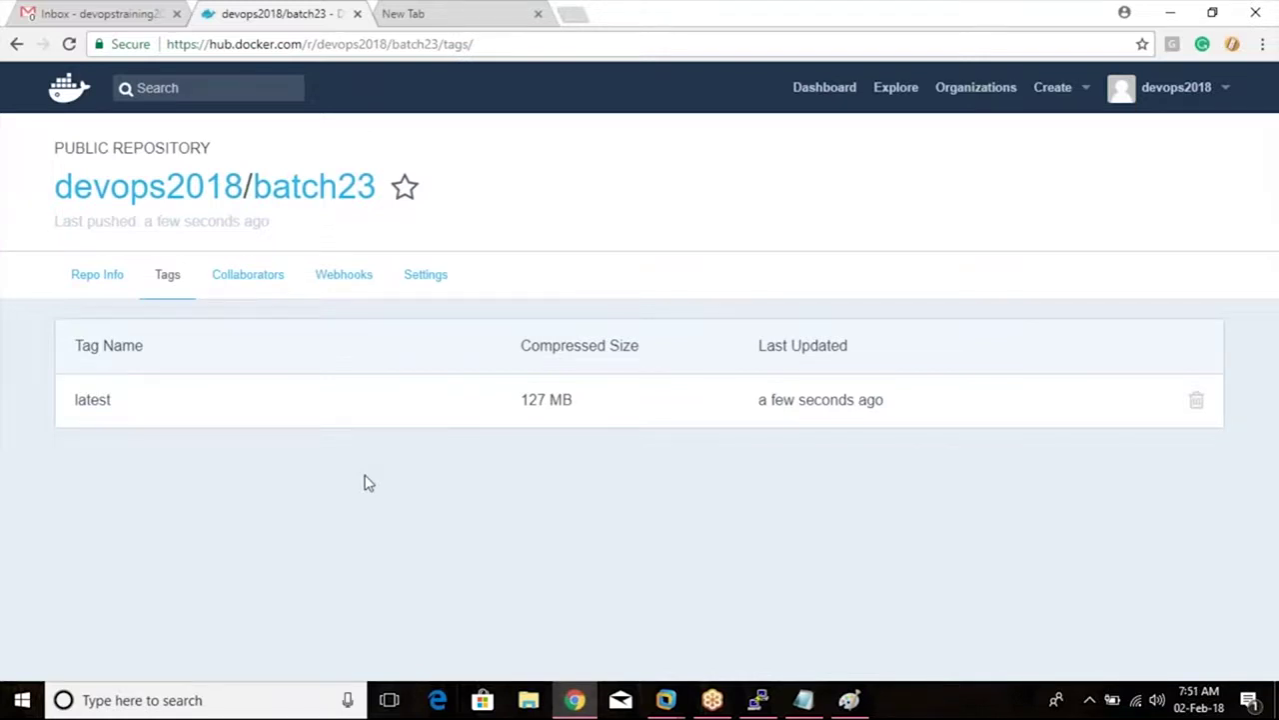
Recall docker push devops2018/batch23 at the PuTTY prompt, trying then removing a ':v1' suffix
key("alt+Tab")
key("Up")
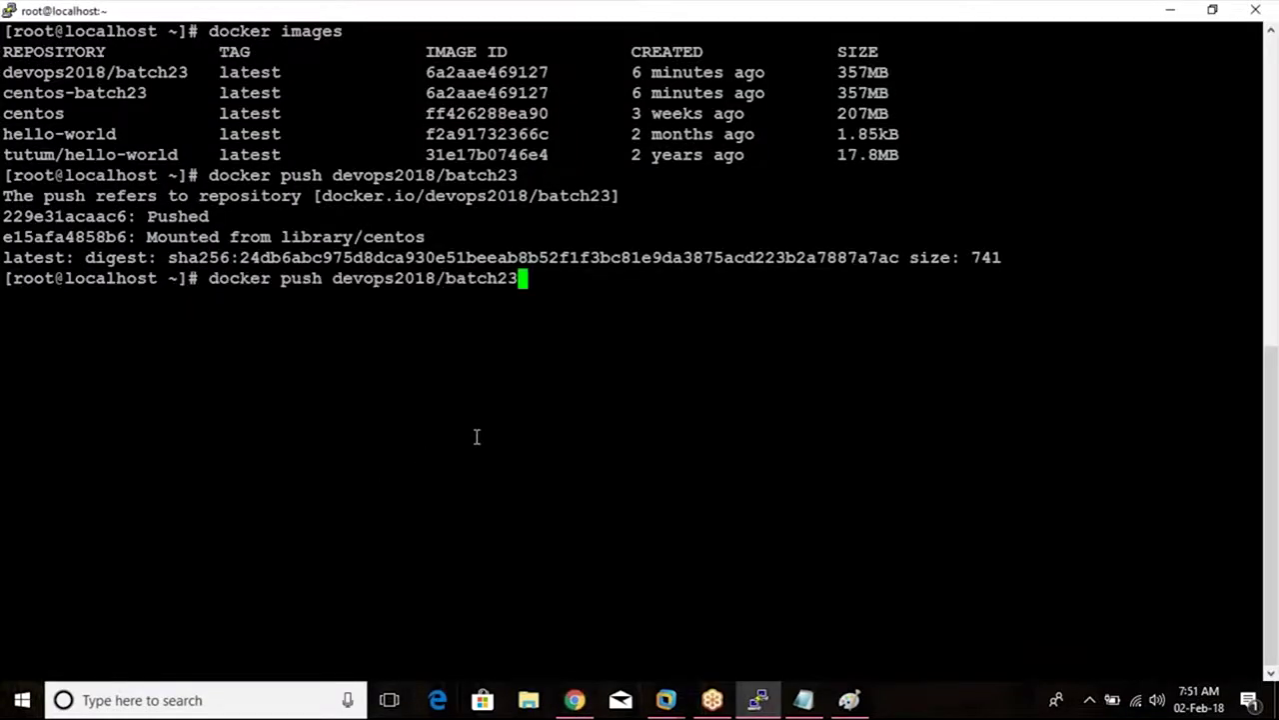
type(":v1")
key("BackSpace")
key("BackSpace")
key("BackSpace")
Highlight the docker pull devops2018/batch23 command under Repo Info, then minimize Chrome
key("alt+Tab")
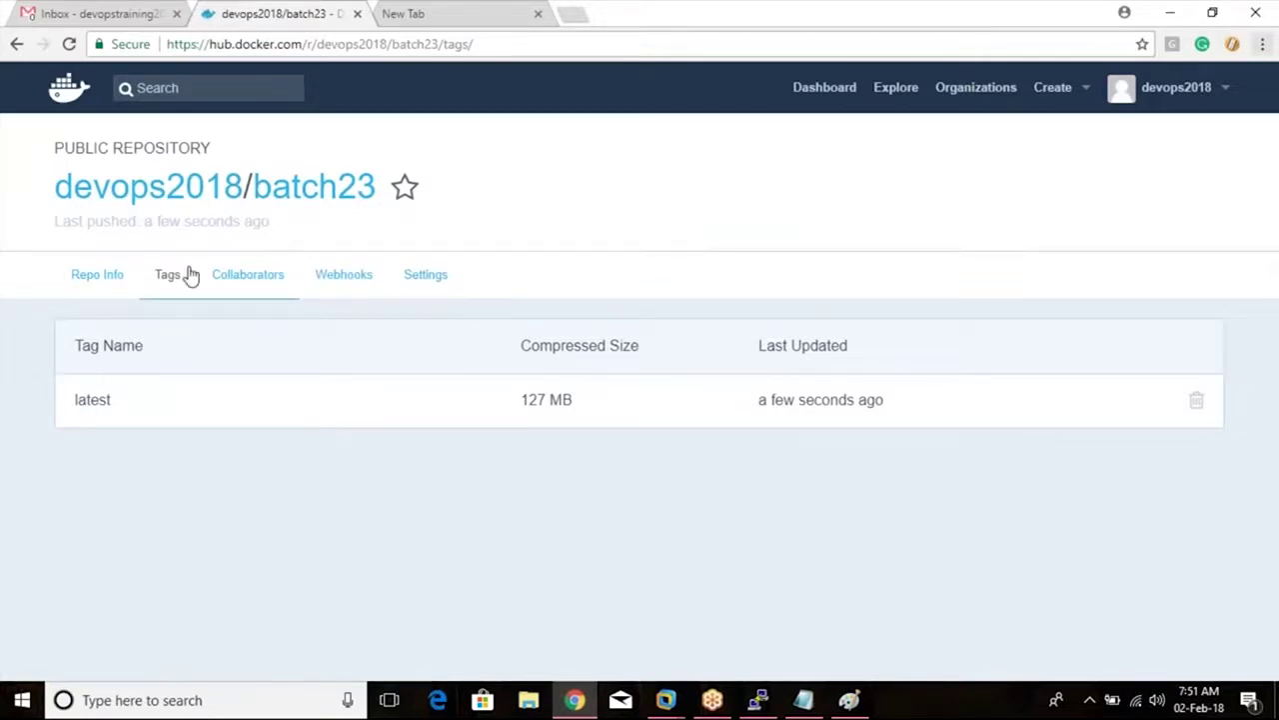
left_click(97, 274)
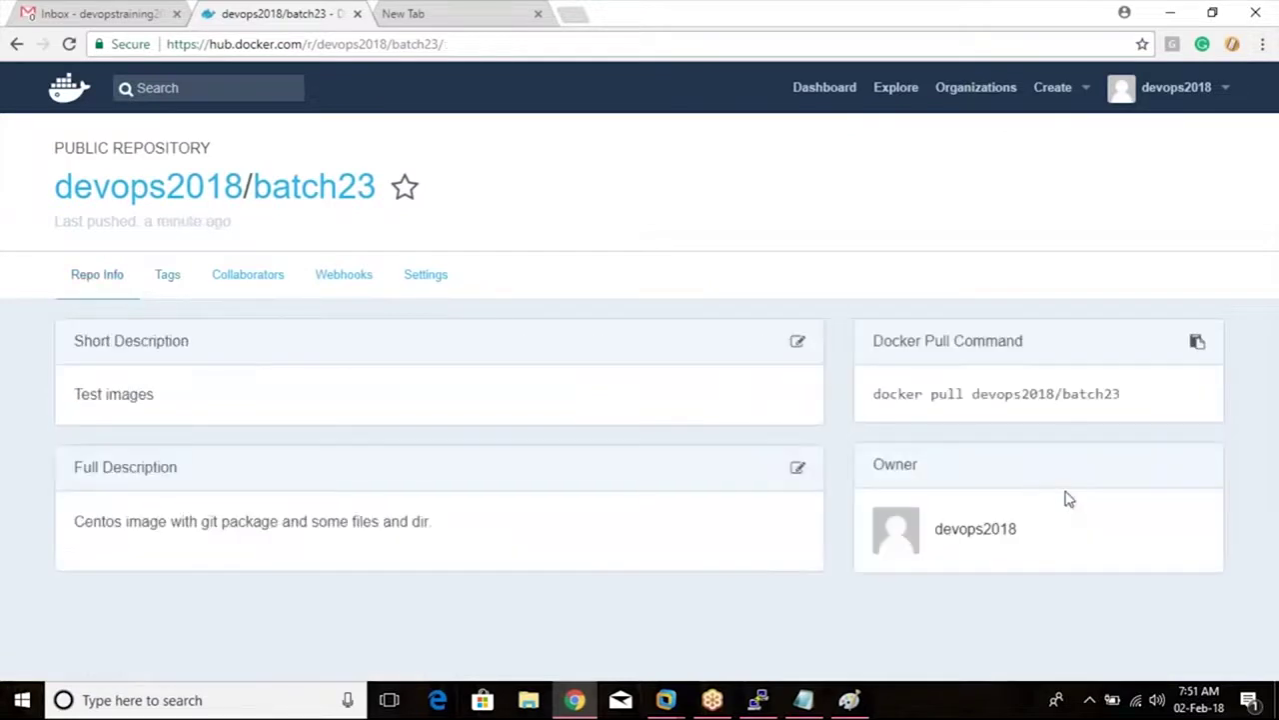
left_click_drag(874, 398, 1124, 390)
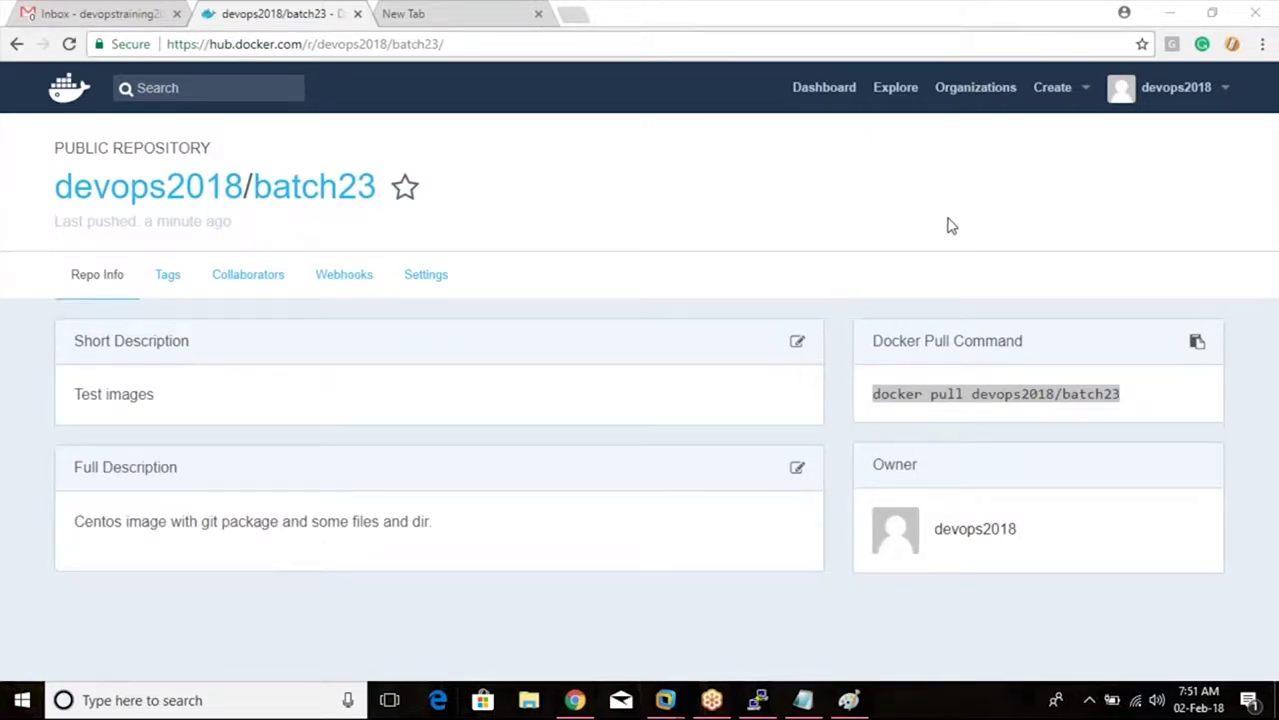
left_click(1155, 12)
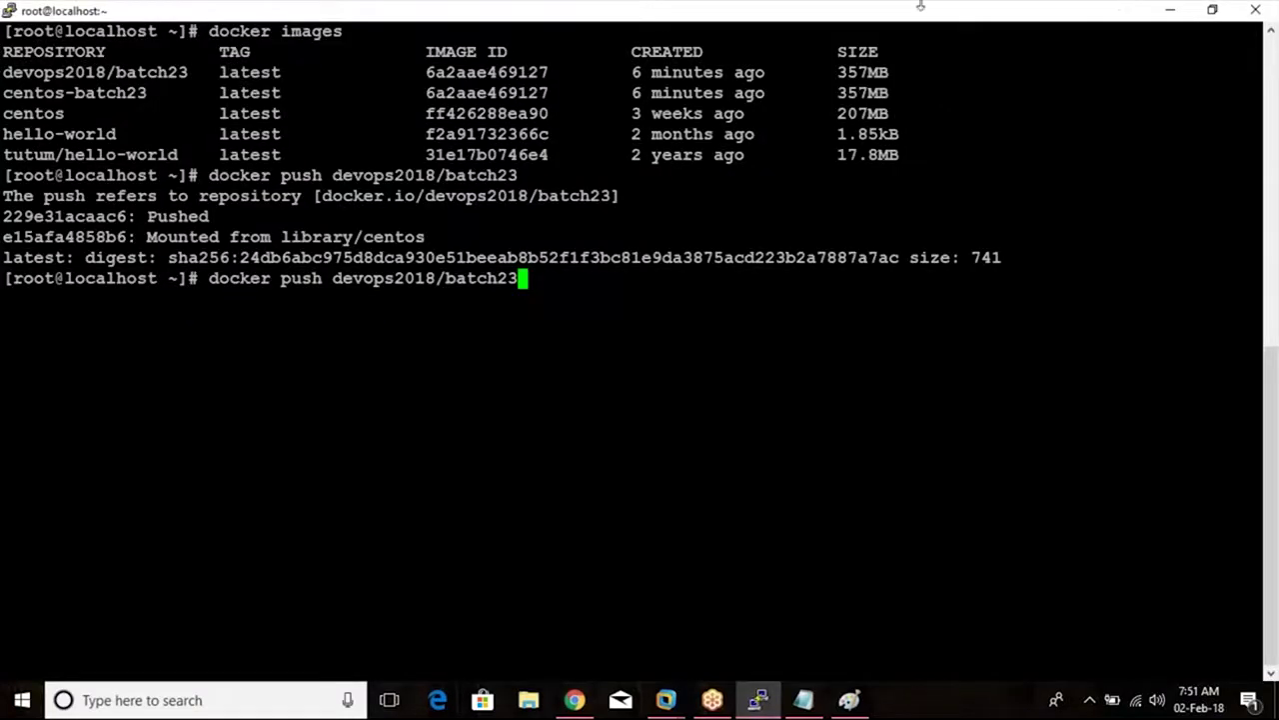
Minimize PuTTY, Paint, VMware Workstation and Notepad, then refresh the desktop
left_click(1169, 10)
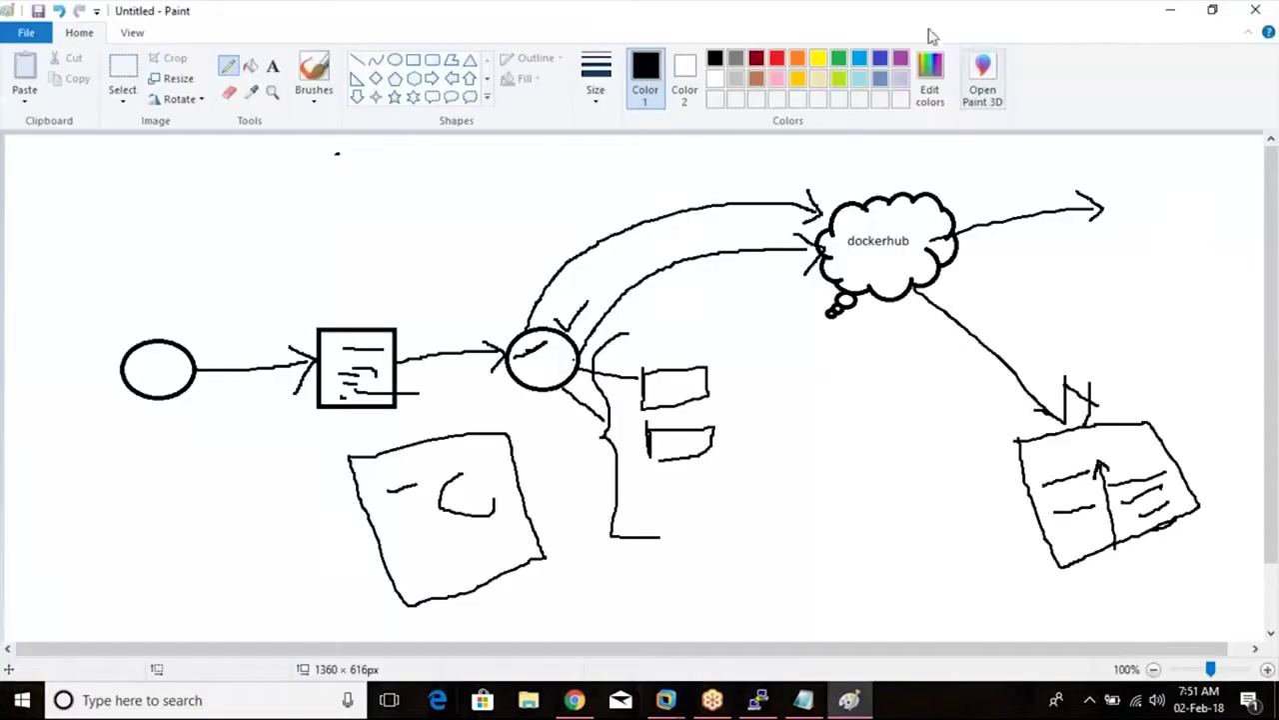
left_click(1170, 10)
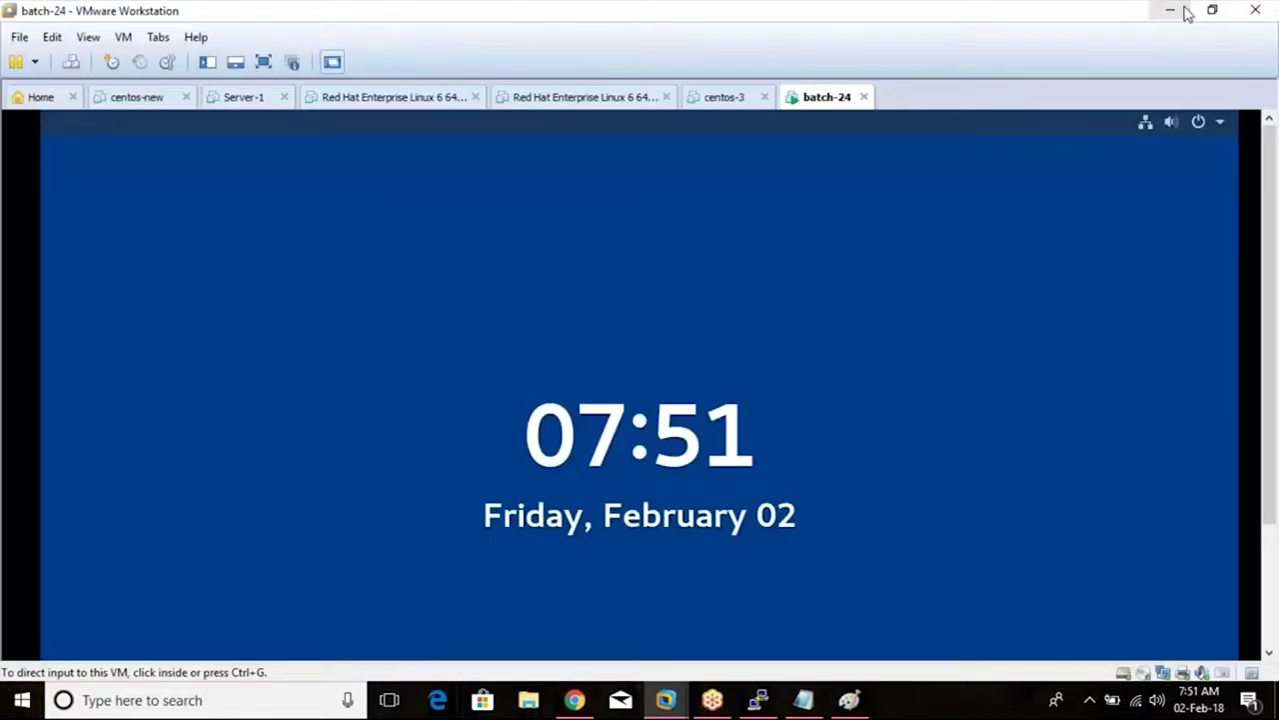
left_click(1170, 10)
left_click(1155, 18)
right_click(791, 143)
left_click(866, 222)
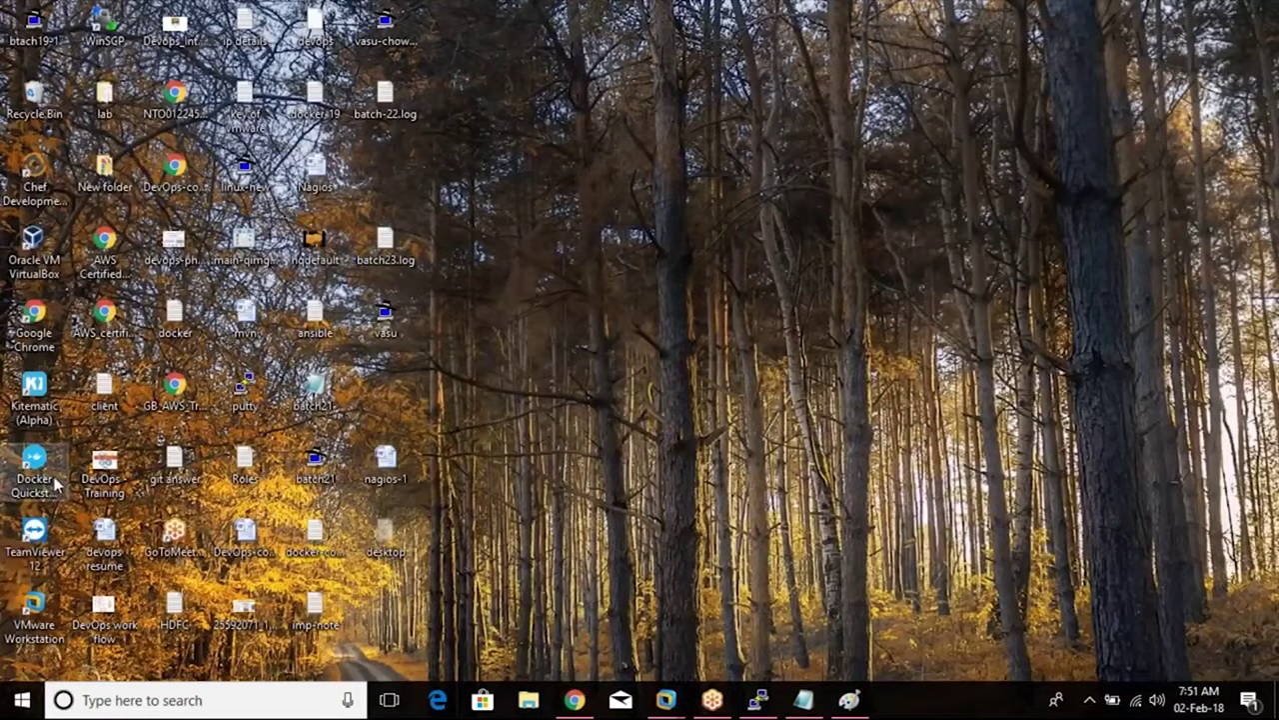
Launch Docker Quickstart Terminal maximized and wait for the default machine's MINGW64 prompt at 192.168.99.100
double_click(50, 474)
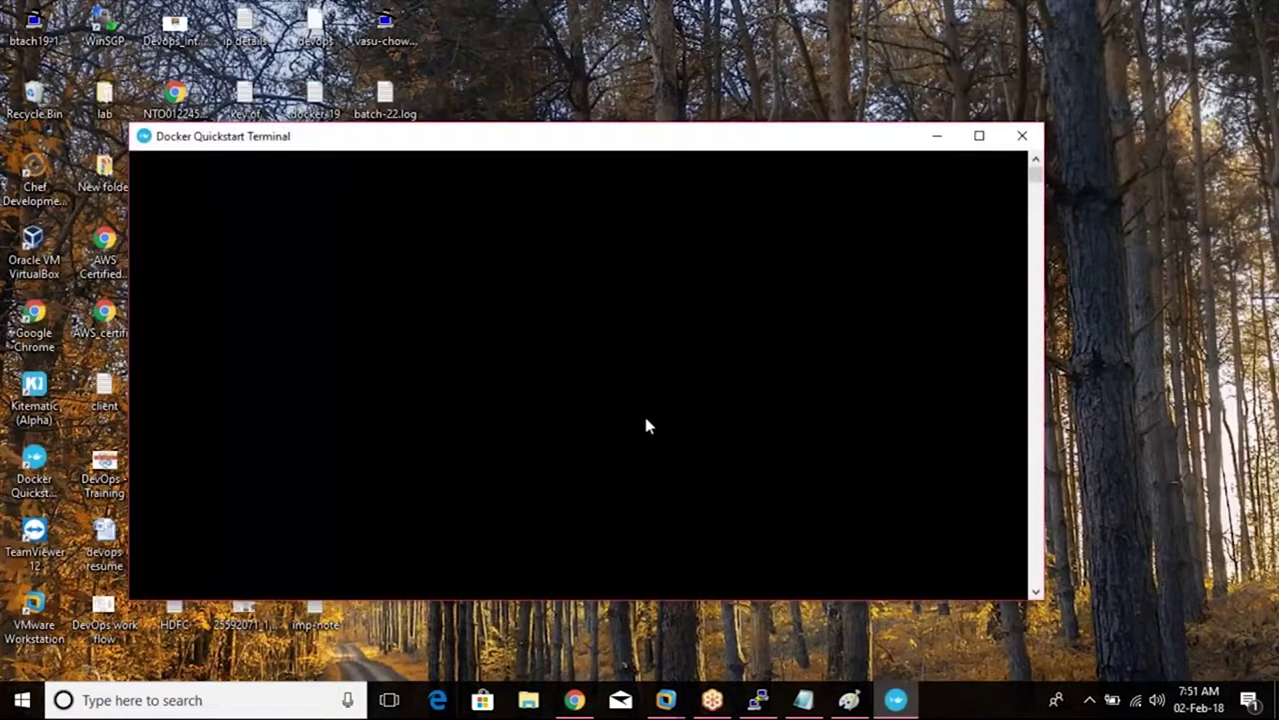
left_click(980, 137)
left_click(856, 227)
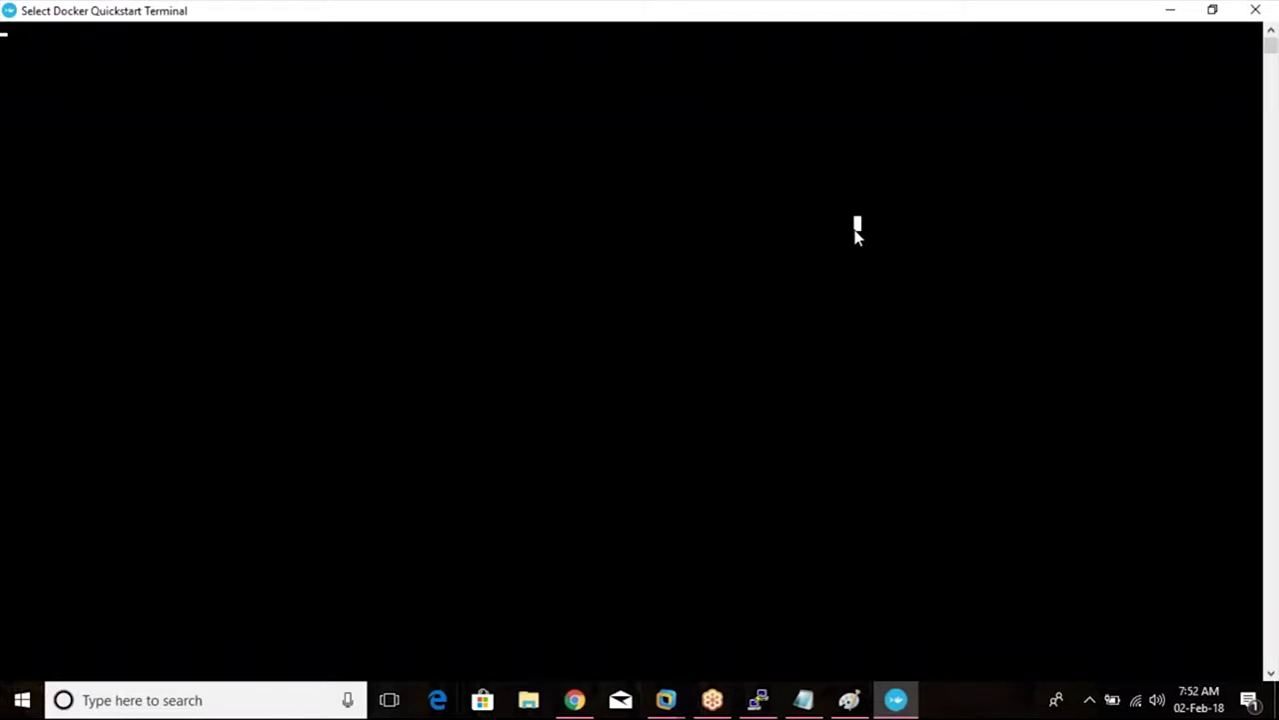
right_click(854, 232)
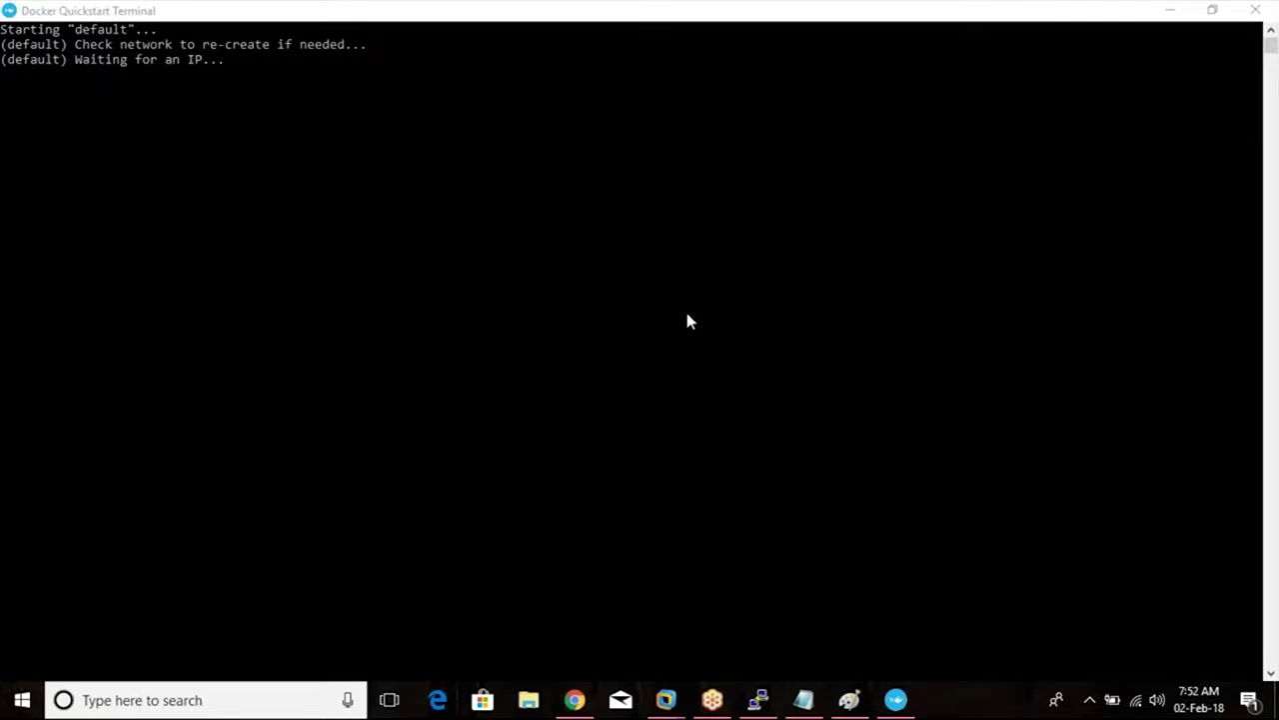
left_click(474, 305)
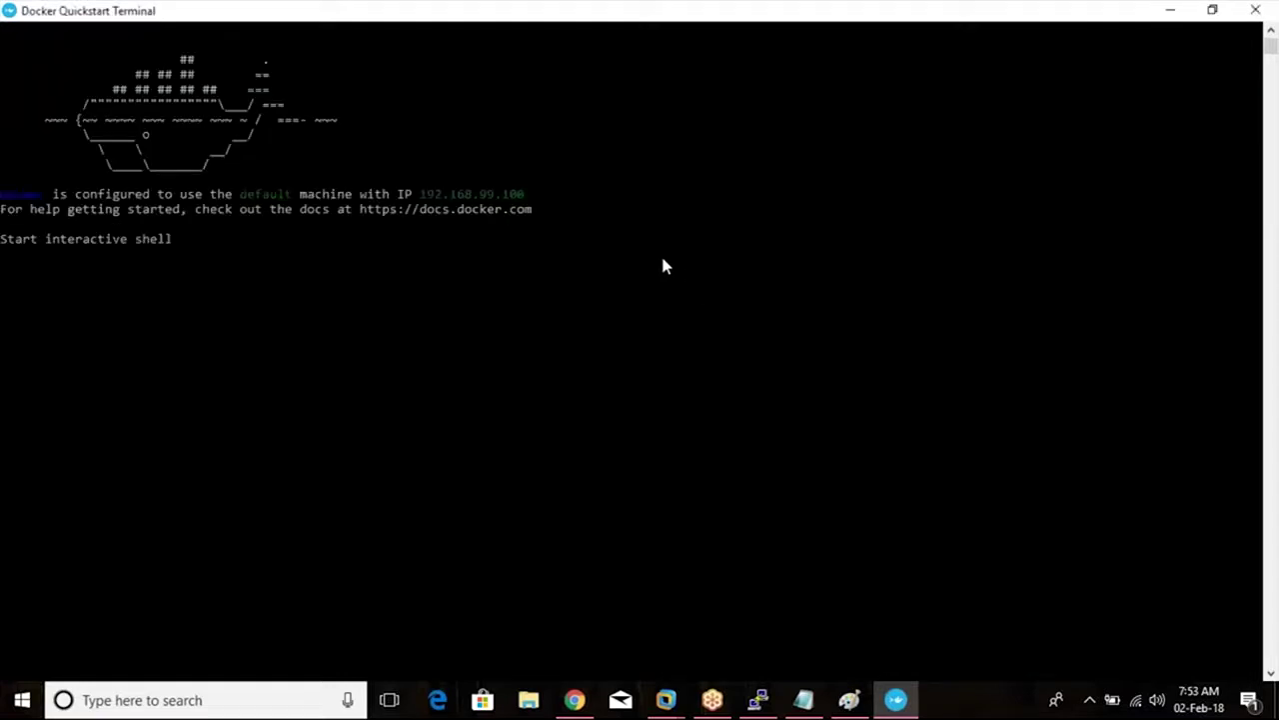
key("Return")
key("Return")
key("Return")
key("Return")
key("Return")
key("Return")
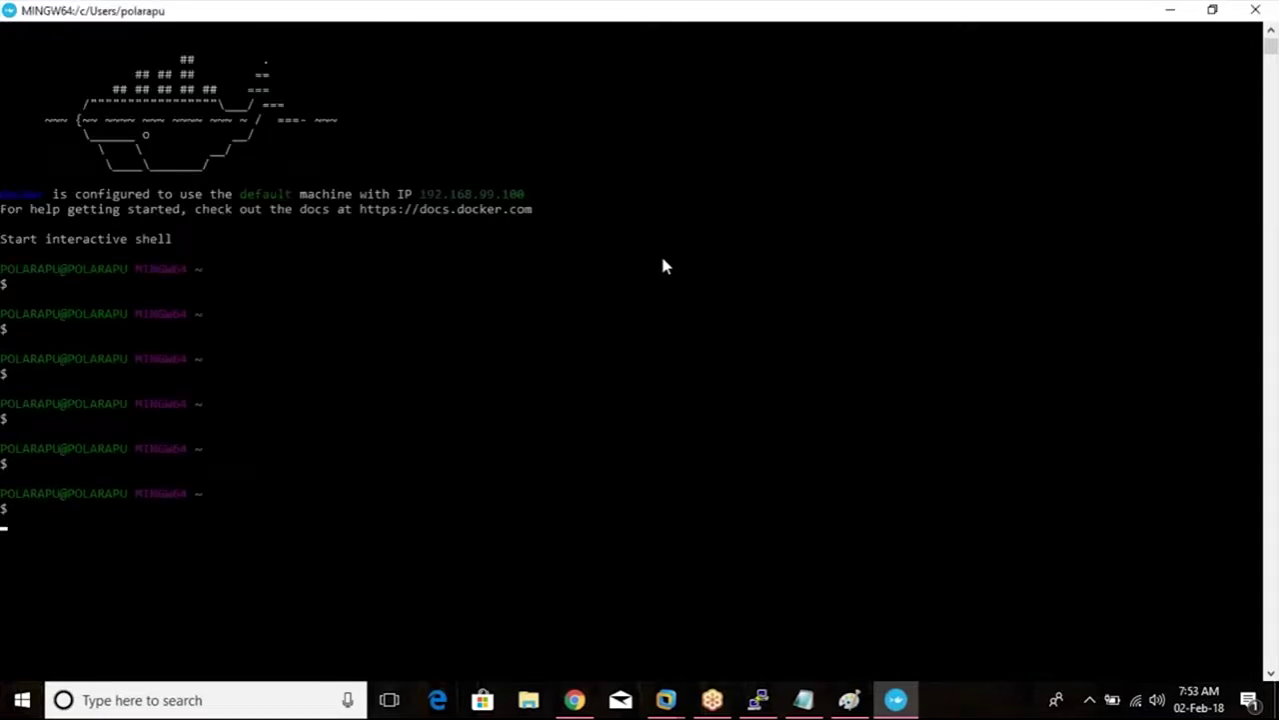
type("docoer imag")
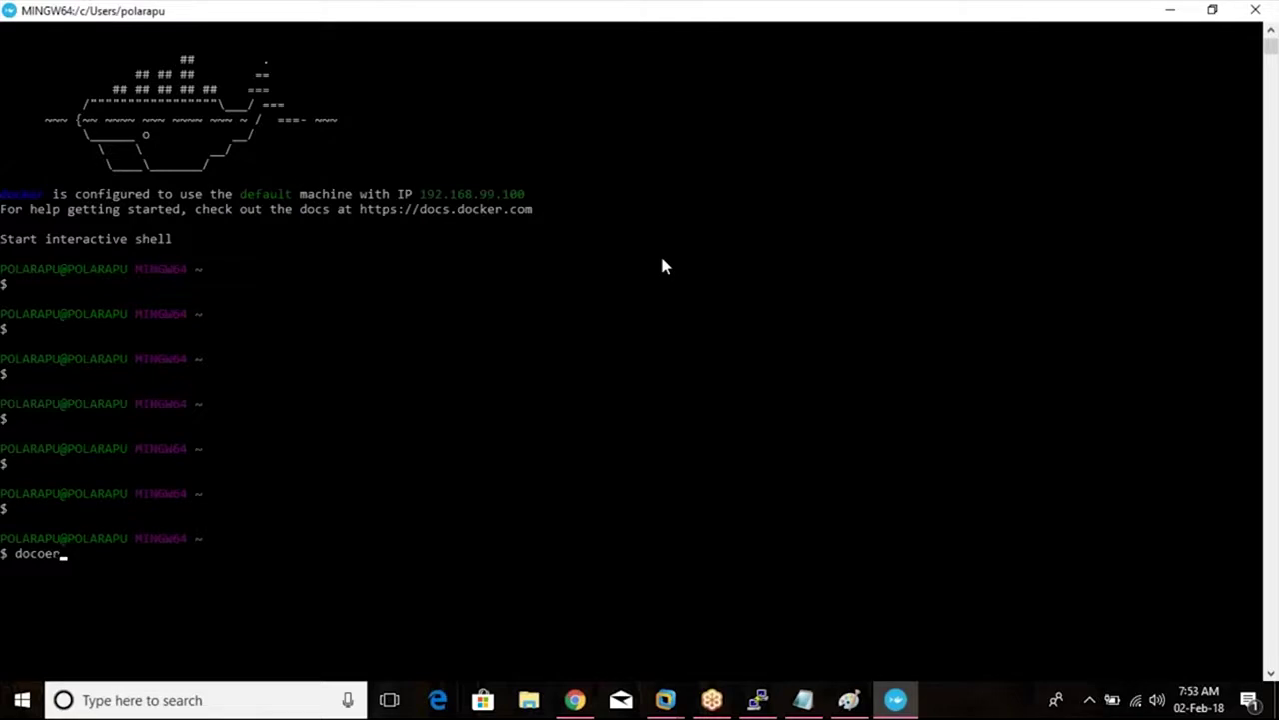